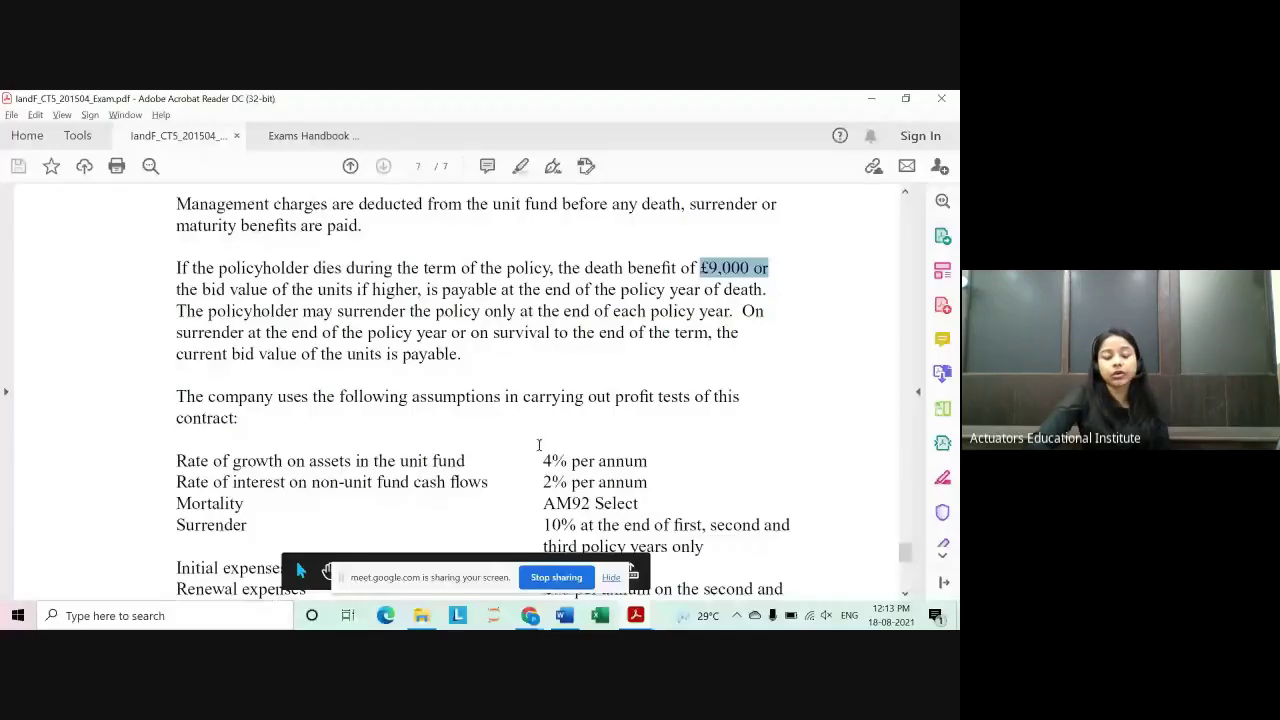
Step: Highlight the 75 + 20t premium allocation and the 0.75% annual management charge in the exam paper
{"action": "scroll", "coordinate": [500, 424], "scroll_direction": "up", "scroll_amount": 3}
{"action": "scroll", "coordinate": [500, 424], "scroll_direction": "up", "scroll_amount": 3}
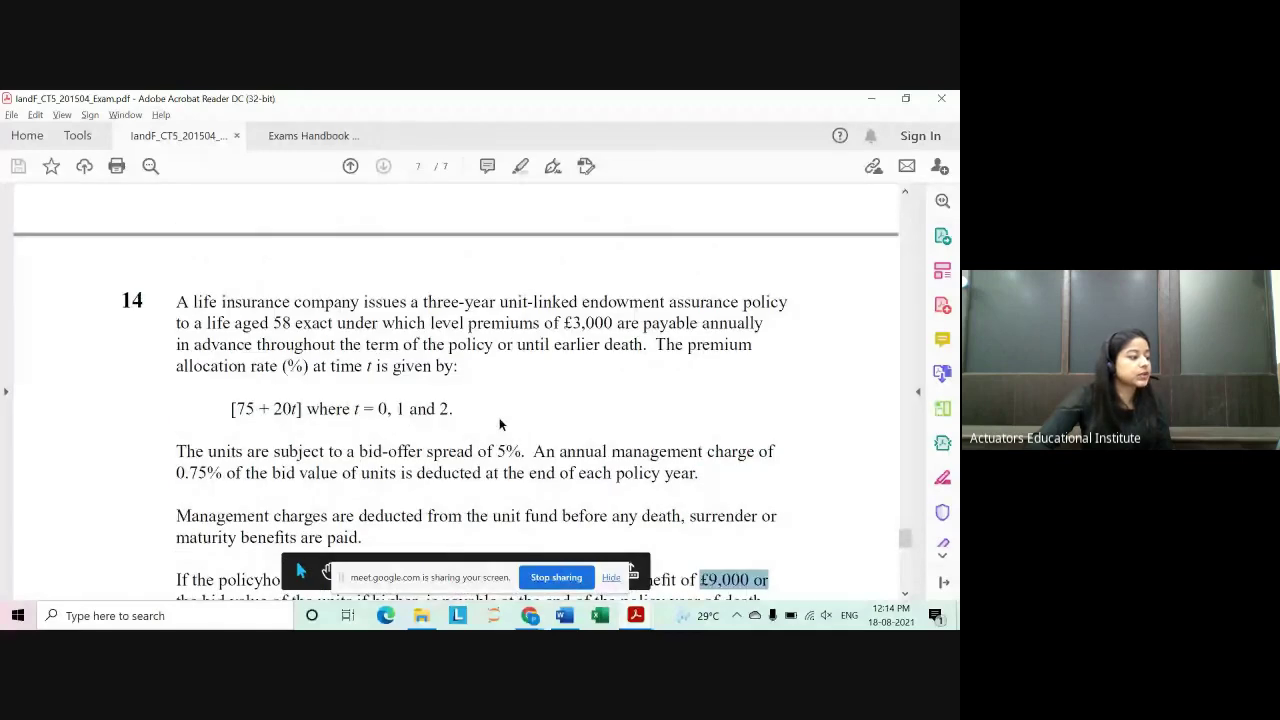
{"action": "scroll", "coordinate": [433, 392], "scroll_direction": "down", "scroll_amount": 3}
{"action": "scroll", "coordinate": [433, 392], "scroll_direction": "up", "scroll_amount": 1}
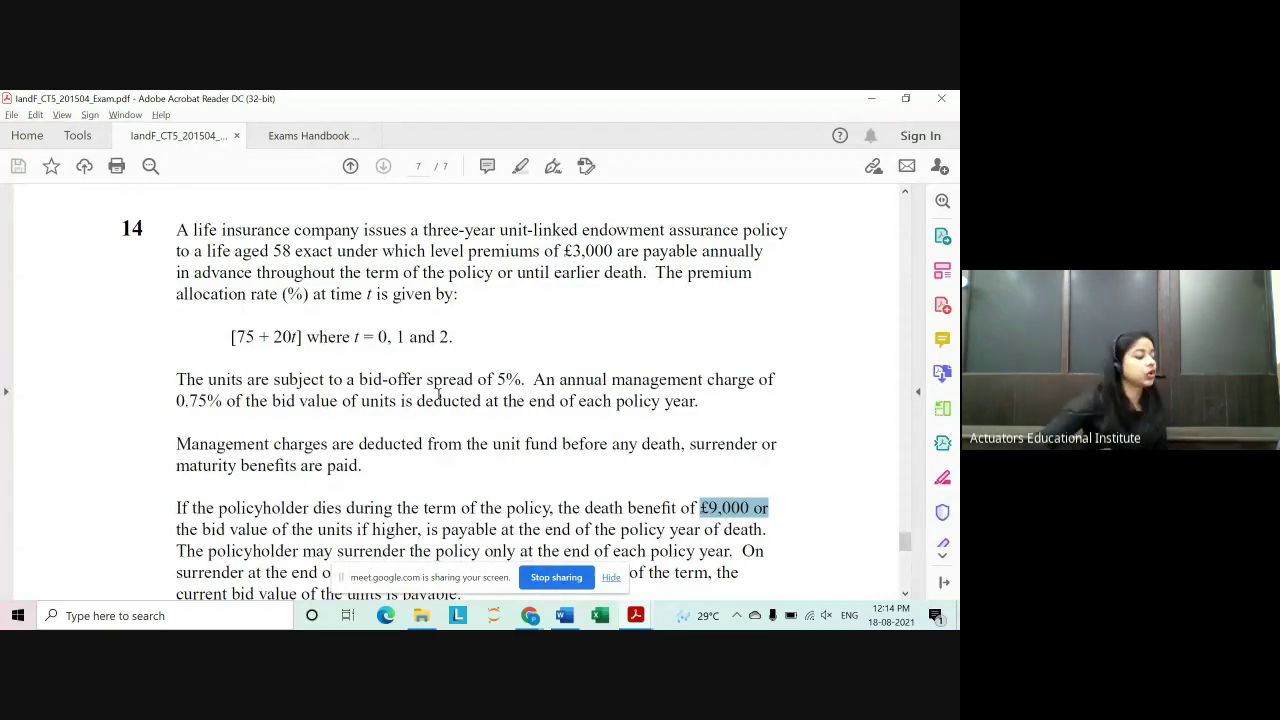
{"action": "scroll", "coordinate": [415, 360], "scroll_direction": "down", "scroll_amount": 1}
{"action": "scroll", "coordinate": [415, 360], "scroll_direction": "up", "scroll_amount": 1}
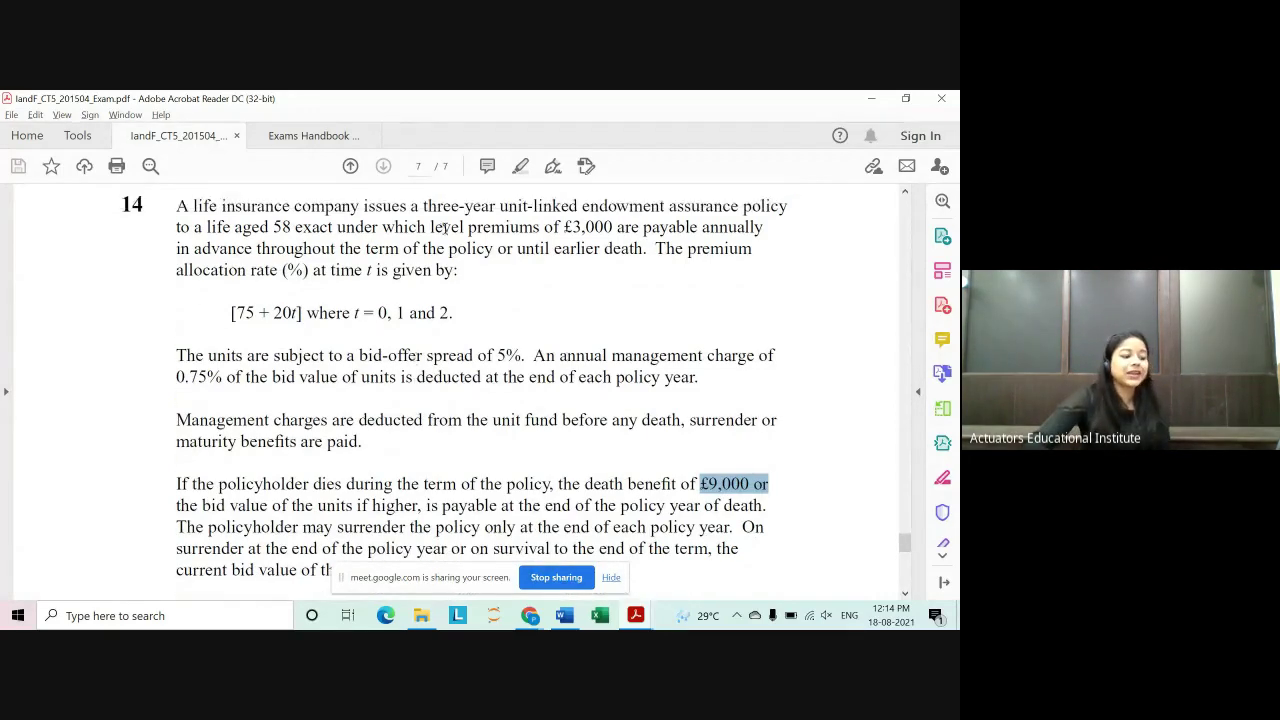
{"action": "mouse_move", "coordinate": [604, 578]}
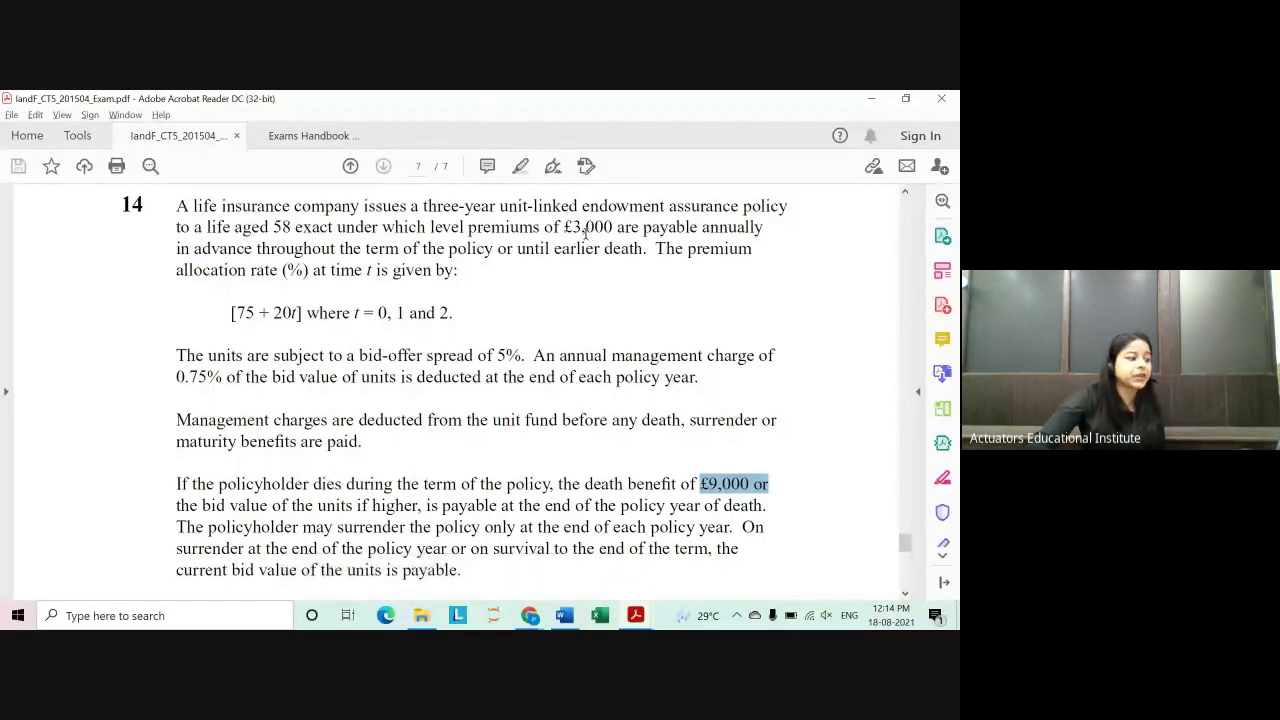
{"action": "left_click_drag", "start_coordinate": [236, 313], "coordinate": [310, 314]}
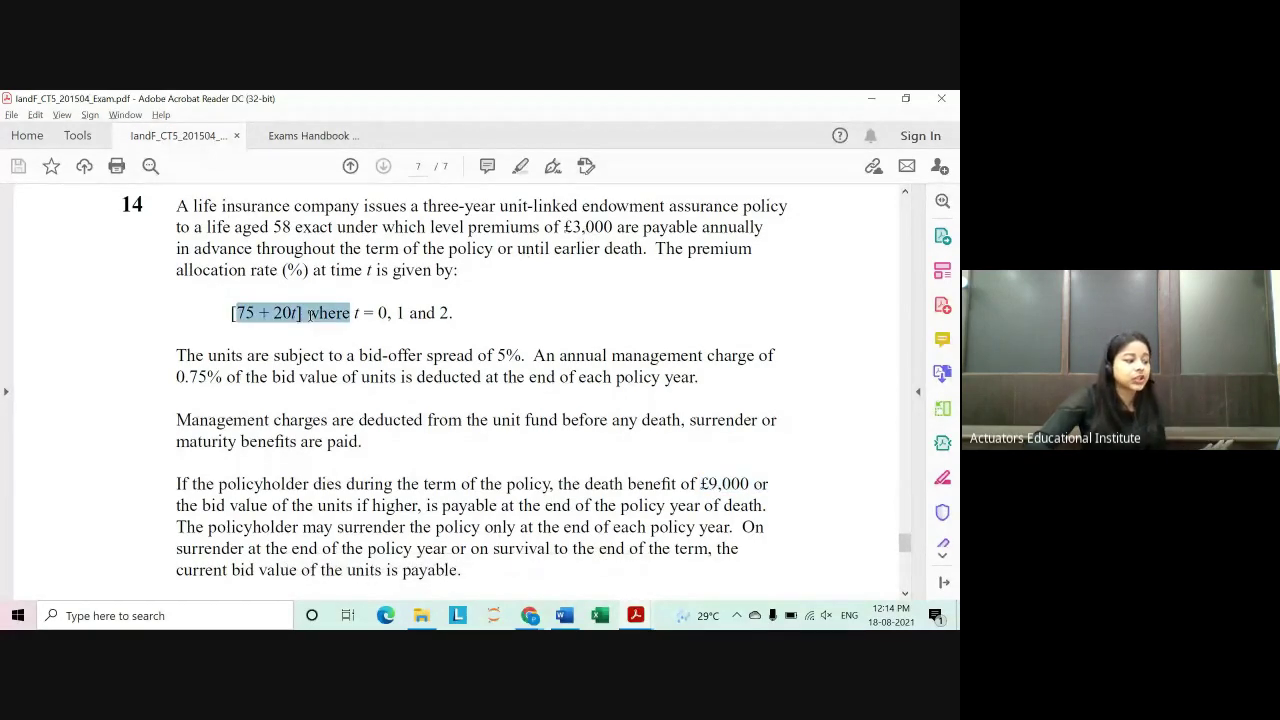
{"action": "left_click_drag", "start_coordinate": [176, 377], "coordinate": [224, 377]}
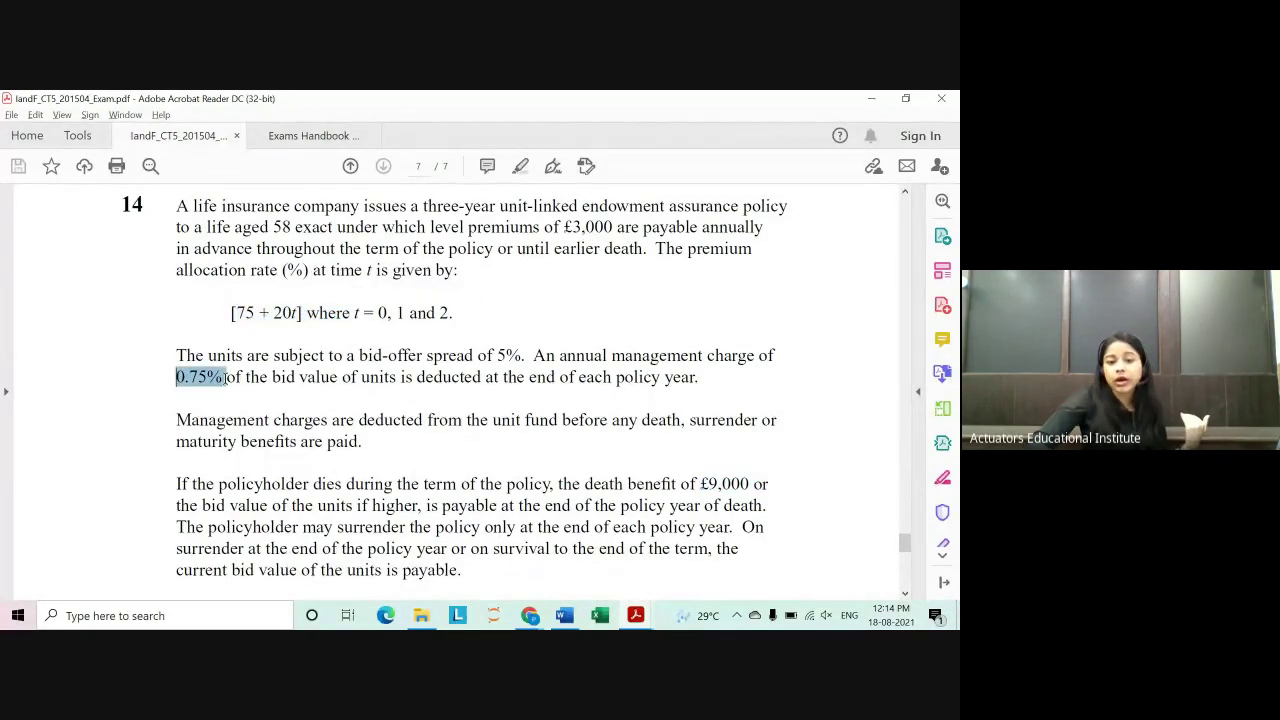
{"action": "left_click_drag", "start_coordinate": [497, 356], "coordinate": [523, 356]}
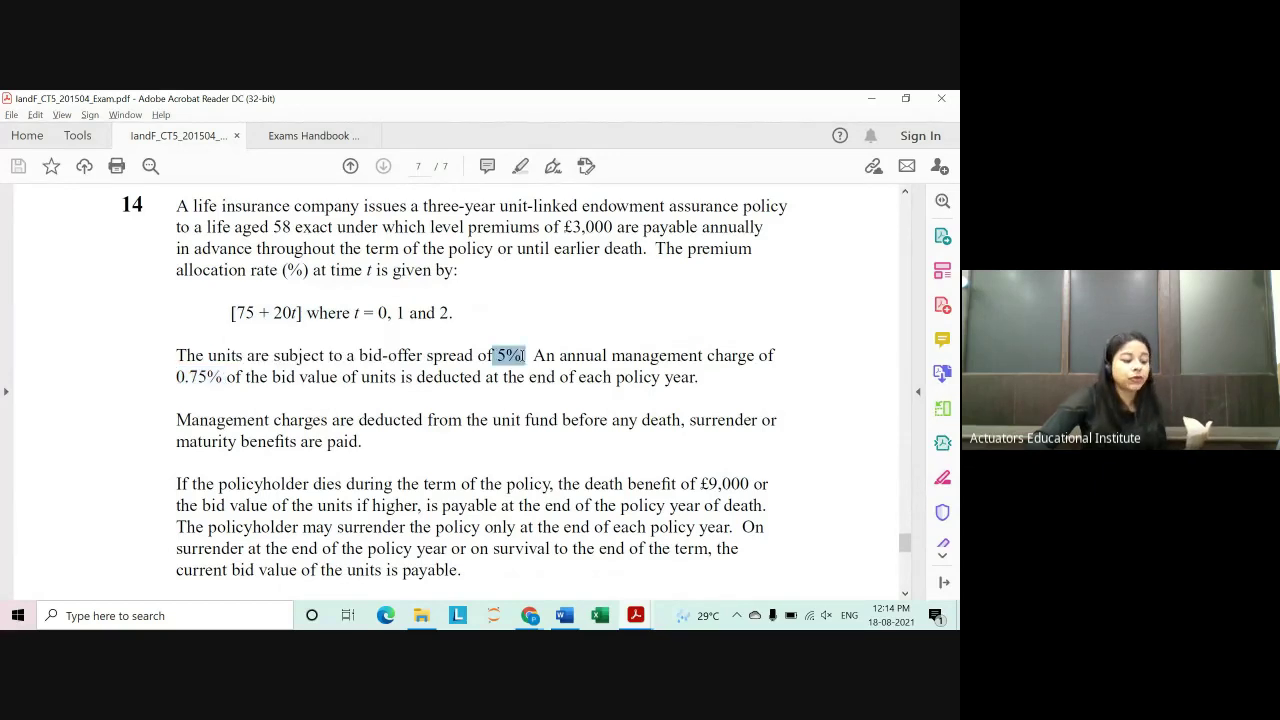
Step: Highlight the £9,000 death benefit, when surrender and maturity values are paid, and the bid value payable
{"action": "scroll", "coordinate": [536, 415], "scroll_direction": "down", "scroll_amount": 2}
{"action": "scroll", "coordinate": [537, 415], "scroll_direction": "down", "scroll_amount": 1}
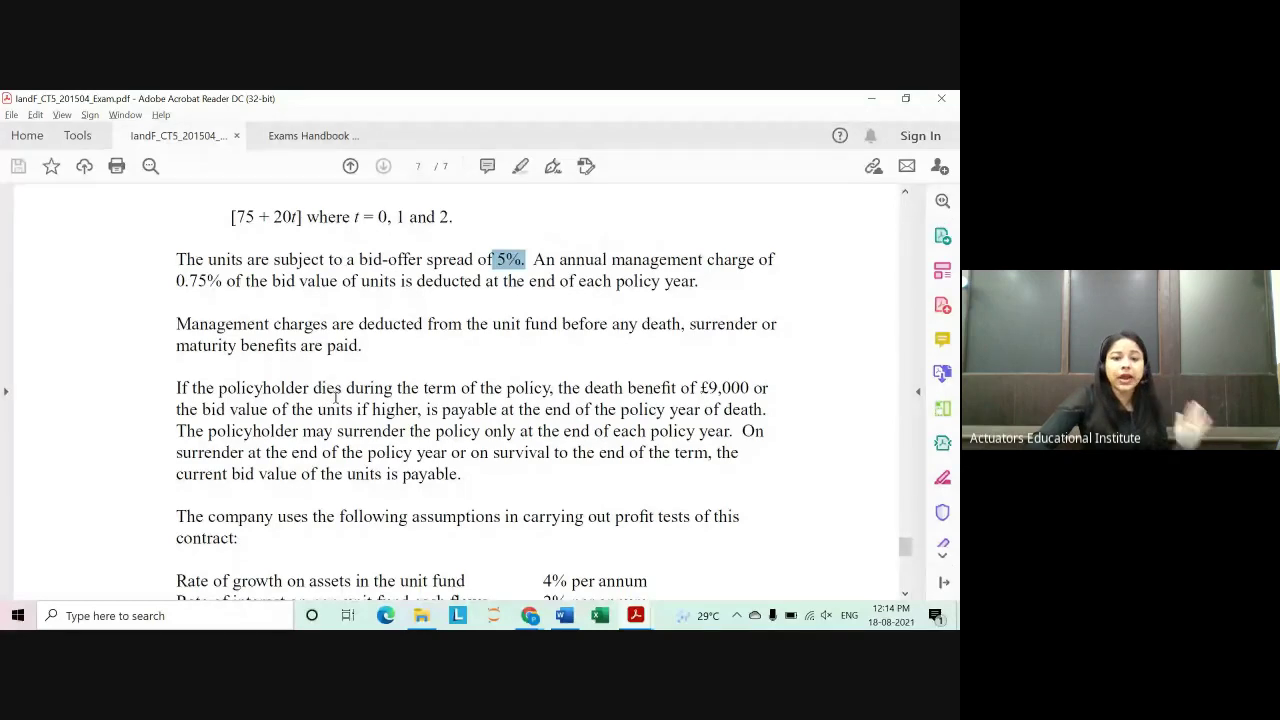
{"action": "left_click_drag", "start_coordinate": [700, 388], "coordinate": [752, 388]}
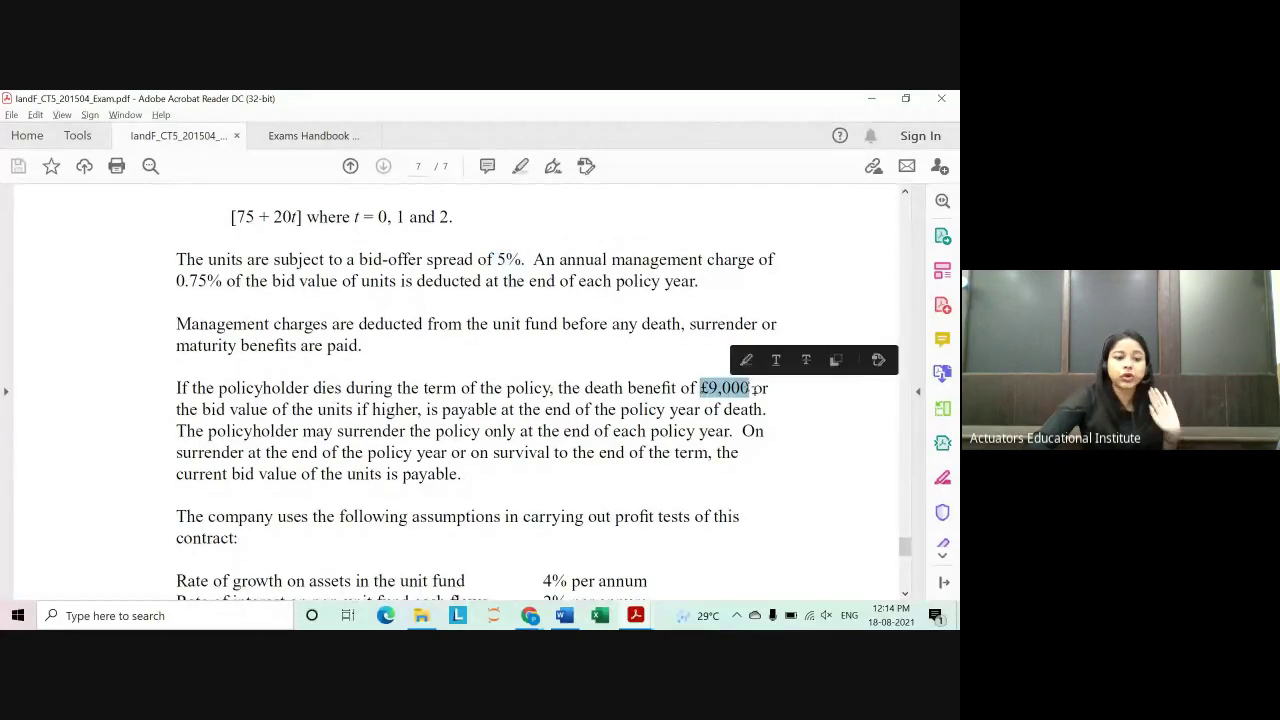
{"action": "scroll", "coordinate": [709, 409], "scroll_direction": "down", "scroll_amount": 2}
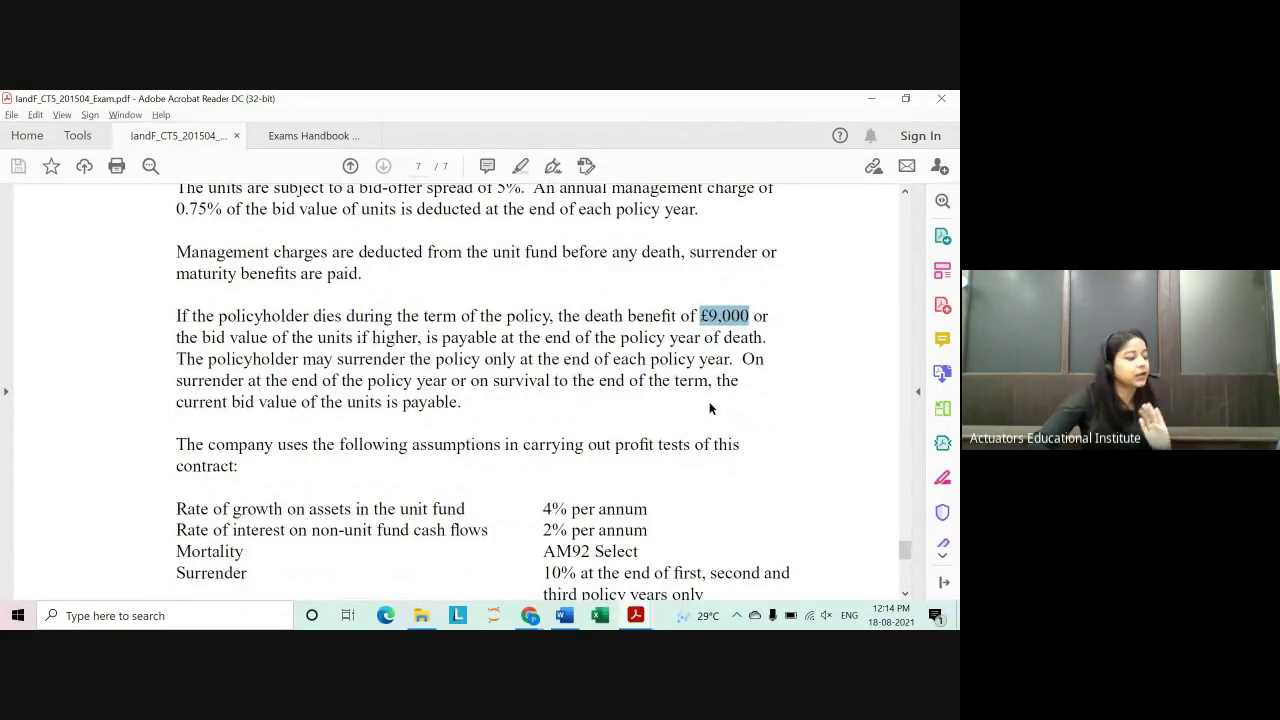
{"action": "scroll", "coordinate": [710, 407], "scroll_direction": "down", "scroll_amount": 1}
{"action": "left_click_drag", "start_coordinate": [263, 366], "coordinate": [687, 360]}
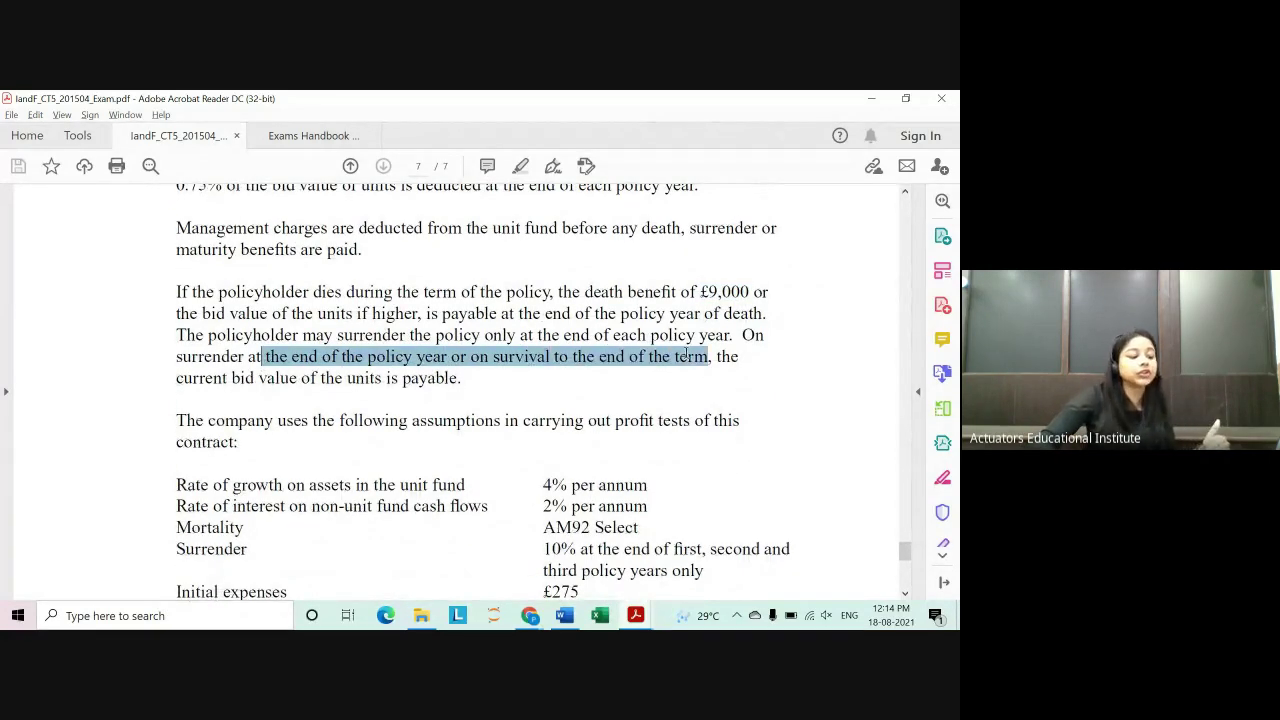
{"action": "mouse_move", "coordinate": [178, 378]}
{"action": "left_mouse_down"}
{"action": "mouse_move", "coordinate": [437, 377]}
{"action": "mouse_move", "coordinate": [436, 389]}
{"action": "left_mouse_up"}
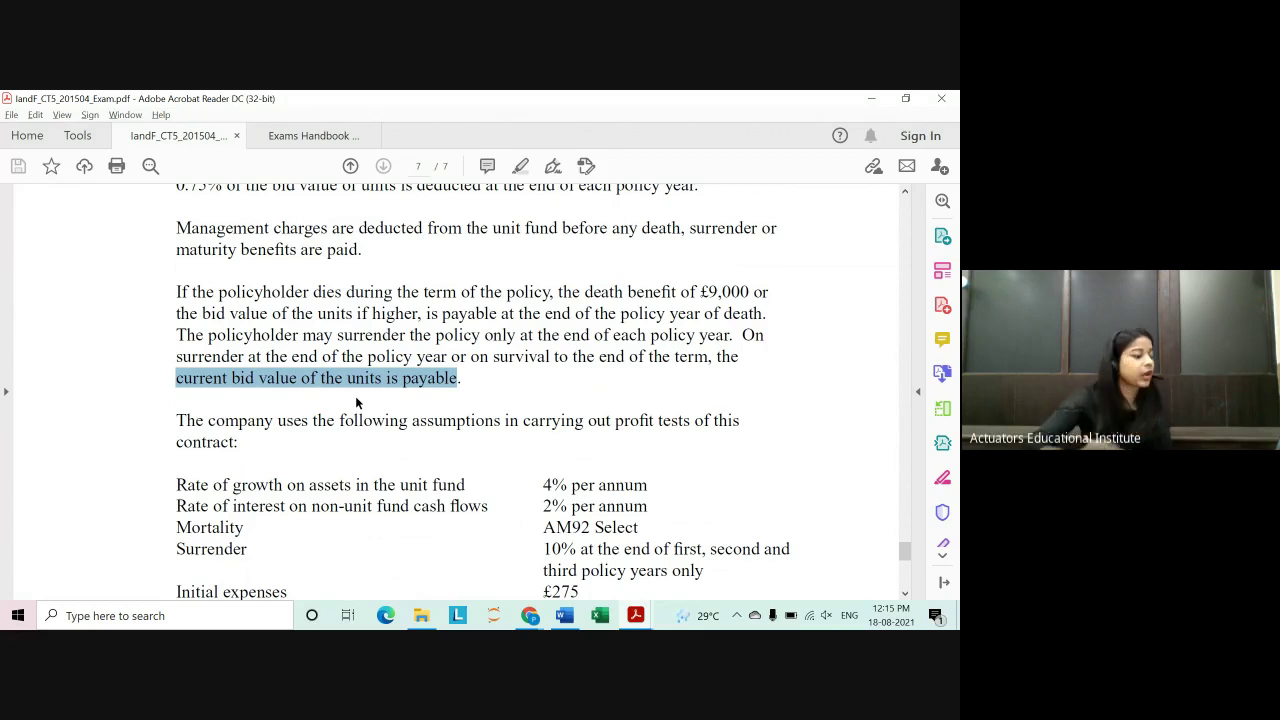
Step: Highlight the surrender rates for policy years one, two and three, starting with 10% at year one
{"action": "scroll", "coordinate": [384, 384], "scroll_direction": "down", "scroll_amount": 1}
{"action": "scroll", "coordinate": [366, 378], "scroll_direction": "down", "scroll_amount": 2}
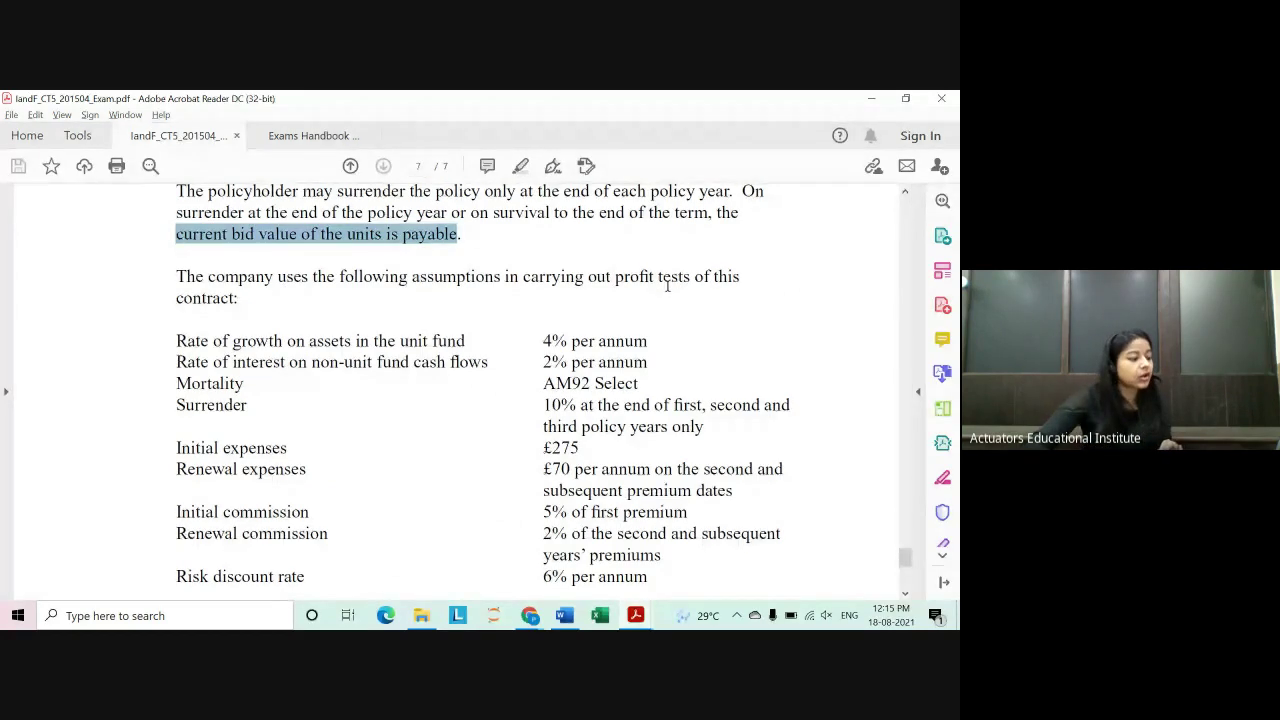
{"action": "scroll", "coordinate": [594, 211], "scroll_direction": "down", "scroll_amount": 2}
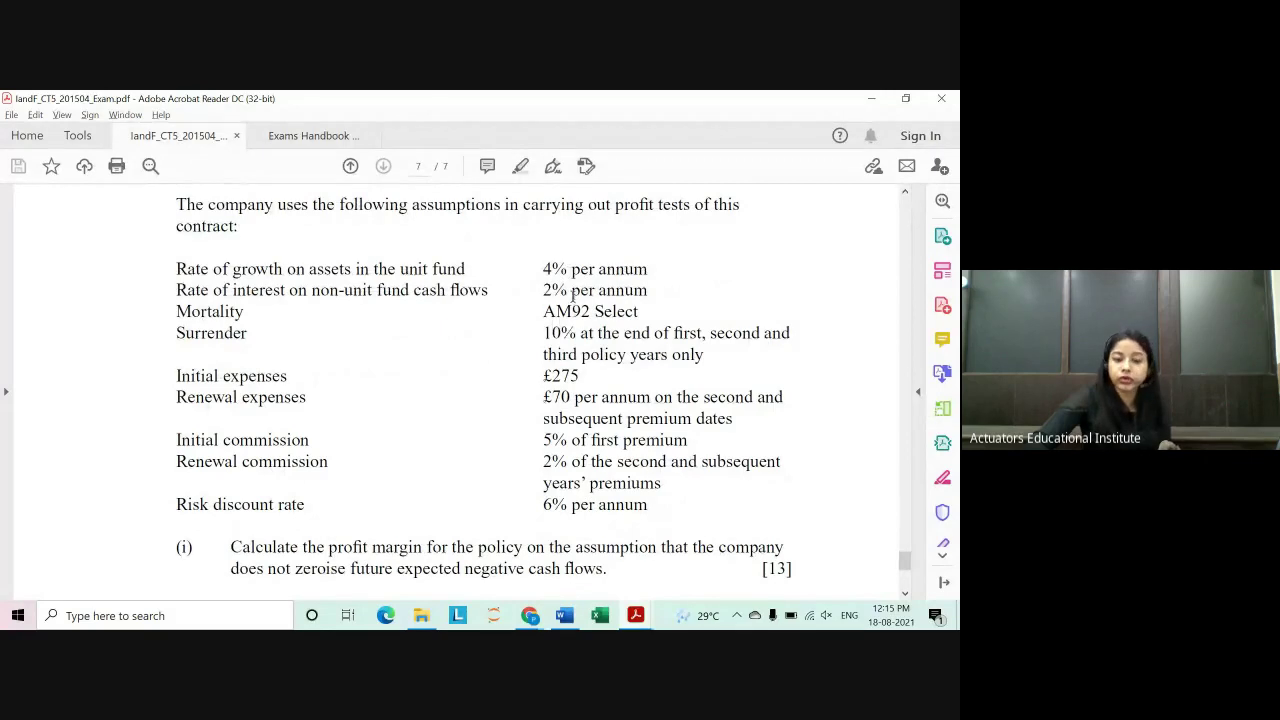
{"action": "scroll", "coordinate": [619, 331], "scroll_direction": "down", "scroll_amount": 1}
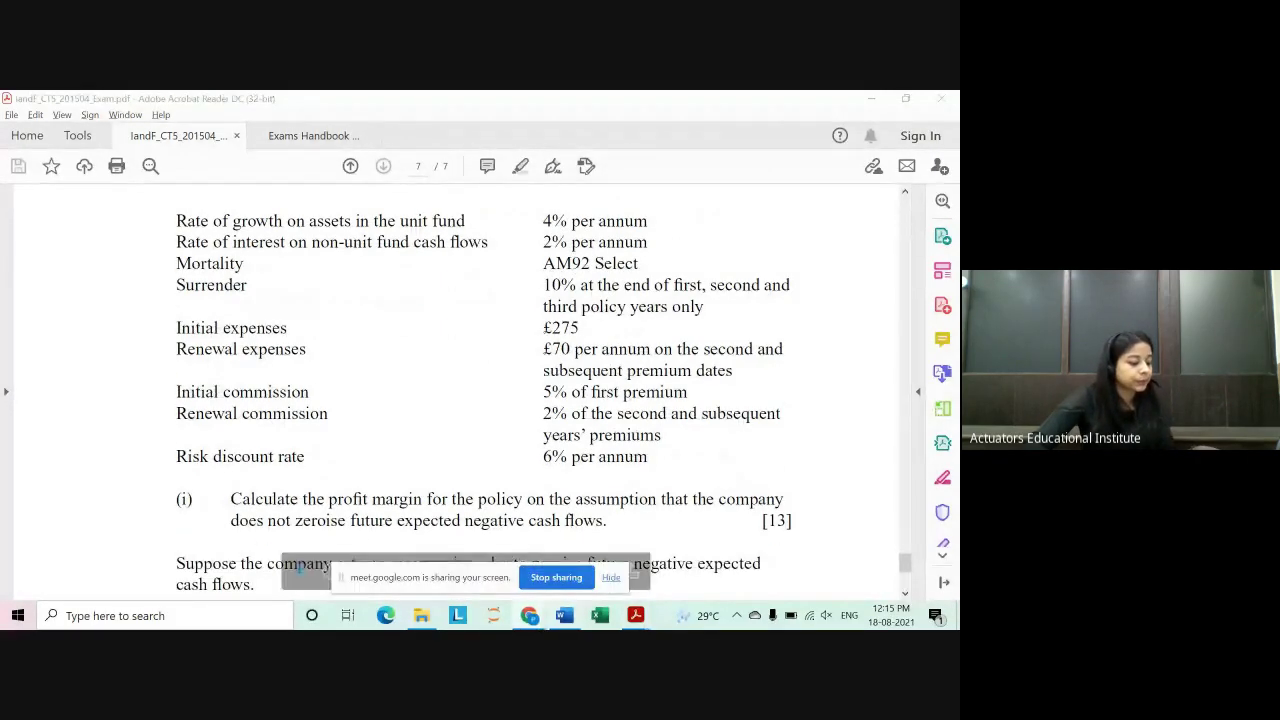
{"action": "mouse_move", "coordinate": [530, 615]}
{"action": "left_click", "coordinate": [548, 350]}
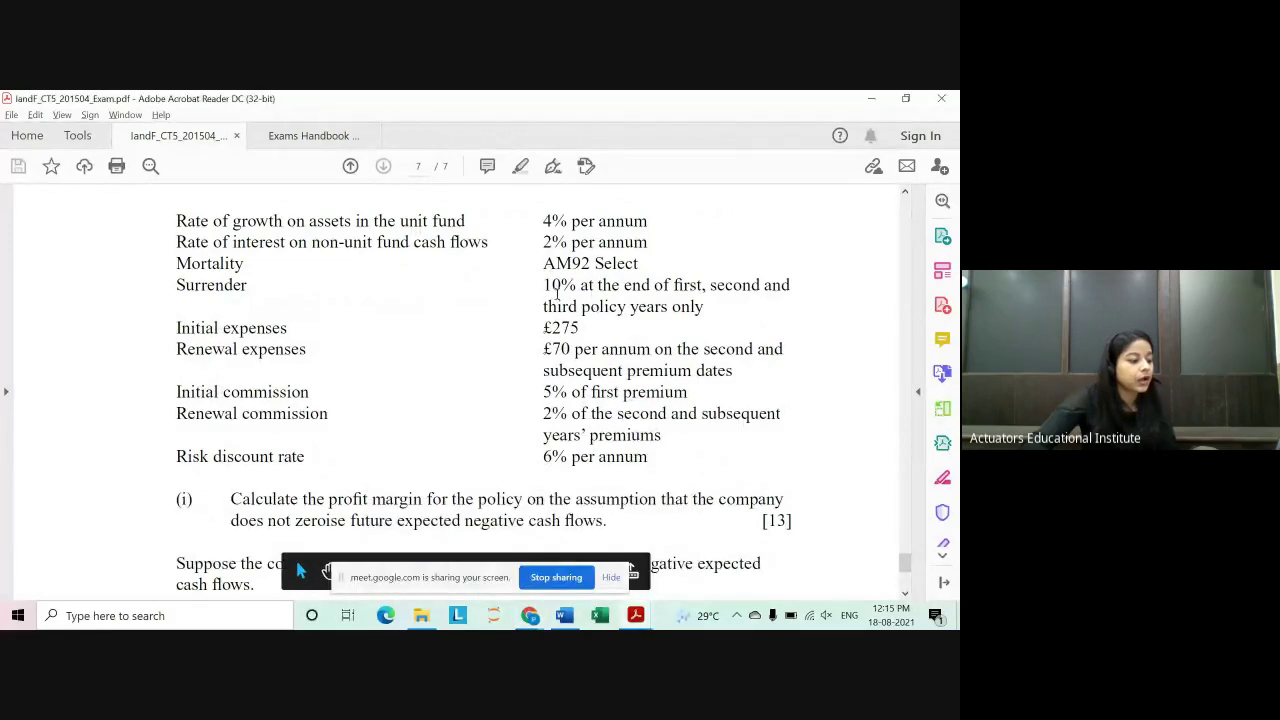
{"action": "left_click_drag", "start_coordinate": [588, 287], "coordinate": [702, 290]}
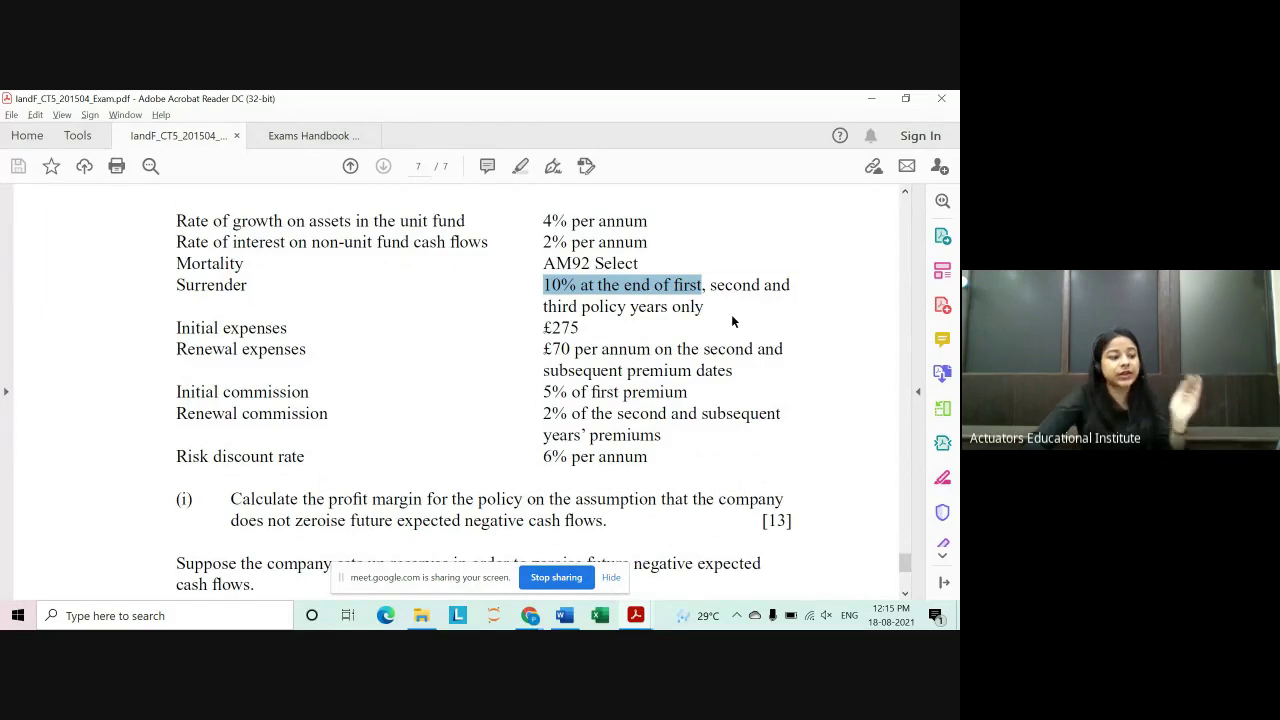
{"action": "left_click_drag", "start_coordinate": [716, 287], "coordinate": [729, 287]}
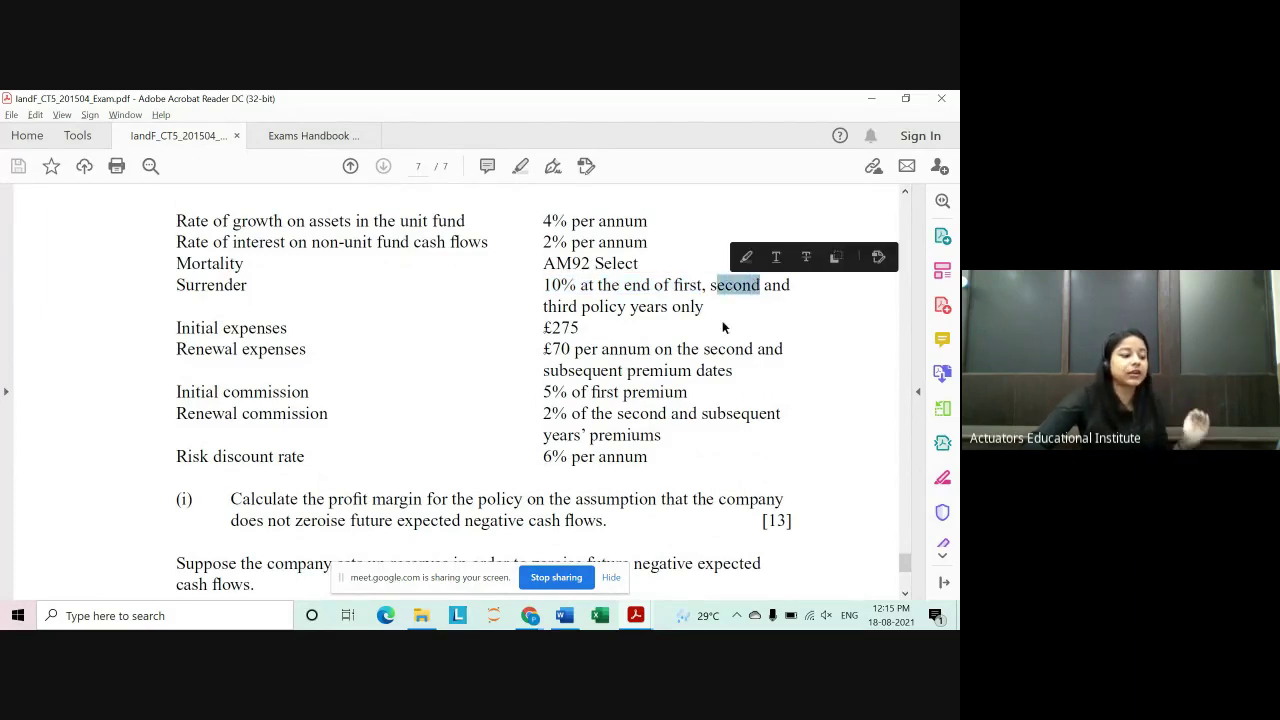
{"action": "left_click_drag", "start_coordinate": [544, 307], "coordinate": [668, 308]}
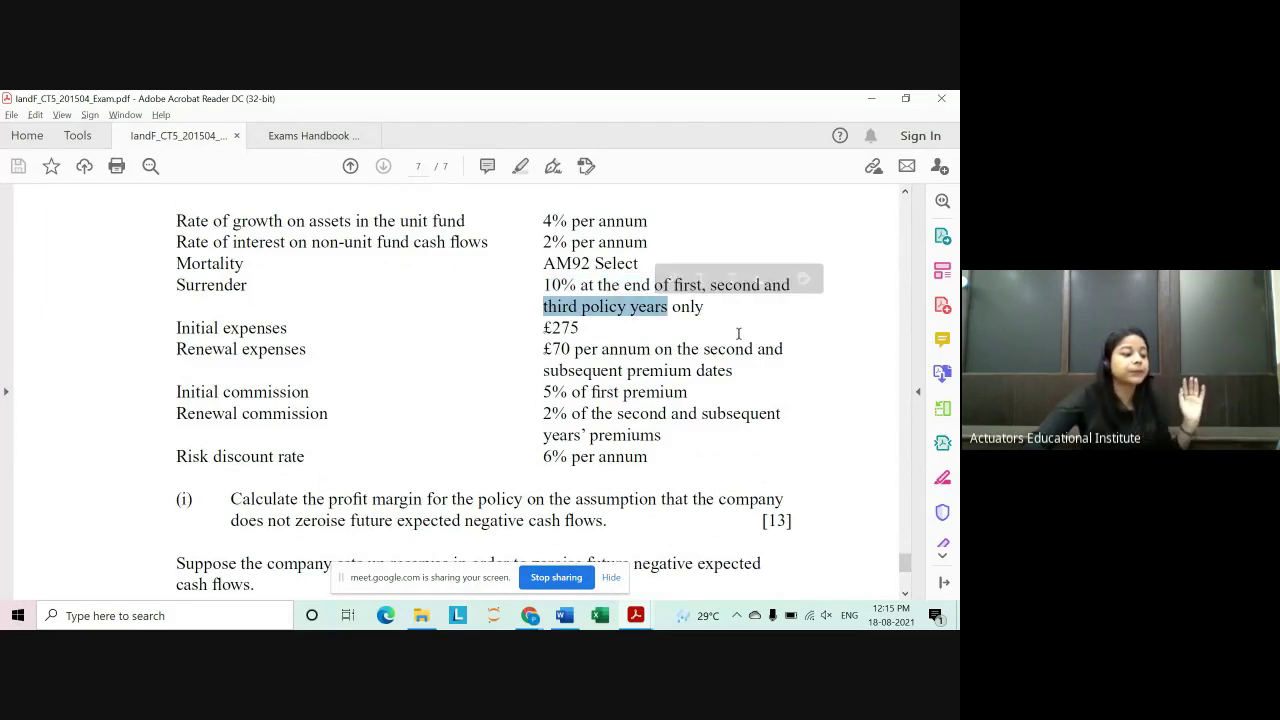
{"action": "left_click", "coordinate": [553, 328]}
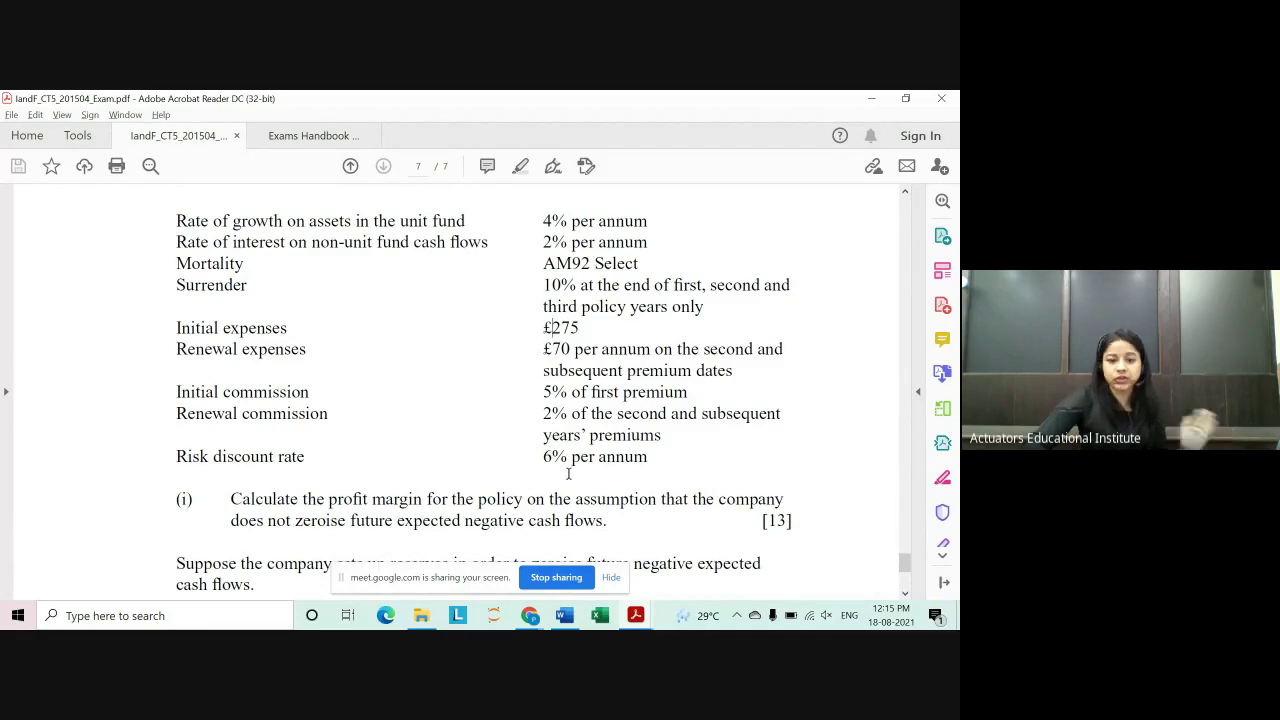
{"action": "scroll", "coordinate": [541, 445], "scroll_direction": "down", "scroll_amount": 2}
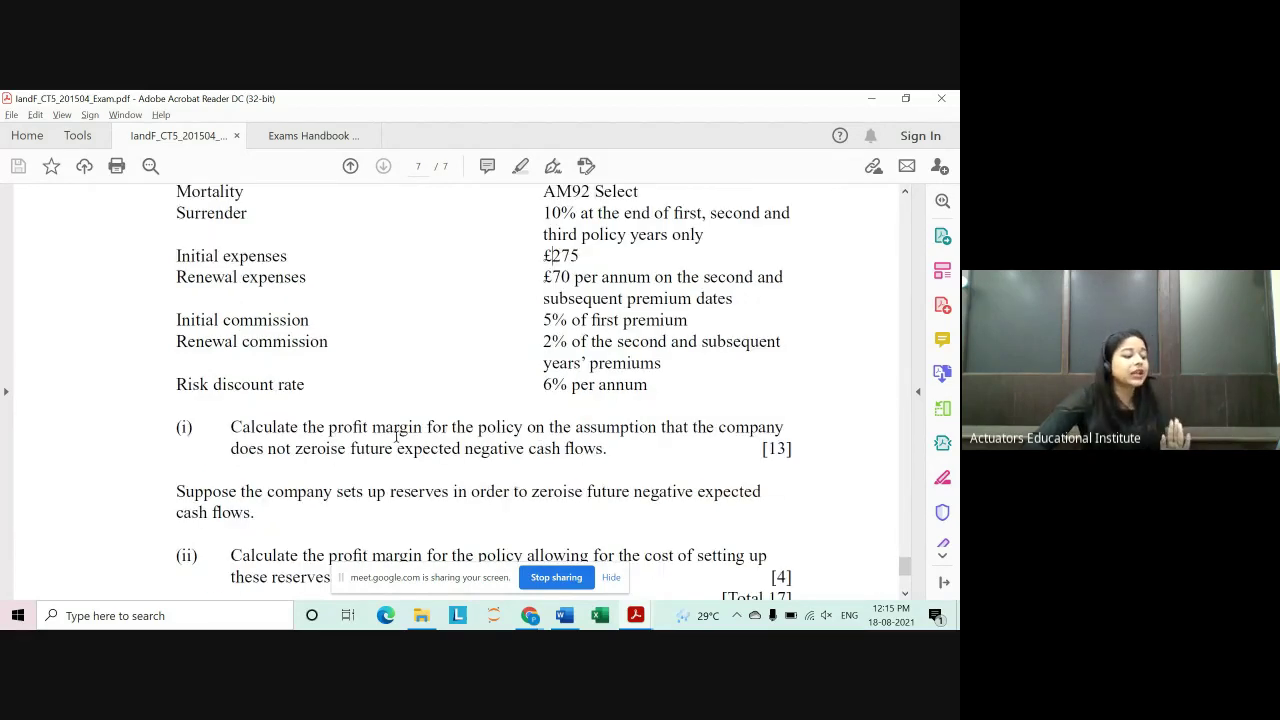
{"action": "scroll", "coordinate": [550, 436], "scroll_direction": "down", "scroll_amount": 1}
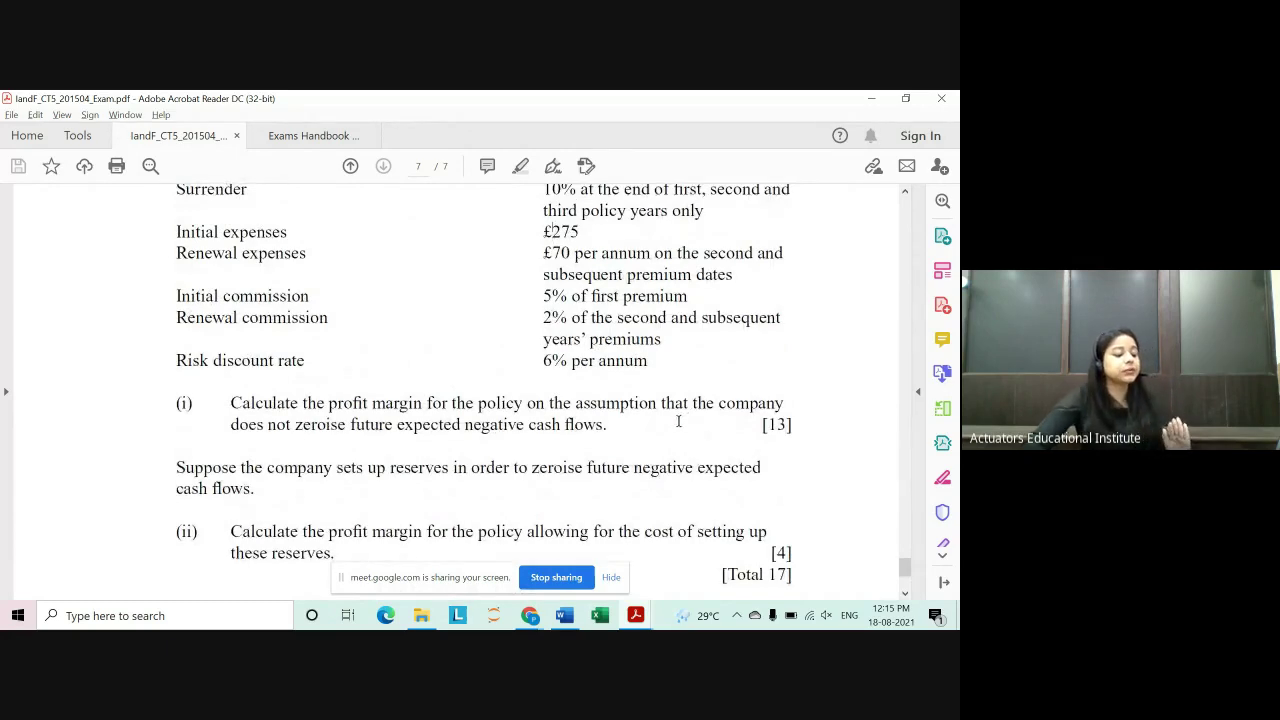
Step: Highlight that negative cash flows are not zeroised, then bring the Google Meet window forward
{"action": "left_click_drag", "start_coordinate": [230, 424], "coordinate": [569, 425]}
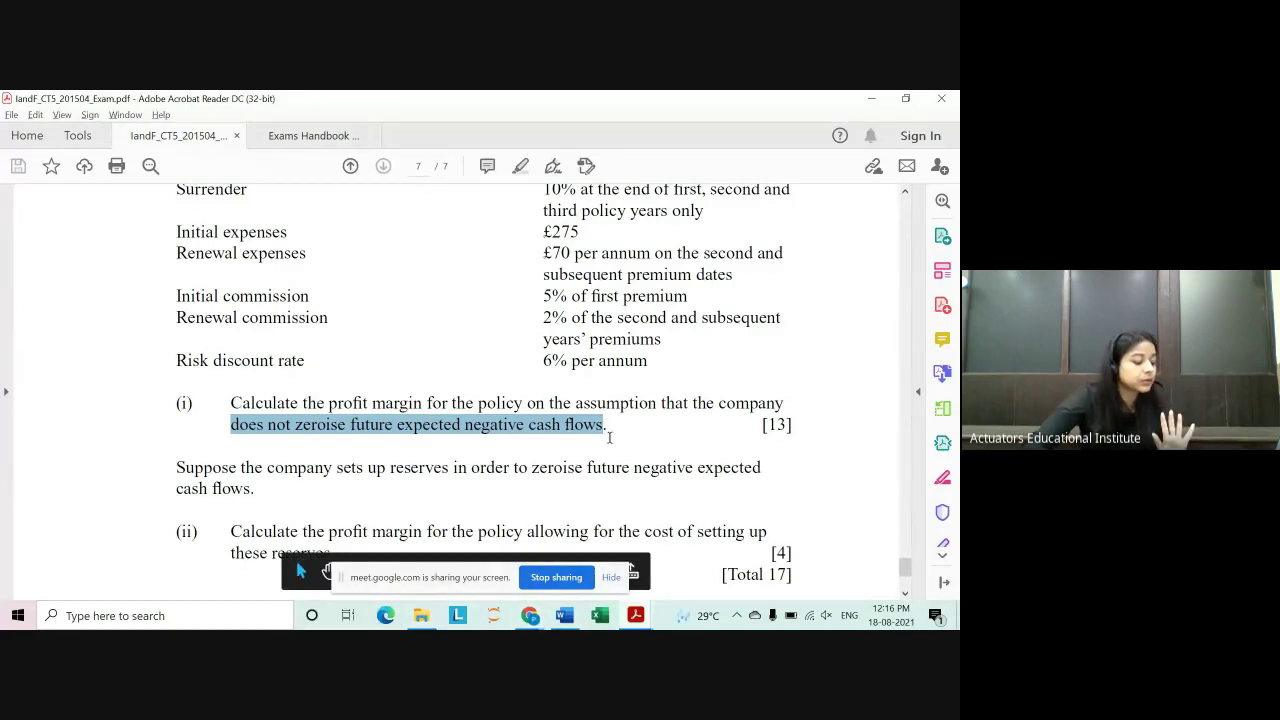
{"action": "mouse_move", "coordinate": [525, 612]}
{"action": "left_click", "coordinate": [507, 558]}
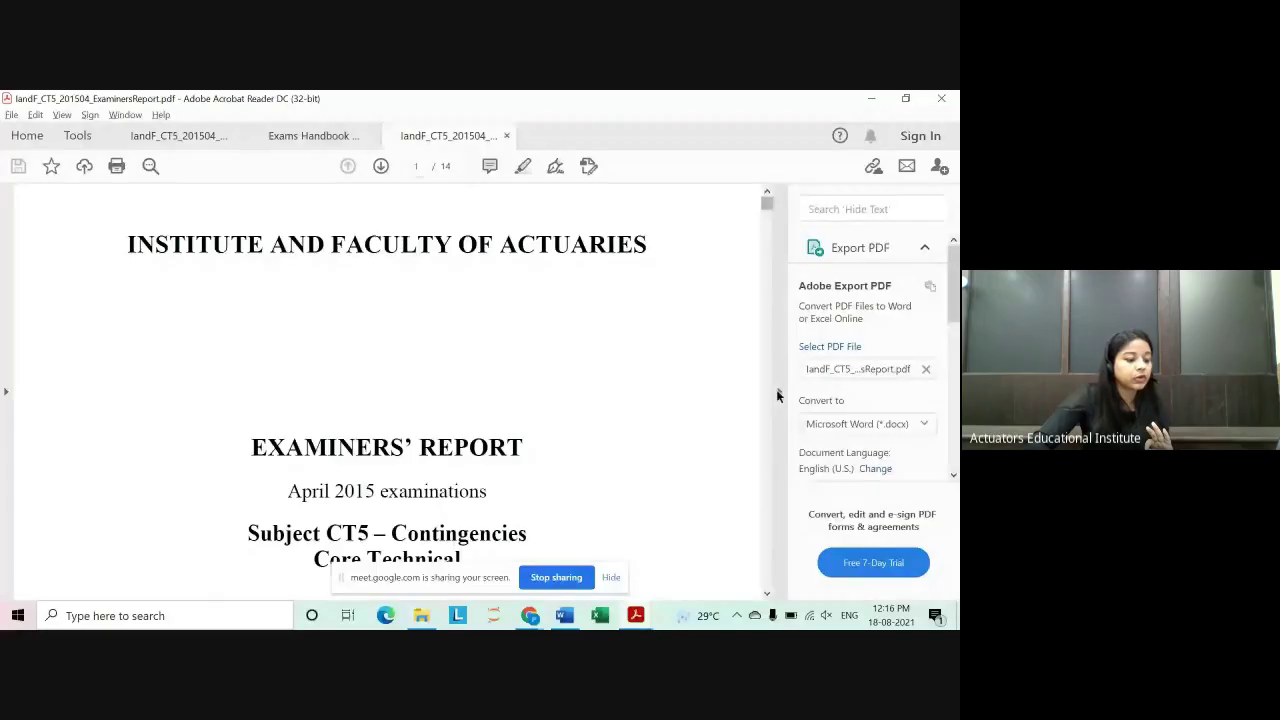
Step: Bring the examiners' report PDF forward and scroll down past the Unit fund table
{"action": "left_click", "coordinate": [776, 389]}
{"action": "left_click_drag", "start_coordinate": [905, 195], "coordinate": [884, 452]}
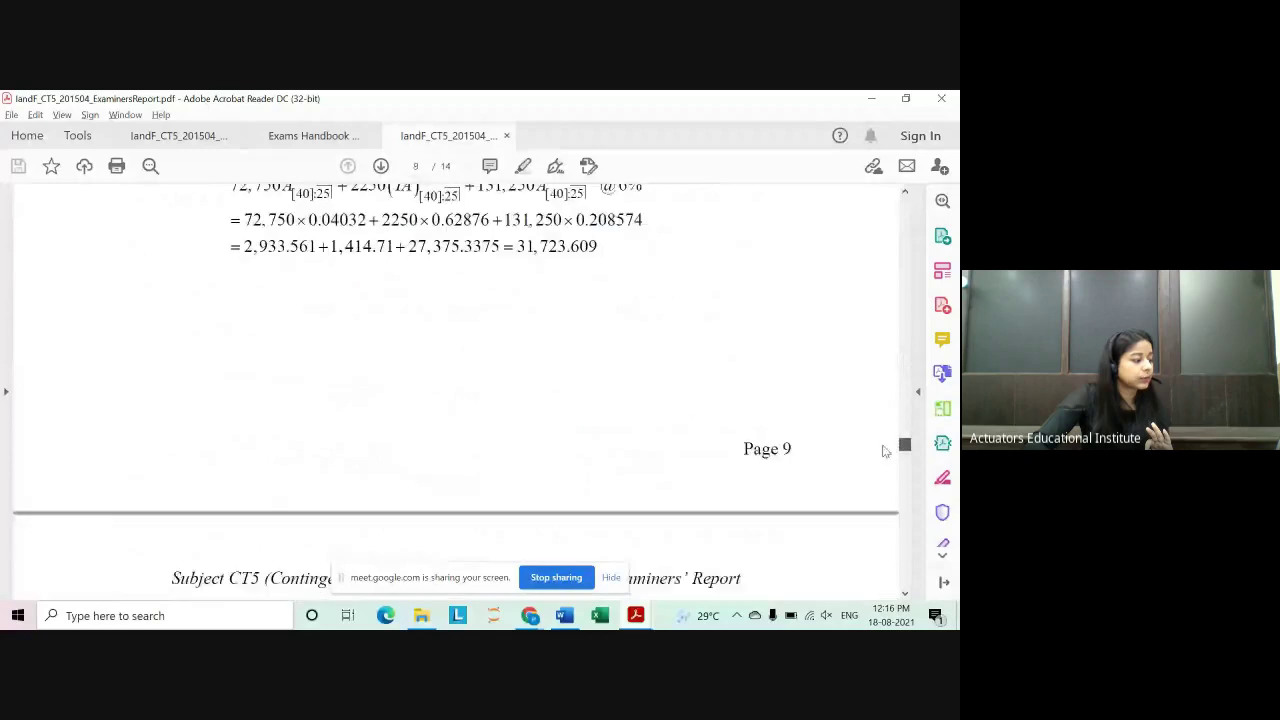
{"action": "scroll", "coordinate": [747, 425], "scroll_direction": "down", "scroll_amount": 10}
{"action": "scroll", "coordinate": [747, 425], "scroll_direction": "down", "scroll_amount": 10}
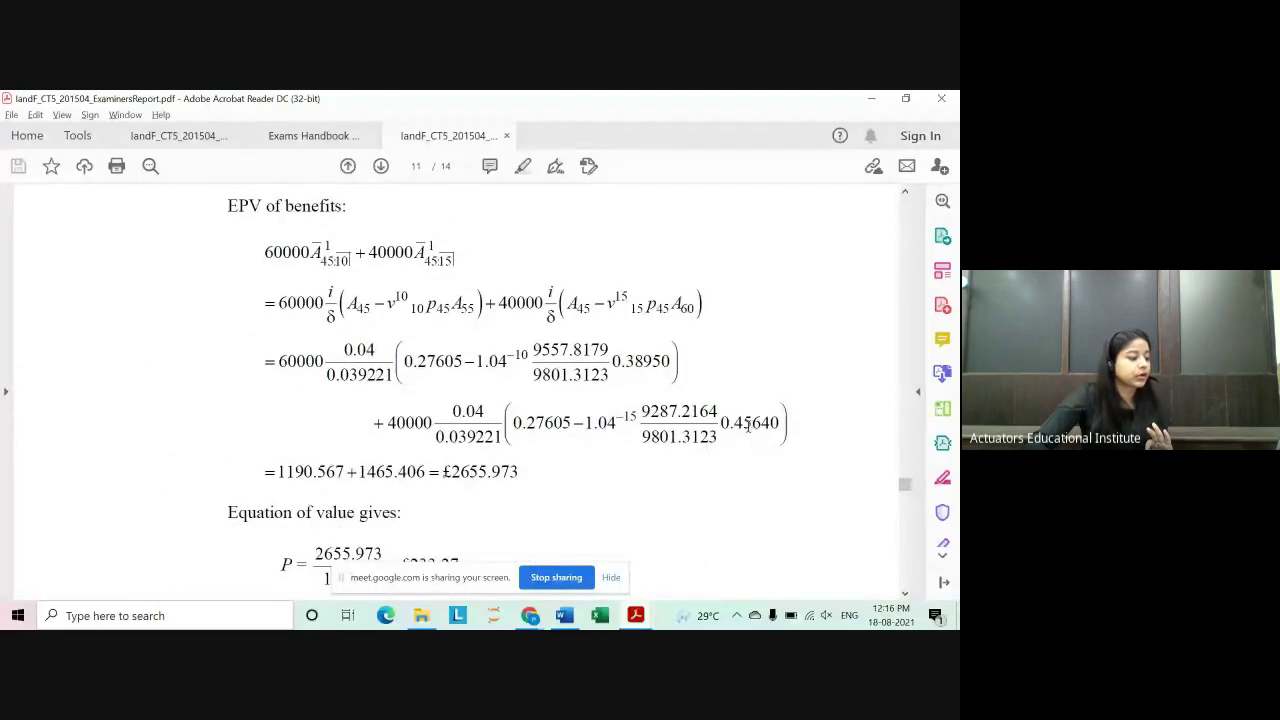
{"action": "left_click_drag", "start_coordinate": [904, 484], "coordinate": [904, 517]}
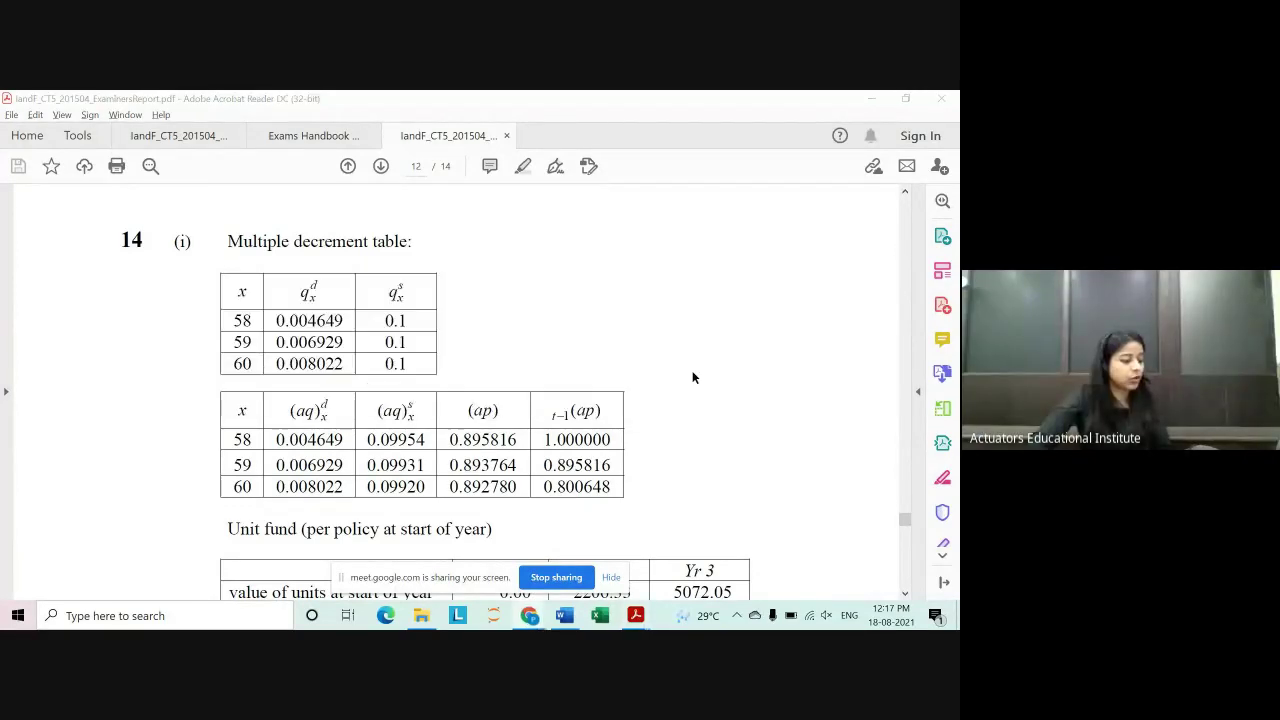
Step: Return to the report from Meet and settle on page 12's question 14 (i) table
{"action": "key", "text": "alt+Tab"}
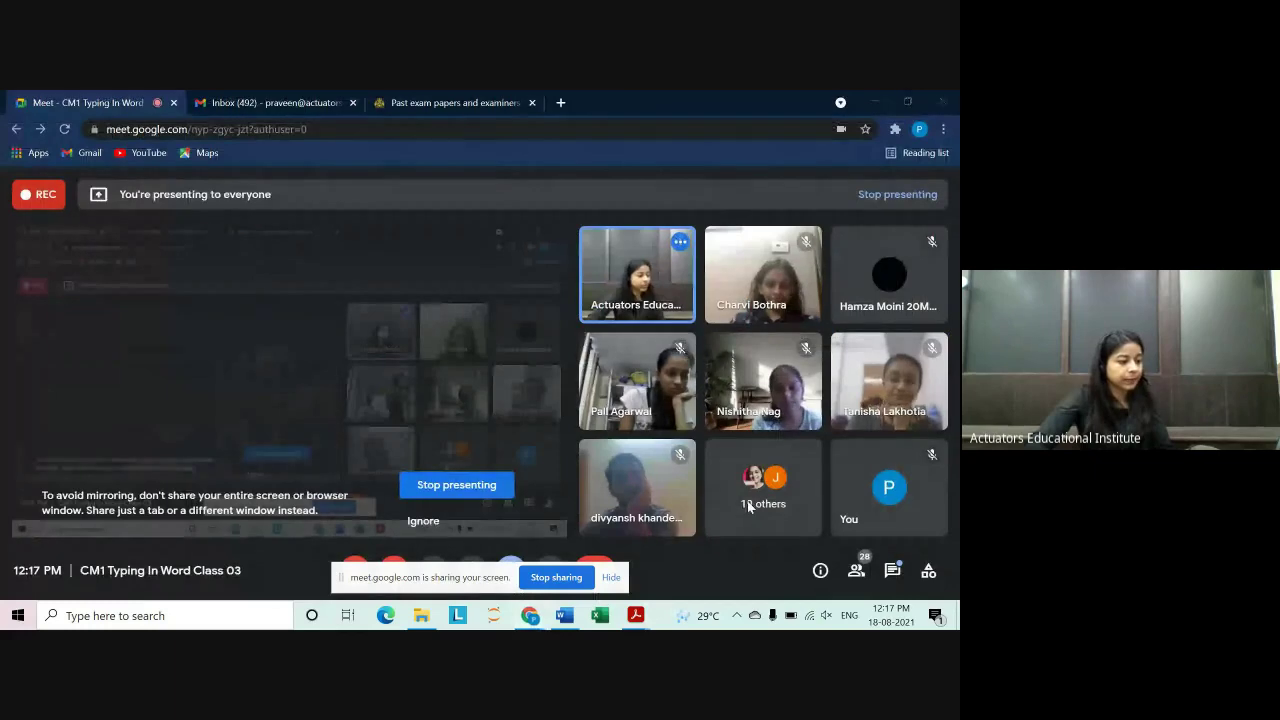
{"action": "key", "text": "alt+Tab"}
{"action": "left_click", "coordinate": [558, 337]}
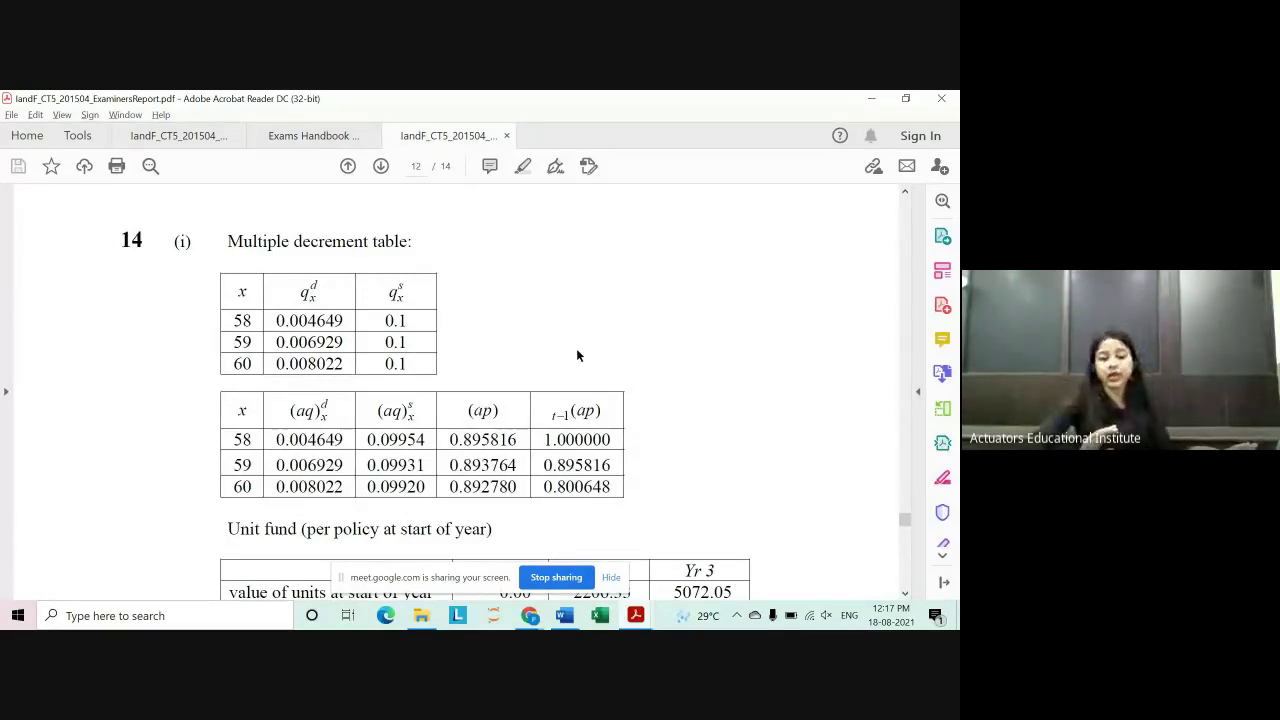
{"action": "scroll", "coordinate": [576, 355], "scroll_direction": "down", "scroll_amount": 2}
{"action": "scroll", "coordinate": [605, 369], "scroll_direction": "down", "scroll_amount": 4}
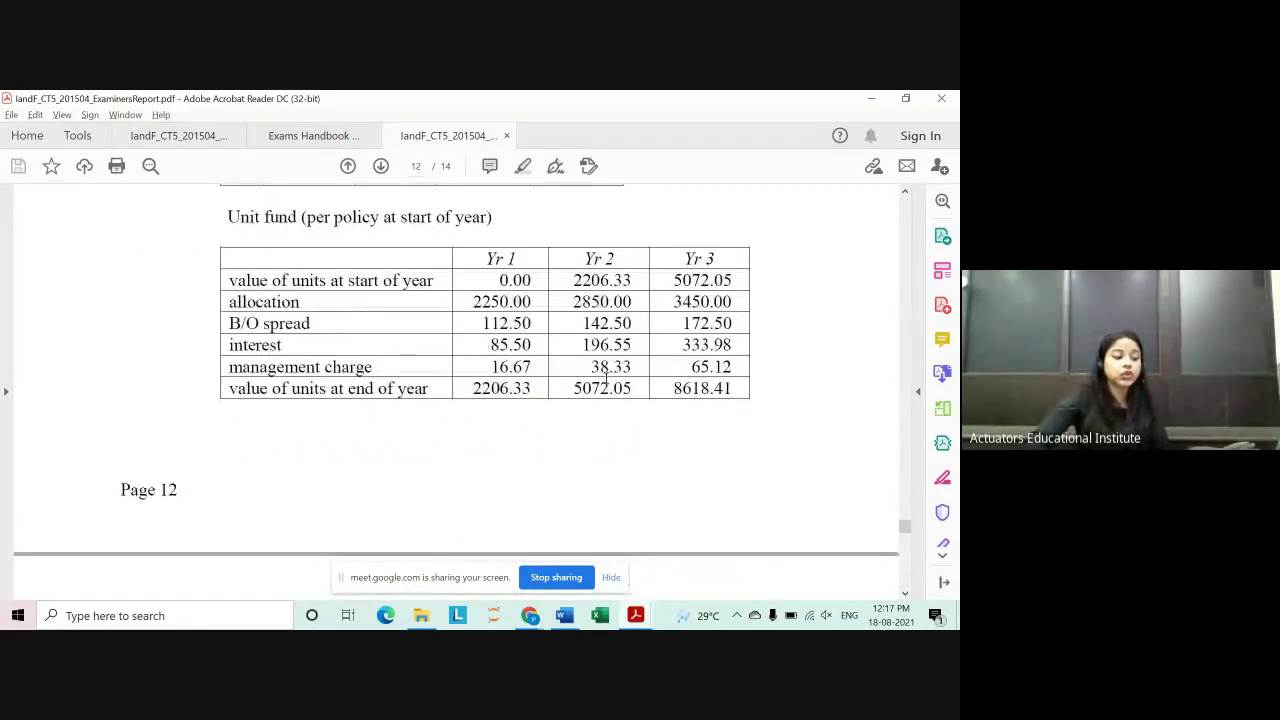
{"action": "scroll", "coordinate": [607, 379], "scroll_direction": "down", "scroll_amount": 3}
{"action": "scroll", "coordinate": [607, 379], "scroll_direction": "up", "scroll_amount": 5}
{"action": "scroll", "coordinate": [620, 385], "scroll_direction": "up", "scroll_amount": 4}
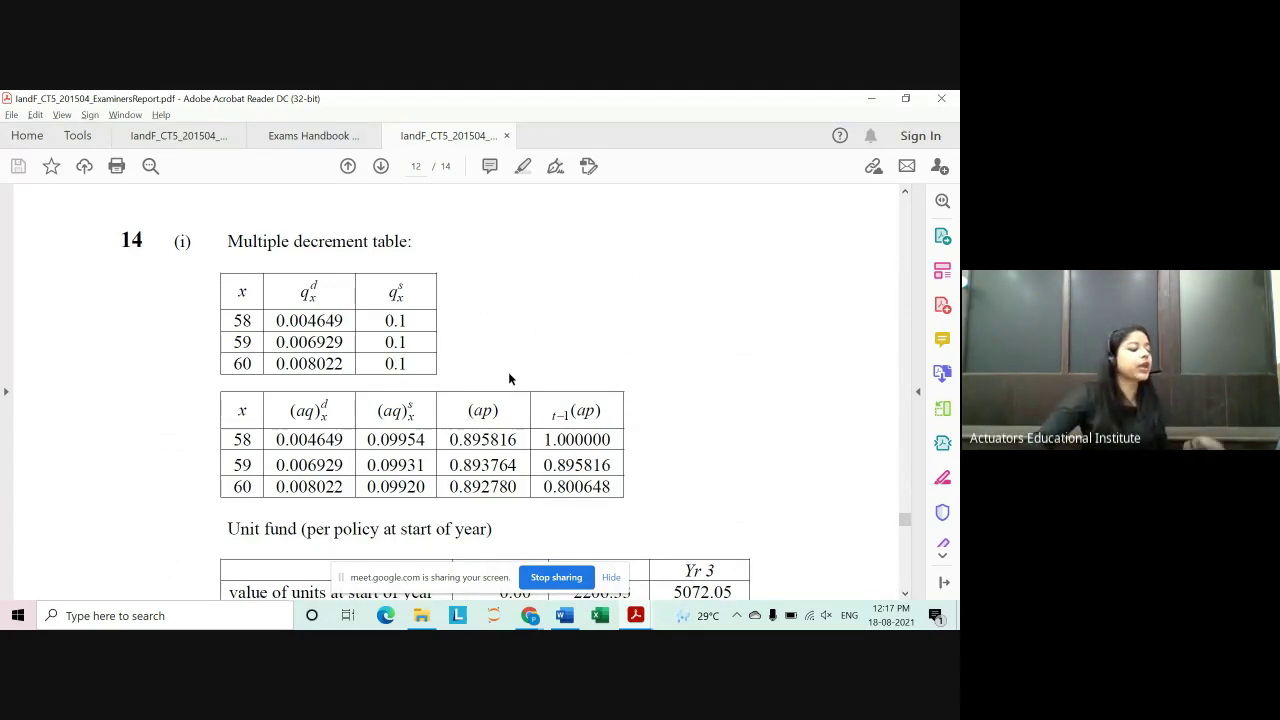
Step: In Word, type the bold heading 'Sum 14, April 2015 CT5'
{"action": "left_click", "coordinate": [300, 570]}
{"action": "key", "text": "alt+Tab"}
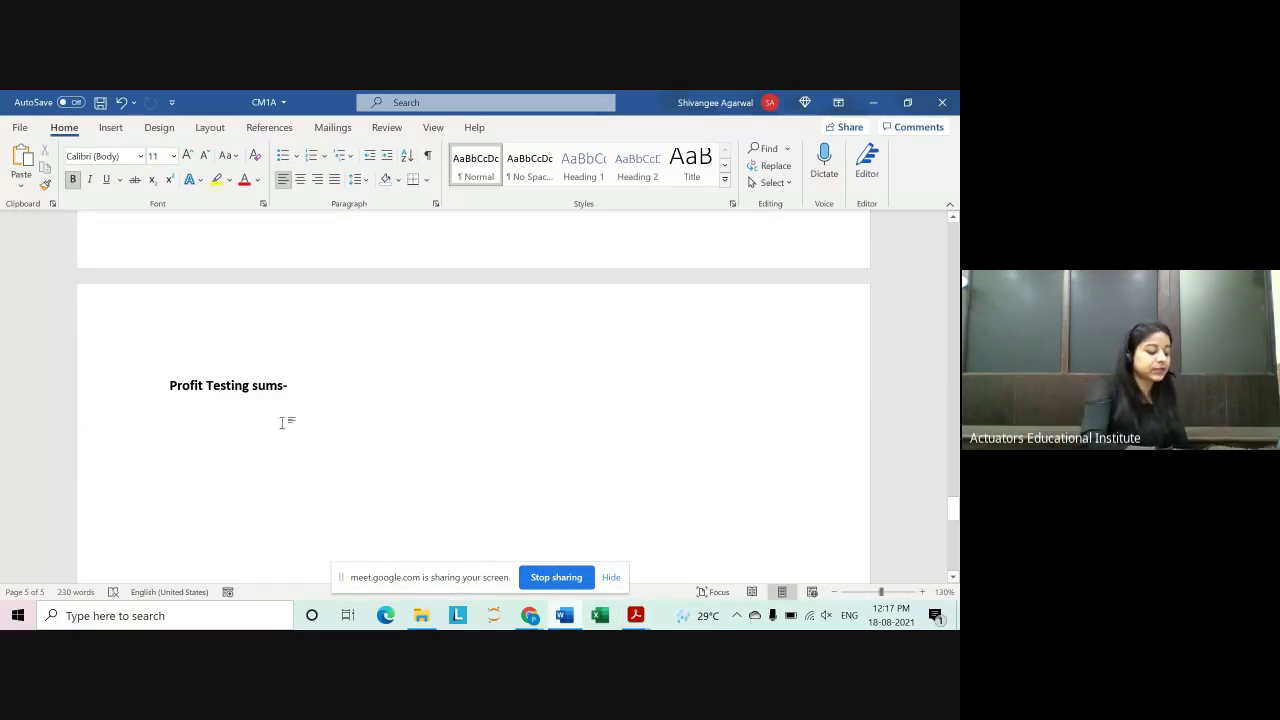
{"action": "type", "text": "Sum 1"}
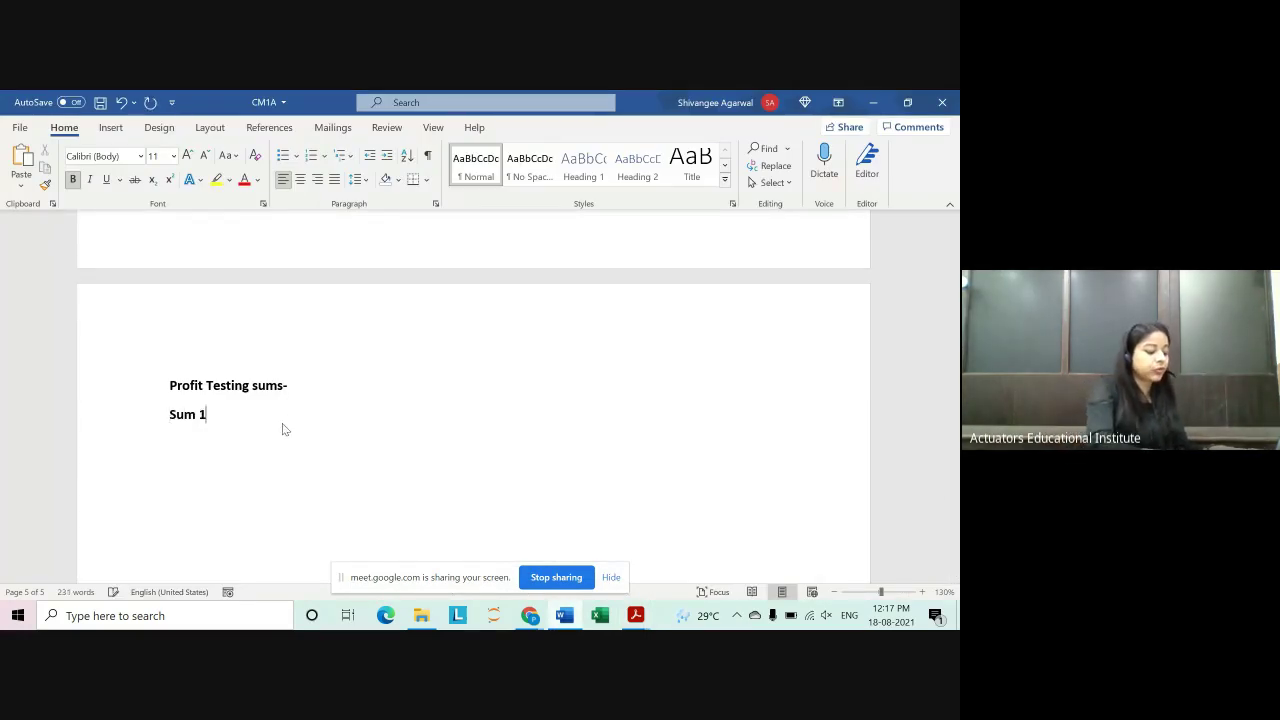
{"action": "type", "text": "4, April 2015"}
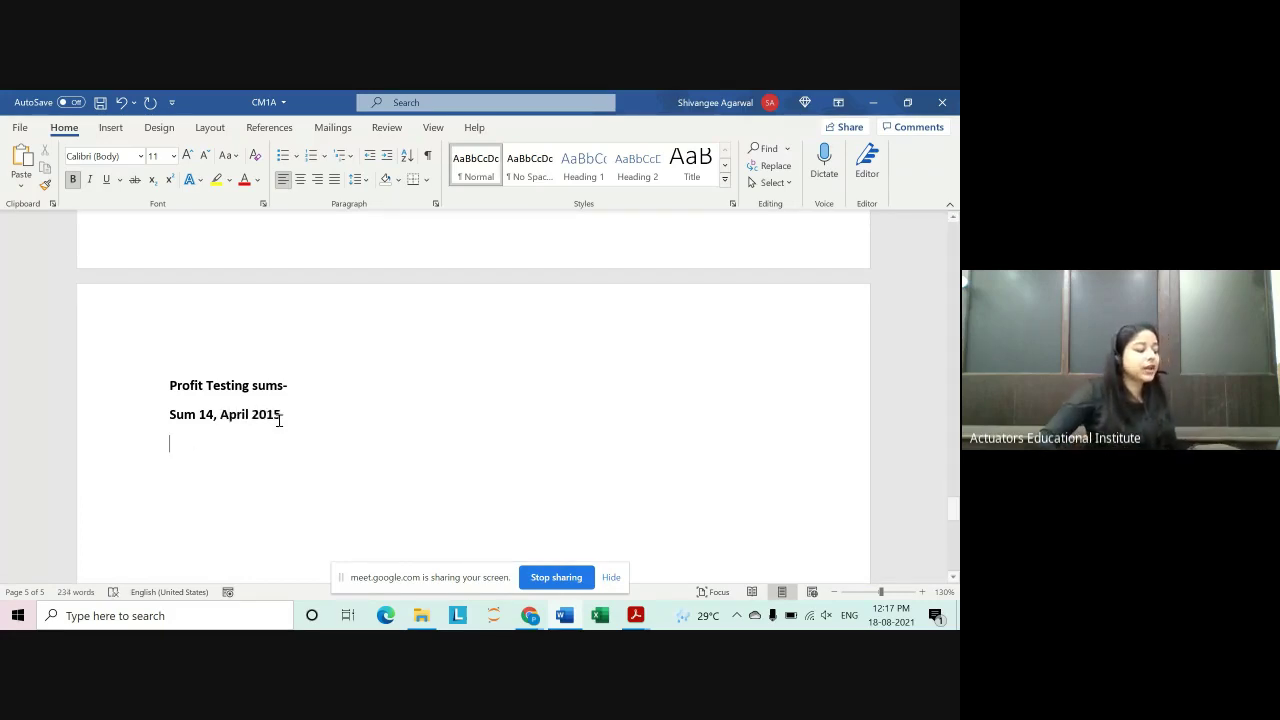
{"action": "key", "text": "Up"}
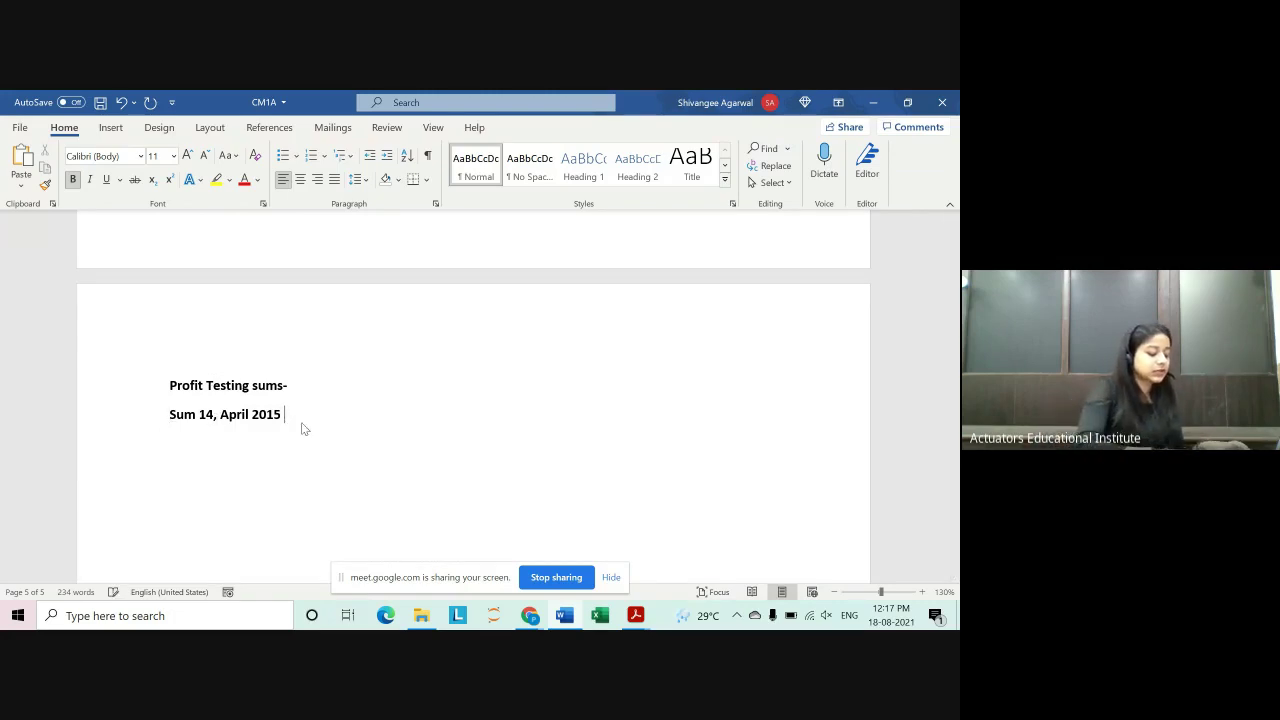
{"action": "type", "text": "CT5"}
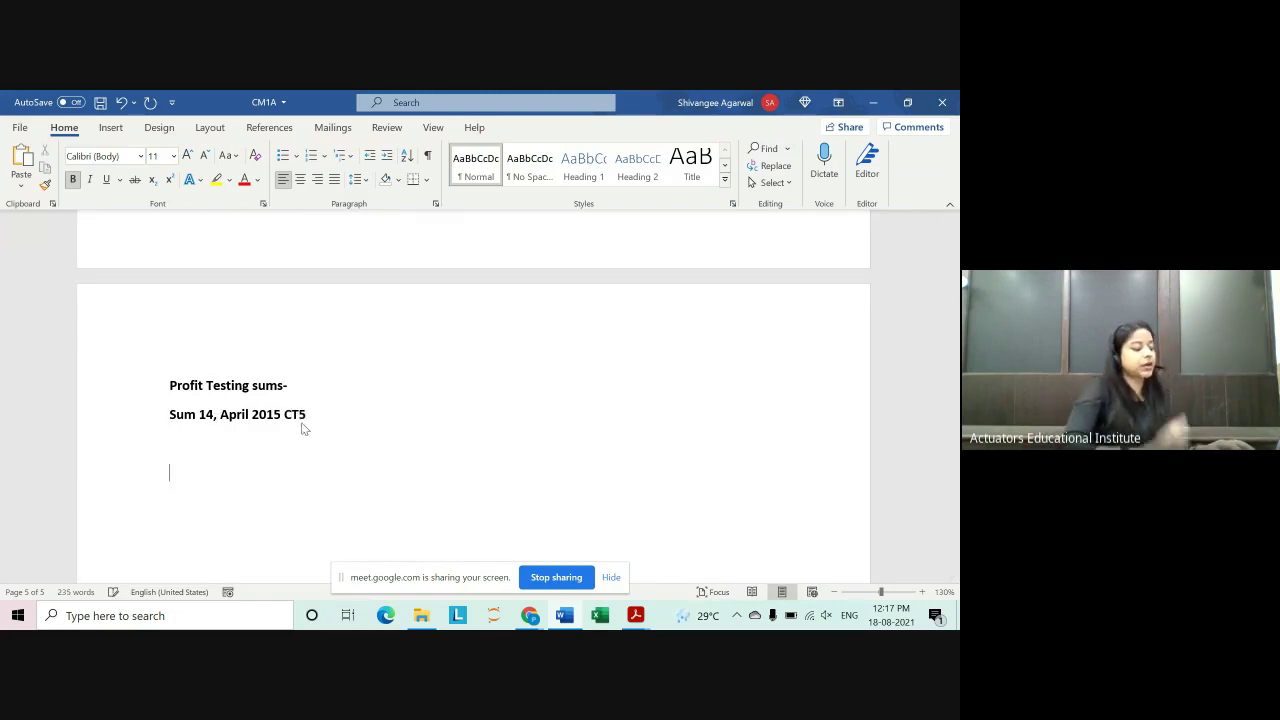
{"action": "key", "text": "Return"}
Step: Add the non-bold lines 'Ans 10.' and '(i)', leaving an empty line below them
{"action": "key", "text": "ctrl+b"}
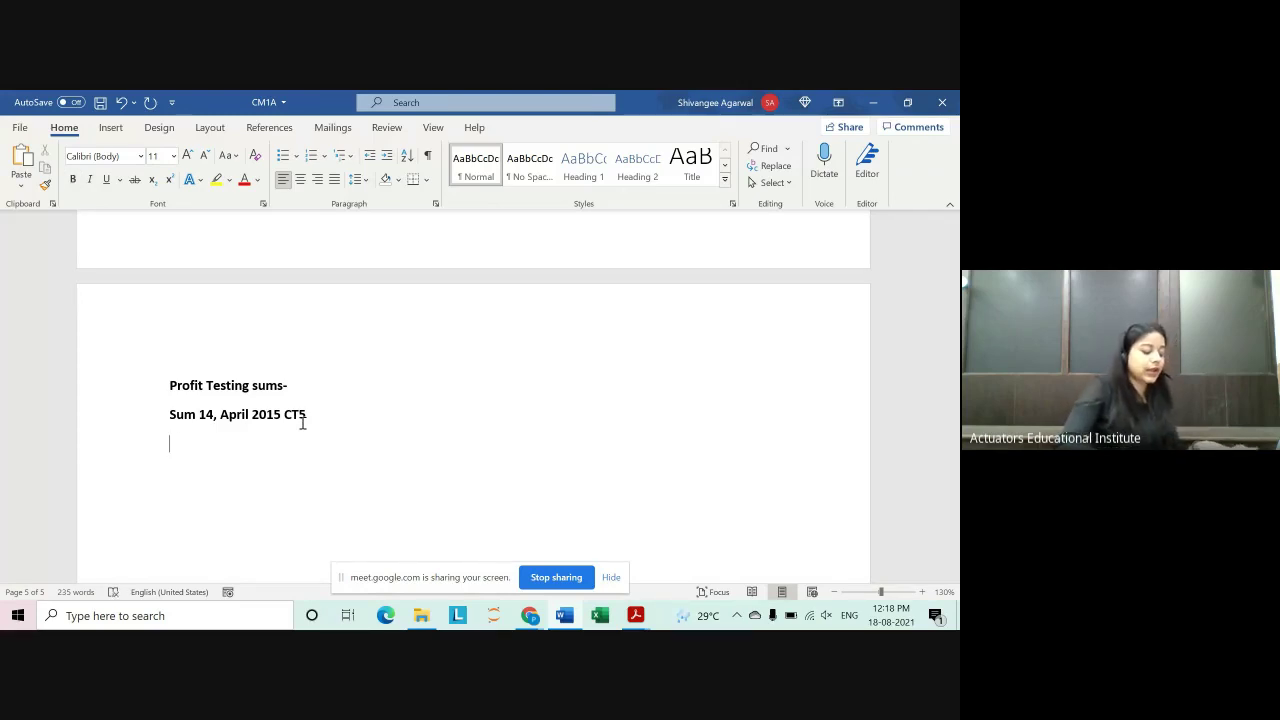
{"action": "type", "text": "Ans 10."}
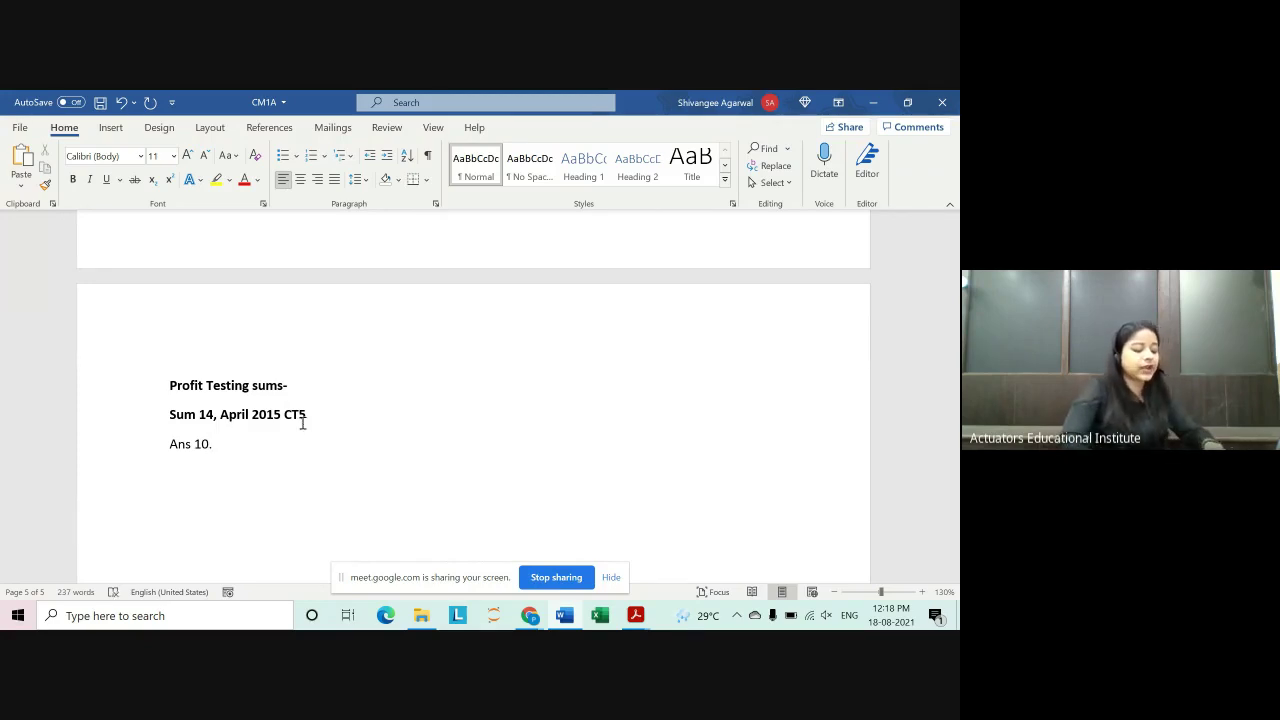
{"action": "key", "text": "Return"}
{"action": "type", "text": "(i"}
{"action": "key", "text": "Return"}
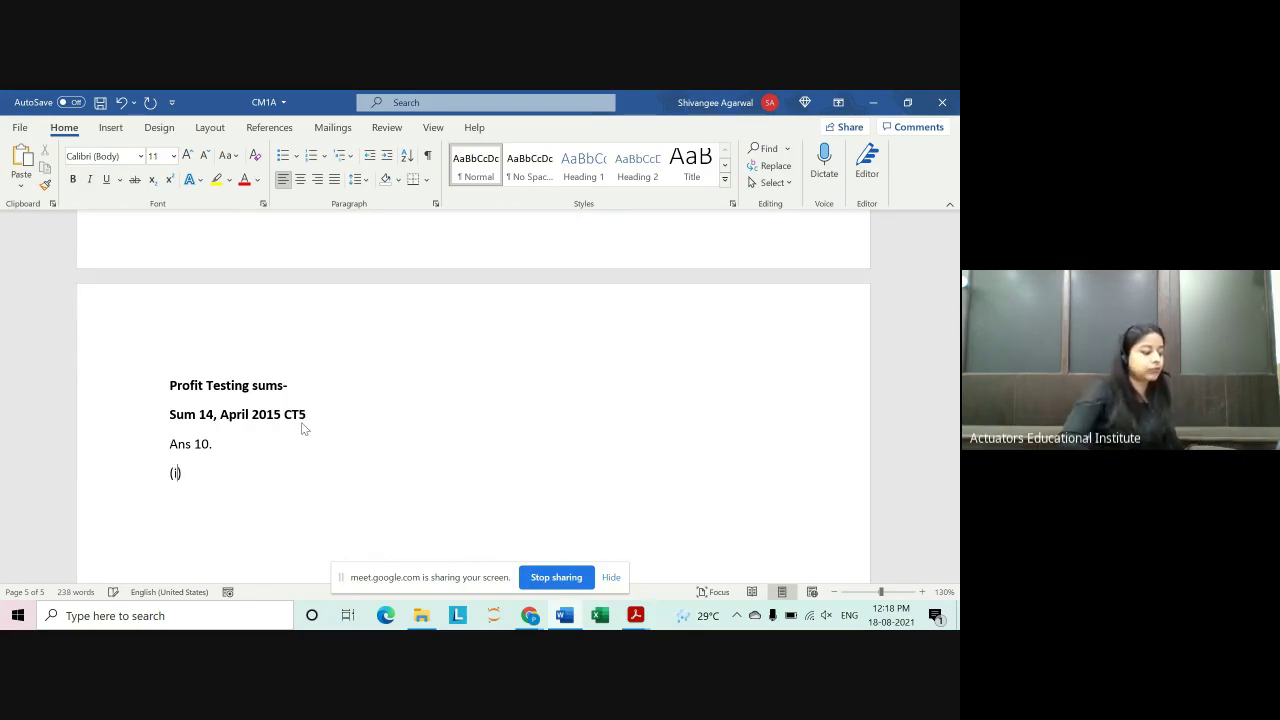
{"action": "scroll", "coordinate": [270, 395], "scroll_direction": "down", "scroll_amount": 2}
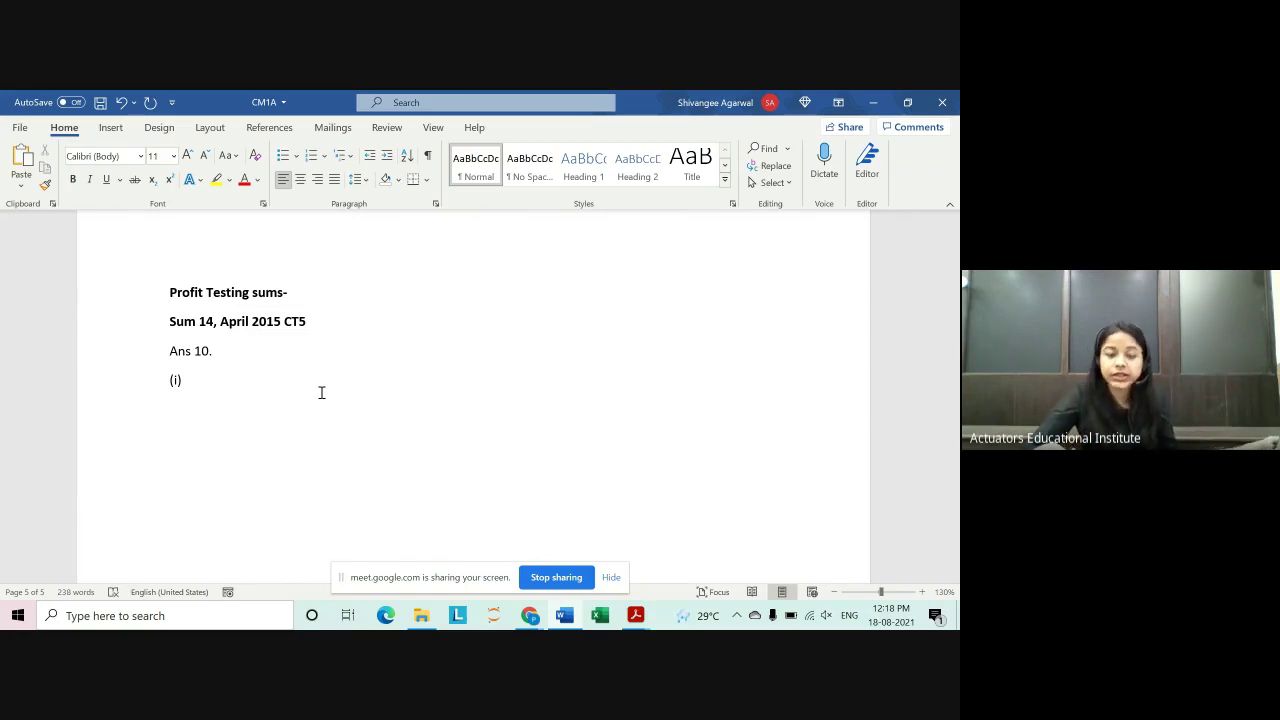
{"action": "scroll", "coordinate": [387, 460], "scroll_direction": "down", "scroll_amount": 1}
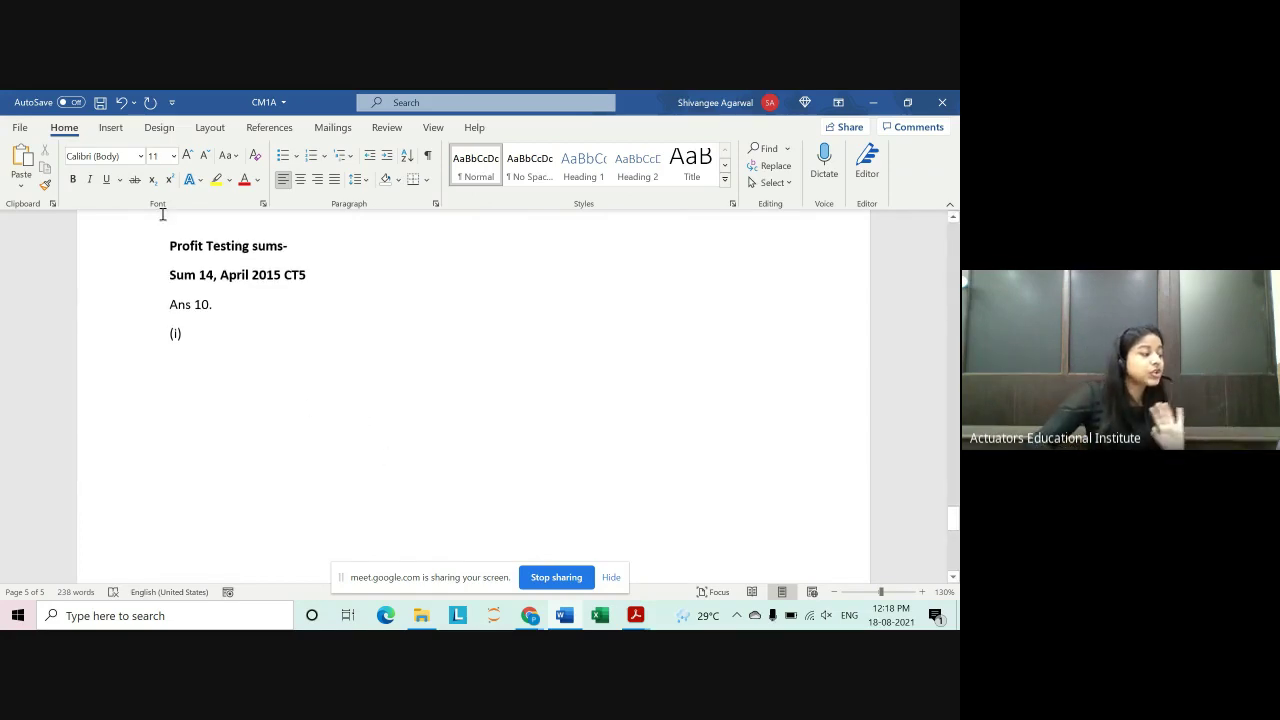
{"action": "left_click", "coordinate": [611, 577]}
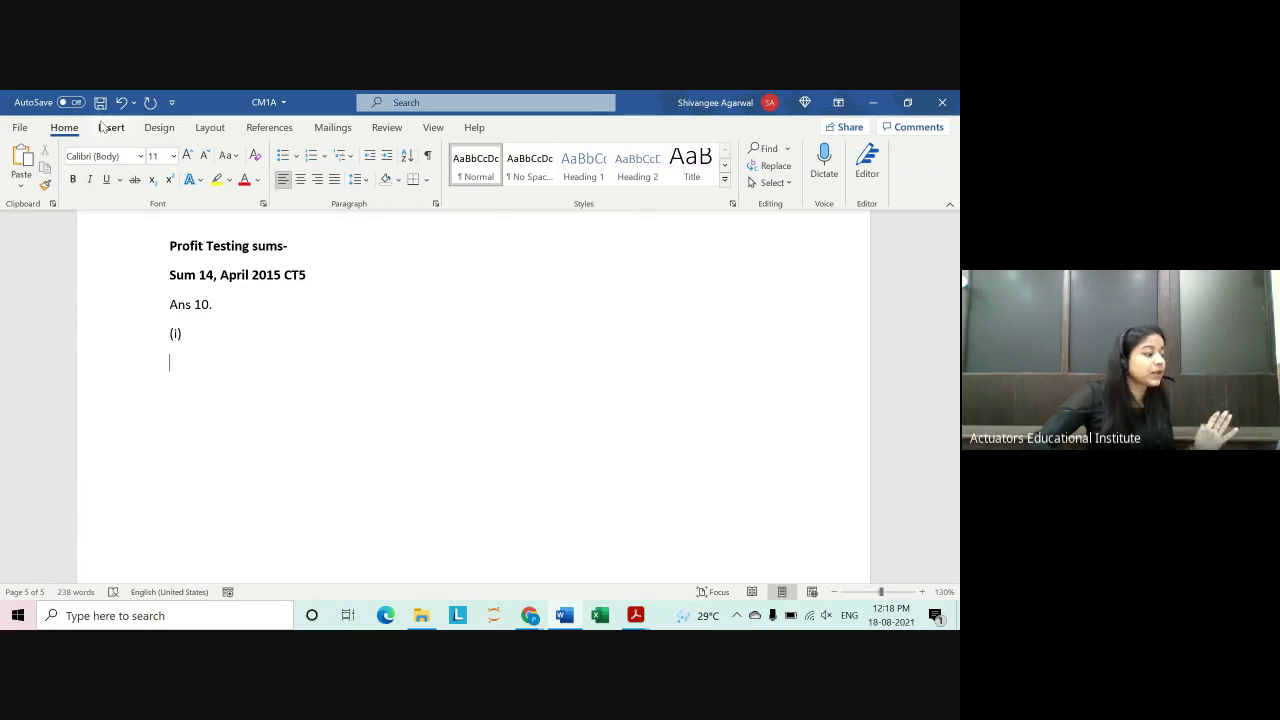
Step: Insert a three-column, three-row table below (i) with the headers x and qx(d)
{"action": "left_click", "coordinate": [110, 127]}
{"action": "left_click", "coordinate": [110, 170]}
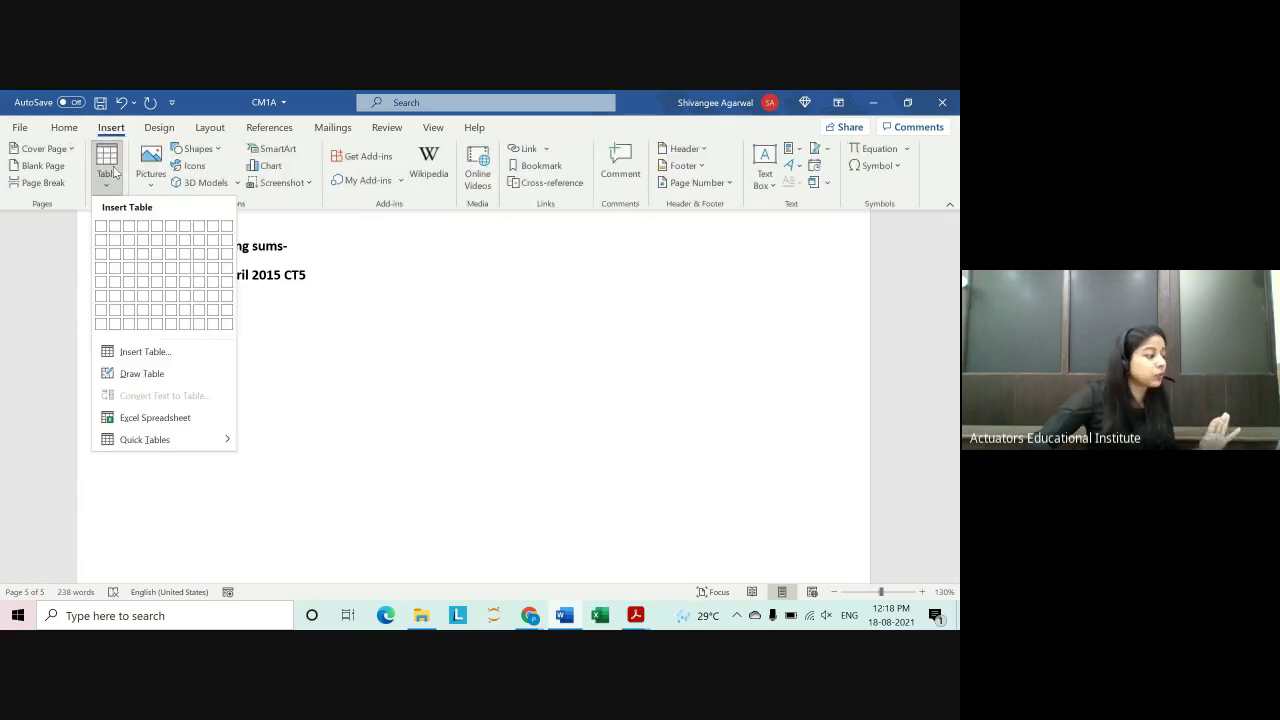
{"action": "left_click", "coordinate": [127, 256]}
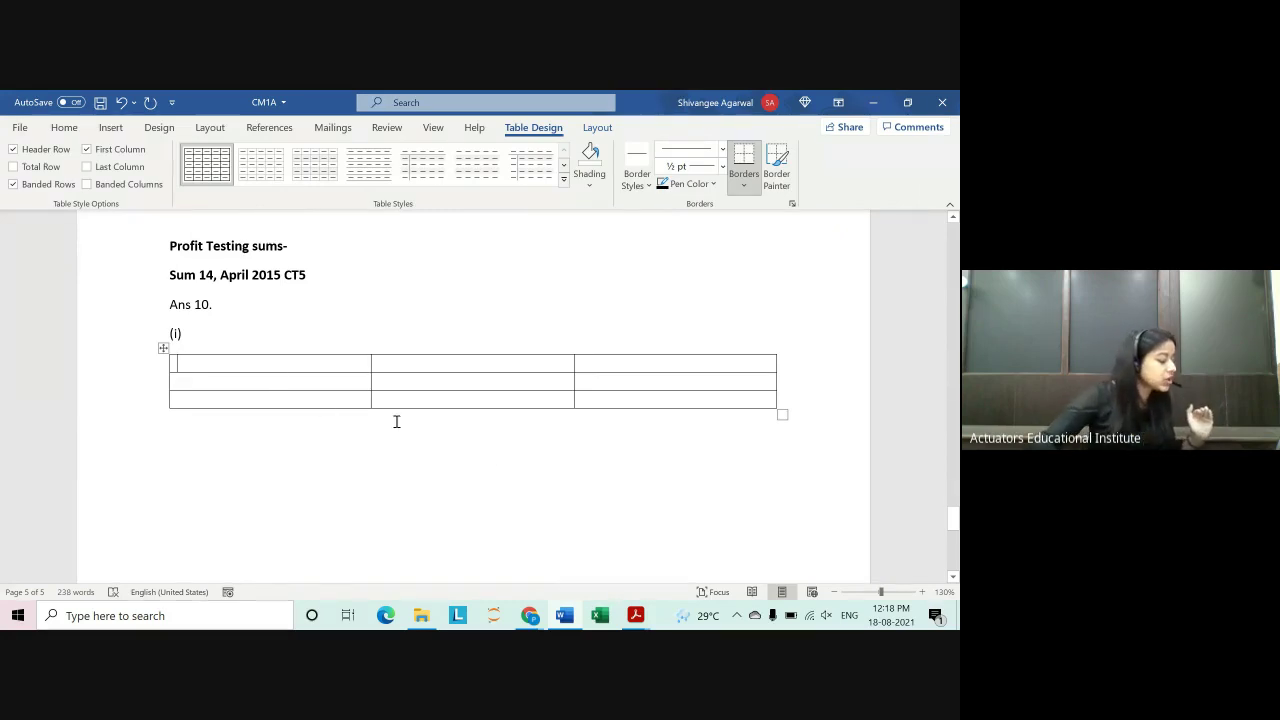
{"action": "type", "text": "x"}
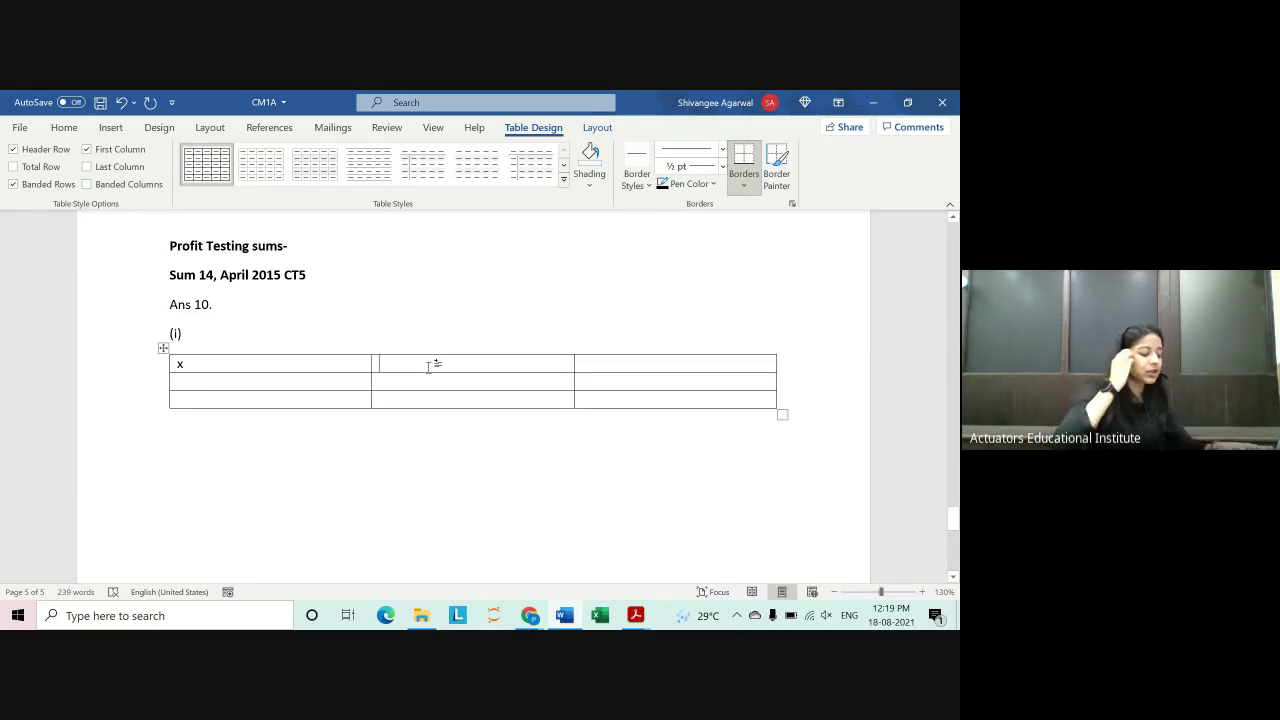
{"action": "type", "text": "qx"}
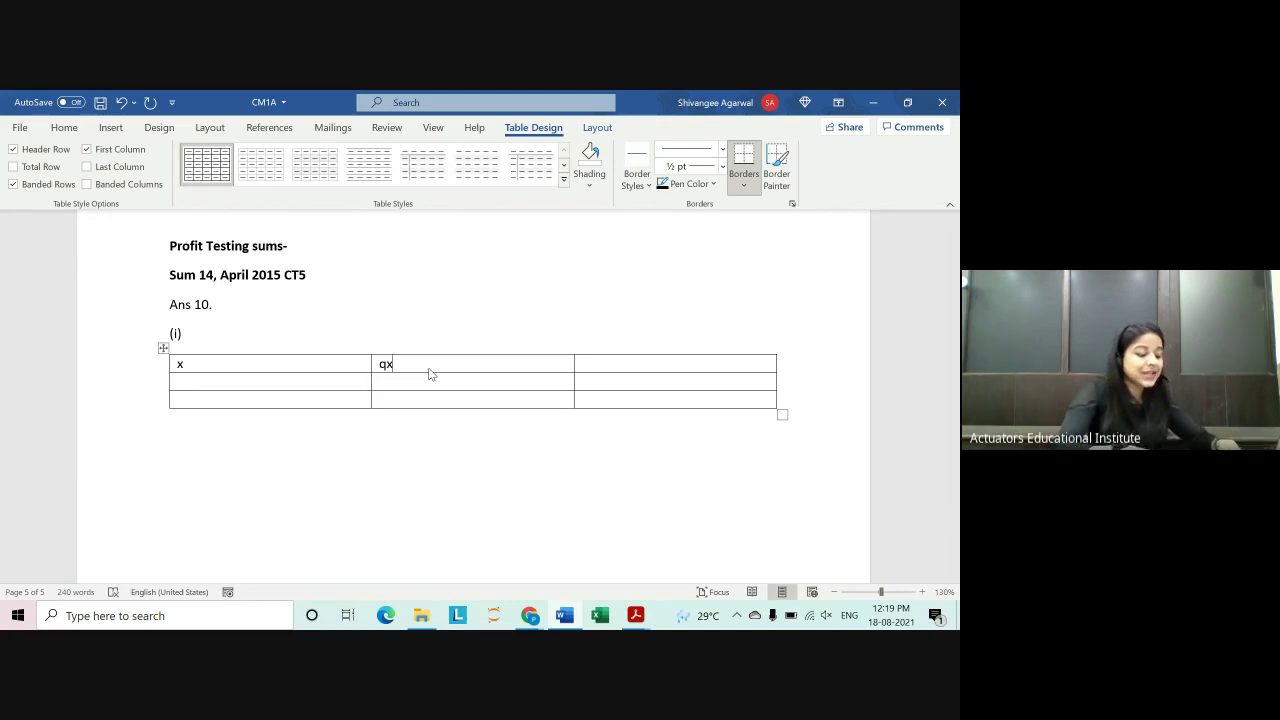
{"action": "type", "text": "("}
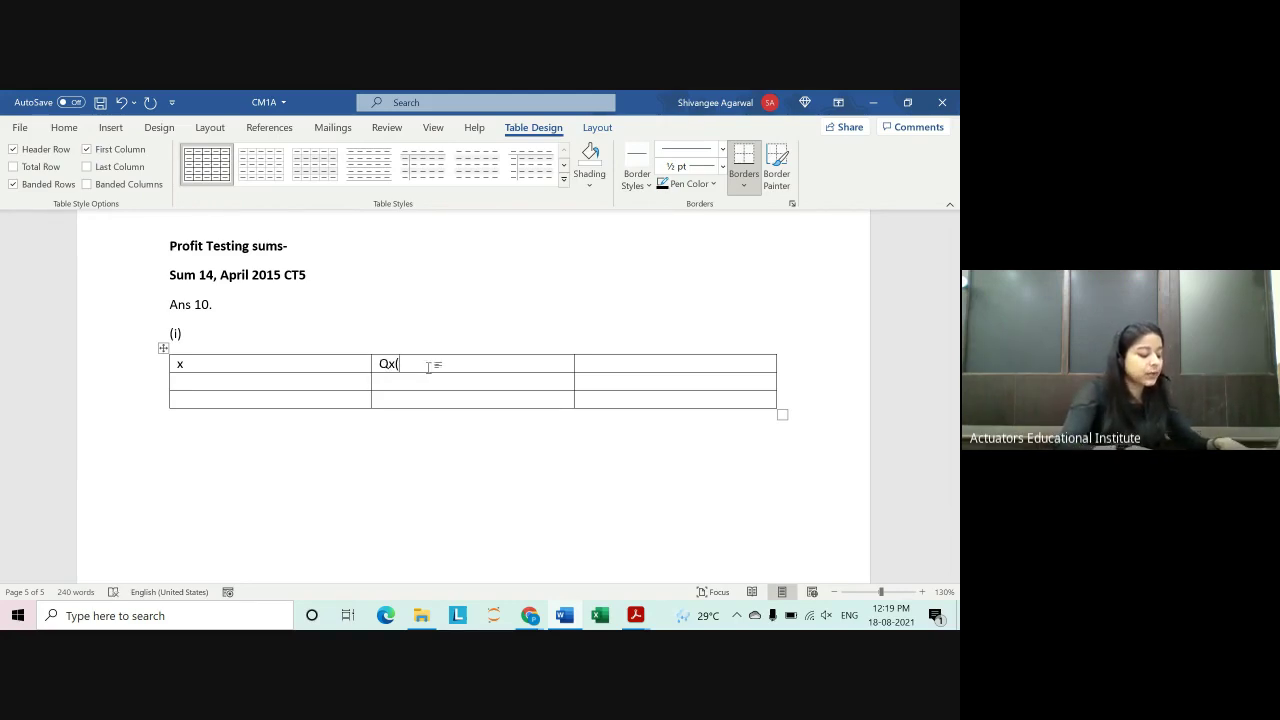
{"action": "type", "text": "d"}
{"action": "key", "text": "BackSpace"}
{"action": "key", "text": "BackSpace"}
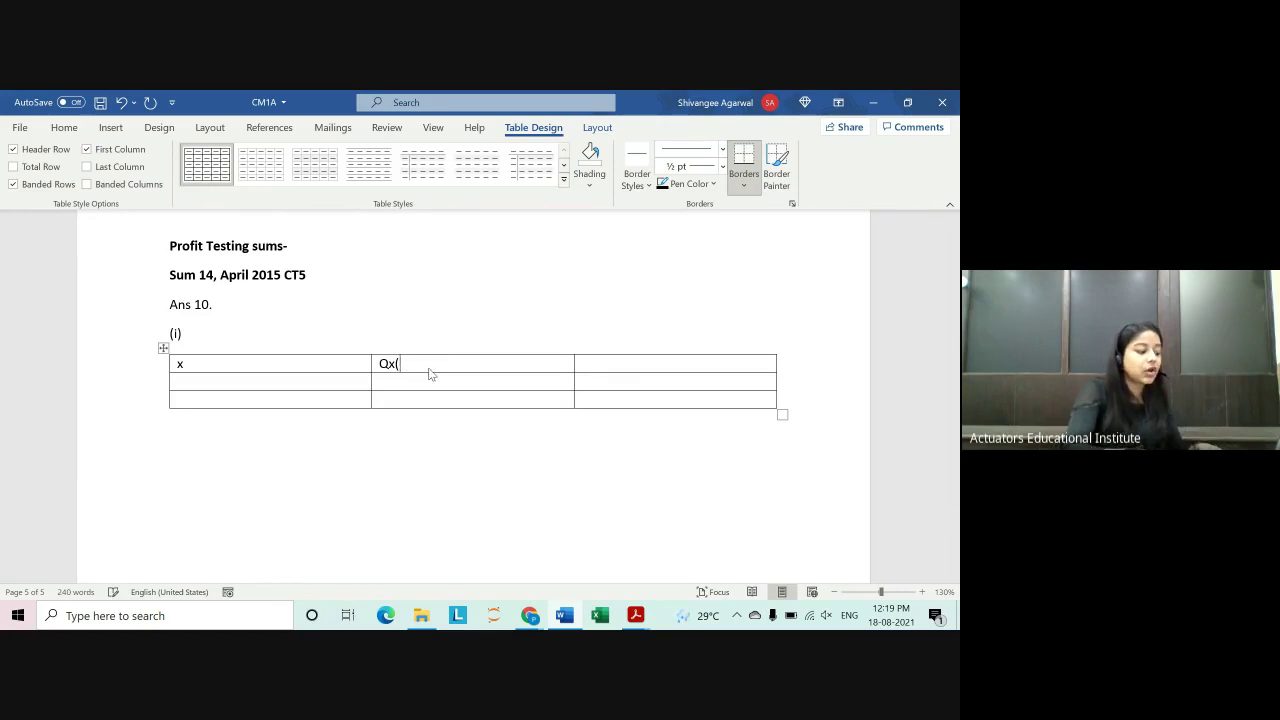
{"action": "key", "text": "BackSpace"}
{"action": "type", "text": "^"}
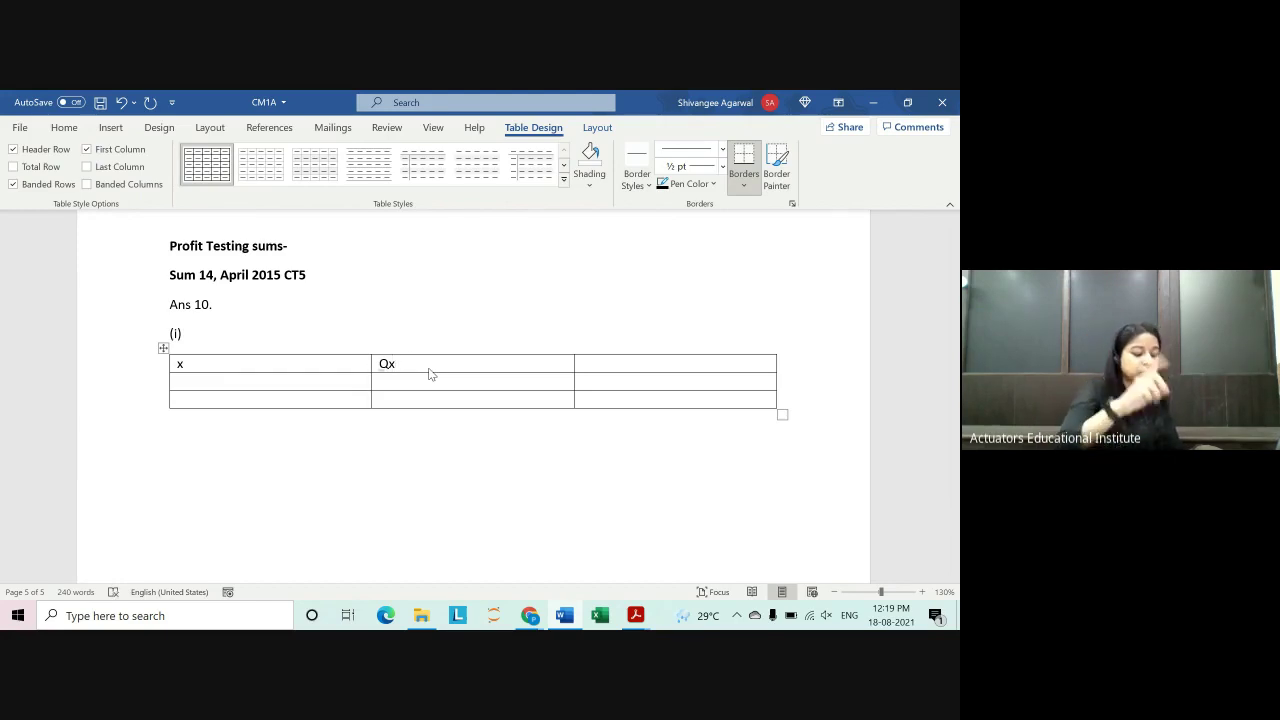
{"action": "type", "text": "^d"}
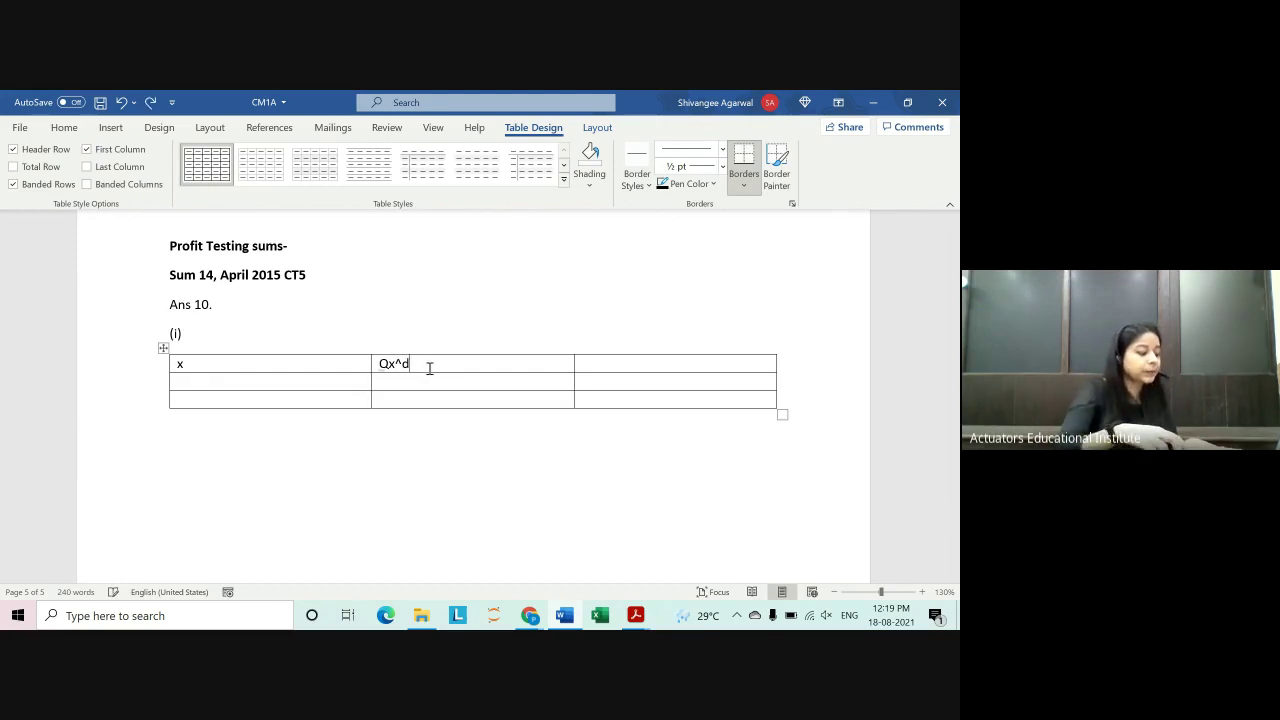
{"action": "type", "text": "qx("}
{"action": "key", "text": "ctrl+z"}
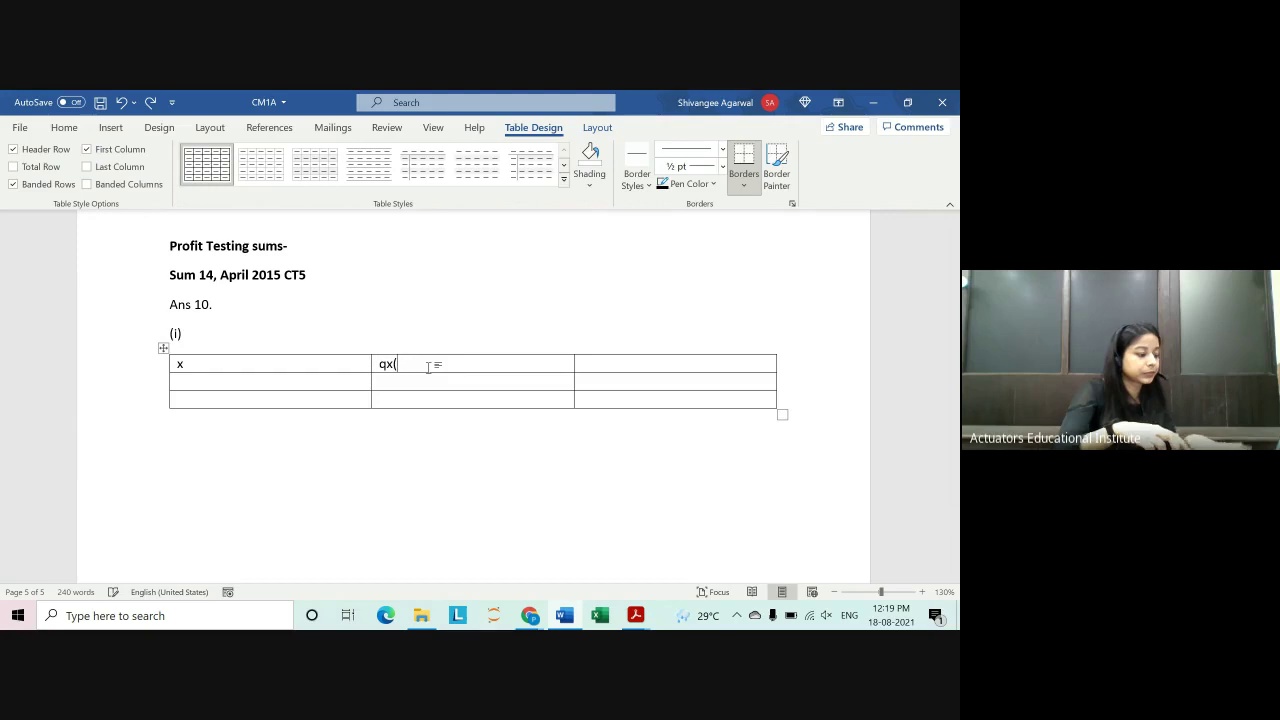
{"action": "type", "text": "d)"}
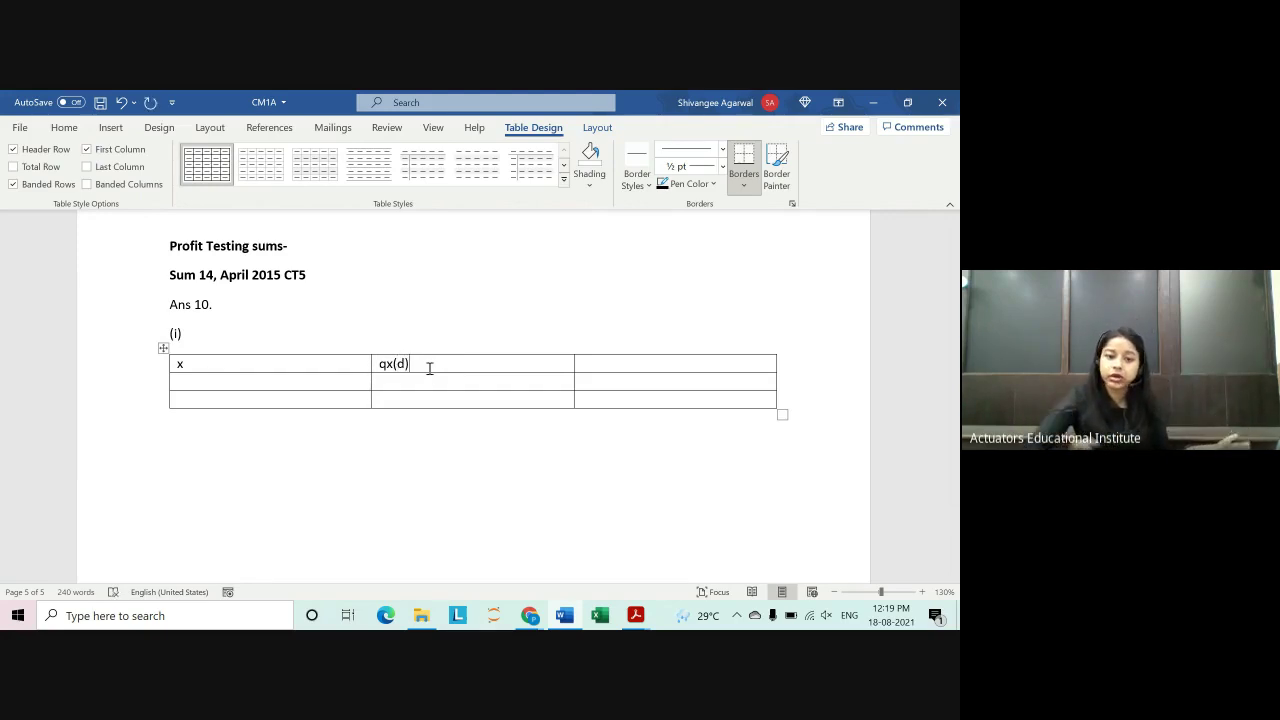
Step: Copy the qx(d) header into the third column and change it to qx(s)
{"action": "left_click_drag", "start_coordinate": [412, 368], "coordinate": [379, 366]}
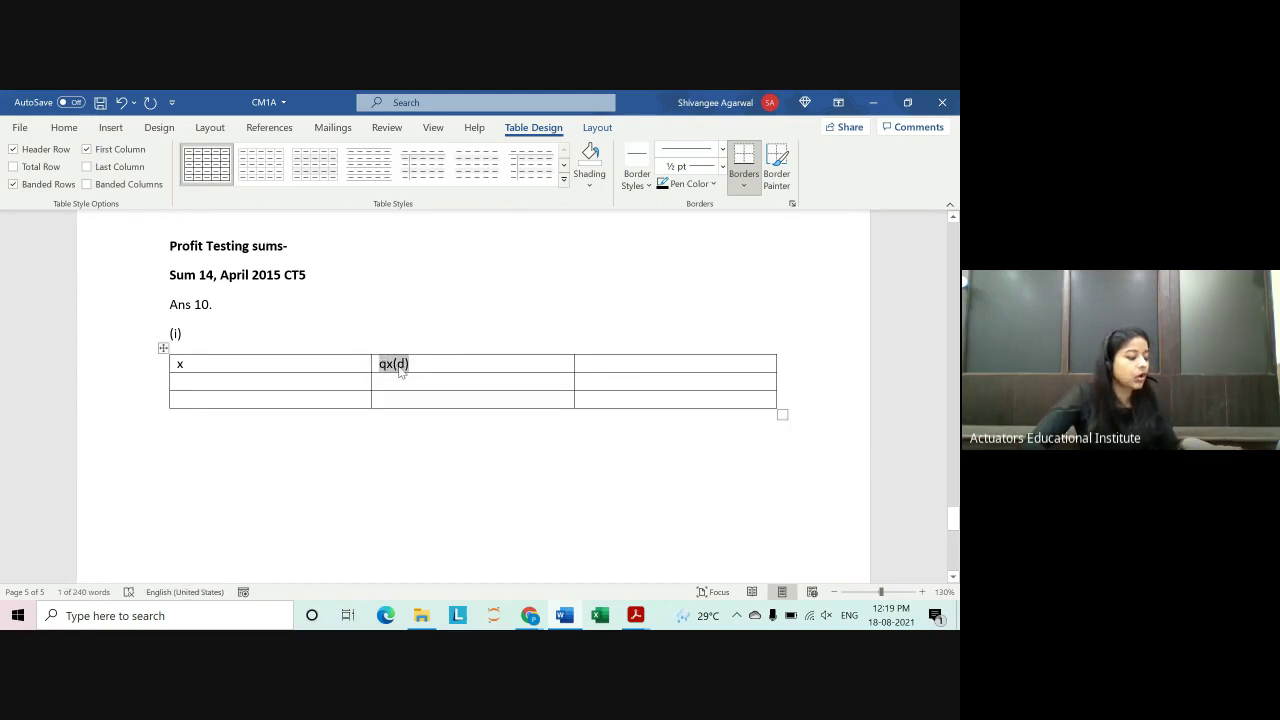
{"action": "key", "text": "ctrl+c"}
{"action": "left_click", "coordinate": [636, 360]}
{"action": "key", "text": "ctrl+v"}
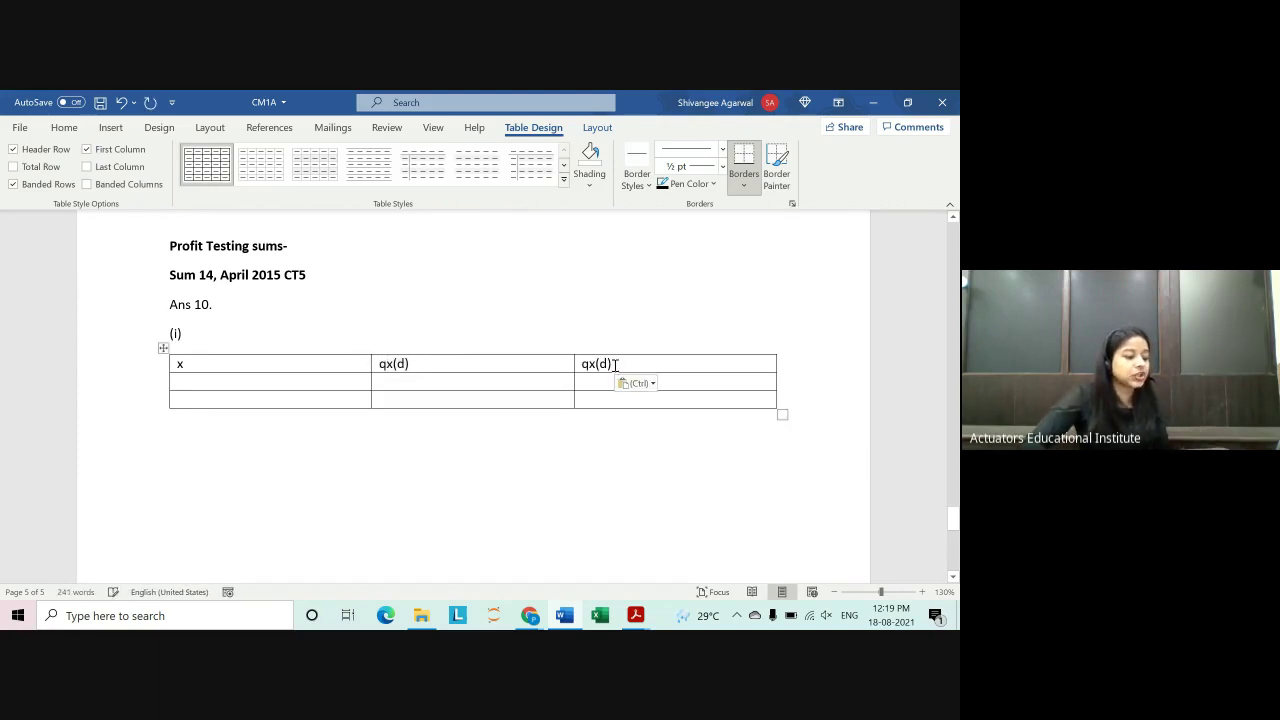
{"action": "key", "text": "BackSpace"}
{"action": "key", "text": "BackSpace"}
{"action": "type", "text": "s)"}
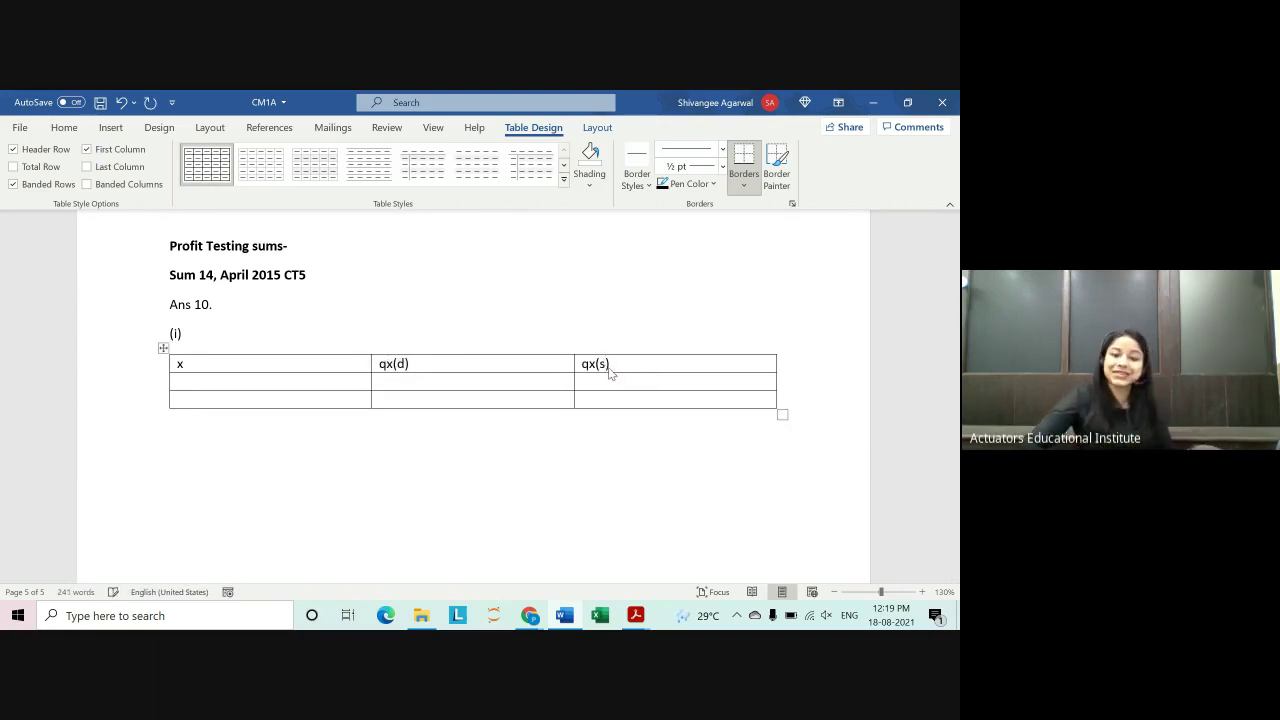
Step: Enter age 58 with a qx(s) of 0.1 in the first data row
{"action": "left_click", "coordinate": [328, 383]}
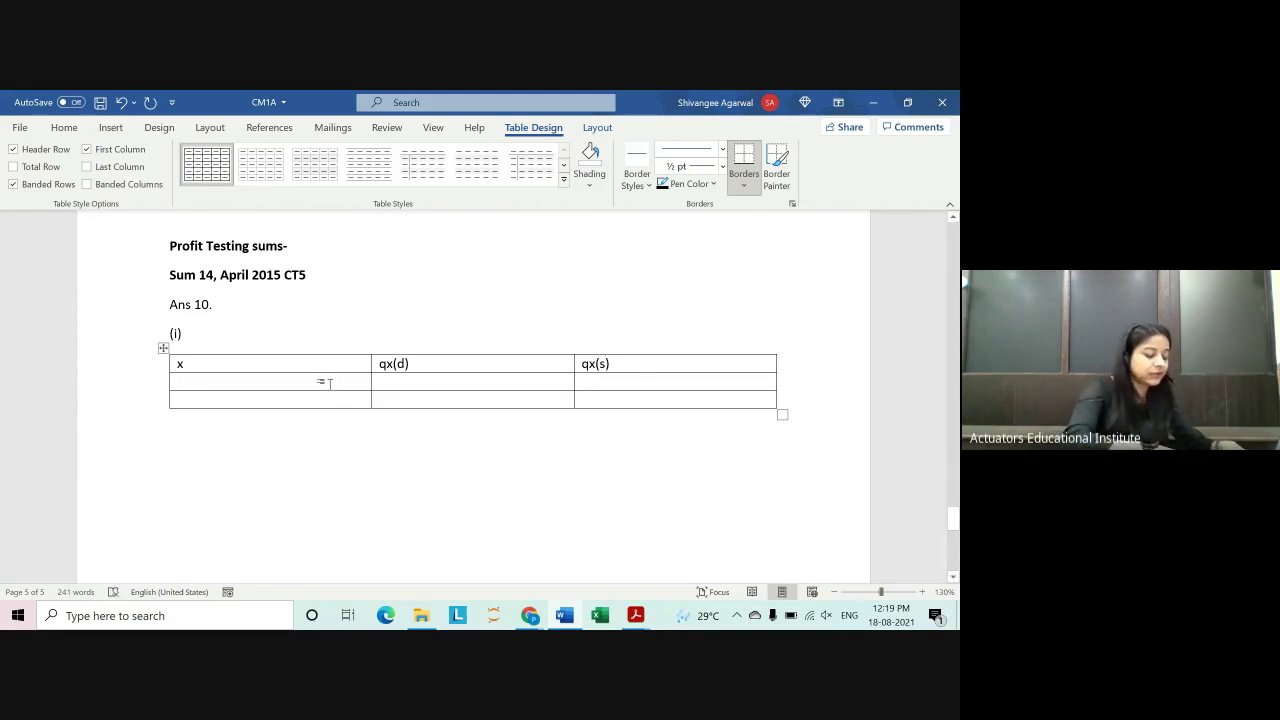
{"action": "type", "text": "58"}
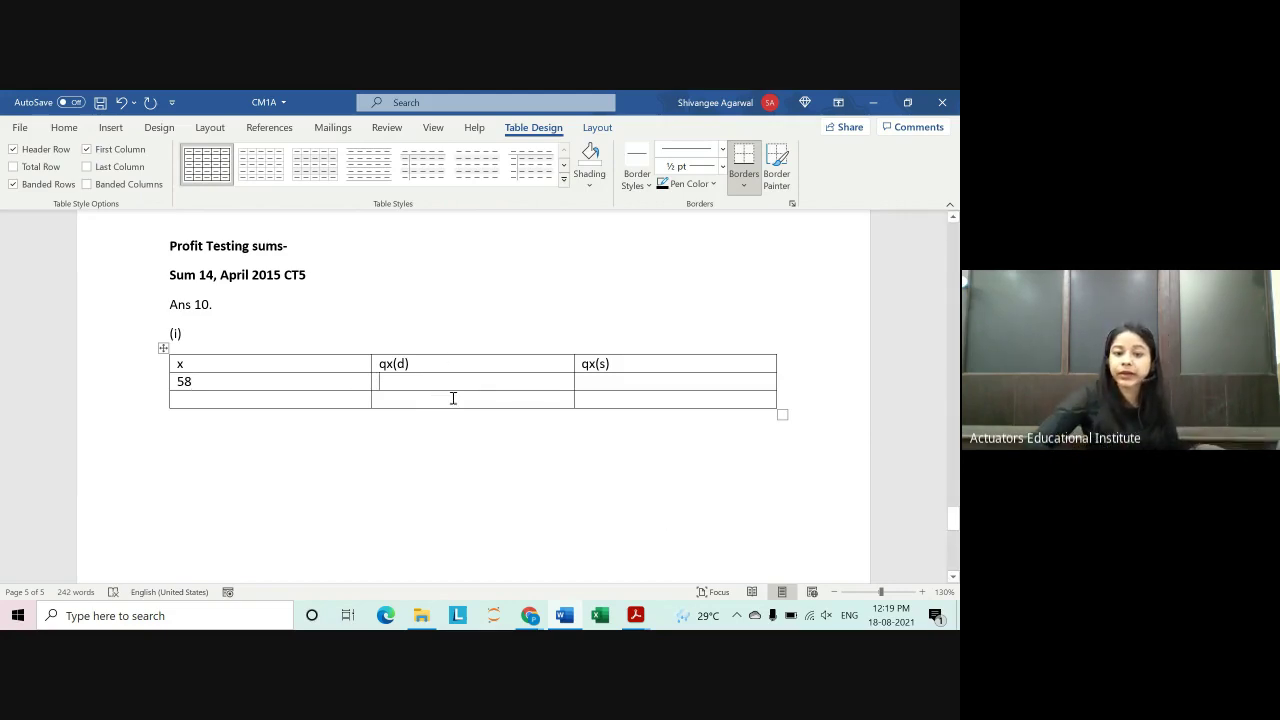
{"action": "left_click", "coordinate": [618, 382]}
{"action": "type", "text": "0.1"}
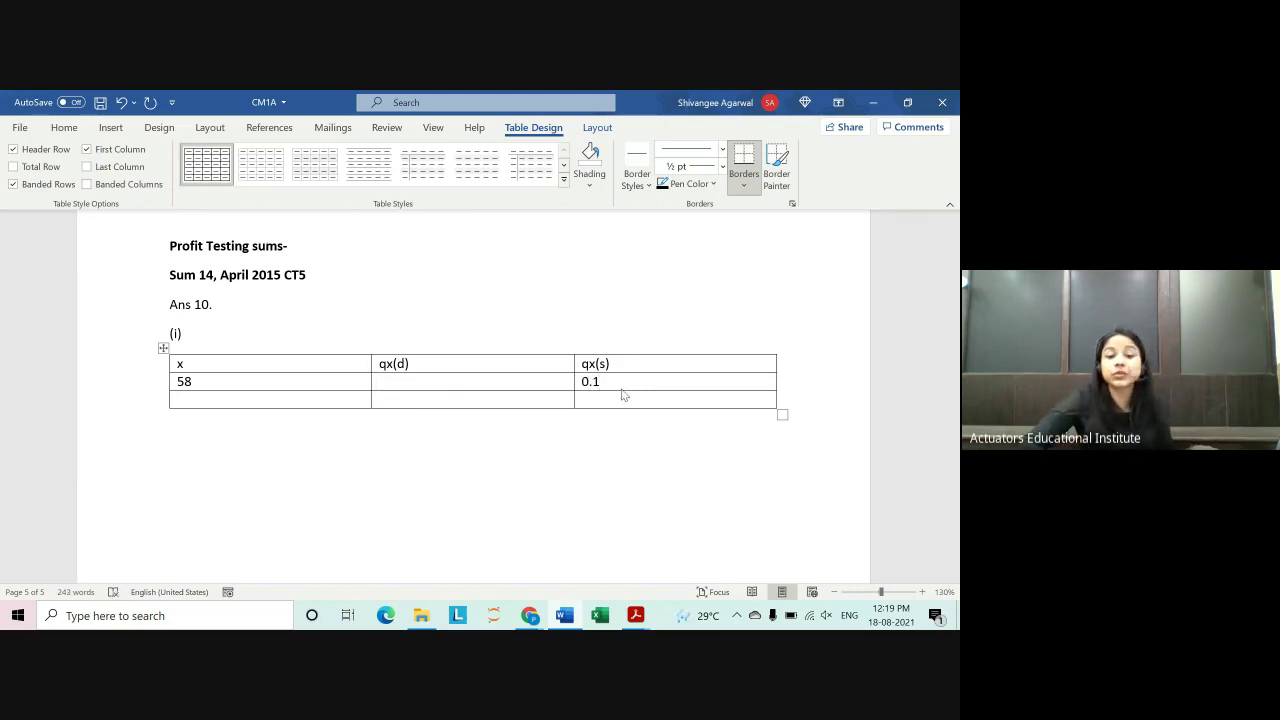
Step: Add ages 59 and 60 in new rows and annotate qx(d) with '(AM92 select- pg70 of tables)'
{"action": "left_click", "coordinate": [270, 402]}
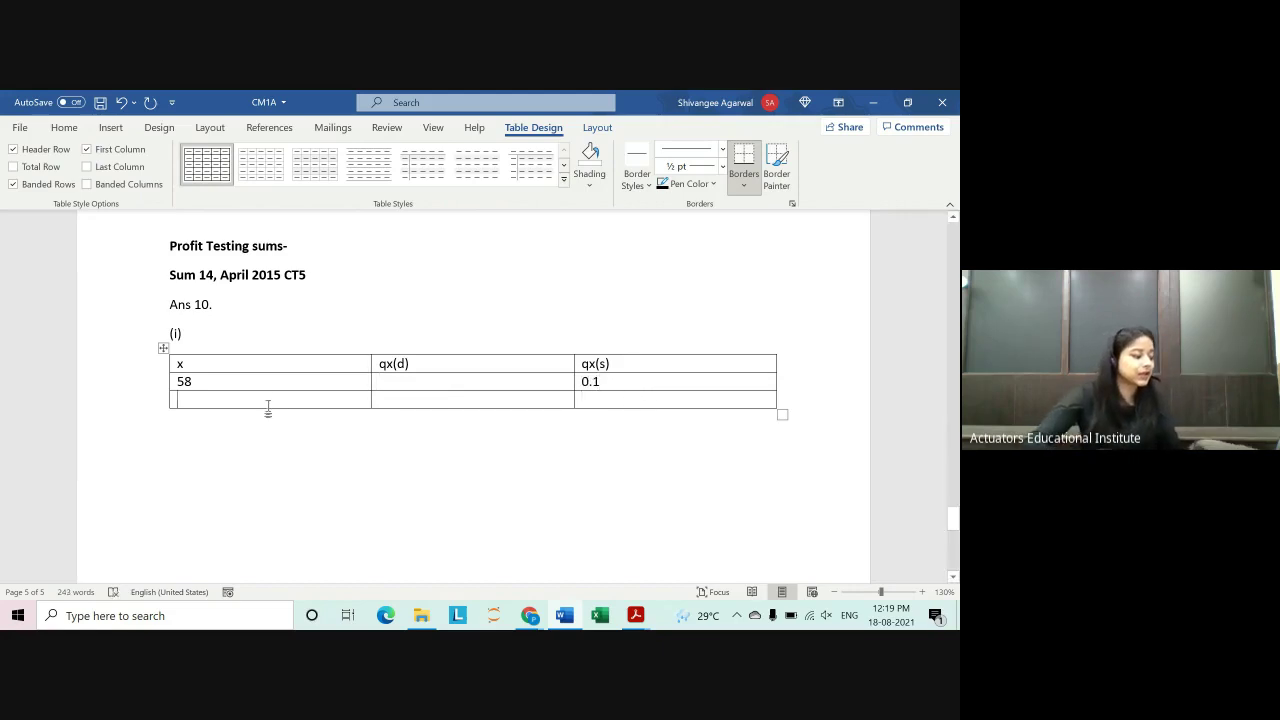
{"action": "type", "text": "59"}
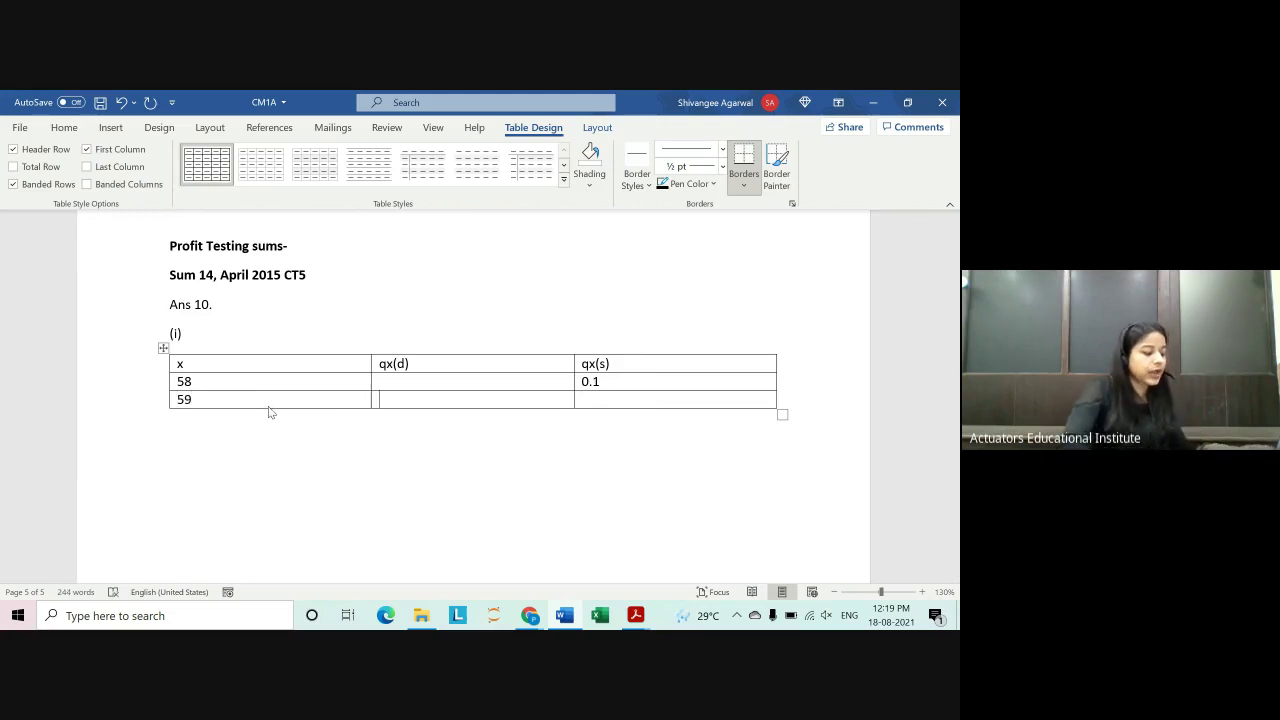
{"action": "key", "text": "Tab"}
{"action": "key", "text": "Tab"}
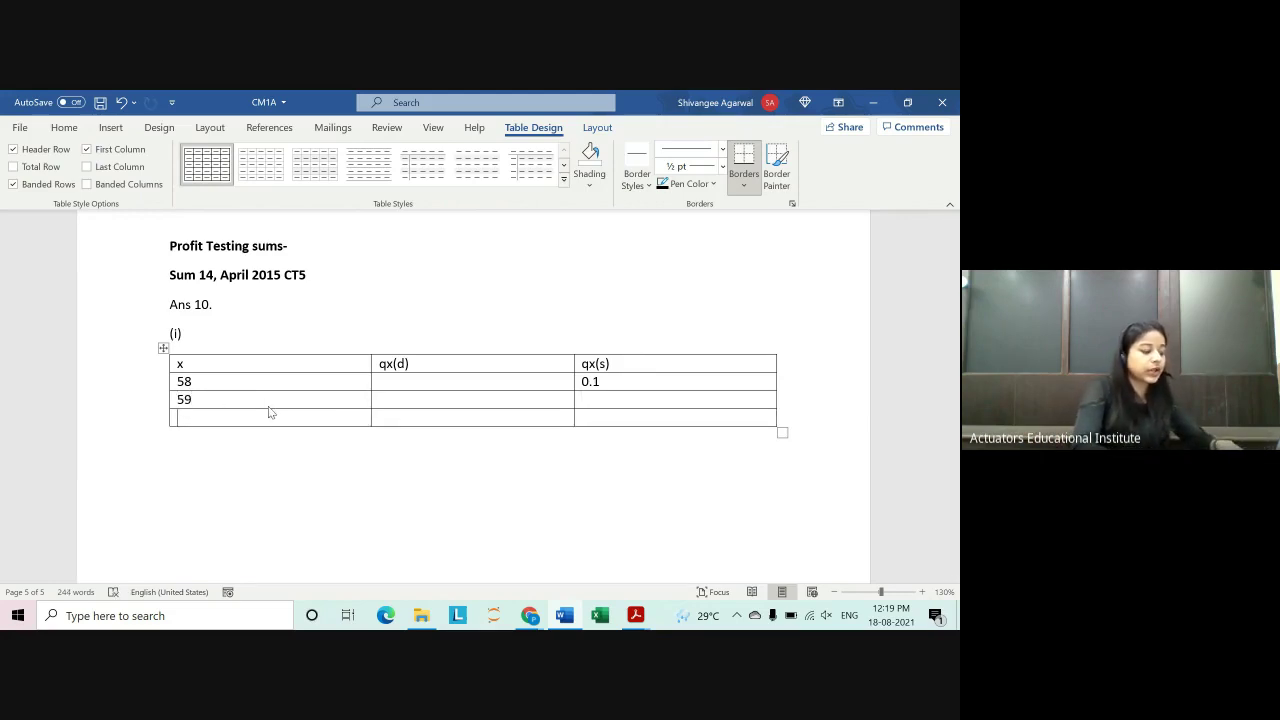
{"action": "type", "text": "60"}
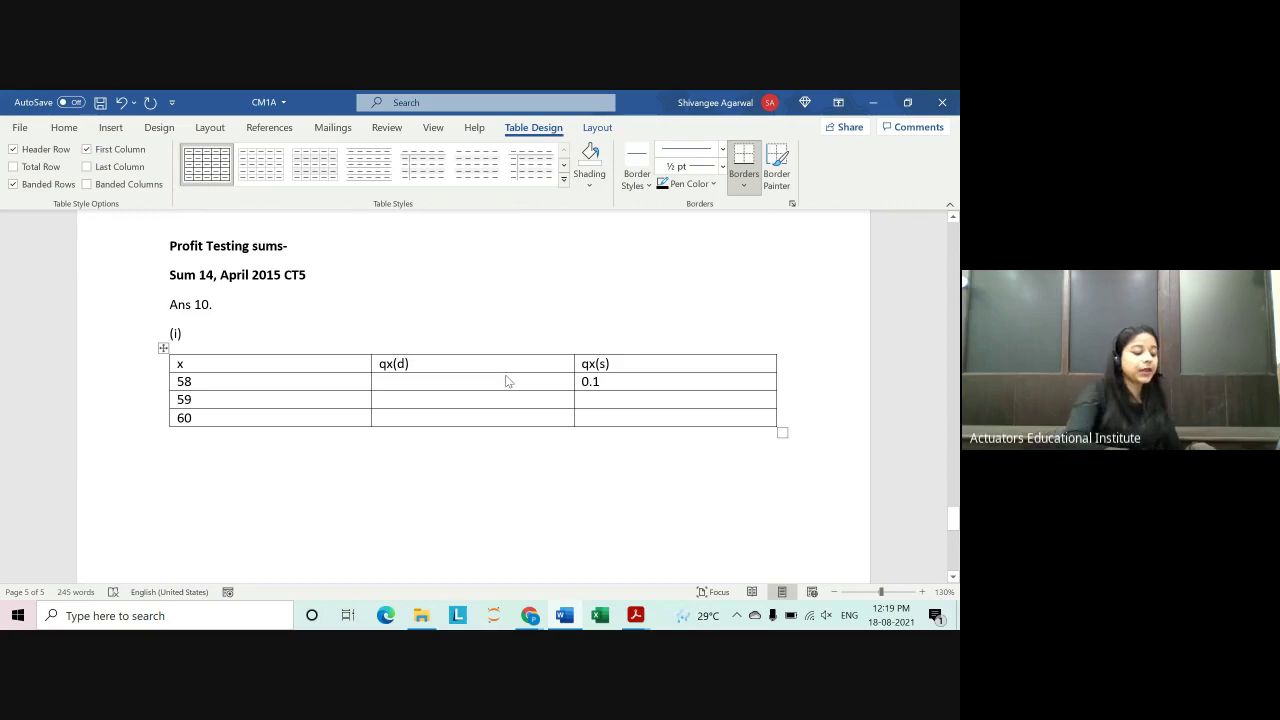
{"action": "type", "text": " (AM"}
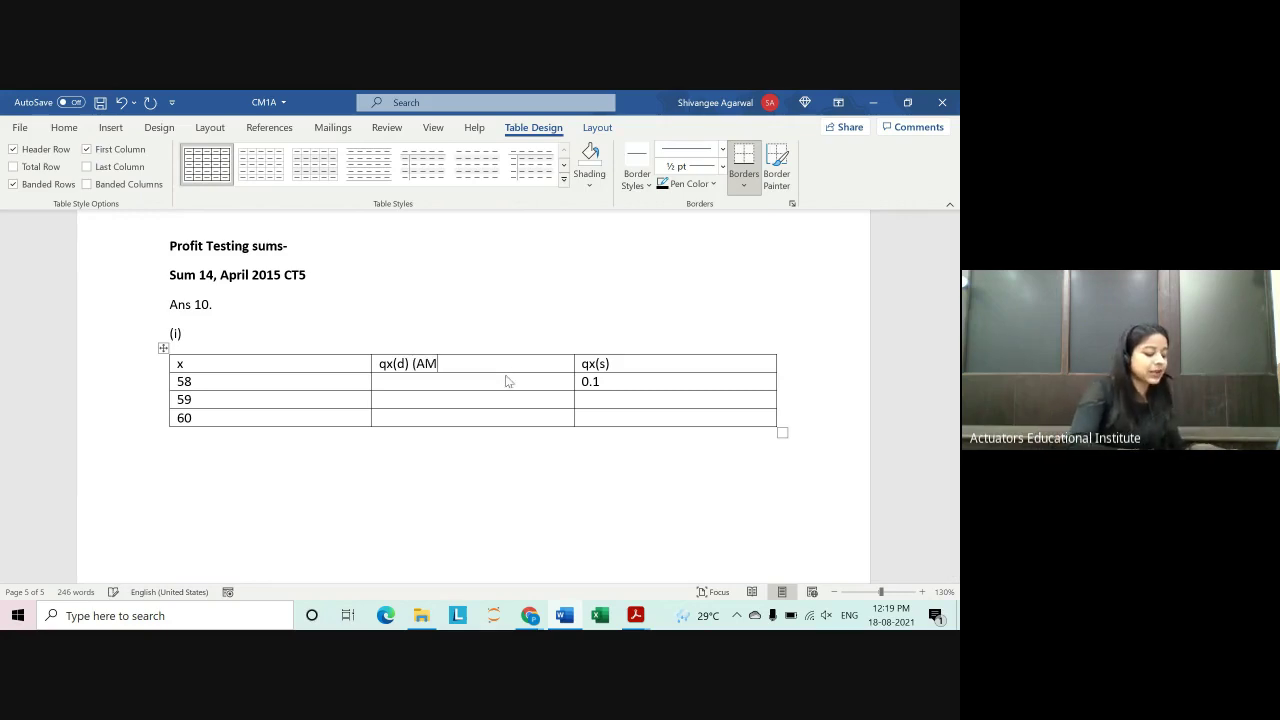
{"action": "type", "text": "N"}
{"action": "key", "text": "BackSpace"}
{"action": "type", "text": "9"}
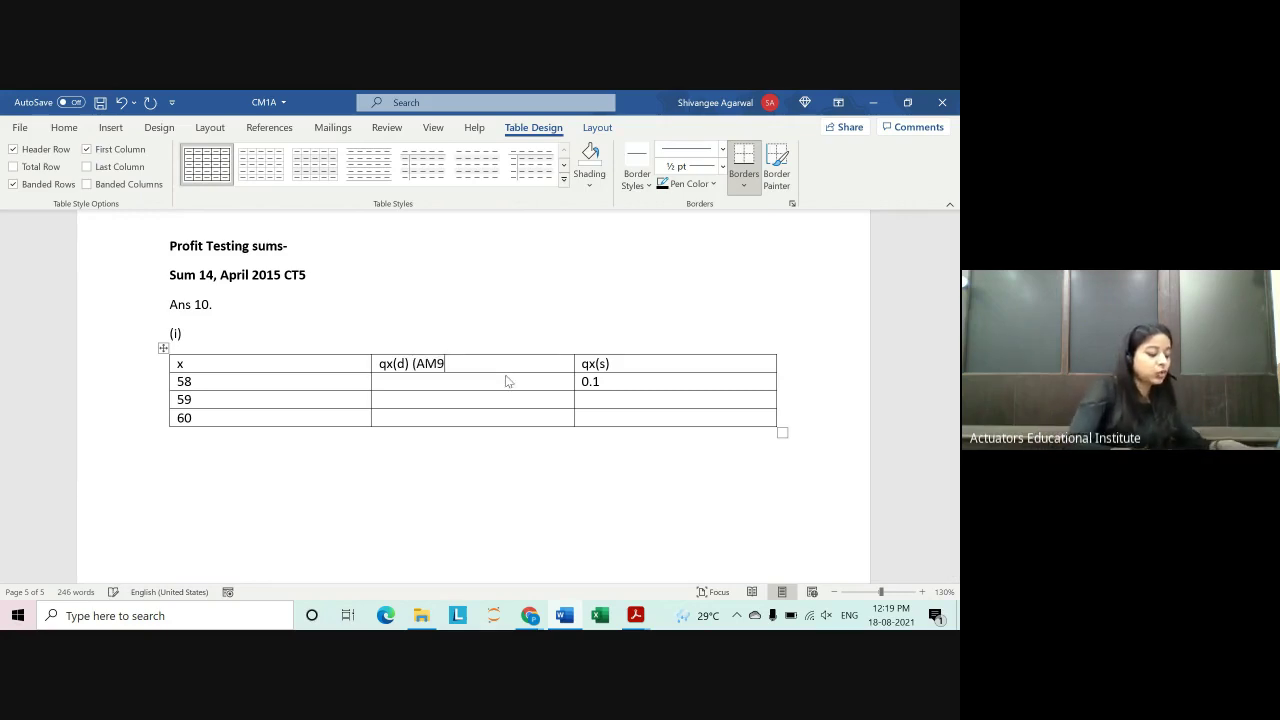
{"action": "type", "text": "2"}
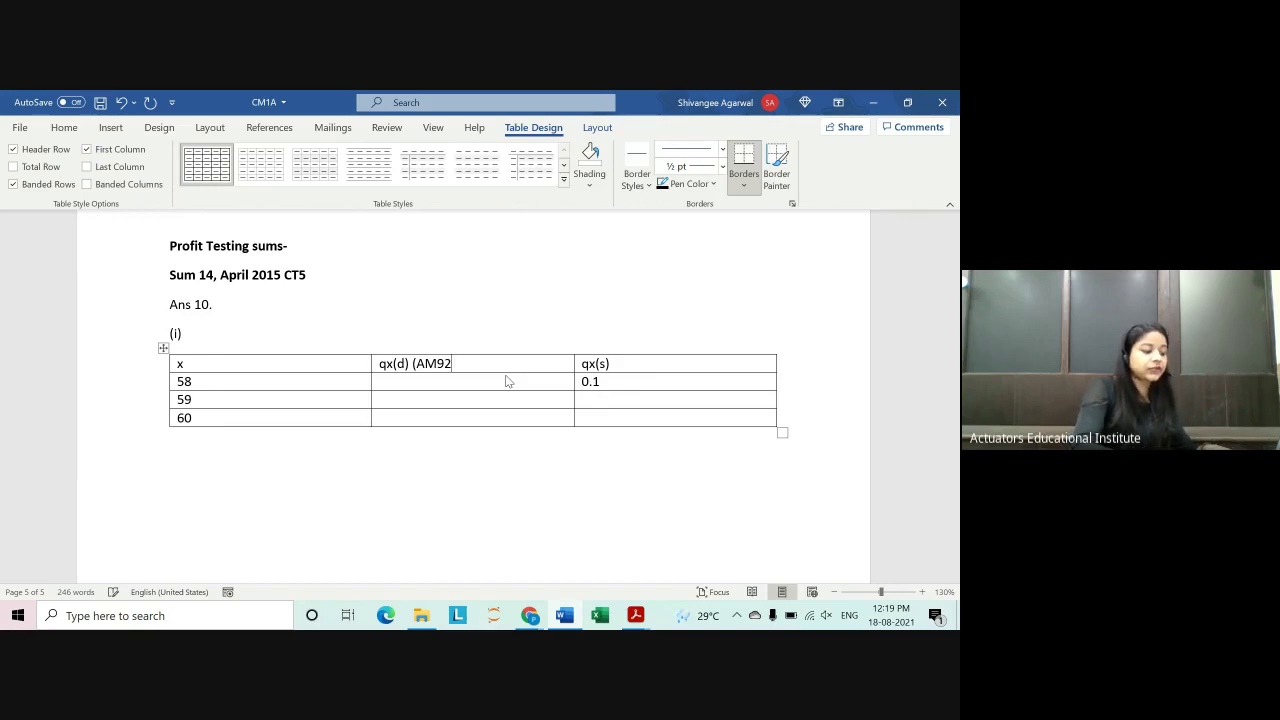
{"action": "type", "text": " se"}
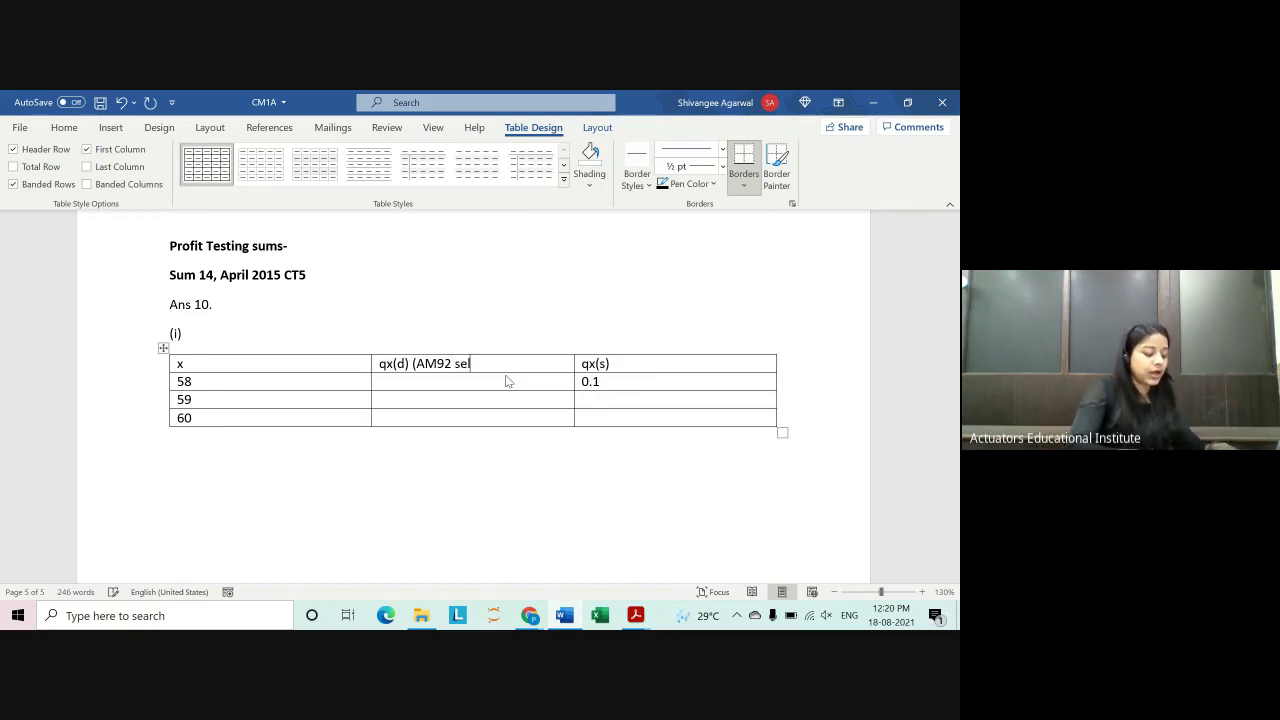
{"action": "type", "text": "lect-"}
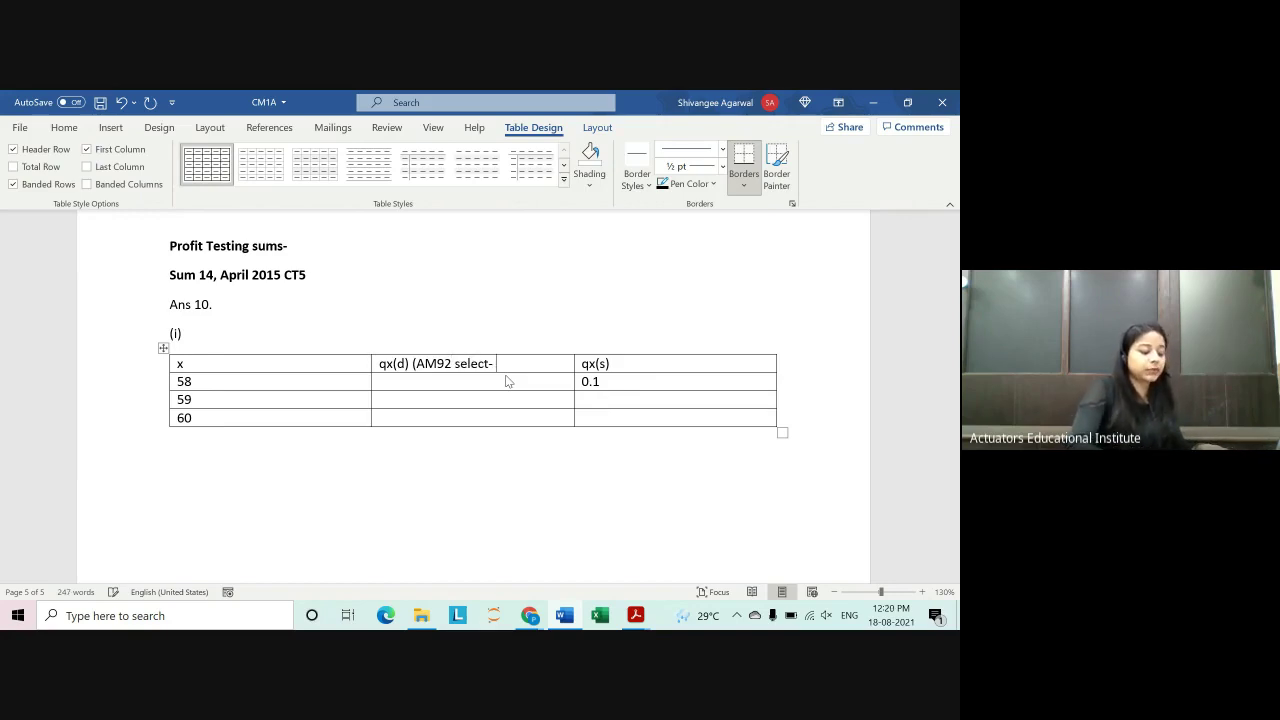
{"action": "type", "text": " page"}
{"action": "key", "text": "BackSpace"}
{"action": "key", "text": "BackSpace"}
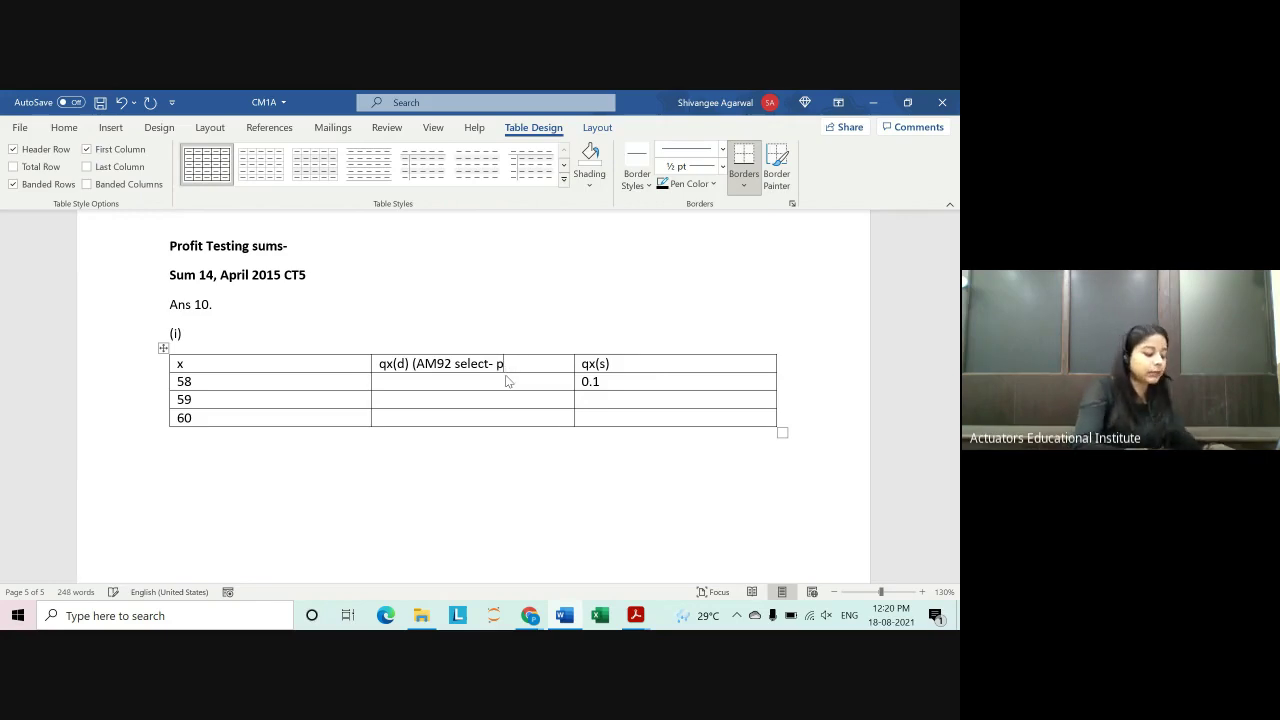
{"action": "type", "text": "g70 o"}
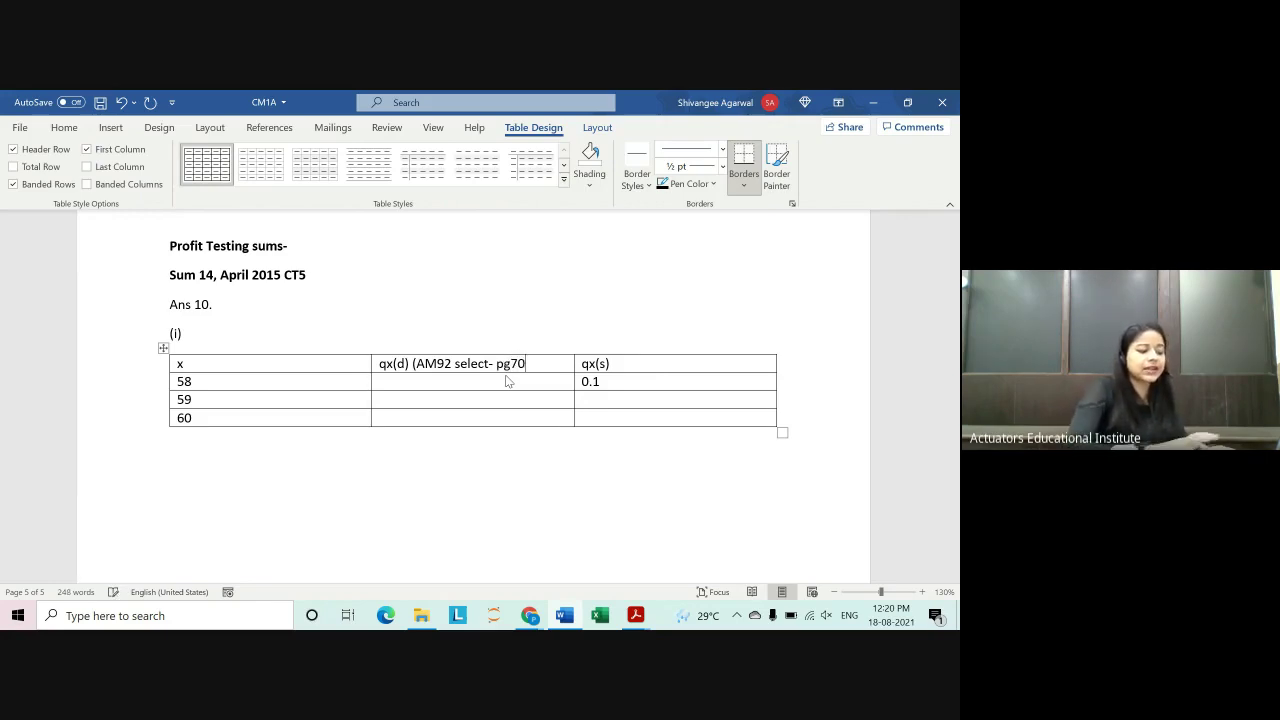
{"action": "type", "text": "f tab"}
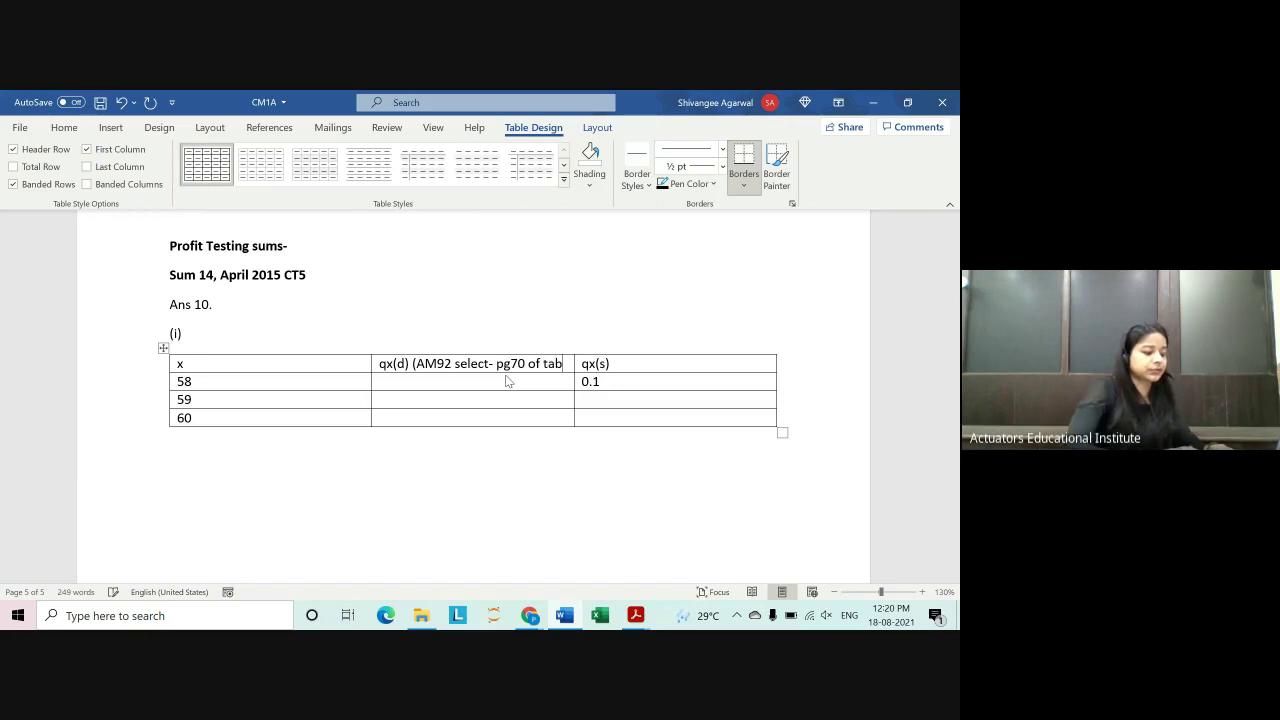
{"action": "type", "text": "les)"}
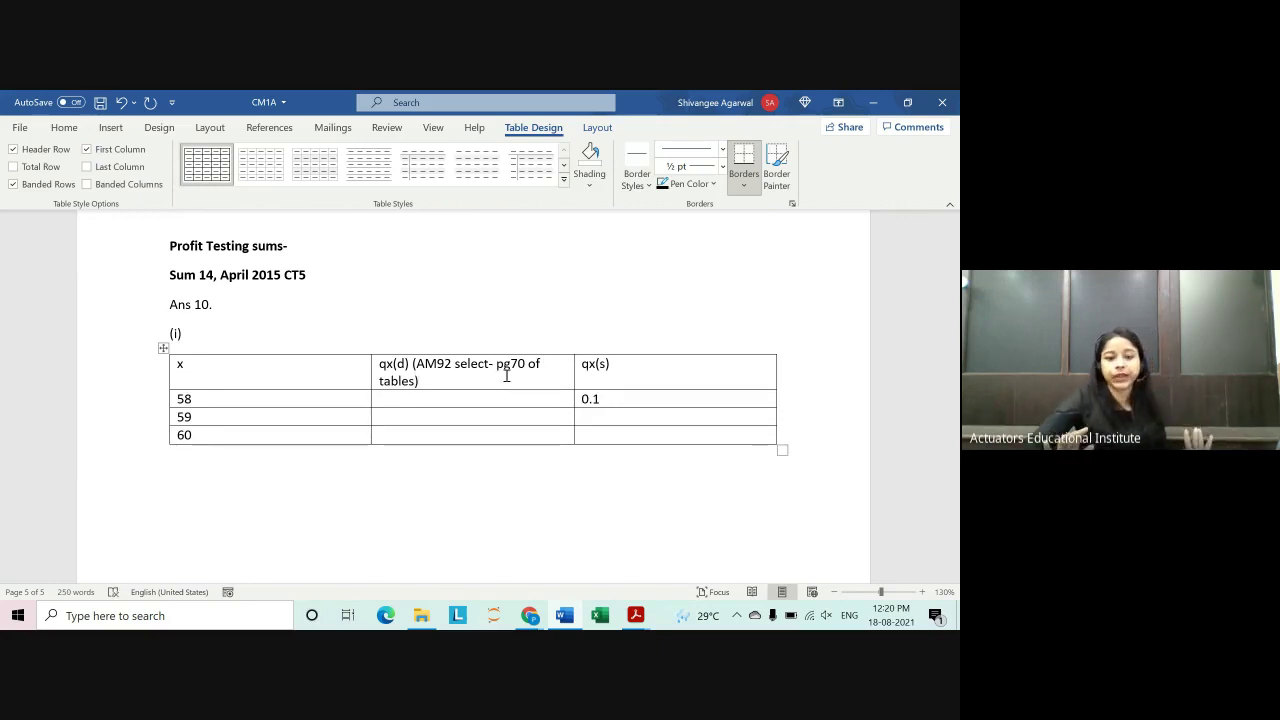
Step: Trim the qx(d) heading note down to '(pg70 of tables)'
{"action": "left_click_drag", "start_coordinate": [413, 364], "coordinate": [419, 381]}
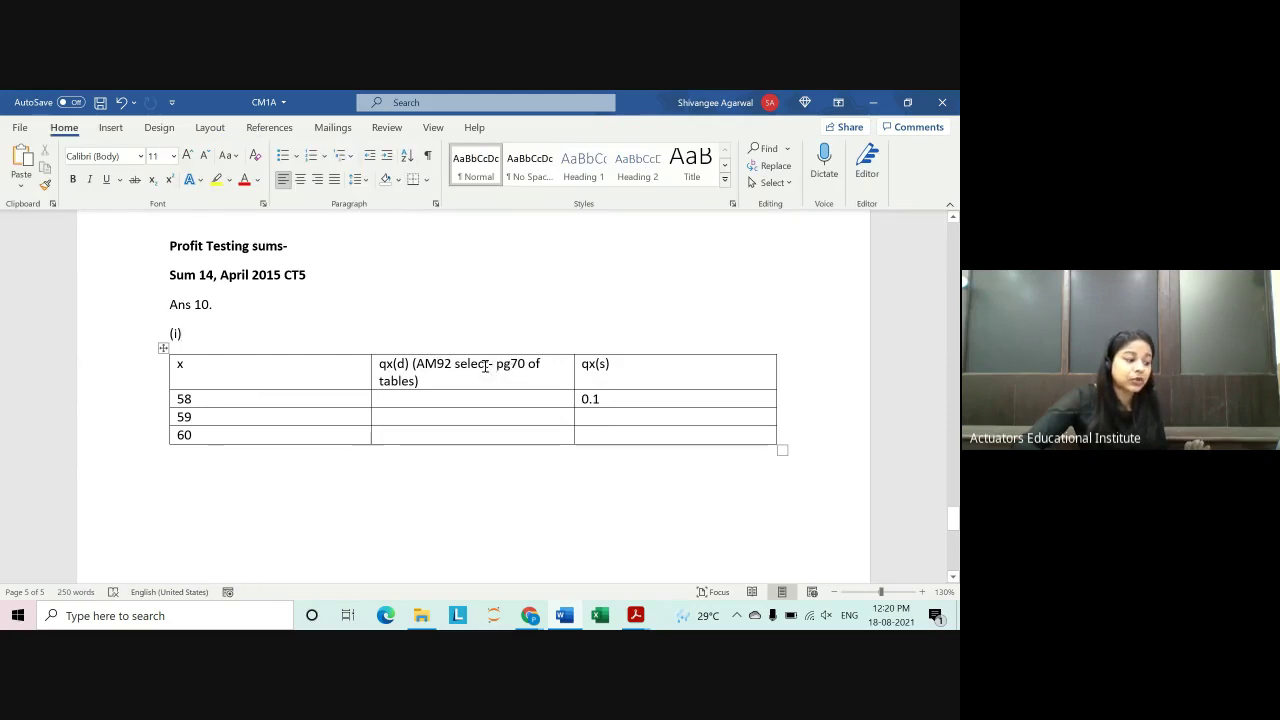
{"action": "left_click_drag", "start_coordinate": [493, 365], "coordinate": [413, 364]}
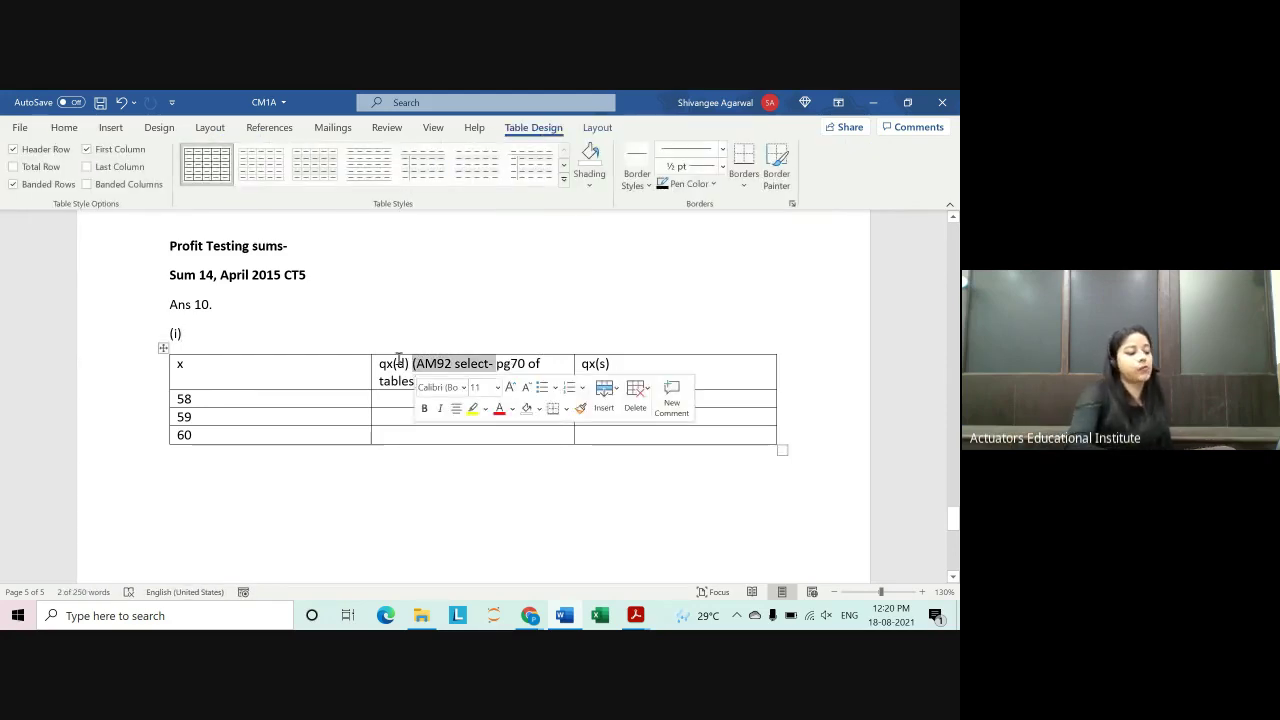
{"action": "type", "text": "("}
{"action": "left_click", "coordinate": [611, 401]}
{"action": "type", "text": "0.1"}
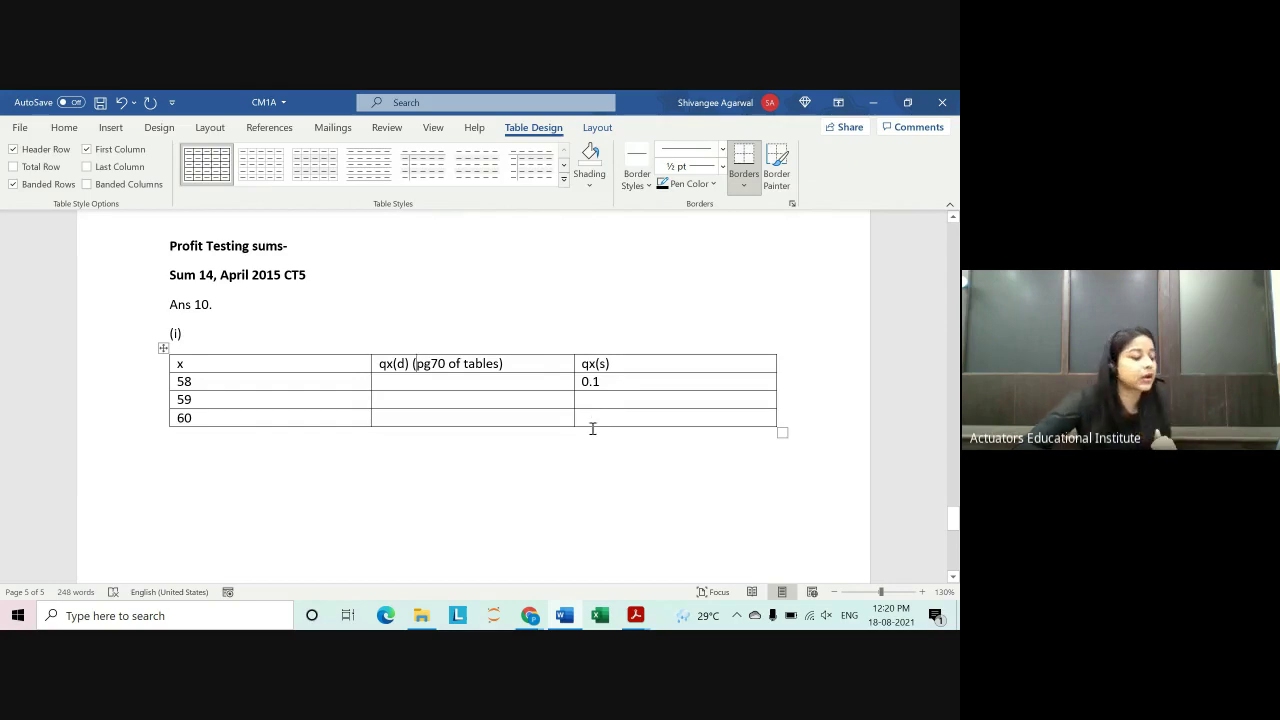
Step: Enter a qx(s) of 0.1 for ages 59 and 60, undoing a stray extra row
{"action": "type", "text": "0"}
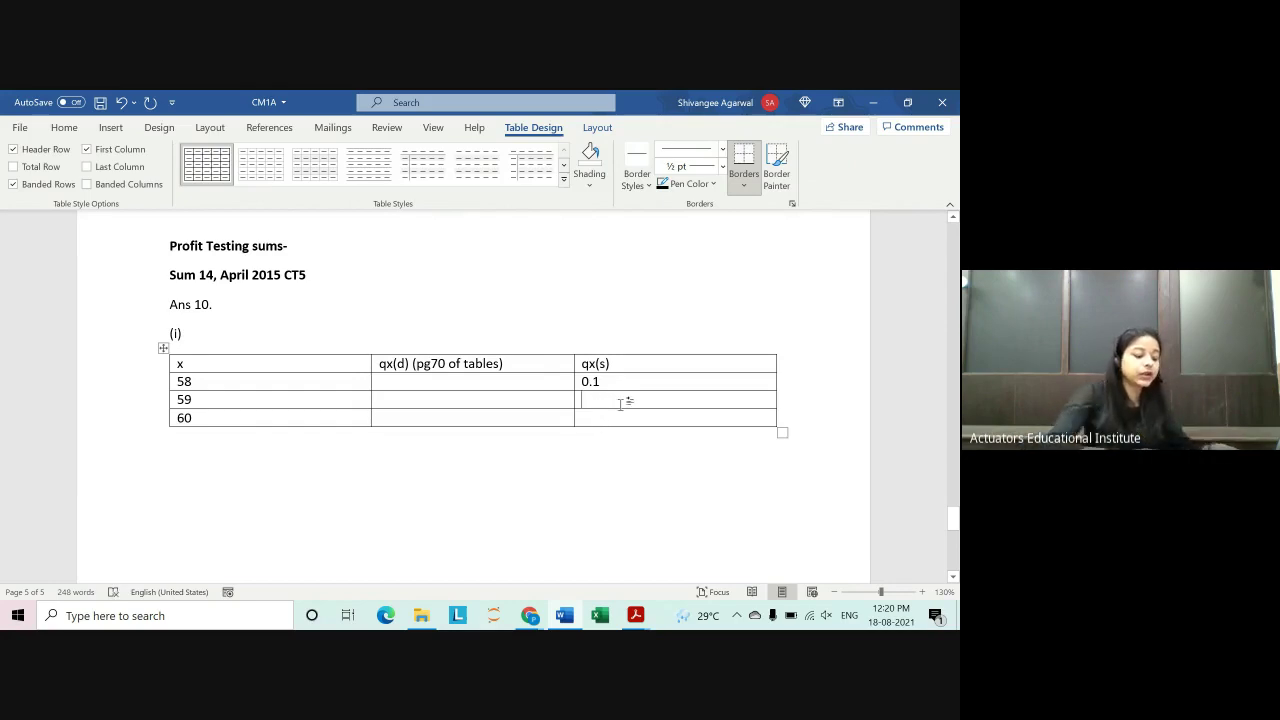
{"action": "type", "text": ".1"}
{"action": "key", "text": "Down"}
{"action": "type", "text": "0."}
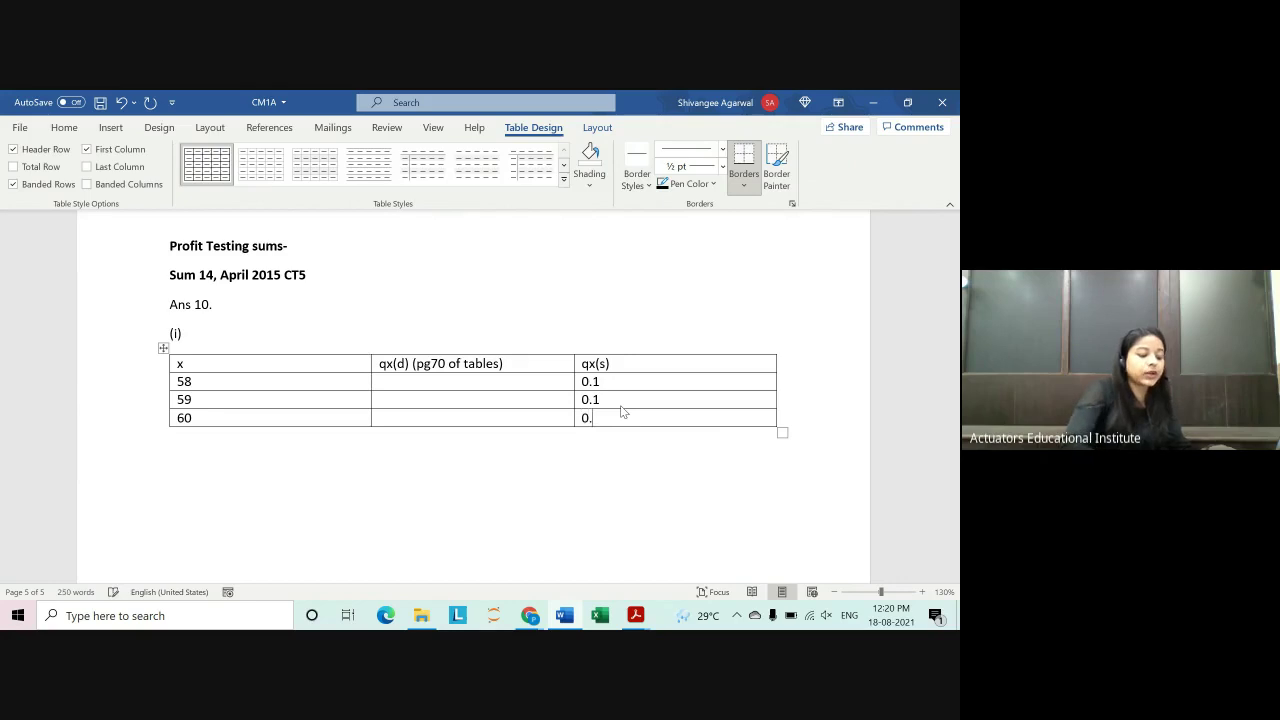
{"action": "type", "text": "1"}
{"action": "key", "text": "Return"}
{"action": "key", "text": "BackSpace"}
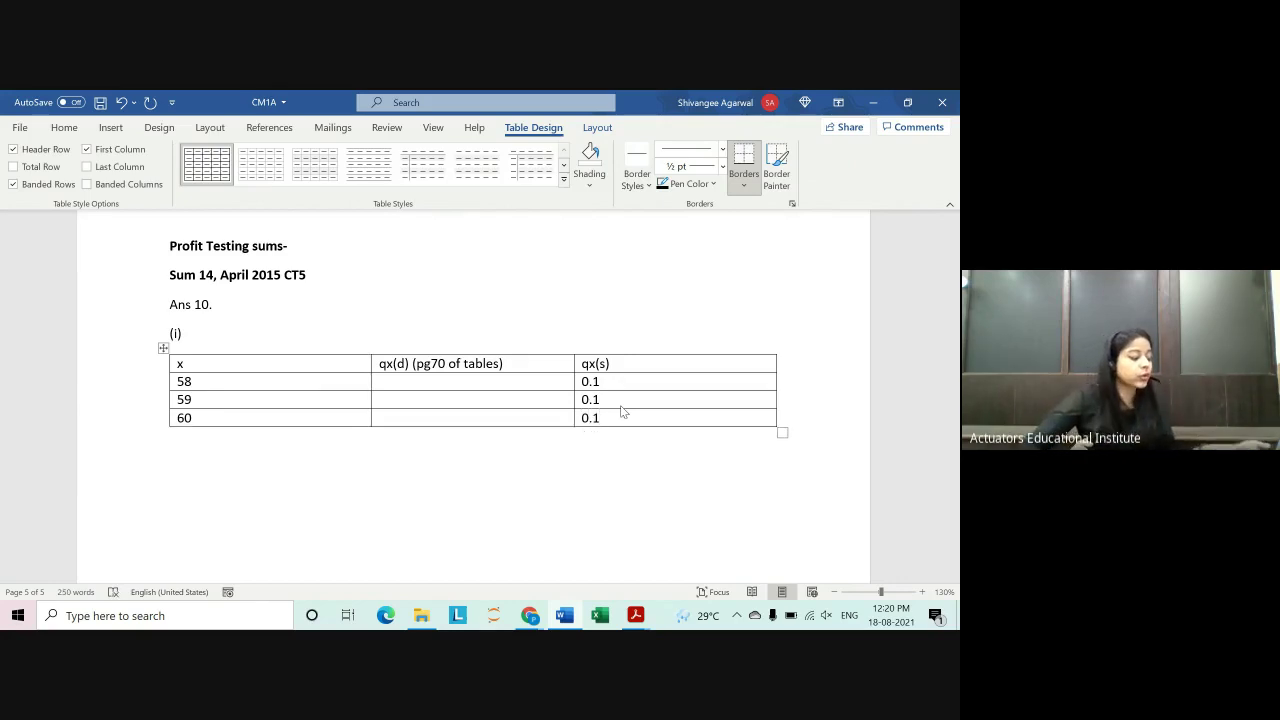
{"action": "key", "text": "Tab"}
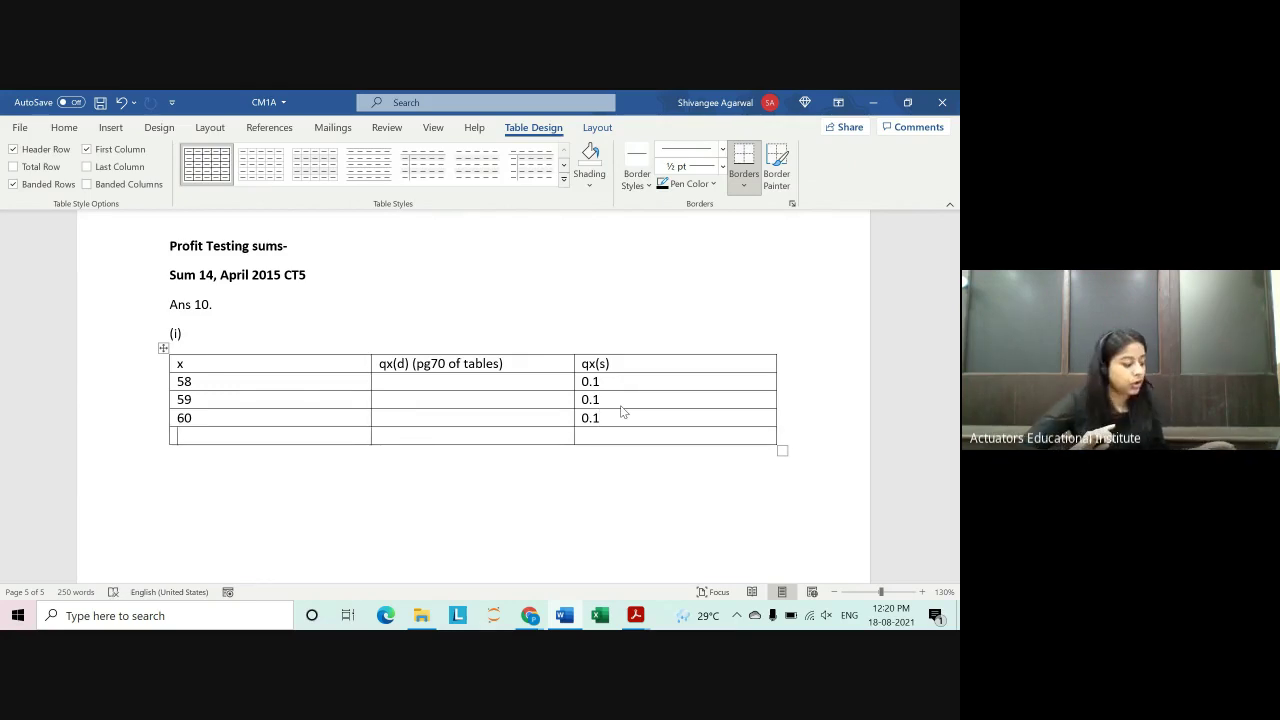
{"action": "key", "text": "ctrl+z"}
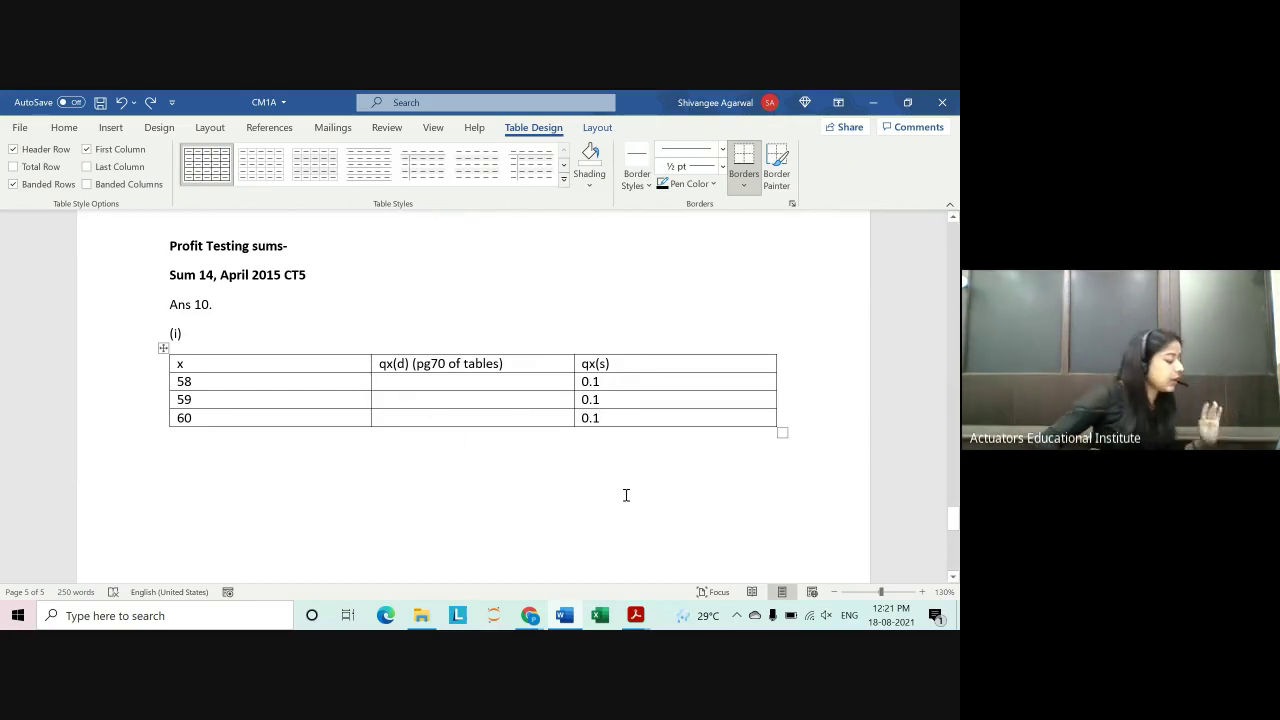
Step: Type the caption 'multiple decrement table' on a new line after (i), above the table
{"action": "left_click", "coordinate": [212, 336]}
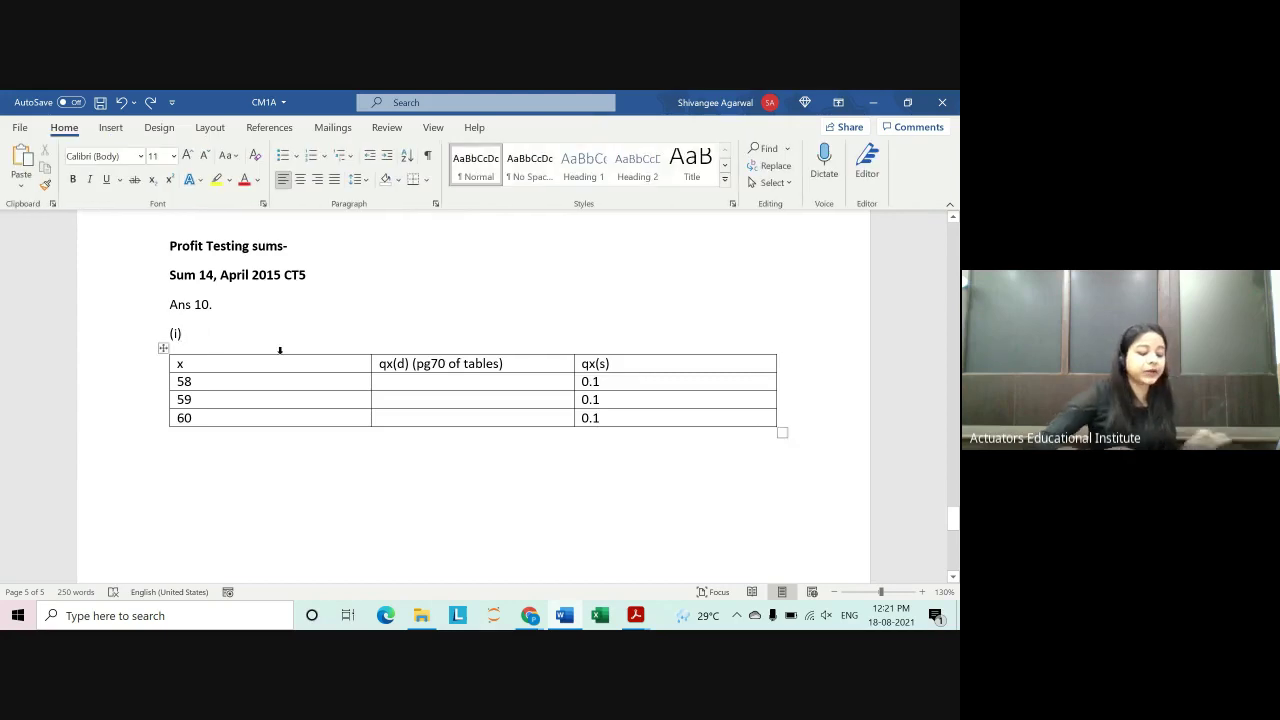
{"action": "key", "text": "Return"}
{"action": "type", "text": "mult"}
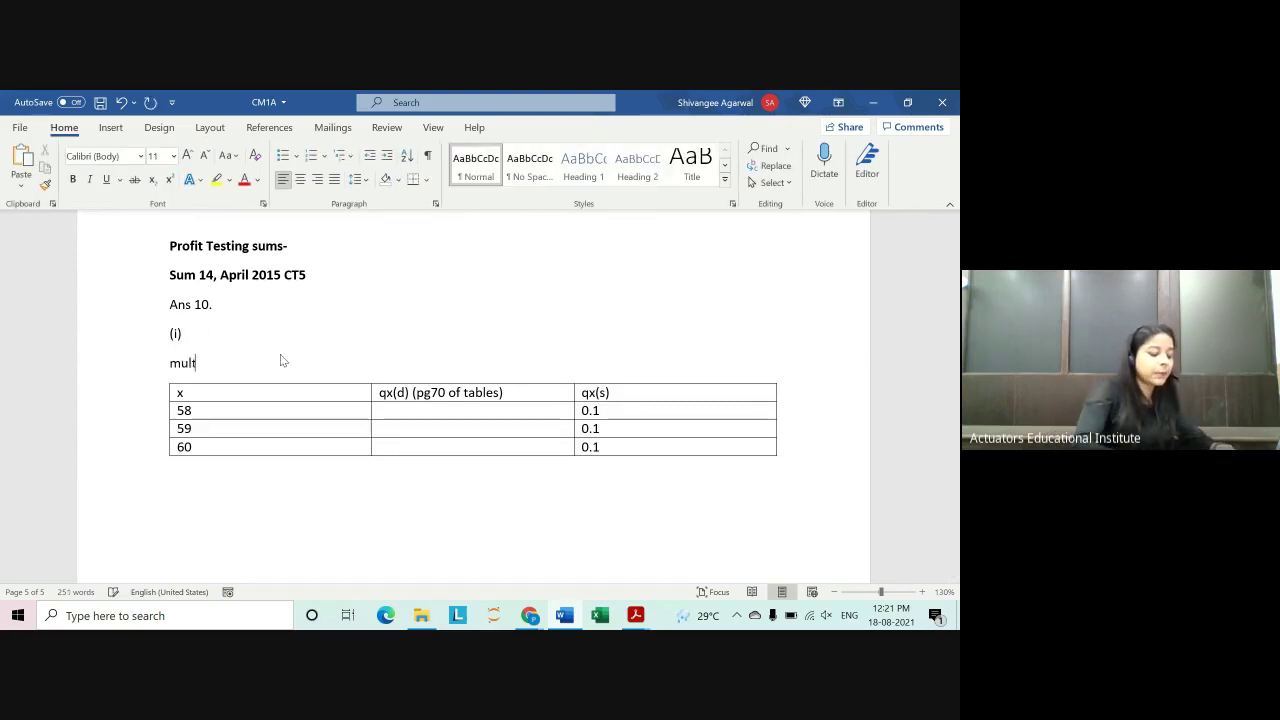
{"action": "type", "text": "iple decre"}
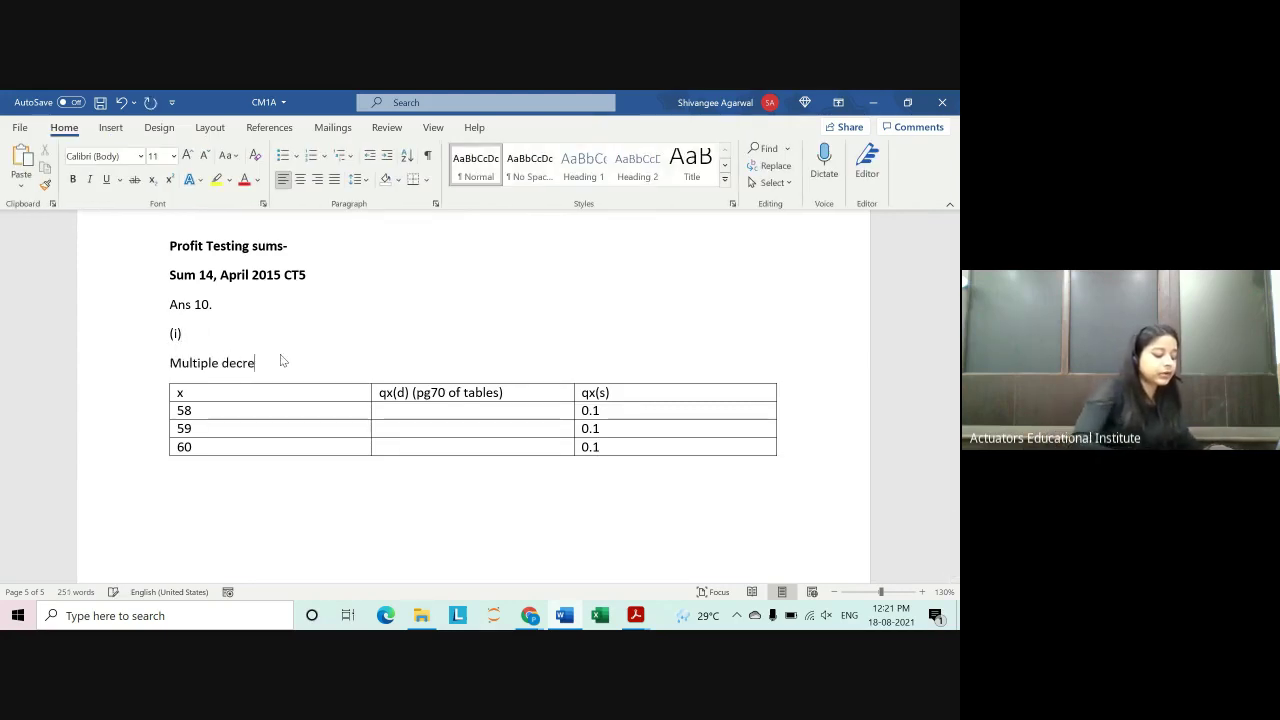
{"action": "type", "text": "ment table"}
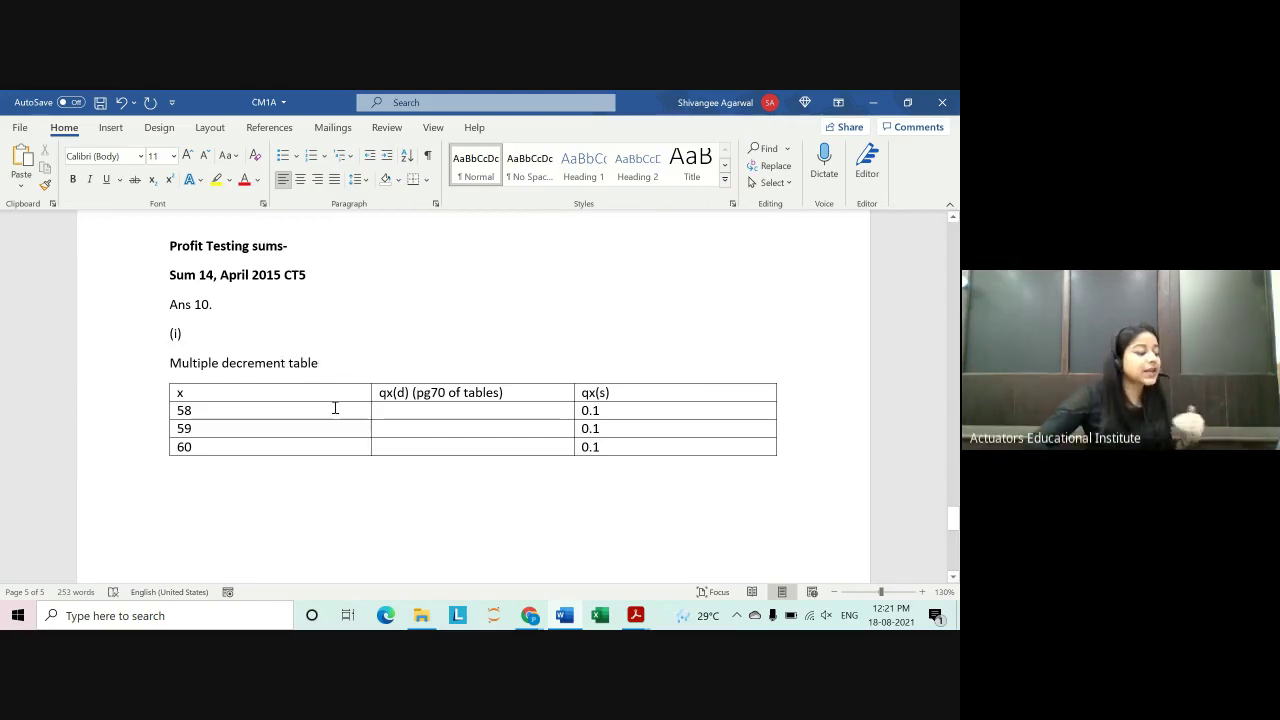
{"action": "scroll", "coordinate": [327, 420], "scroll_direction": "down", "scroll_amount": 1}
{"action": "left_click", "coordinate": [274, 453]}
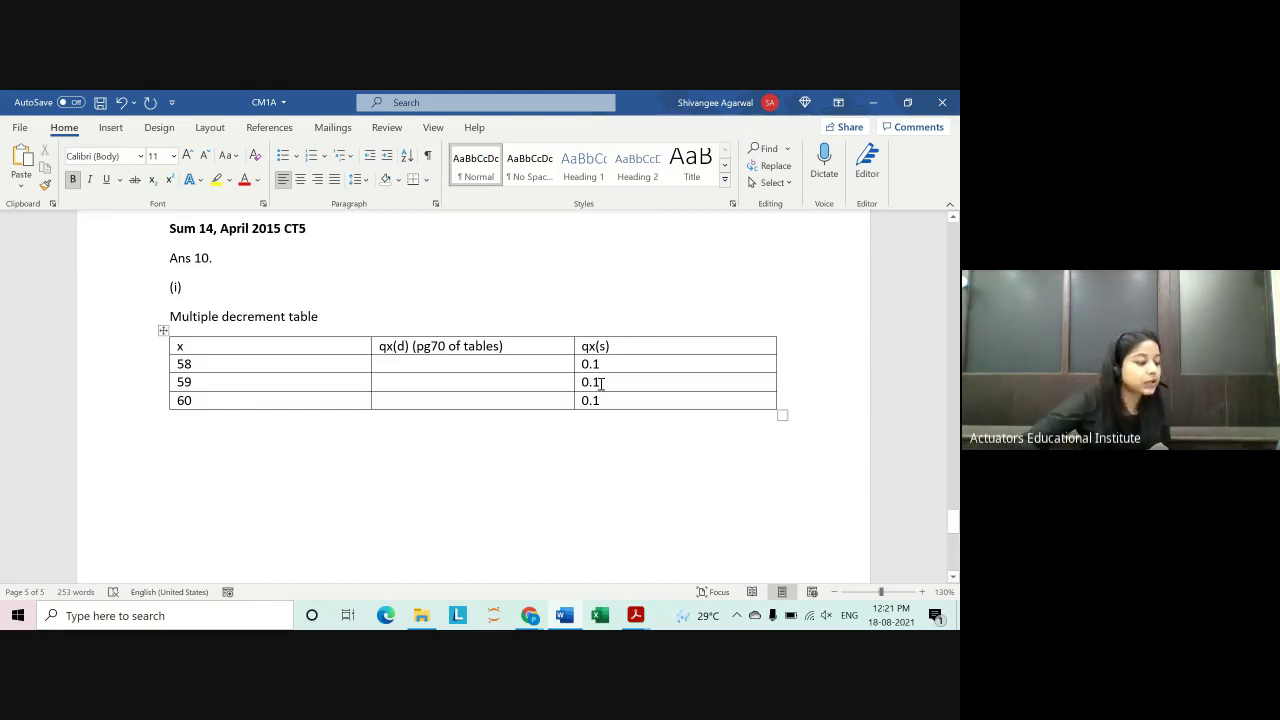
{"action": "left_click", "coordinate": [777, 331]}
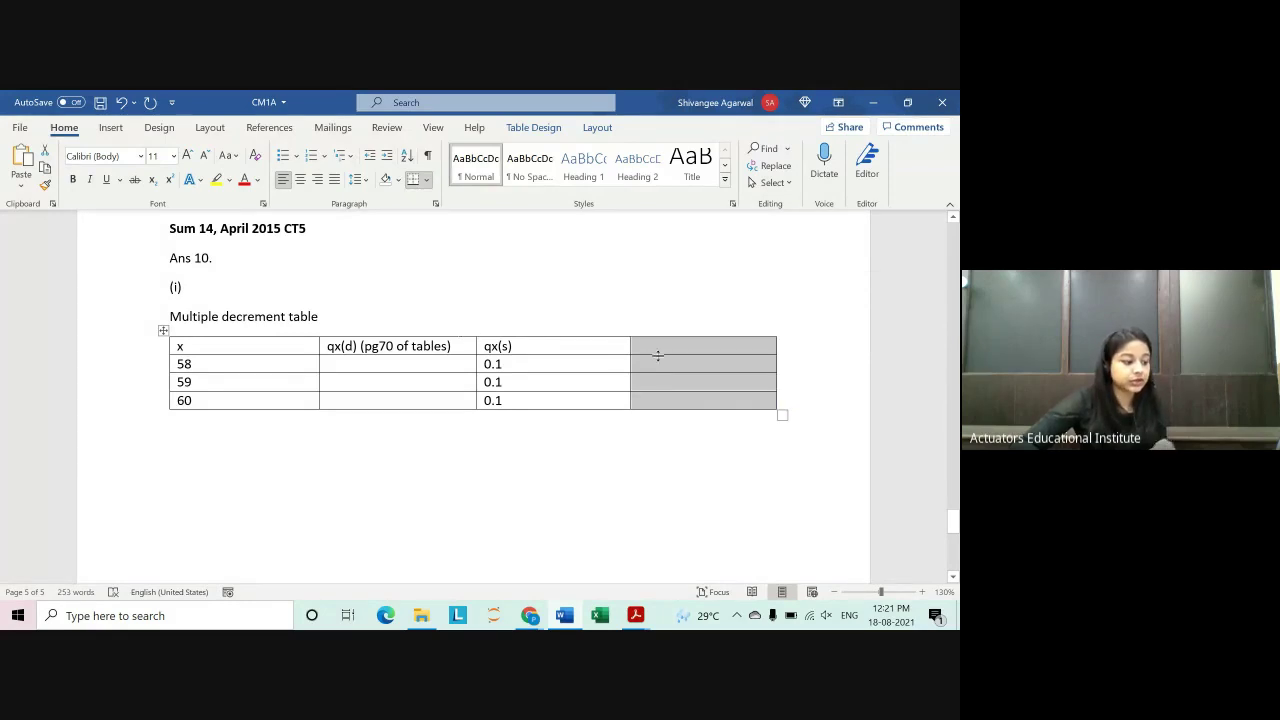
{"action": "left_click", "coordinate": [517, 323]}
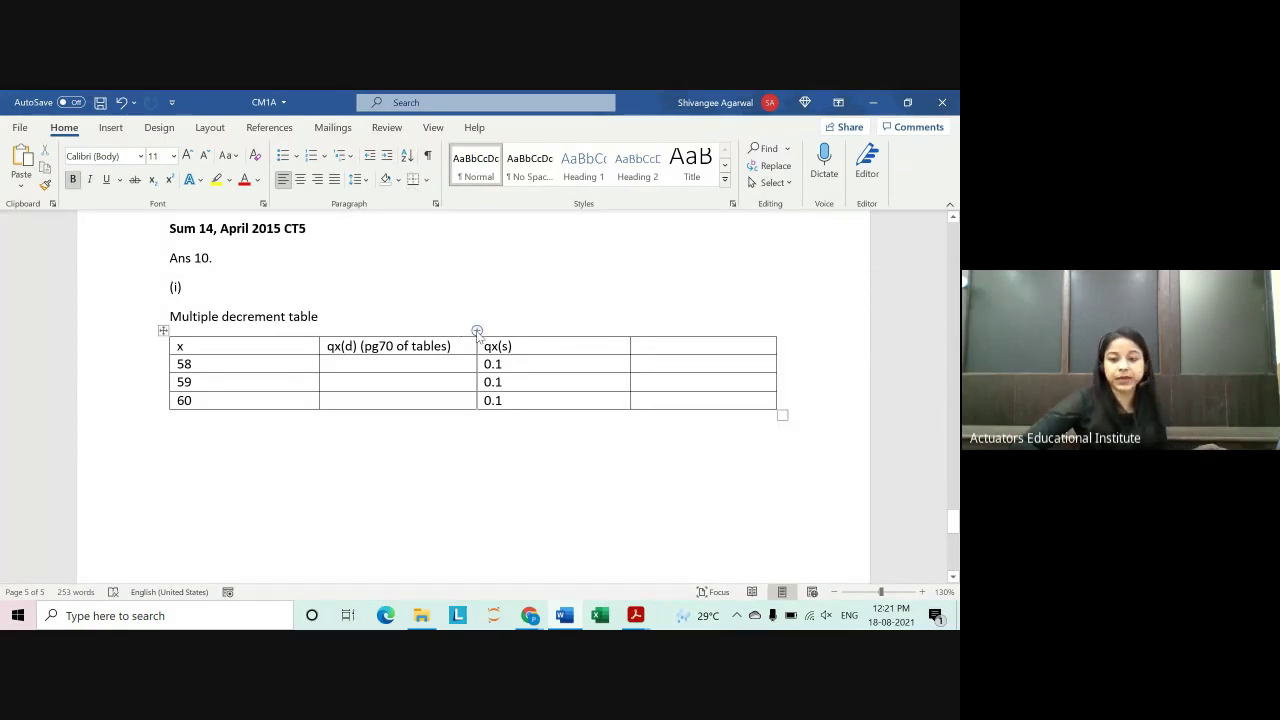
{"action": "key", "text": "ctrl+z"}
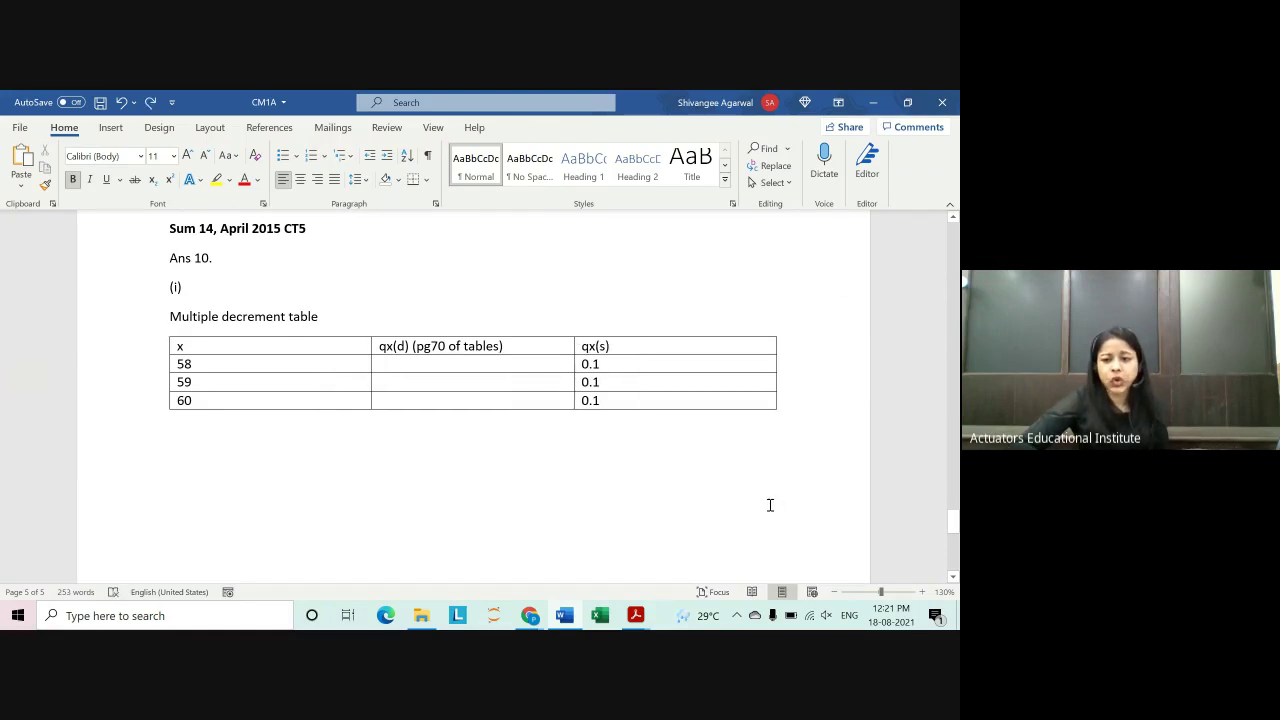
{"action": "left_click", "coordinate": [770, 505]}
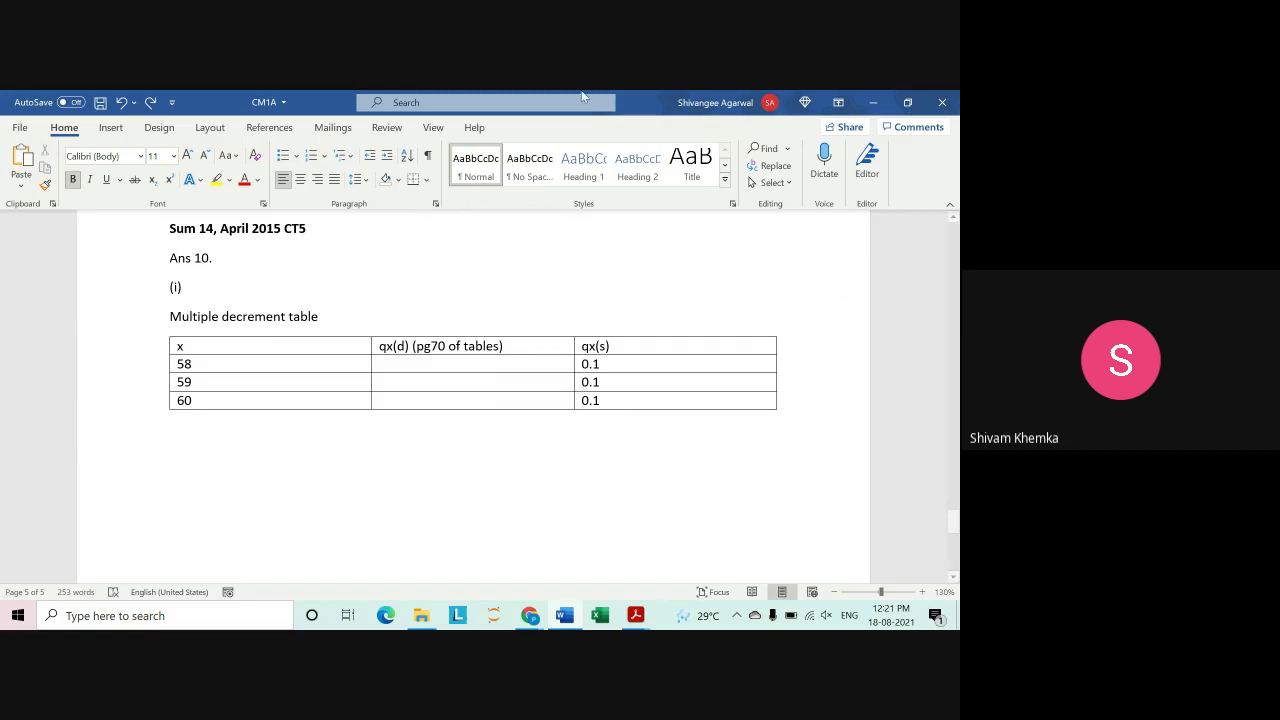
{"action": "left_click", "coordinate": [471, 335]}
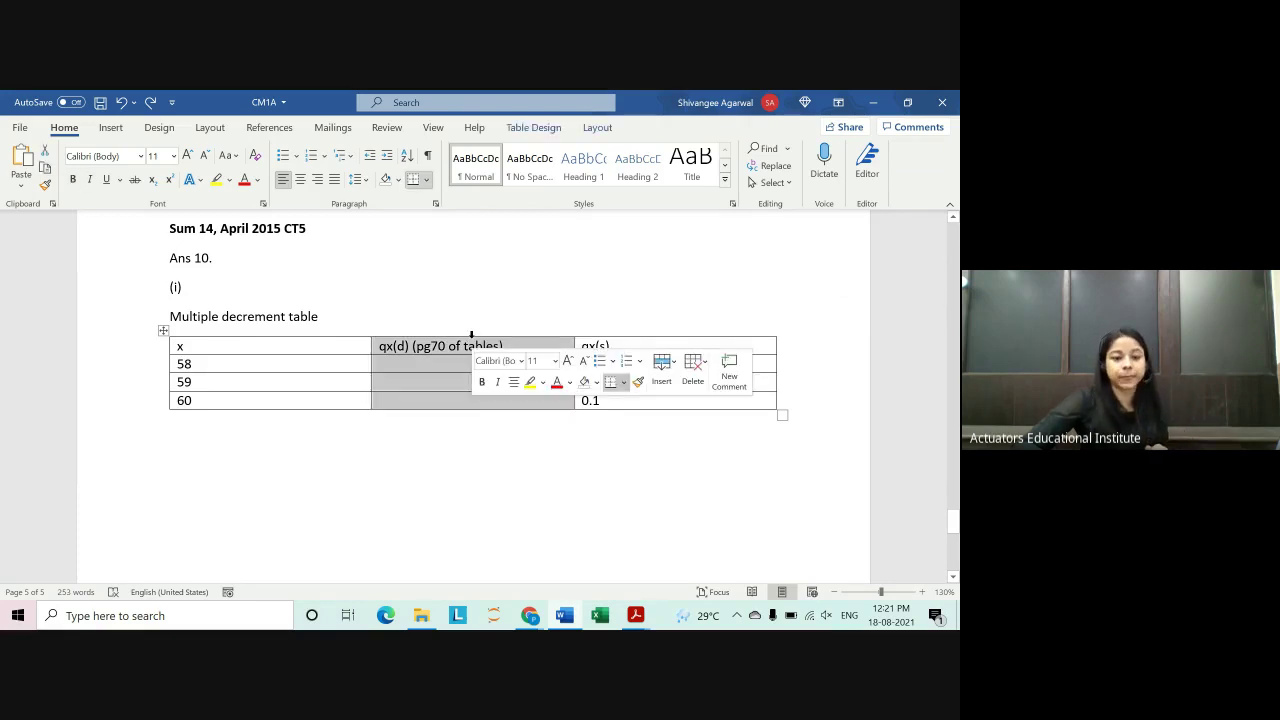
{"action": "left_click", "coordinate": [451, 446]}
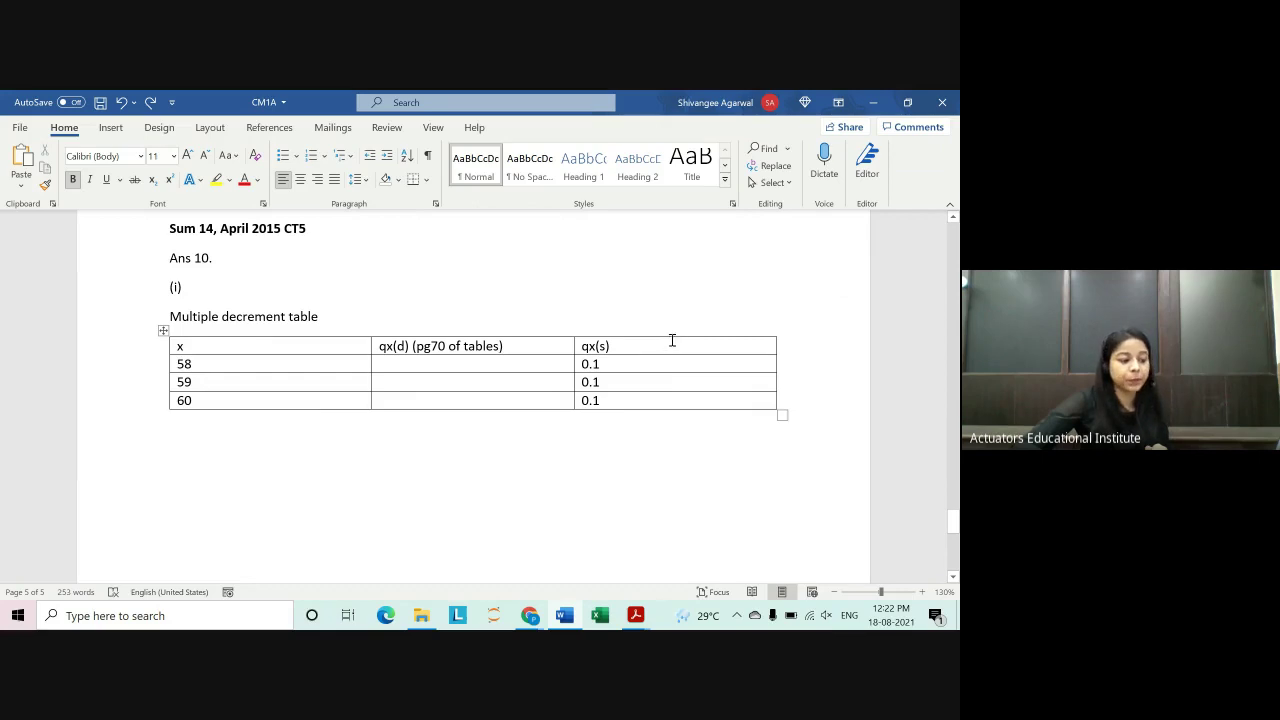
{"action": "left_click", "coordinate": [671, 334]}
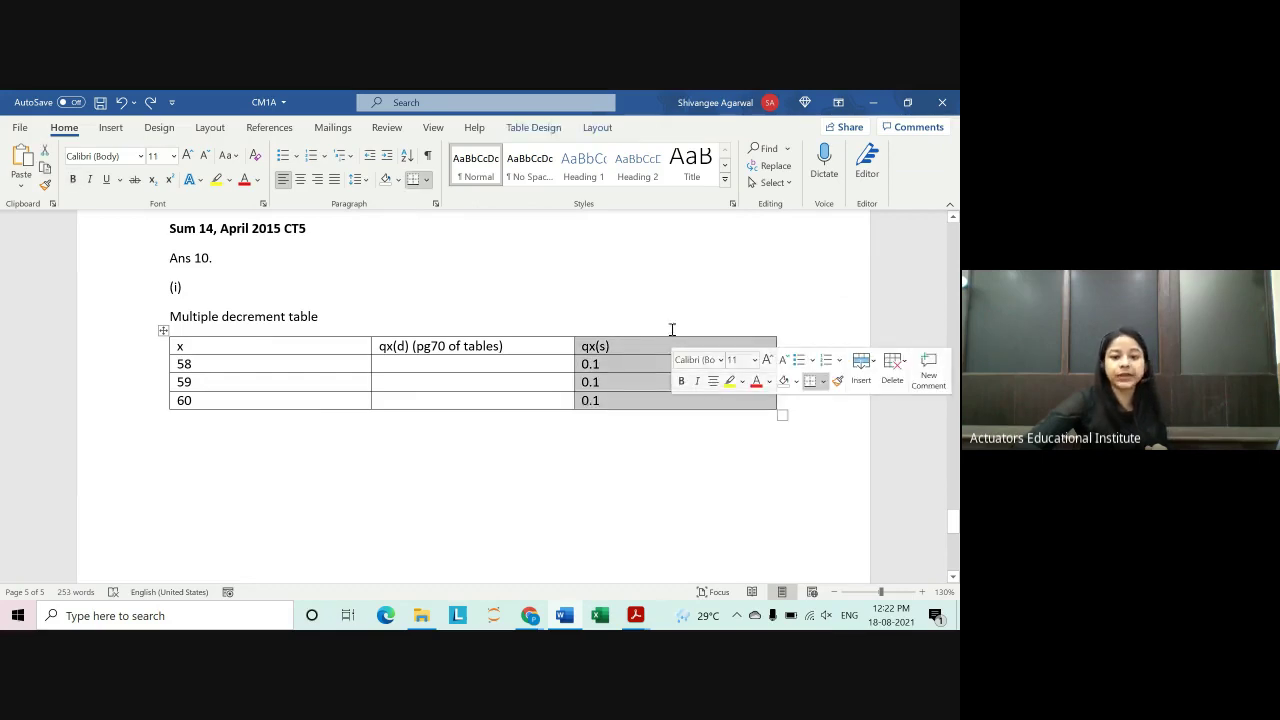
{"action": "left_click", "coordinate": [648, 434]}
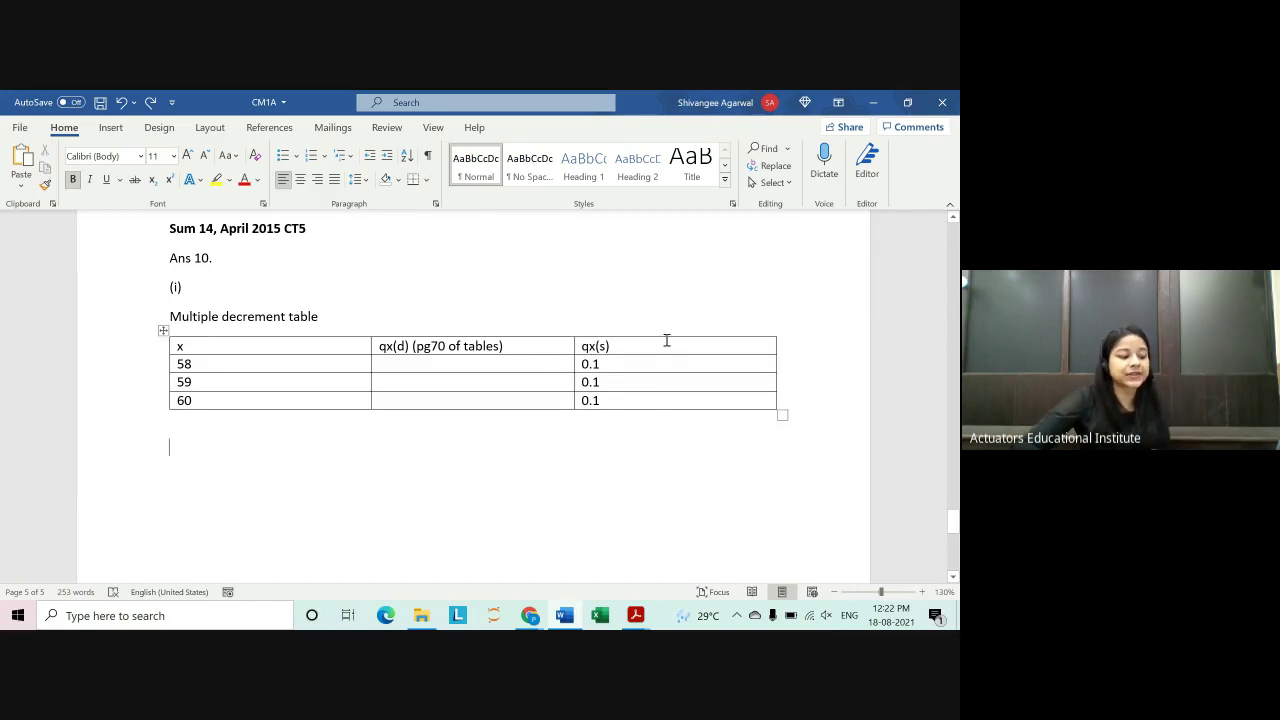
{"action": "left_click", "coordinate": [500, 336]}
{"action": "left_click", "coordinate": [500, 338]}
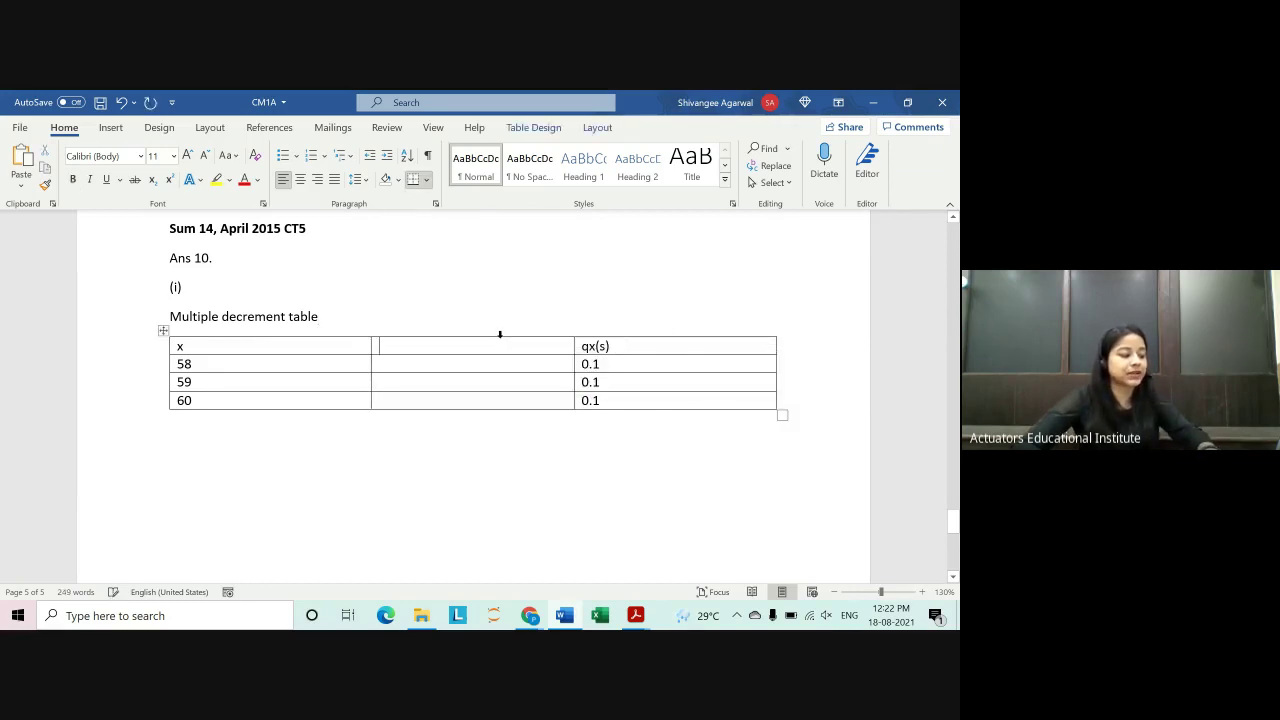
{"action": "left_click", "coordinate": [500, 334]}
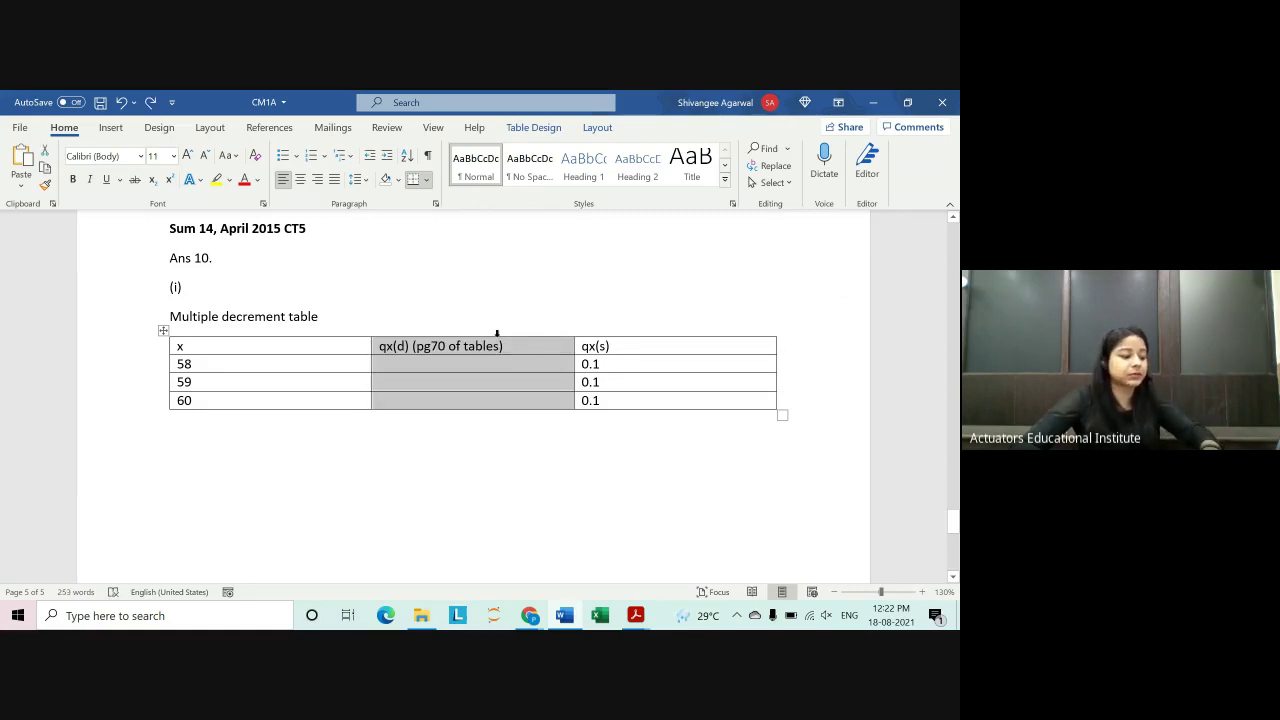
{"action": "key", "text": "BackSpace"}
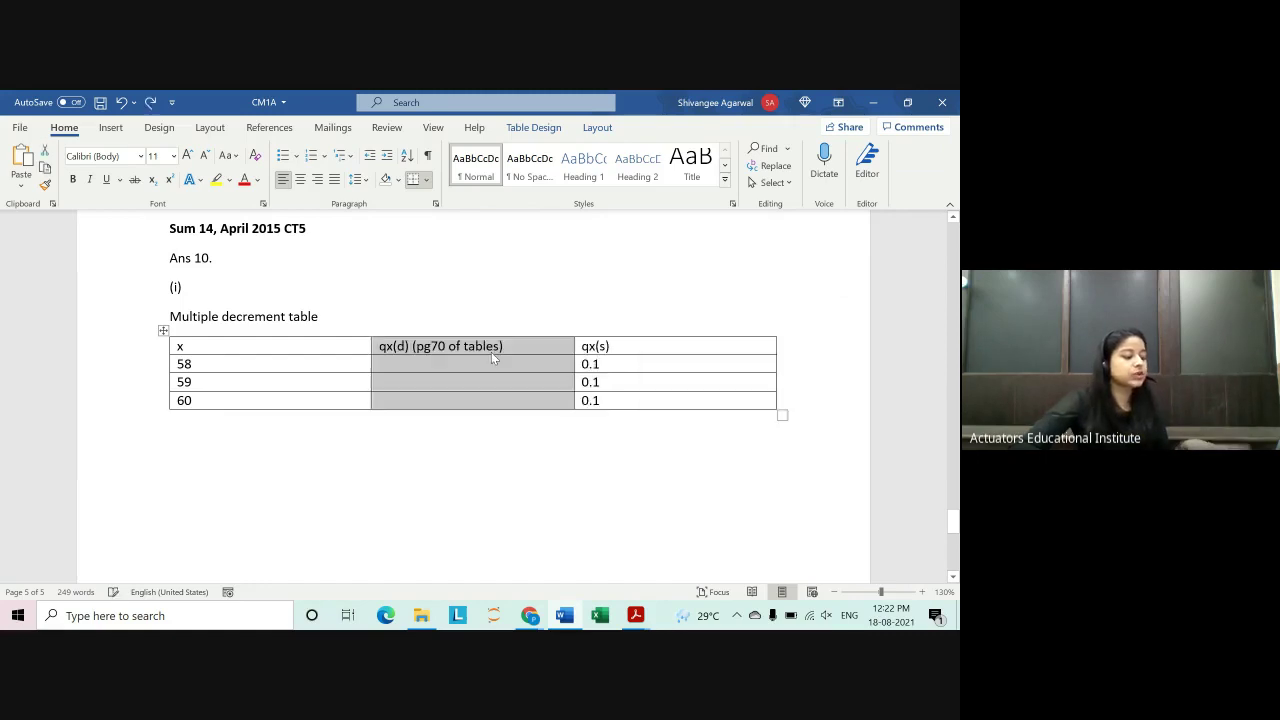
{"action": "key", "text": "ctrl+z"}
{"action": "left_click", "coordinate": [428, 477]}
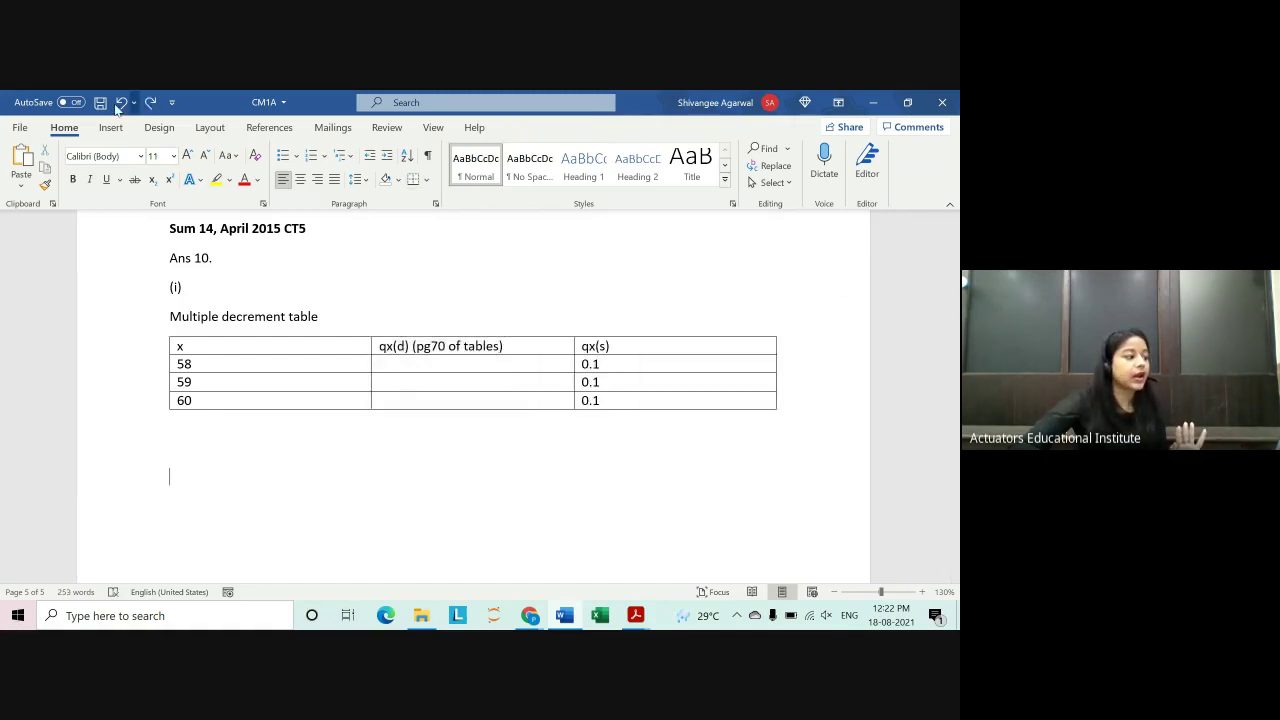
{"action": "left_click", "coordinate": [171, 102]}
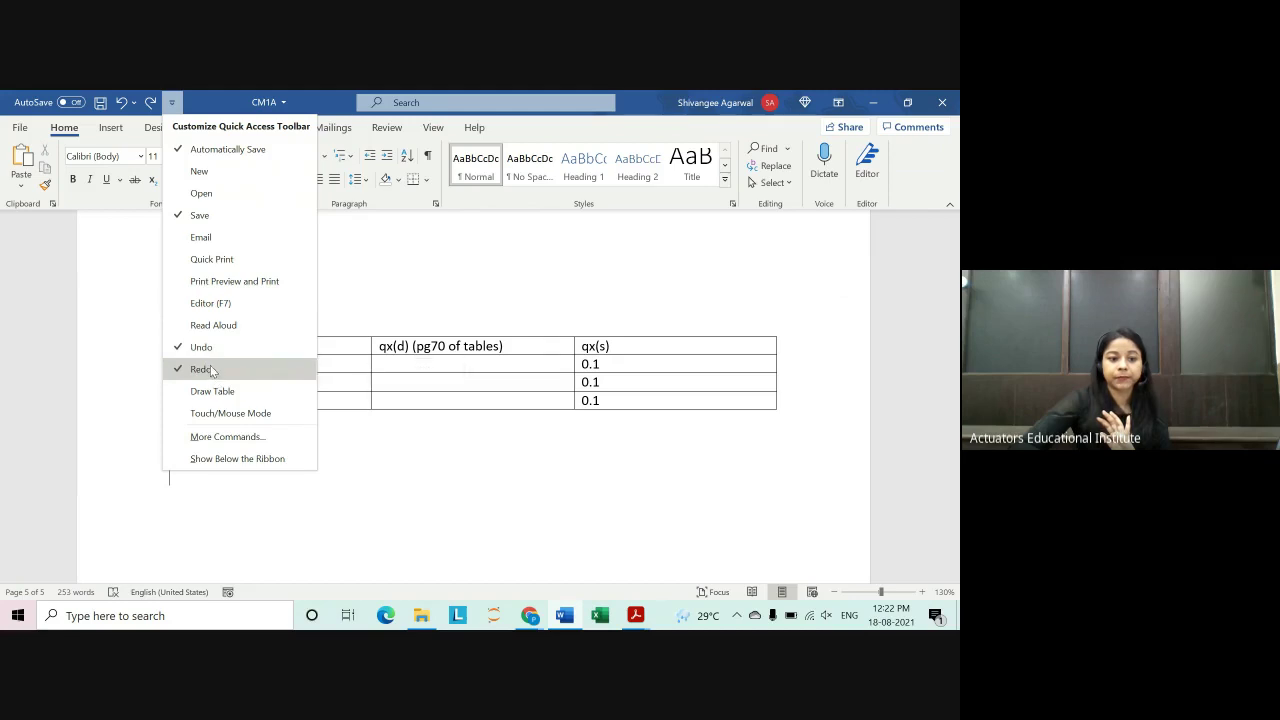
{"action": "left_click", "coordinate": [485, 478]}
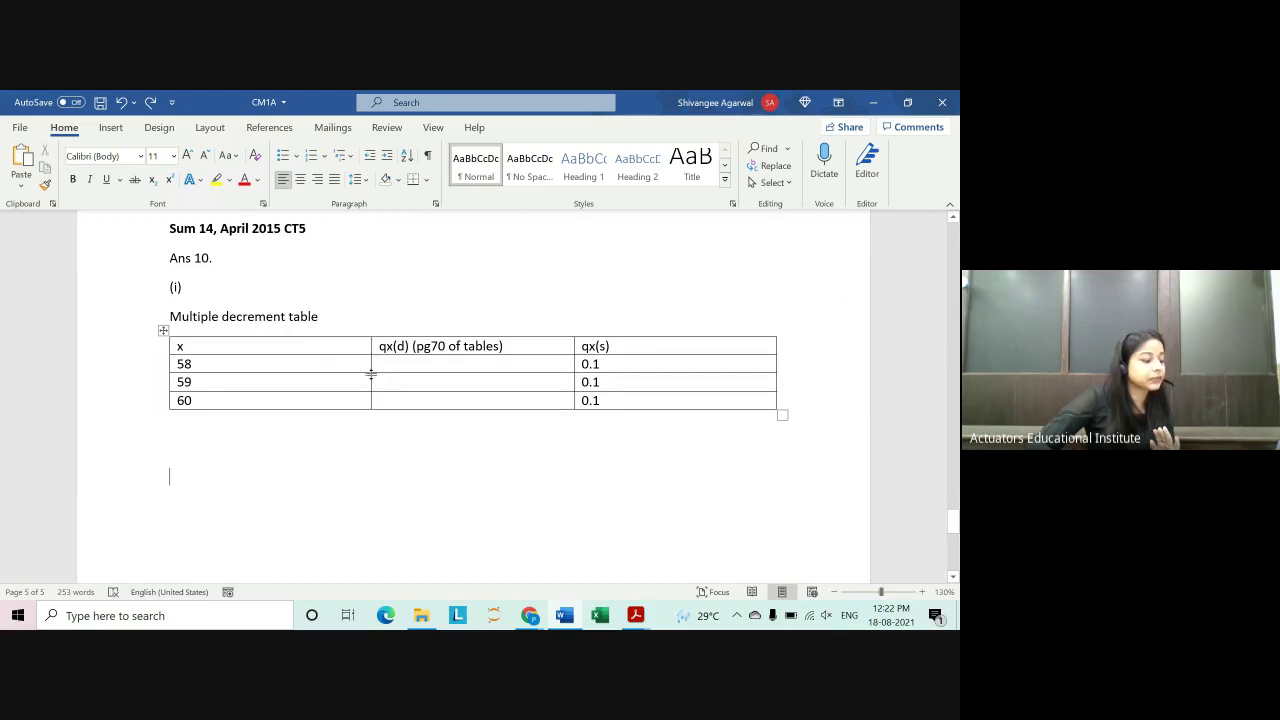
Step: Narrow the x, qx(d) and qx(s) columns and pull the table's right edge in to about half-page width
{"action": "left_click_drag", "start_coordinate": [370, 366], "coordinate": [225, 366]}
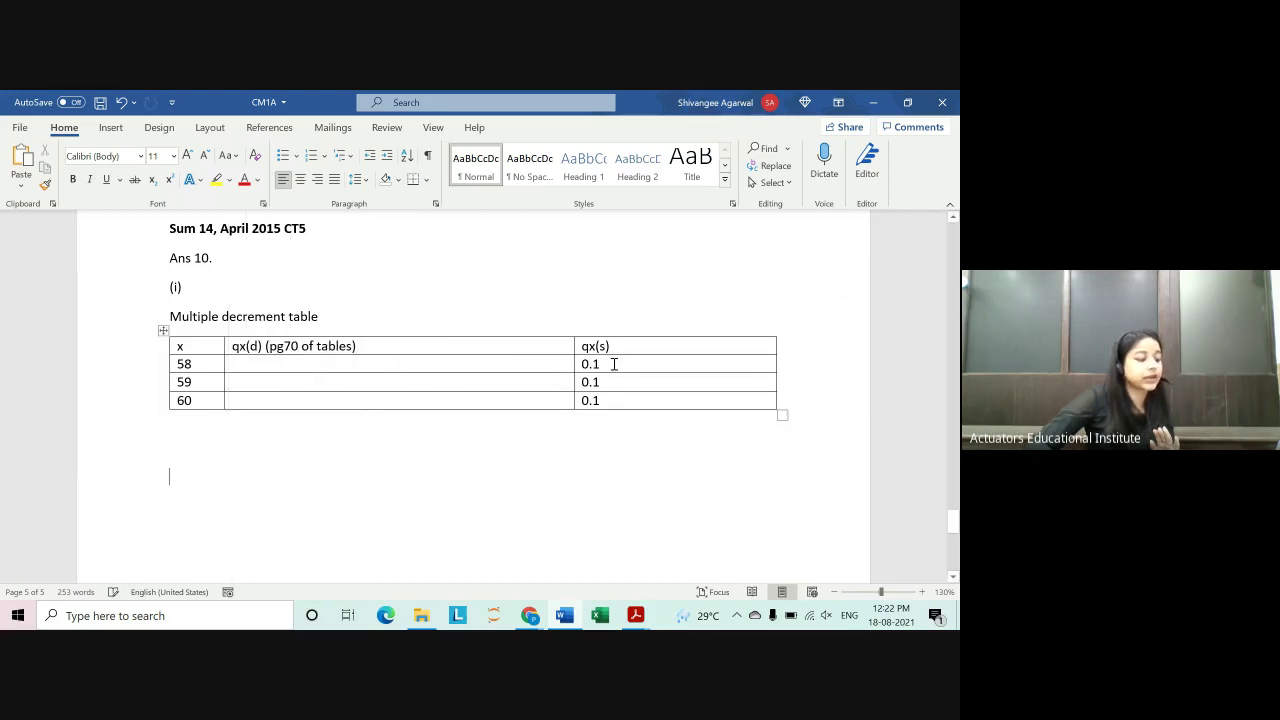
{"action": "left_click_drag", "start_coordinate": [573, 364], "coordinate": [381, 364]}
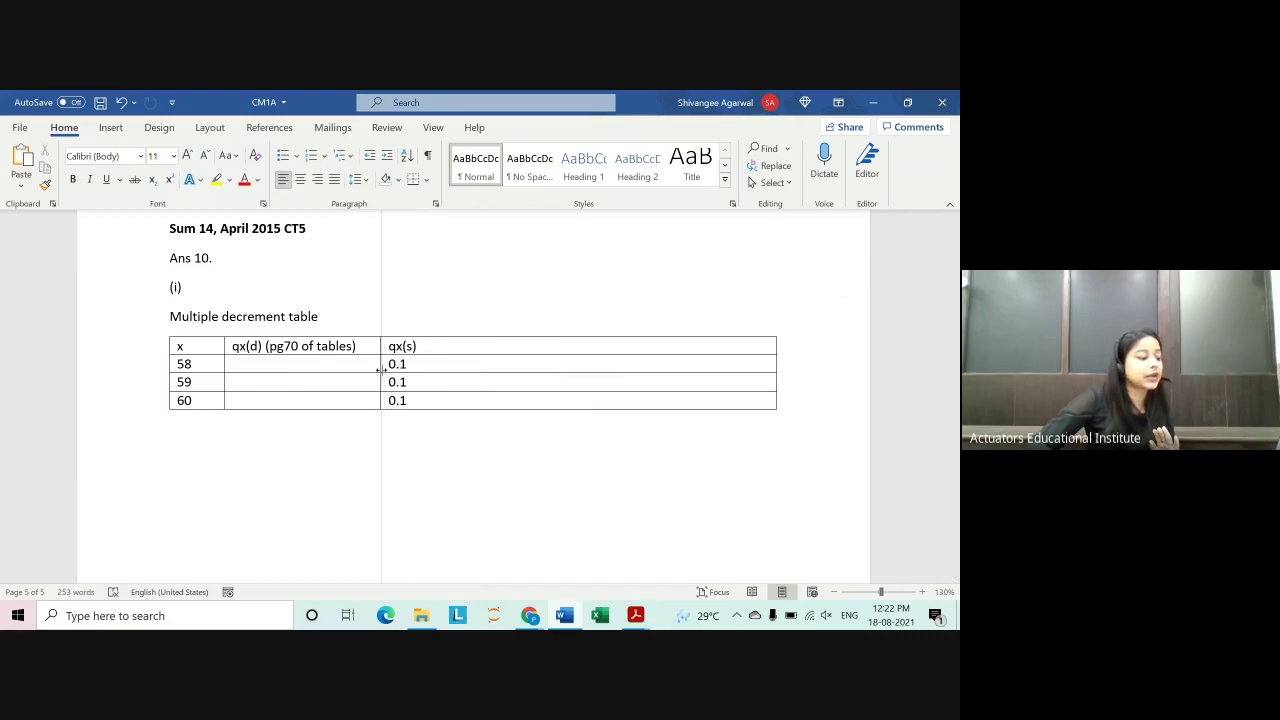
{"action": "left_click", "coordinate": [775, 365]}
{"action": "left_click_drag", "start_coordinate": [775, 364], "coordinate": [466, 364]}
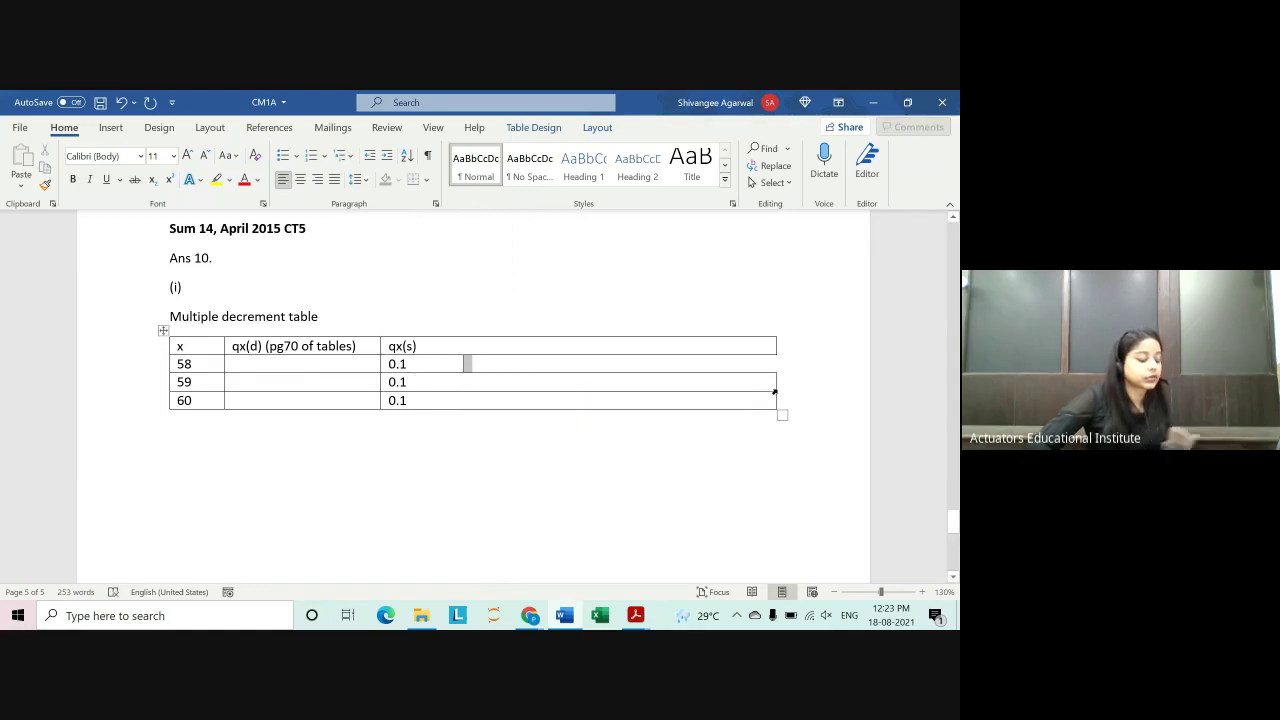
{"action": "key", "text": "ctrl+z"}
{"action": "left_click", "coordinate": [811, 400]}
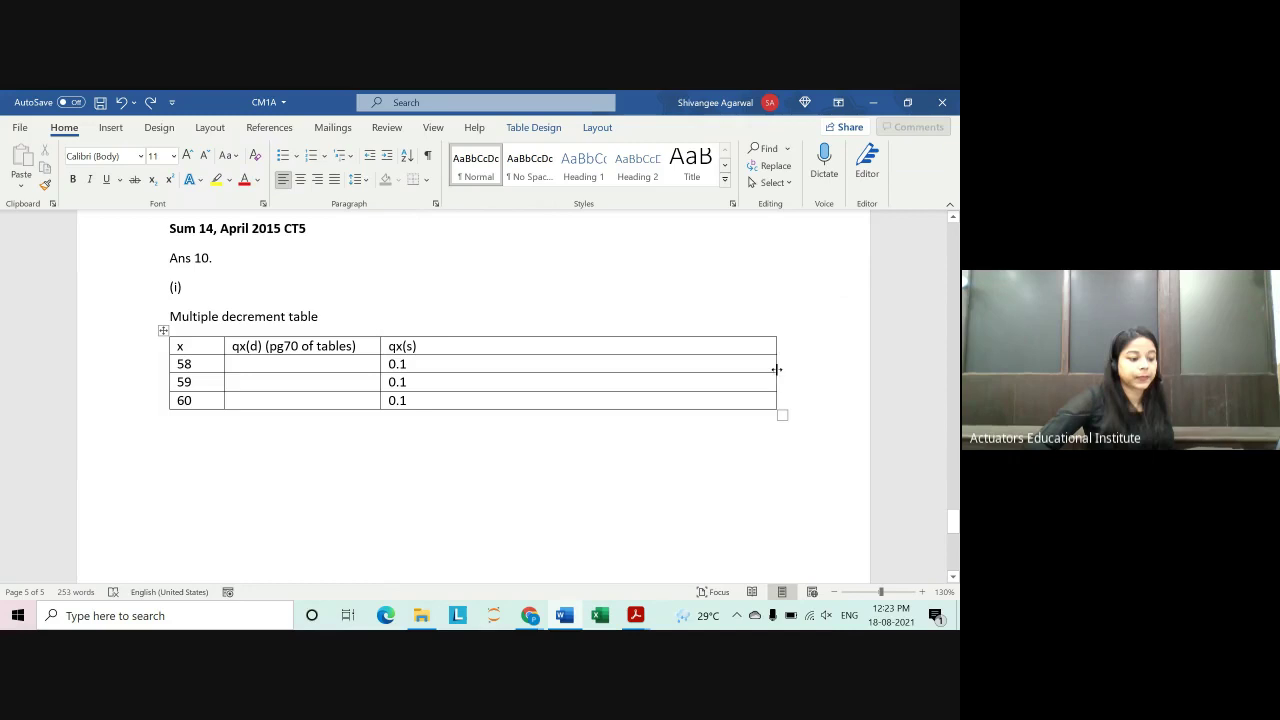
{"action": "left_click", "coordinate": [774, 371]}
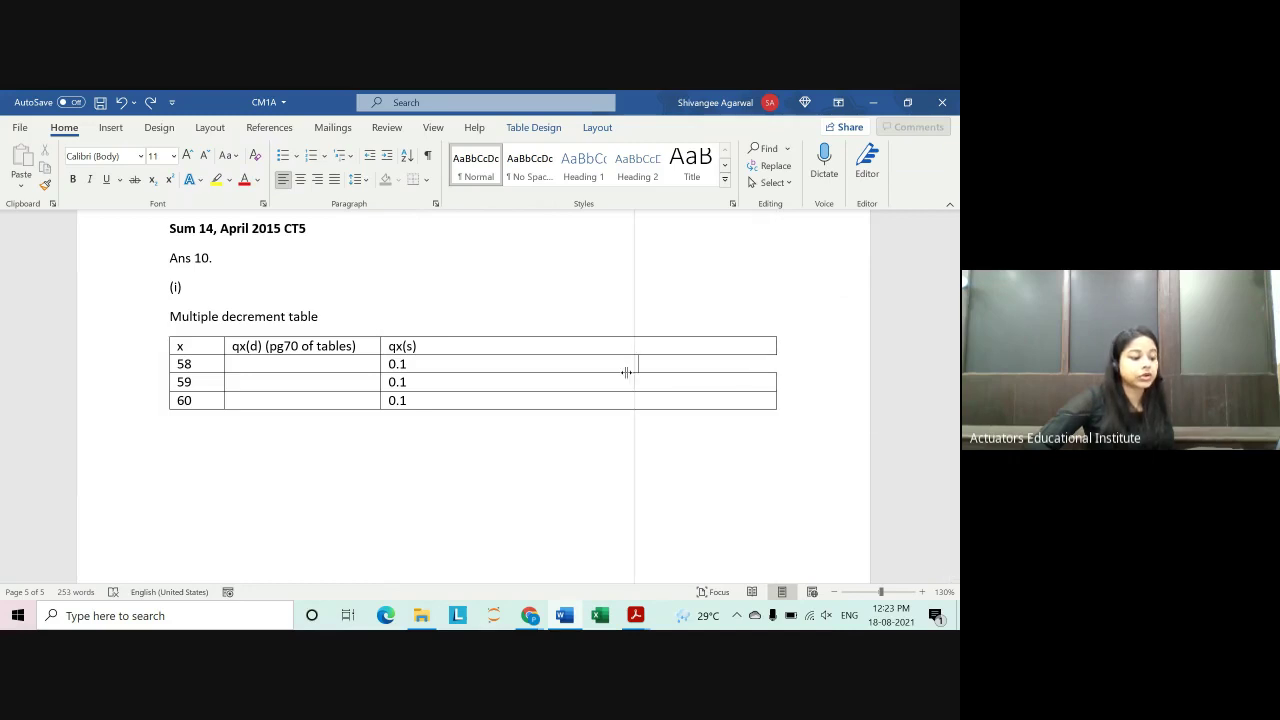
{"action": "left_click", "coordinate": [783, 496]}
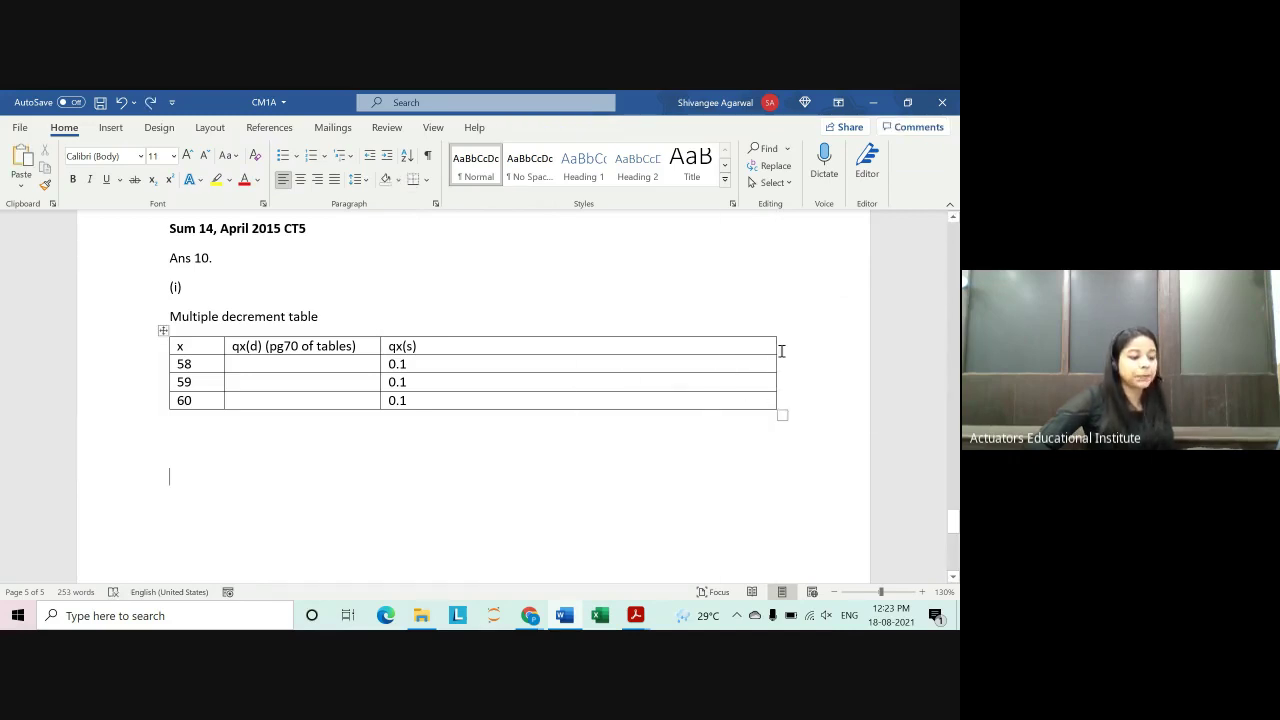
{"action": "left_click_drag", "start_coordinate": [776, 344], "coordinate": [500, 345]}
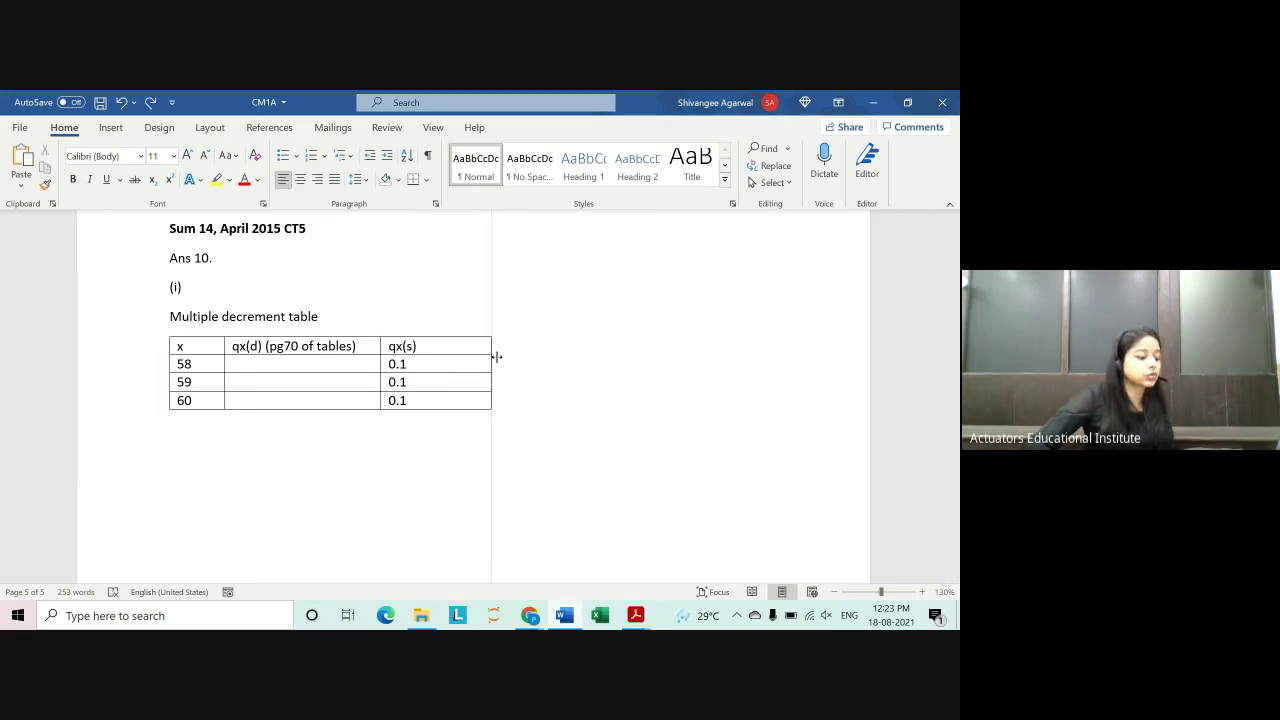
Step: Add two columns at the table's right end and head the fourth one '(aq)x(d)'
{"action": "left_click", "coordinate": [500, 330]}
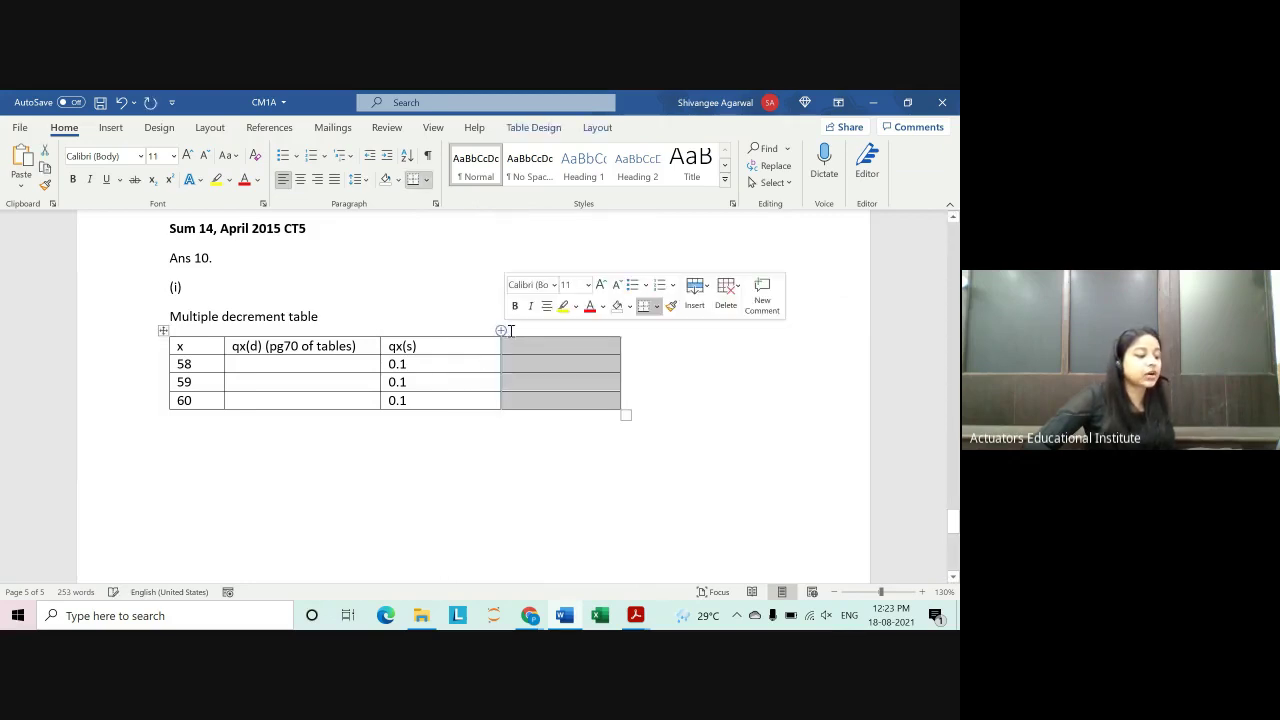
{"action": "left_click", "coordinate": [620, 331]}
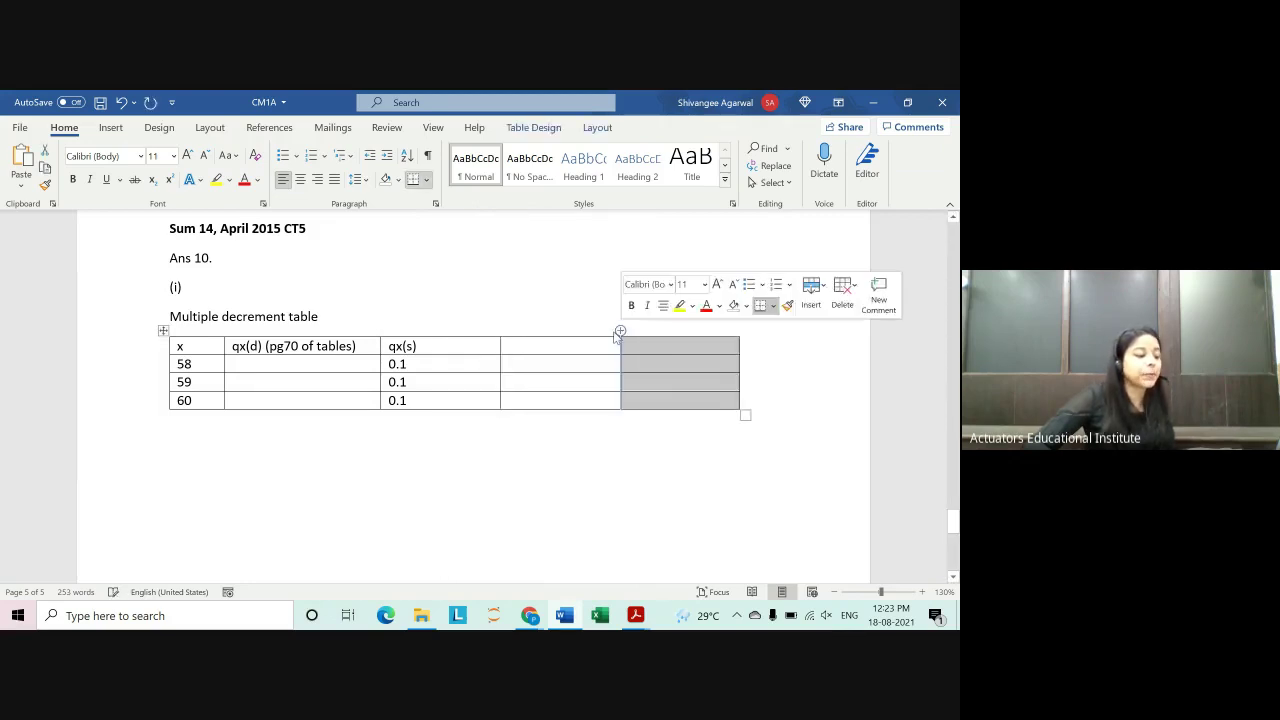
{"action": "left_click", "coordinate": [527, 349]}
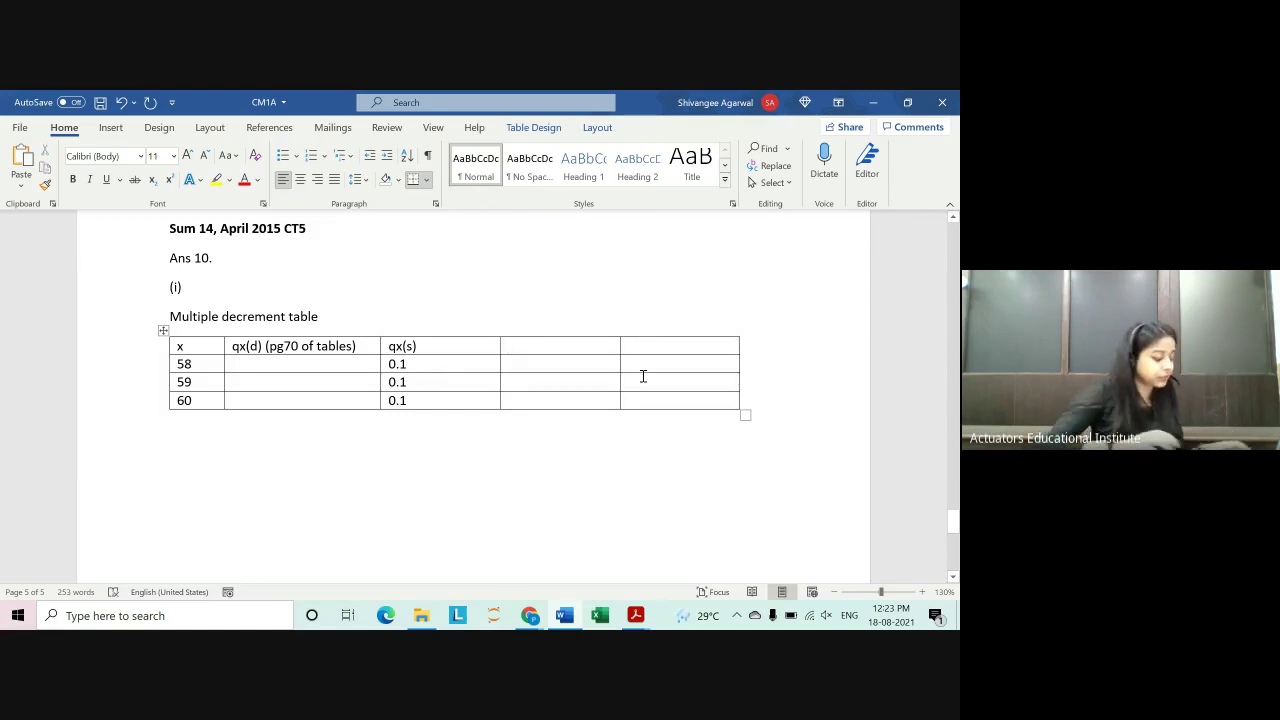
{"action": "type", "text": "a"}
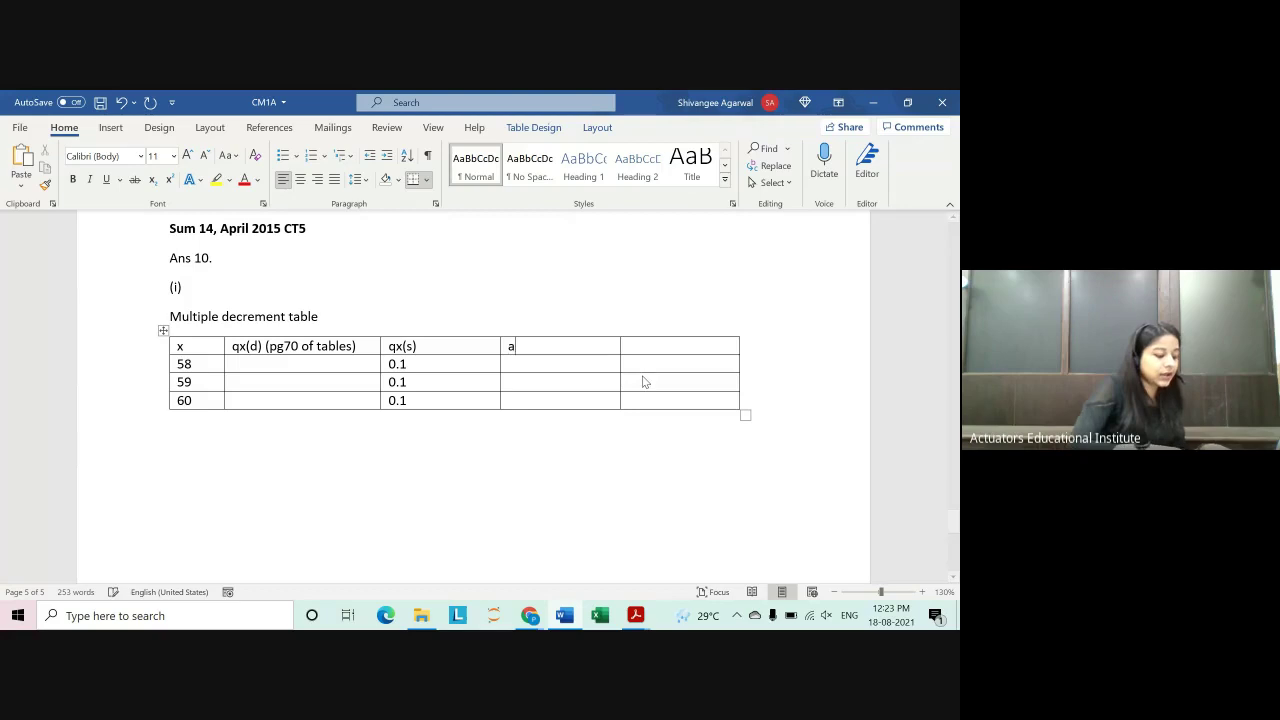
{"action": "type", "text": "q"}
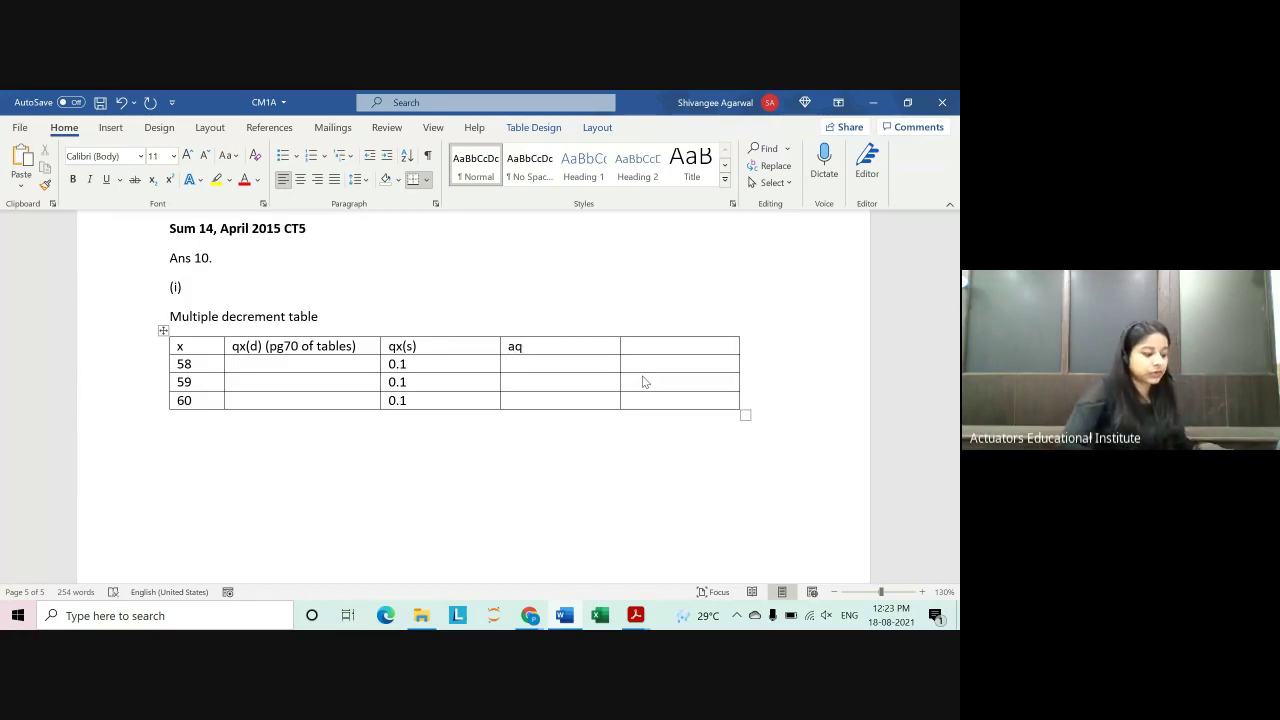
{"action": "type", "text": ")"}
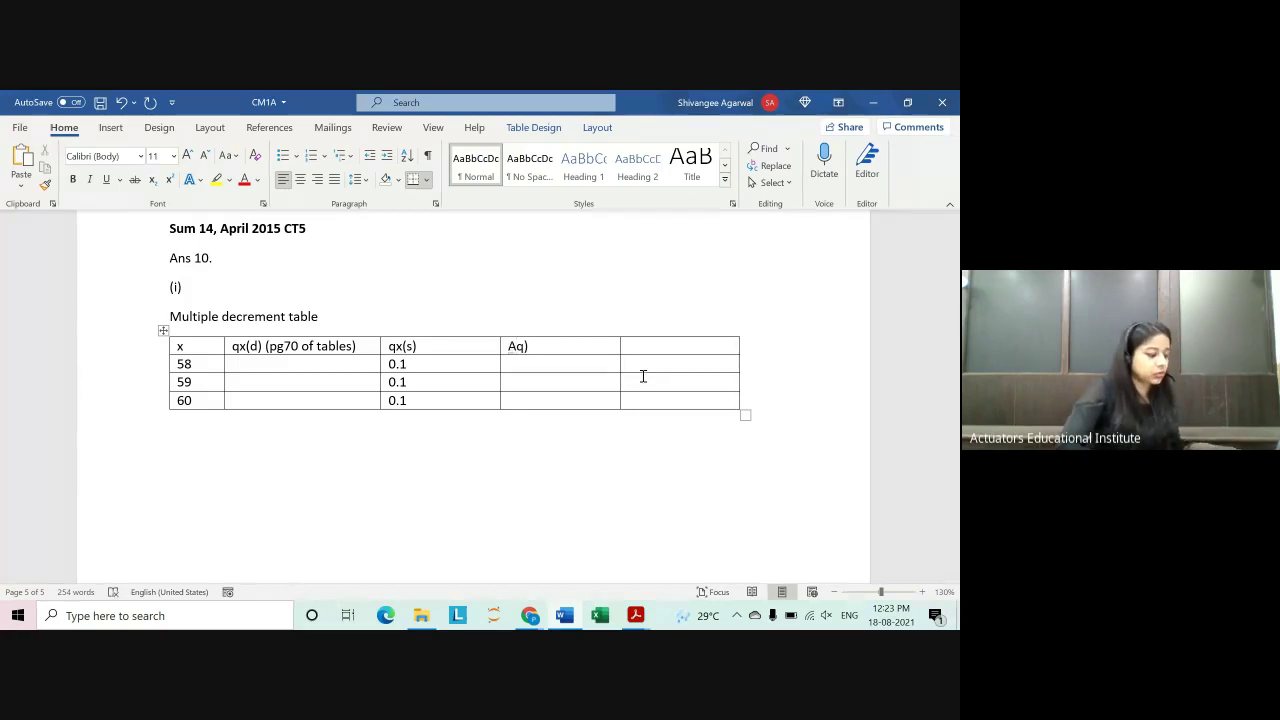
{"action": "key", "text": "ctrl+z"}
{"action": "type", "text": "(aq)"}
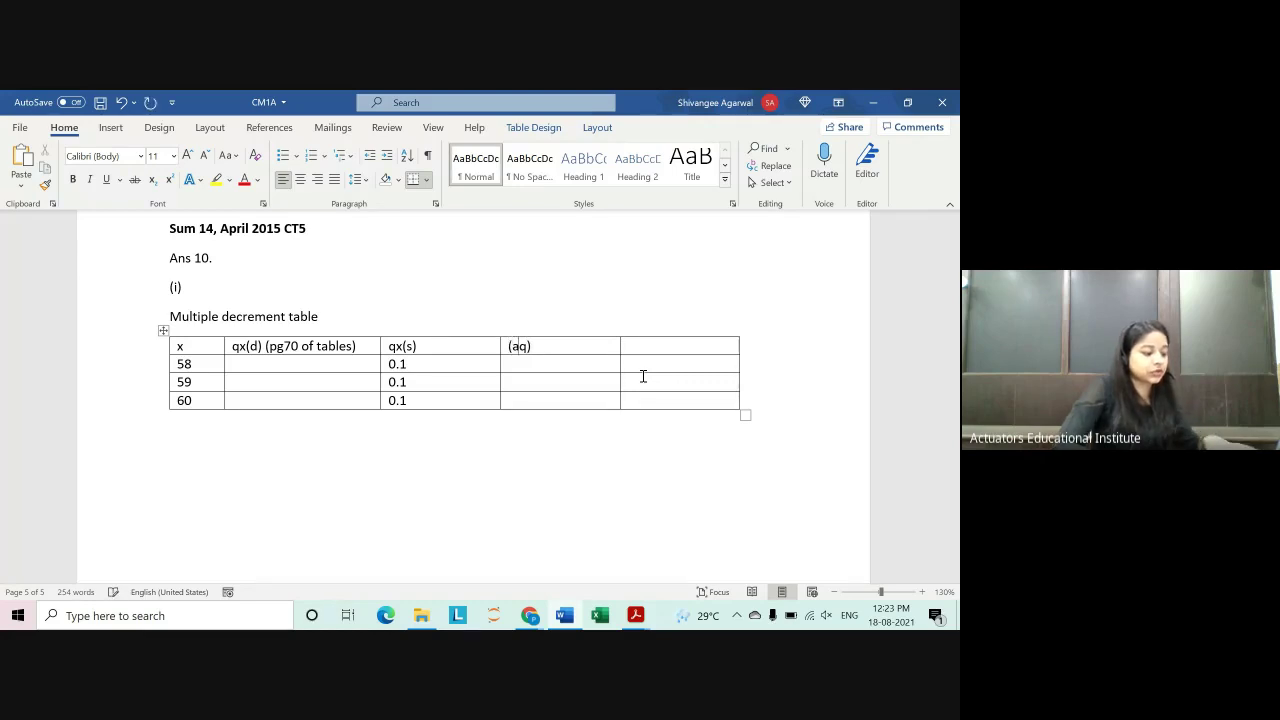
{"action": "type", "text": "x"}
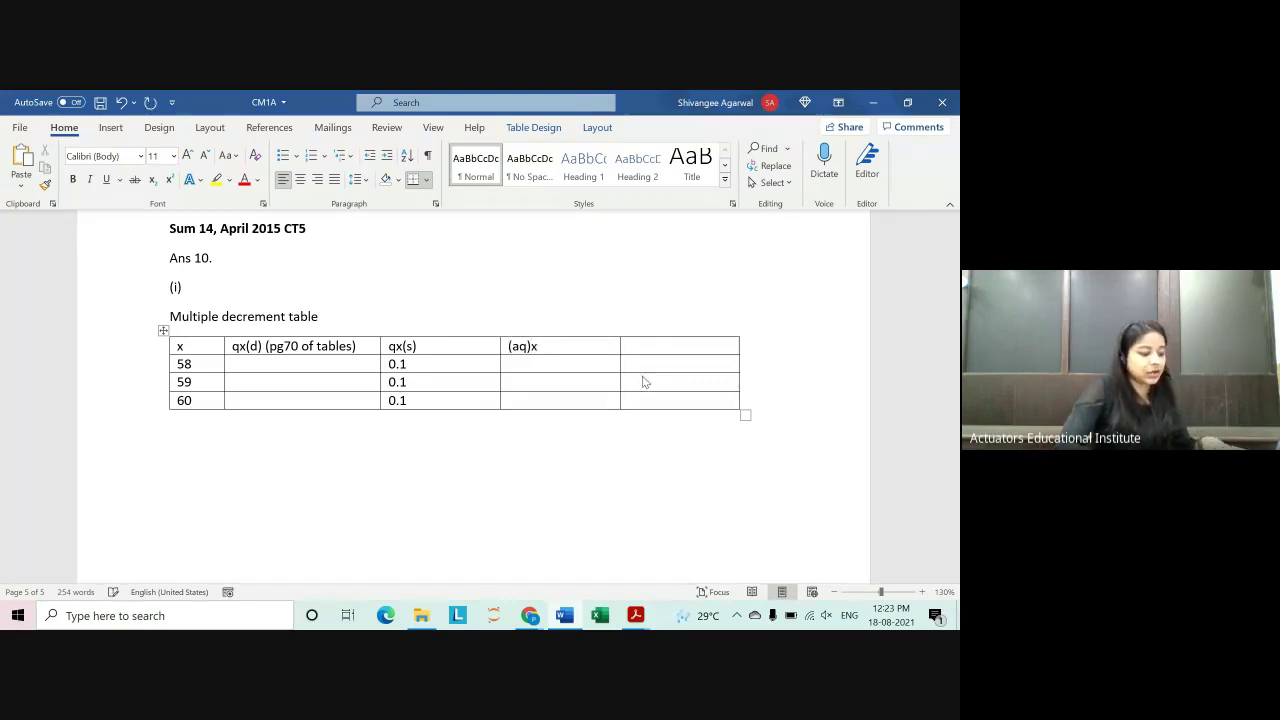
{"action": "type", "text": "("}
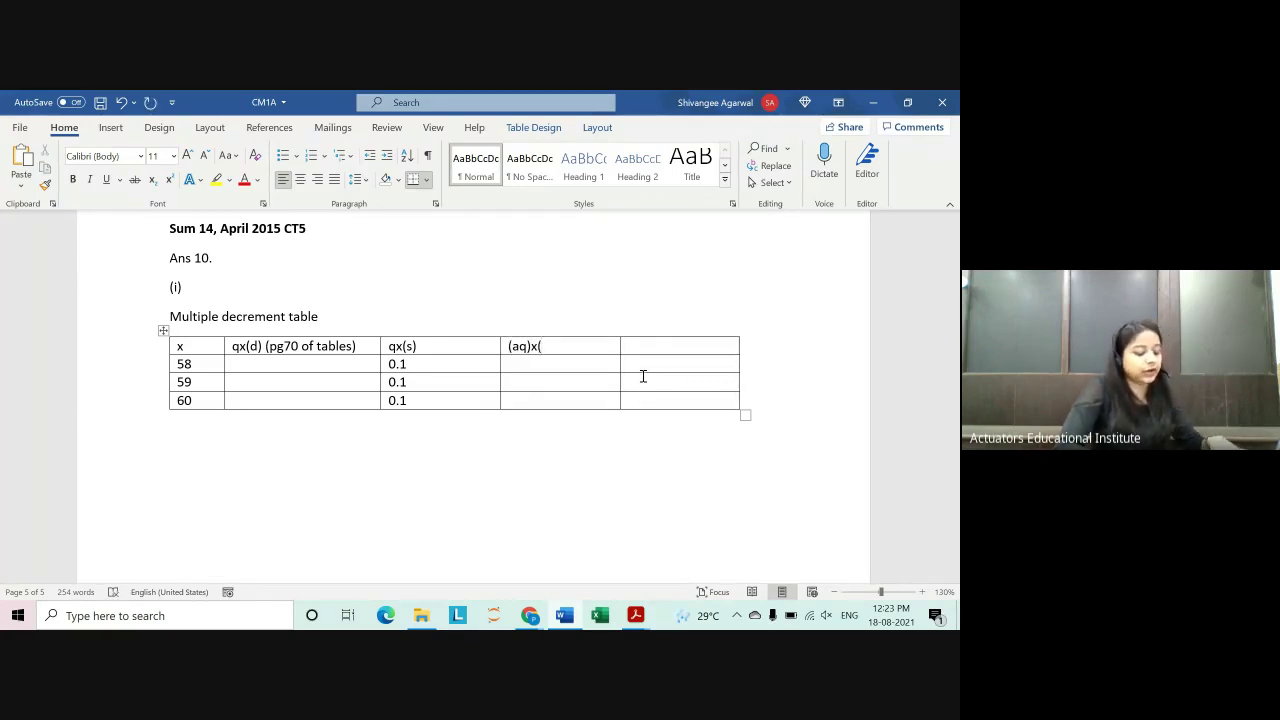
{"action": "type", "text": "d)"}
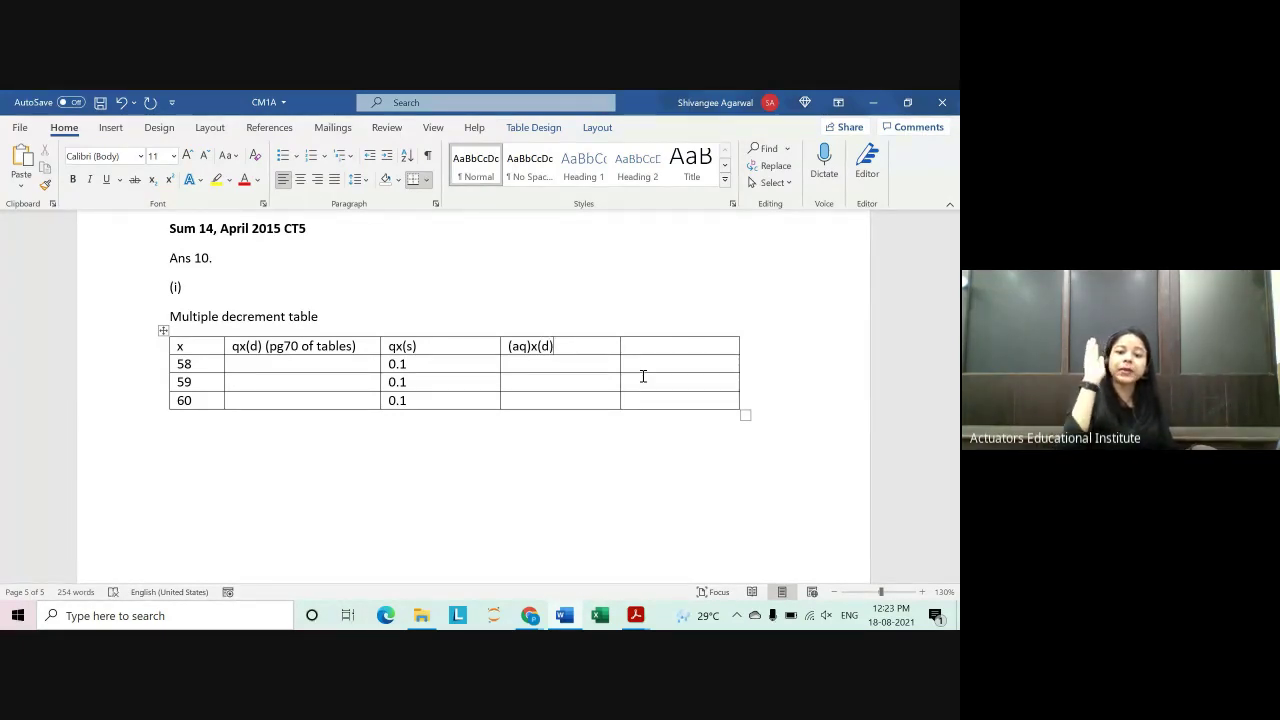
Step: Start the fifth column header as lowercase 'aqx(', reversing Word's automatic capital
{"action": "left_click", "coordinate": [684, 347]}
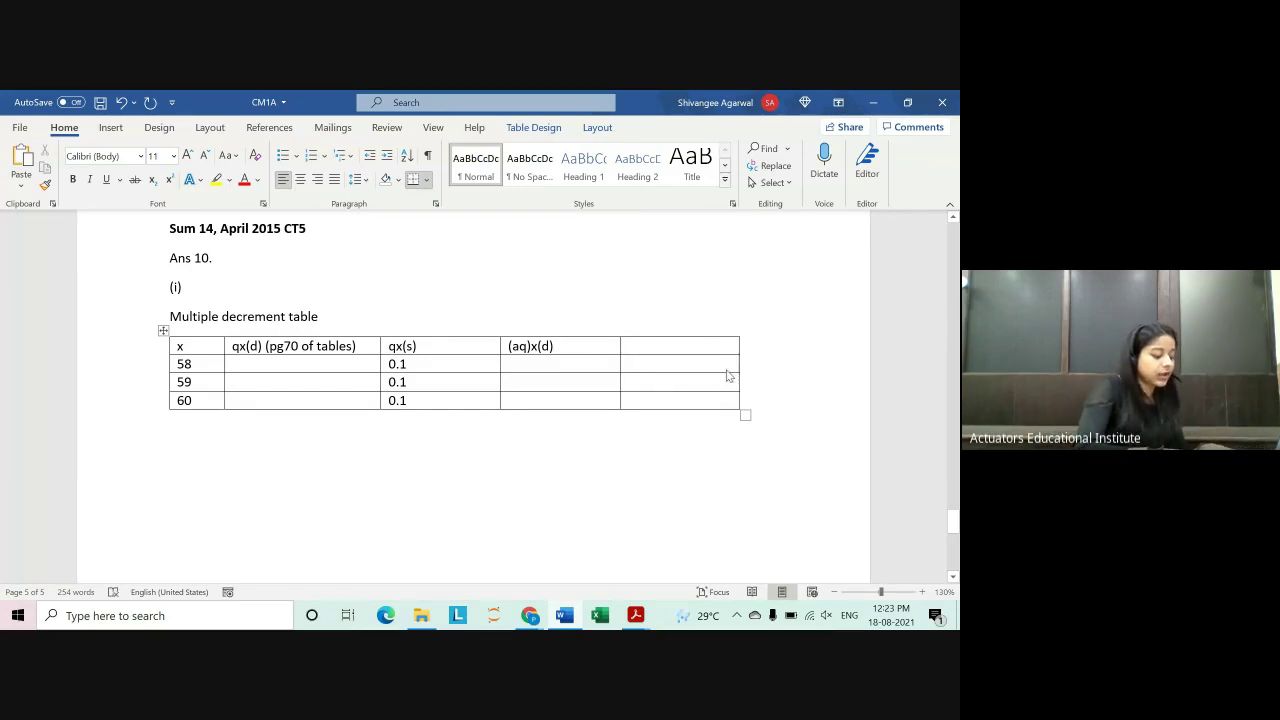
{"action": "type", "text": "aqx"}
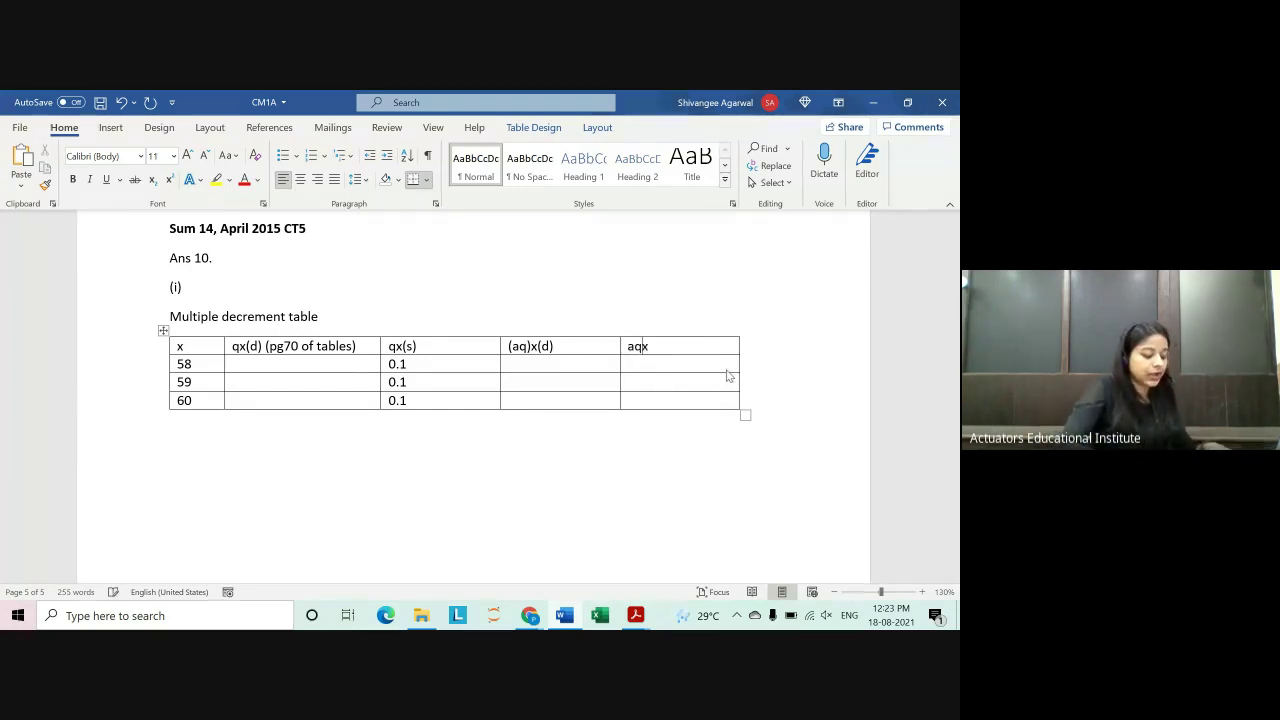
{"action": "type", "text": "("}
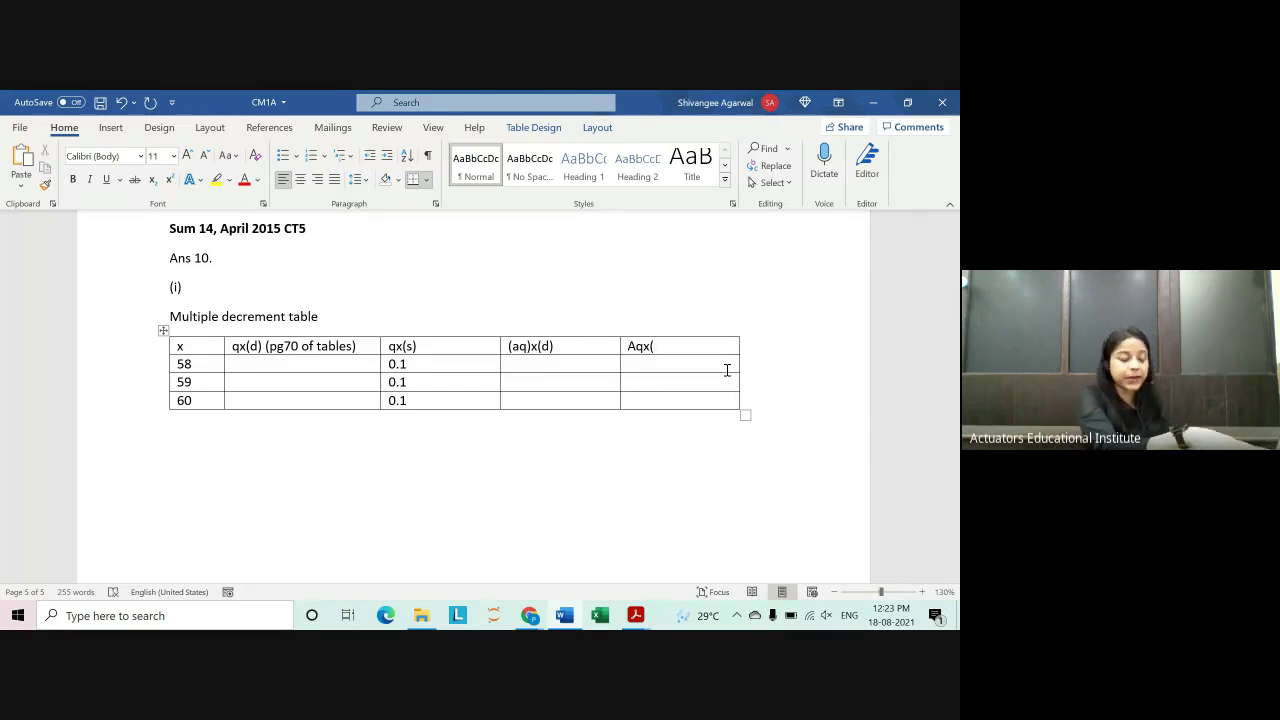
{"action": "key", "text": "ctrl+z"}
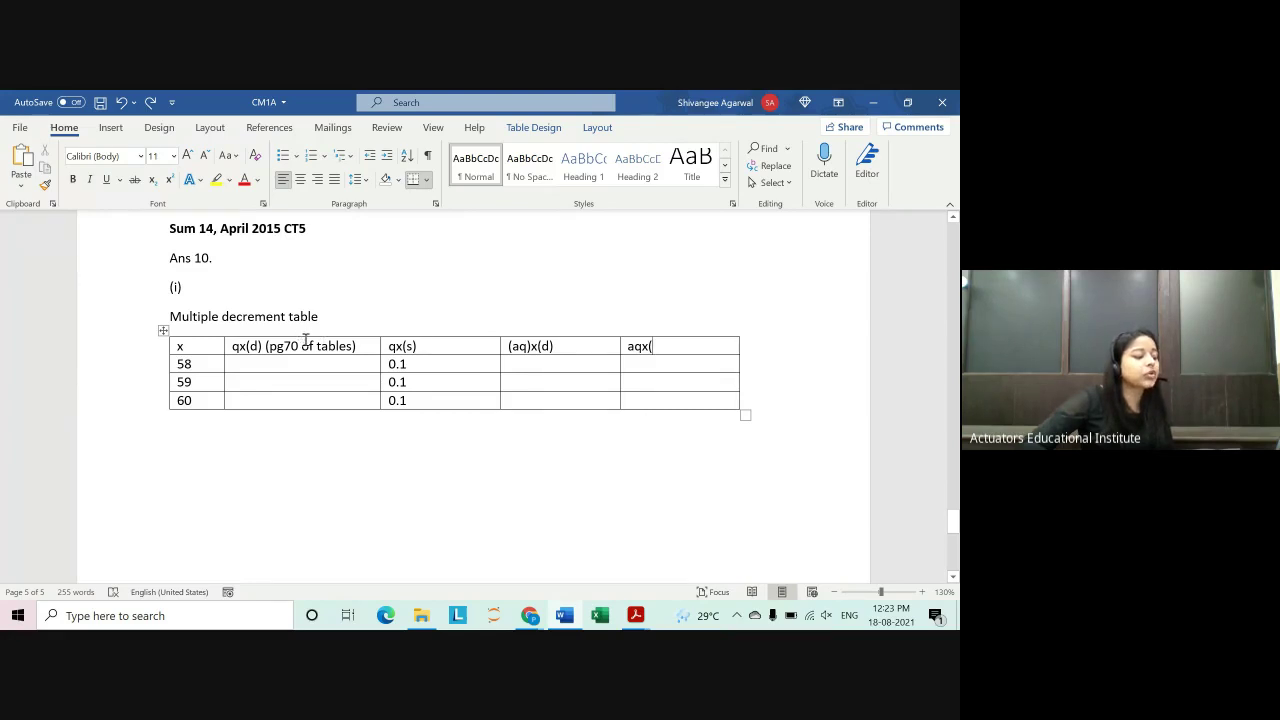
Step: Shift the qx(d), qx(s), (aq)x(d) and last-column borders left so the five-column table narrows
{"action": "left_click_drag", "start_coordinate": [305, 335], "coordinate": [437, 346]}
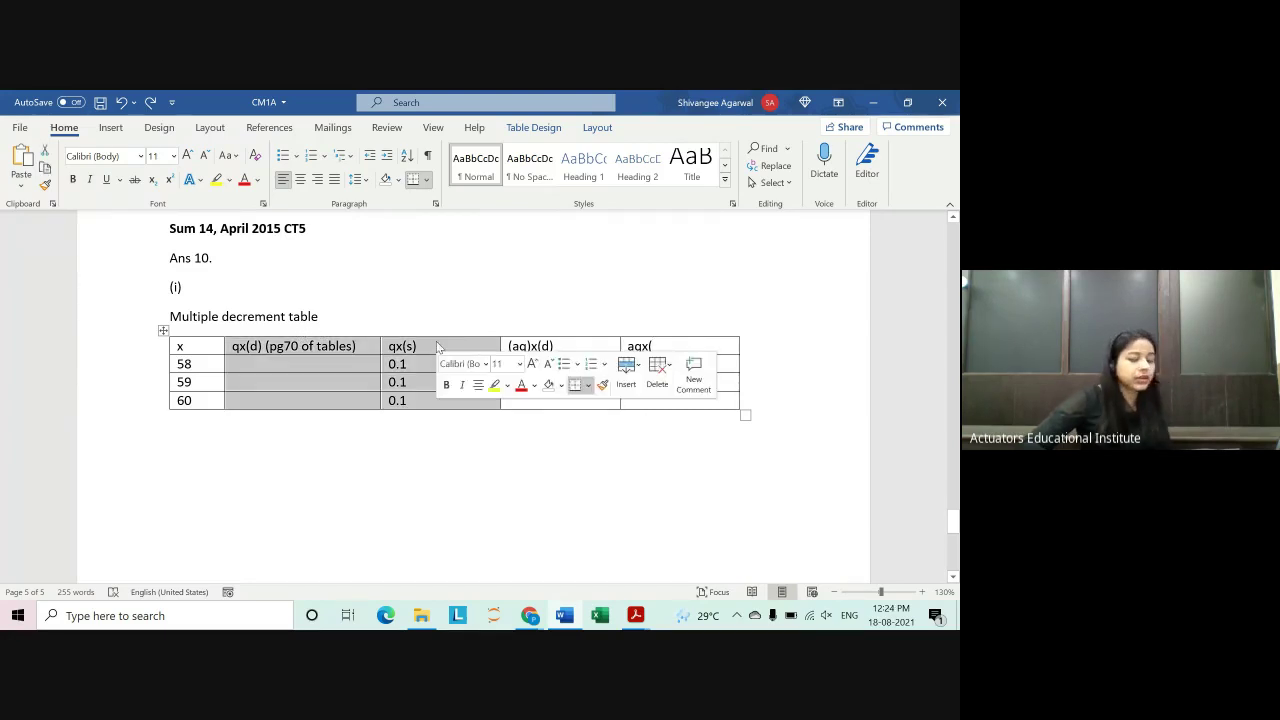
{"action": "left_click", "coordinate": [337, 420]}
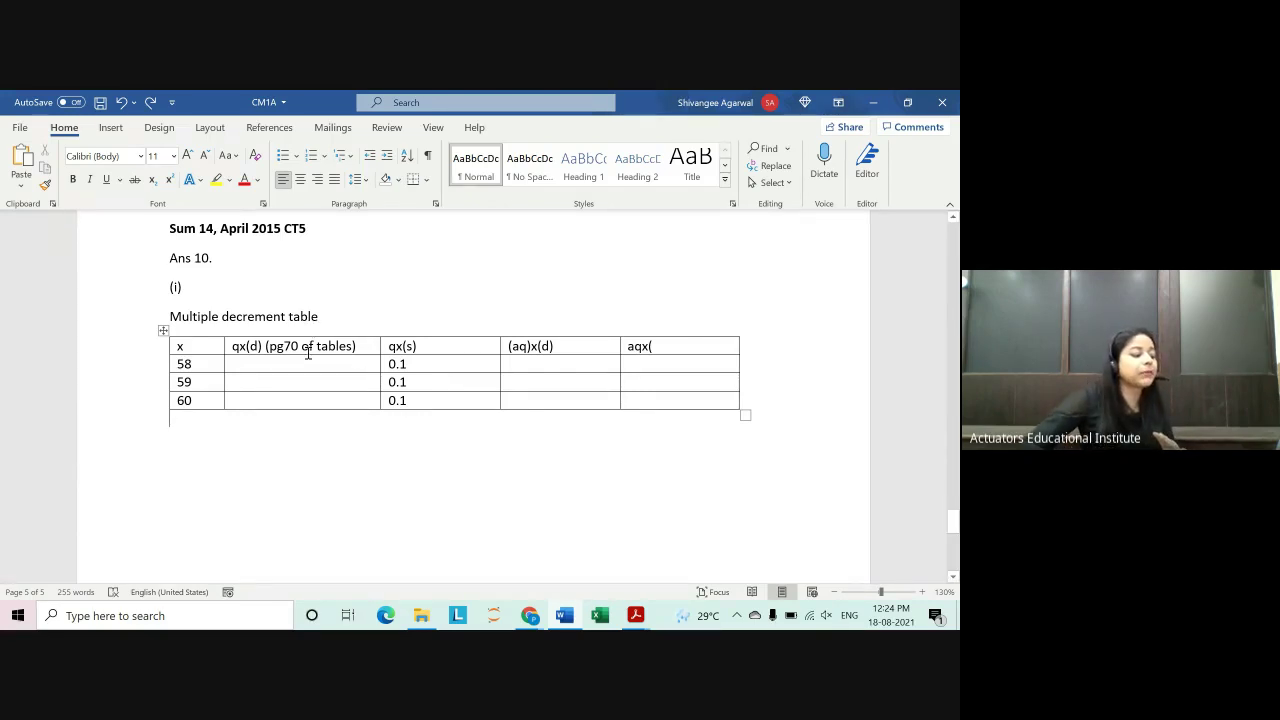
{"action": "left_click_drag", "start_coordinate": [308, 352], "coordinate": [306, 404]}
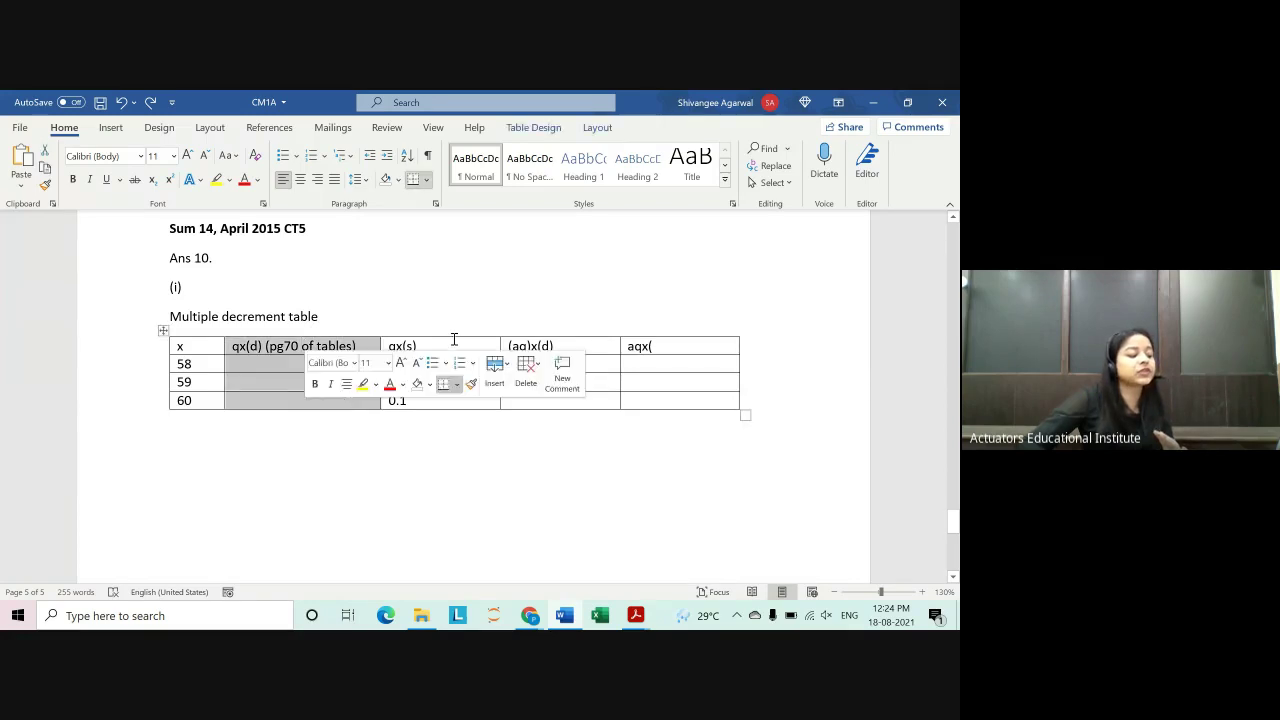
{"action": "left_click_drag", "start_coordinate": [453, 340], "coordinate": [449, 403]}
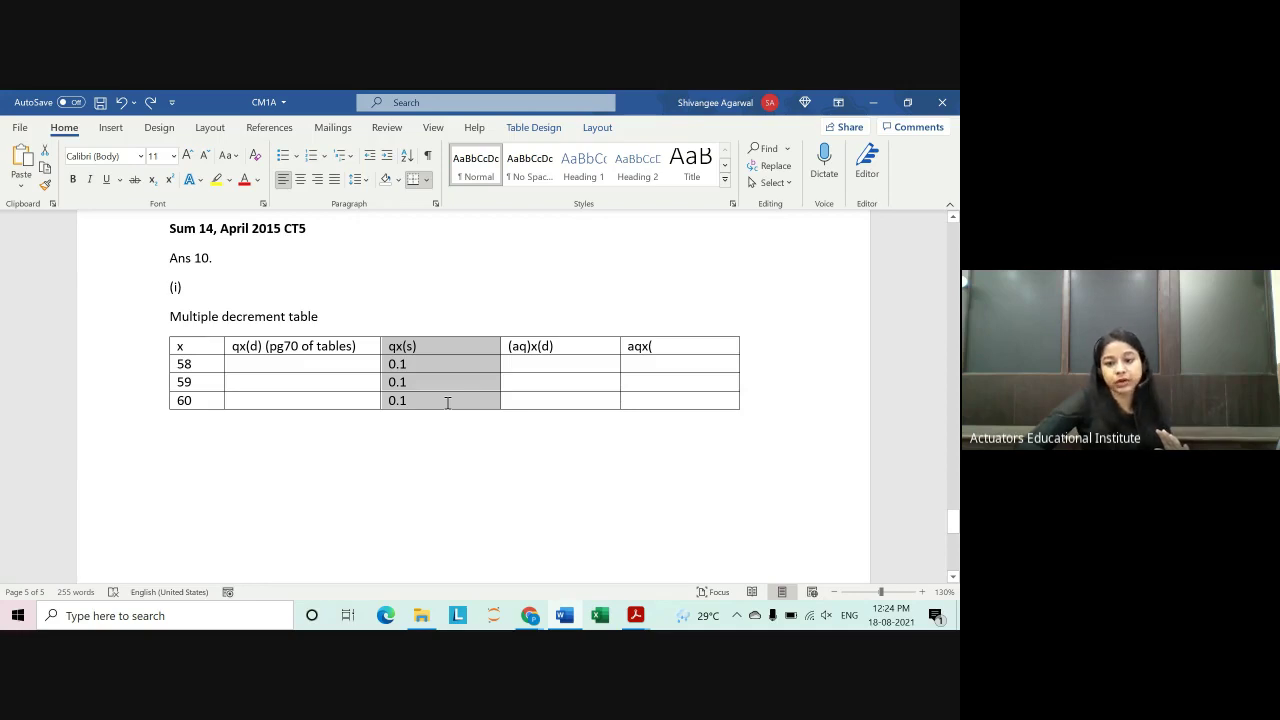
{"action": "left_click_drag", "start_coordinate": [447, 402], "coordinate": [452, 402]}
{"action": "left_click", "coordinate": [420, 420]}
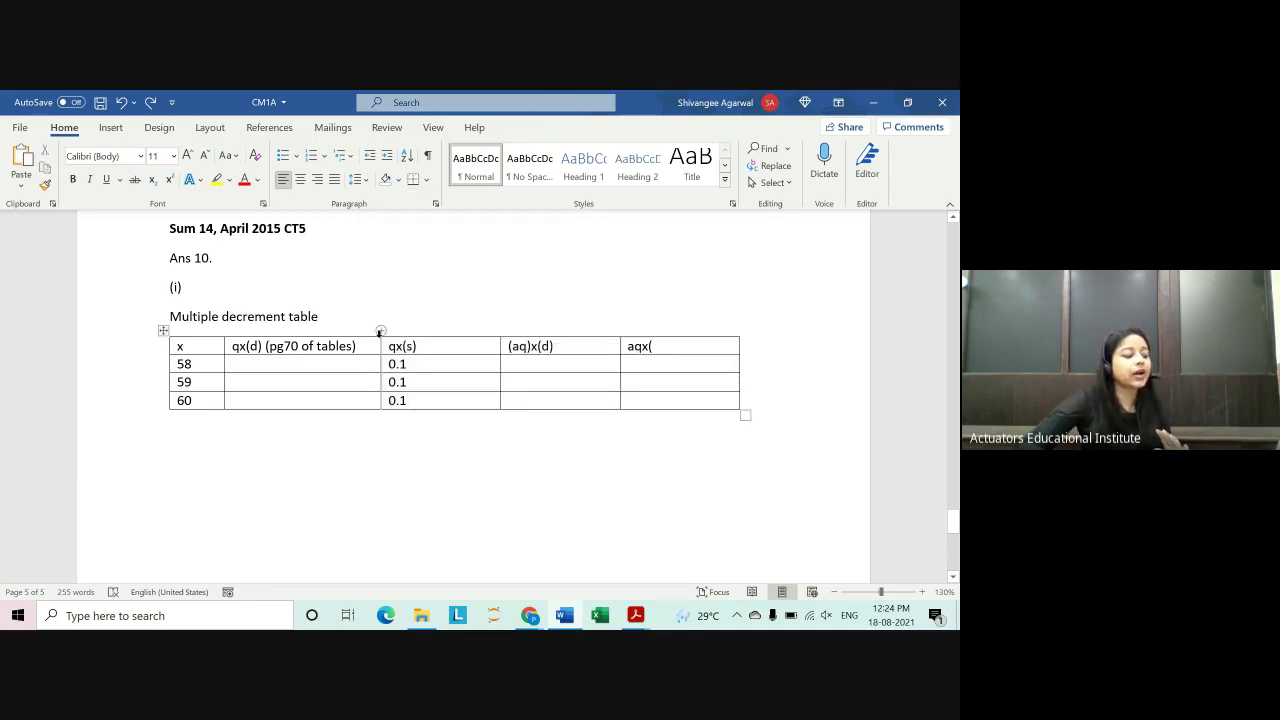
{"action": "left_click_drag", "start_coordinate": [380, 345], "coordinate": [362, 345]}
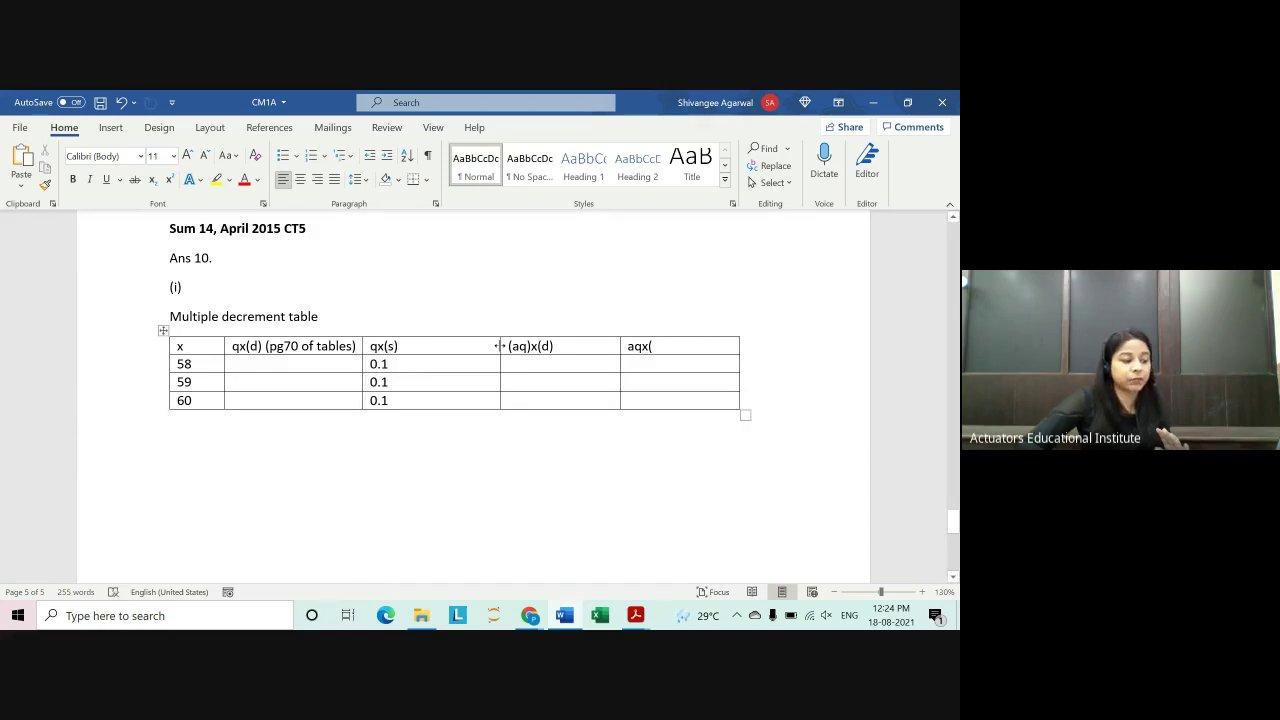
{"action": "left_click_drag", "start_coordinate": [500, 346], "coordinate": [436, 346]}
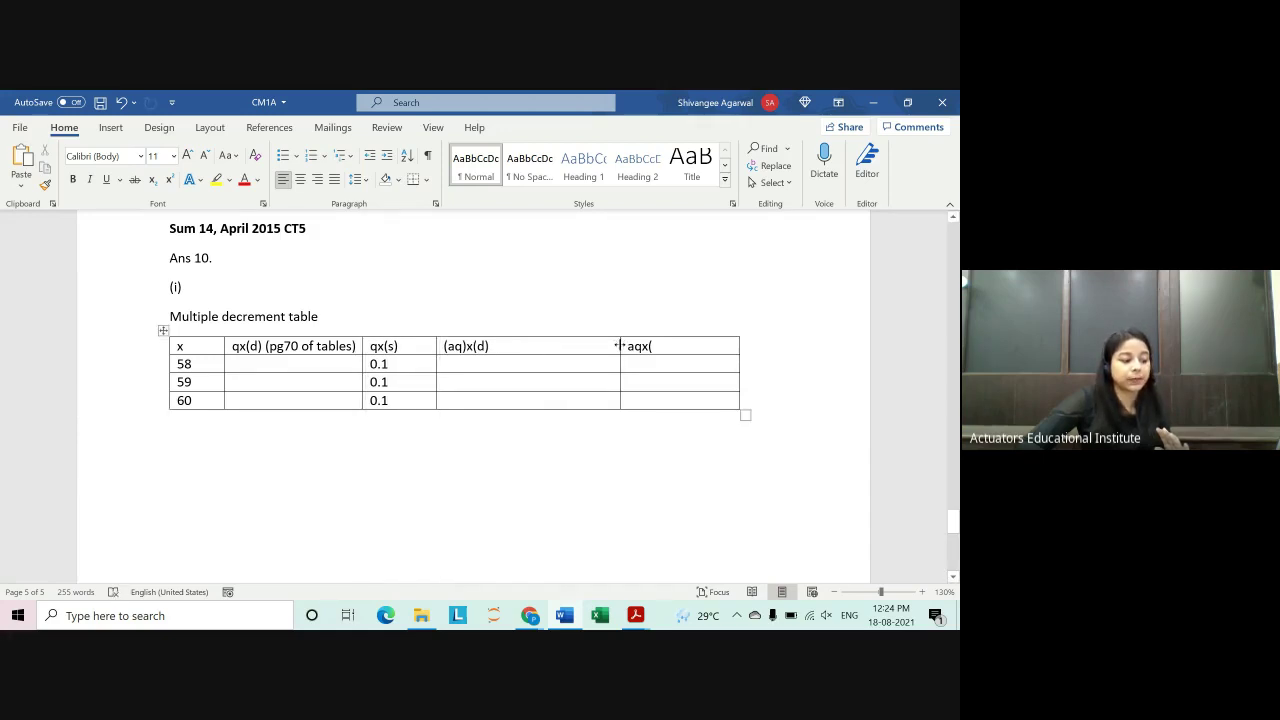
{"action": "left_click_drag", "start_coordinate": [620, 346], "coordinate": [520, 346]}
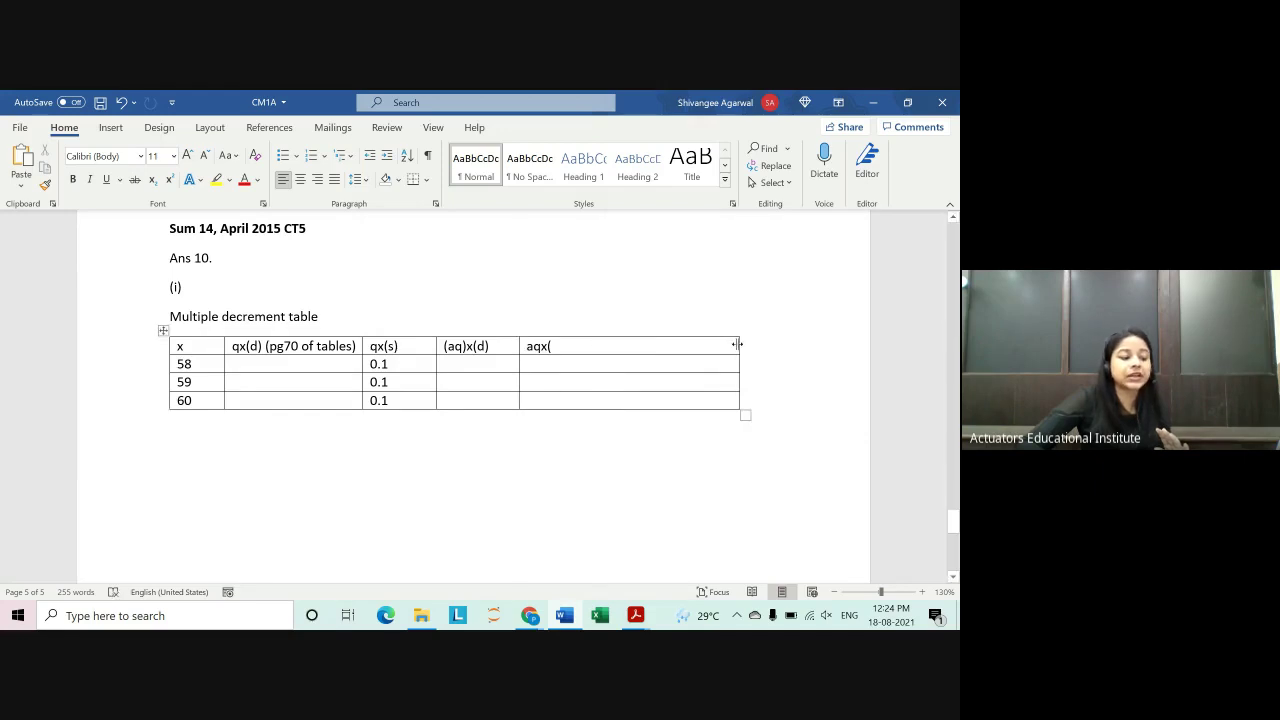
{"action": "left_click_drag", "start_coordinate": [736, 344], "coordinate": [611, 344]}
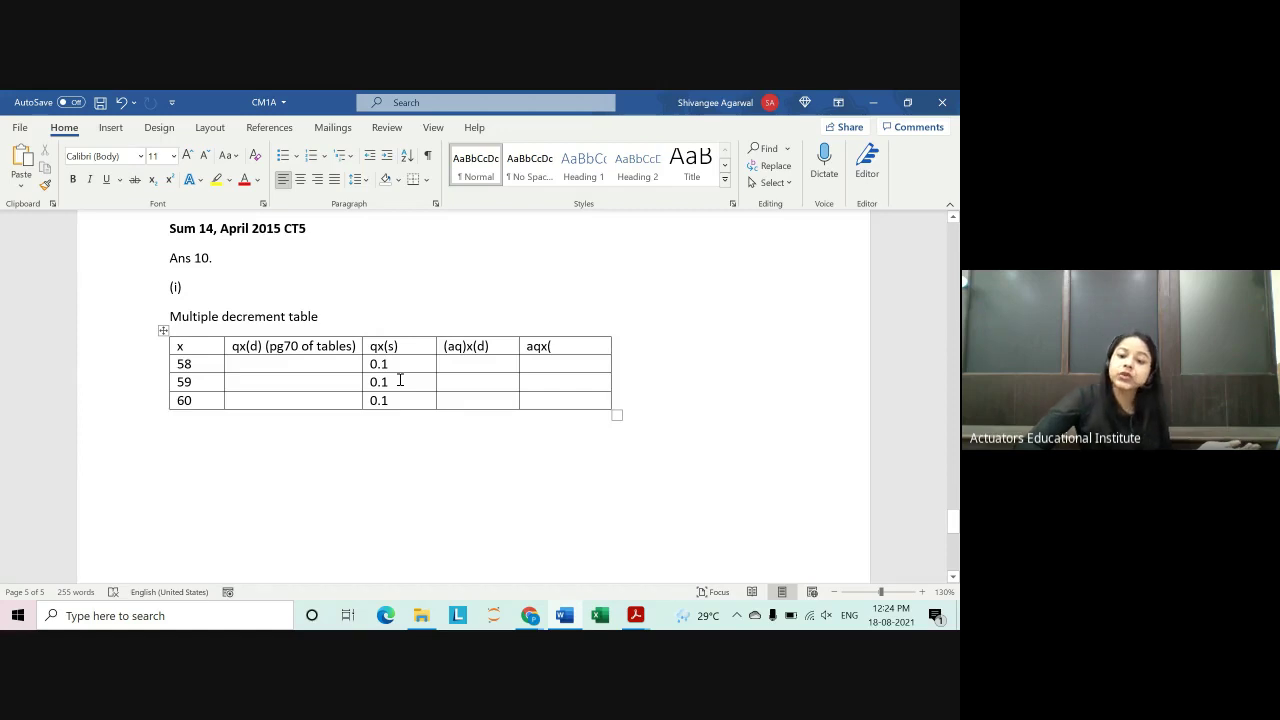
Step: Relabel the last column header as (aq) with a subscript x and a superscript s
{"action": "key", "text": "BackSpace"}
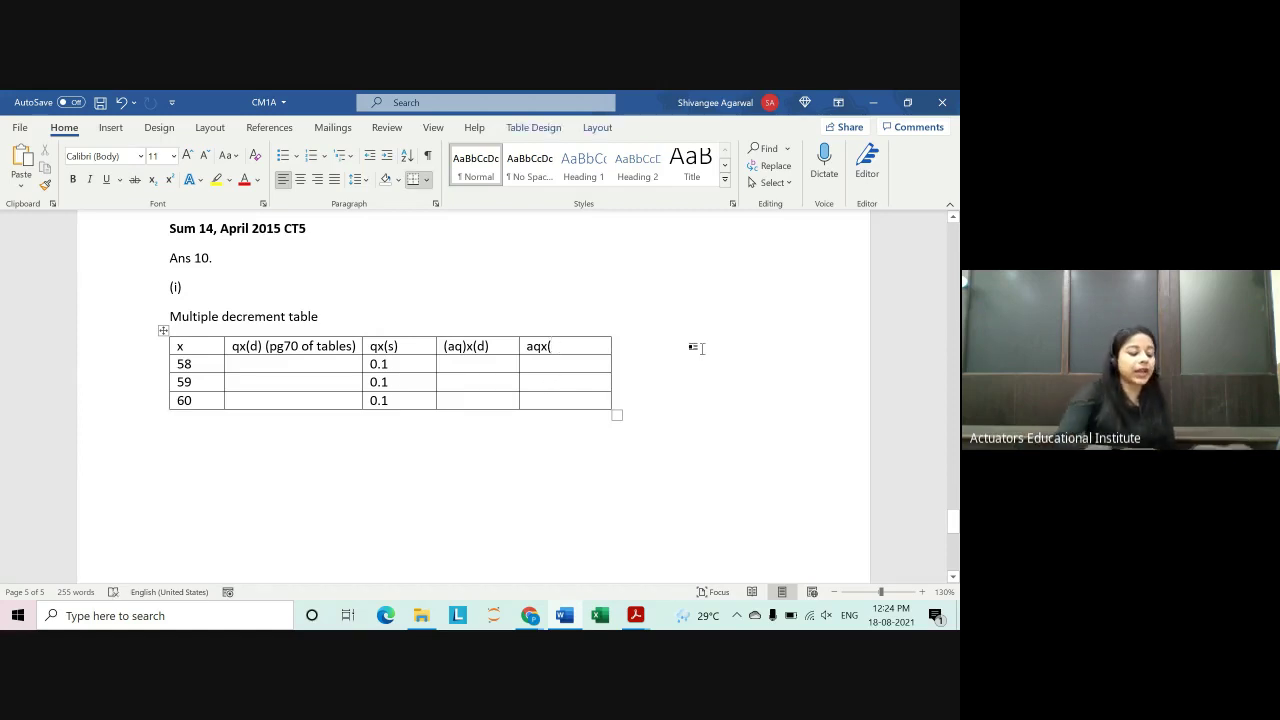
{"action": "key", "text": "BackSpace"}
{"action": "key", "text": "BackSpace"}
{"action": "key", "text": "BackSpace"}
{"action": "type", "text": "("}
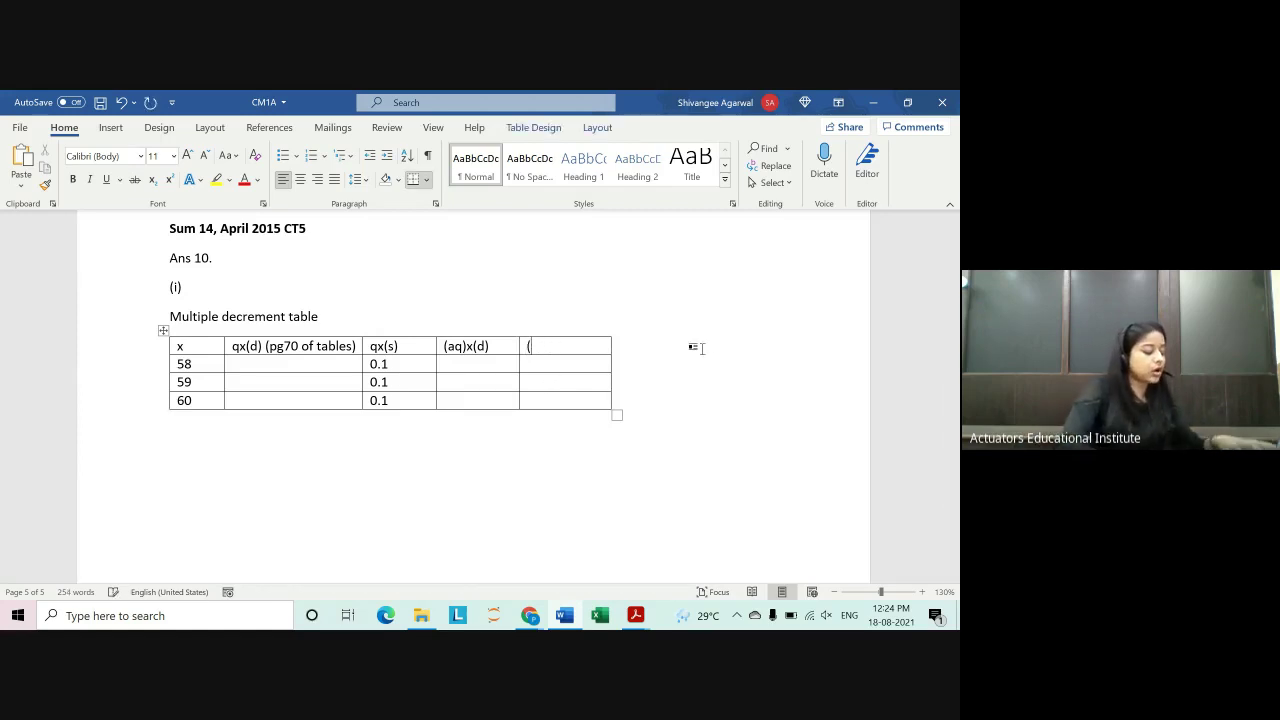
{"action": "type", "text": "aq)"}
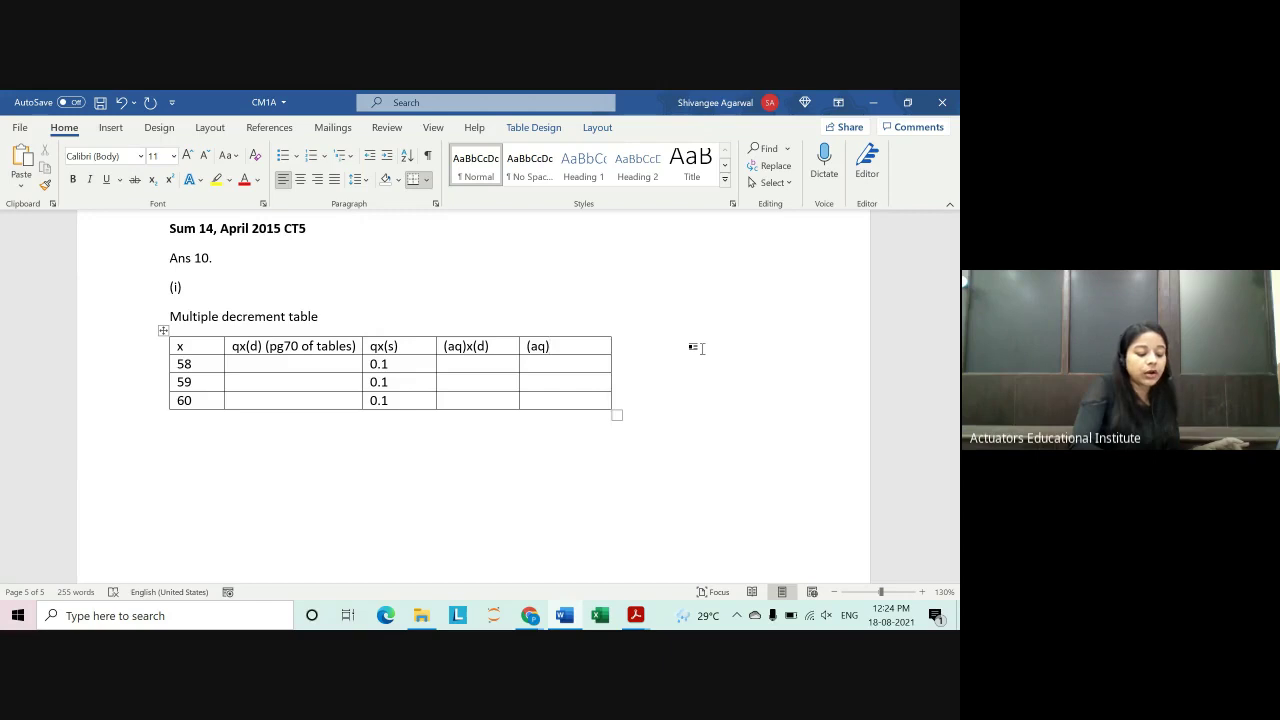
{"action": "key", "text": "ctrl+equal"}
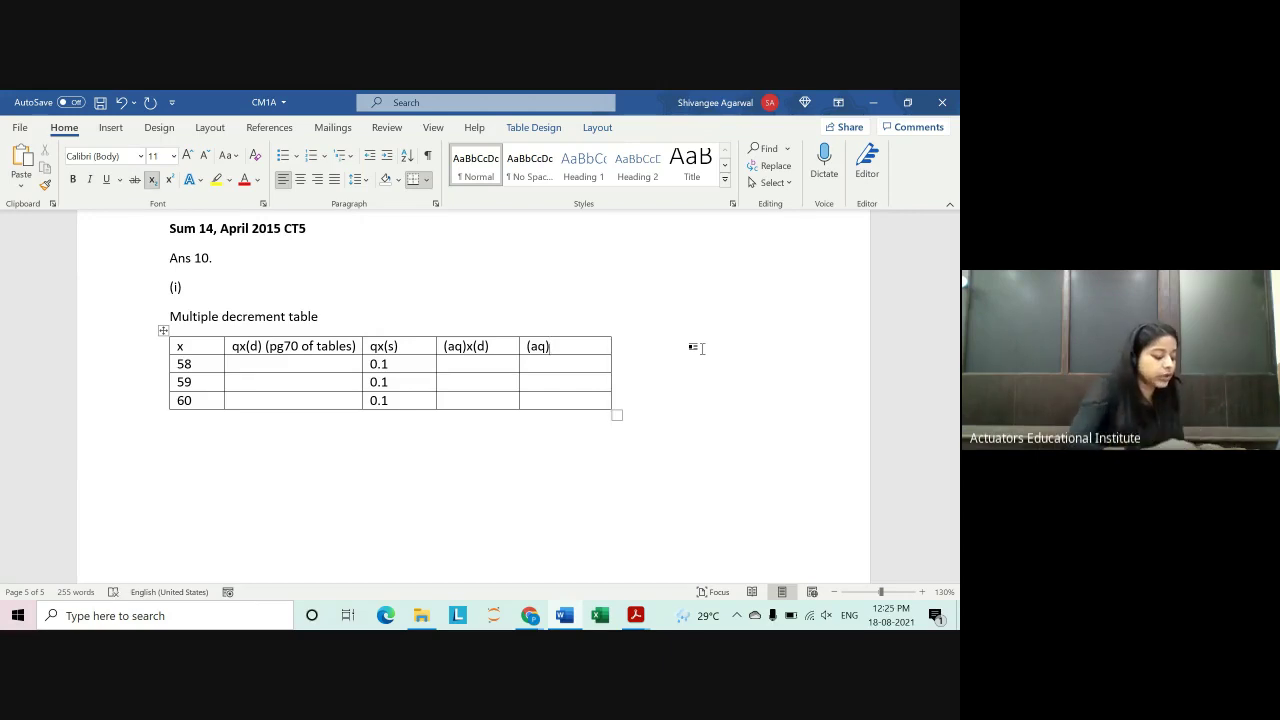
{"action": "type", "text": "x"}
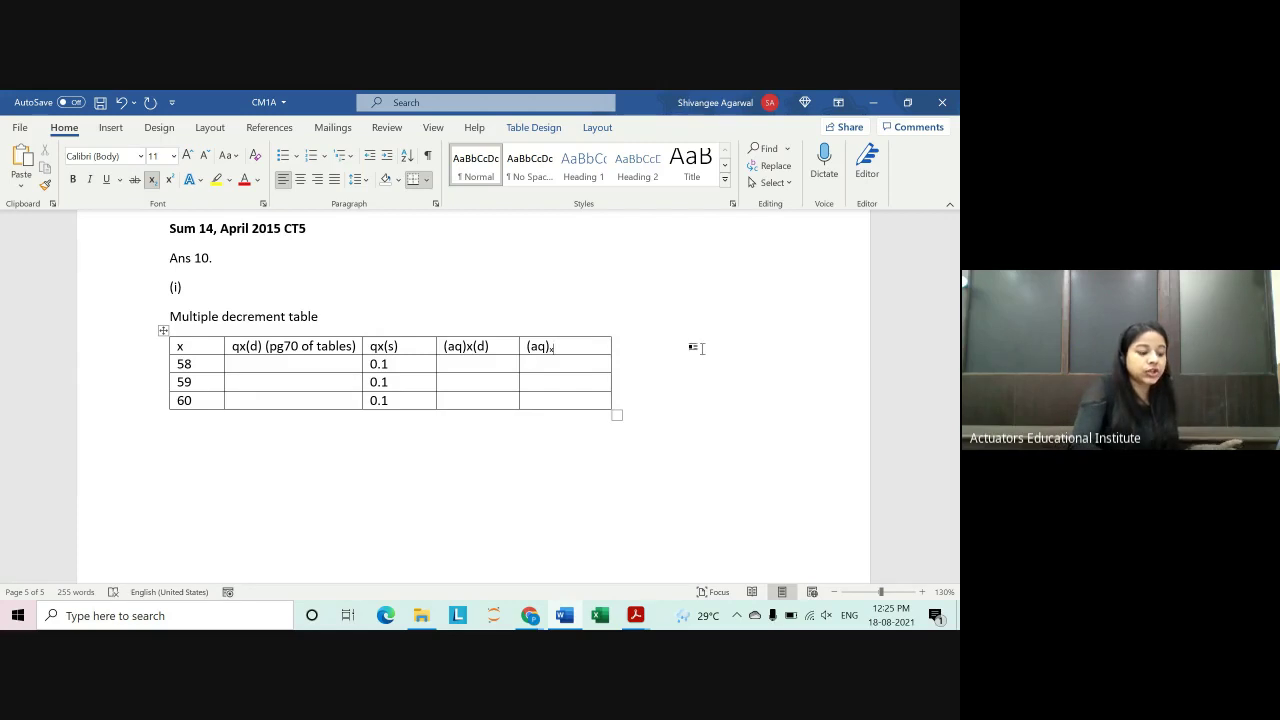
{"action": "key", "text": "ctrl+shift+equal"}
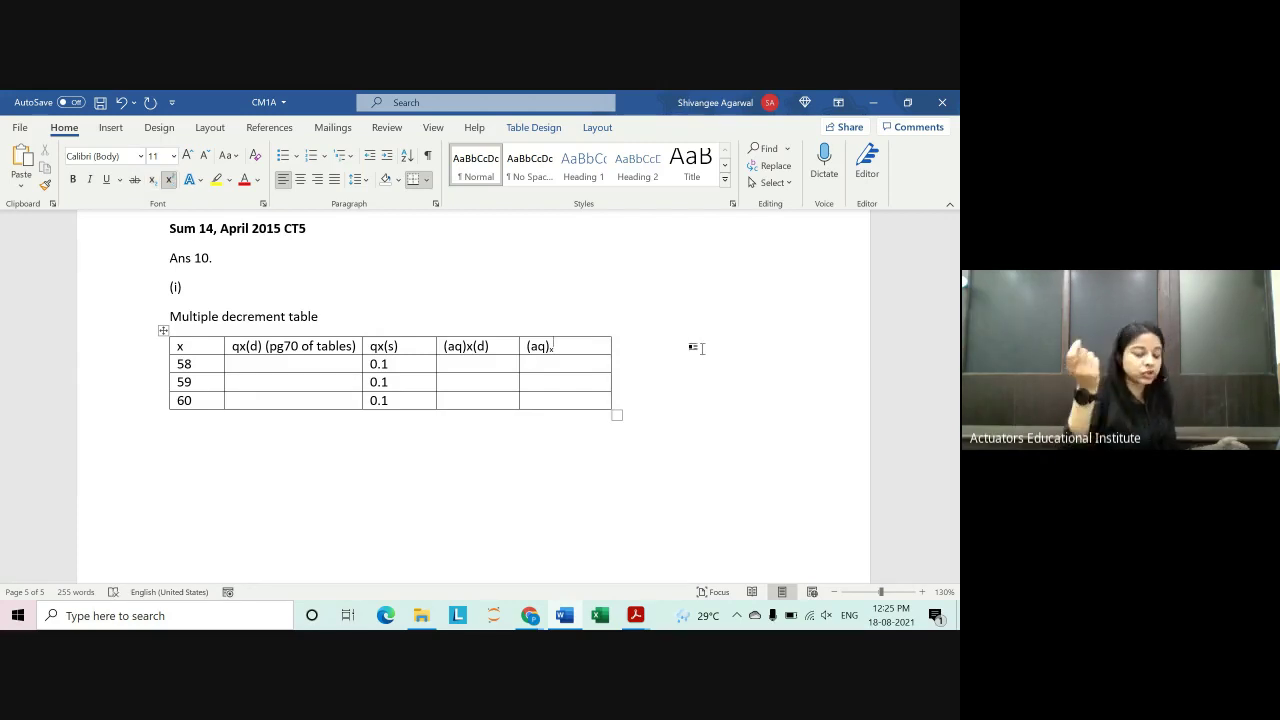
{"action": "type", "text": "s"}
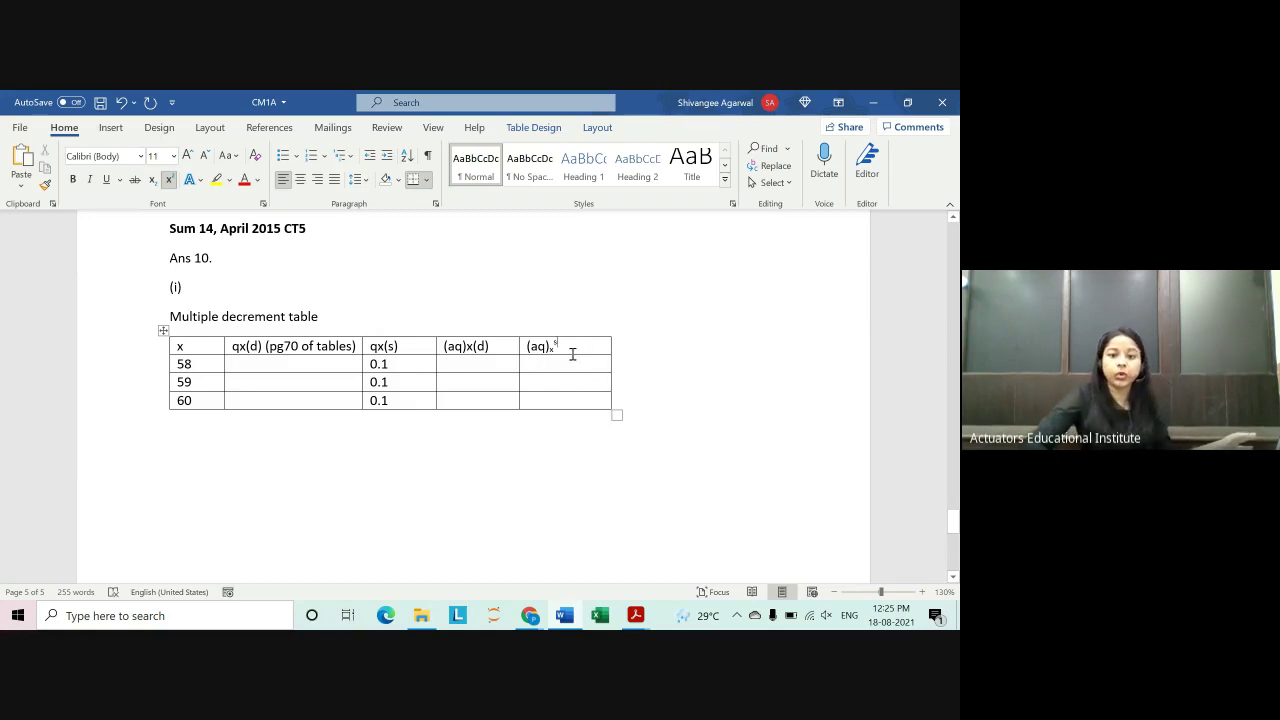
Step: Widen the (aq)x(d) column slightly and select the empty qx(d) cells for rows 58–60
{"action": "left_click", "coordinate": [503, 363]}
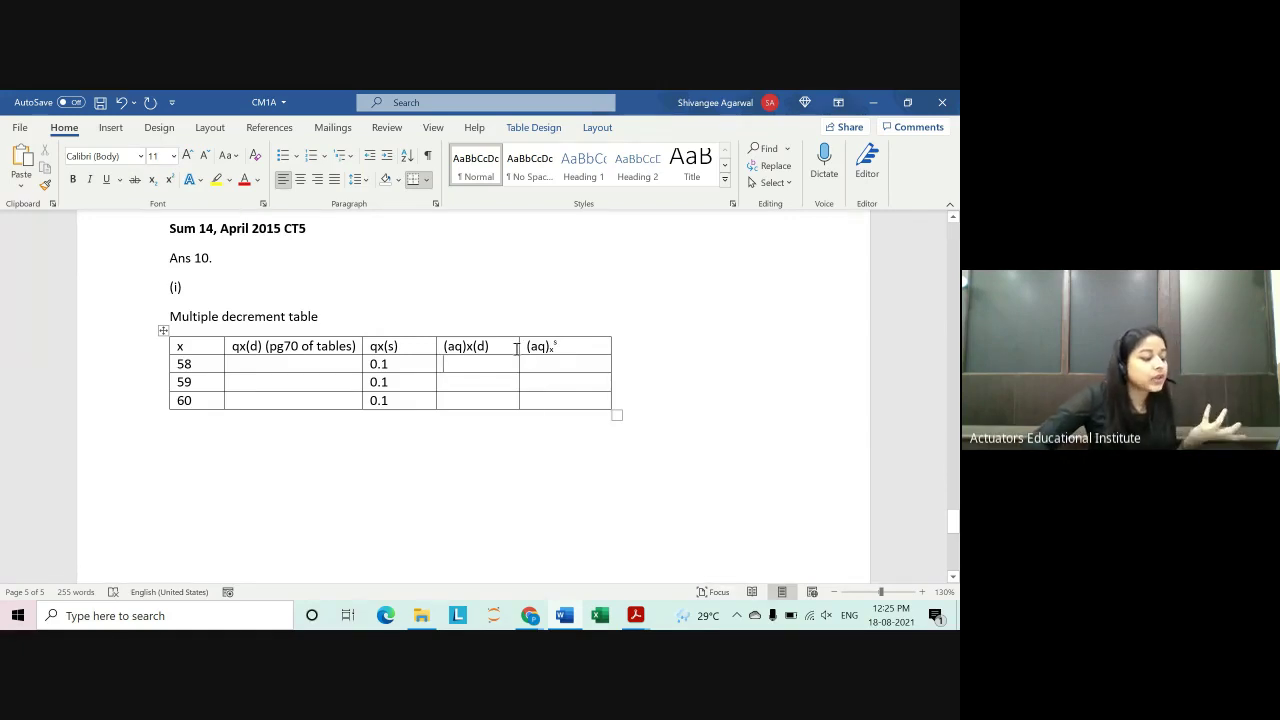
{"action": "left_click_drag", "start_coordinate": [519, 342], "coordinate": [528, 345]}
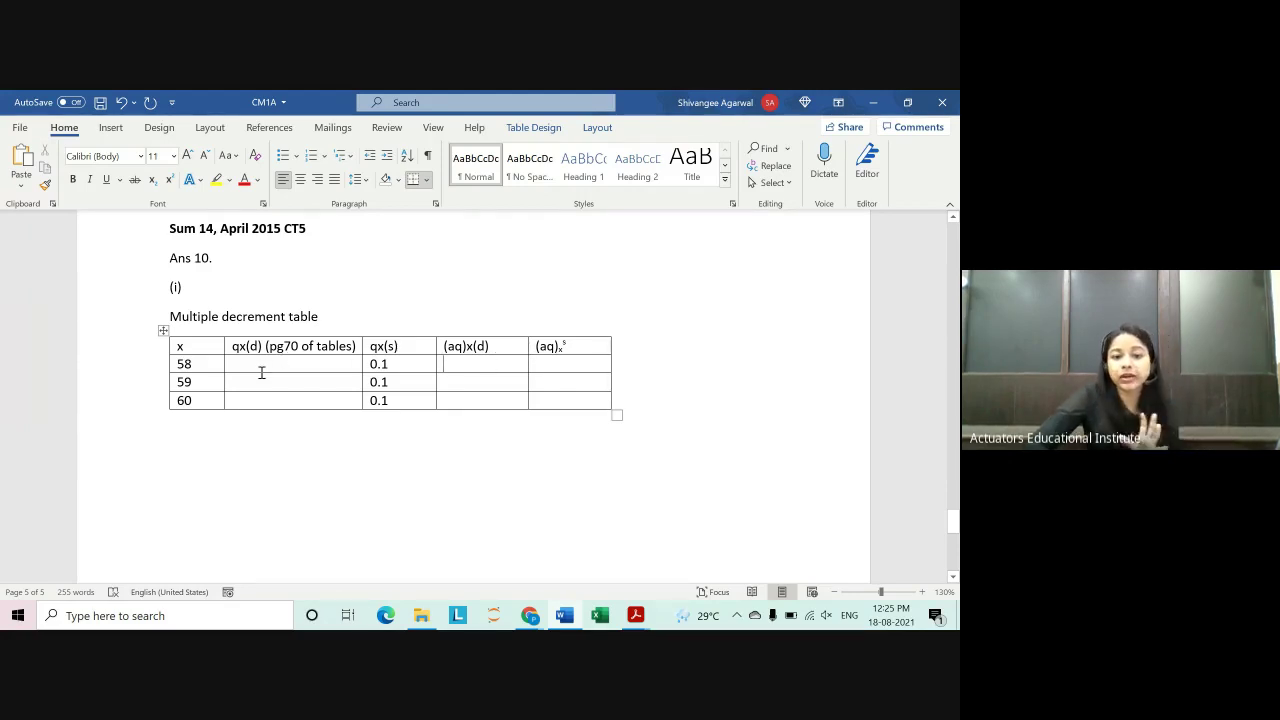
{"action": "left_click_drag", "start_coordinate": [245, 366], "coordinate": [283, 402]}
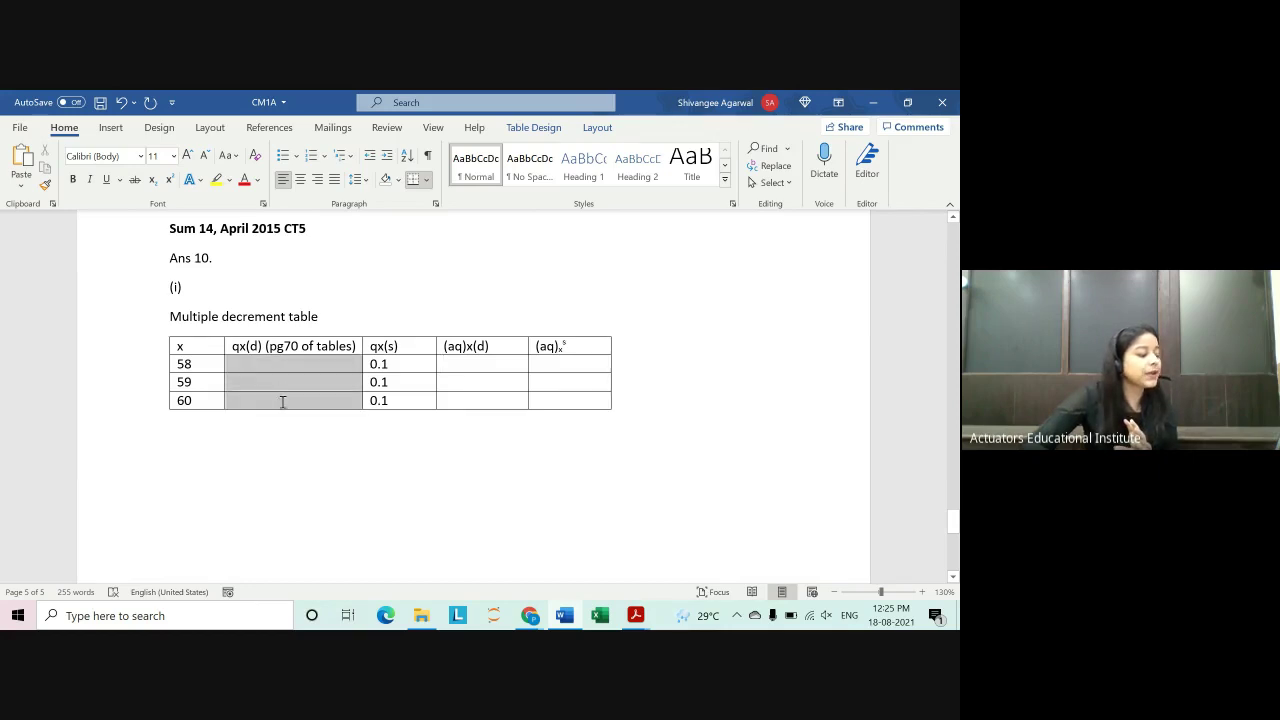
Step: Enter the qx(d) values 0.004677, 0.00699 and 0.0077 for ages 58 to 60
{"action": "left_click", "coordinate": [284, 365]}
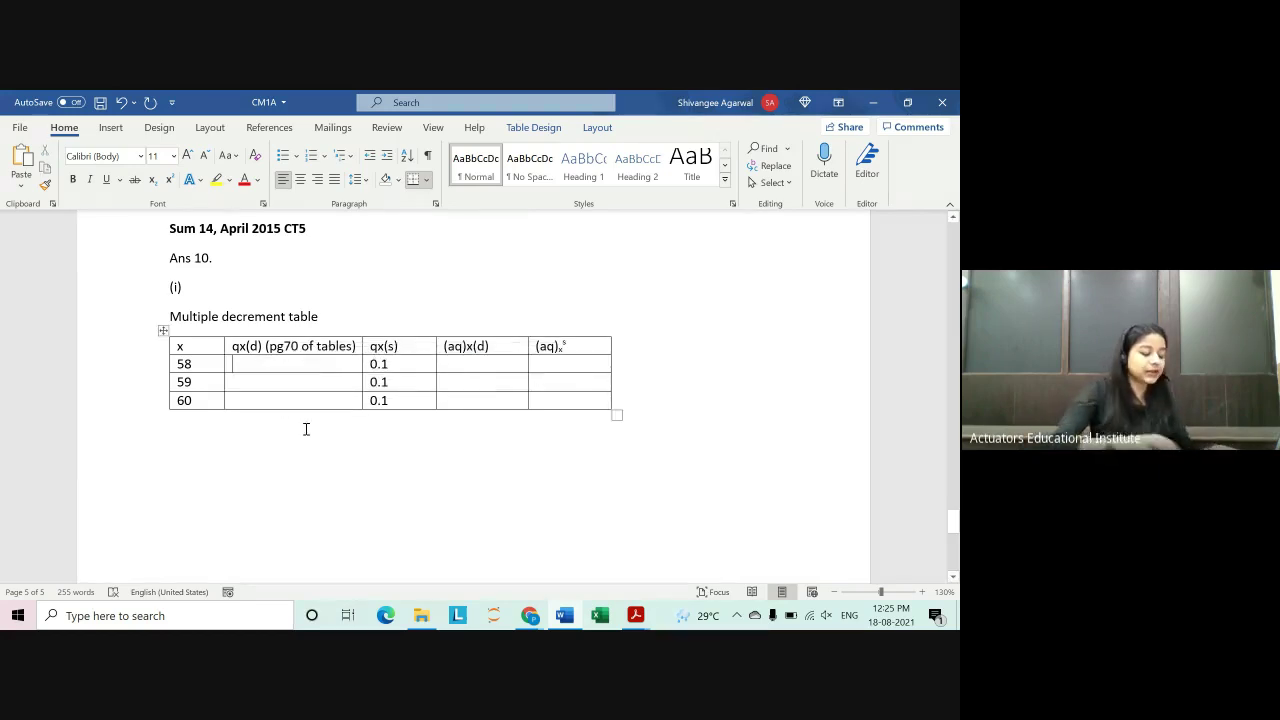
{"action": "type", "text": "0."}
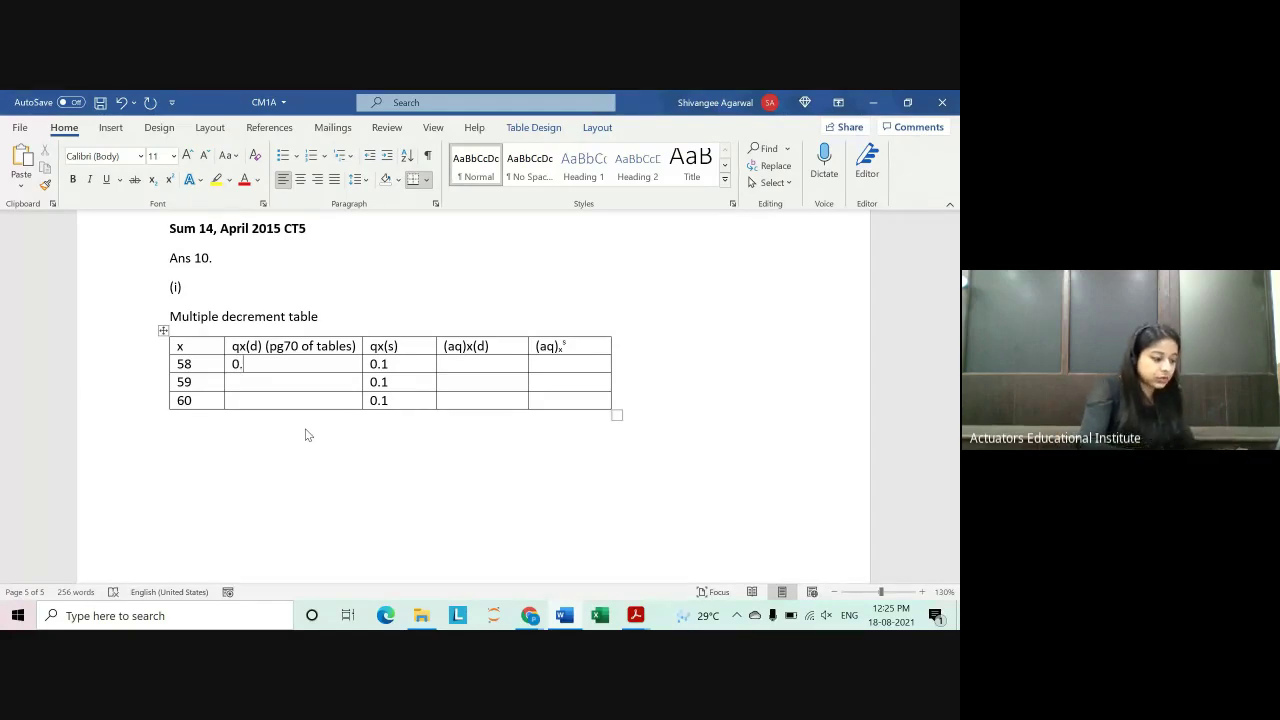
{"action": "type", "text": "004677"}
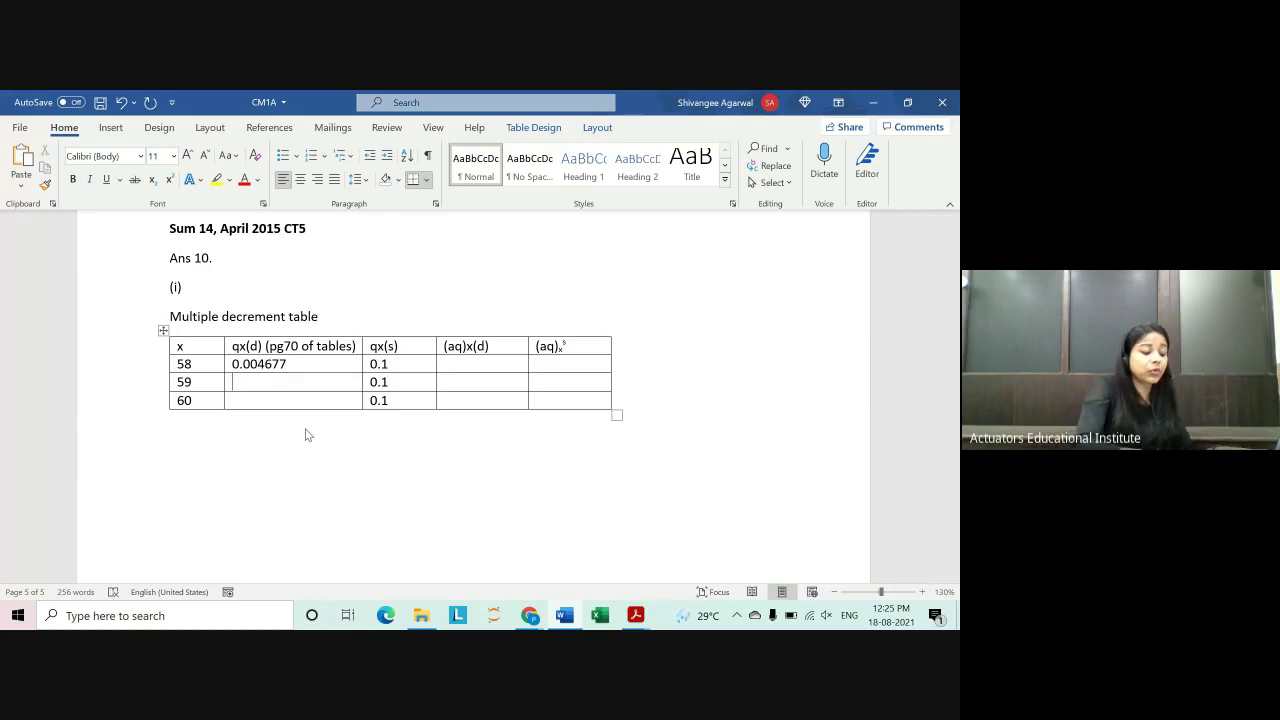
{"action": "type", "text": "0.00"}
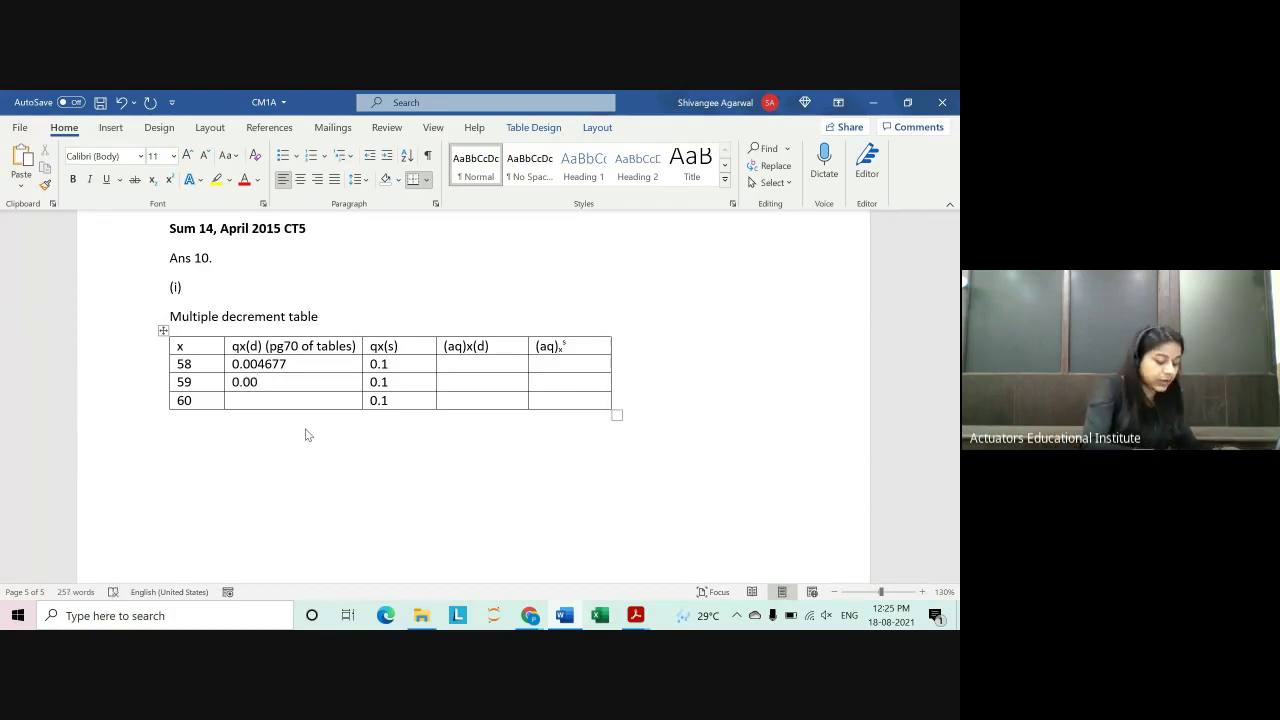
{"action": "type", "text": "699"}
{"action": "key", "text": "Return"}
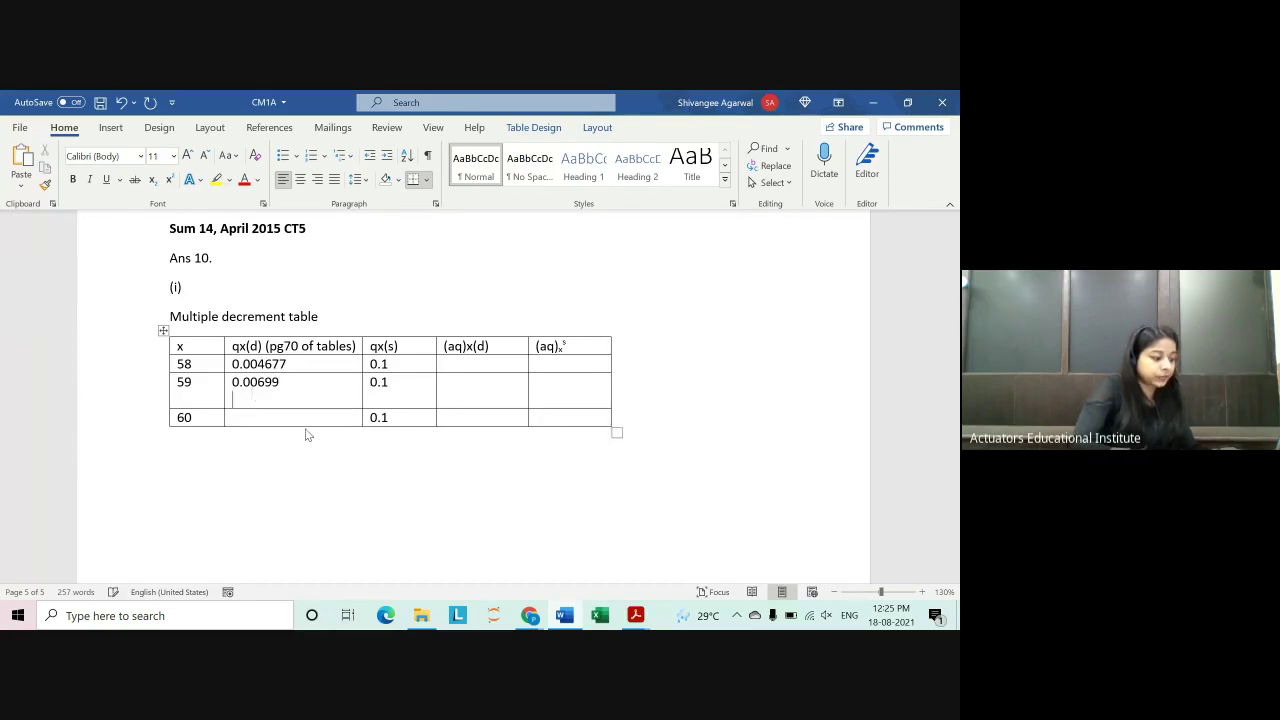
{"action": "key", "text": "BackSpace"}
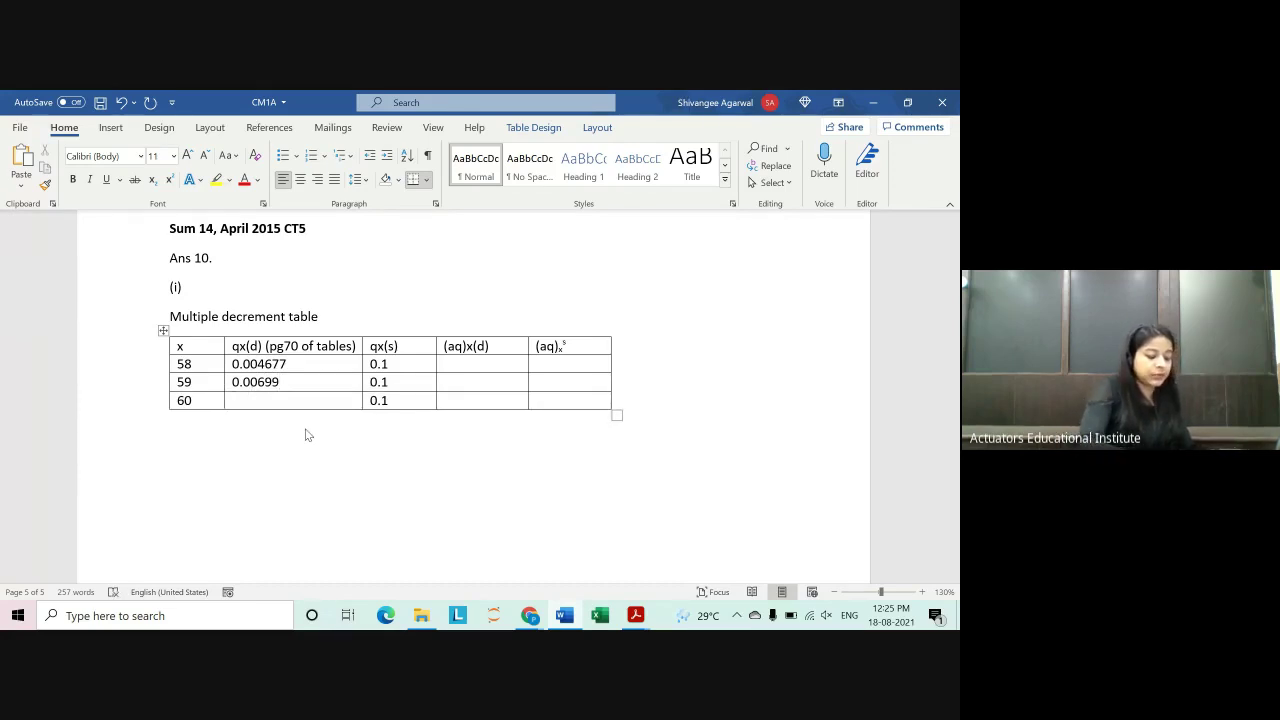
{"action": "type", "text": "0.00"}
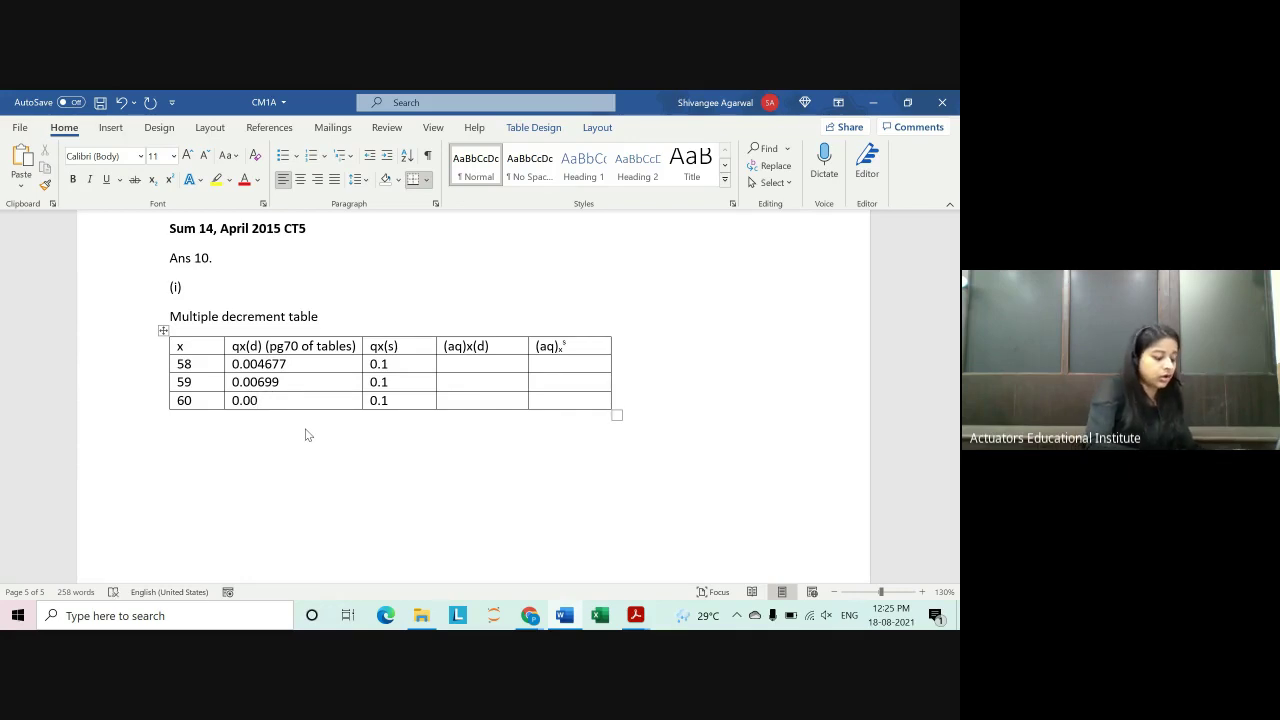
{"action": "type", "text": "77"}
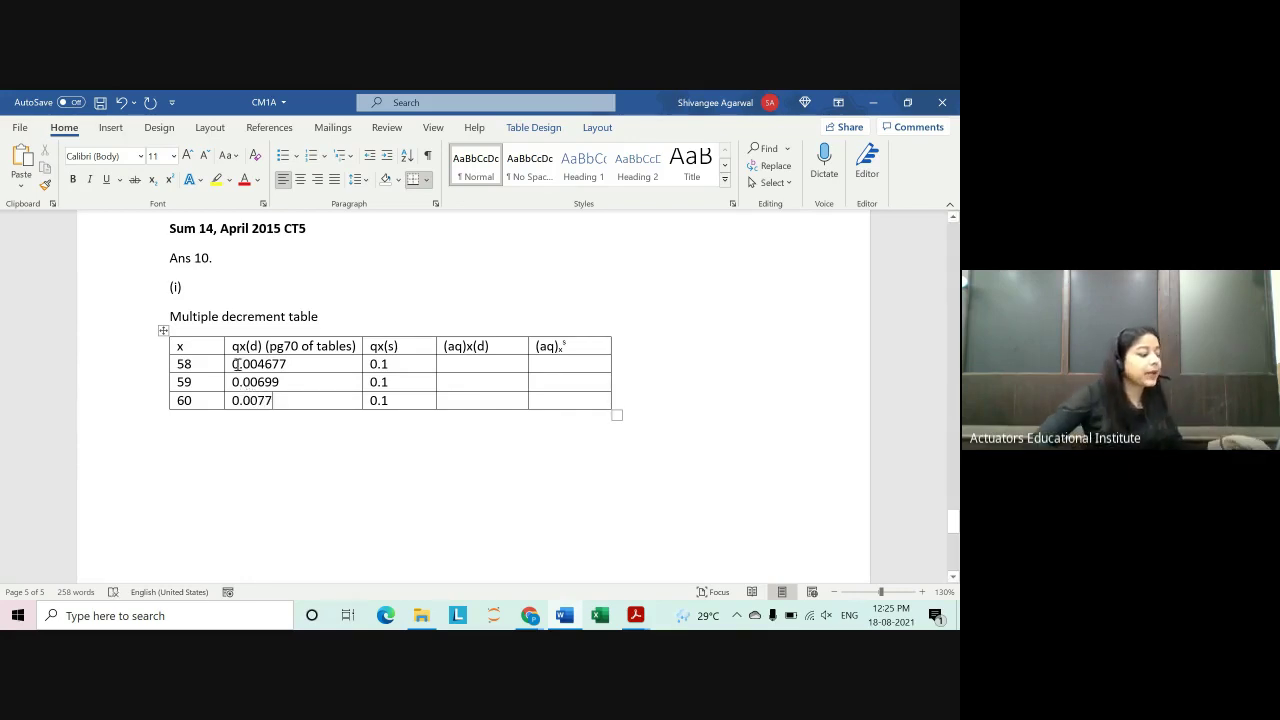
Step: Select the three qx(d) values for ages 58 to 60
{"action": "left_click_drag", "start_coordinate": [237, 364], "coordinate": [275, 416]}
{"action": "left_click", "coordinate": [283, 441]}
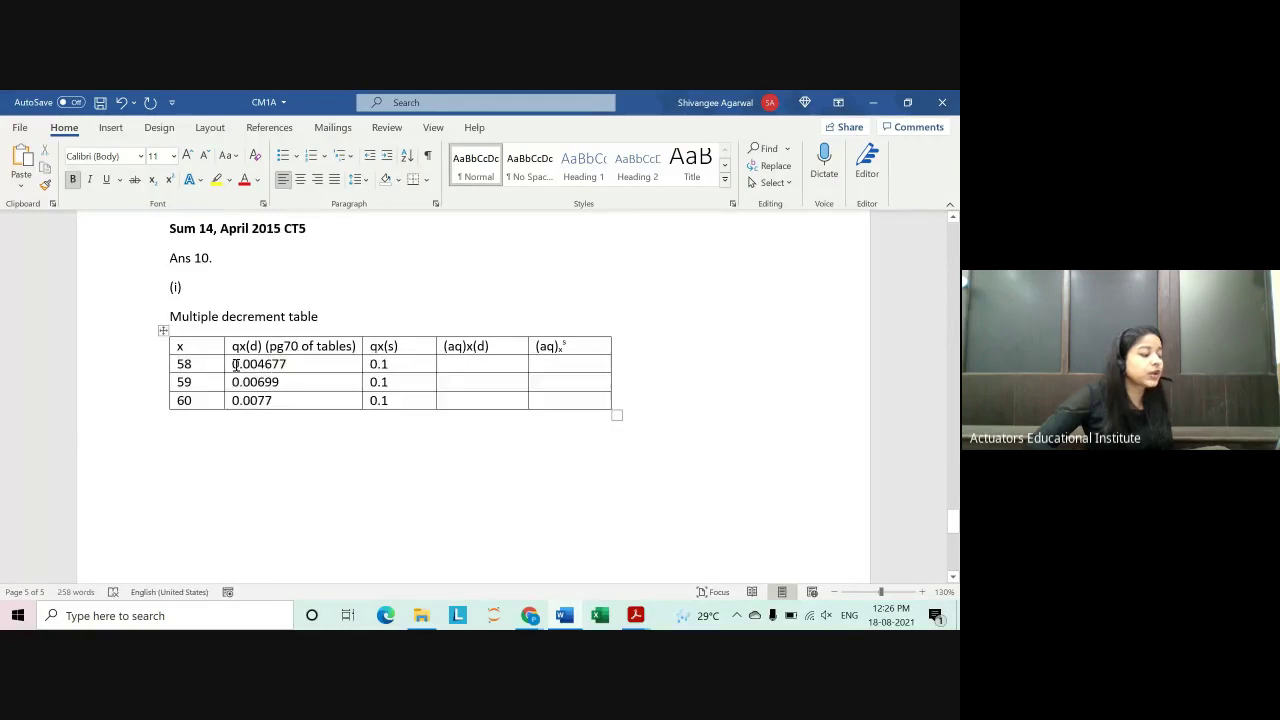
{"action": "left_click_drag", "start_coordinate": [235, 364], "coordinate": [256, 401]}
{"action": "left_click", "coordinate": [237, 360]}
Step: Paste the qx(d) values 0.004677, 0.00699 and 0.0077 into the (aq)x(d) column
{"action": "key", "text": "ctrl+c"}
{"action": "left_click", "coordinate": [484, 366]}
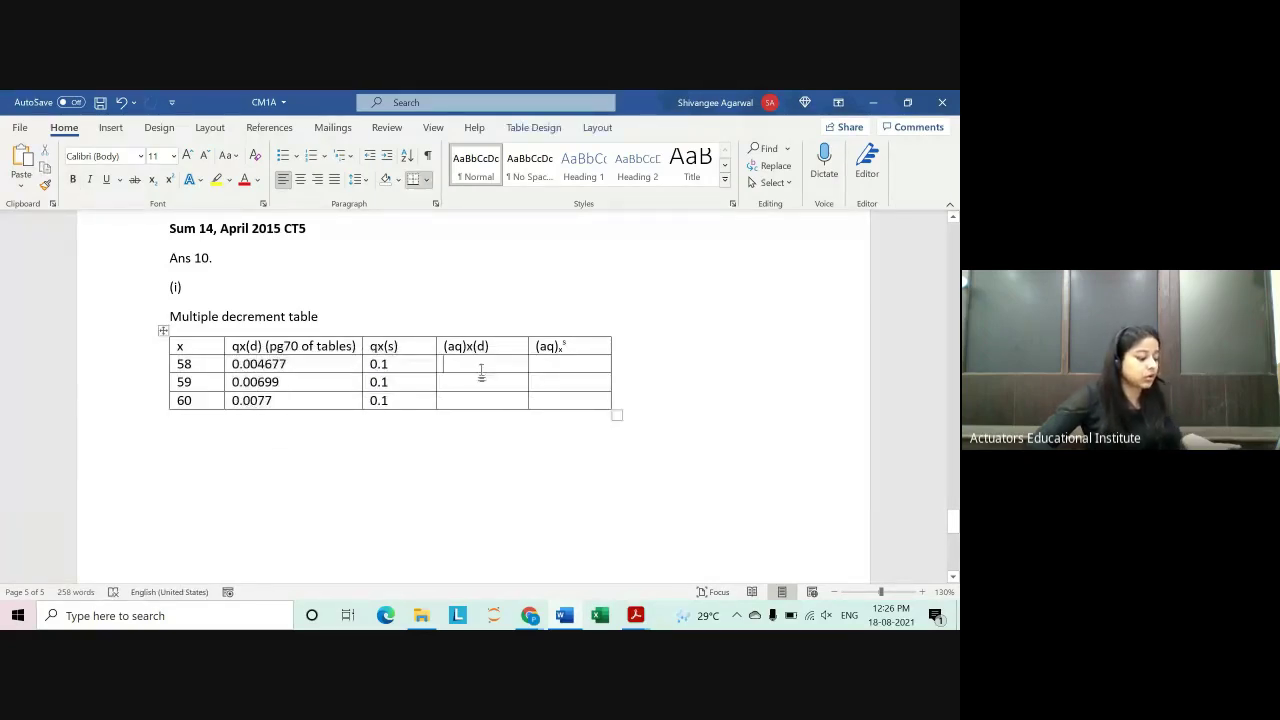
{"action": "key", "text": "ctrl+v"}
{"action": "left_click", "coordinate": [505, 446]}
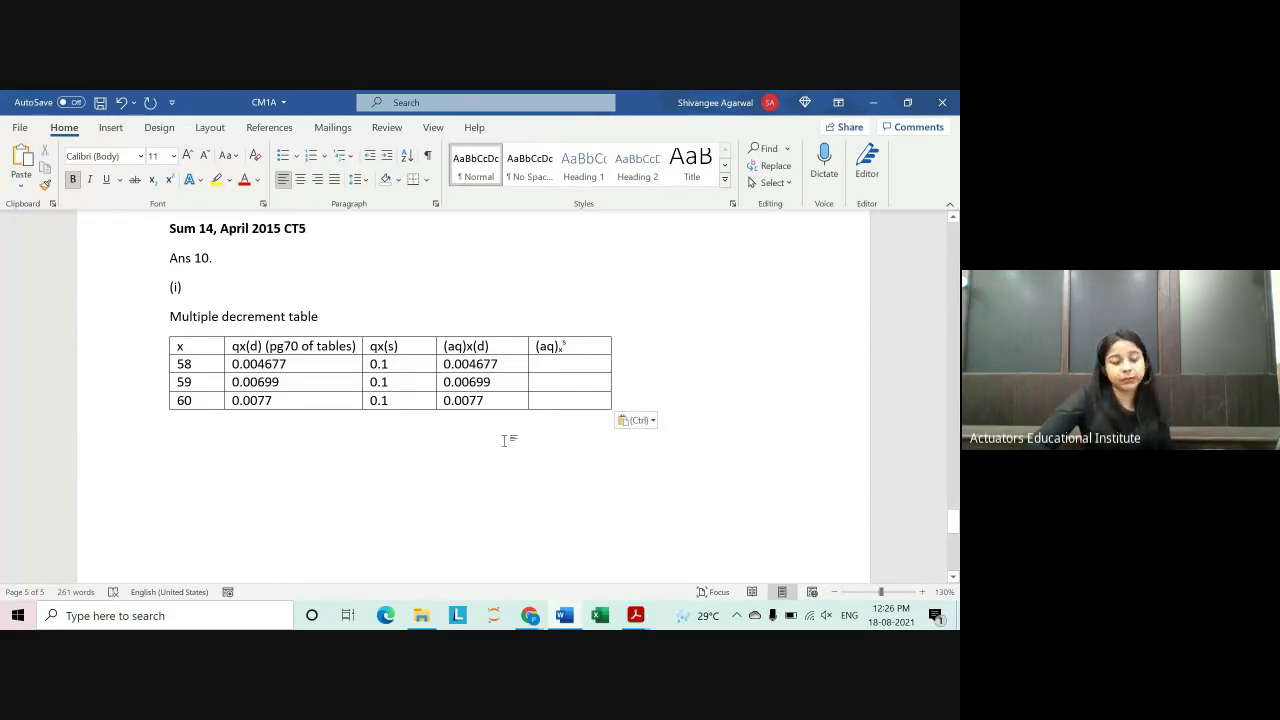
Step: Widen the last column and add '=' after its (aq)x^s header
{"action": "left_click", "coordinate": [558, 368]}
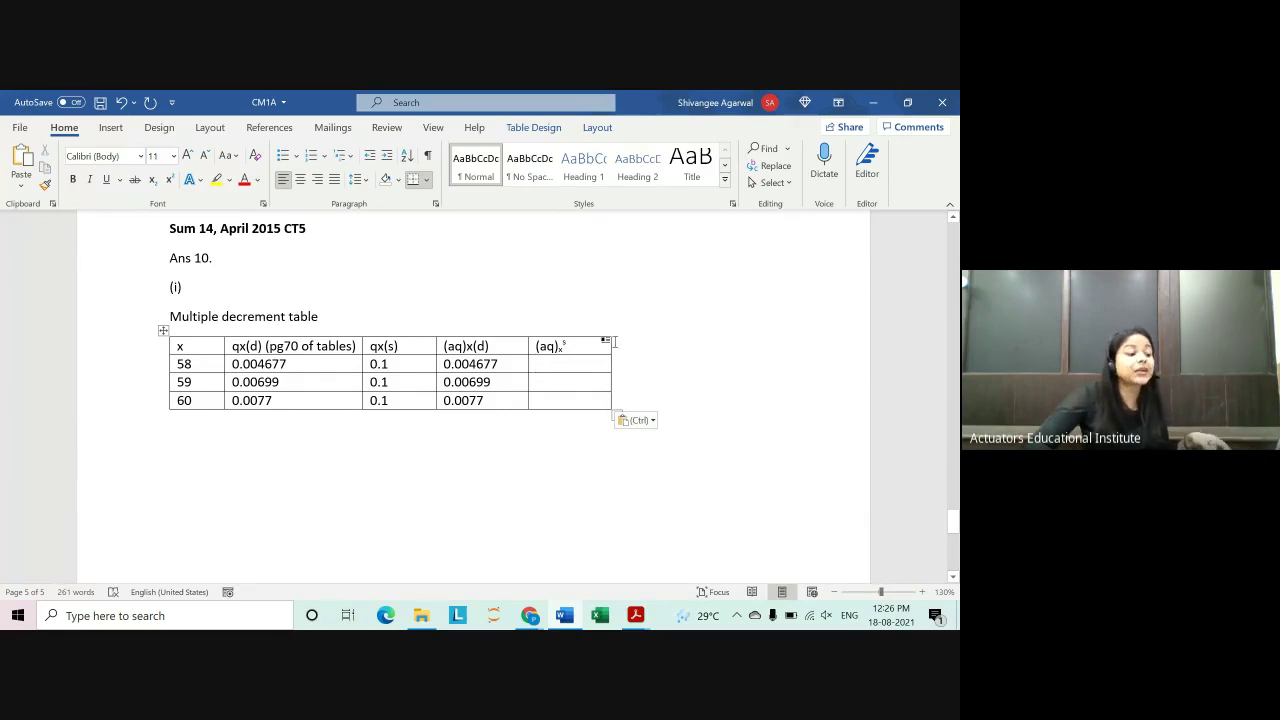
{"action": "left_click_drag", "start_coordinate": [611, 346], "coordinate": [657, 346]}
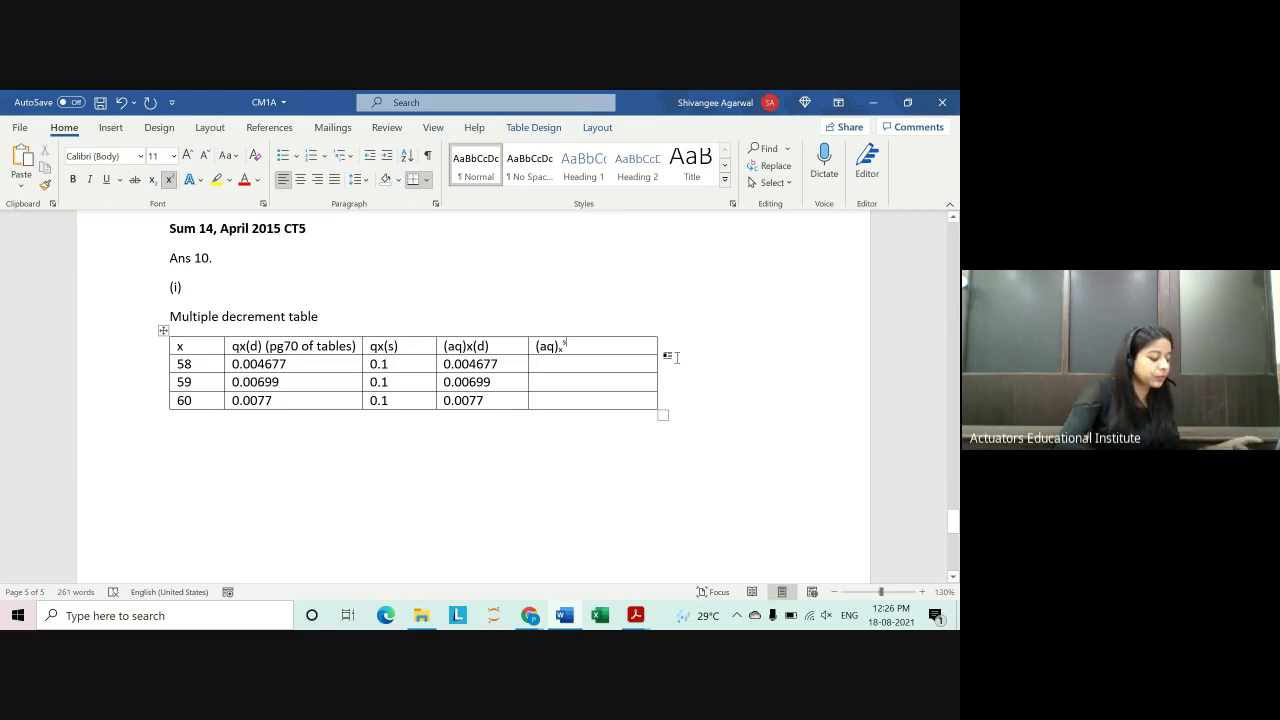
{"action": "key", "text": "ctrl+shift+equal"}
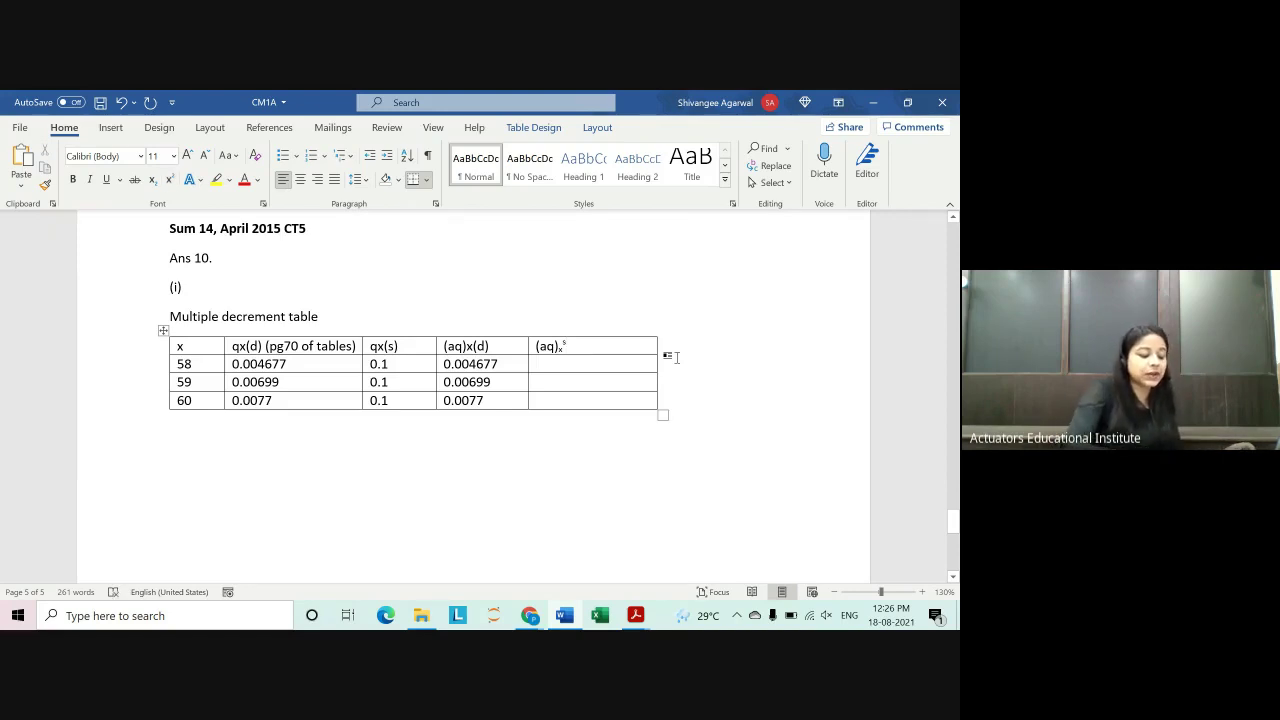
{"action": "type", "text": " ="}
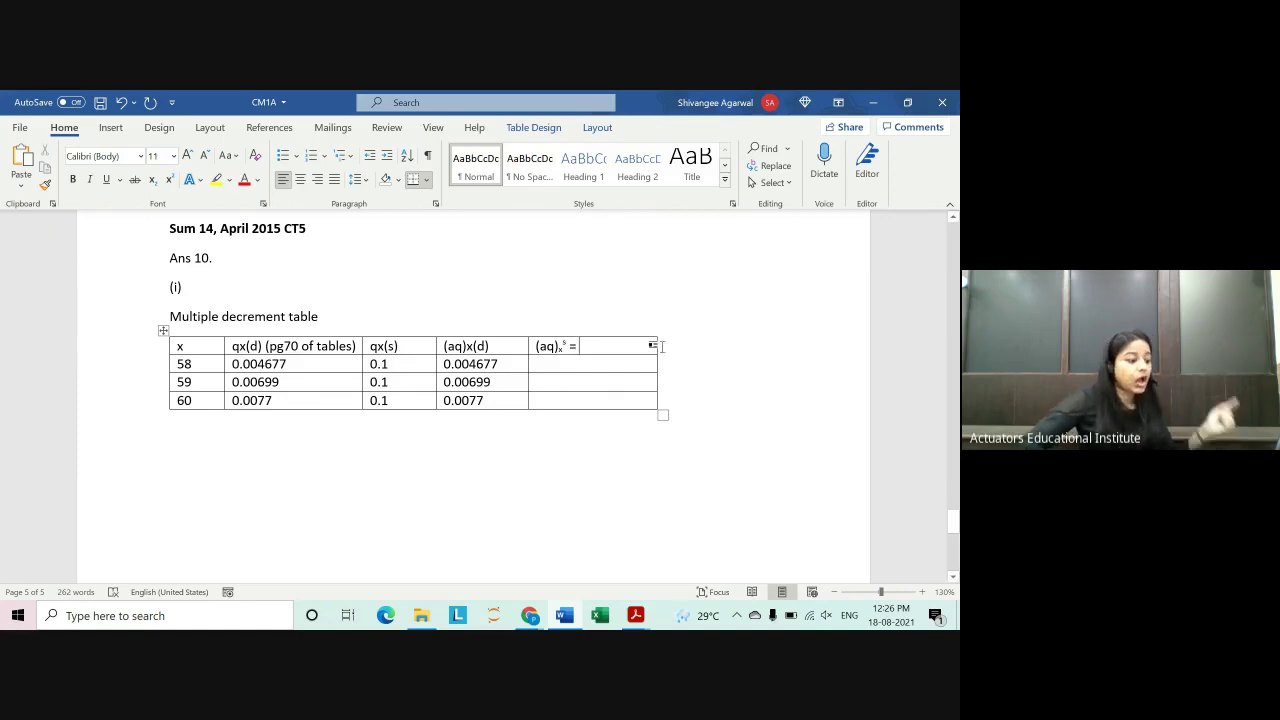
{"action": "left_click", "coordinate": [440, 365]}
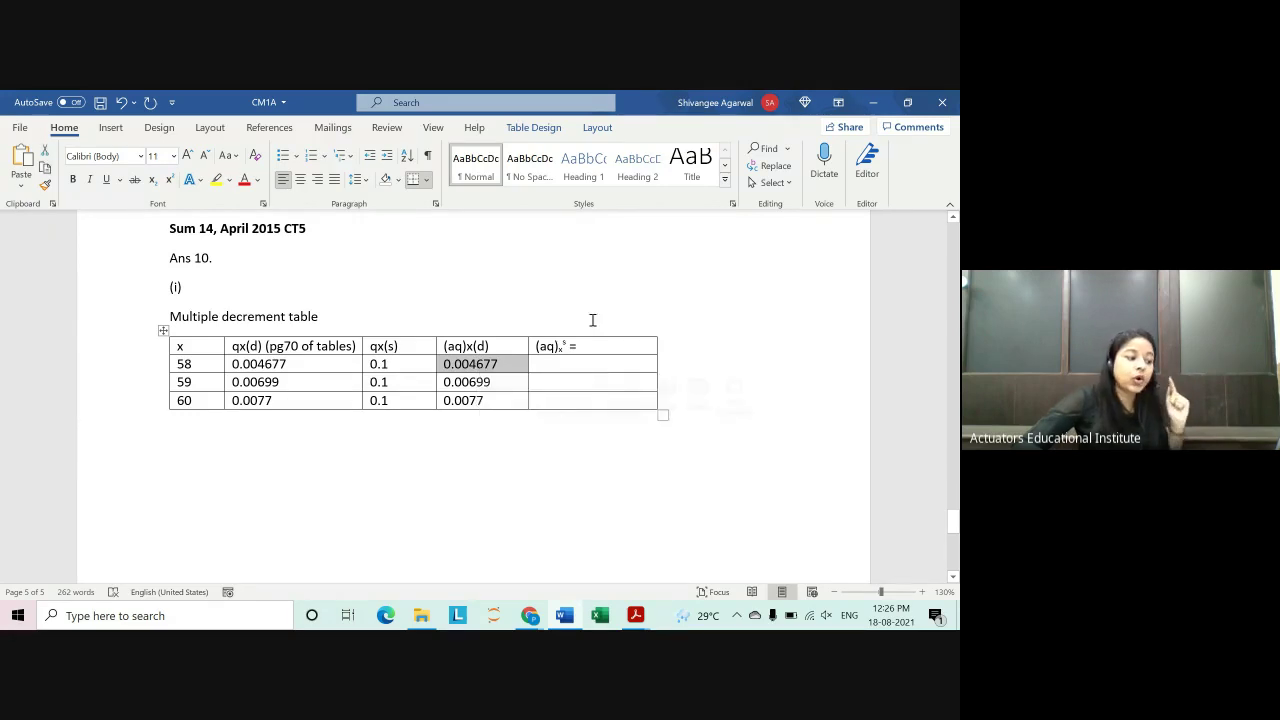
{"action": "left_click", "coordinate": [576, 487]}
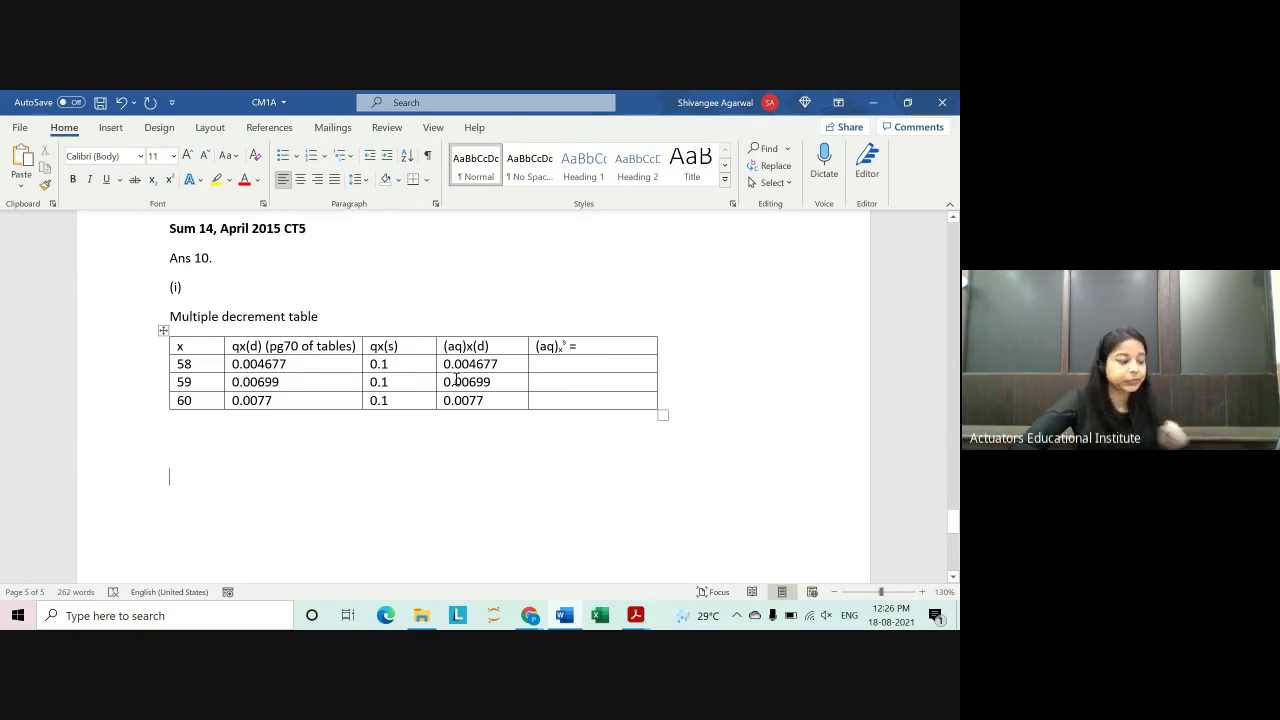
{"action": "left_click", "coordinate": [610, 343]}
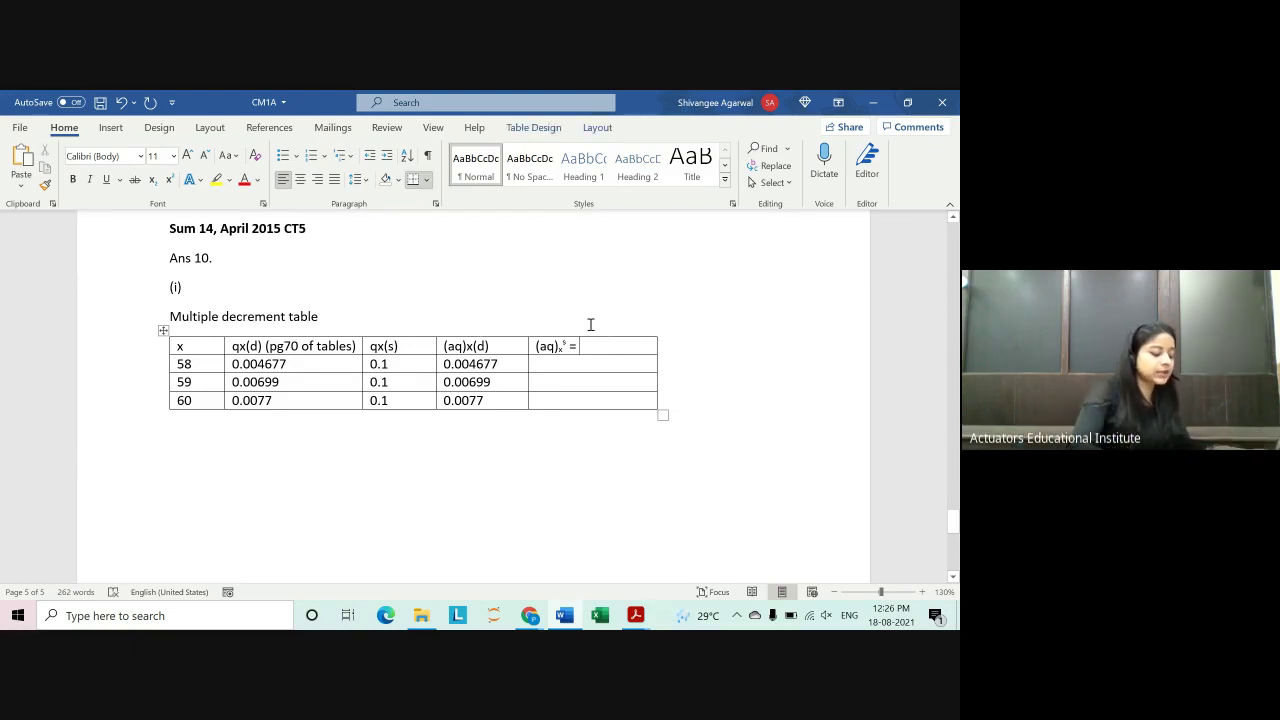
Step: Extend the last header to '(aq)x^s = 1- (aq)x(d)' and insert an empty column at the right
{"action": "type", "text": "1-"}
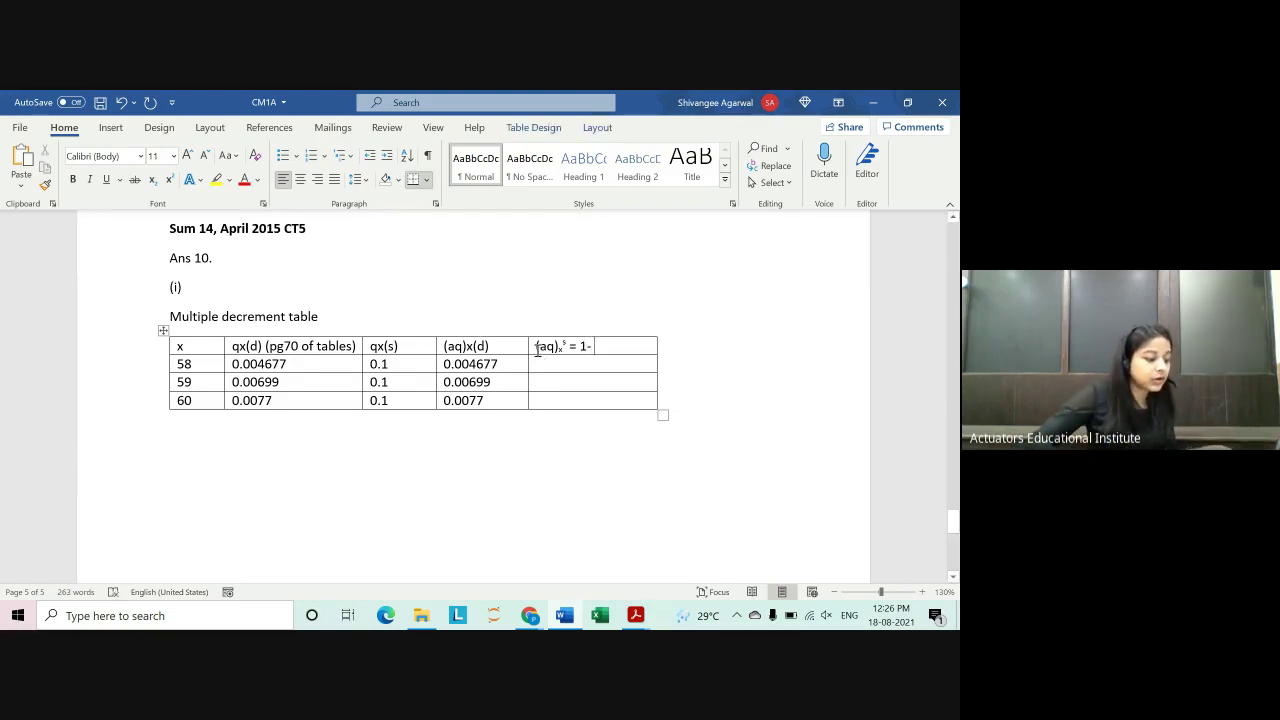
{"action": "left_click", "coordinate": [533, 347]}
{"action": "left_click_drag", "start_coordinate": [489, 346], "coordinate": [447, 347]}
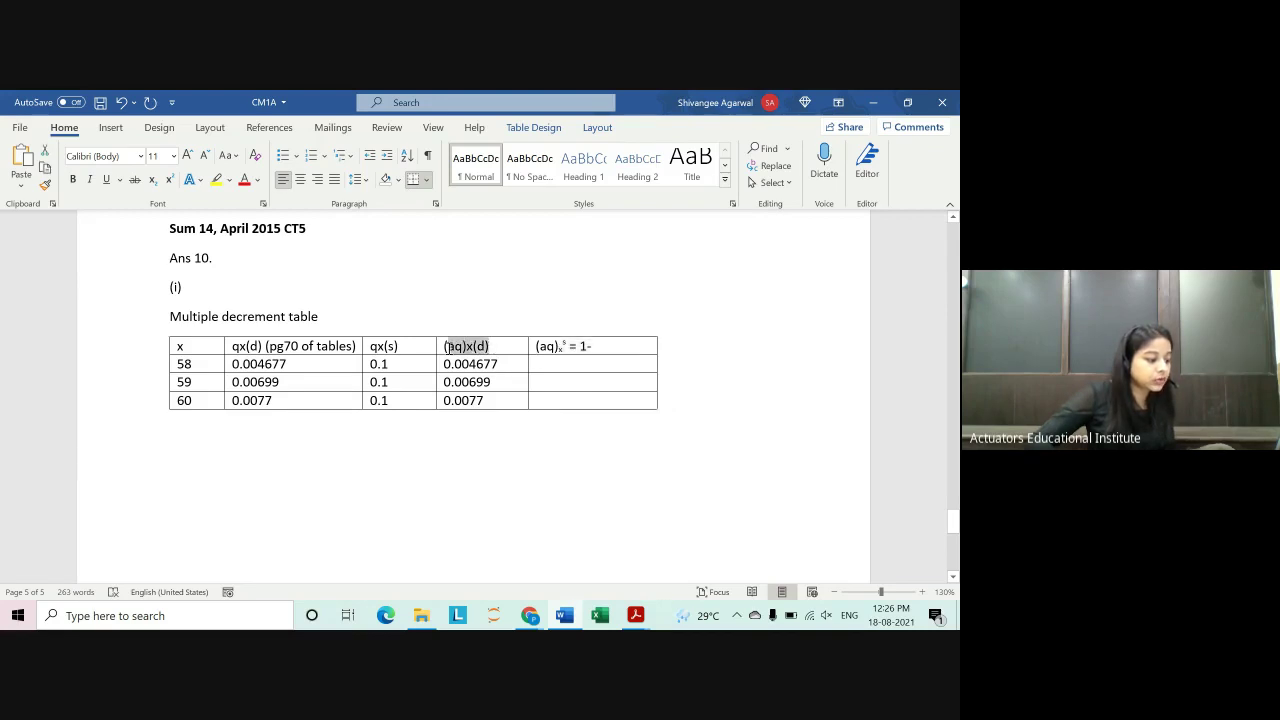
{"action": "left_click", "coordinate": [610, 347]}
{"action": "key", "text": "ctrl+v"}
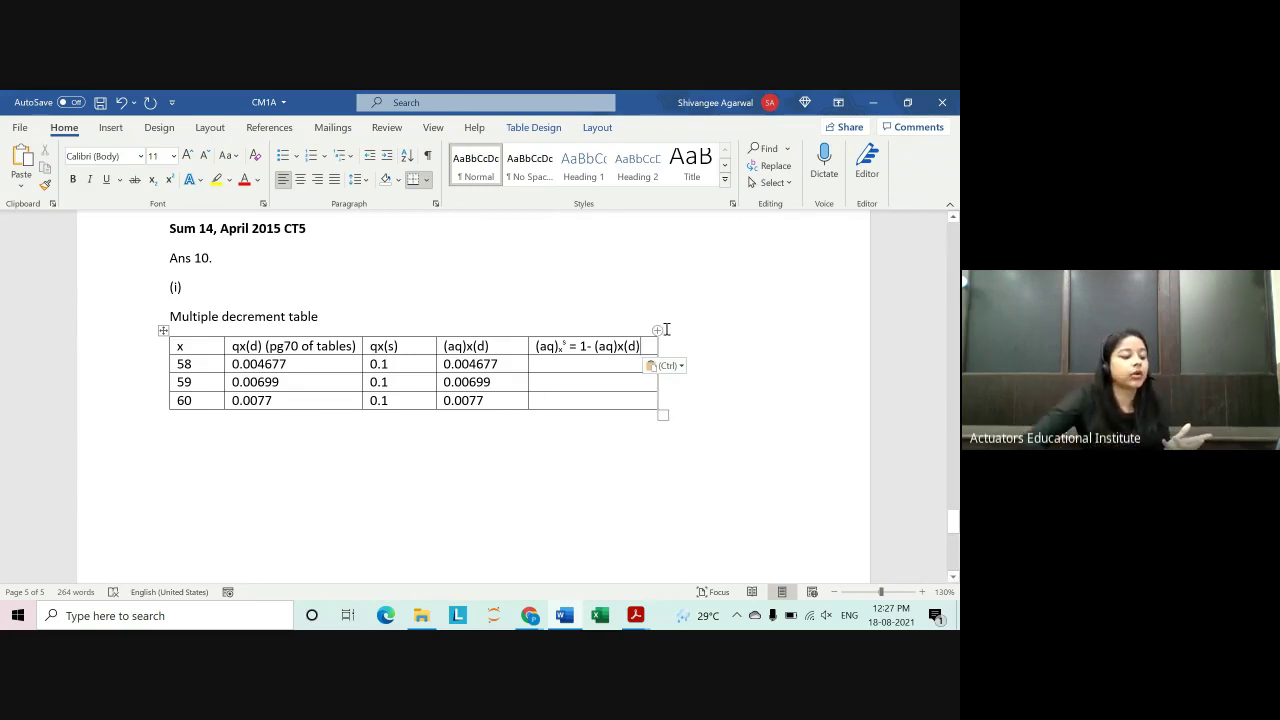
{"action": "left_click", "coordinate": [660, 333]}
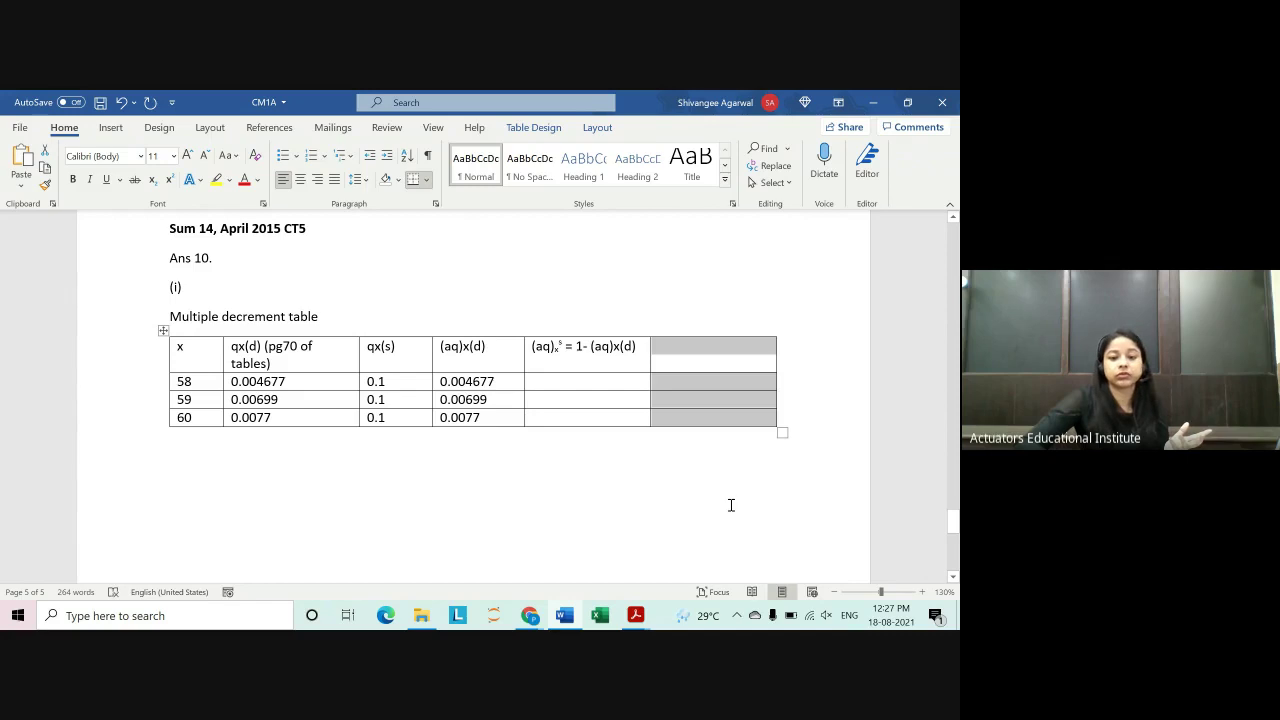
Step: Add an opening brace before 1- and an asterisk to the last header formula
{"action": "left_click", "coordinate": [731, 505]}
{"action": "left_click", "coordinate": [640, 347]}
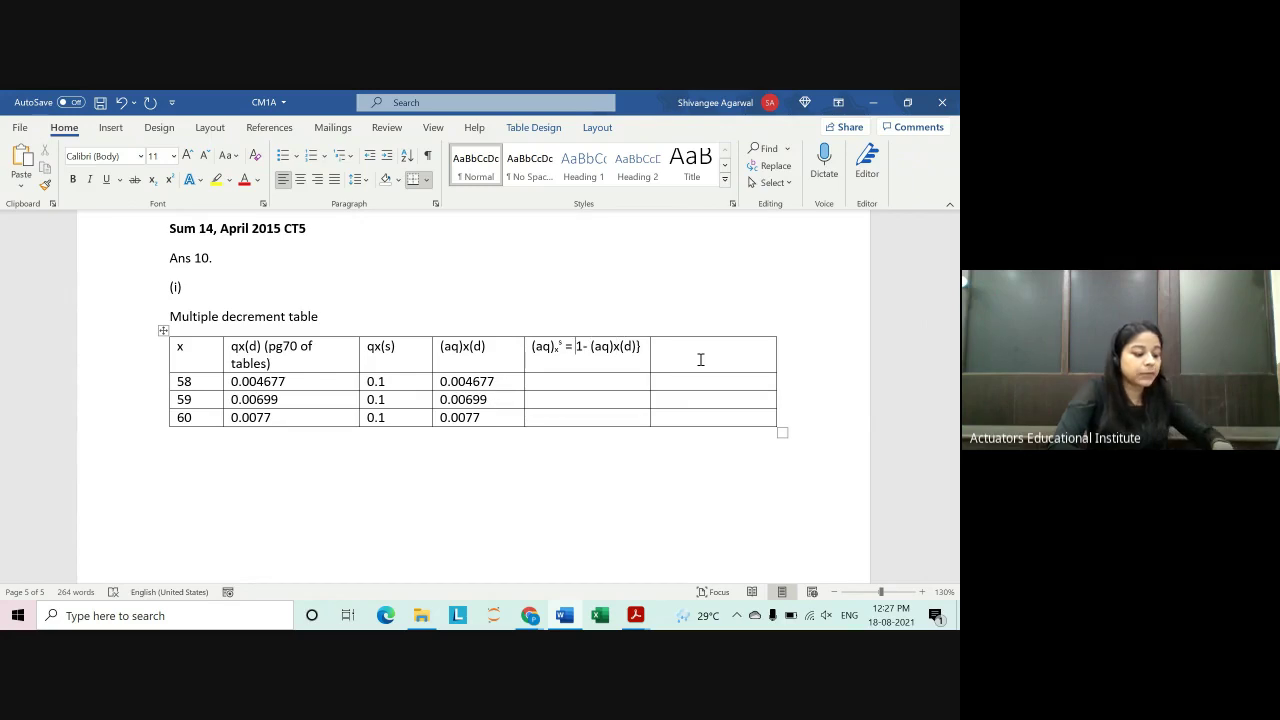
{"action": "type", "text": "{"}
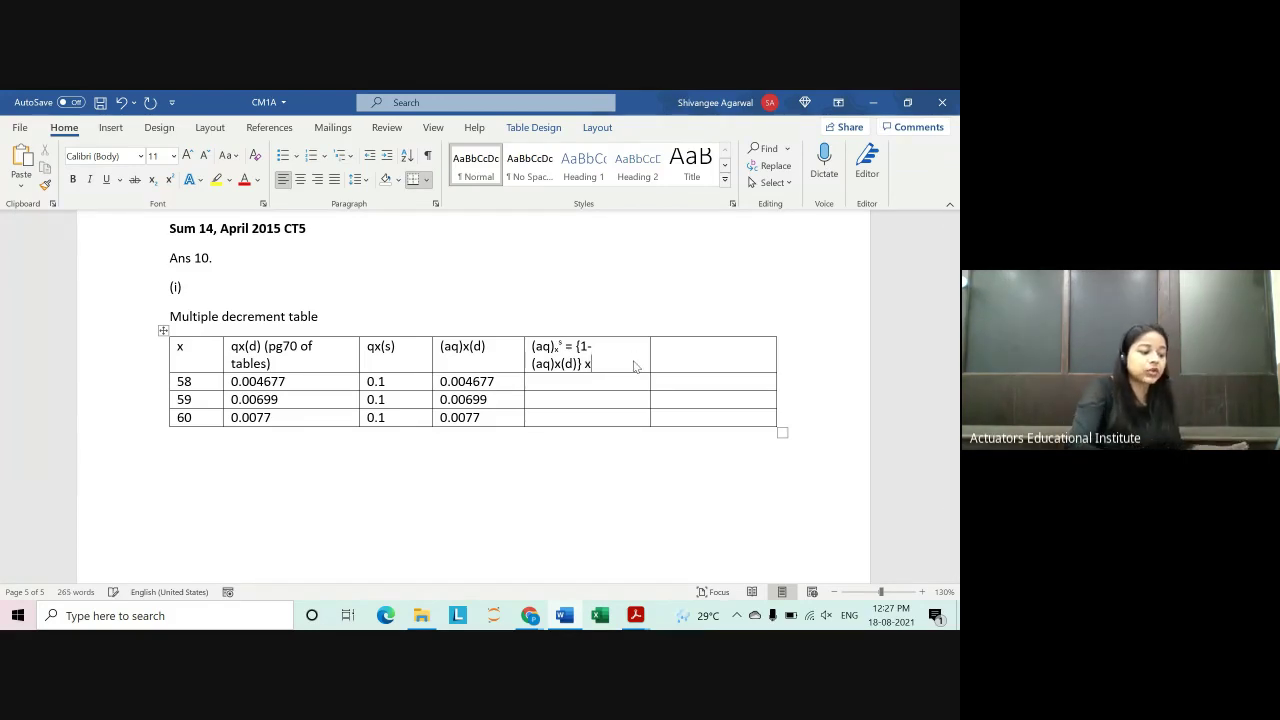
{"action": "type", "text": "*"}
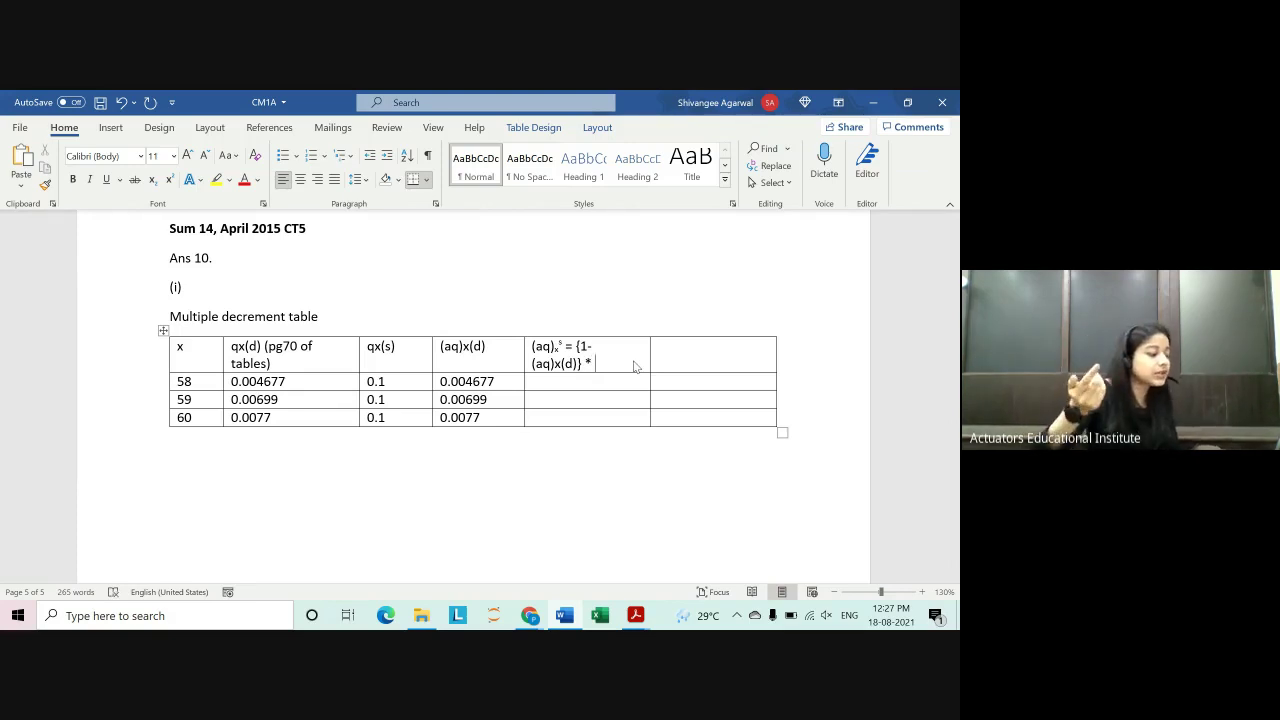
Step: Append qx^s to the formula, with x as subscript and s as superscript
{"action": "left_click_drag", "start_coordinate": [367, 346], "coordinate": [395, 347]}
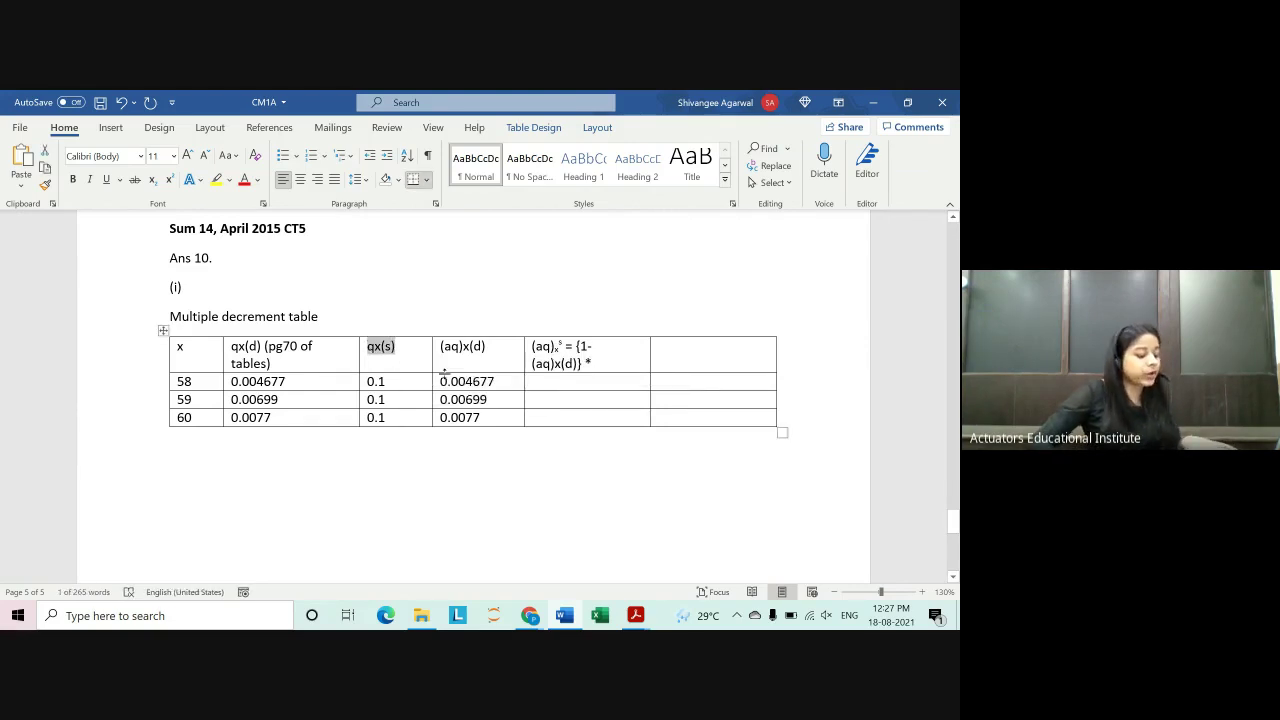
{"action": "key", "text": "ctrl+c"}
{"action": "left_click", "coordinate": [597, 368]}
{"action": "key", "text": "ctrl+v"}
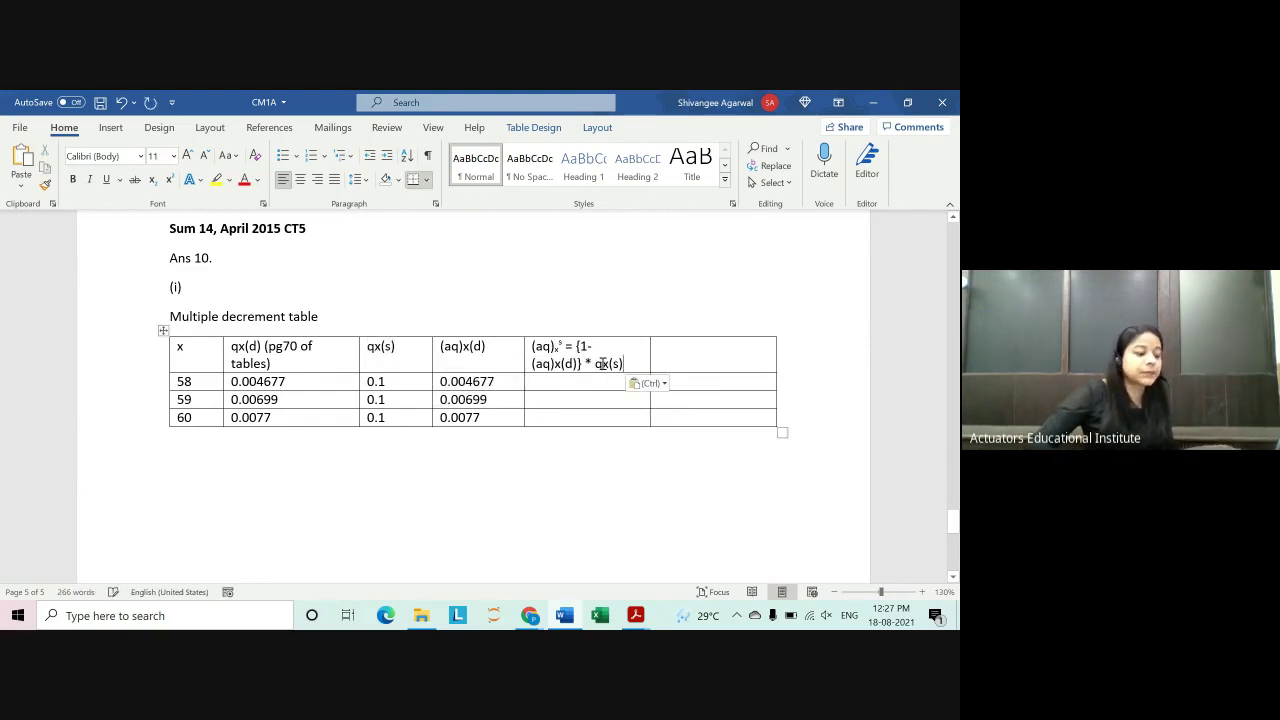
{"action": "left_click_drag", "start_coordinate": [601, 365], "coordinate": [607, 365]}
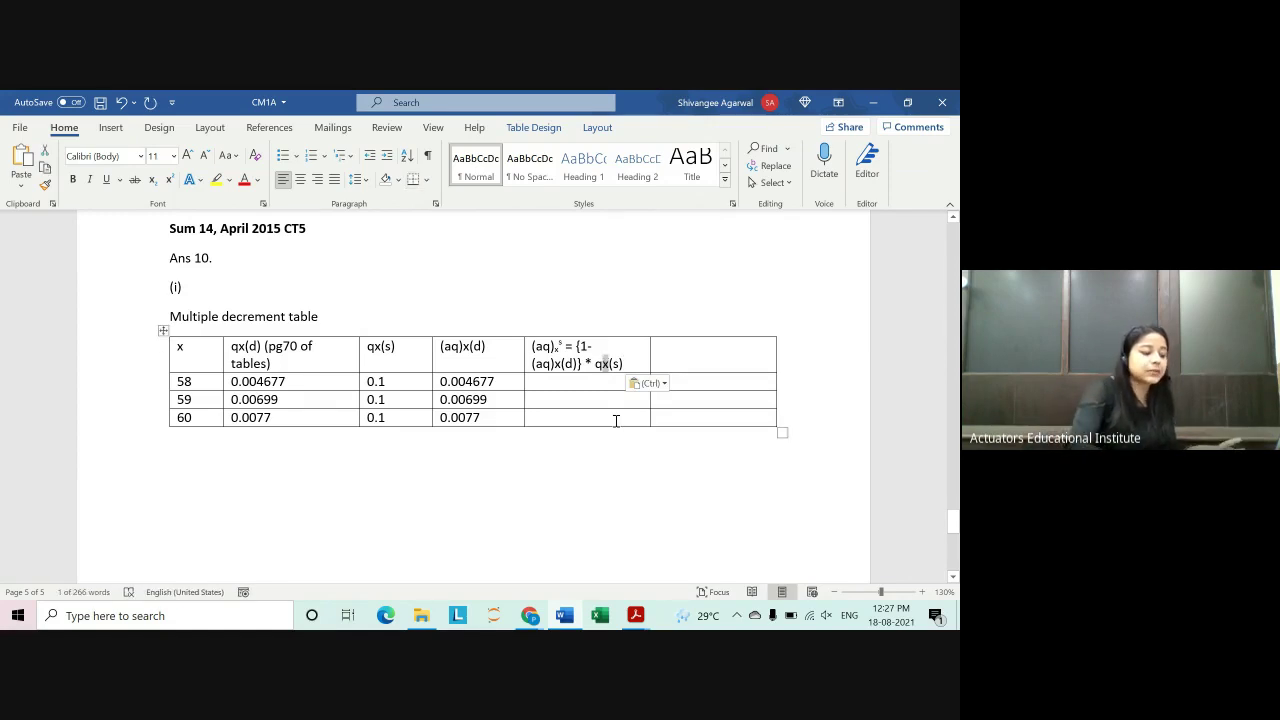
{"action": "key", "text": "ctrl+equal"}
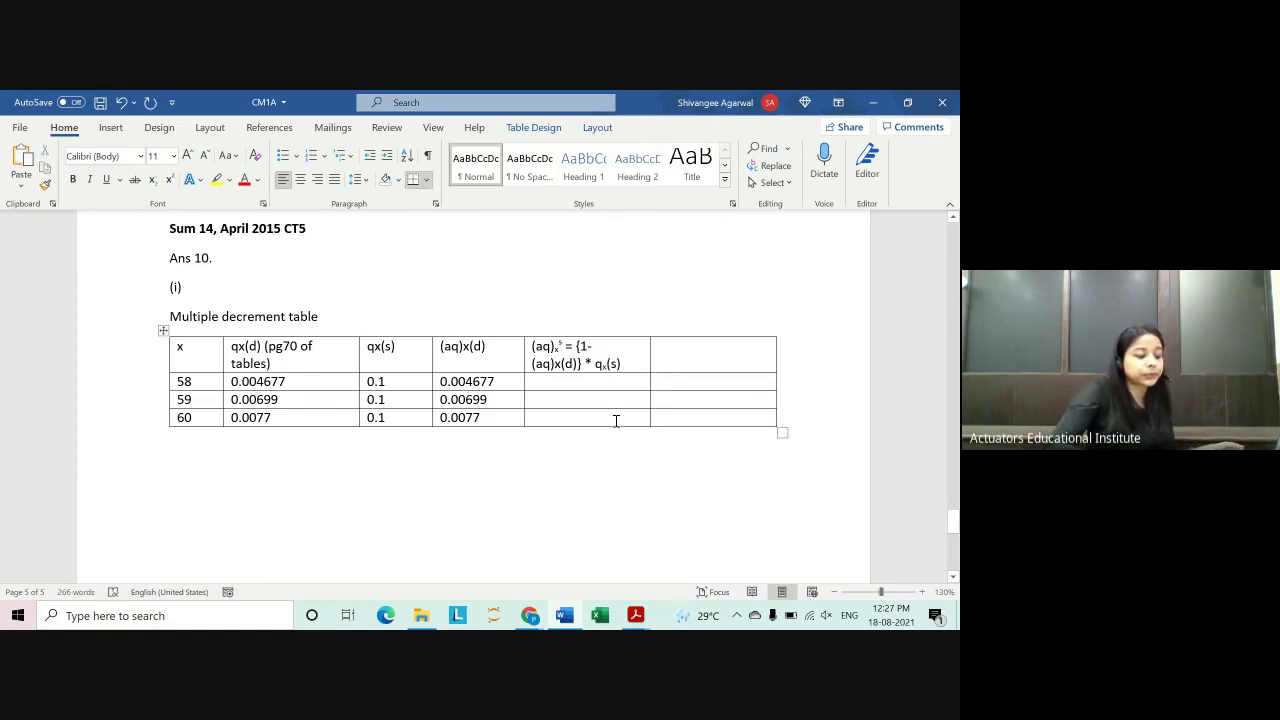
{"action": "key", "text": "Delete"}
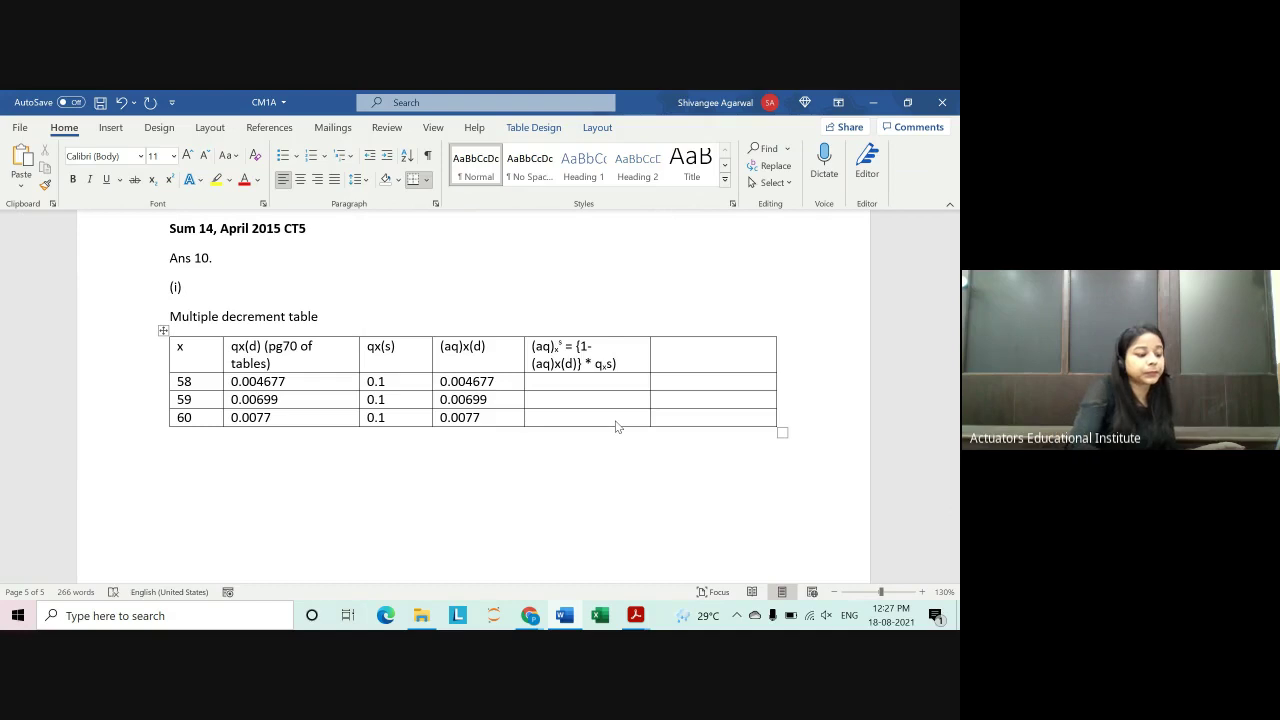
{"action": "key", "text": "Delete"}
{"action": "key", "text": "shift+Left"}
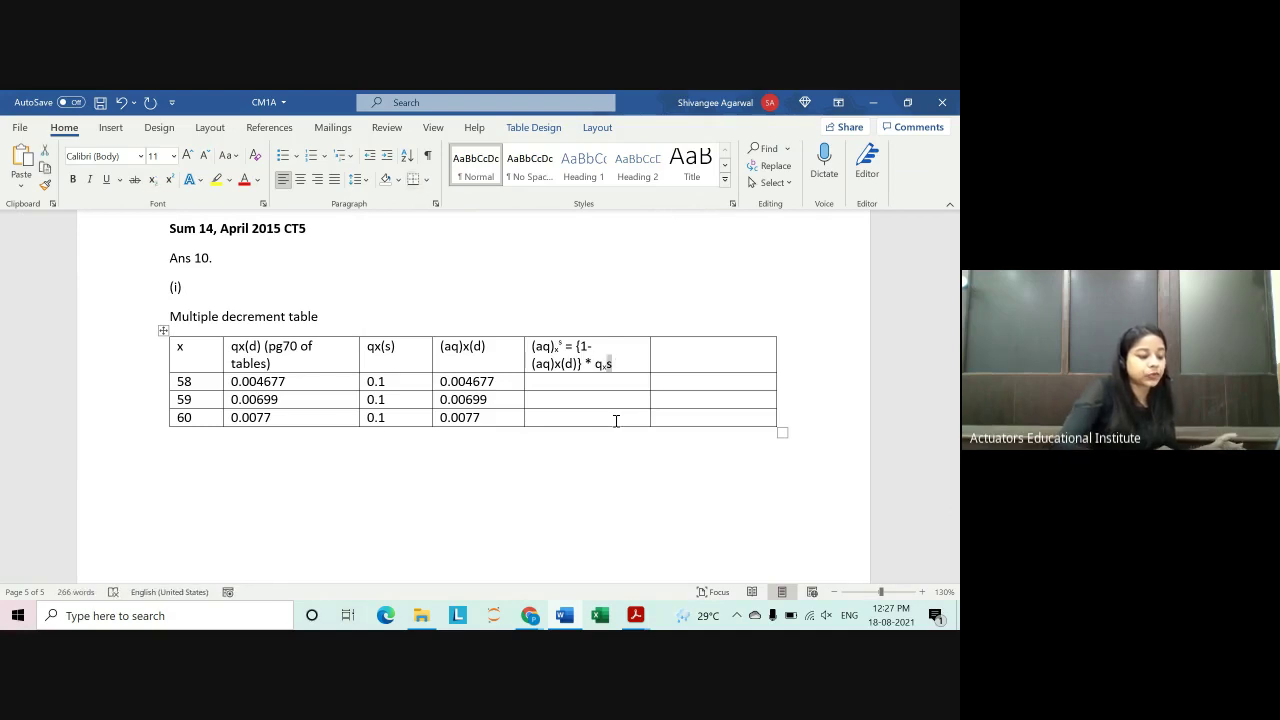
{"action": "key", "text": "ctrl+shift+equal"}
{"action": "left_click", "coordinate": [591, 500]}
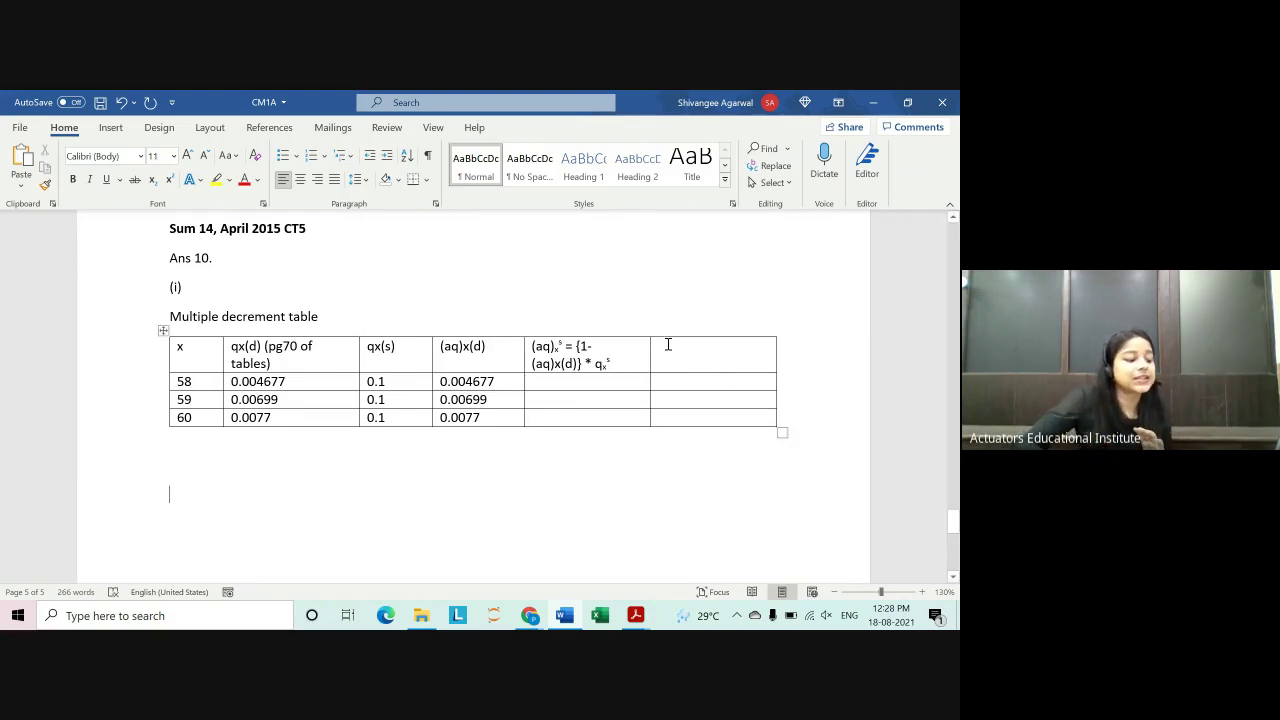
{"action": "mouse_move", "coordinate": [651, 335]}
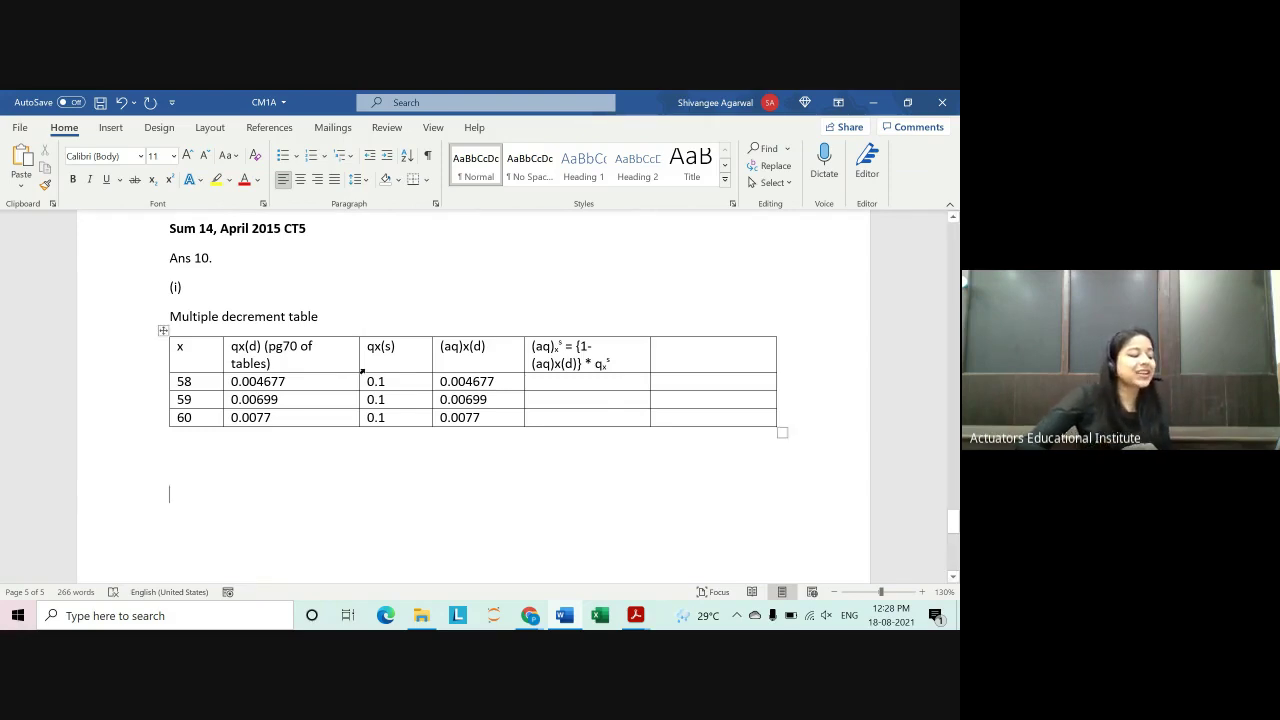
Step: Try retyping the qx(s) header with a capital Q, then undo back to the original
{"action": "left_click", "coordinate": [373, 350]}
{"action": "key", "text": "BackSpace"}
{"action": "type", "text": "Q"}
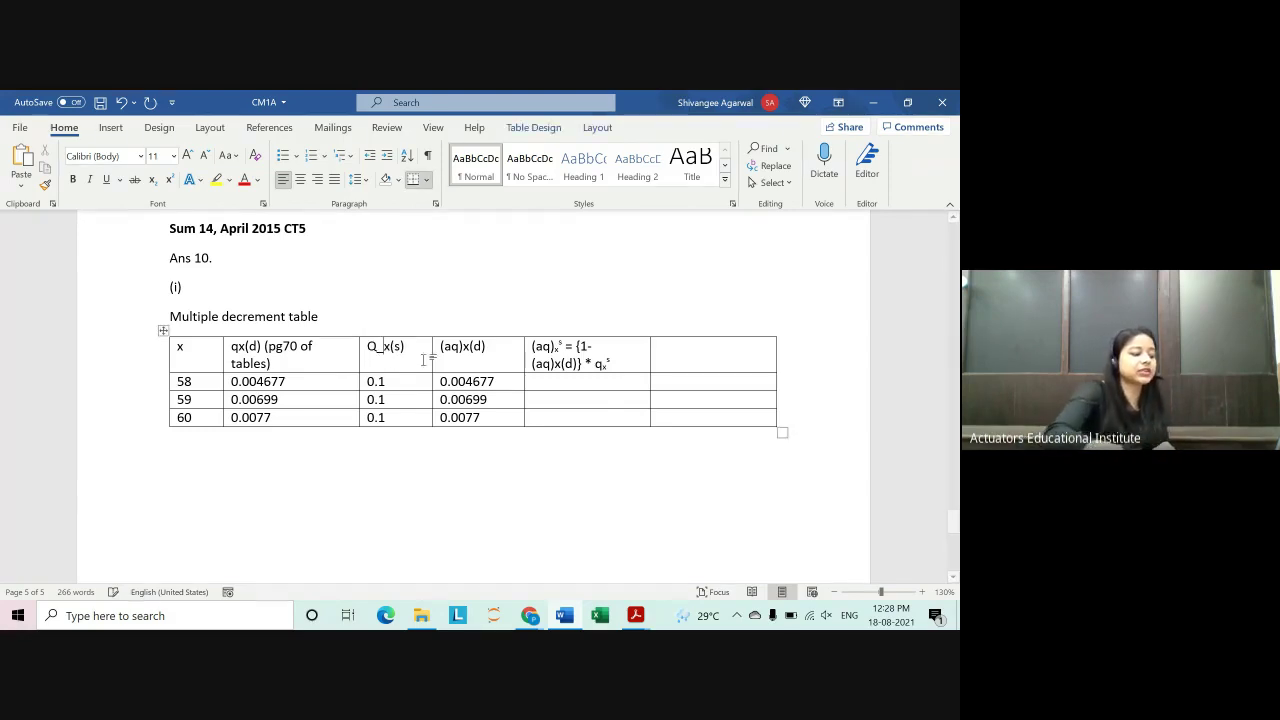
{"action": "type", "text": "_"}
{"action": "key", "text": "ctrl+z"}
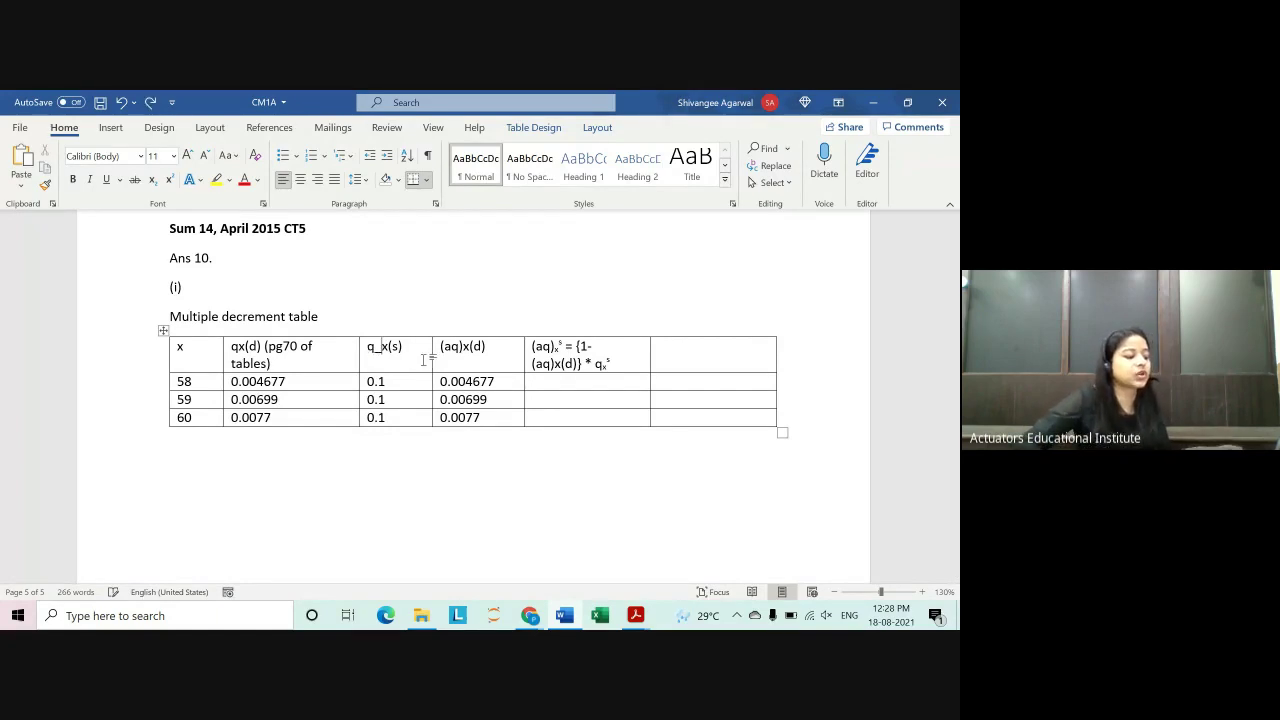
{"action": "key", "text": "ctrl+z"}
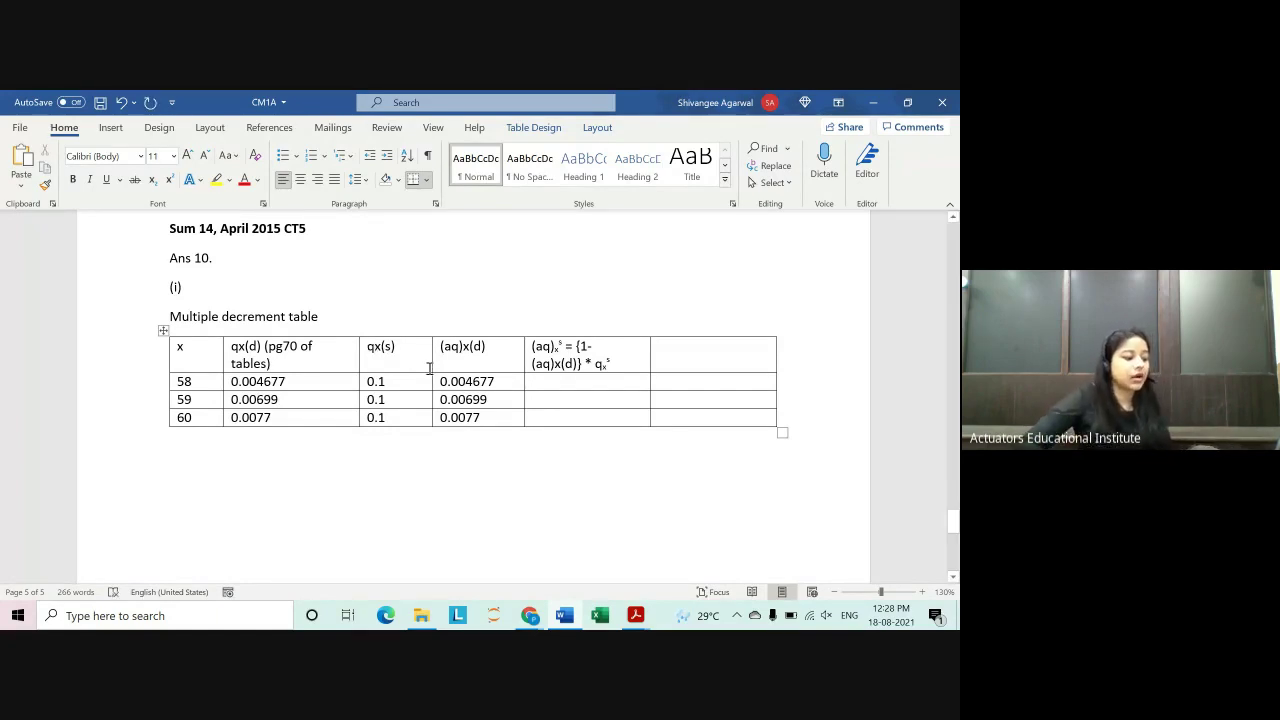
{"action": "left_click", "coordinate": [618, 482]}
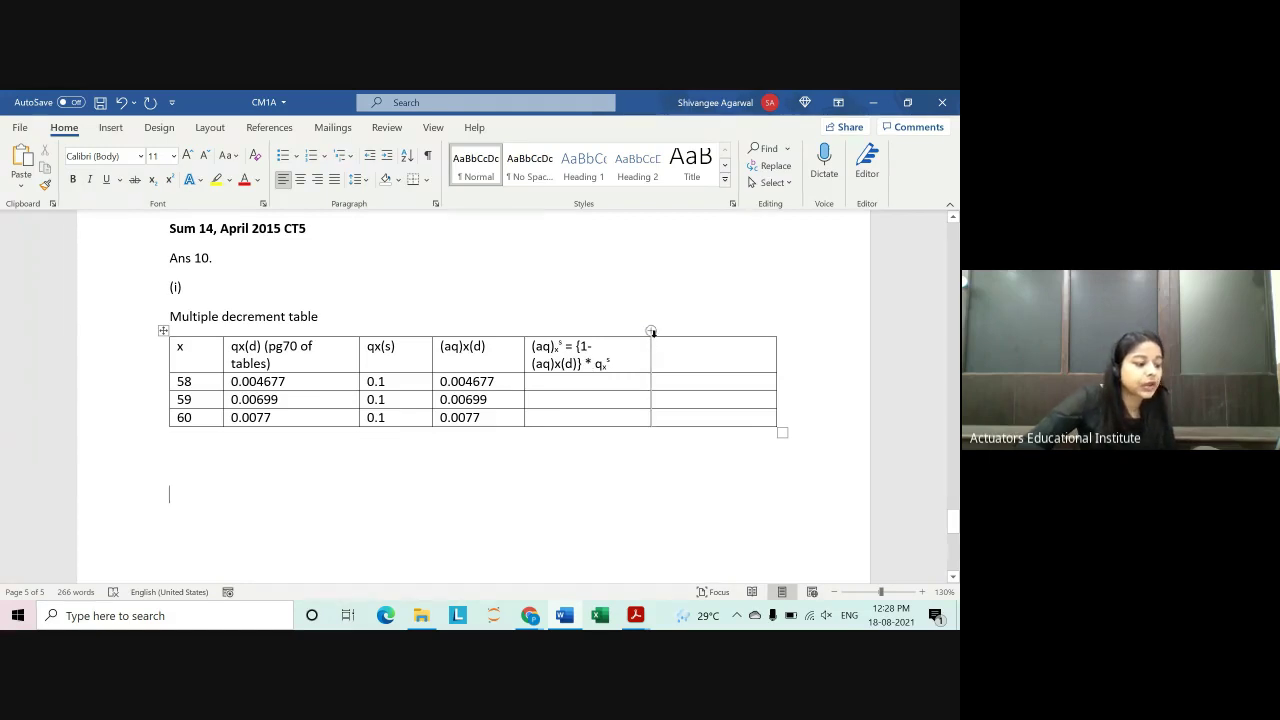
Step: Widen the formula column of the table slightly
{"action": "left_click_drag", "start_coordinate": [651, 351], "coordinate": [666, 352]}
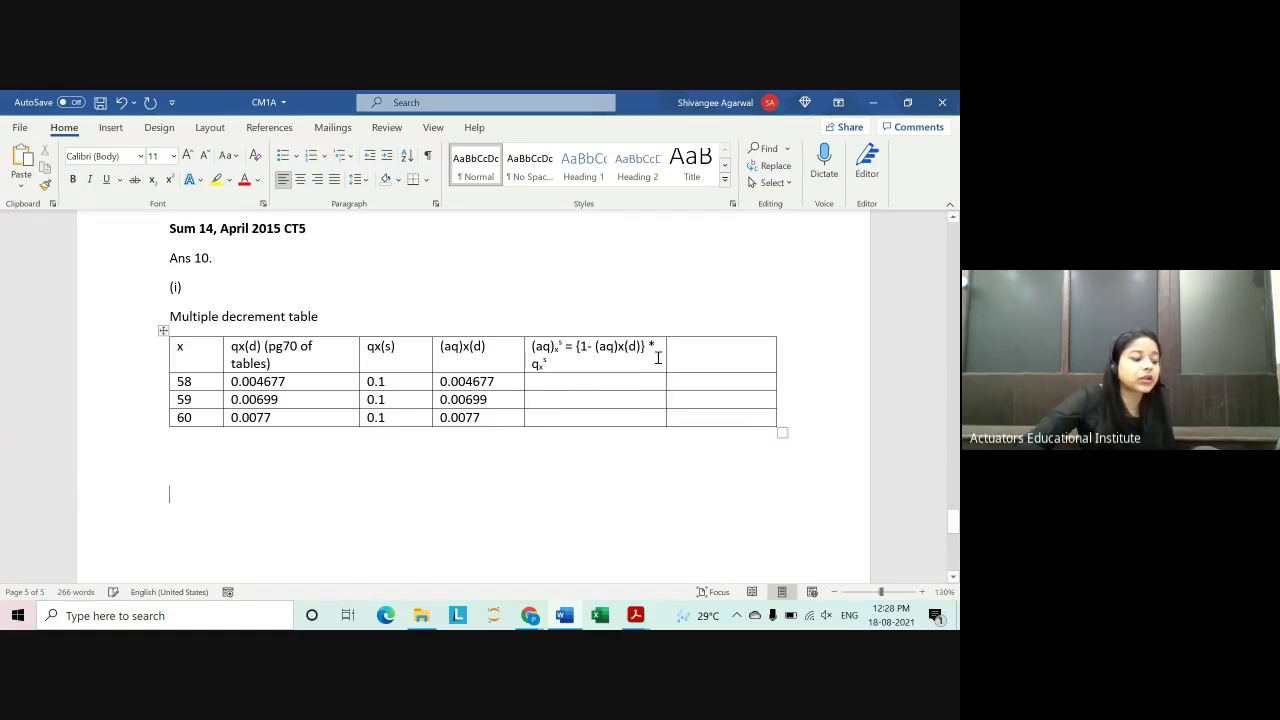
{"action": "left_click_drag", "start_coordinate": [573, 380], "coordinate": [566, 414]}
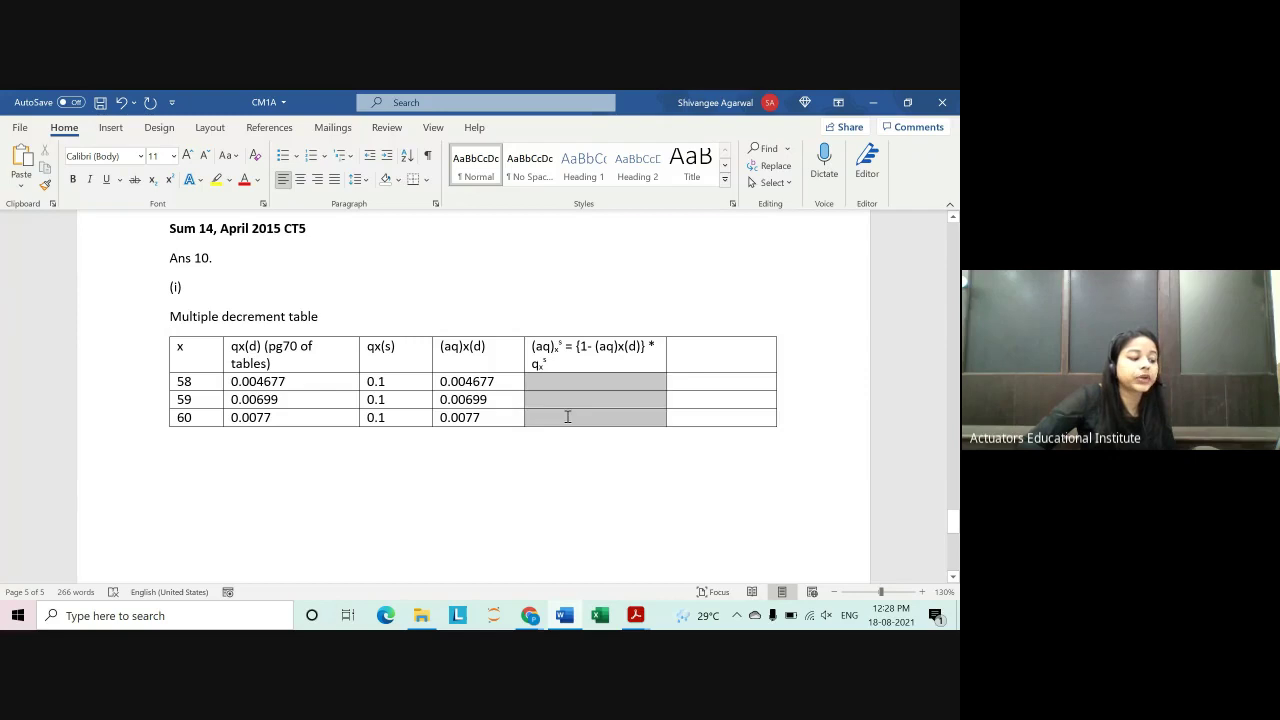
{"action": "left_click", "coordinate": [580, 515]}
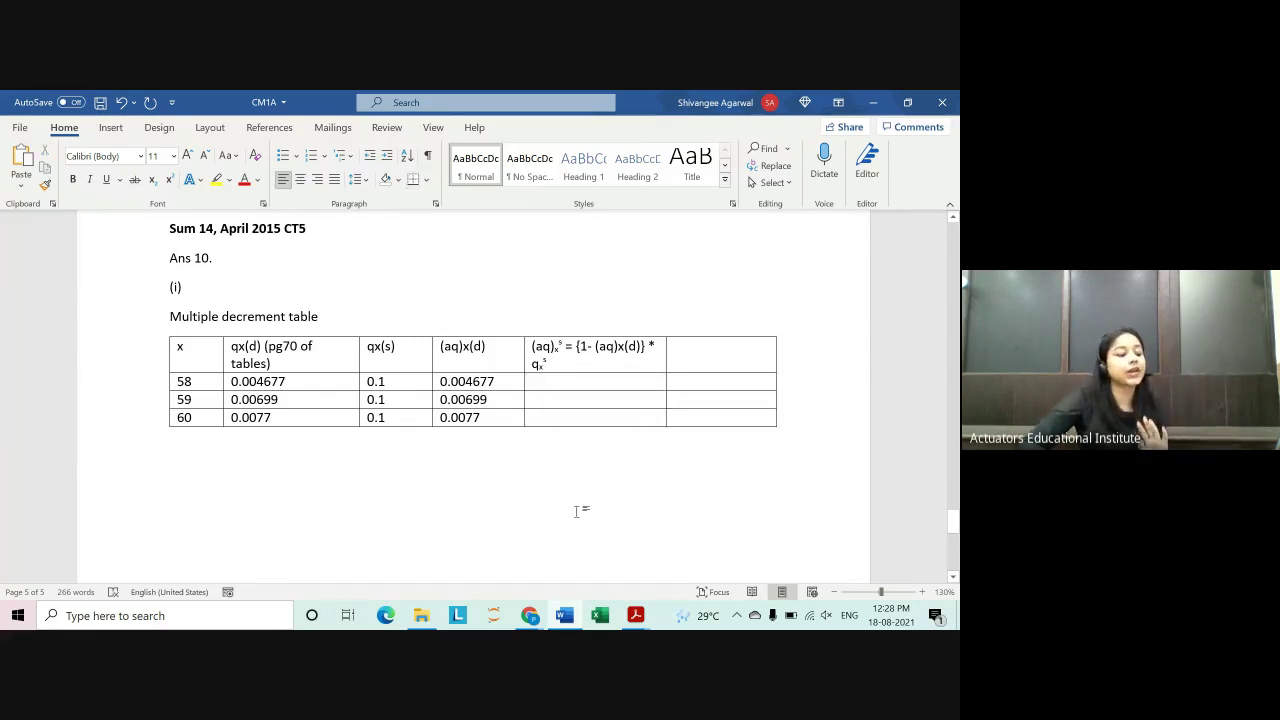
{"action": "left_click_drag", "start_coordinate": [553, 366], "coordinate": [567, 350]}
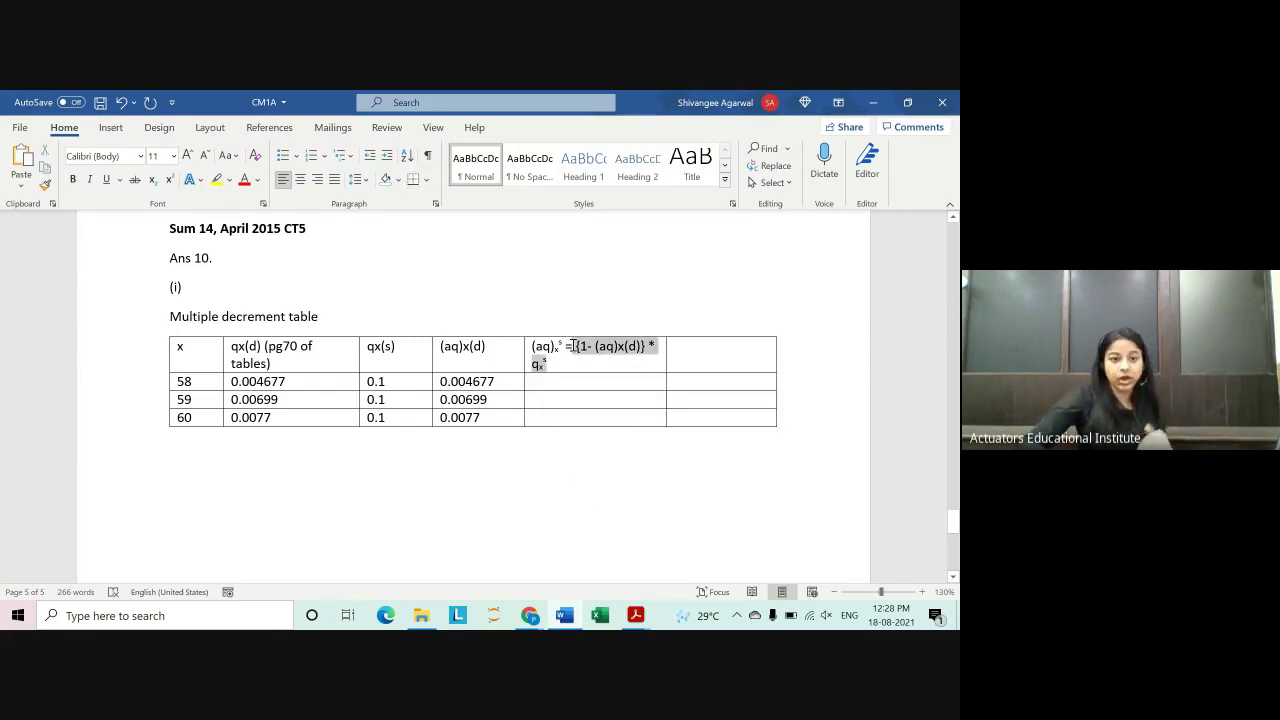
Step: Add a blank line to the header row after 'tables)', keeping the x header lowercase
{"action": "left_click", "coordinate": [405, 417]}
{"action": "left_click", "coordinate": [274, 363]}
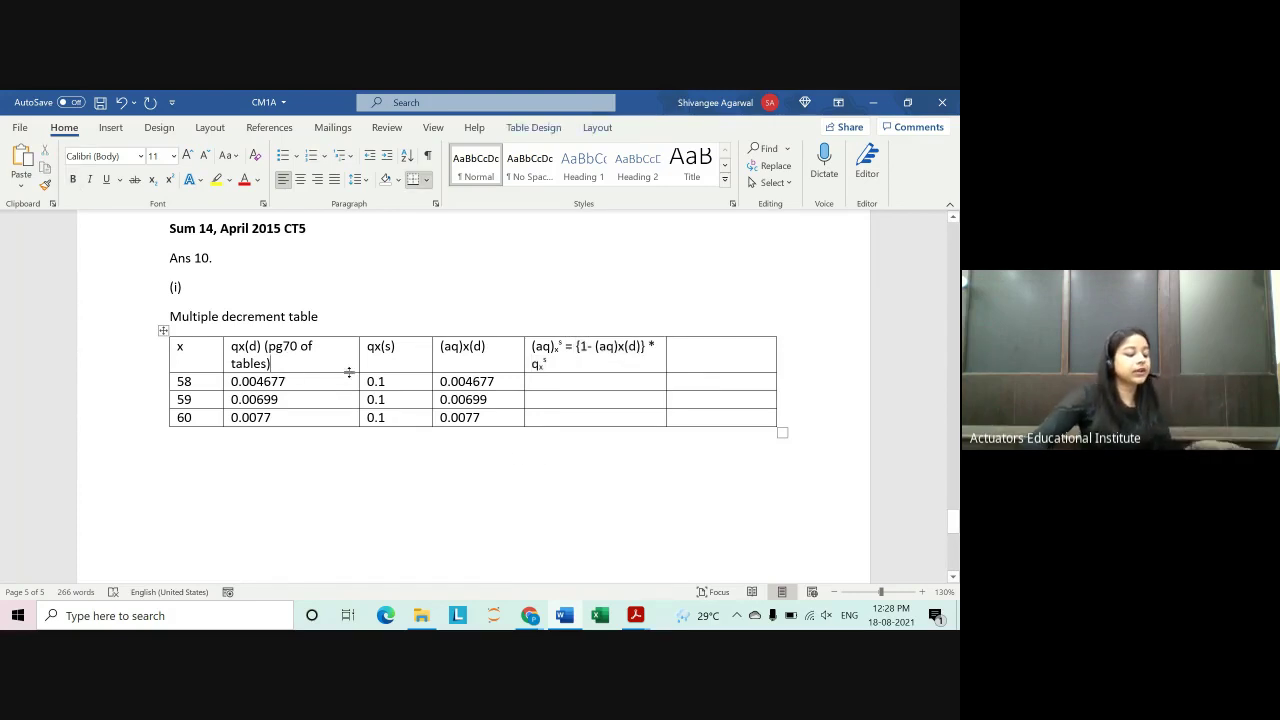
{"action": "key", "text": "Return"}
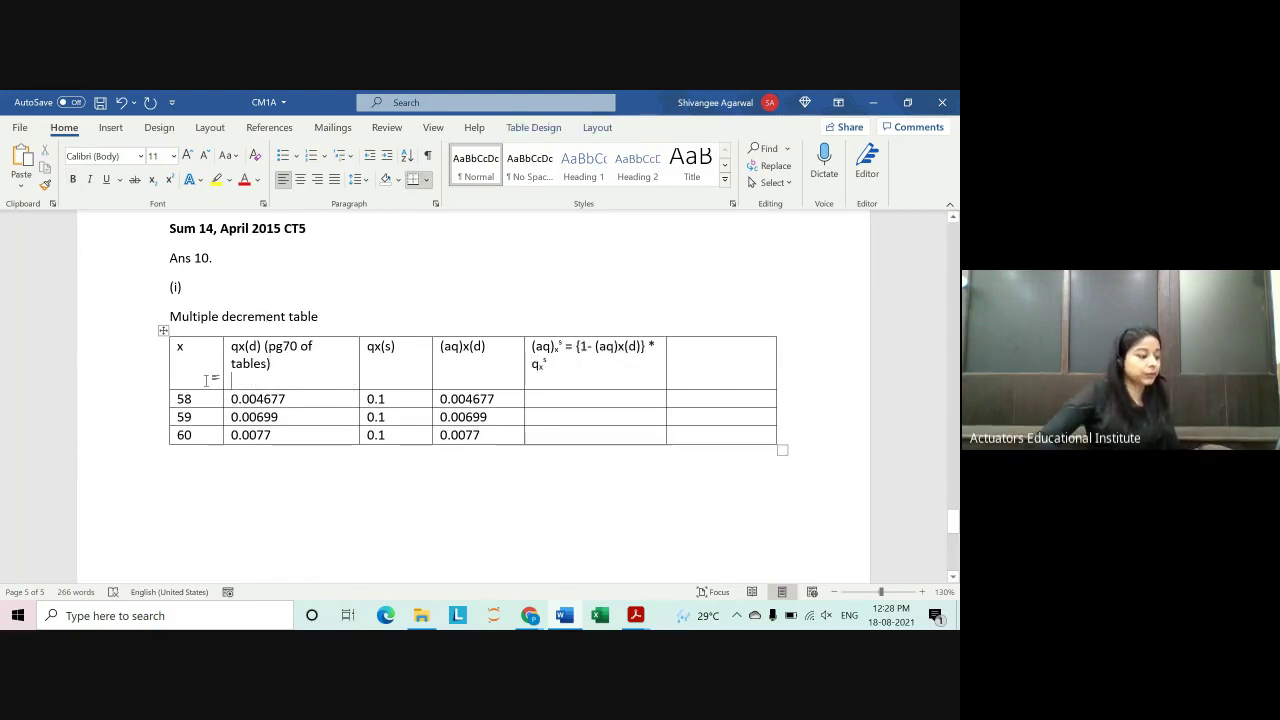
{"action": "left_click", "coordinate": [208, 342]}
{"action": "key", "text": "BackSpace"}
{"action": "type", "text": "X"}
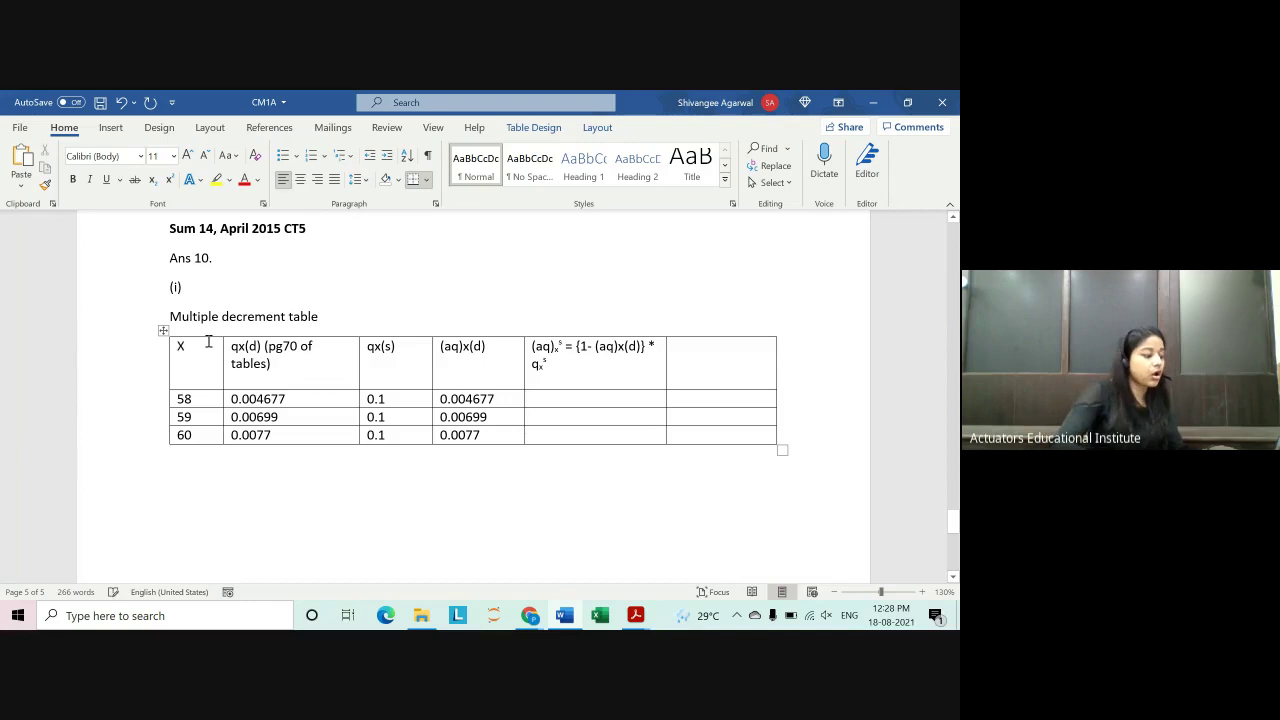
{"action": "key", "text": "ctrl+z"}
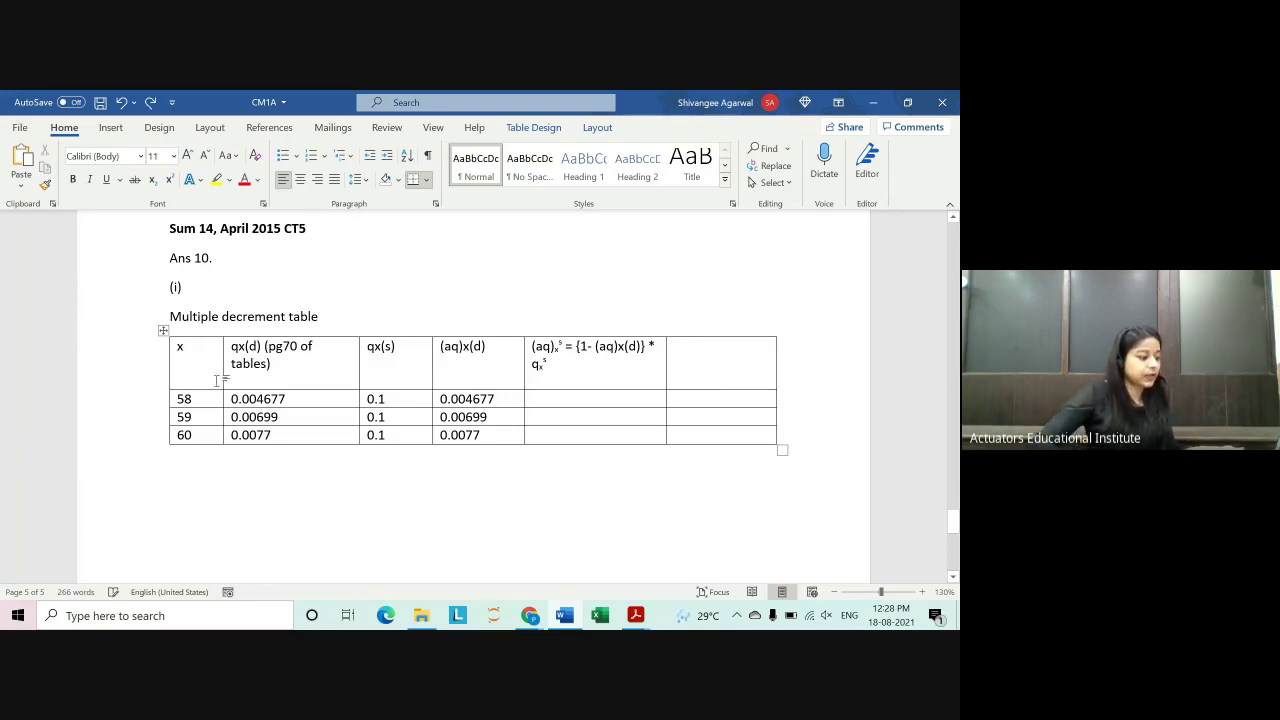
{"action": "left_click", "coordinate": [184, 352]}
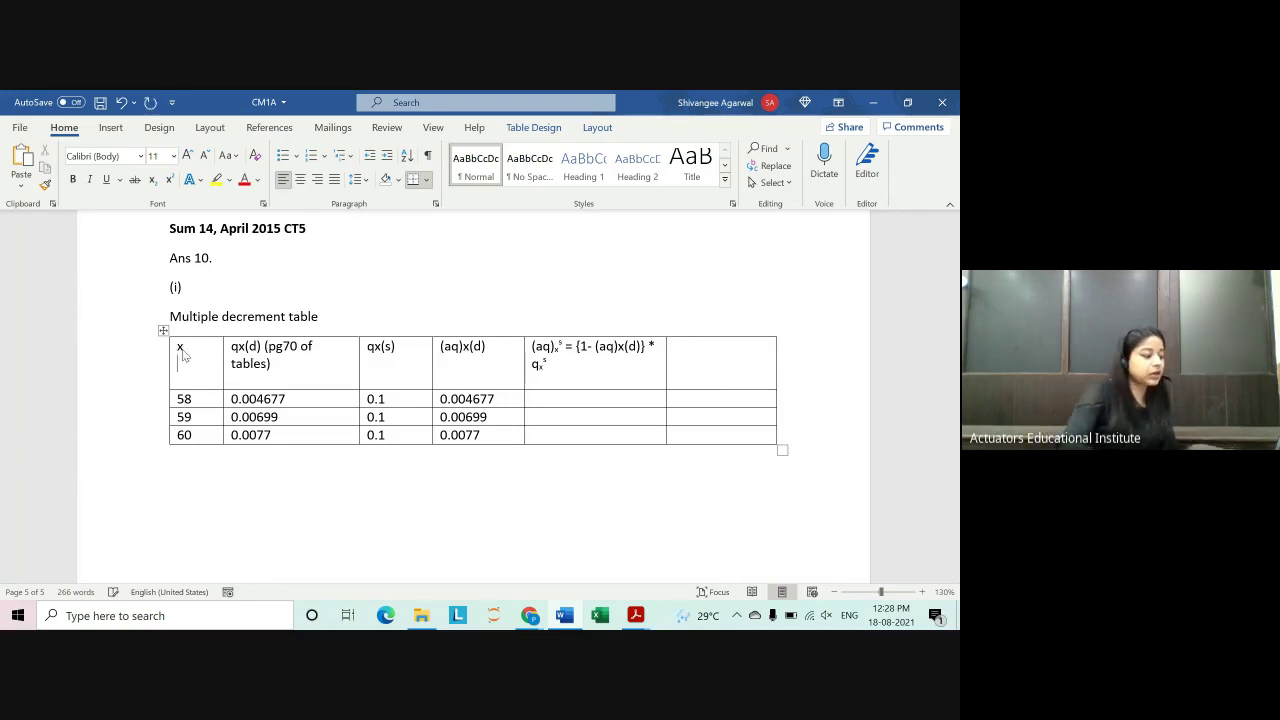
Step: Type the column label (1) on a new line beneath the x header
{"action": "key", "text": "Return"}
{"action": "key", "text": "Return"}
{"action": "type", "text": "1"}
{"action": "key", "text": "Home"}
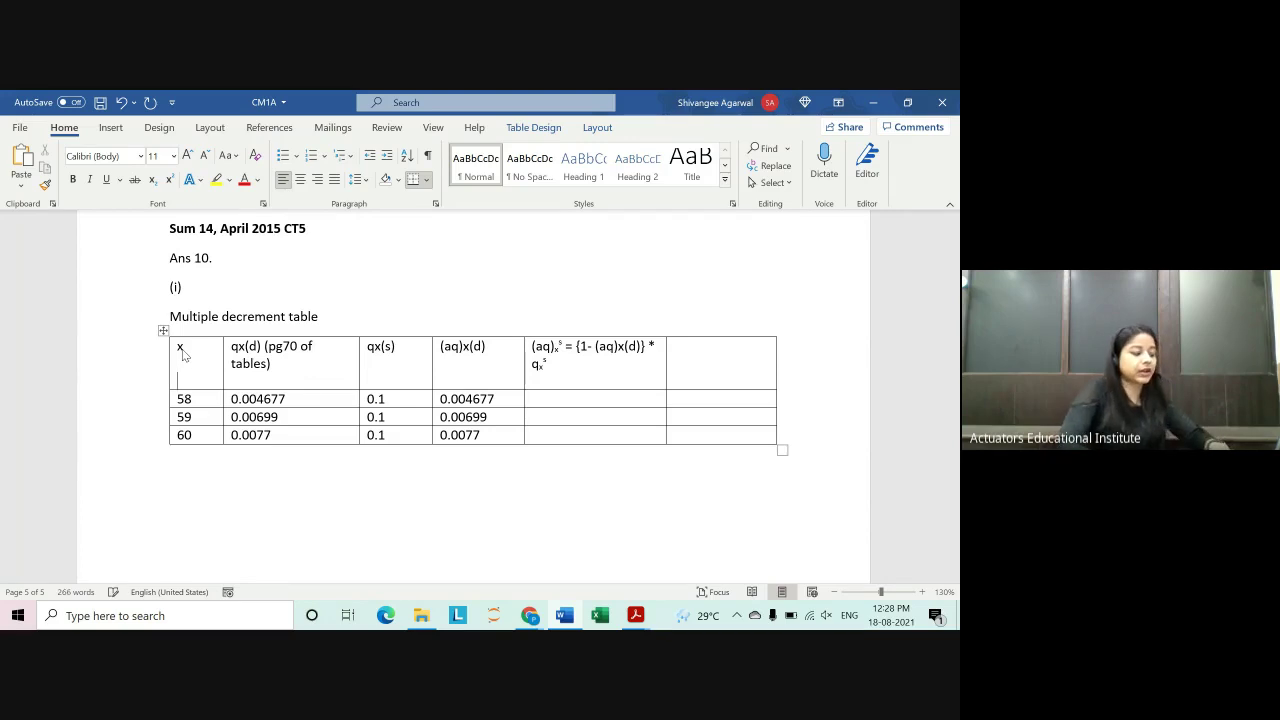
{"action": "type", "text": "(1)"}
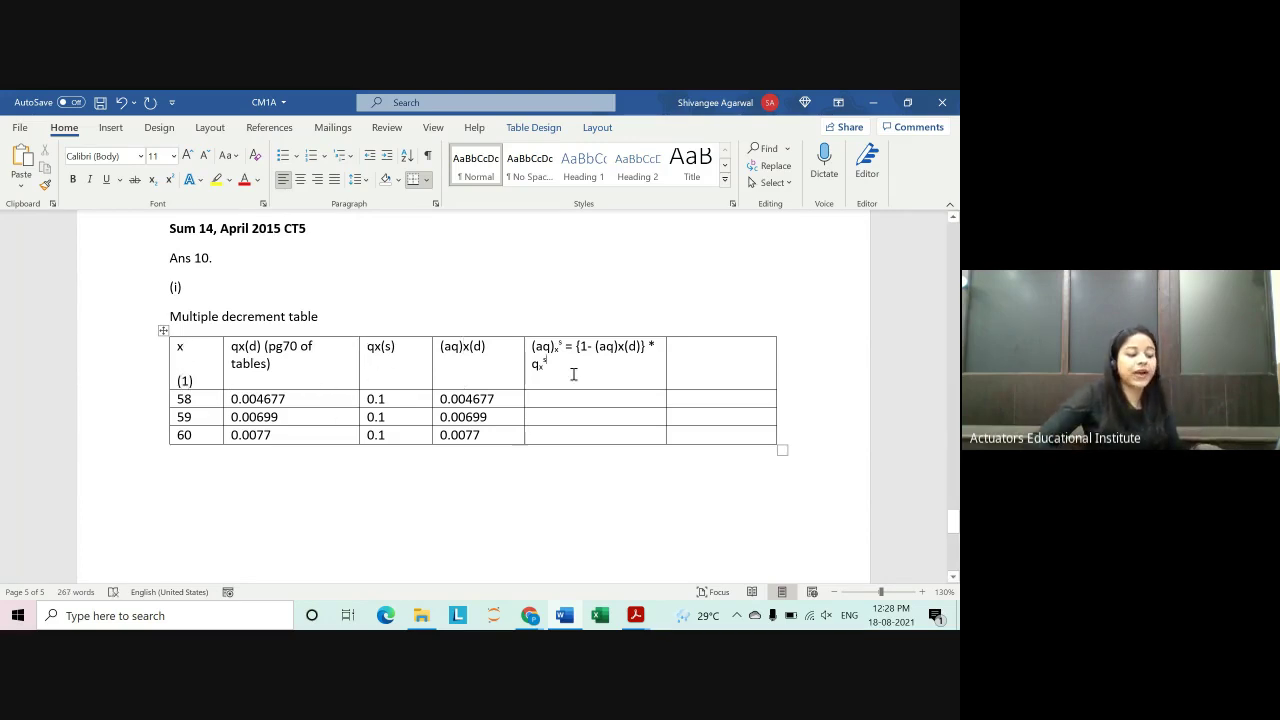
{"action": "key", "text": "ctrl+shift+plus"}
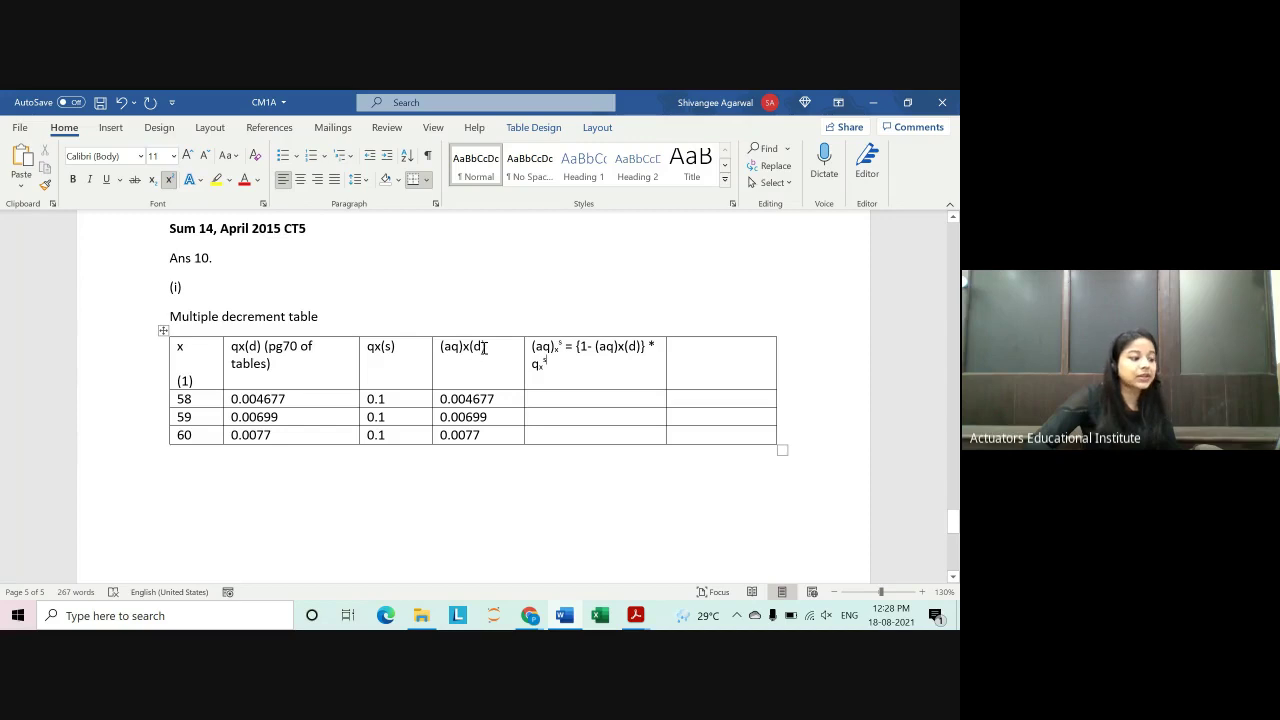
Step: Select the row-58 values and the header formula to review them
{"action": "left_click", "coordinate": [599, 400]}
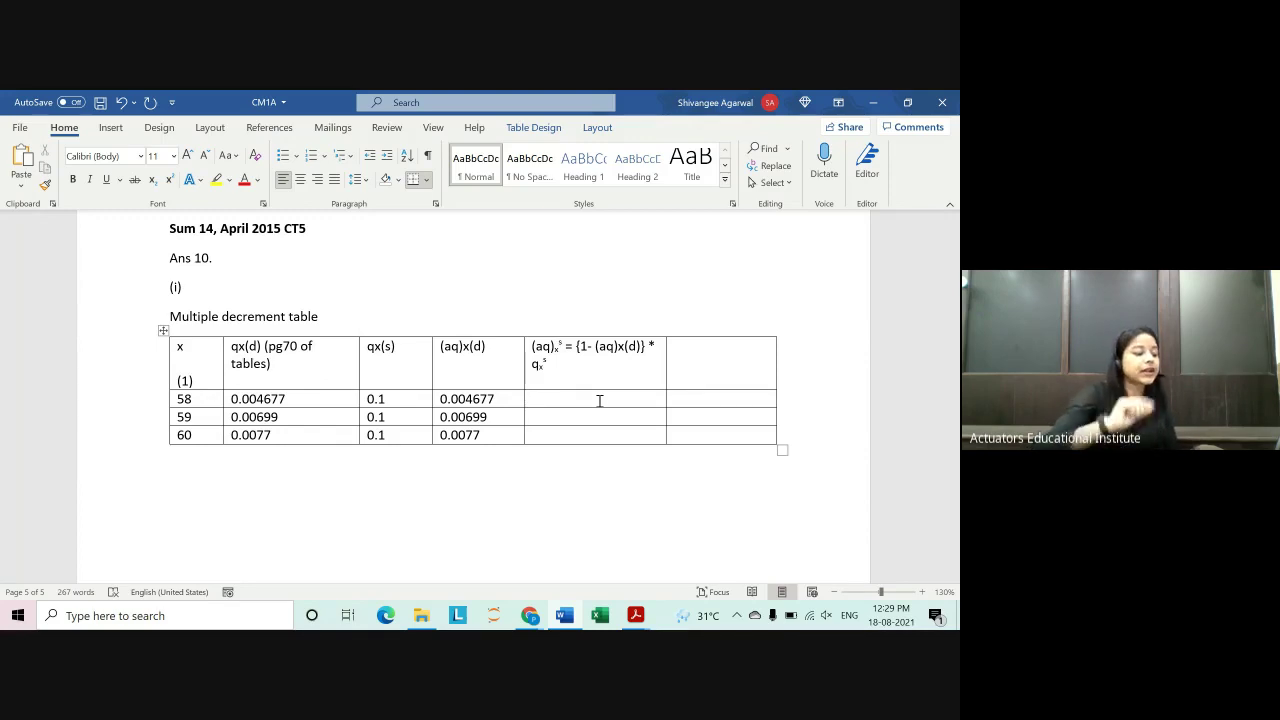
{"action": "left_click_drag", "start_coordinate": [442, 399], "coordinate": [506, 399]}
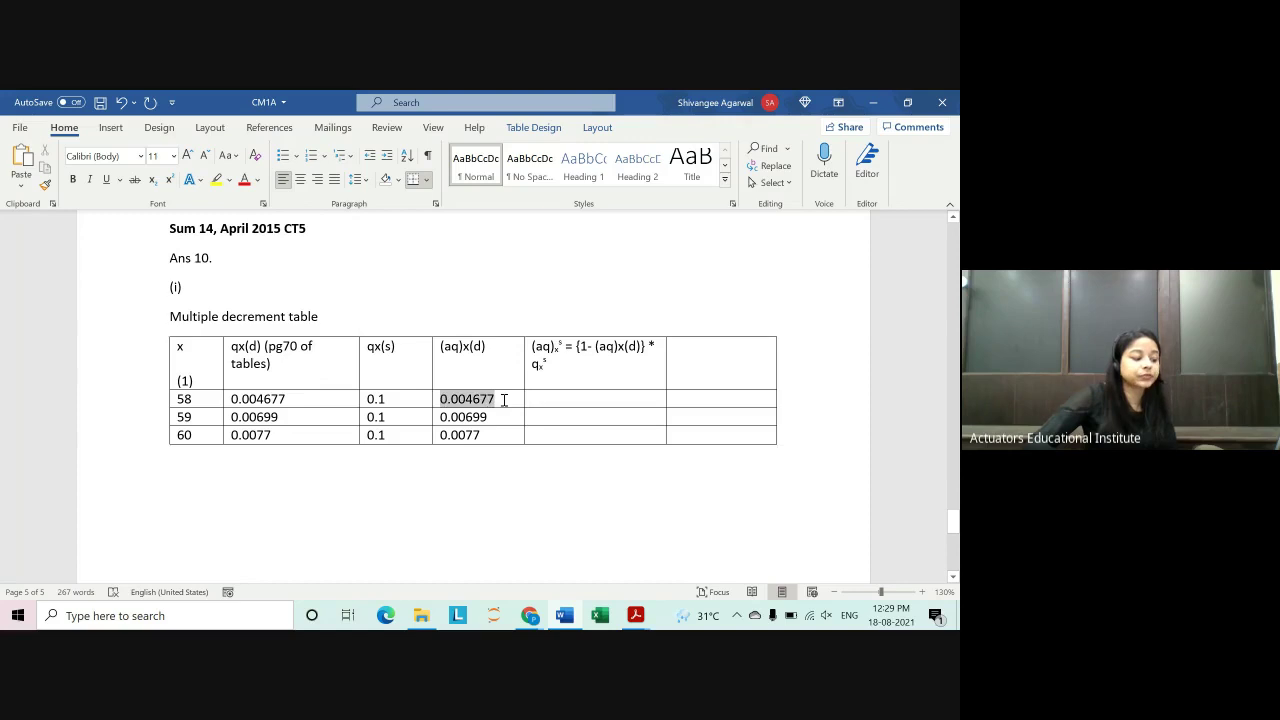
{"action": "double_click", "coordinate": [373, 400]}
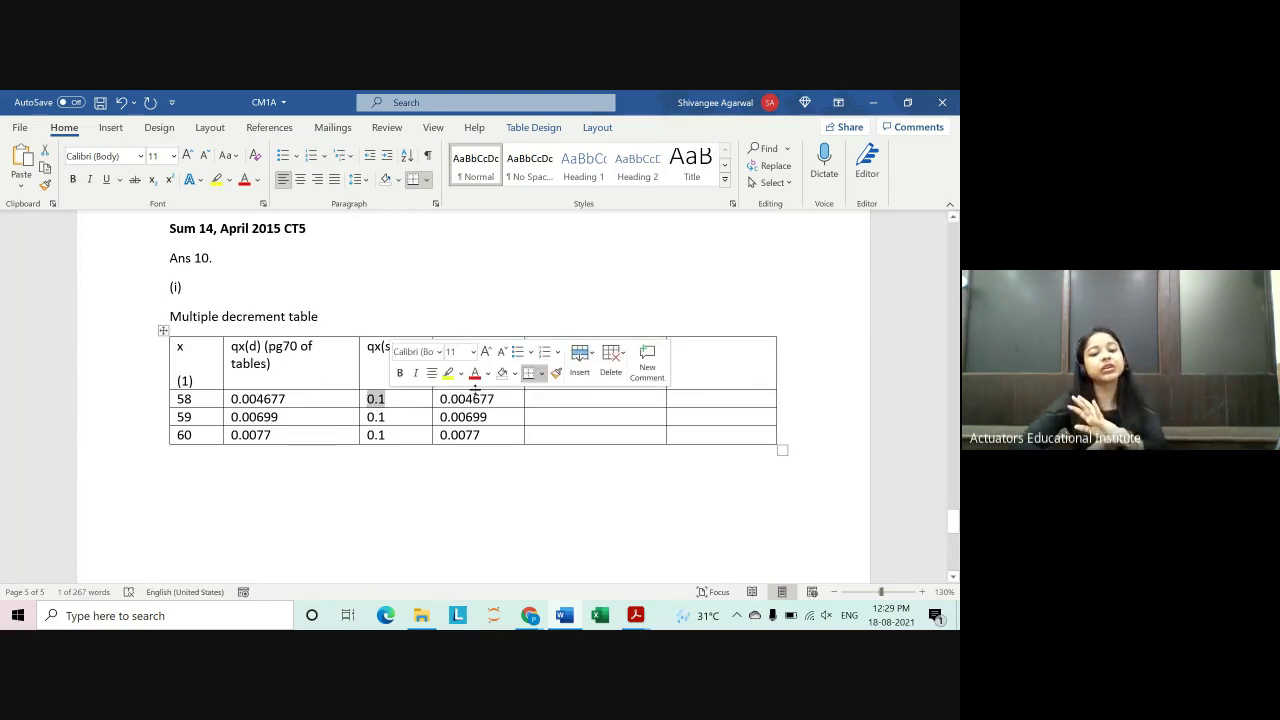
{"action": "left_click", "coordinate": [566, 468]}
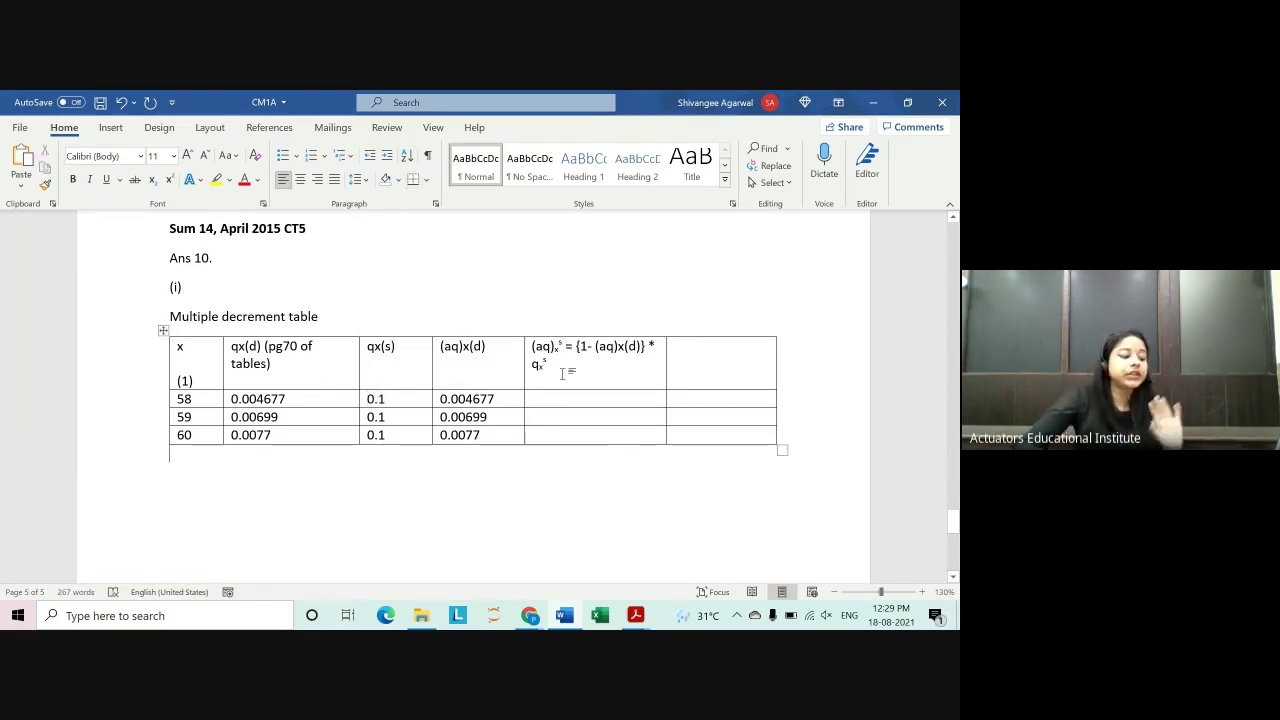
{"action": "left_click_drag", "start_coordinate": [548, 366], "coordinate": [572, 346]}
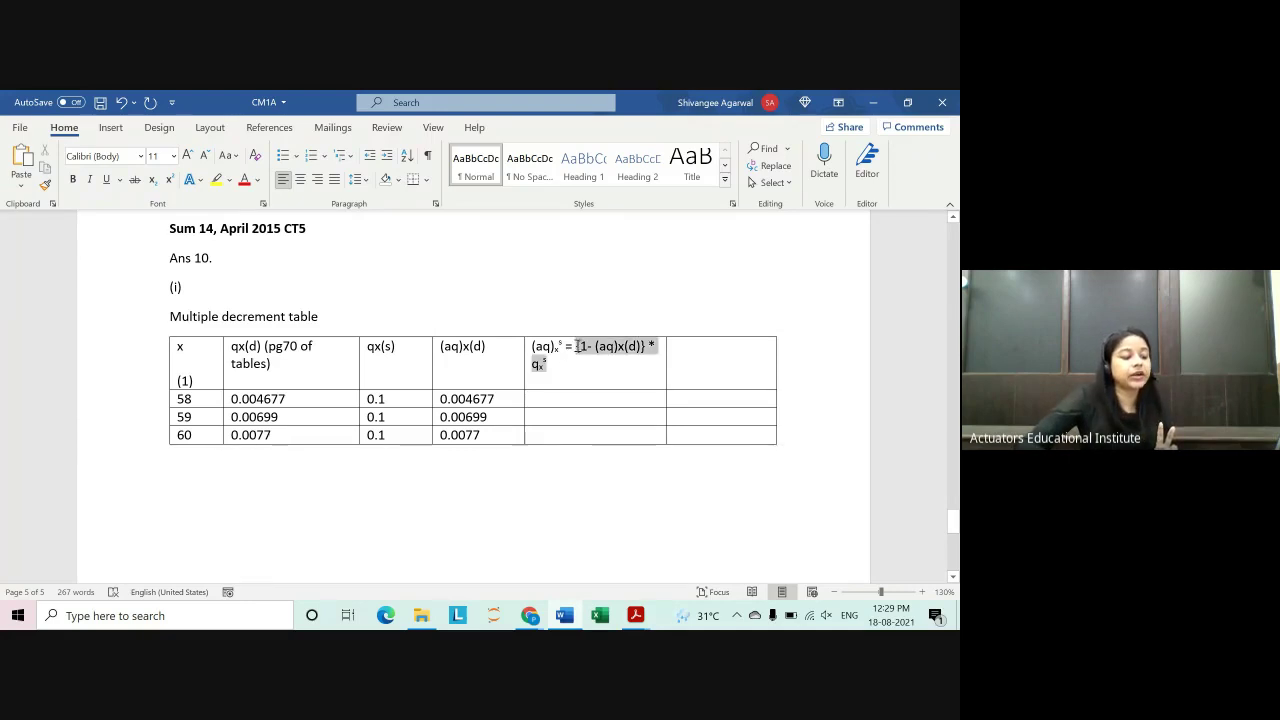
{"action": "left_click", "coordinate": [550, 370]}
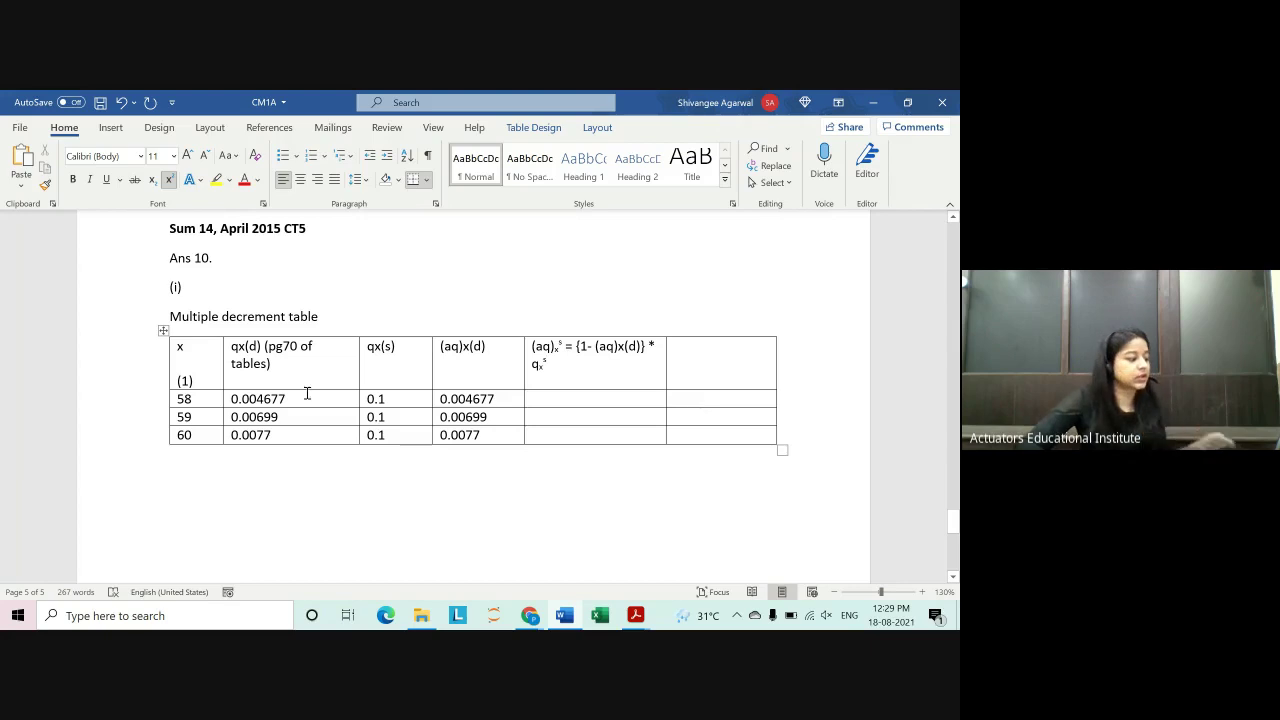
Step: Copy the (1) label beneath the qx(d) header and change it to (2)
{"action": "double_click", "coordinate": [184, 380]}
{"action": "key", "text": "ctrl+c"}
{"action": "left_click", "coordinate": [311, 380]}
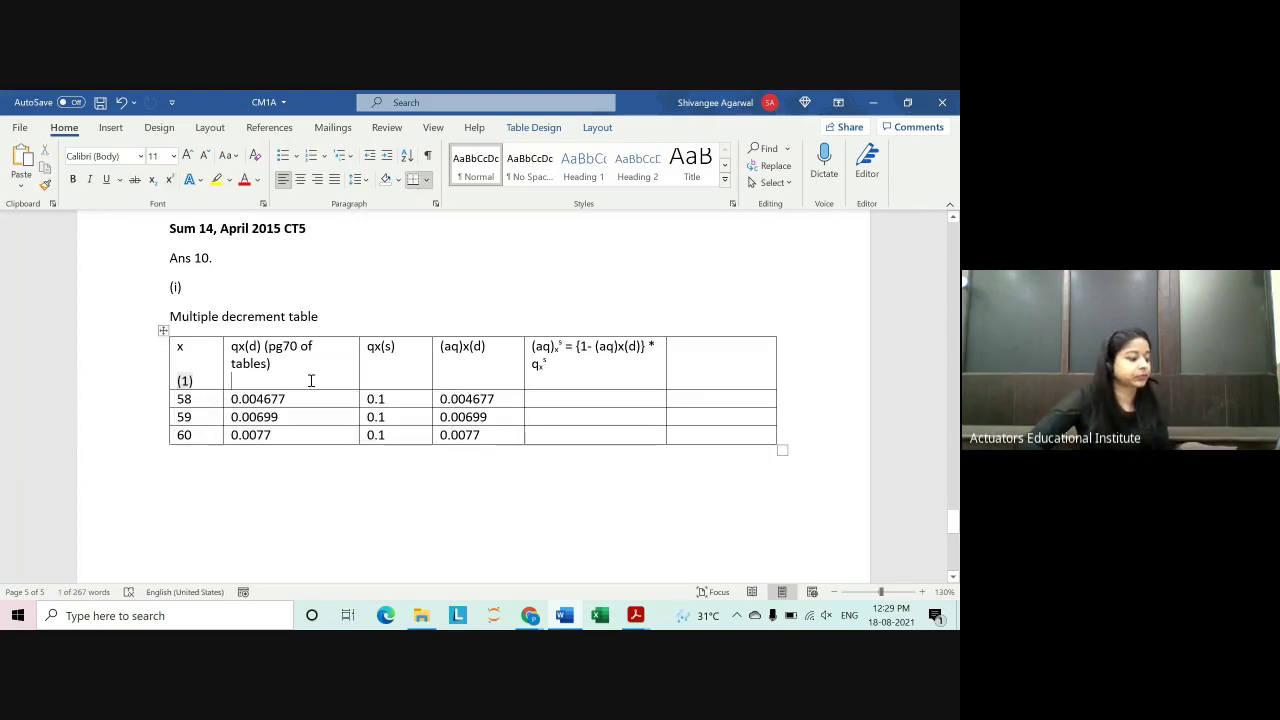
{"action": "key", "text": "ctrl+v"}
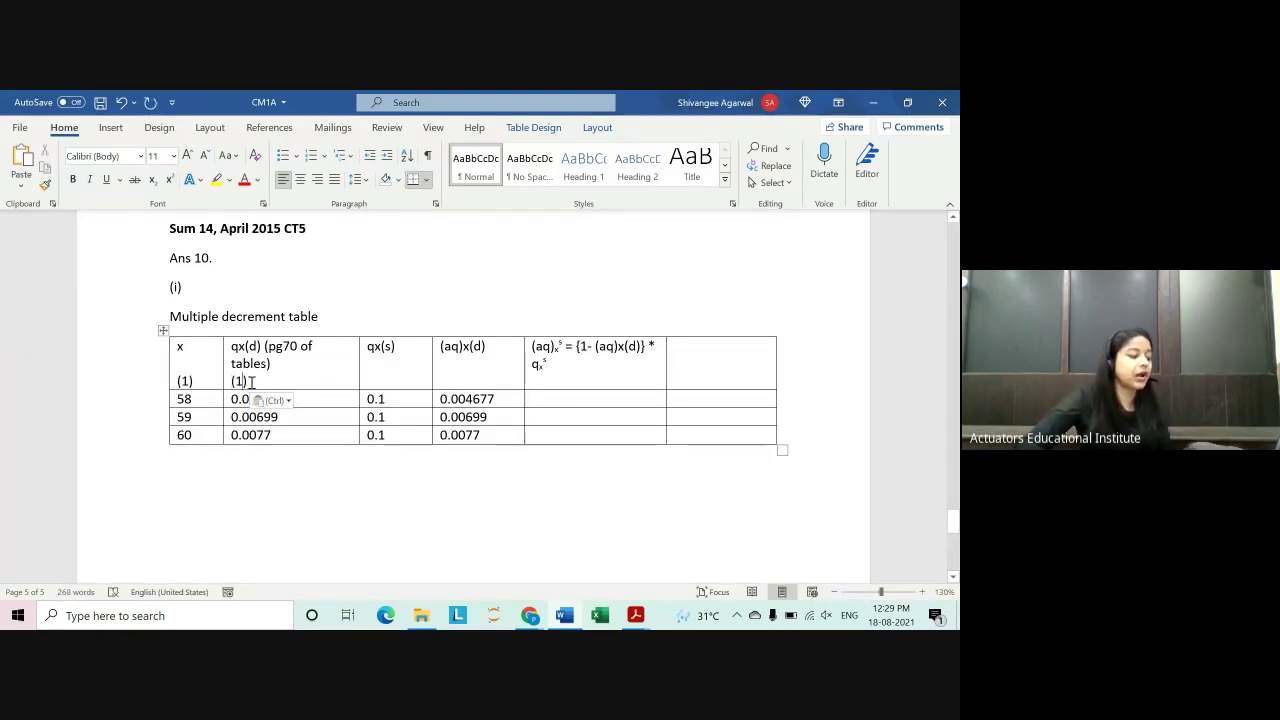
{"action": "key", "text": "Left"}
{"action": "key", "text": "BackSpace"}
{"action": "type", "text": "2"}
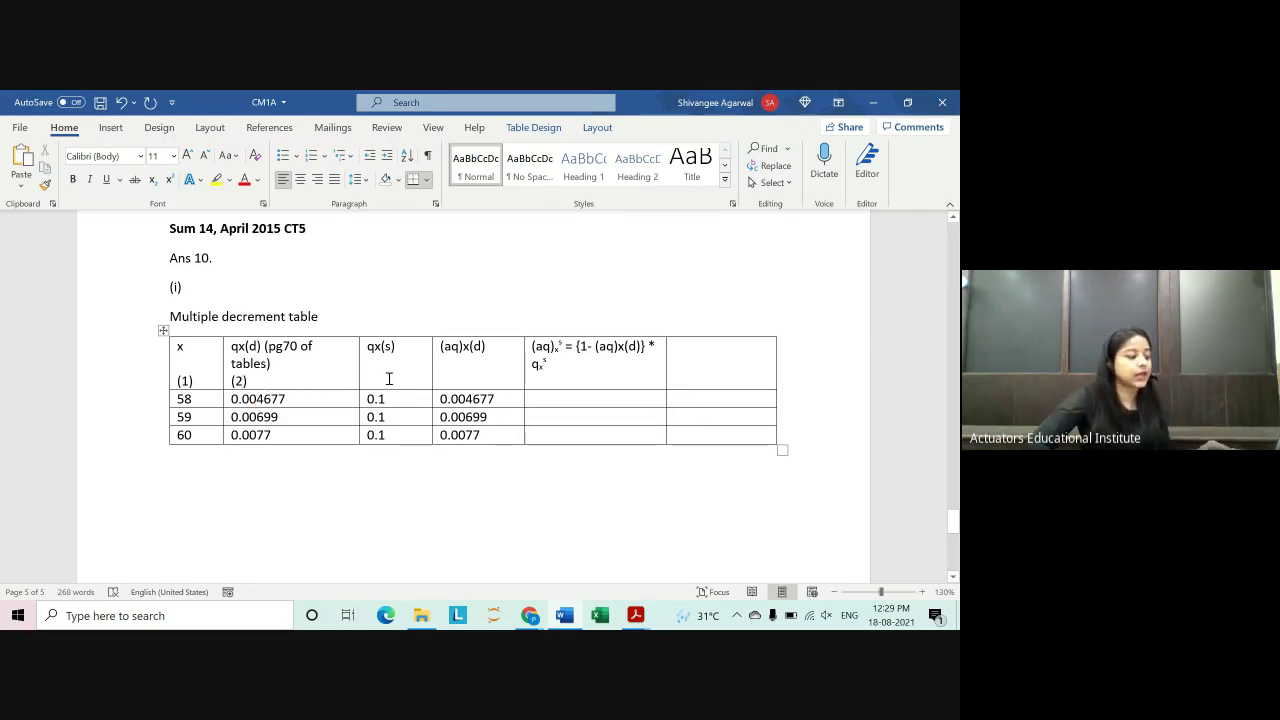
Step: Add '(5) = [ 1- (4) ] * (3)' beneath the formula header and select that line
{"action": "left_click", "coordinate": [564, 373]}
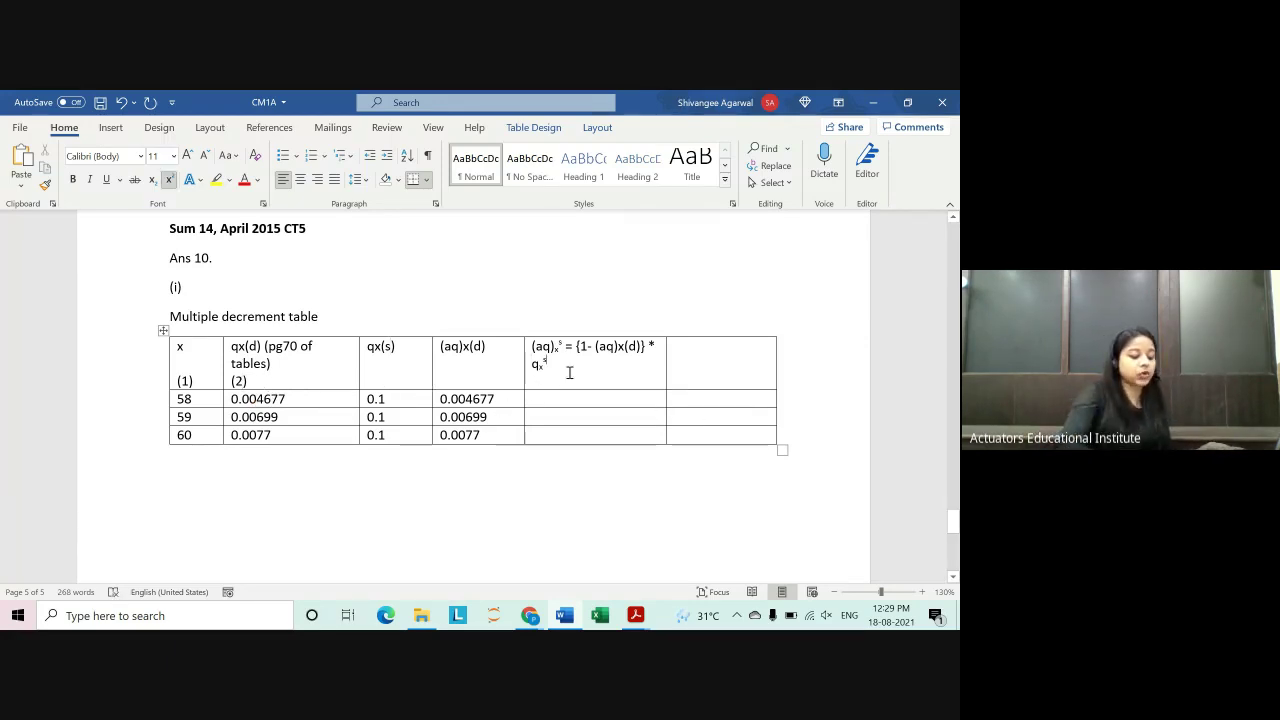
{"action": "key", "text": "Return"}
{"action": "key", "text": "BackSpace"}
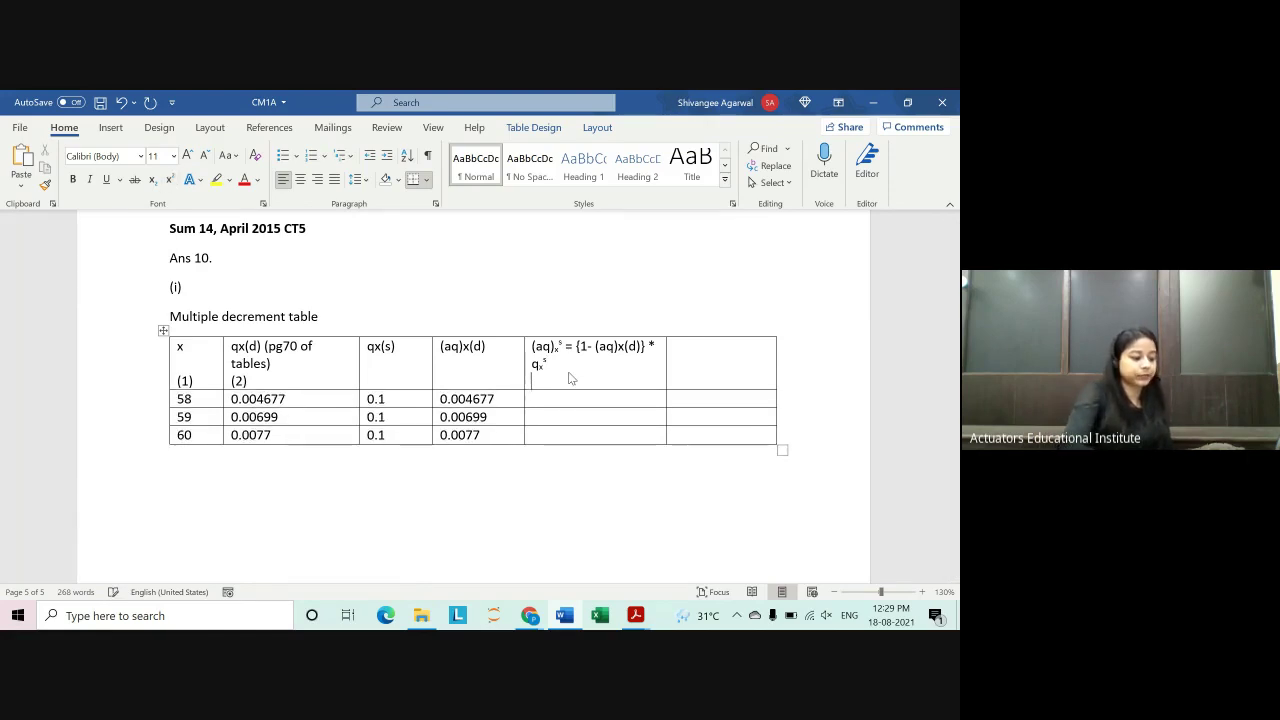
{"action": "key", "text": "ctrl+v"}
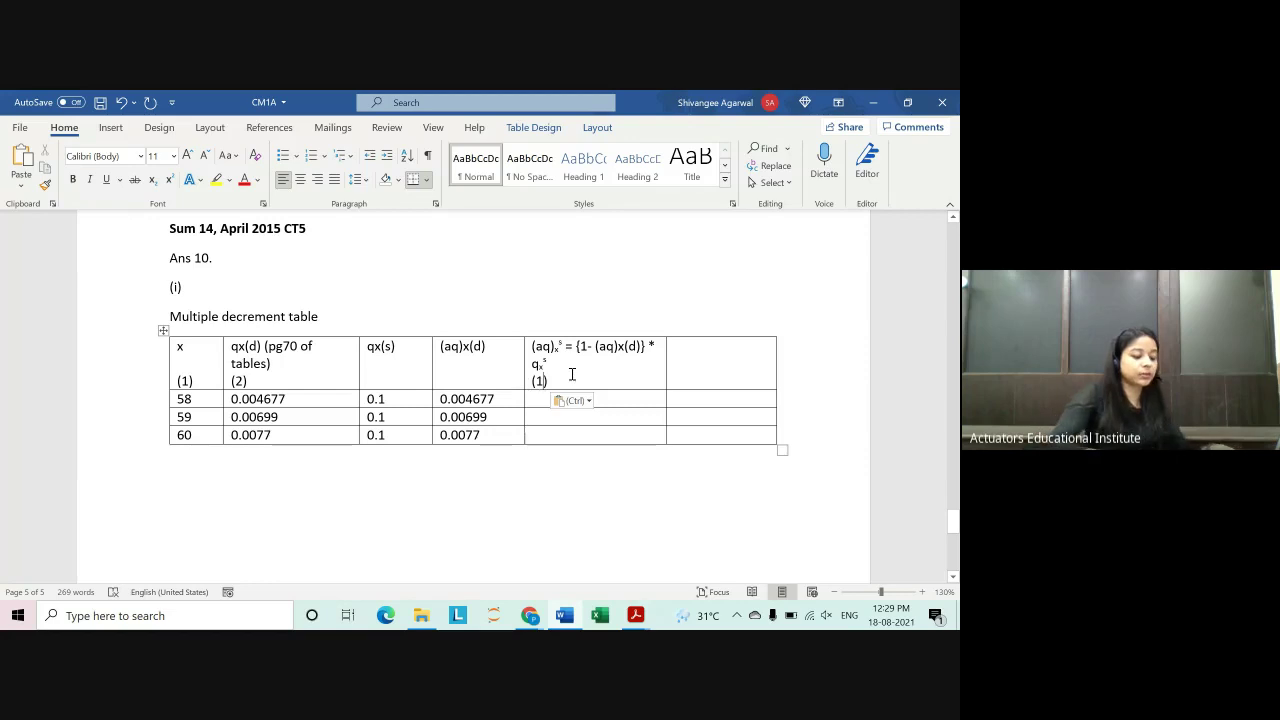
{"action": "key", "text": "Left"}
{"action": "key", "text": "BackSpace"}
{"action": "type", "text": "5"}
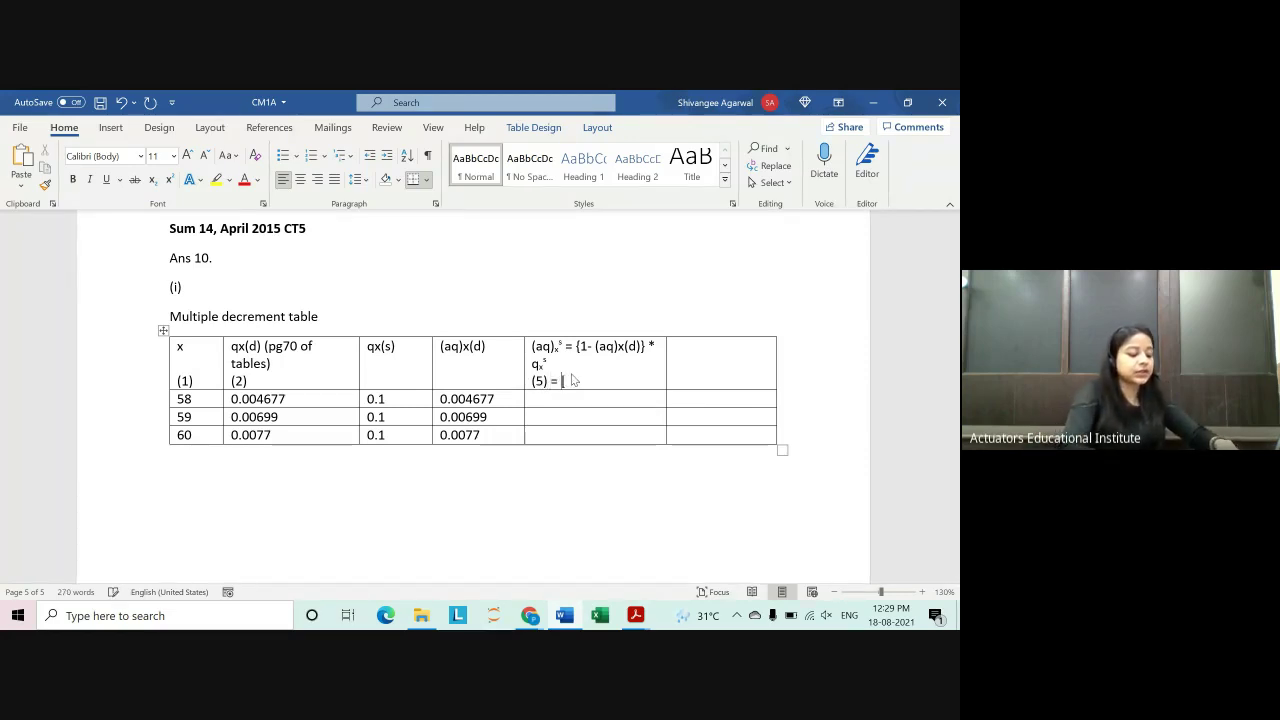
{"action": "type", "text": "("}
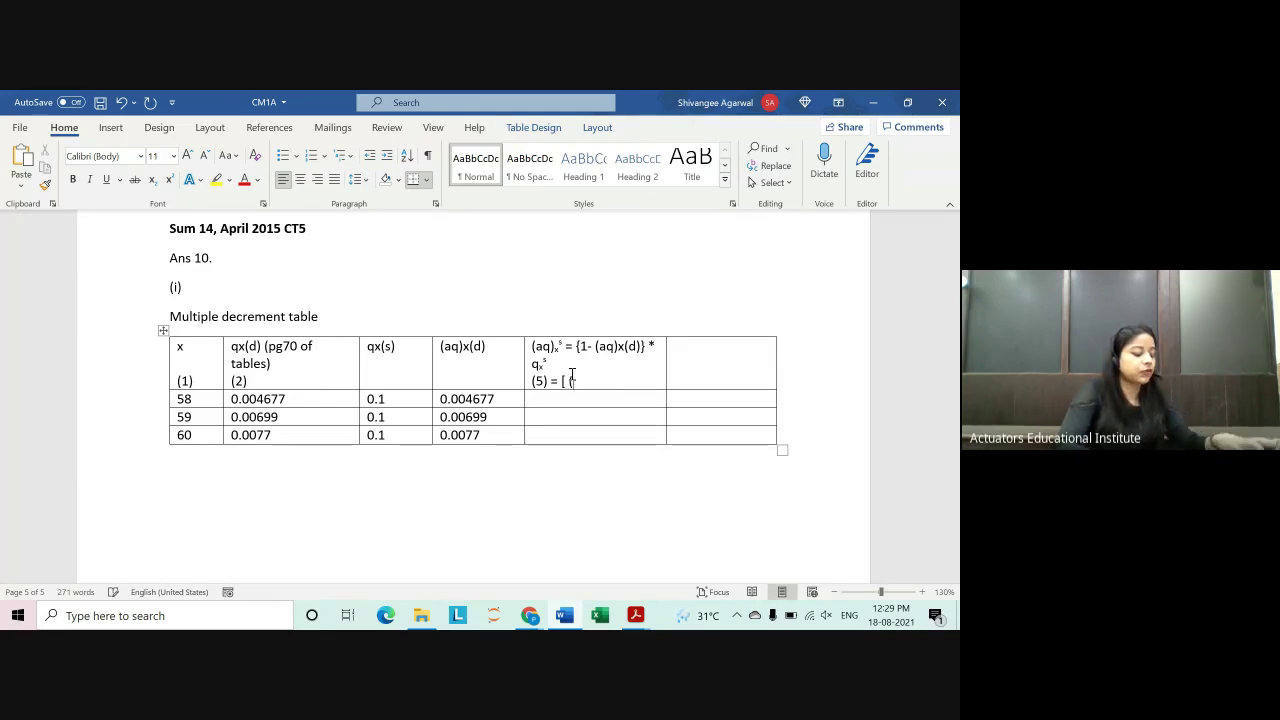
{"action": "type", "text": "1)"}
{"action": "key", "text": "BackSpace"}
{"action": "key", "text": "BackSpace"}
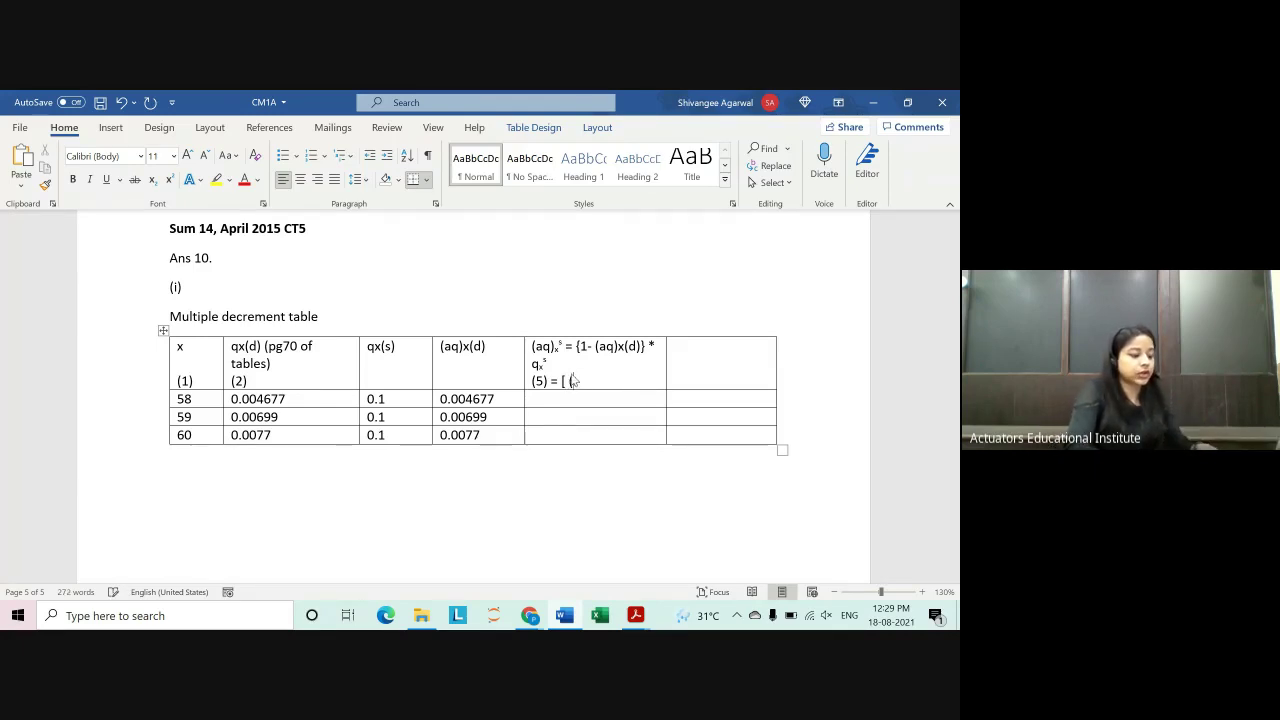
{"action": "type", "text": " 1- ("}
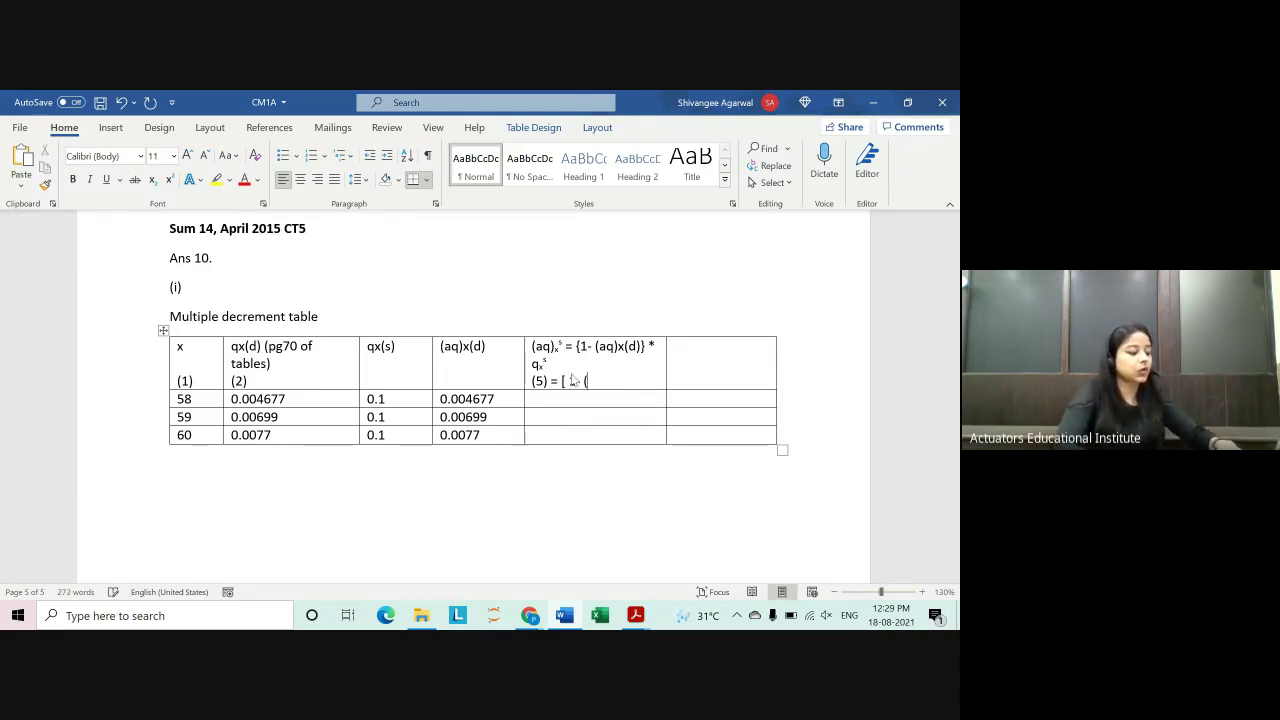
{"action": "type", "text": "4) ] * "}
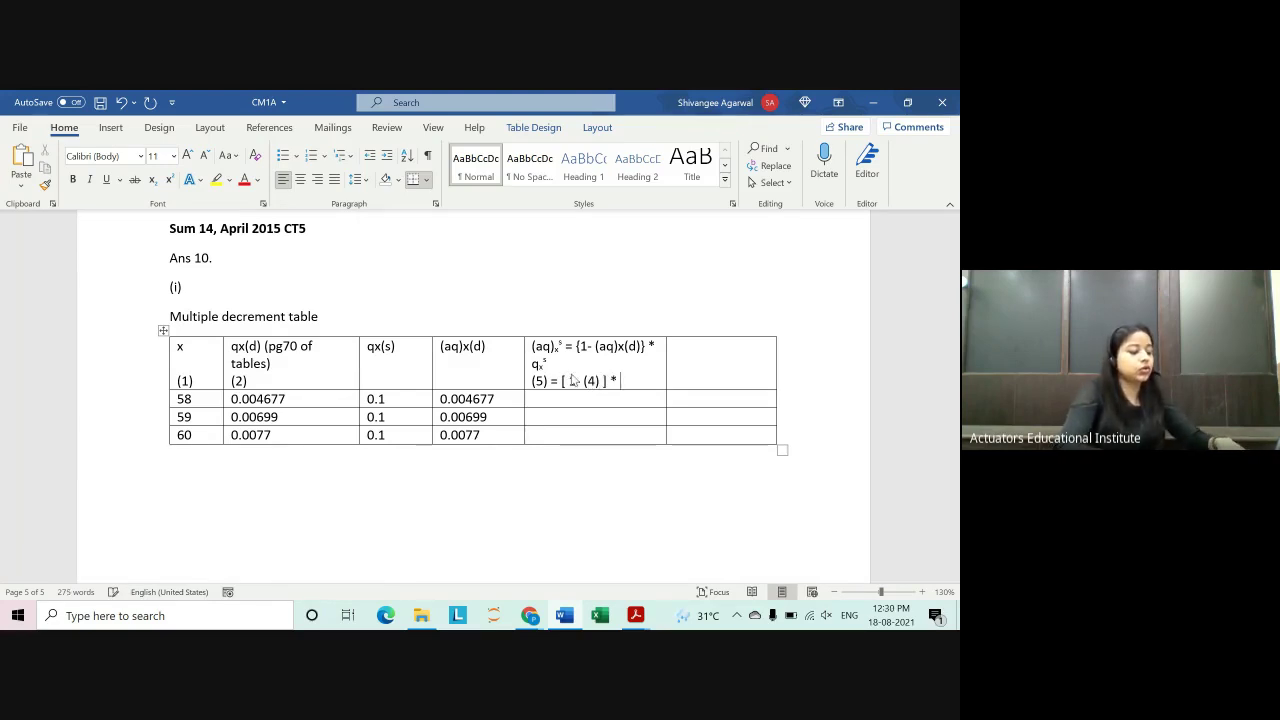
{"action": "type", "text": "(3"}
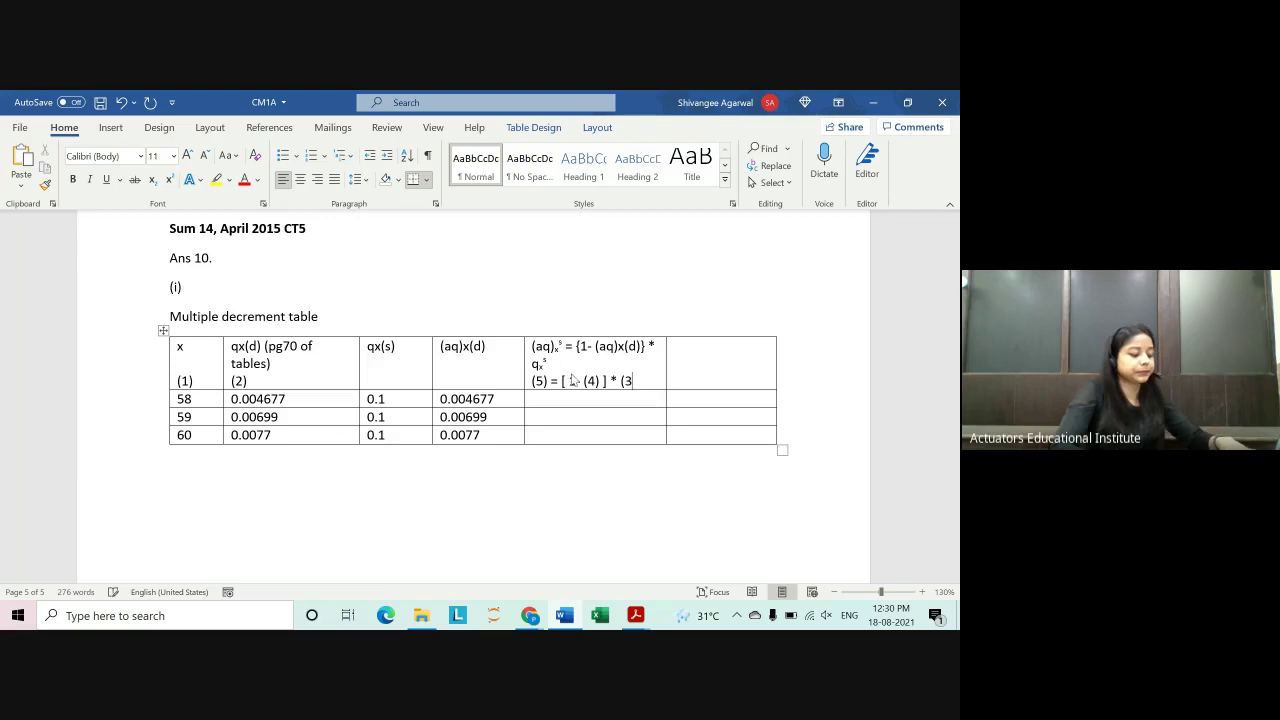
{"action": "type", "text": ")"}
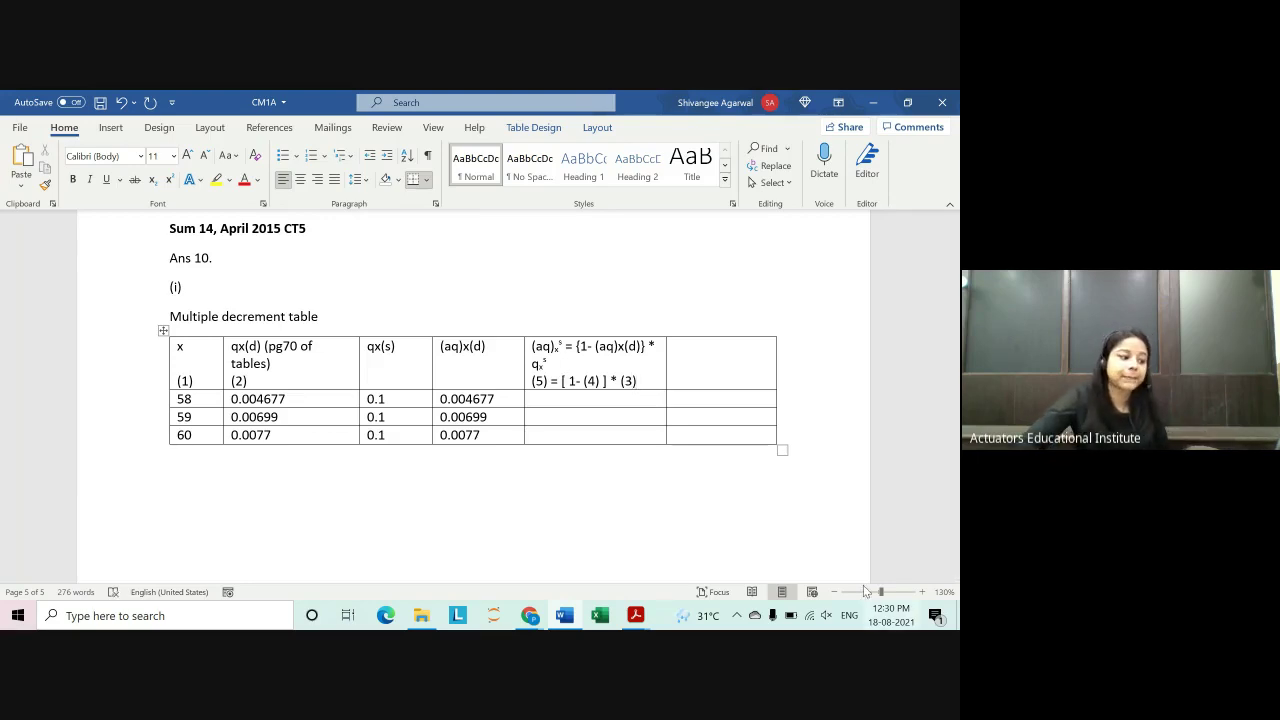
{"action": "left_click_drag", "start_coordinate": [637, 381], "coordinate": [526, 382]}
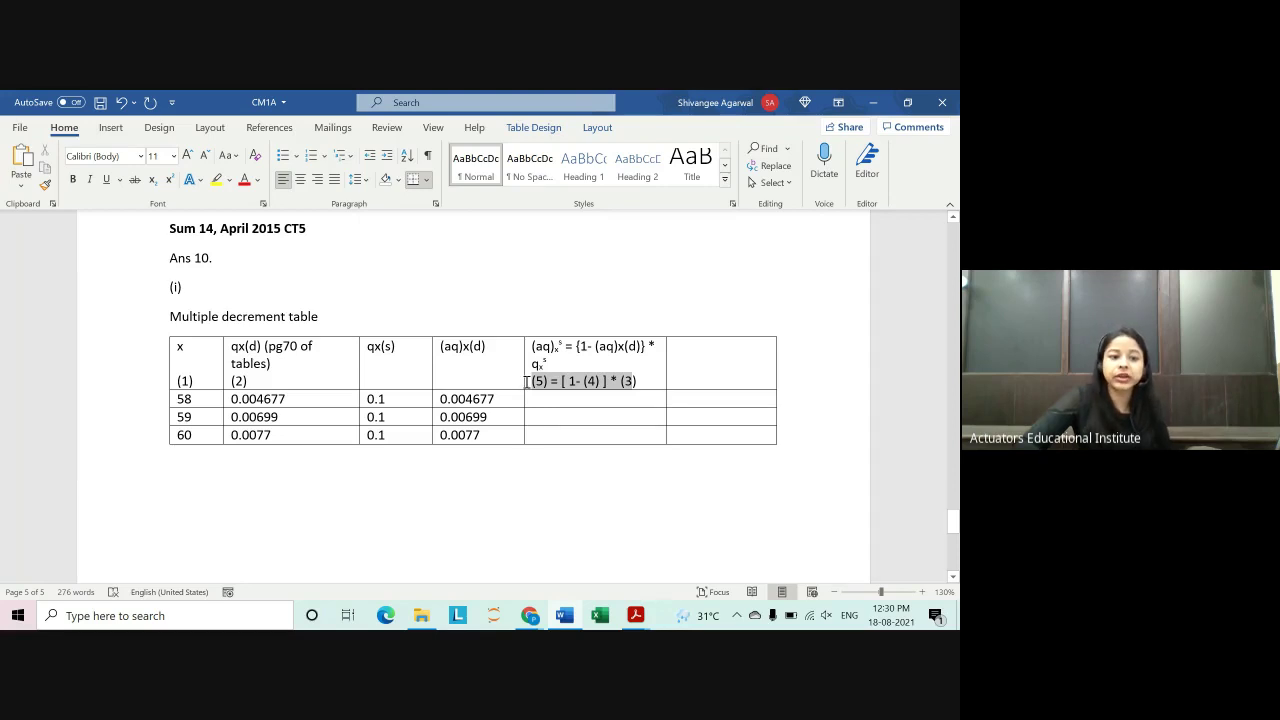
Step: Type '(5) =' on the empty line just below the table
{"action": "left_click", "coordinate": [616, 508]}
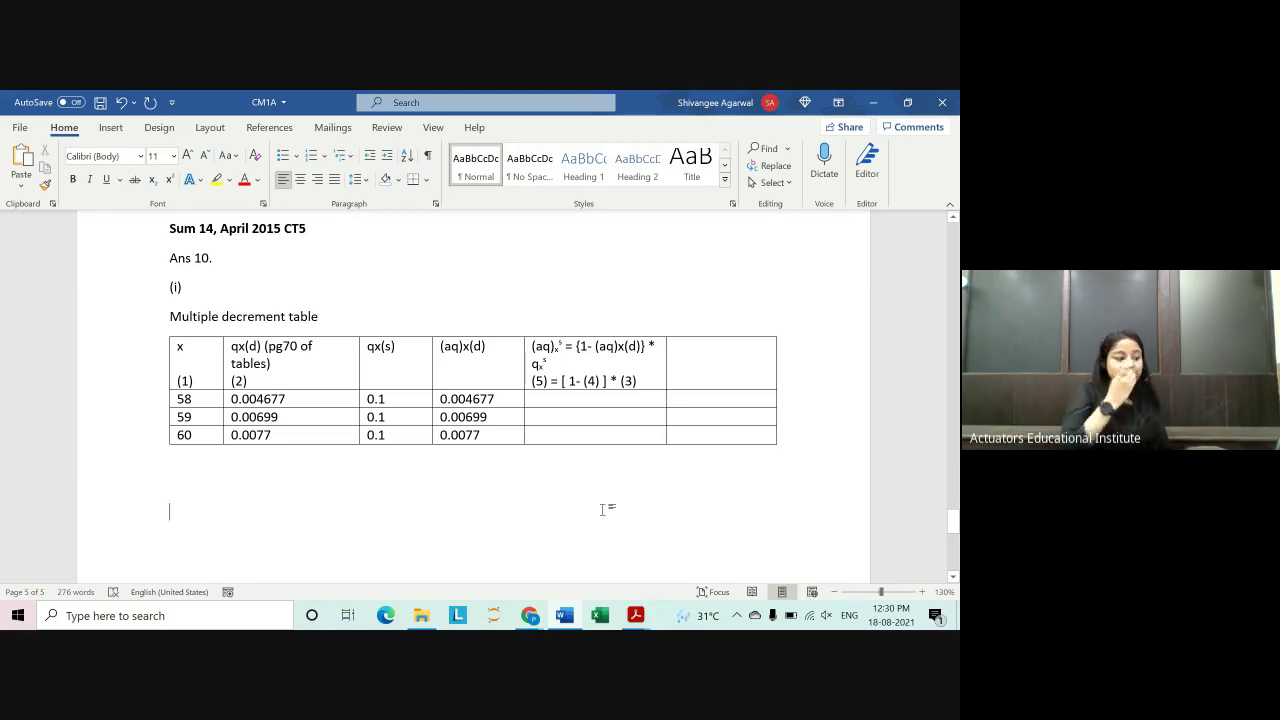
{"action": "scroll", "coordinate": [603, 489], "scroll_direction": "down", "scroll_amount": 1}
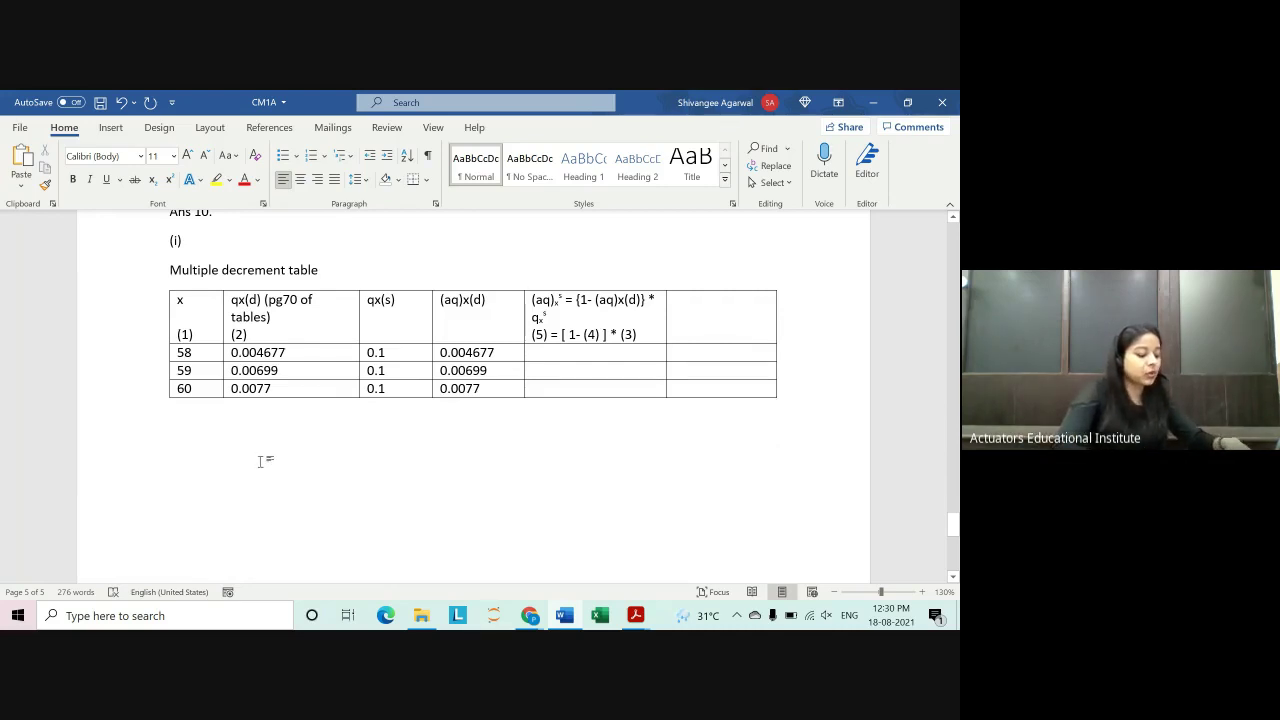
{"action": "type", "text": "(5)"}
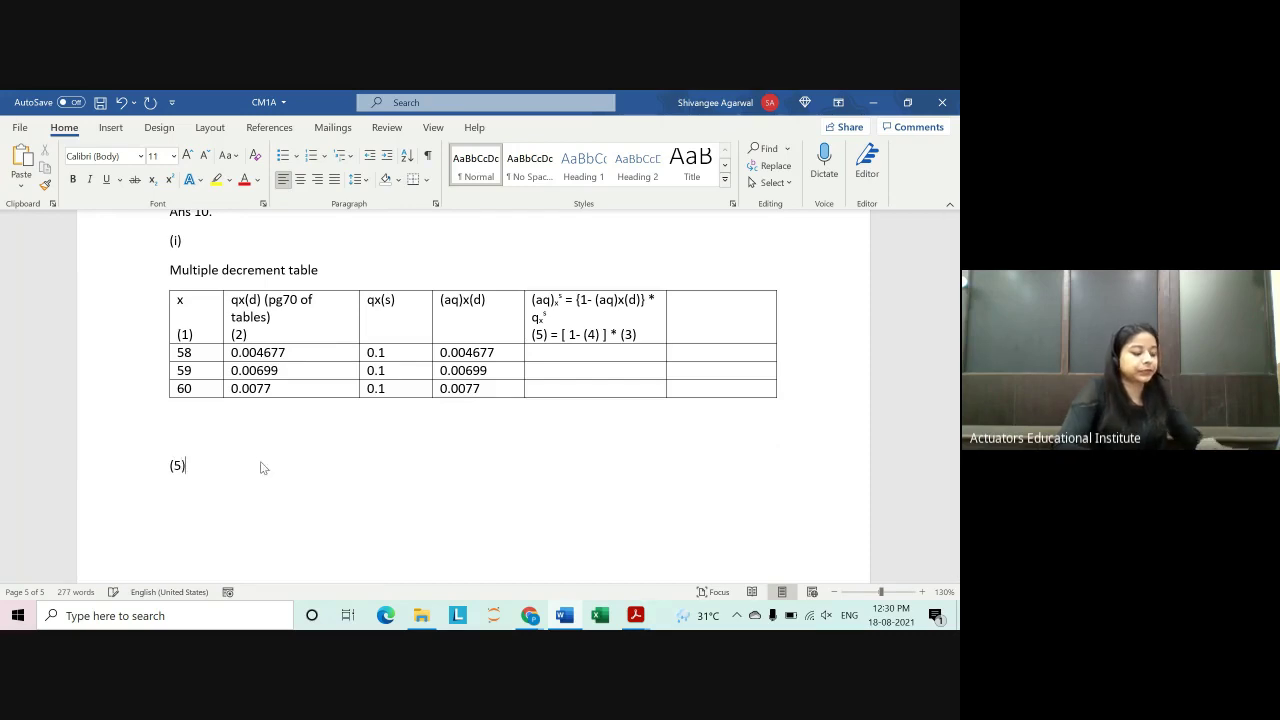
{"action": "type", "text": " ="}
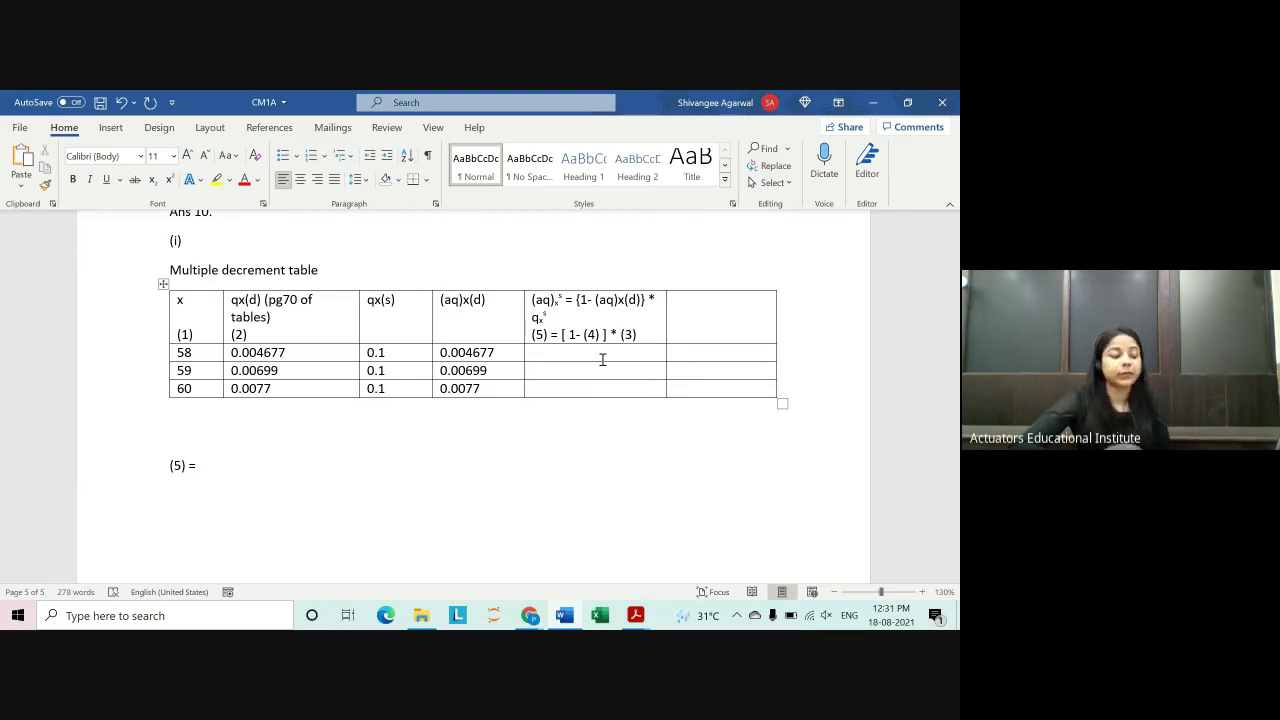
{"action": "left_click", "coordinate": [594, 352]}
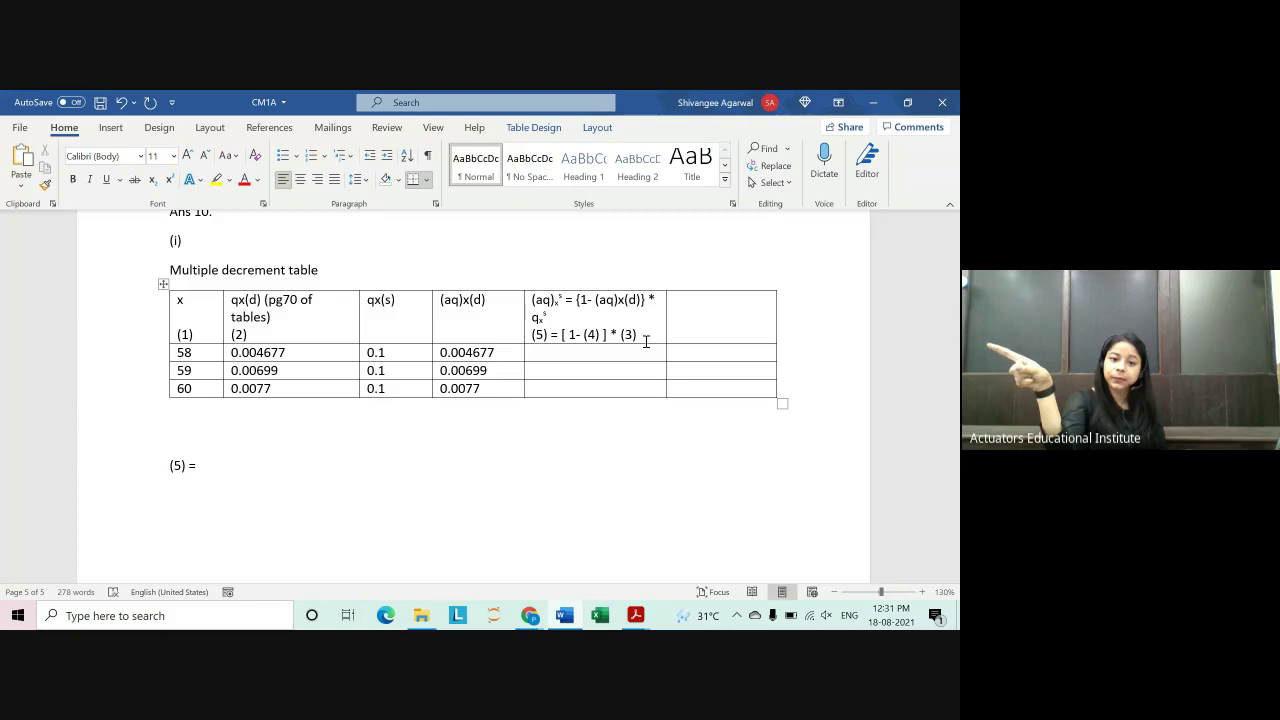
Step: Type '(ap)x =' into the empty sixth-column header cell
{"action": "left_click", "coordinate": [722, 330]}
{"action": "type", "text": "a"}
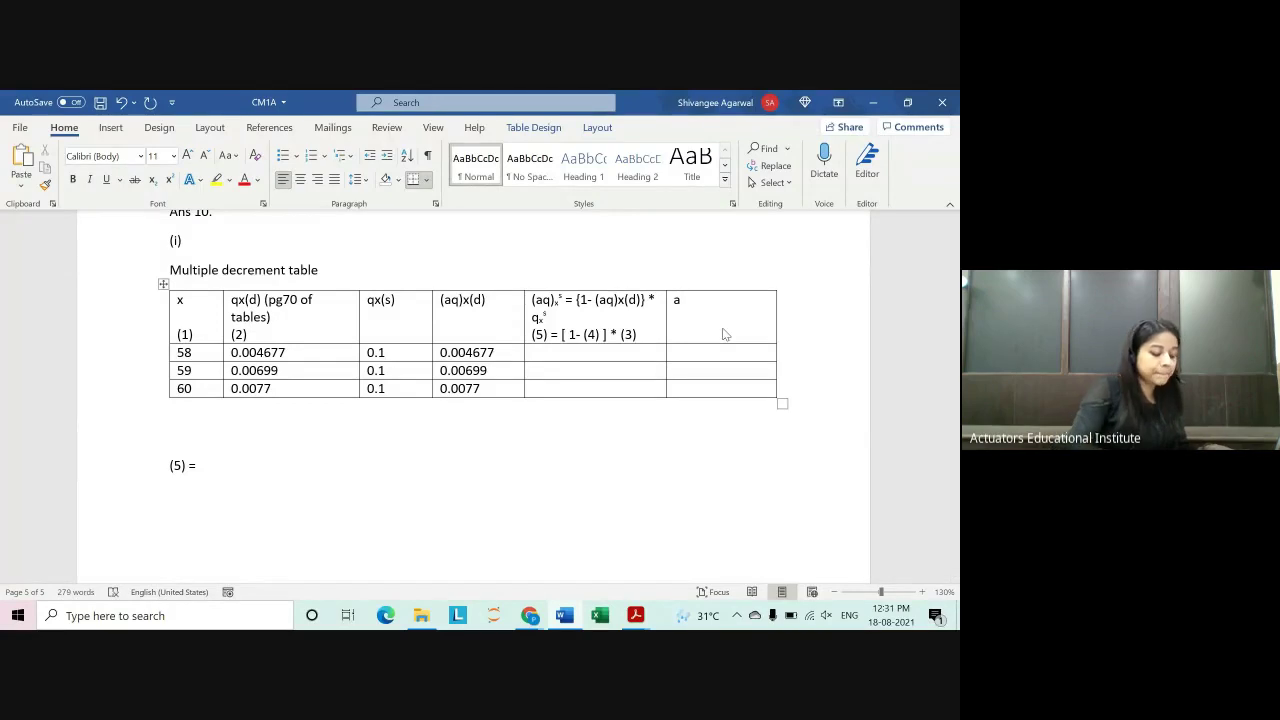
{"action": "type", "text": "px"}
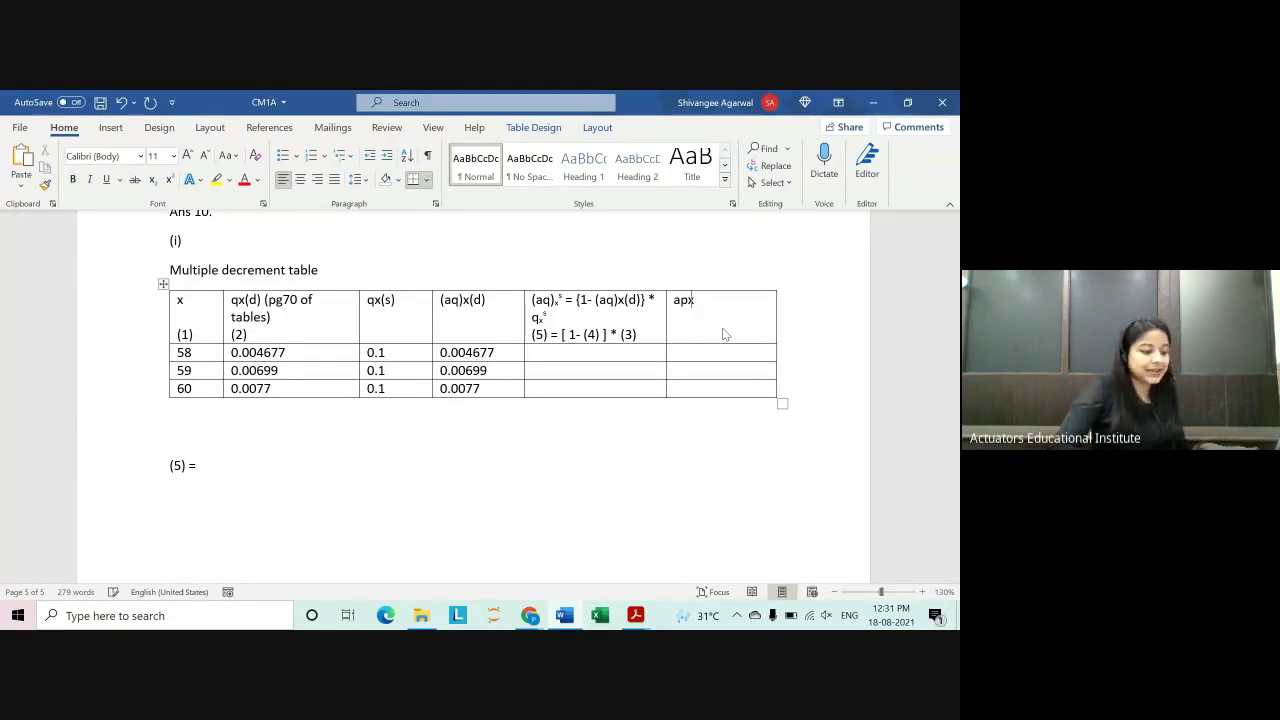
{"action": "key", "text": "Left"}
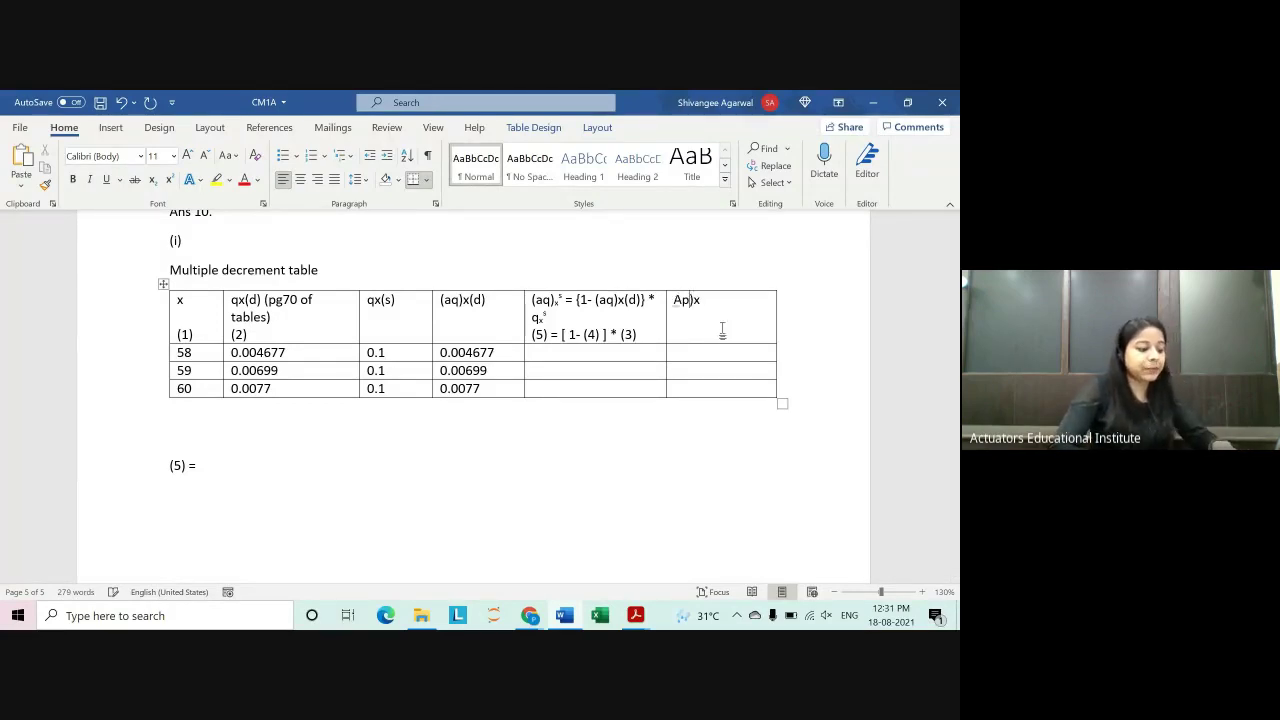
{"action": "type", "text": ")"}
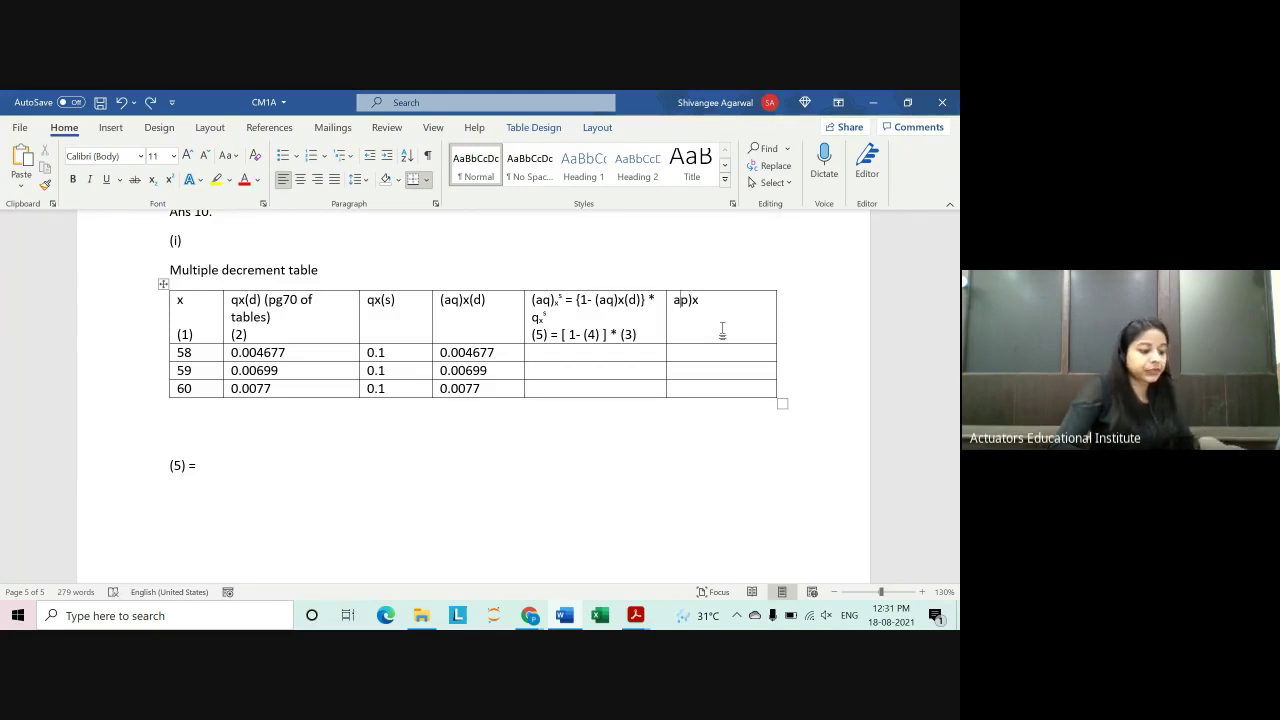
{"action": "key", "text": "Home"}
{"action": "type", "text": "(ap)x"}
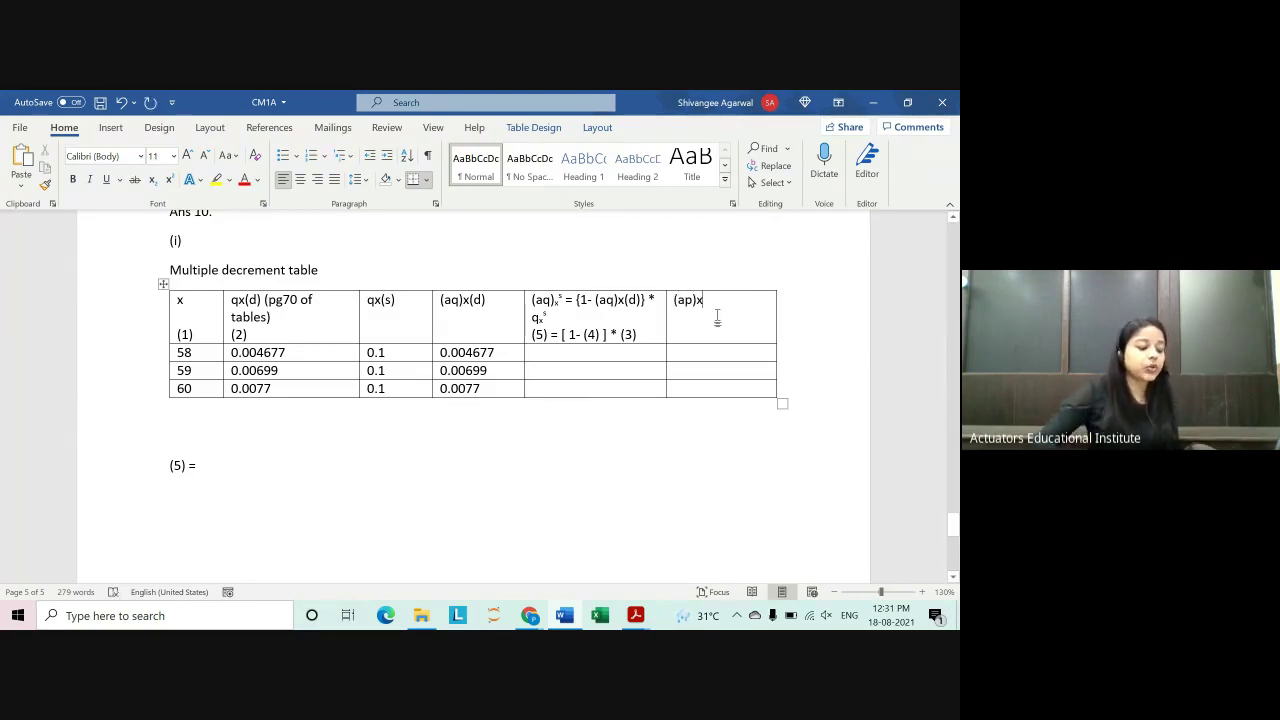
{"action": "type", "text": " ="}
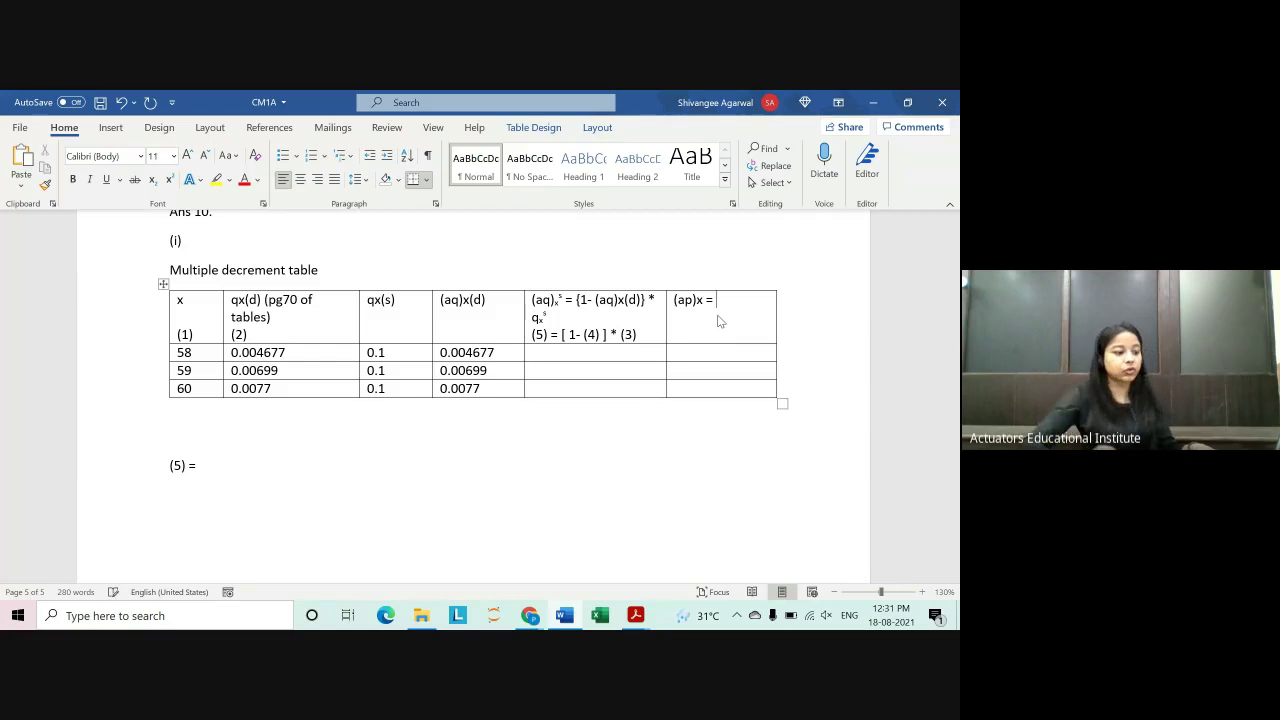
{"action": "double_click", "coordinate": [448, 300]}
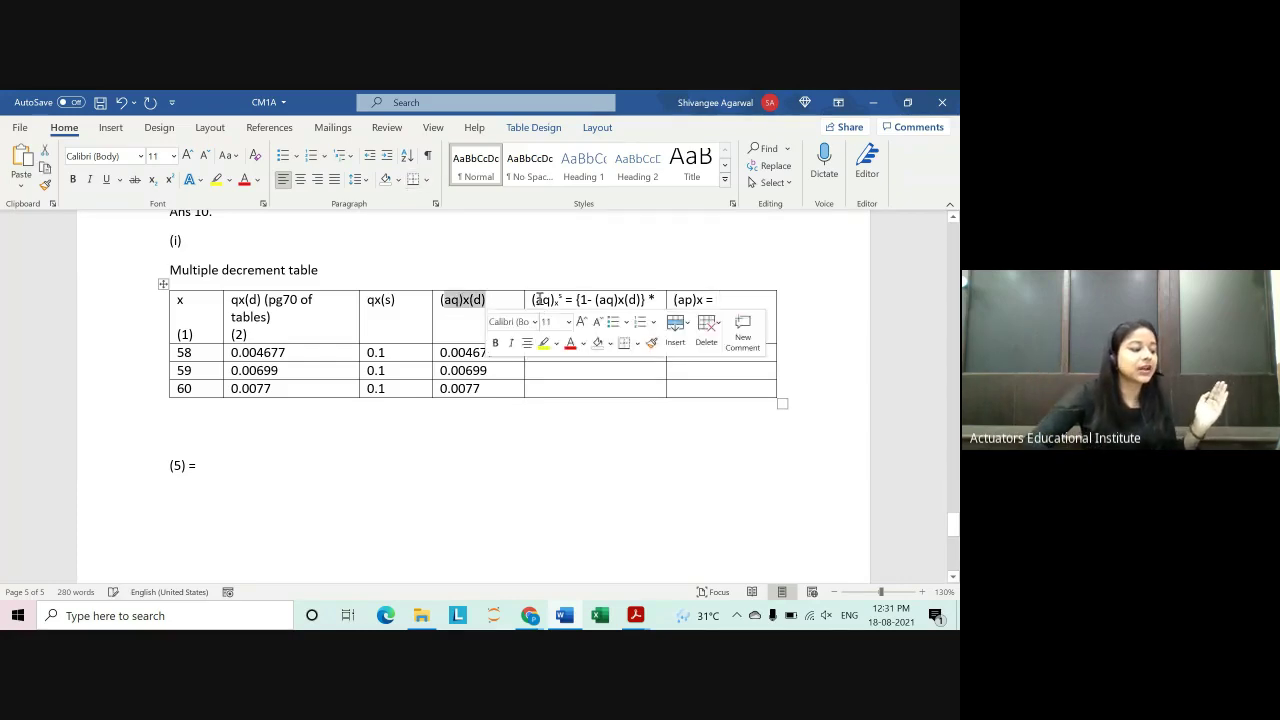
{"action": "double_click", "coordinate": [549, 300]}
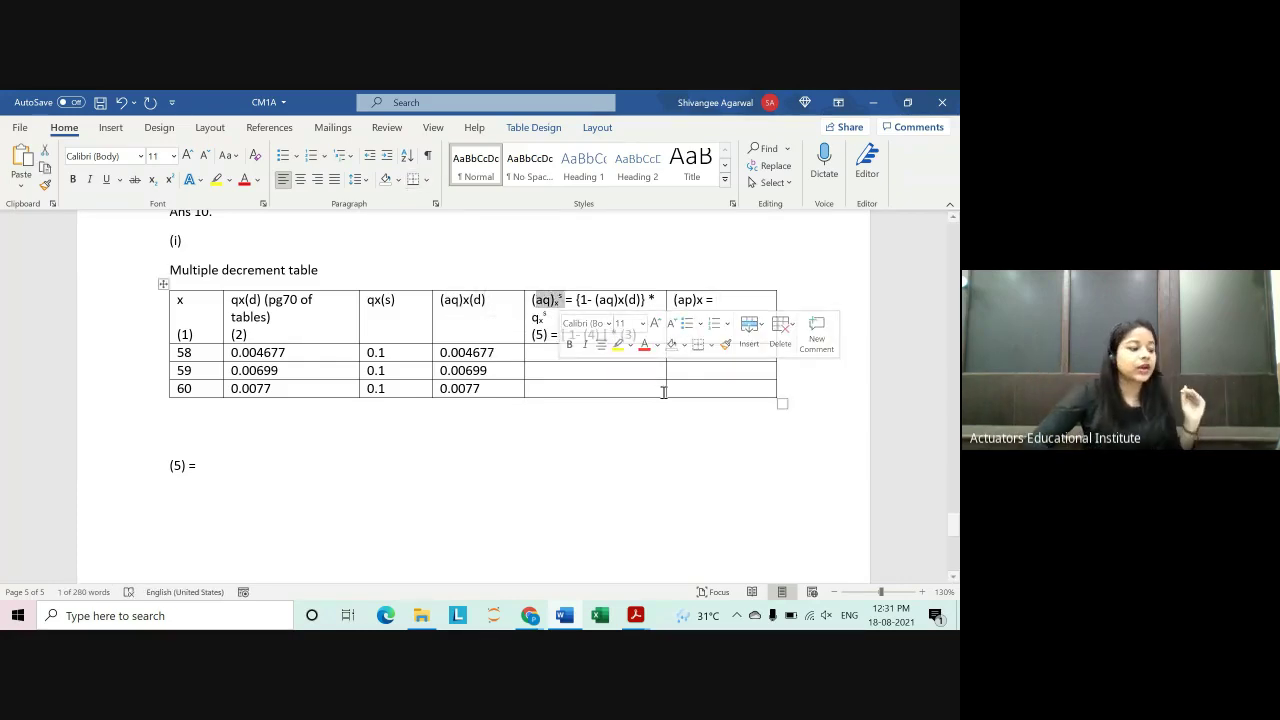
{"action": "left_click", "coordinate": [714, 452]}
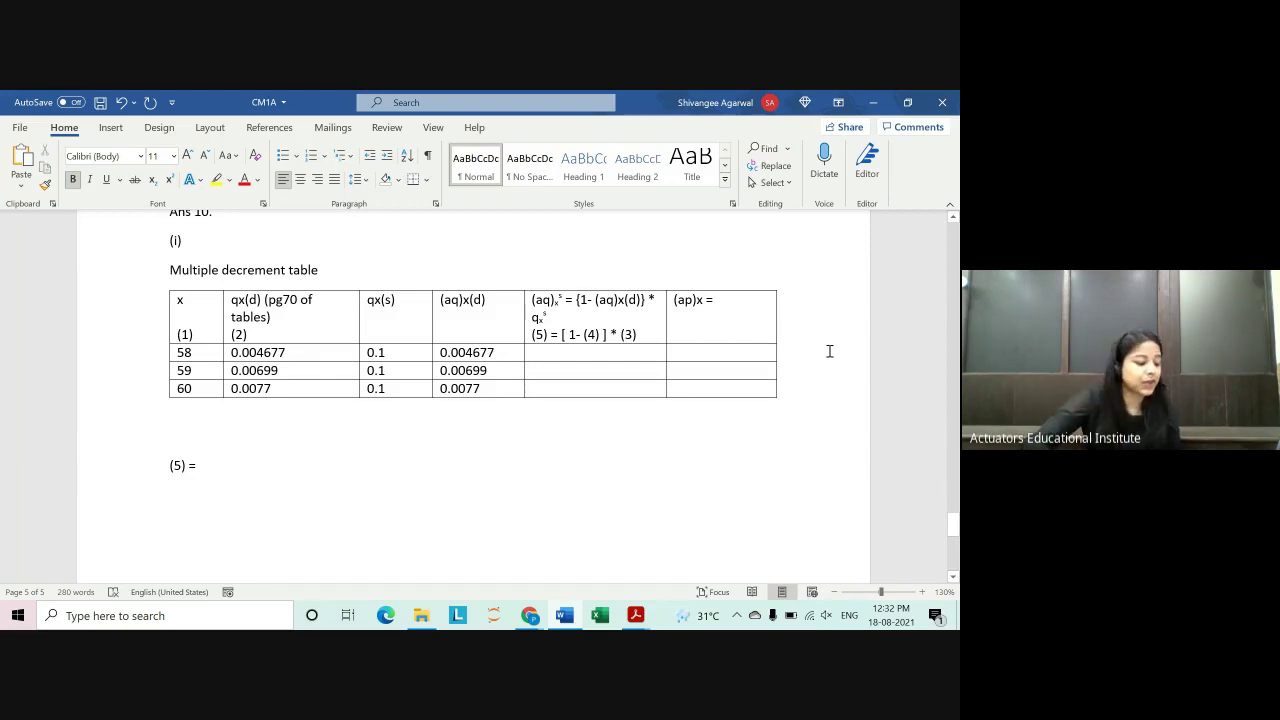
Step: Bring the examiners' report PDF forward and check the age-58 t-1(ap) value of 1.000000
{"action": "mouse_move", "coordinate": [635, 615]}
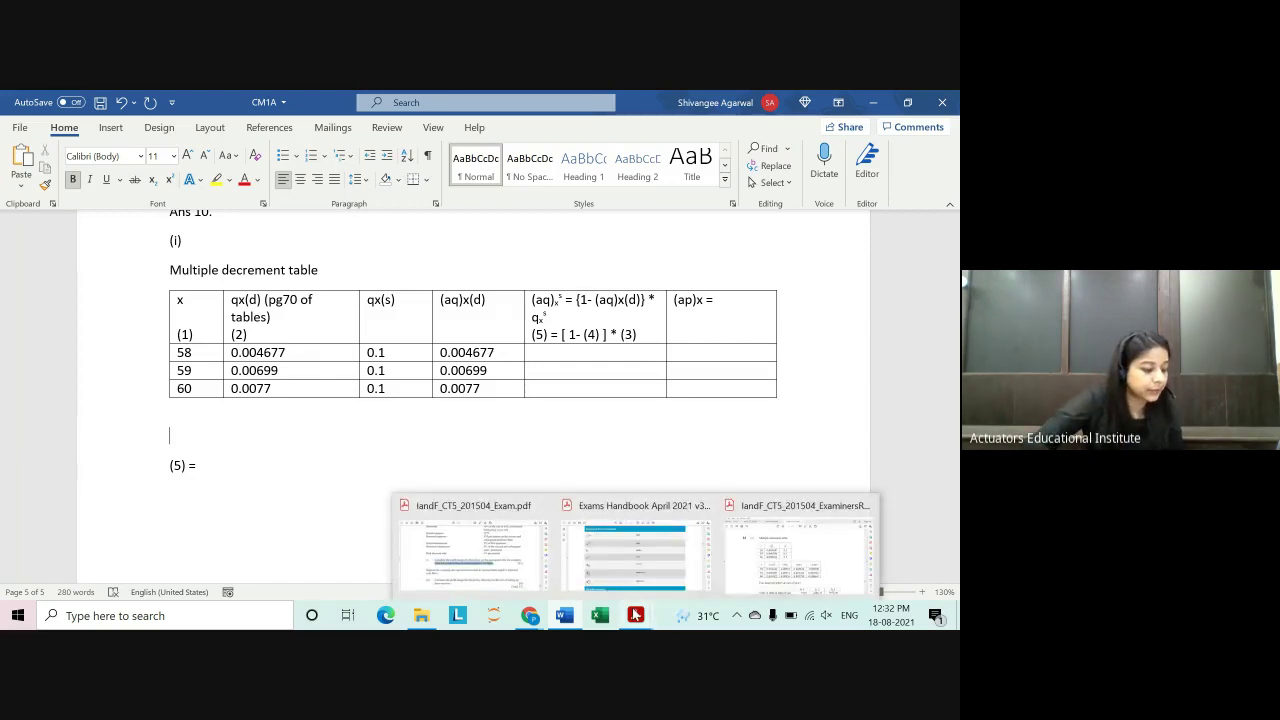
{"action": "left_click", "coordinate": [768, 562]}
{"action": "scroll", "coordinate": [600, 425], "scroll_direction": "down", "scroll_amount": 1}
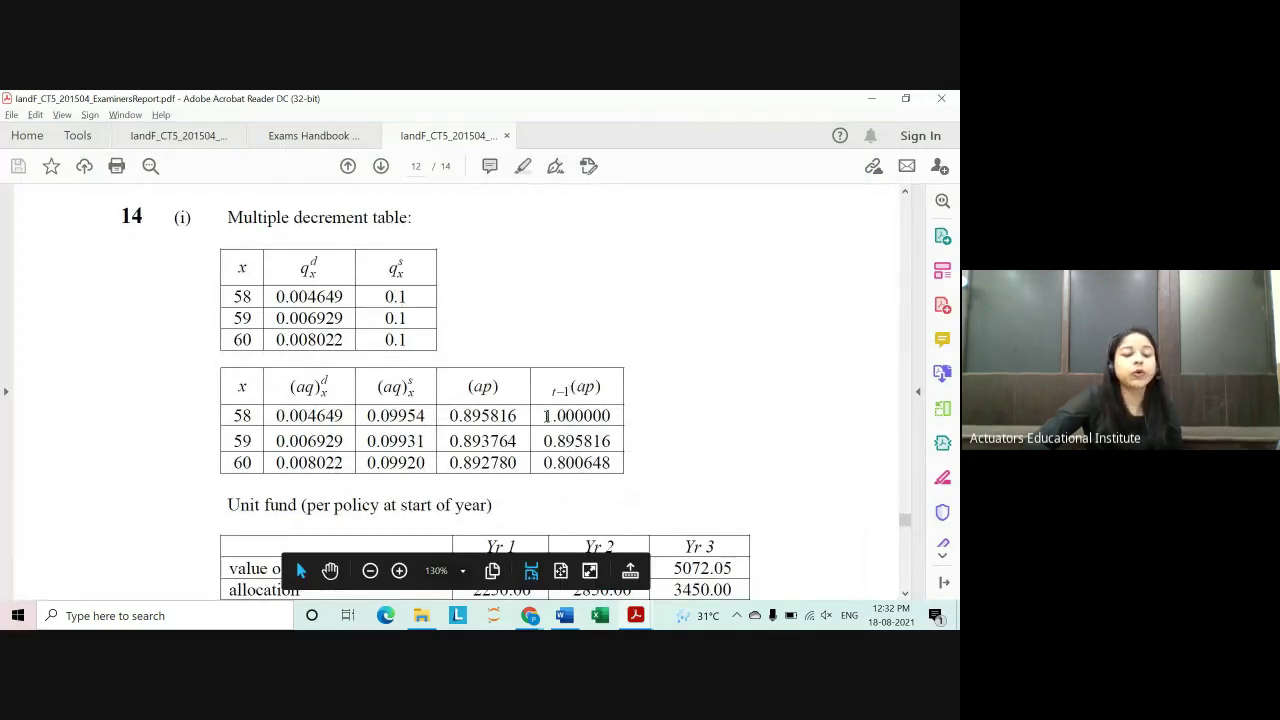
{"action": "left_click_drag", "start_coordinate": [545, 415], "coordinate": [583, 418]}
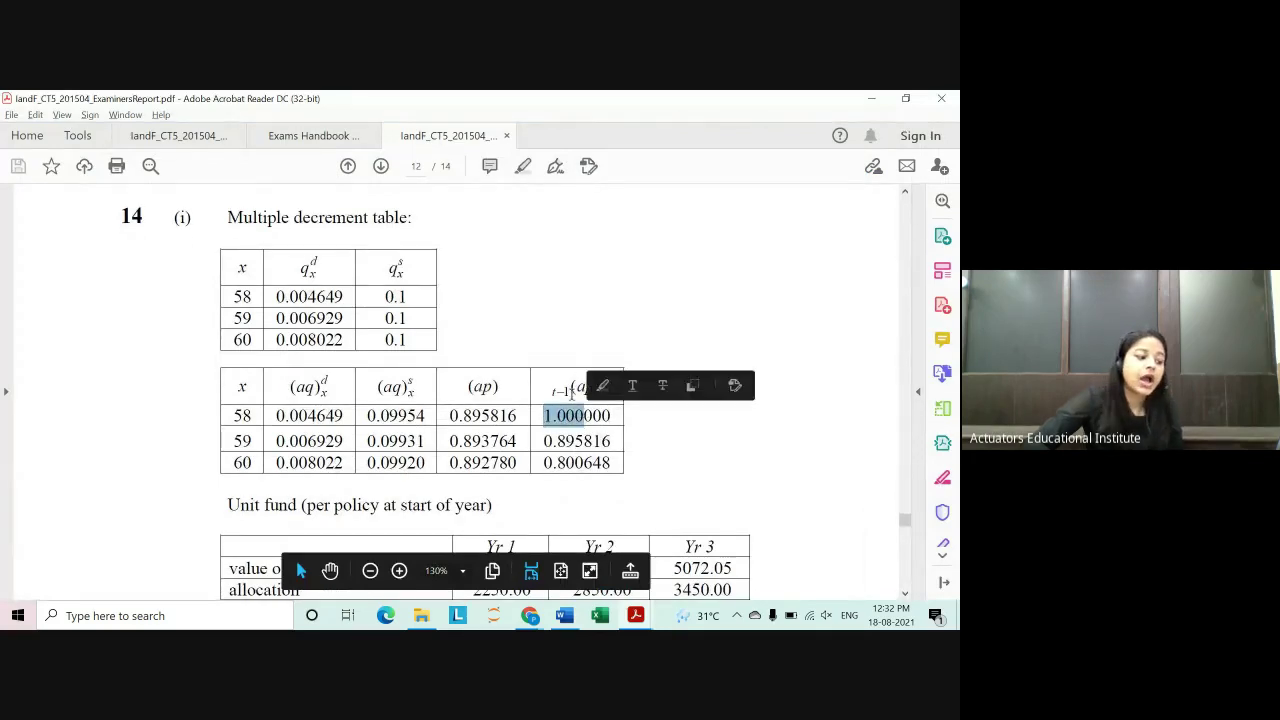
{"action": "left_click", "coordinate": [563, 491]}
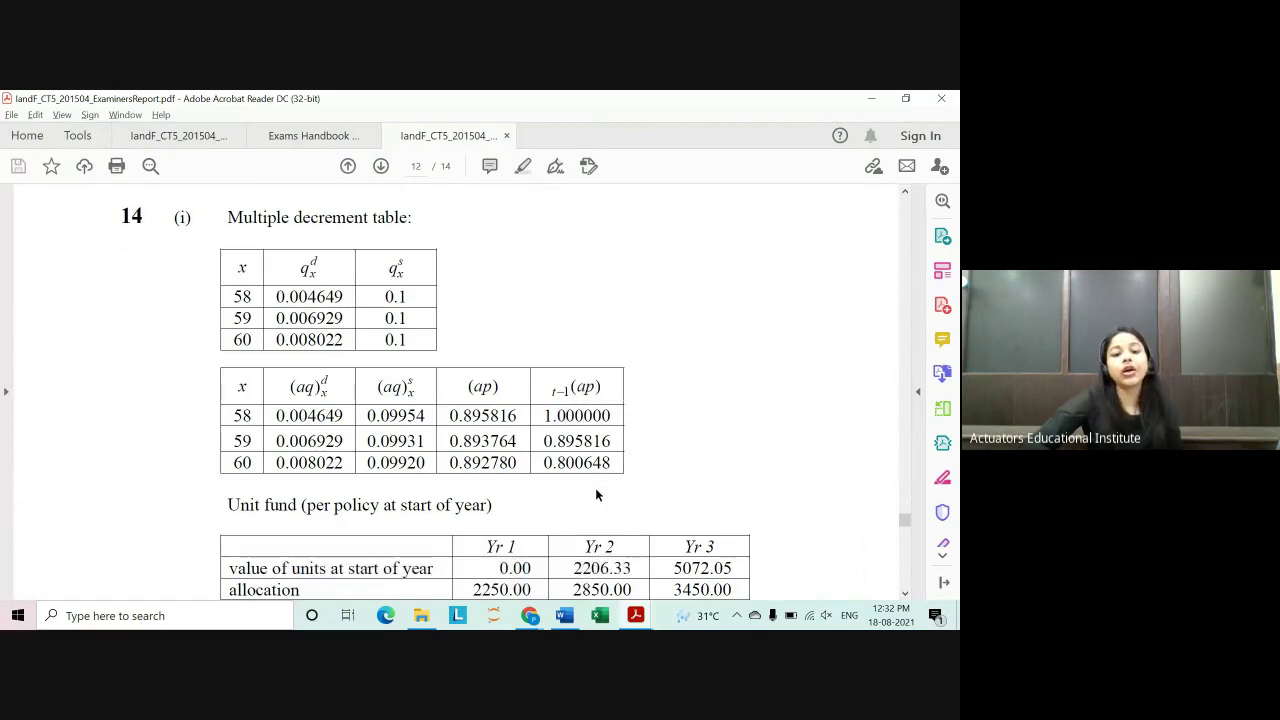
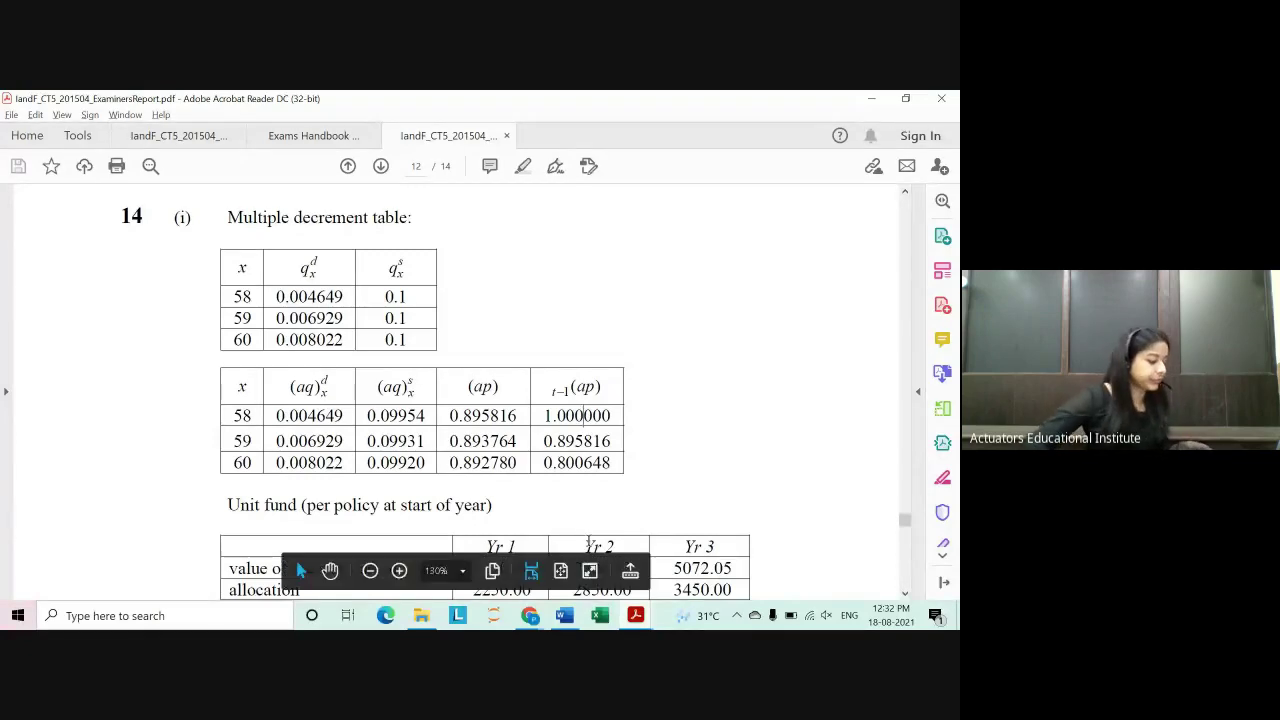
Step: Scroll the examiners' report to the decrement tables and return to the Word answer document
{"action": "scroll", "coordinate": [613, 460], "scroll_direction": "down", "scroll_amount": 1}
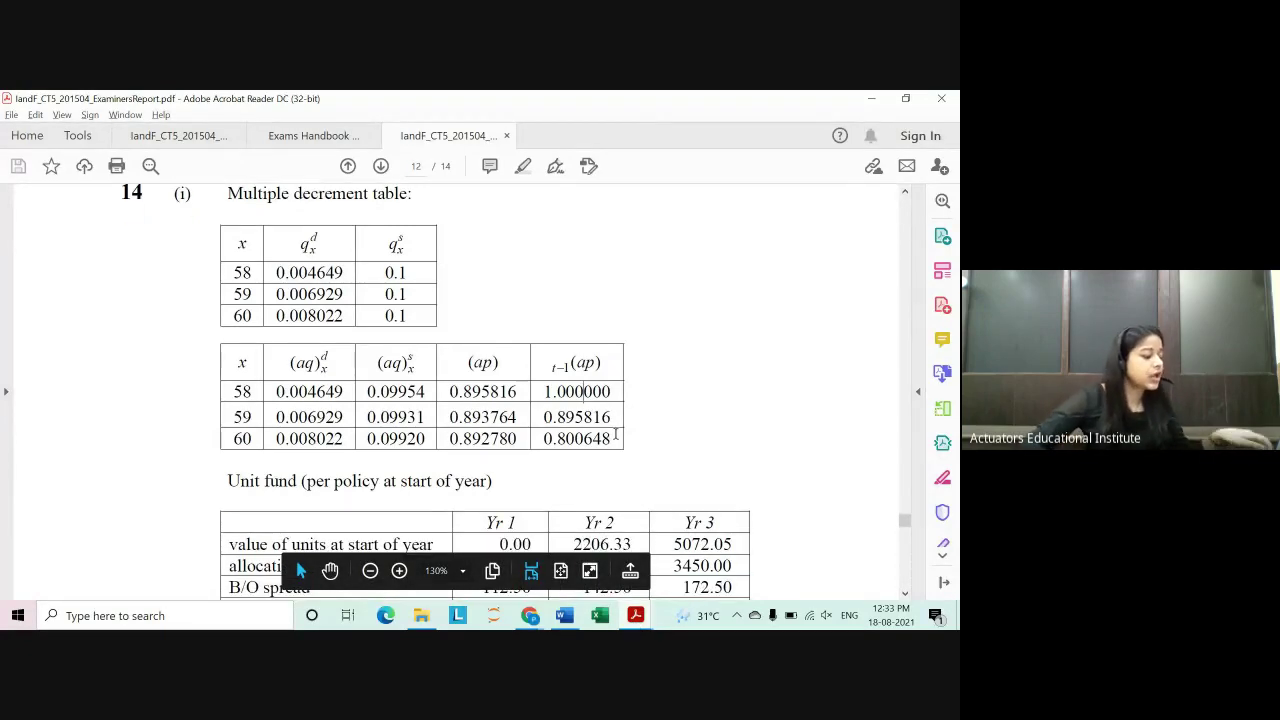
{"action": "key", "text": "alt+Tab"}
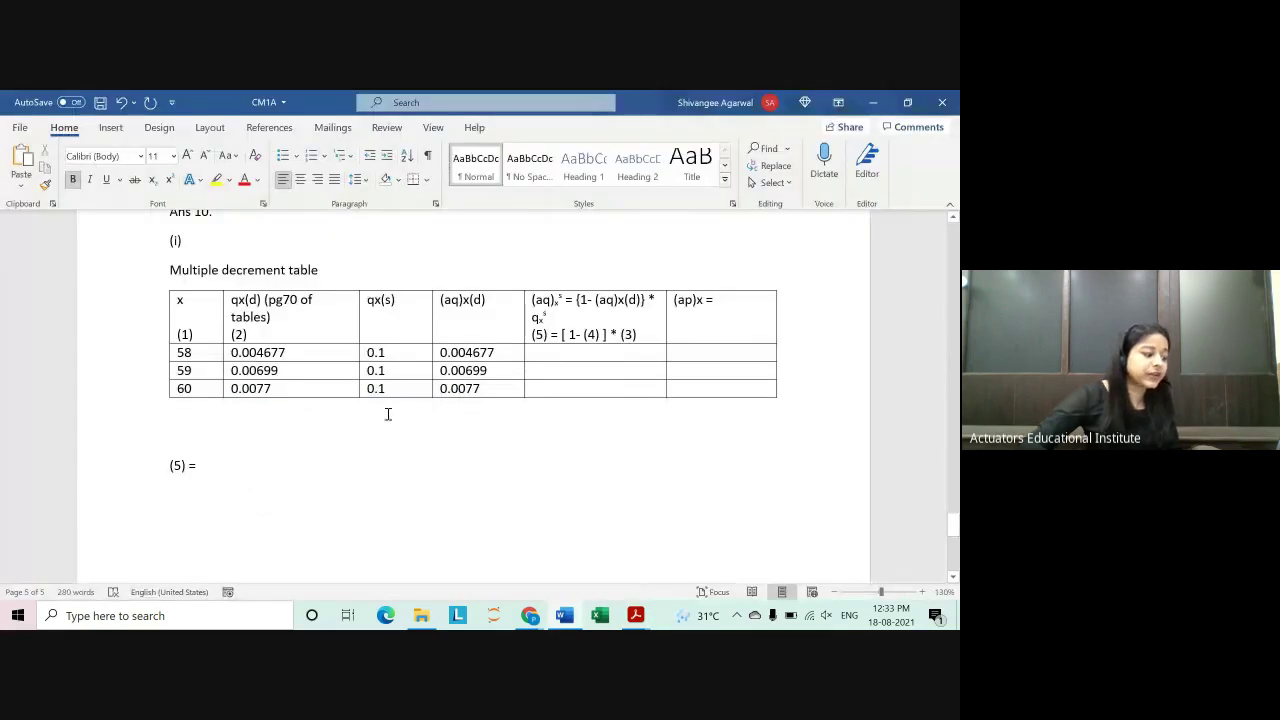
Step: Delete the blank line above '(5) = [1- (4)] * (3)' and add new lines after it
{"action": "scroll", "coordinate": [388, 413], "scroll_direction": "down", "scroll_amount": 1}
{"action": "left_click", "coordinate": [228, 389]}
{"action": "key", "text": "Delete"}
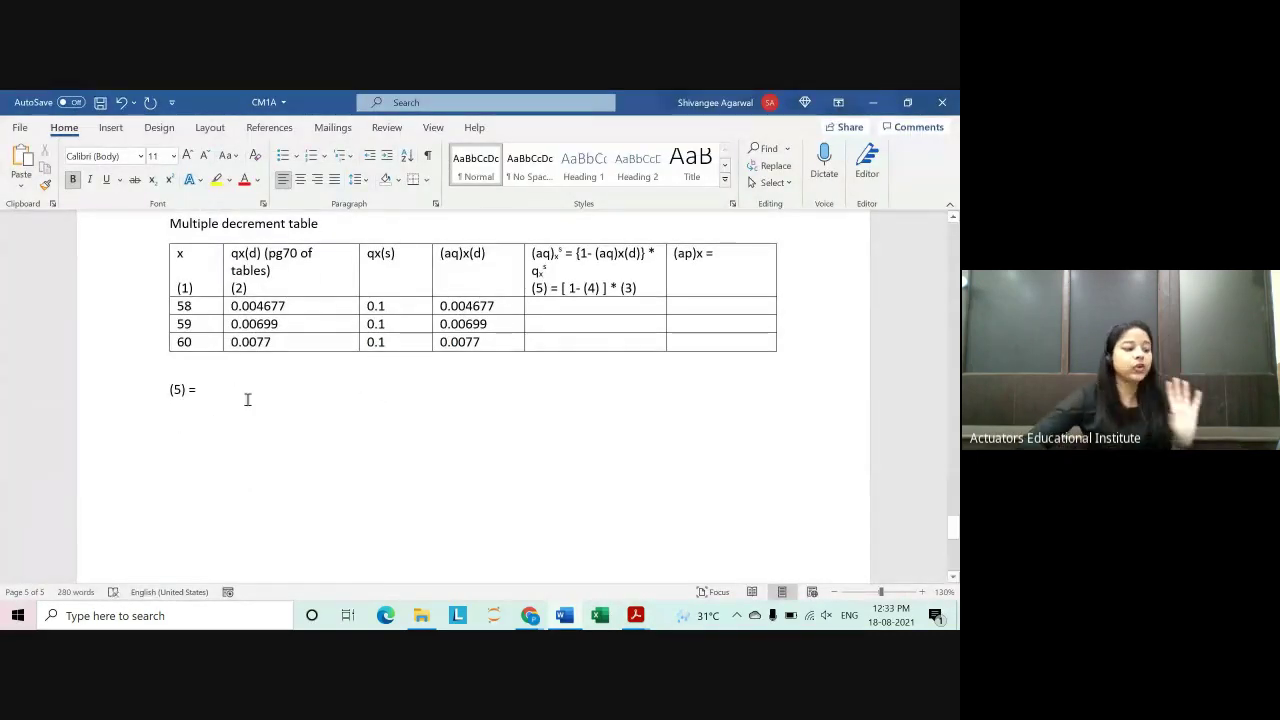
{"action": "left_click_drag", "start_coordinate": [540, 291], "coordinate": [604, 288]}
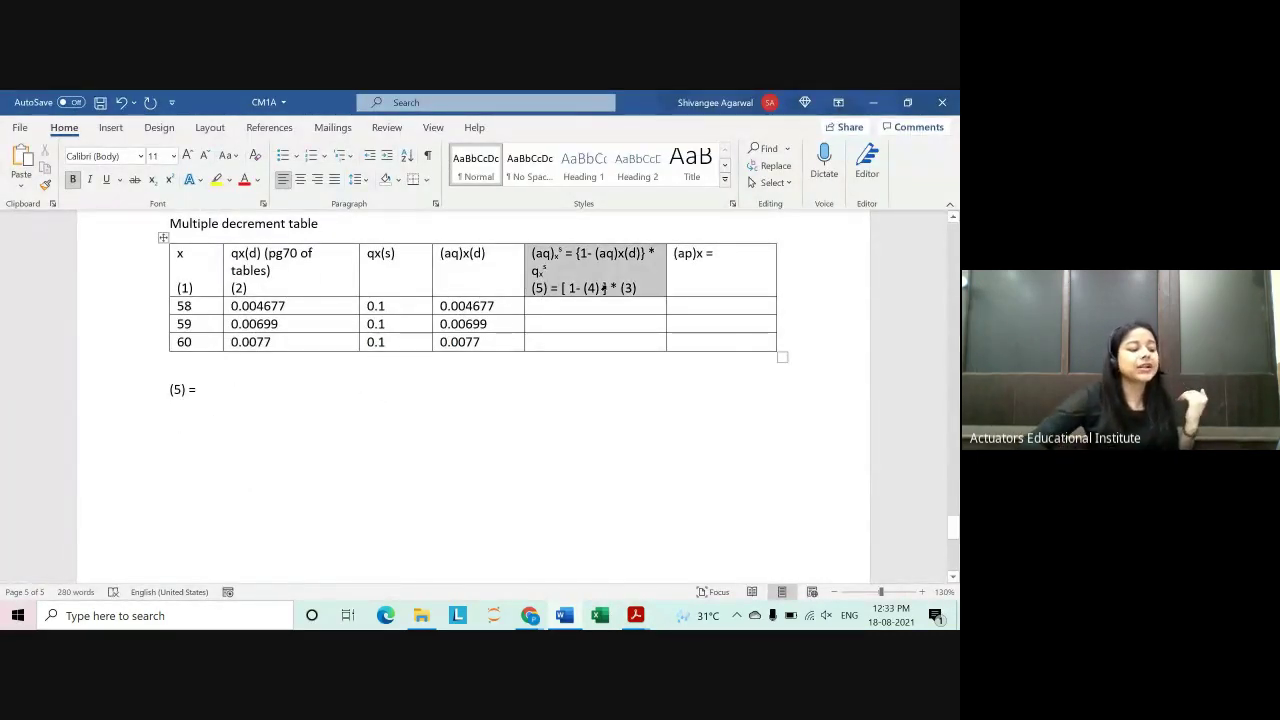
{"action": "left_click", "coordinate": [656, 290]}
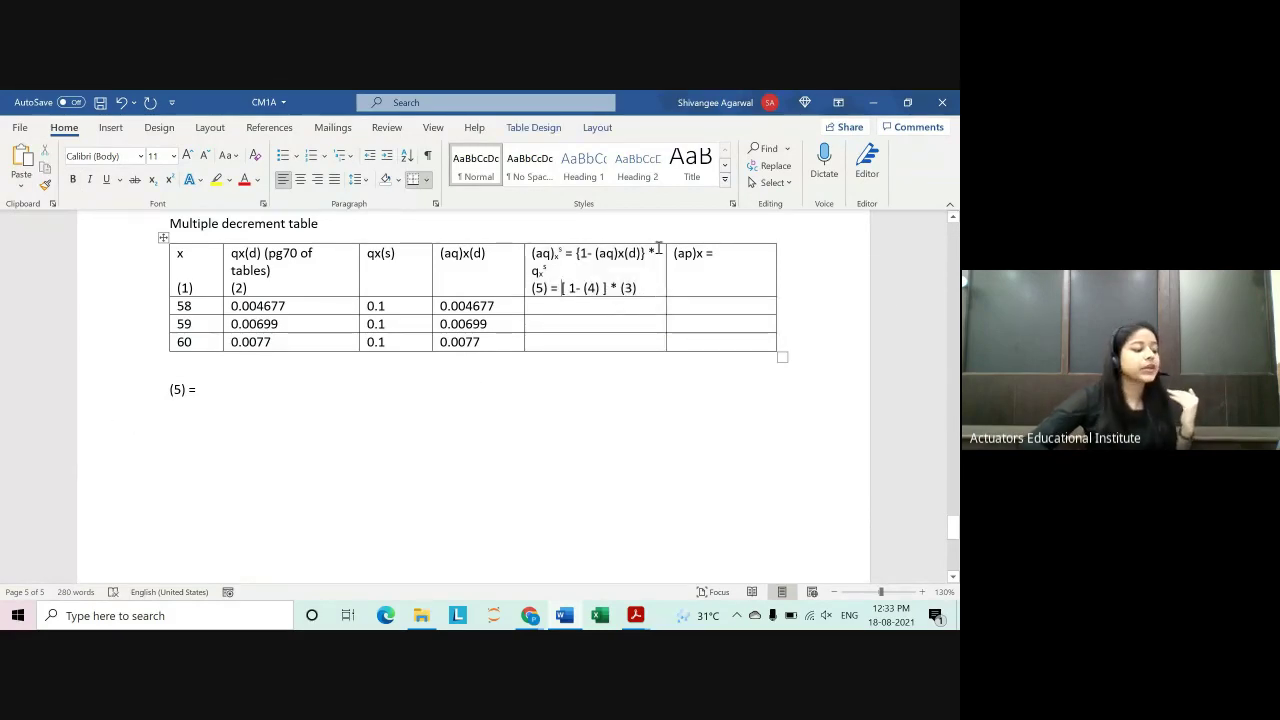
{"action": "left_click_drag", "start_coordinate": [577, 254], "coordinate": [577, 266]}
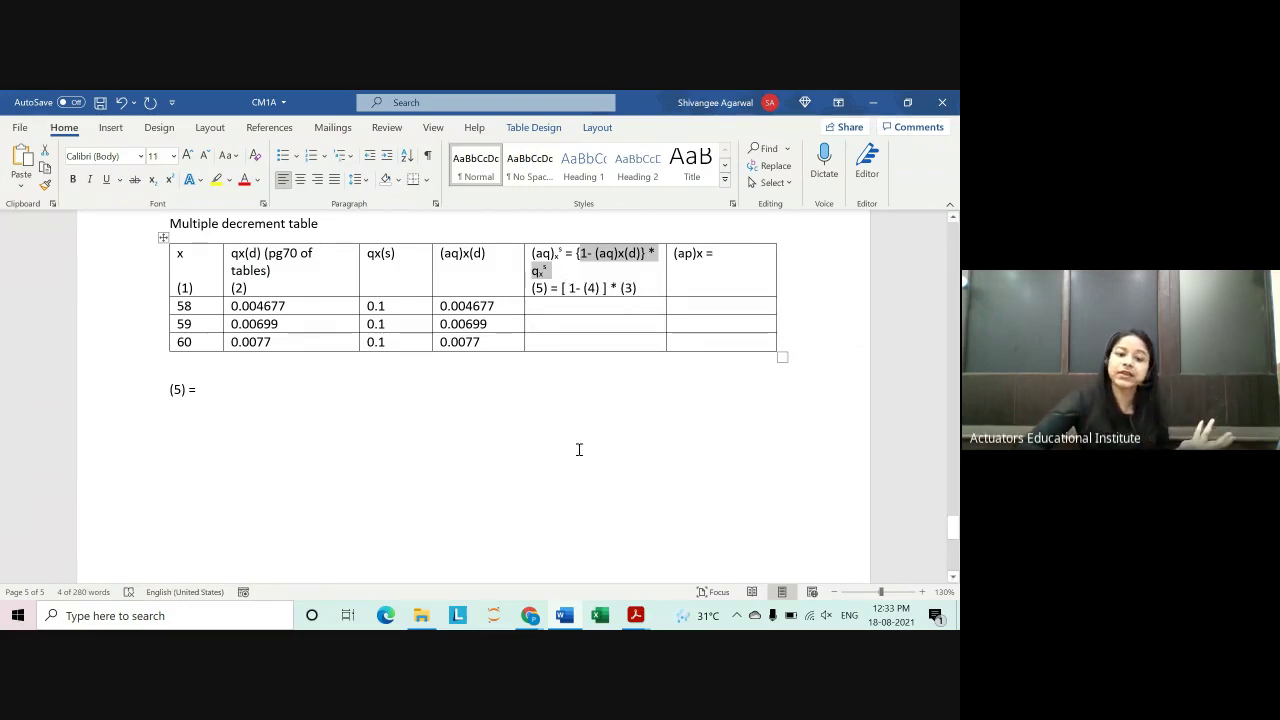
{"action": "left_click", "coordinate": [338, 420]}
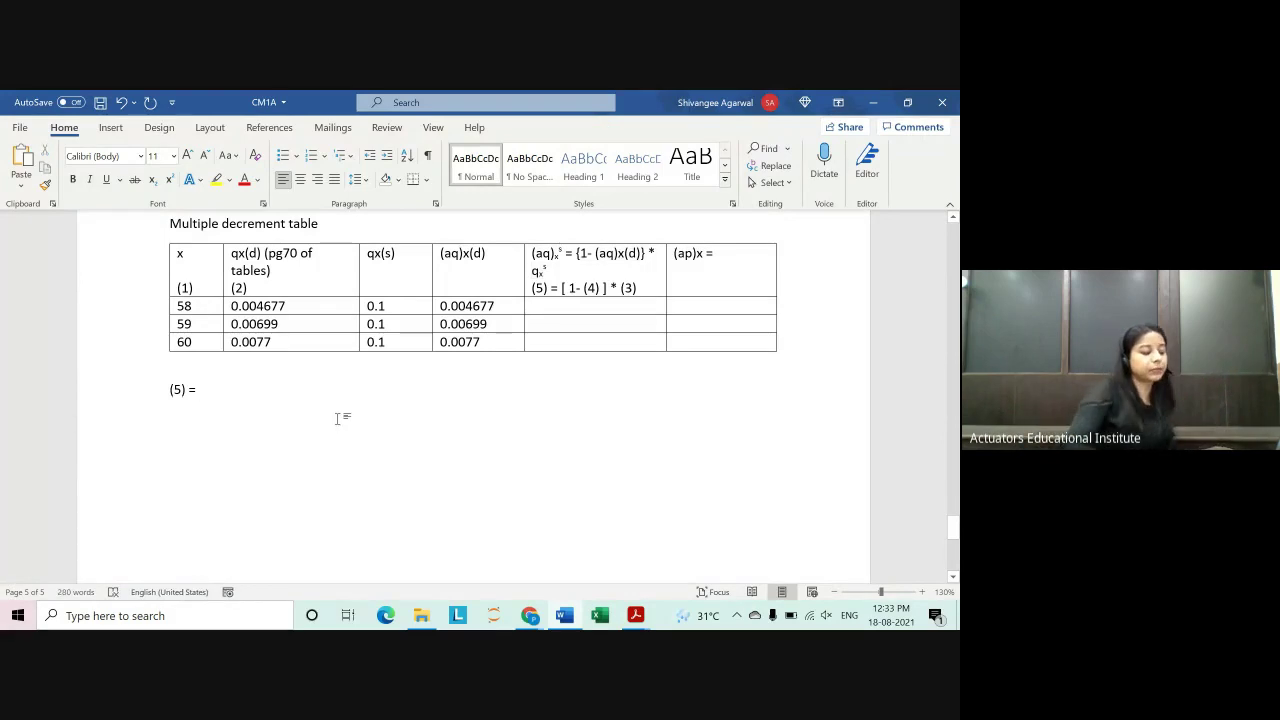
{"action": "key", "text": "Return"}
{"action": "key", "text": "Return"}
Step: Type the heading 'Unit fund table' under '(5) =' with an empty line below
{"action": "type", "text": "Un"}
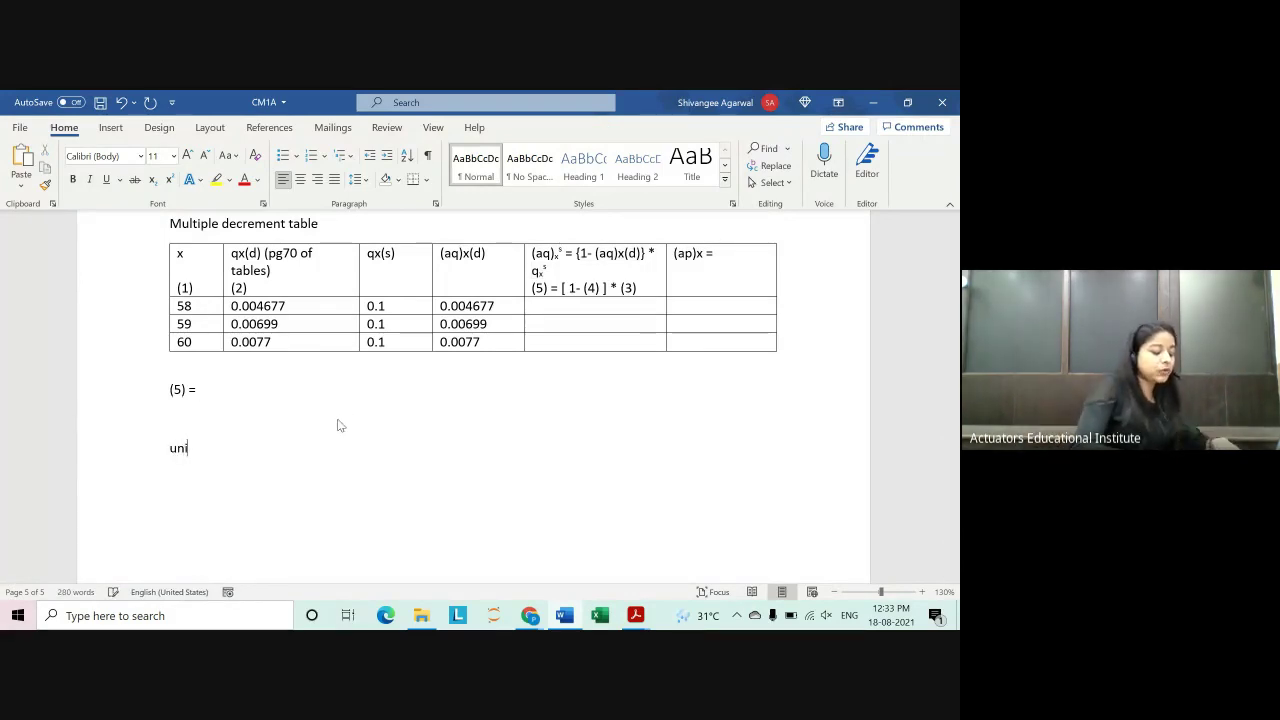
{"action": "type", "text": "it fund table"}
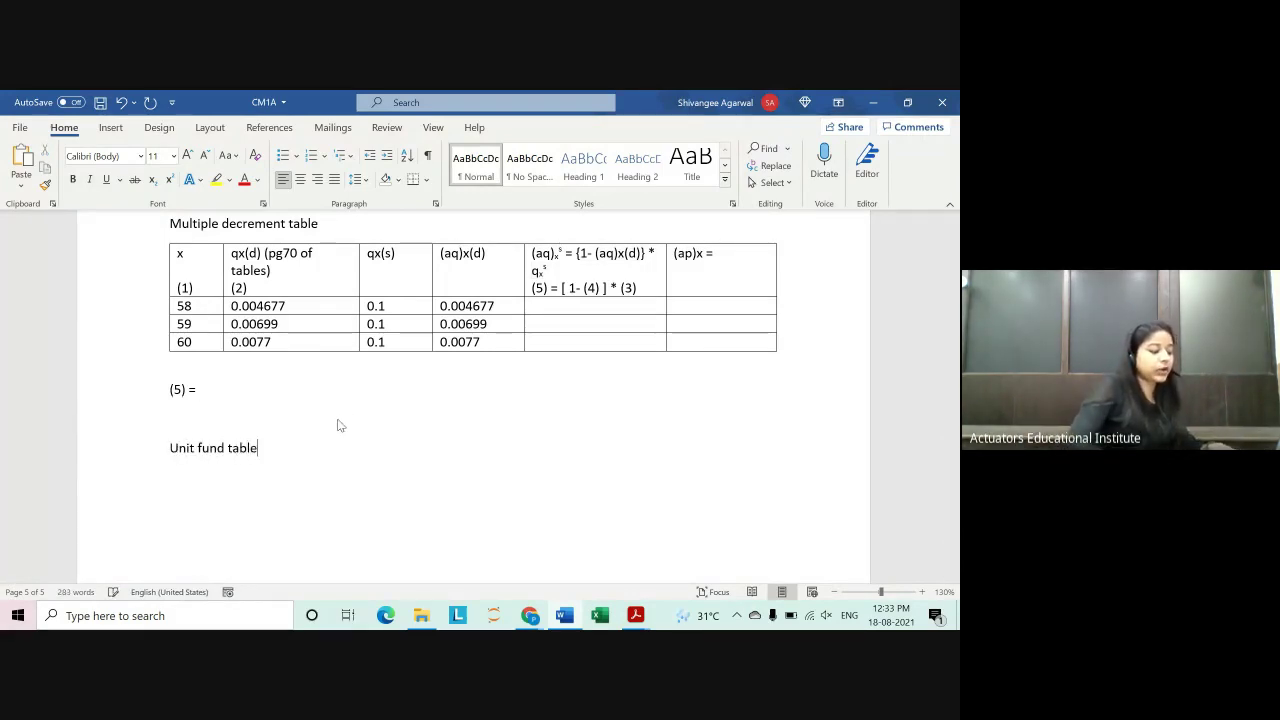
{"action": "key", "text": "Return"}
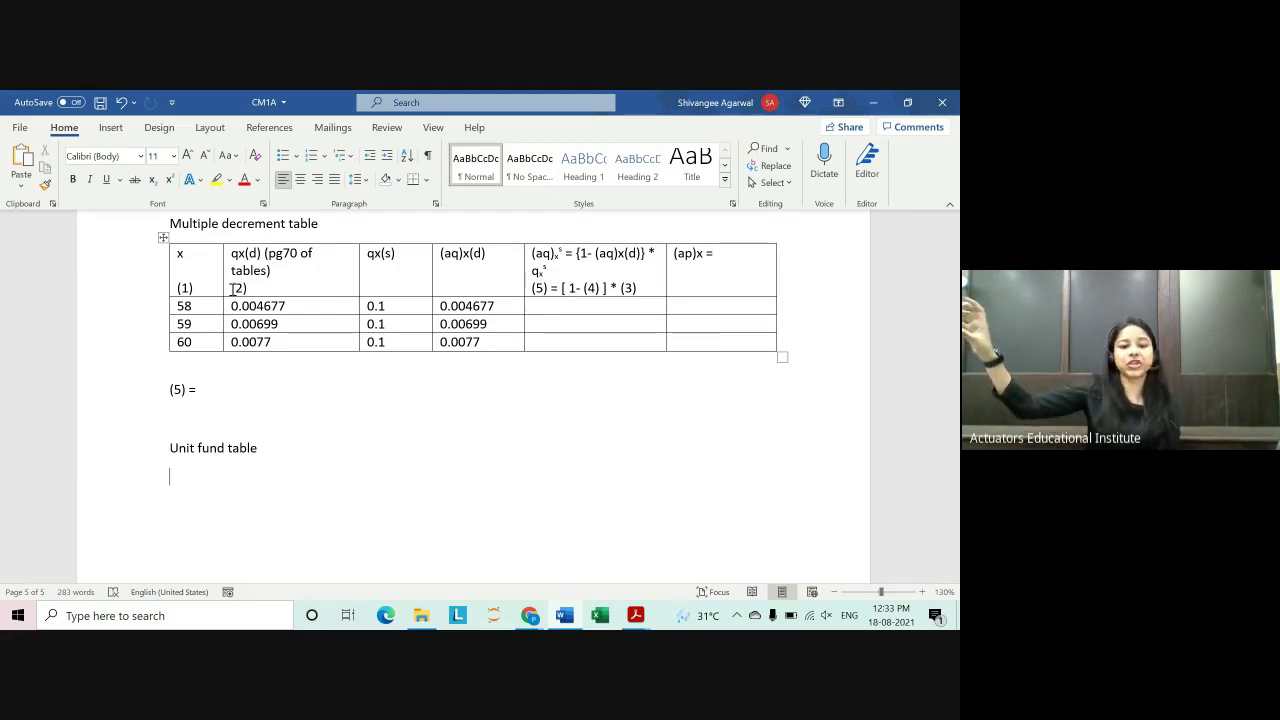
{"action": "scroll", "coordinate": [200, 473], "scroll_direction": "down", "scroll_amount": 3}
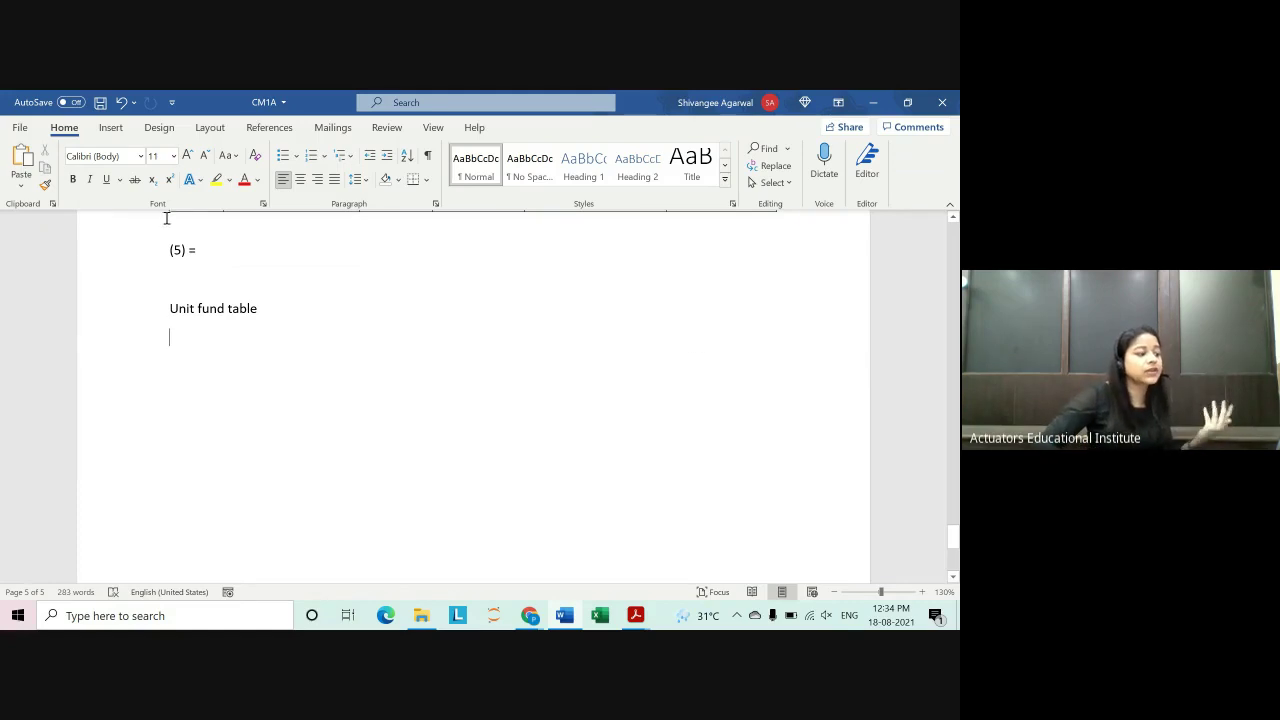
Step: Insert a 4×4 table under the Unit fund table heading
{"action": "left_click", "coordinate": [116, 127]}
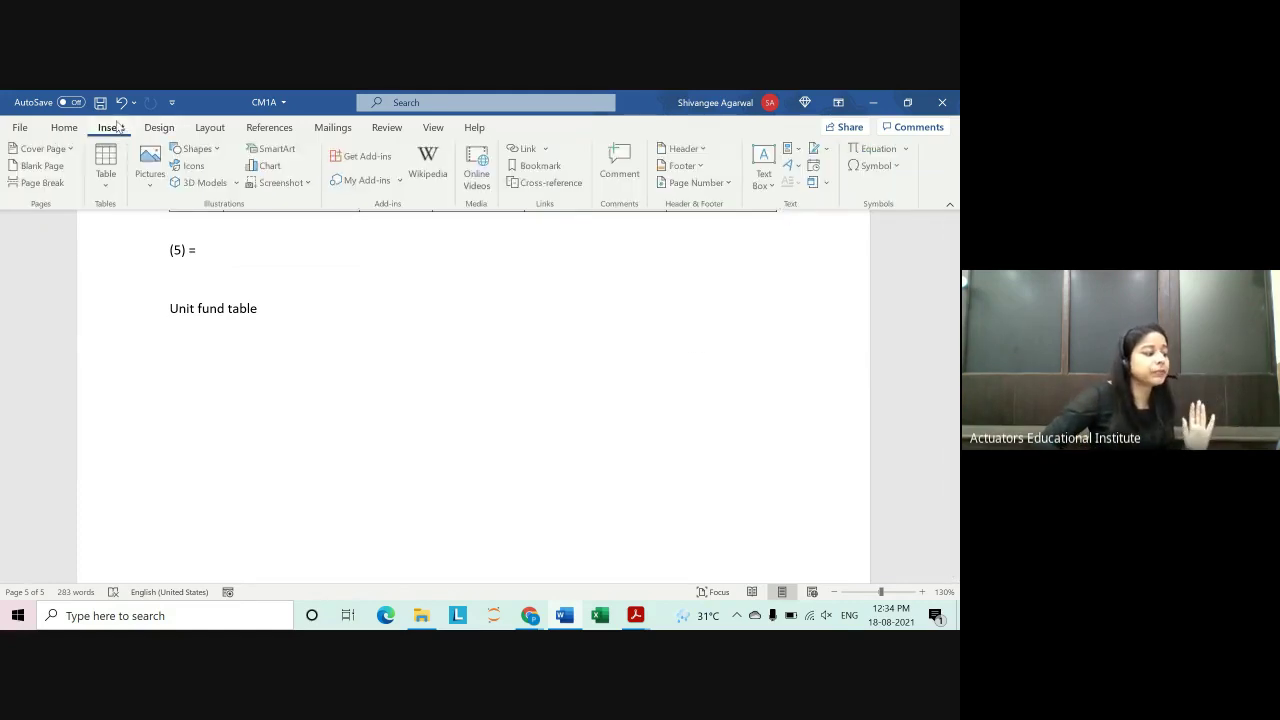
{"action": "left_click", "coordinate": [103, 178]}
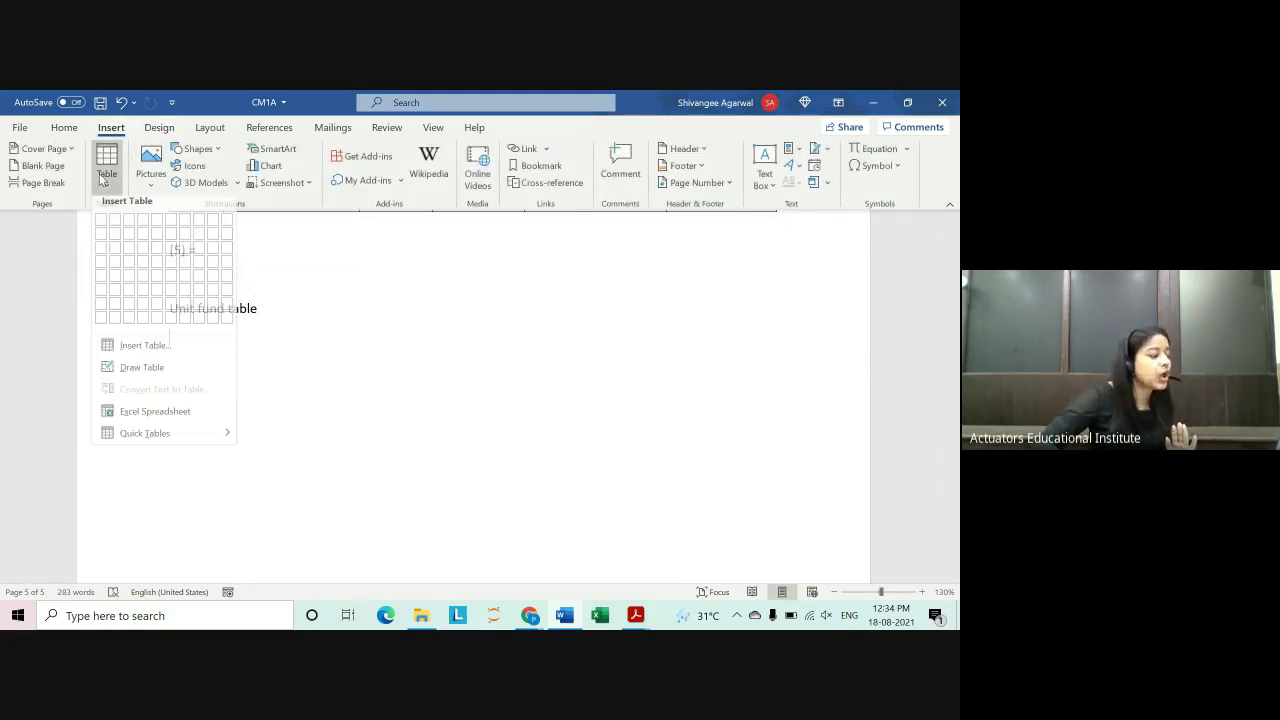
{"action": "left_click", "coordinate": [146, 267]}
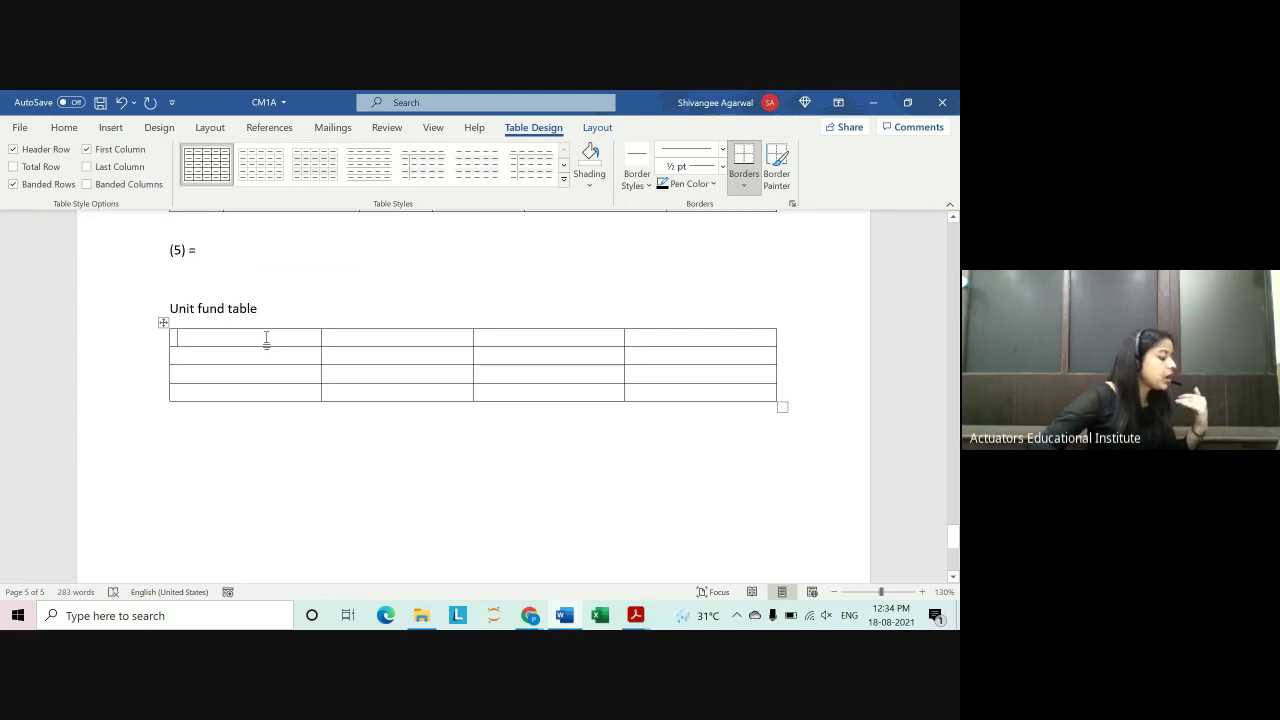
Step: Head the table's second to fourth columns Yr 1, Yr 2 and Yr 3
{"action": "left_click", "coordinate": [345, 337]}
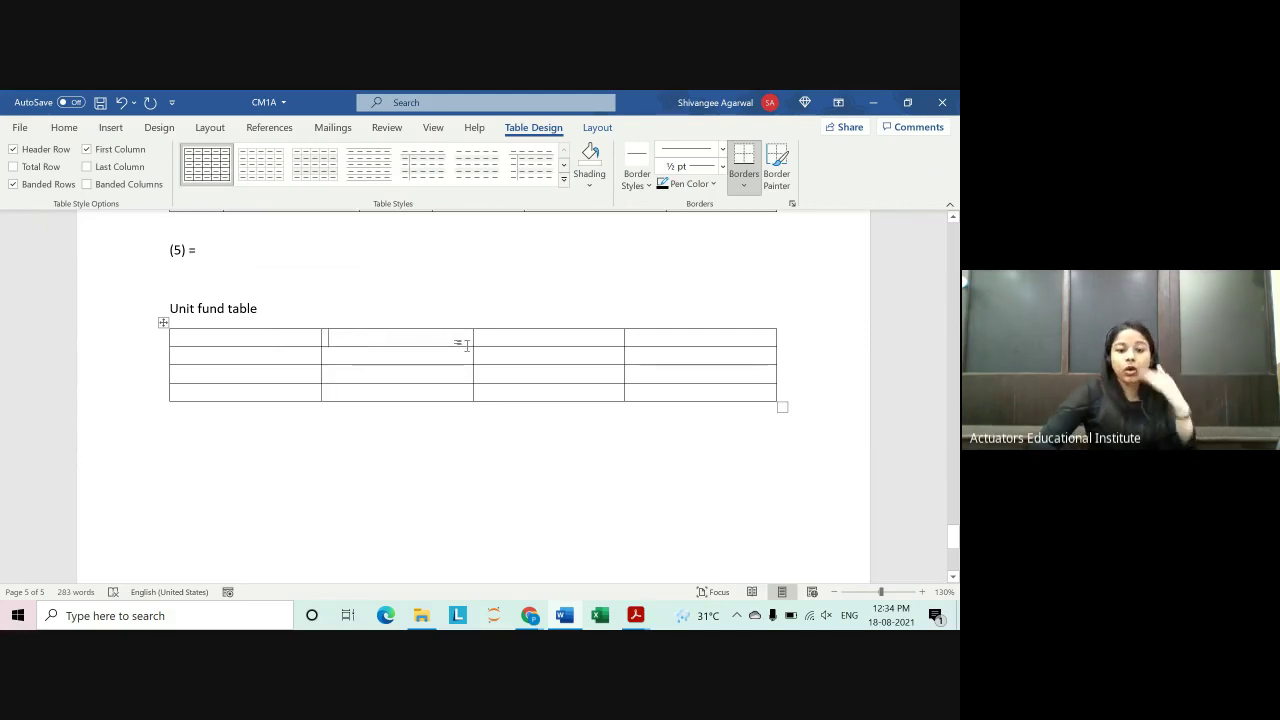
{"action": "type", "text": "Yr 1"}
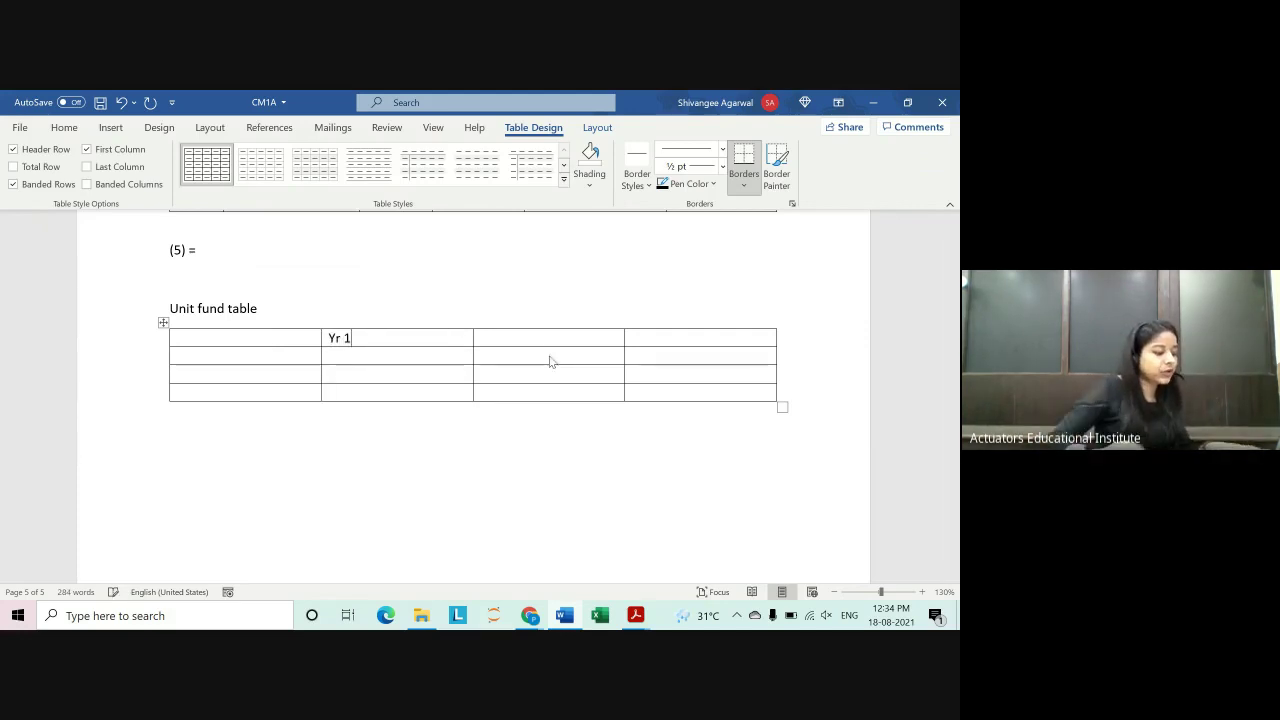
{"action": "left_click", "coordinate": [585, 341]}
{"action": "type", "text": "Yr 2"}
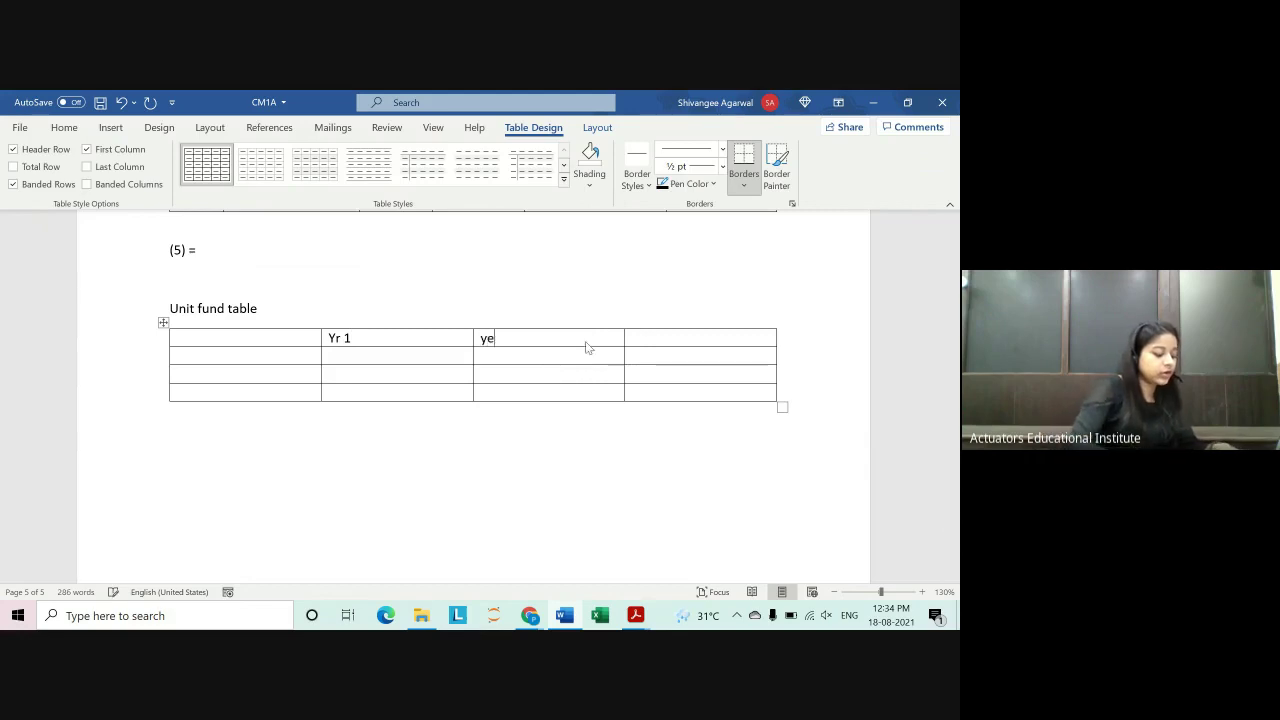
{"action": "key", "text": "Tab"}
{"action": "type", "text": "y"}
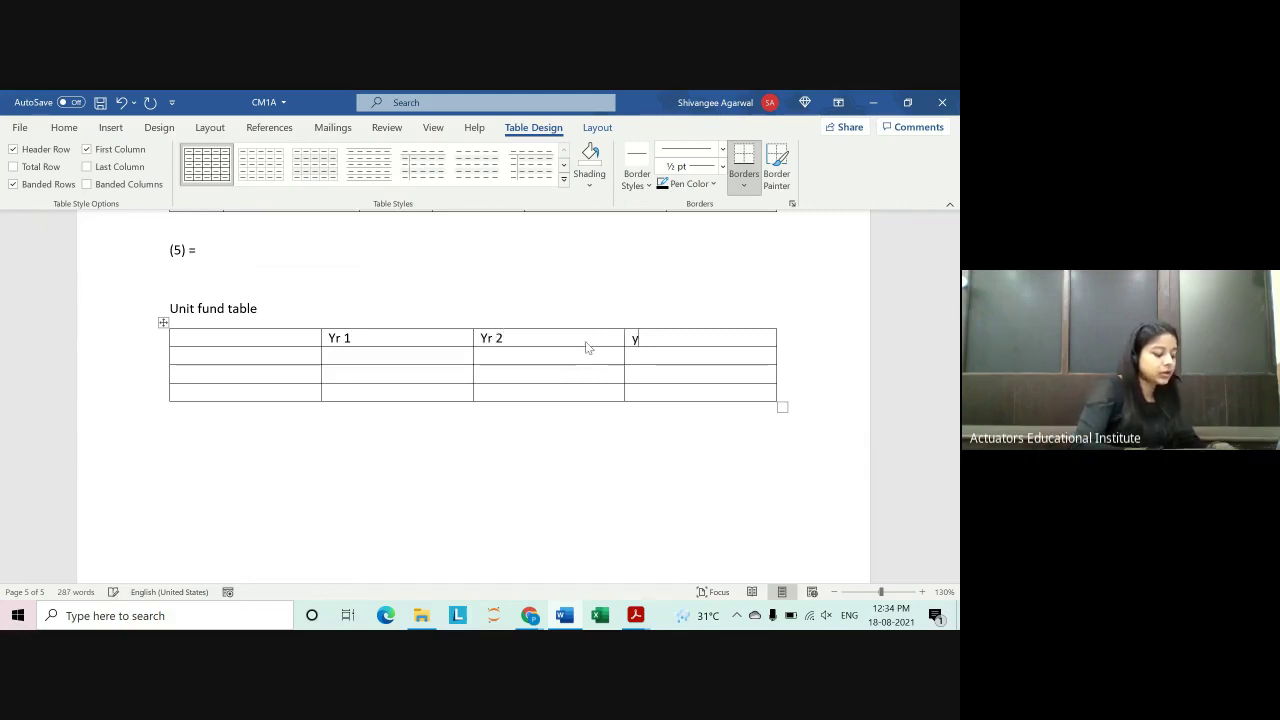
{"action": "type", "text": "r 3"}
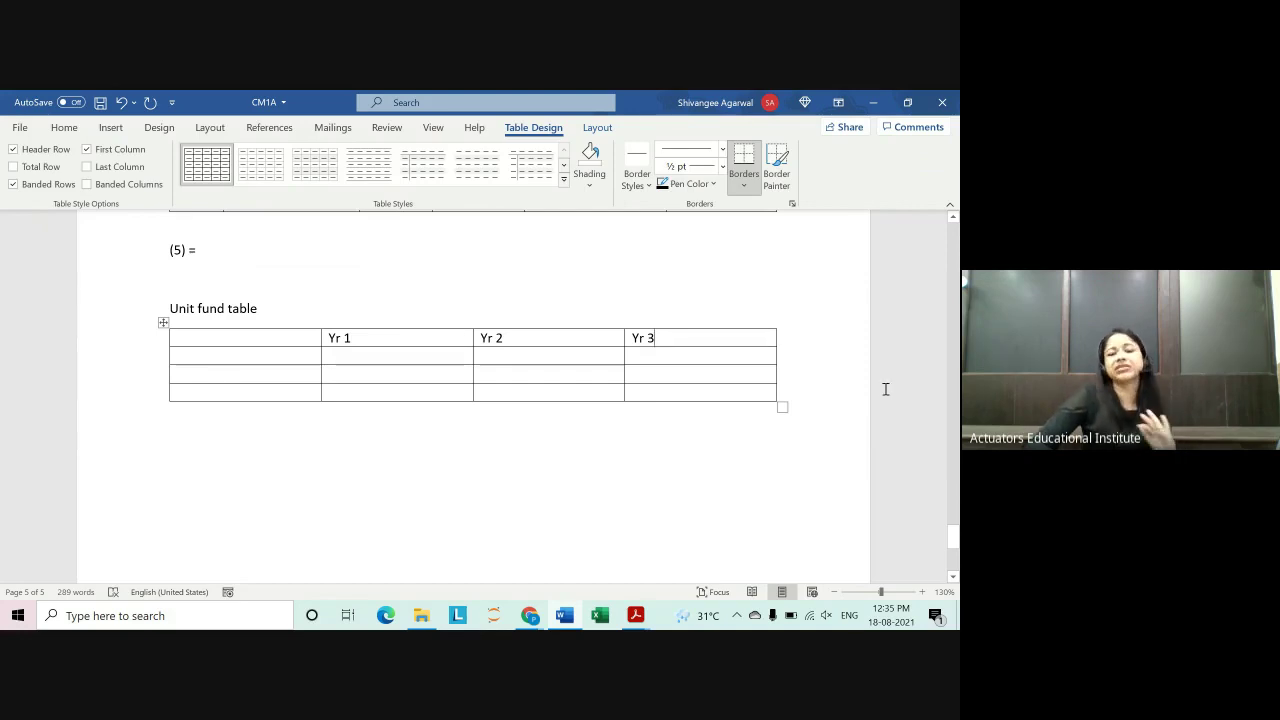
{"action": "scroll", "coordinate": [883, 389], "scroll_direction": "down", "scroll_amount": 1}
{"action": "type", "text": "pr"}
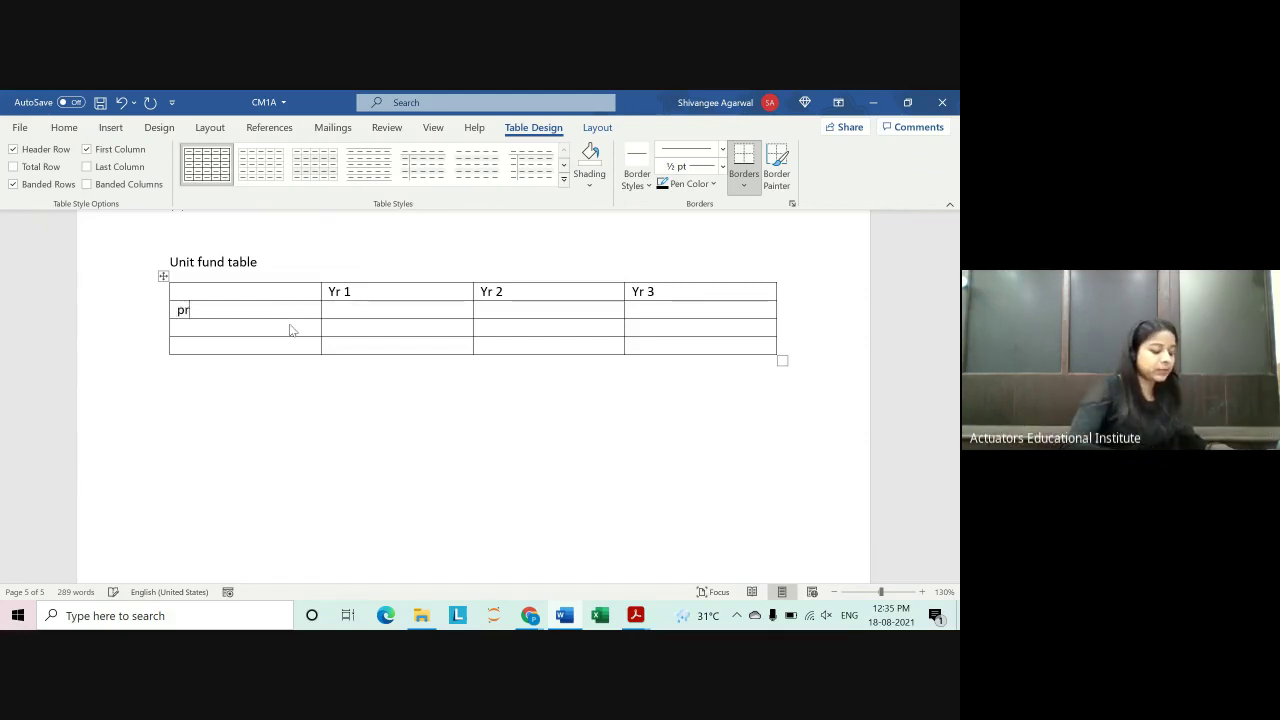
Step: Enter 'Allocated pemium' and 'Bid-offer spread' as the first two row labels, fixing a typing slip
{"action": "type", "text": "emium"}
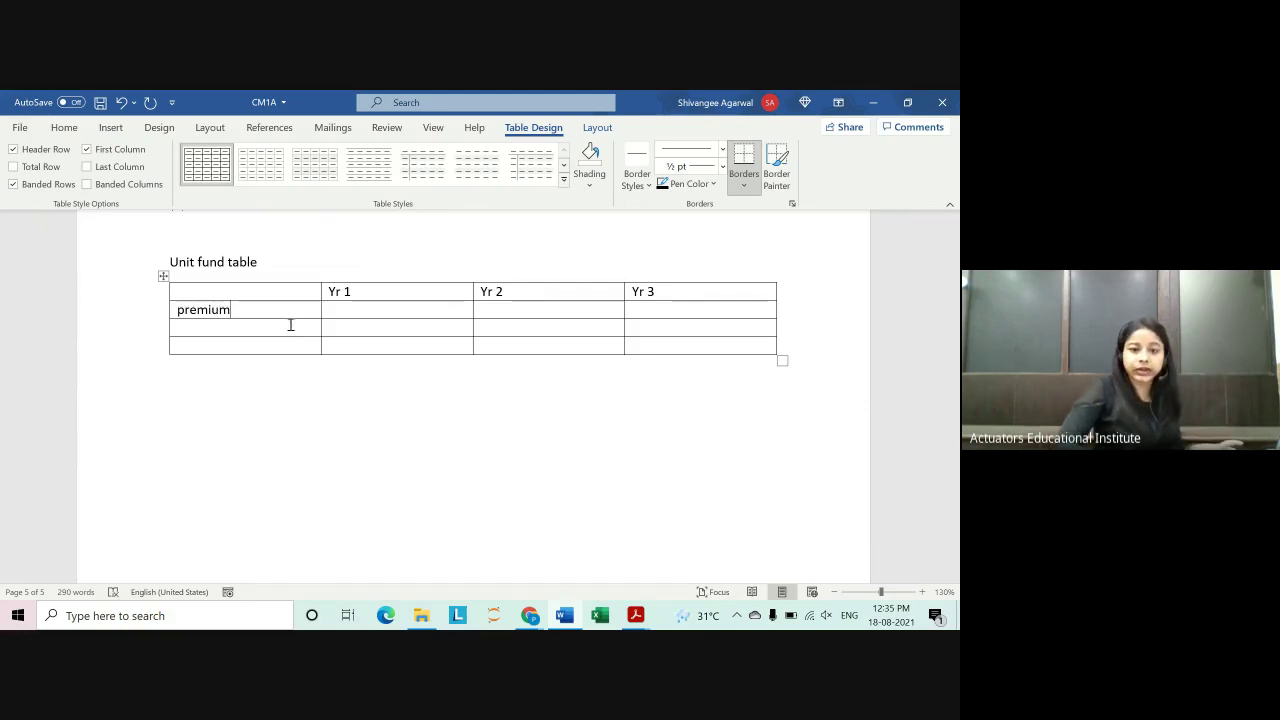
{"action": "key", "text": "ctrl+shift+Left"}
{"action": "type", "text": "allo"}
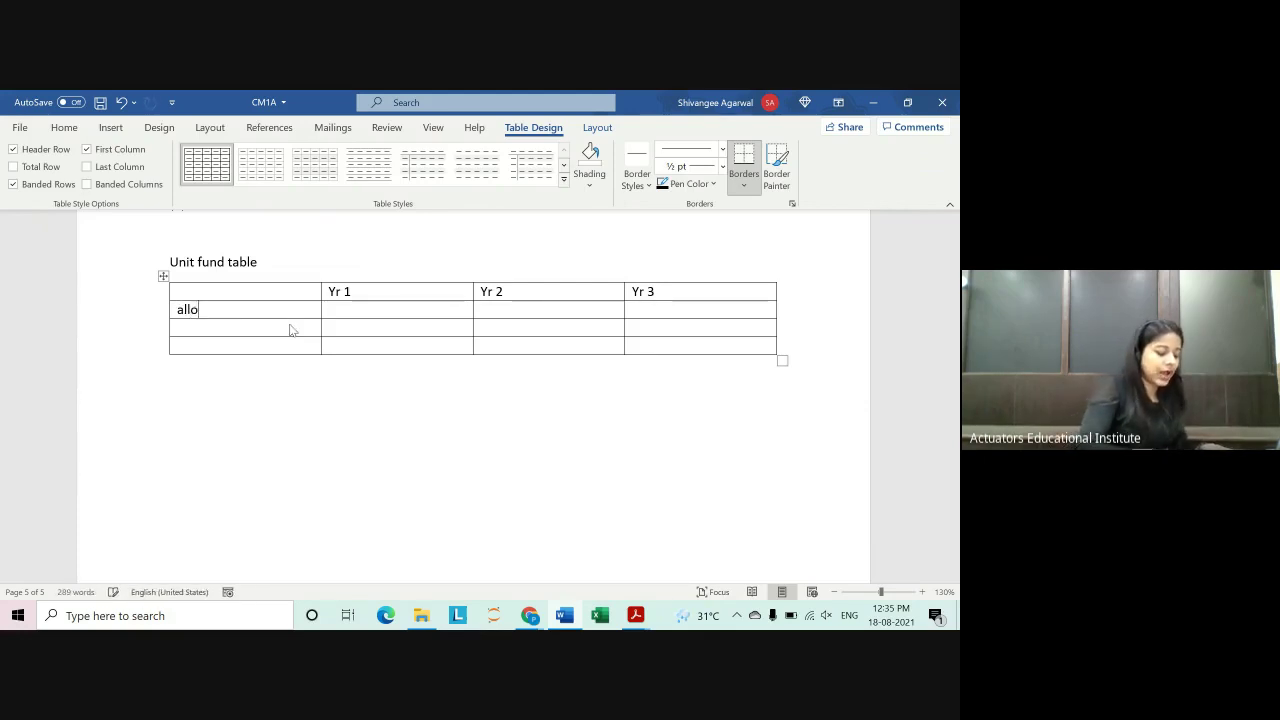
{"action": "type", "text": "cated pemium"}
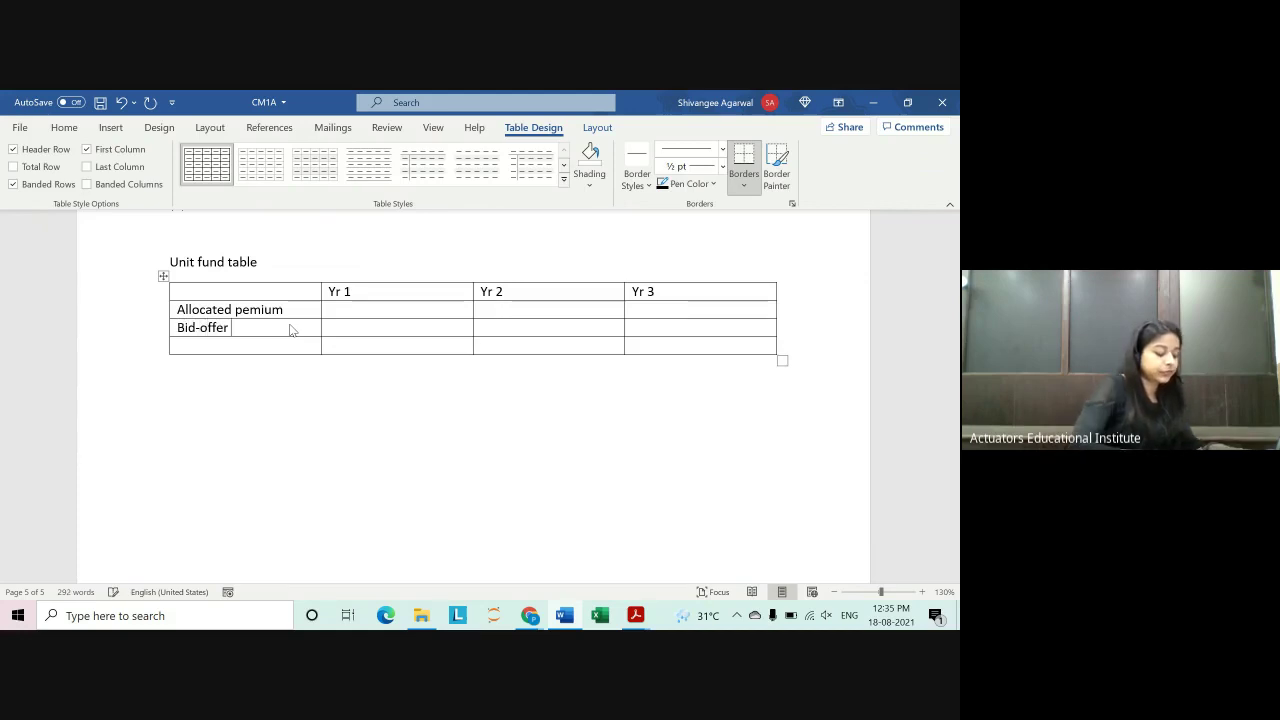
{"action": "type", "text": "spread"}
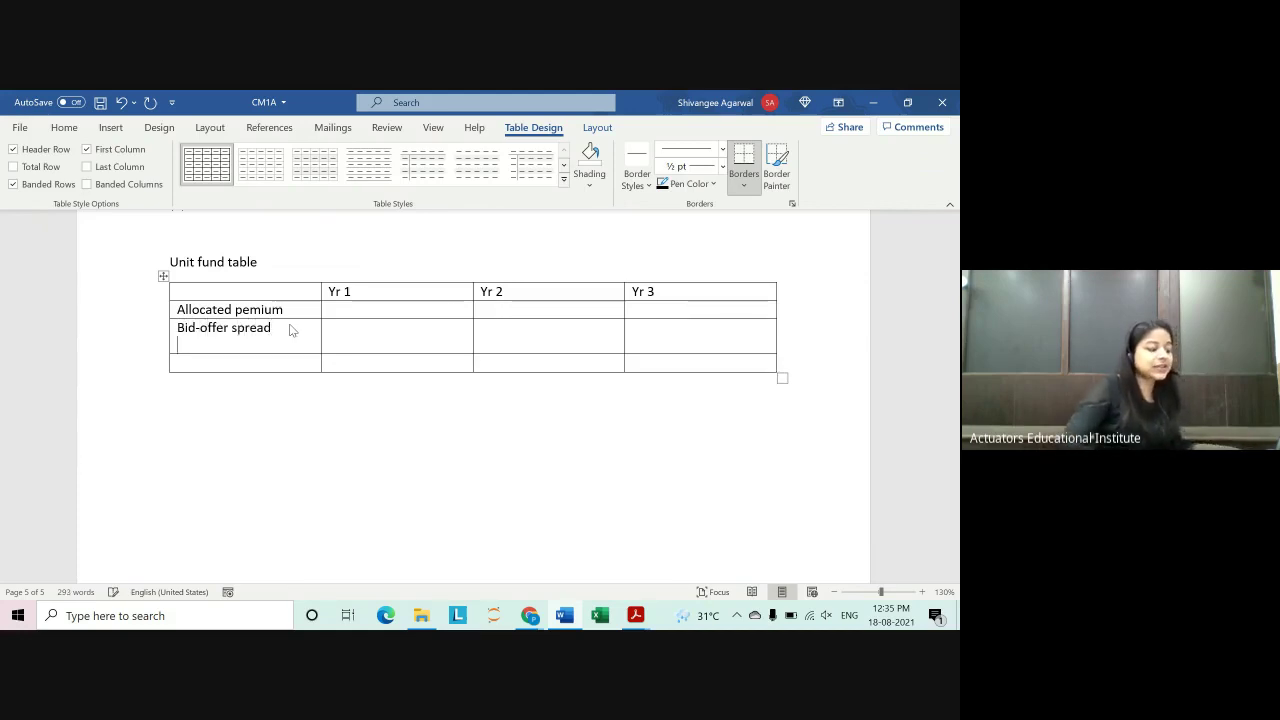
{"action": "key", "text": "ctrl+BackSpace"}
{"action": "key", "text": "ctrl+BackSpace"}
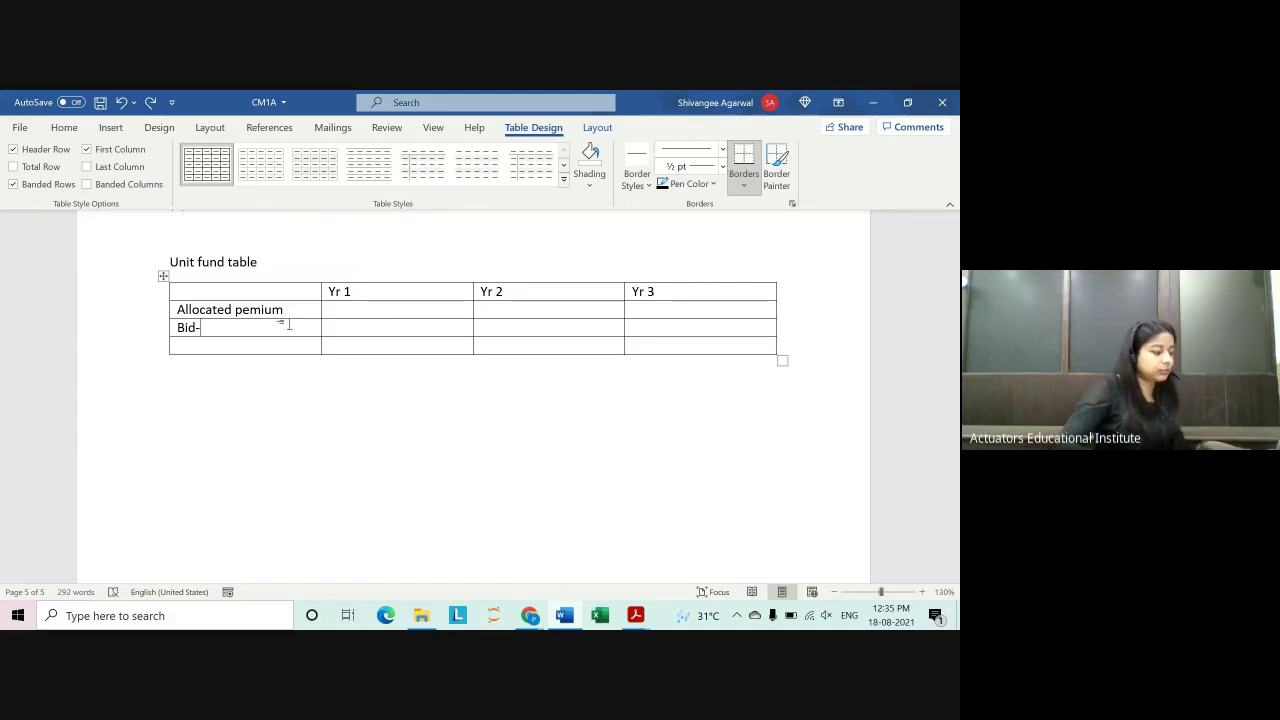
{"action": "left_click", "coordinate": [150, 102]}
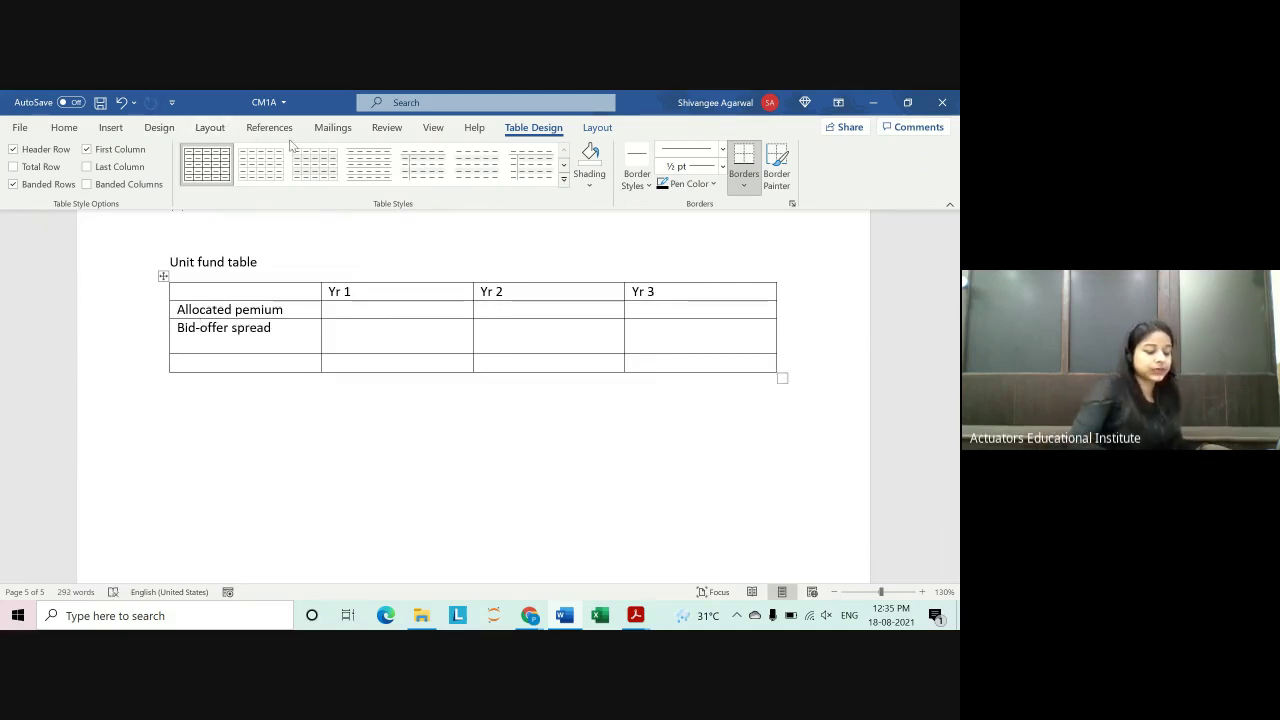
{"action": "key", "text": "BackSpace"}
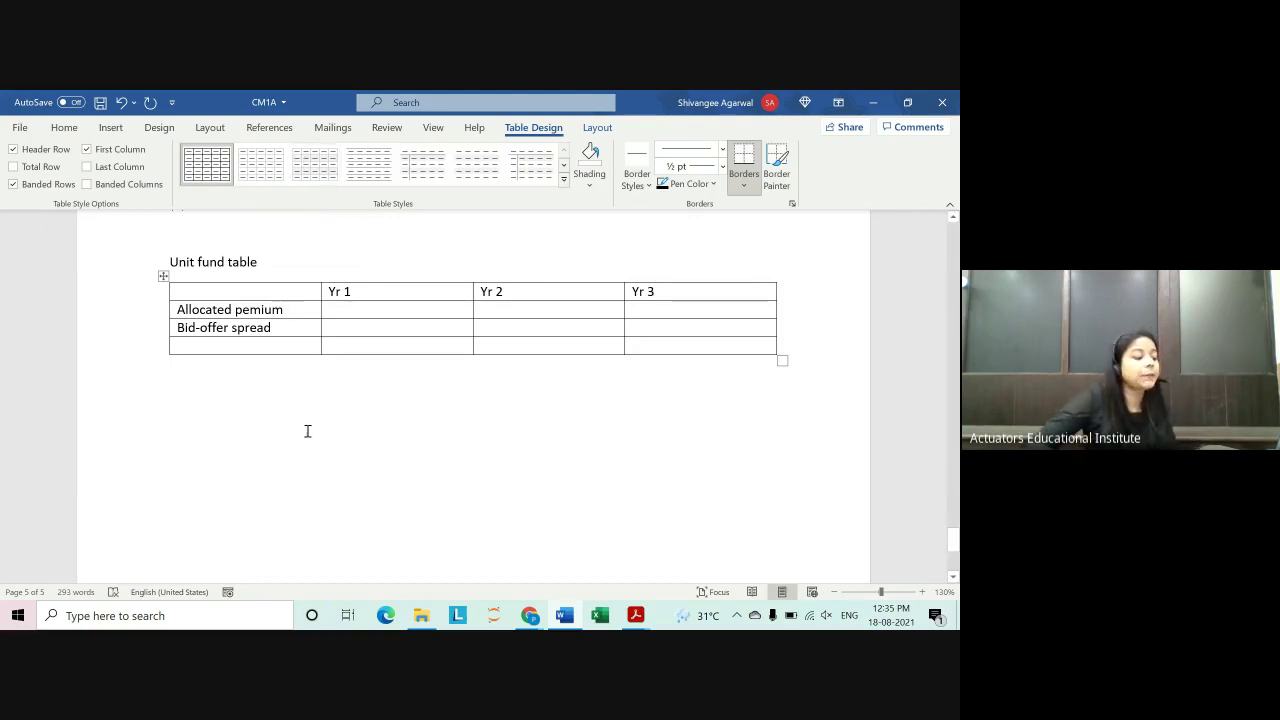
{"action": "scroll", "coordinate": [308, 308], "scroll_direction": "up", "scroll_amount": 4}
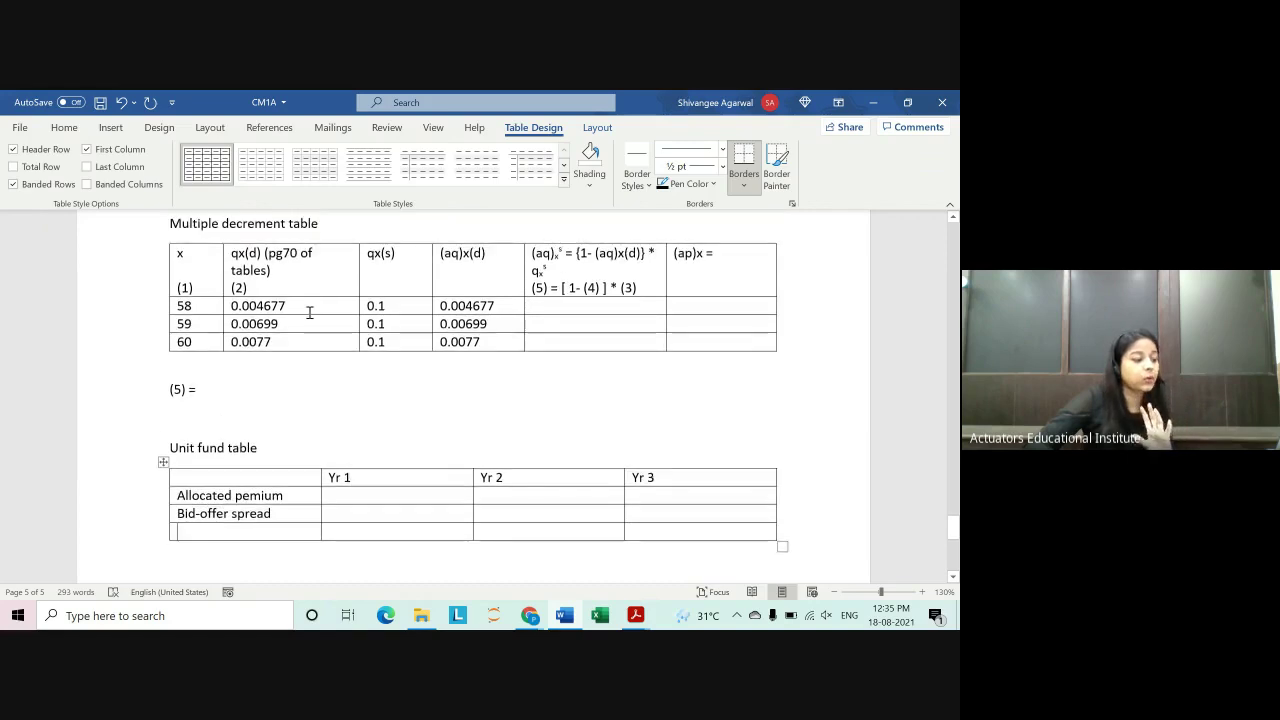
{"action": "scroll", "coordinate": [309, 313], "scroll_direction": "up", "scroll_amount": 1}
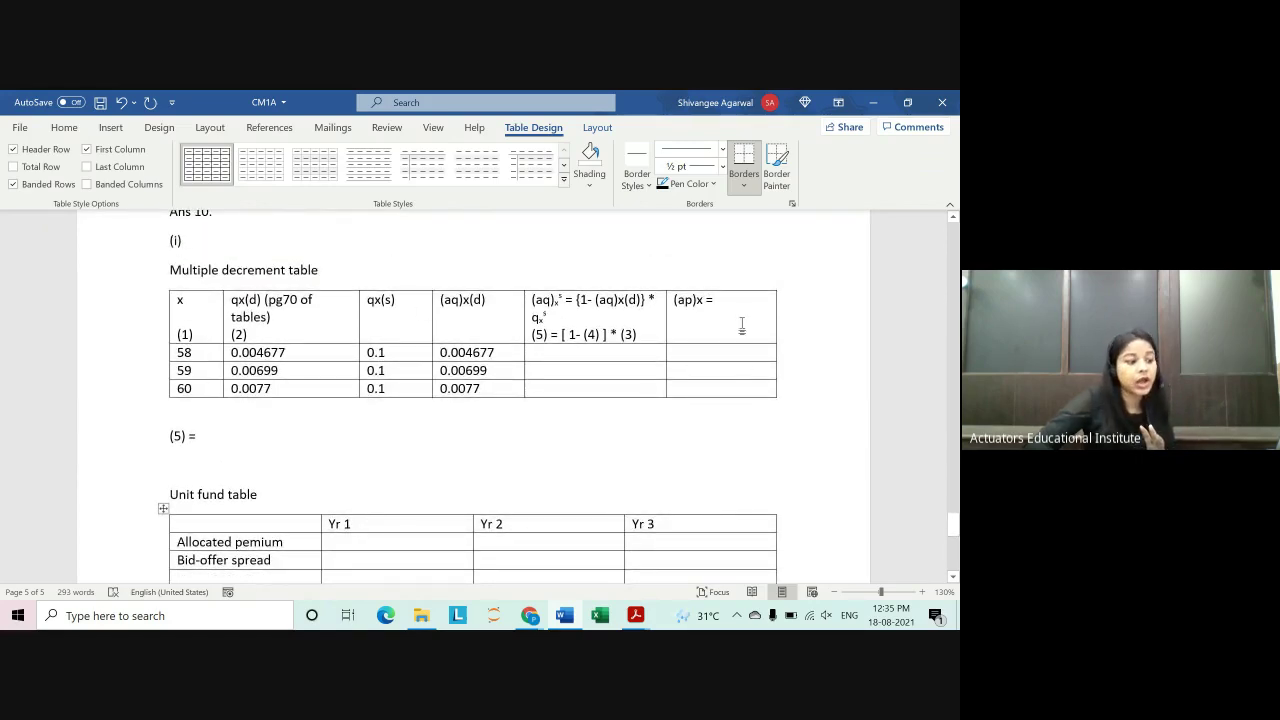
{"action": "triple_click", "coordinate": [689, 337]}
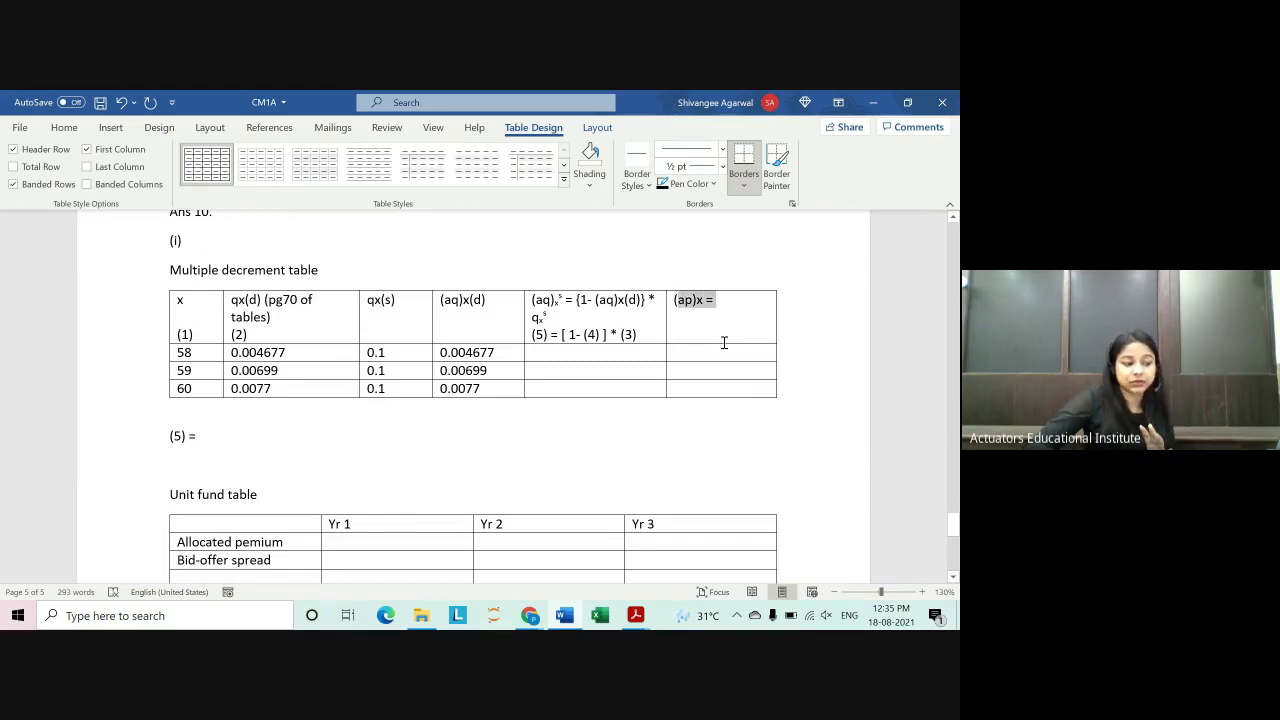
{"action": "scroll", "coordinate": [700, 411], "scroll_direction": "down", "scroll_amount": 2}
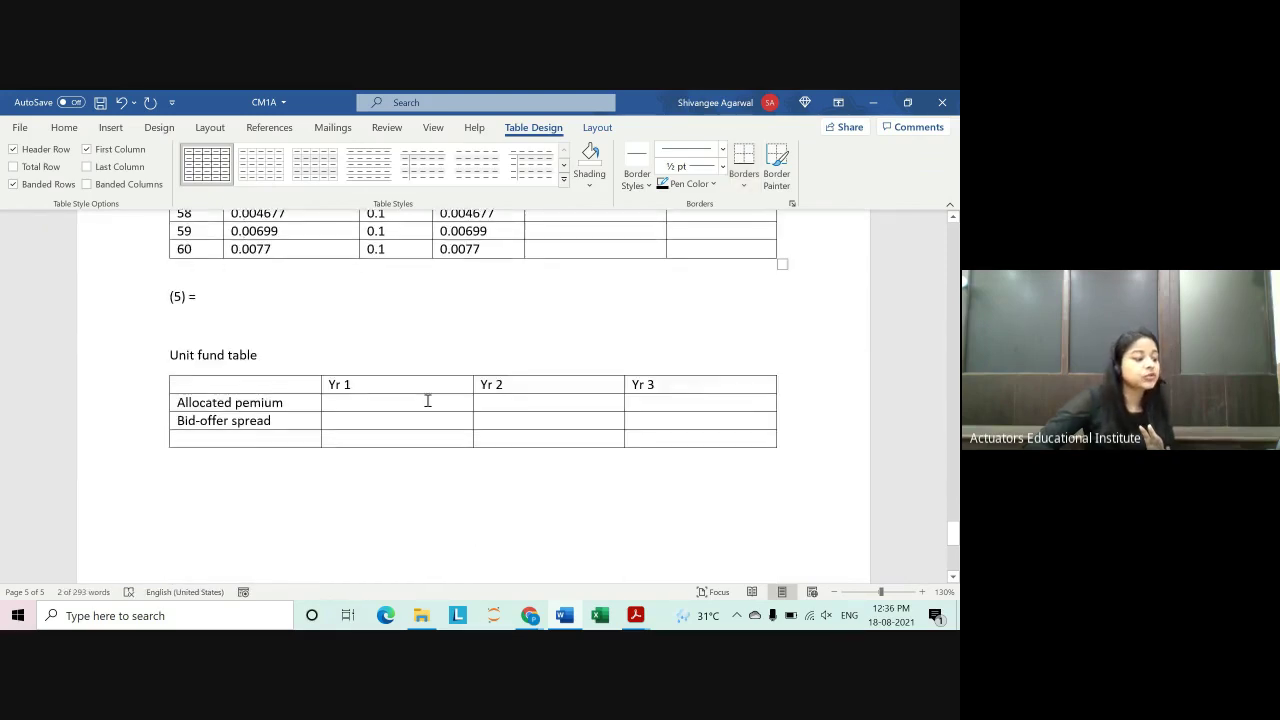
Step: Append the reference '(7)' to the Allocated pemium label and highlight that row
{"action": "left_click", "coordinate": [300, 404]}
{"action": "type", "text": "("}
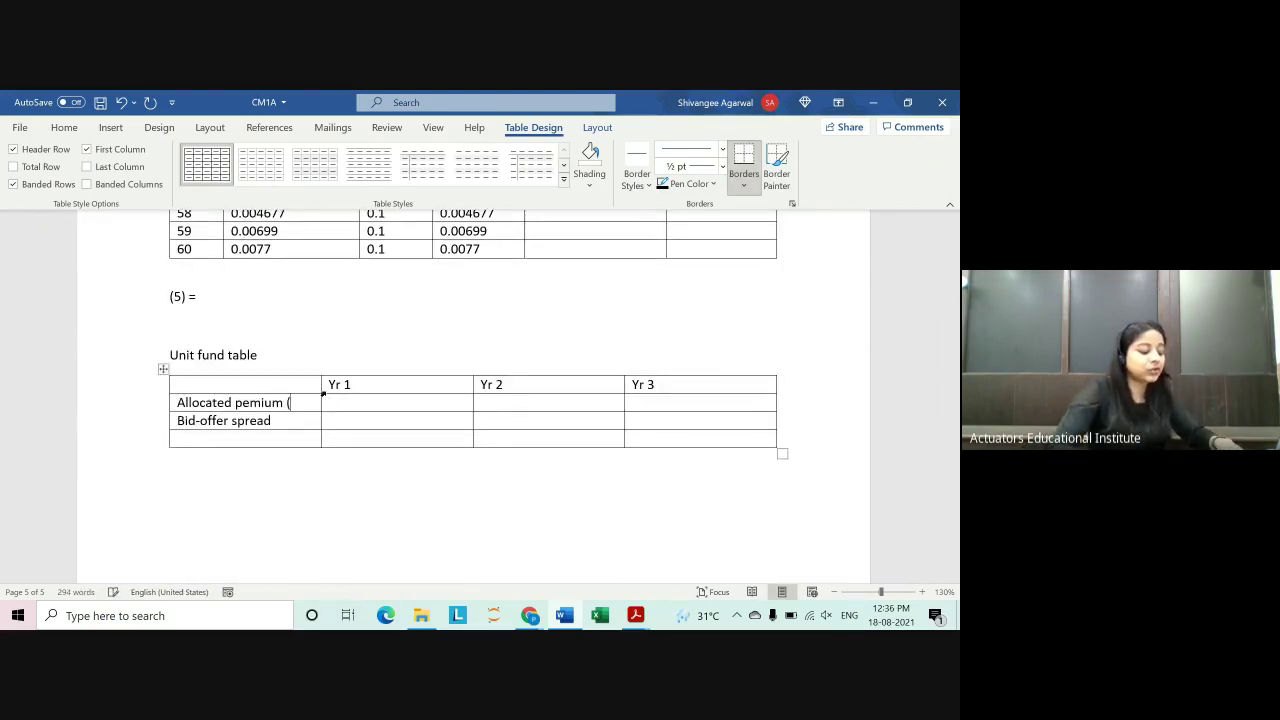
{"action": "type", "text": "7)"}
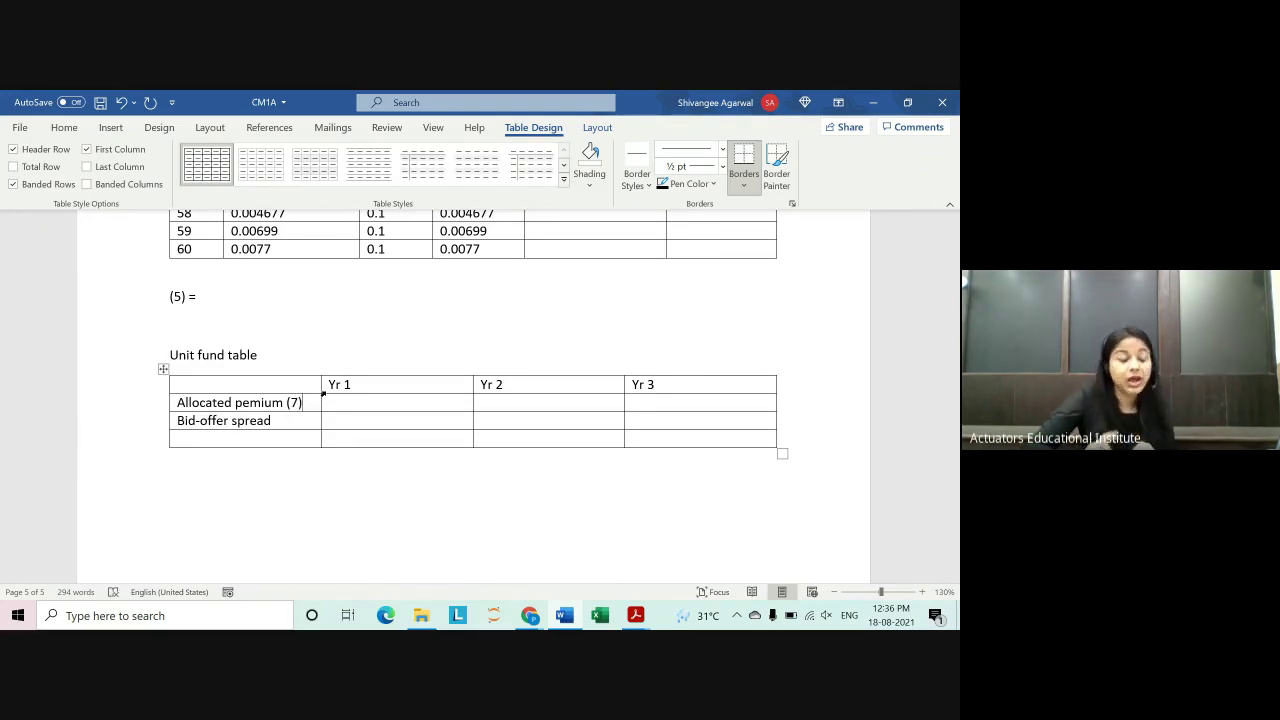
{"action": "scroll", "coordinate": [360, 403], "scroll_direction": "up", "scroll_amount": 1}
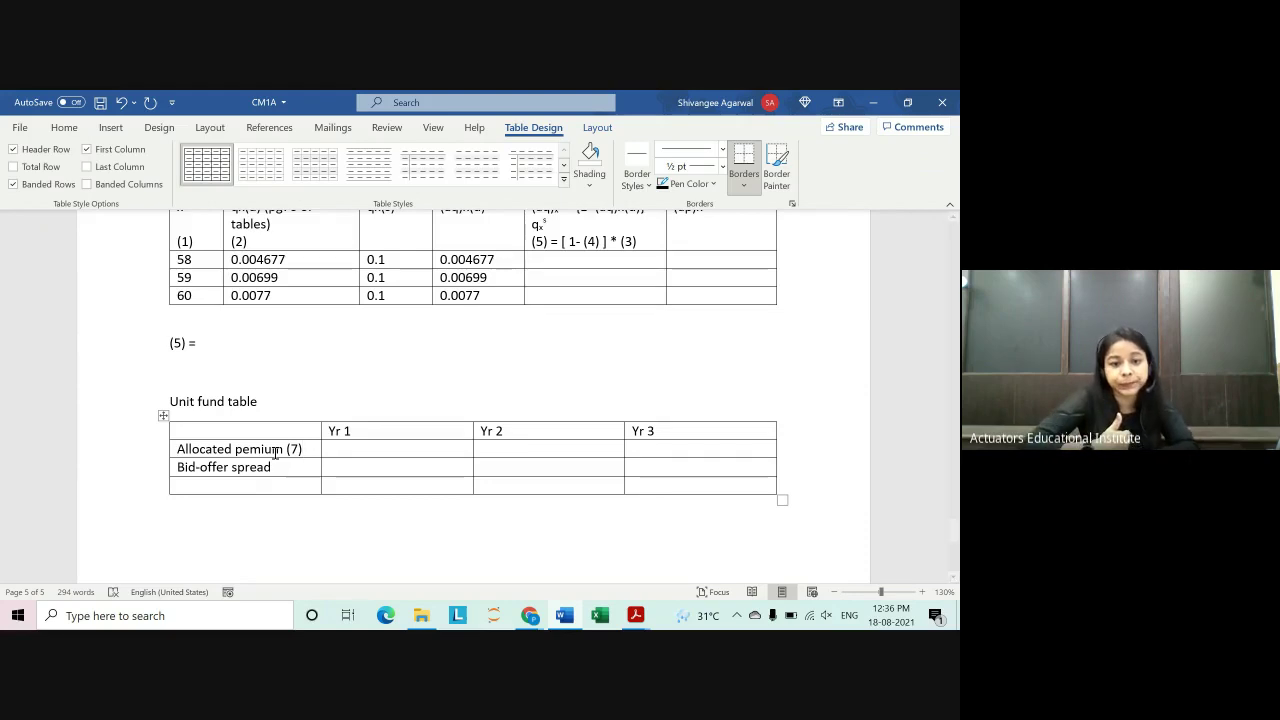
{"action": "scroll", "coordinate": [275, 453], "scroll_direction": "up", "scroll_amount": 1}
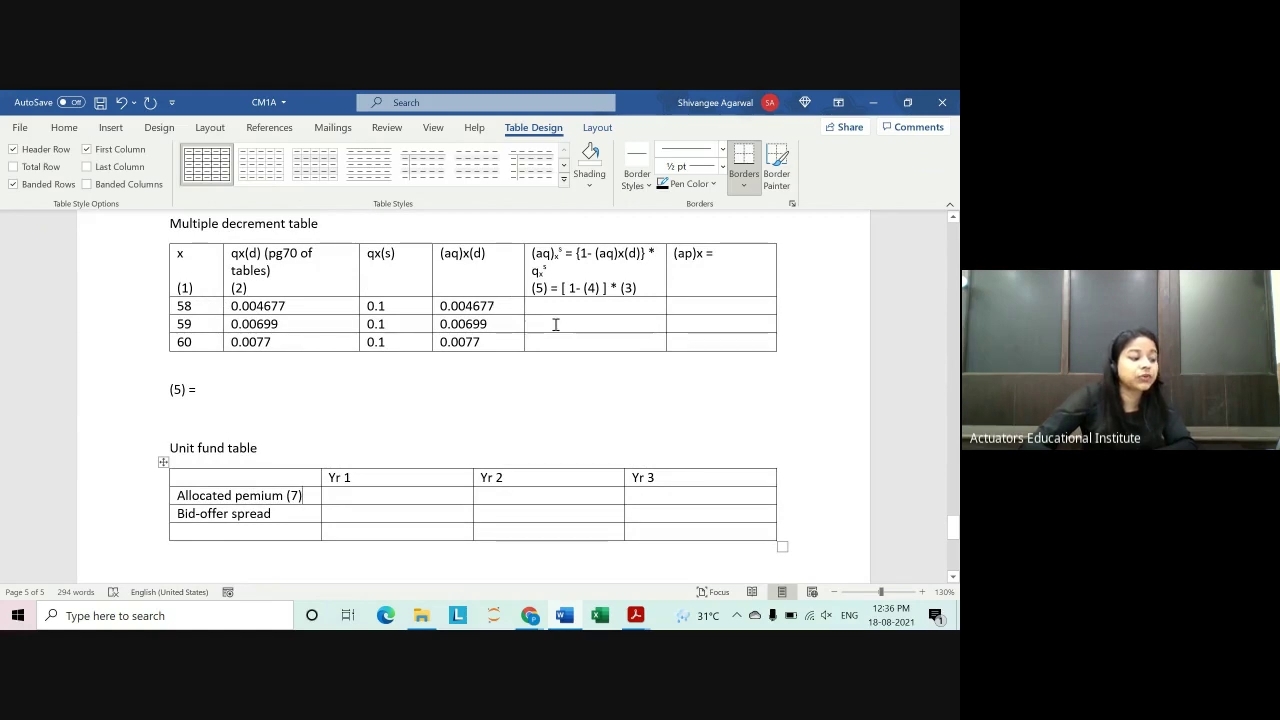
{"action": "scroll", "coordinate": [357, 385], "scroll_direction": "down", "scroll_amount": 2}
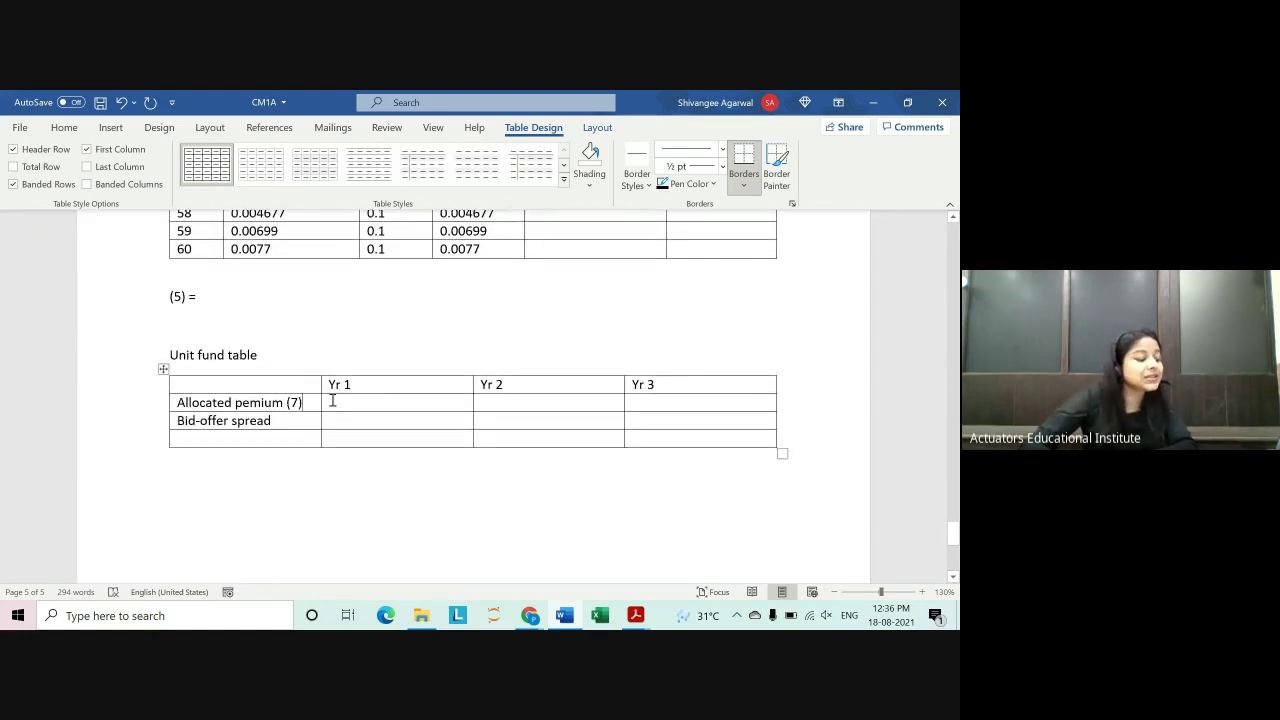
{"action": "left_click_drag", "start_coordinate": [332, 401], "coordinate": [726, 410]}
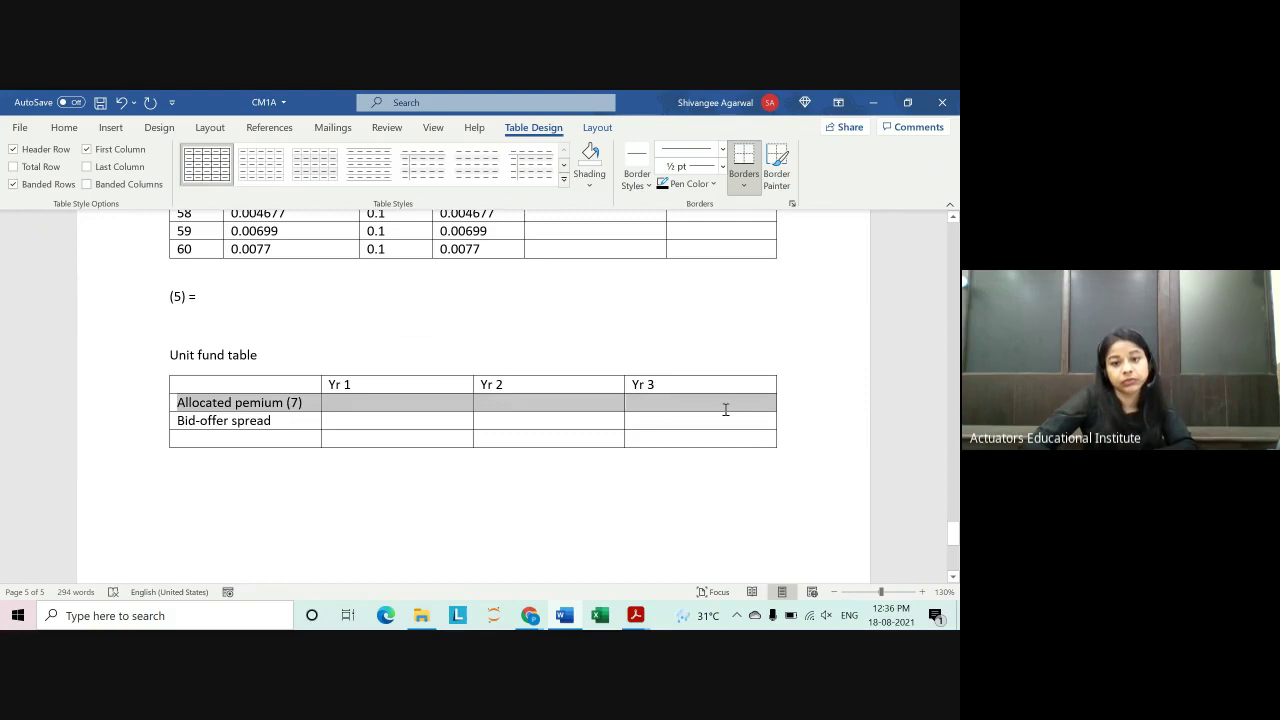
{"action": "left_click", "coordinate": [432, 406]}
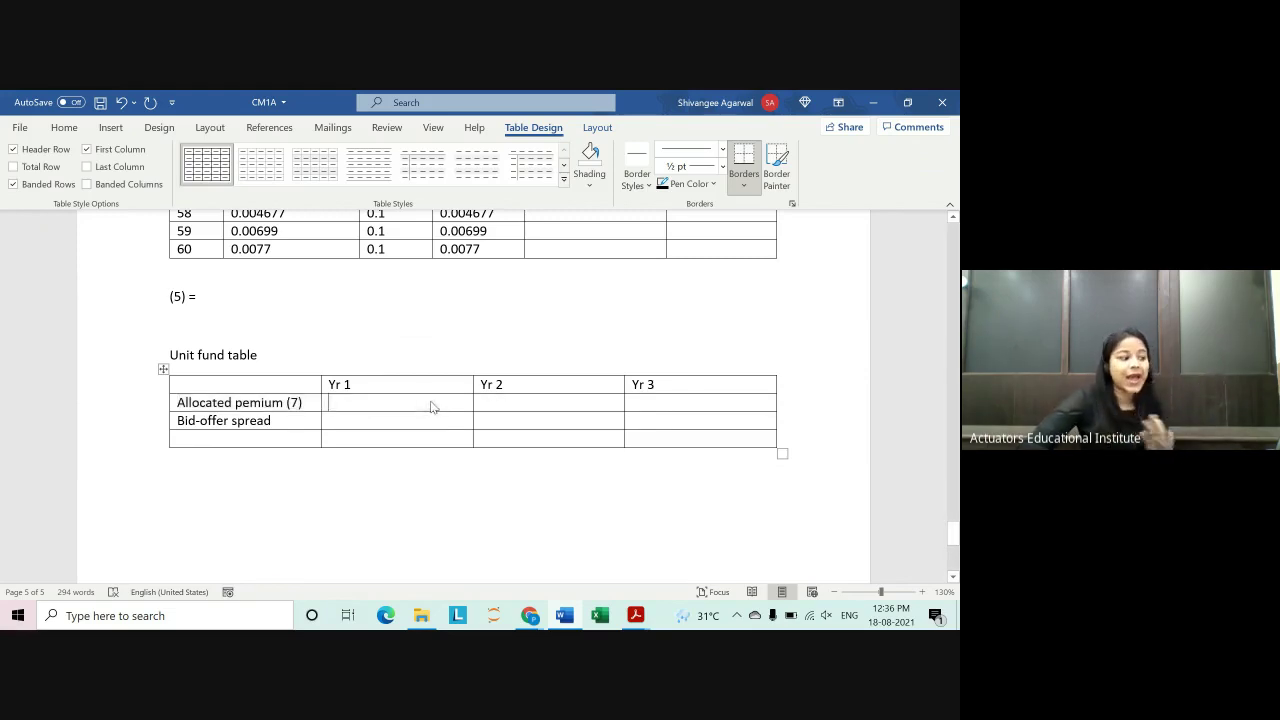
{"action": "scroll", "coordinate": [431, 404], "scroll_direction": "down", "scroll_amount": 2}
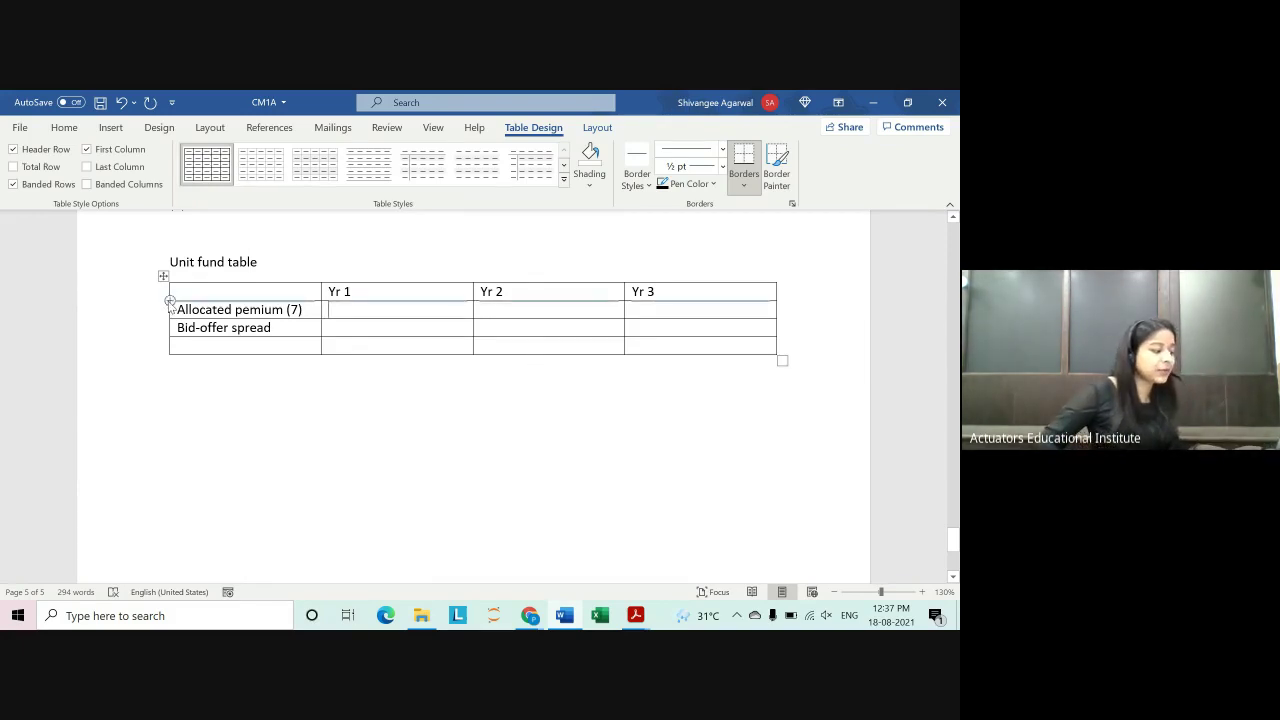
Step: Insert a new row labelled 'Premium (7)' above Allocated pemium
{"action": "left_click", "coordinate": [163, 300]}
{"action": "left_click", "coordinate": [215, 313]}
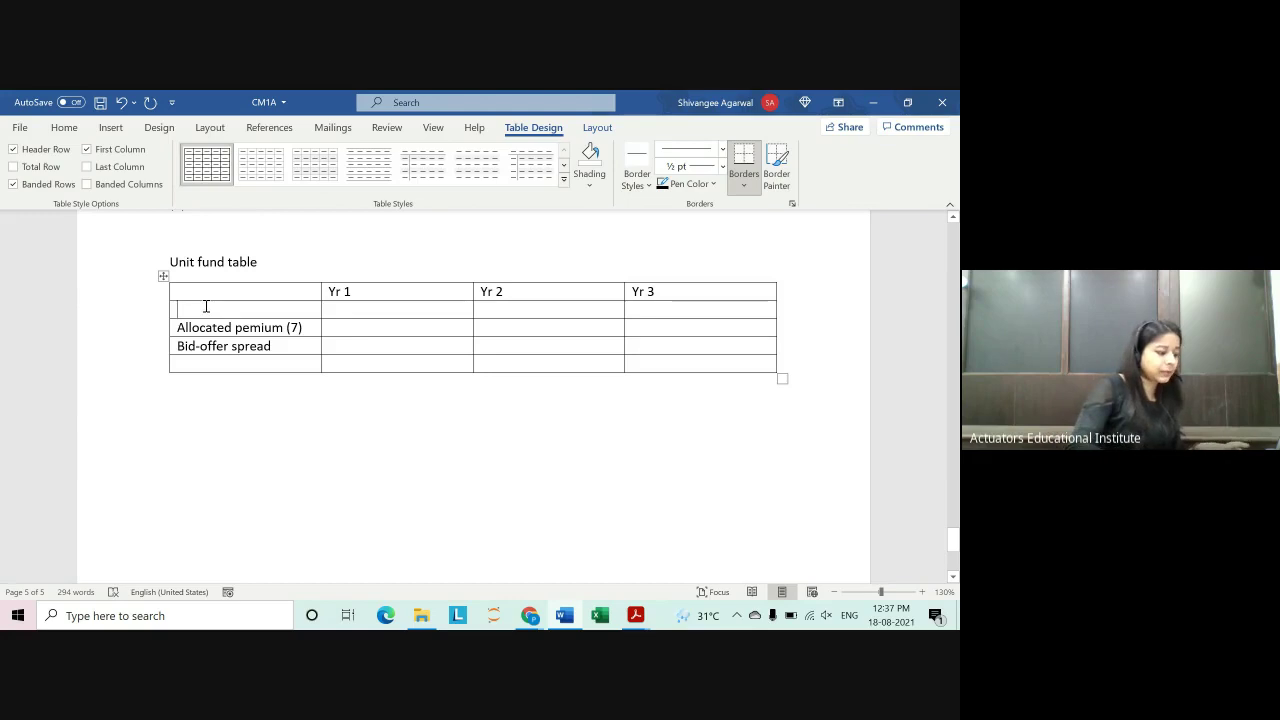
{"action": "type", "text": "Premium"}
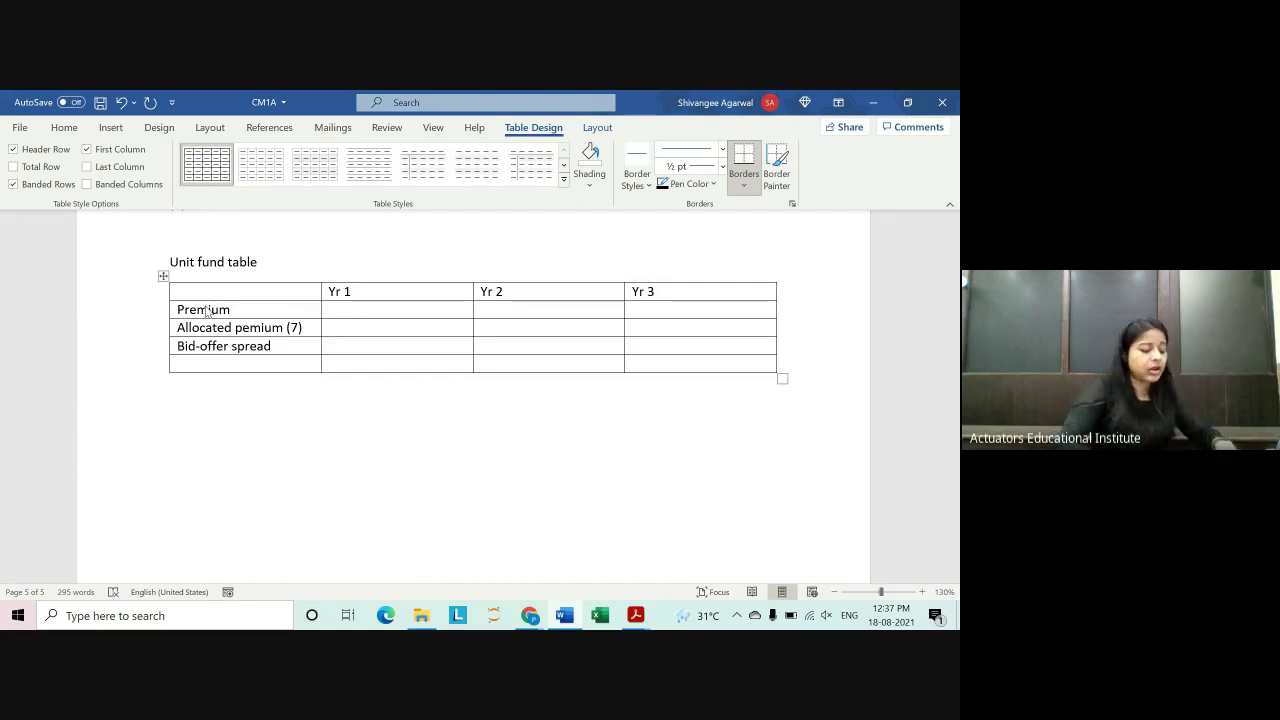
{"action": "type", "text": "7"}
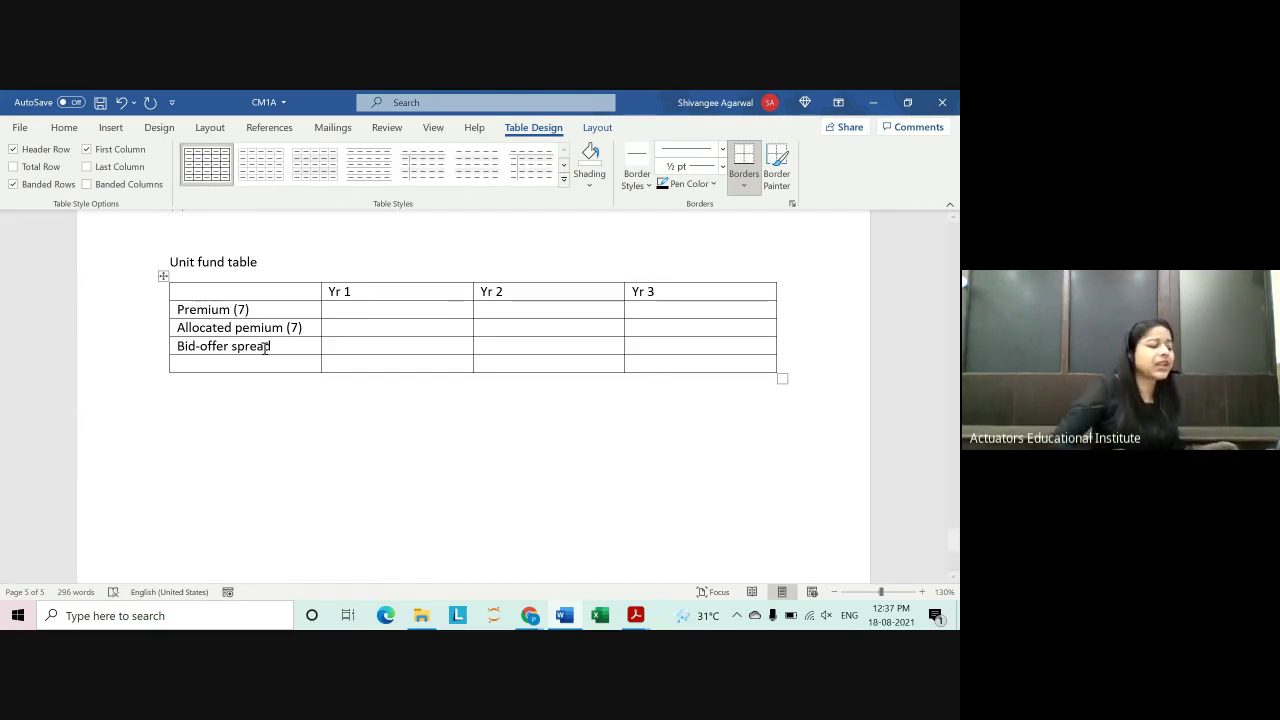
Step: Renumber Allocated pemium to (8) and enter 3000 as the Yr 1 premium
{"action": "left_click", "coordinate": [298, 332]}
{"action": "key", "text": "BackSpace"}
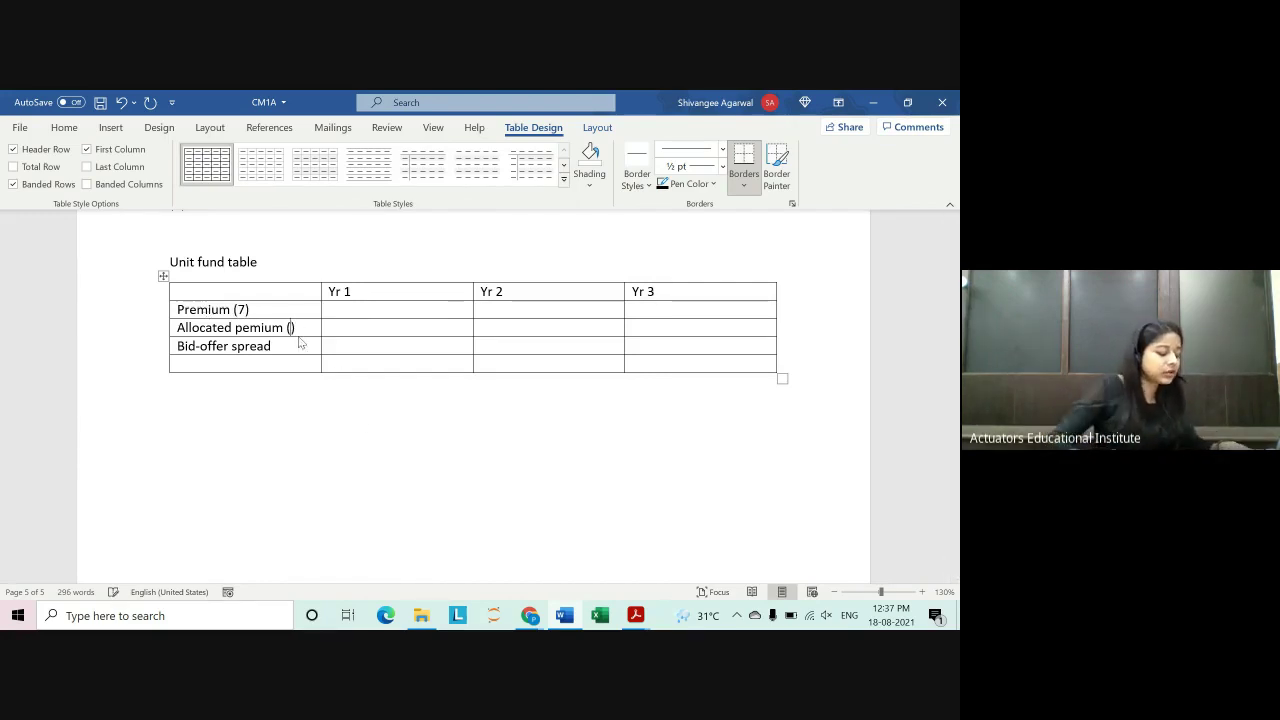
{"action": "type", "text": "8"}
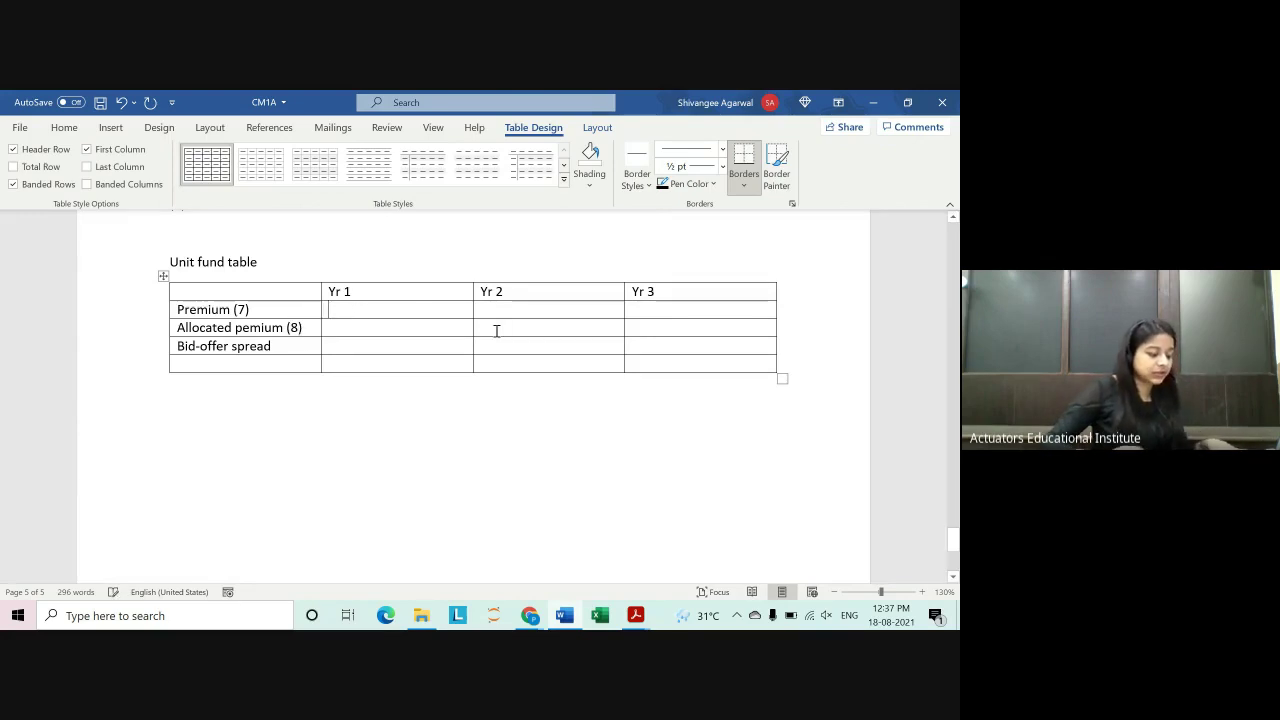
{"action": "type", "text": "3000"}
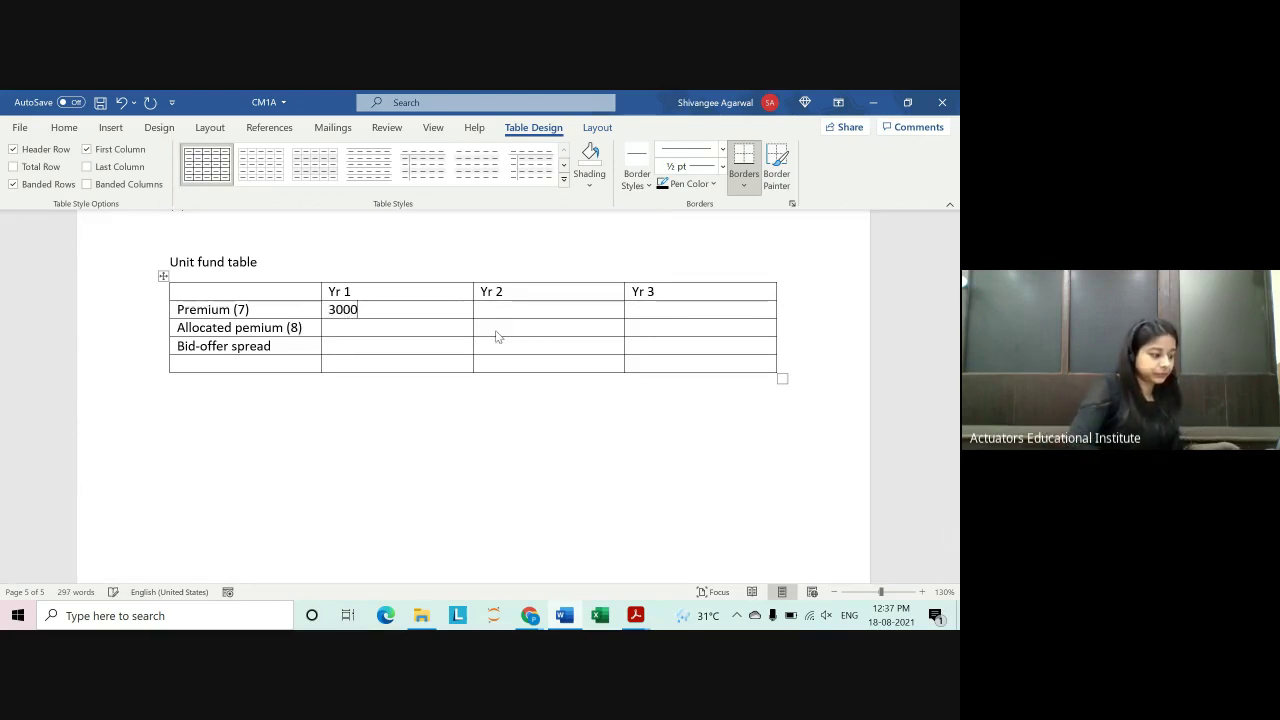
{"action": "key", "text": "ctrl+shift+Left"}
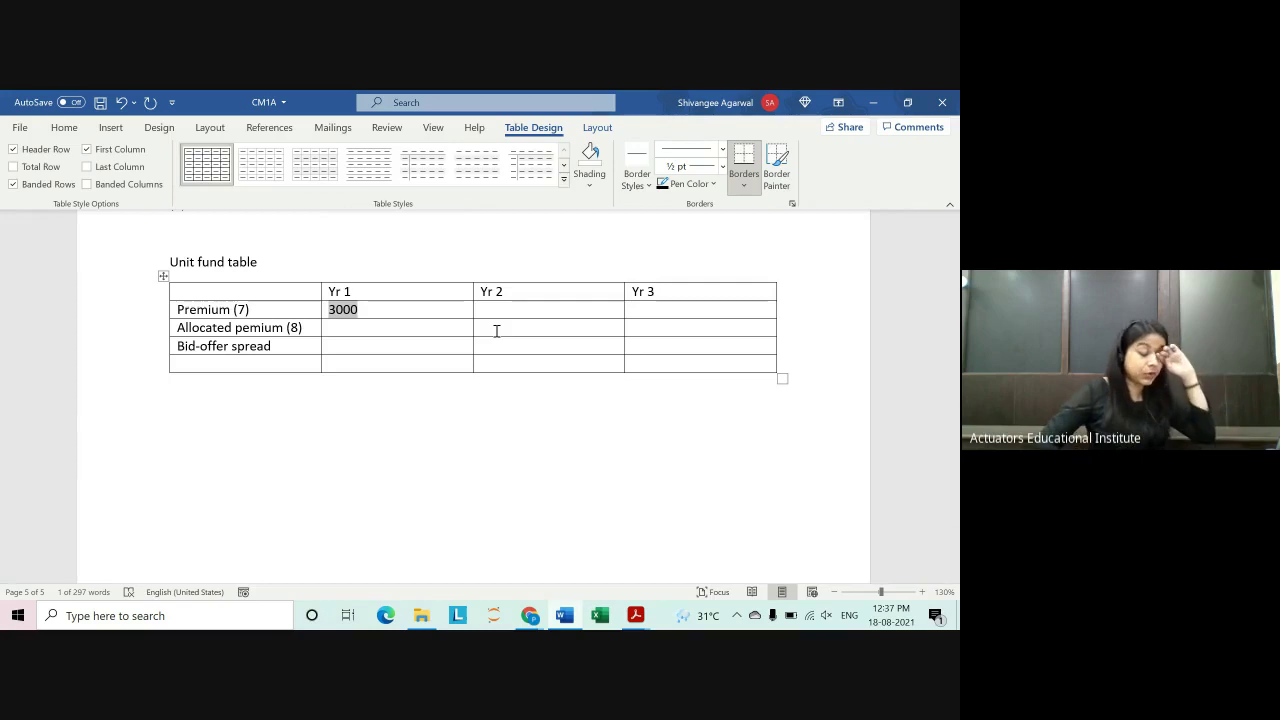
{"action": "left_click", "coordinate": [296, 263]}
{"action": "type", "text": "(in"}
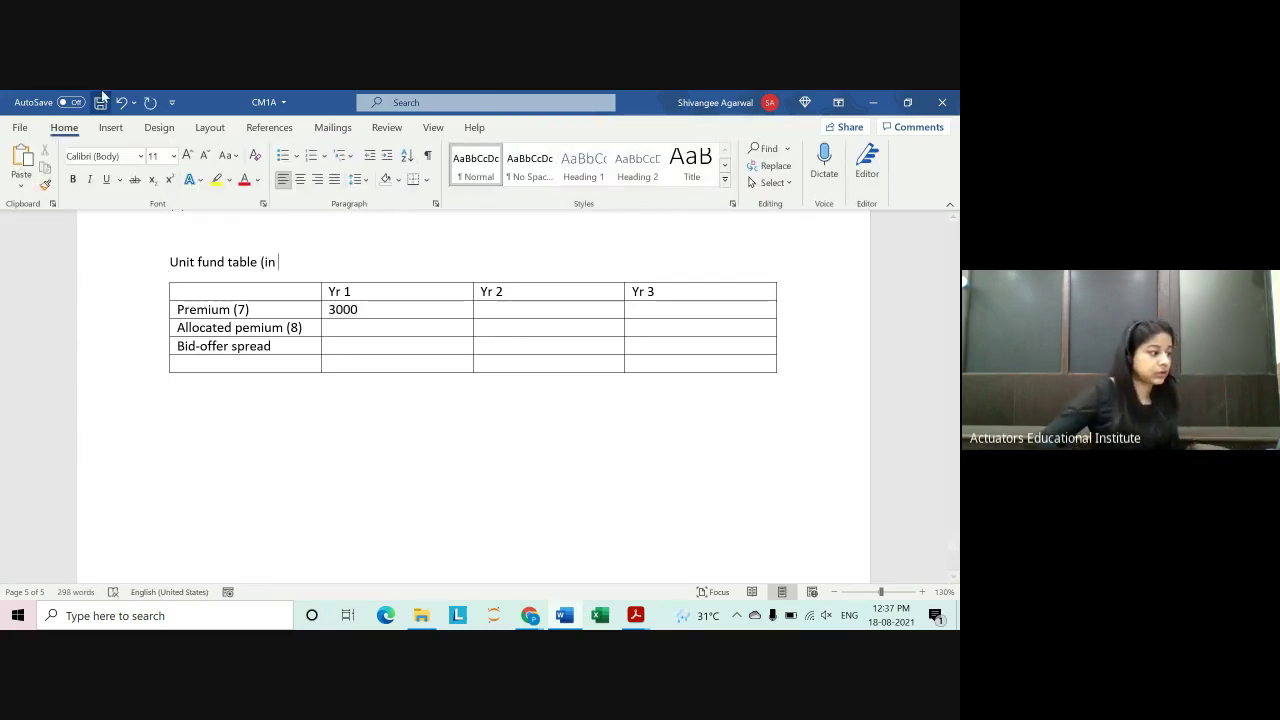
{"action": "left_click", "coordinate": [110, 127]}
Step: Finish the heading as 'Unit fund table (in £s)' using the £ symbol
{"action": "left_click", "coordinate": [878, 165]}
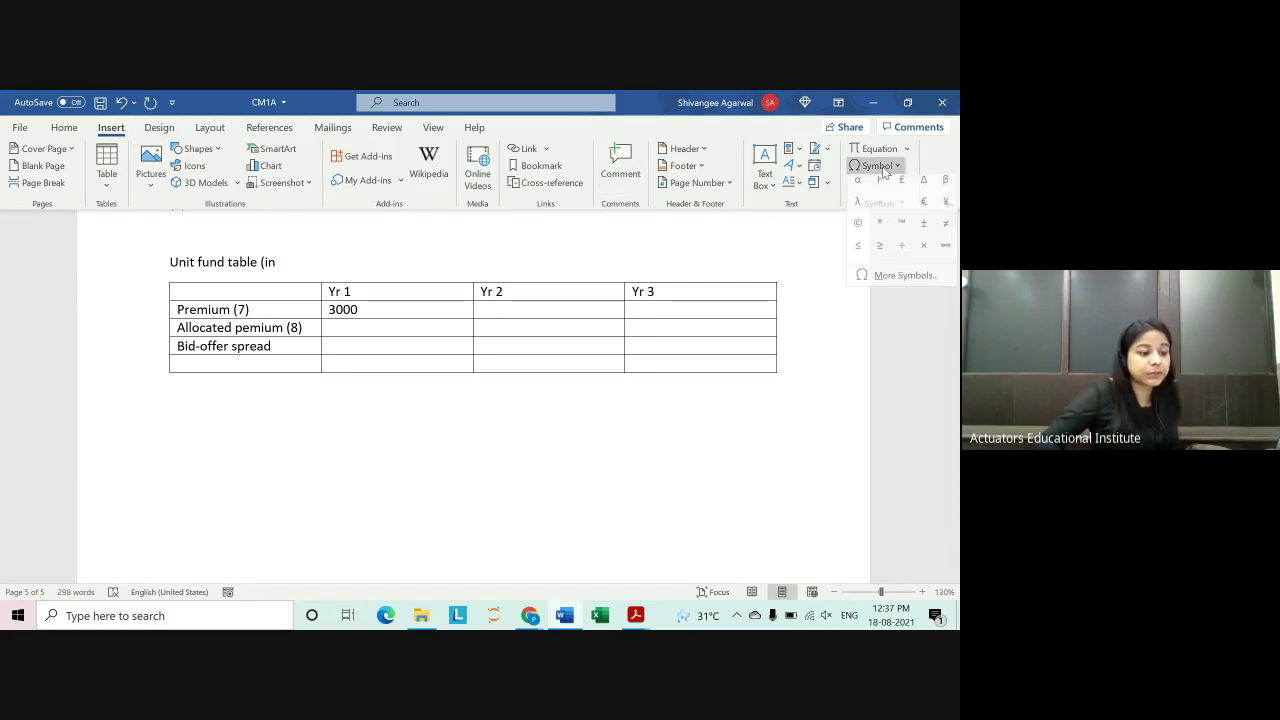
{"action": "left_click", "coordinate": [899, 188]}
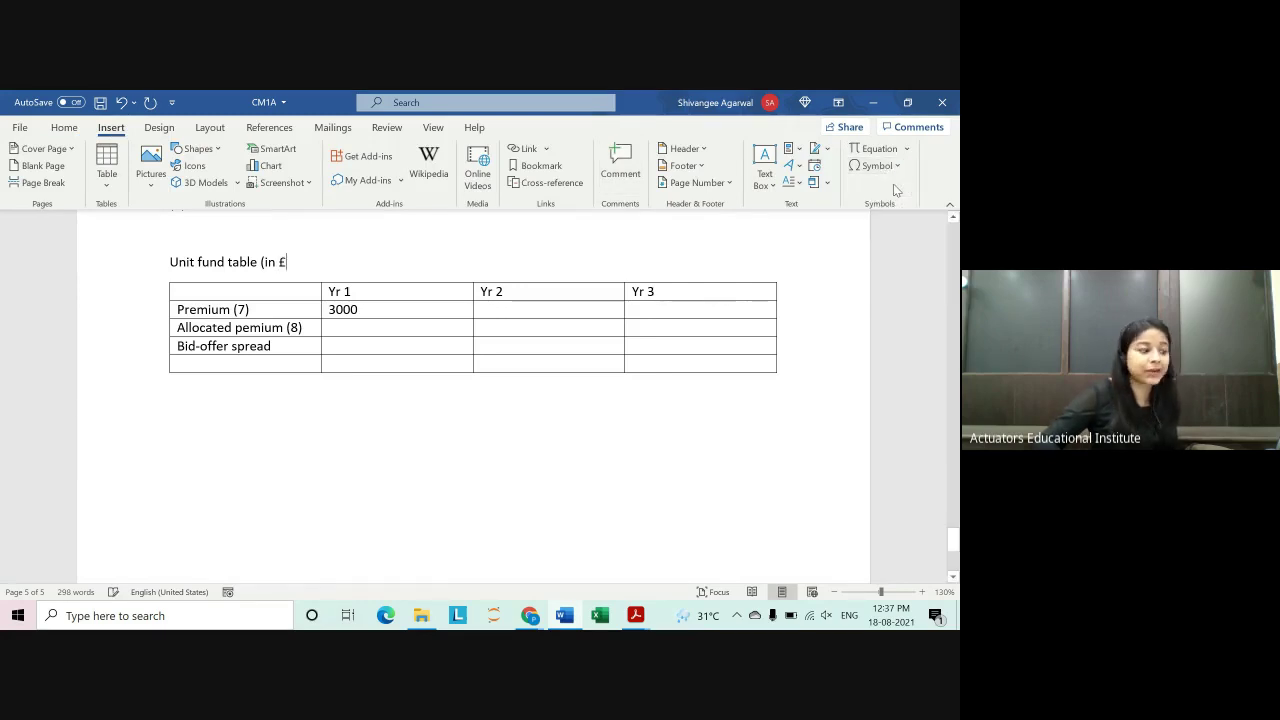
{"action": "type", "text": "s)"}
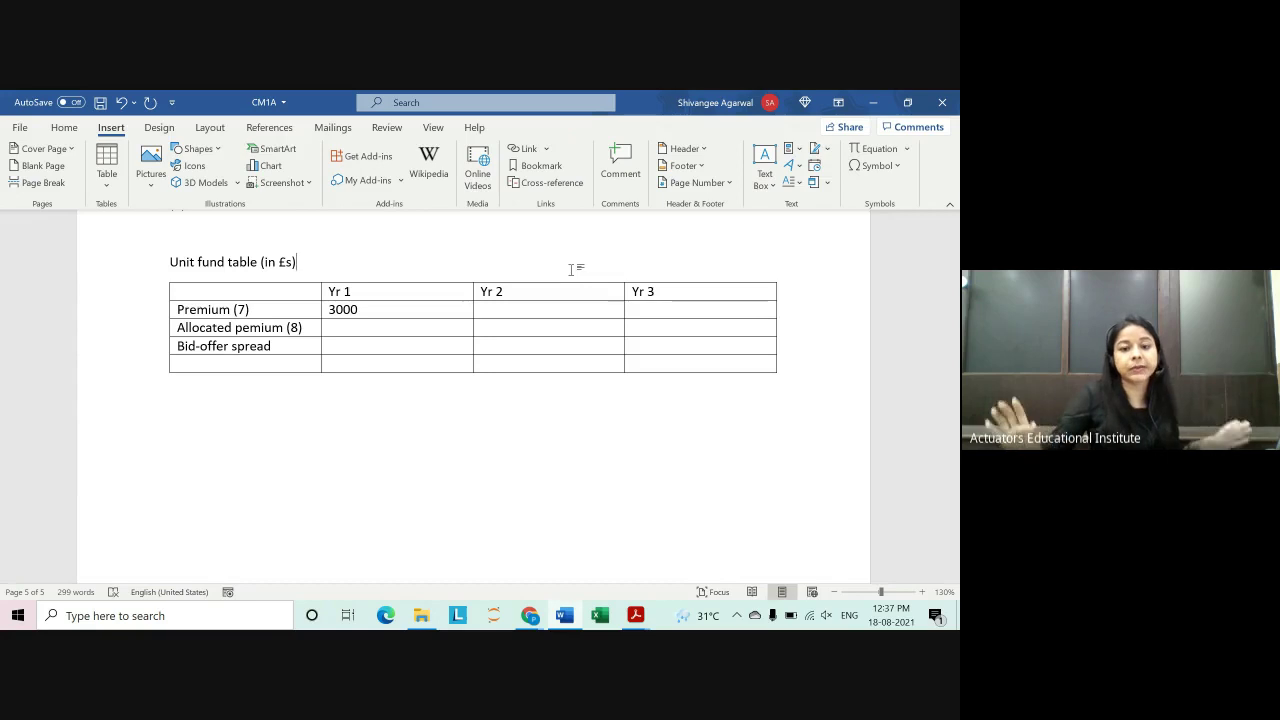
Step: Copy the 3000 premium from Yr 1 into the Yr 2 and Yr 3 cells
{"action": "double_click", "coordinate": [350, 310]}
{"action": "key", "text": "ctrl+c"}
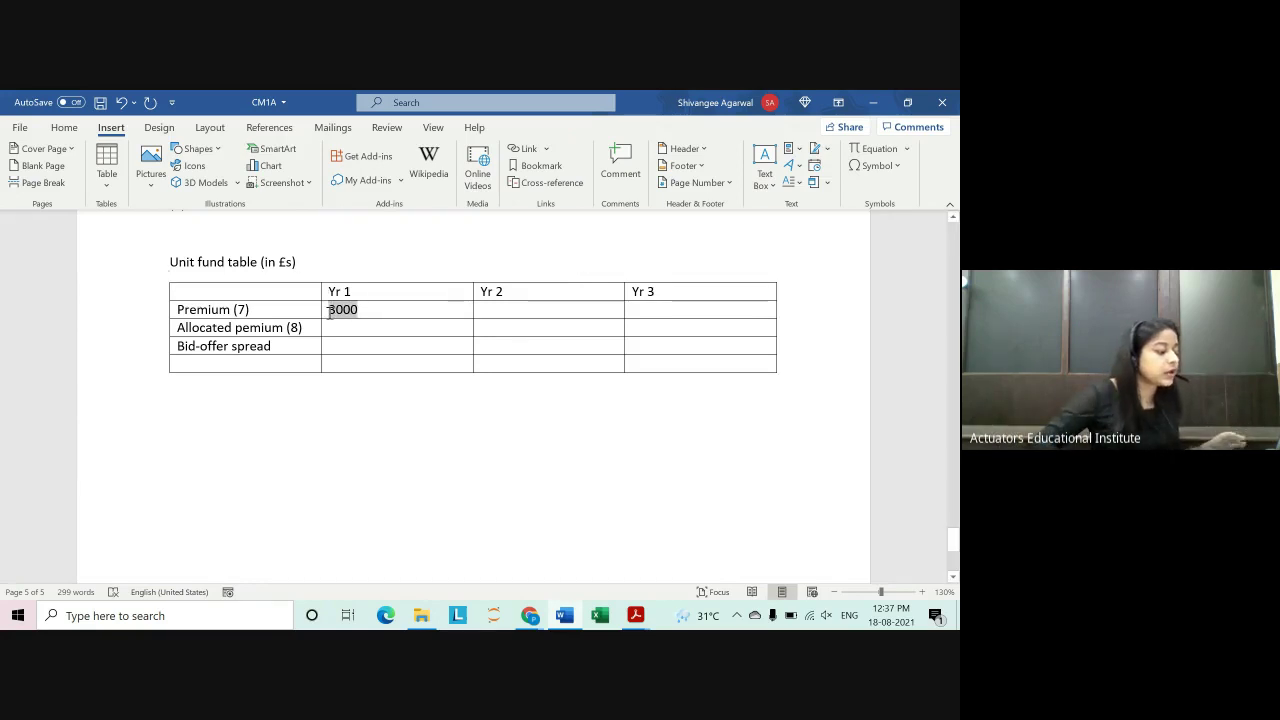
{"action": "left_click", "coordinate": [488, 312]}
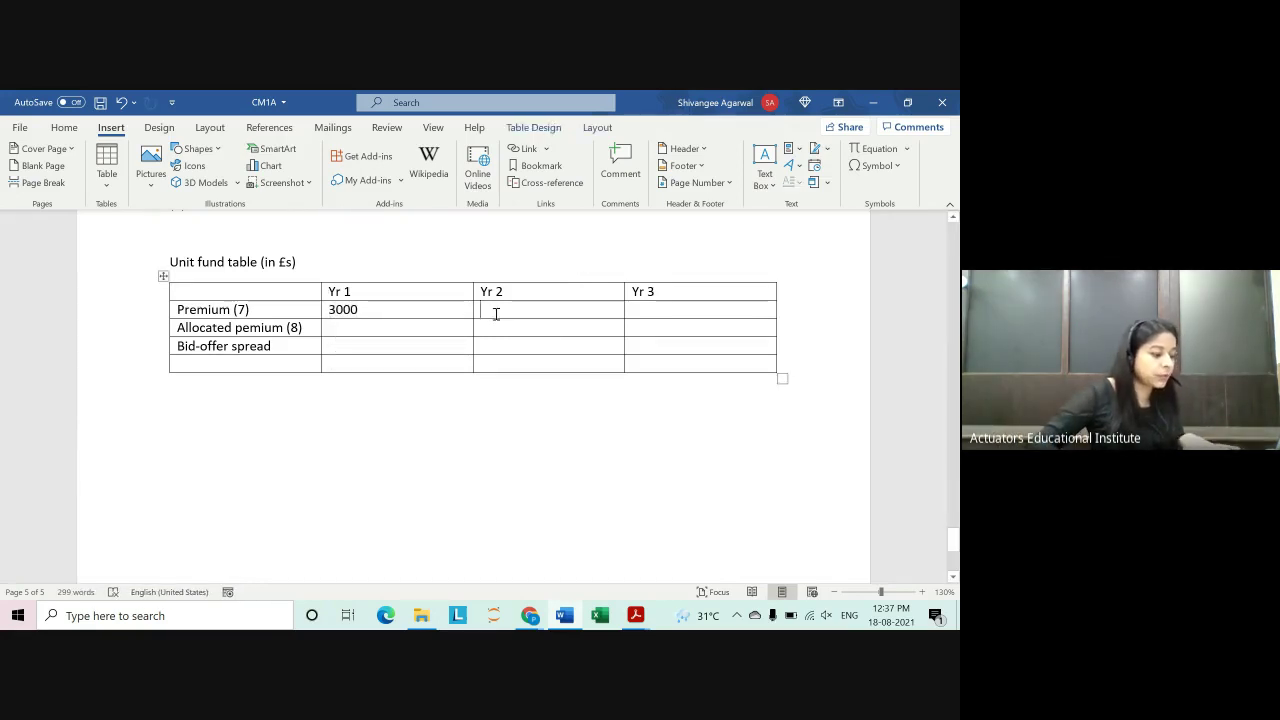
{"action": "key", "text": "ctrl+v"}
{"action": "left_click", "coordinate": [662, 311]}
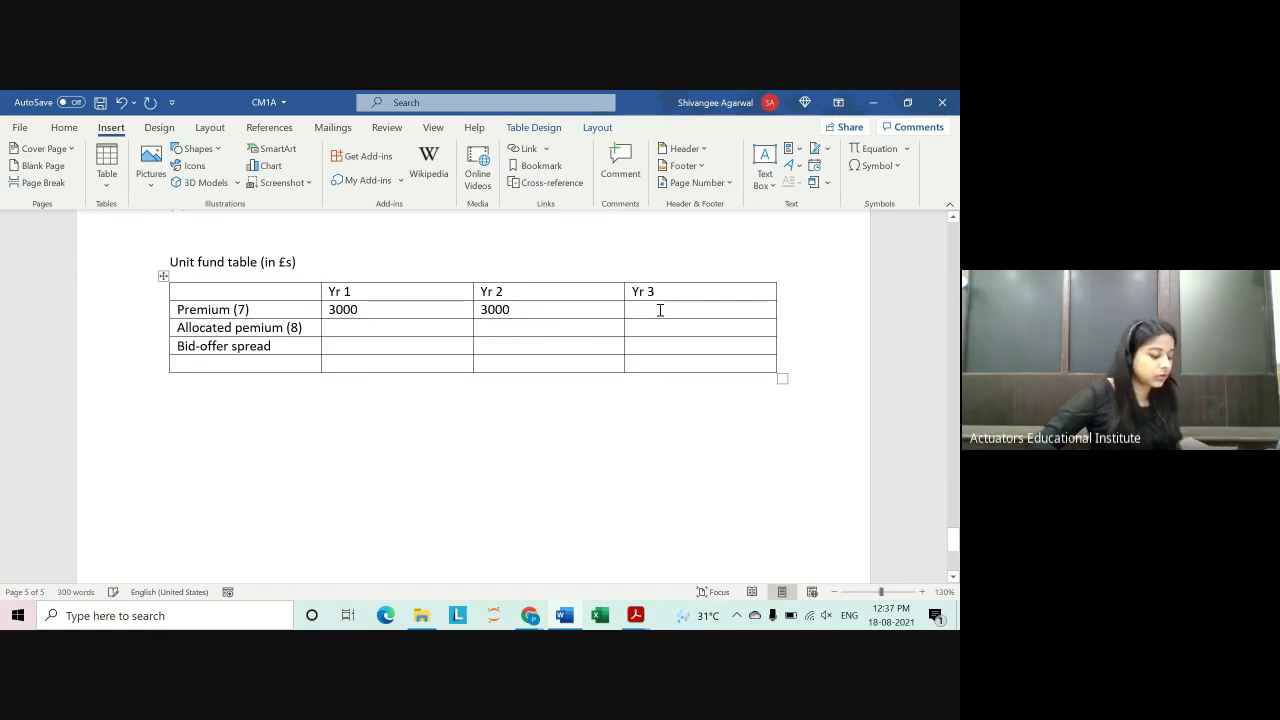
{"action": "key", "text": "ctrl+v"}
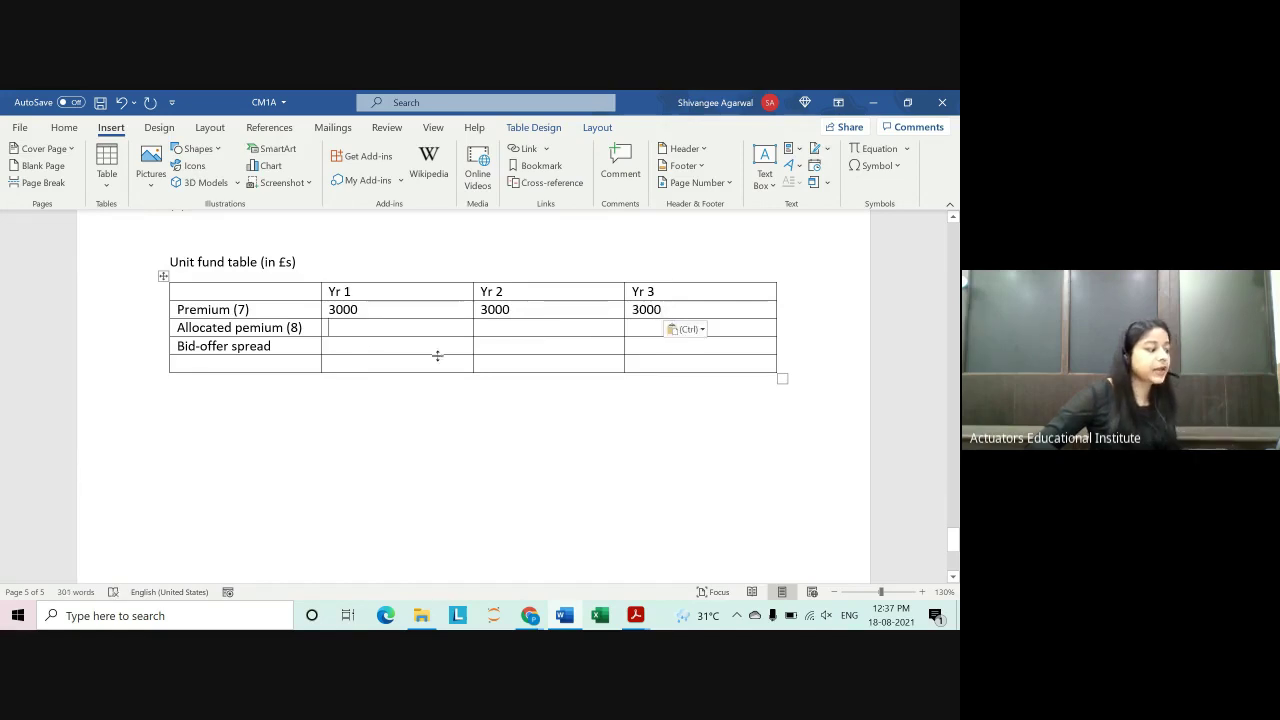
{"action": "left_click", "coordinate": [64, 127]}
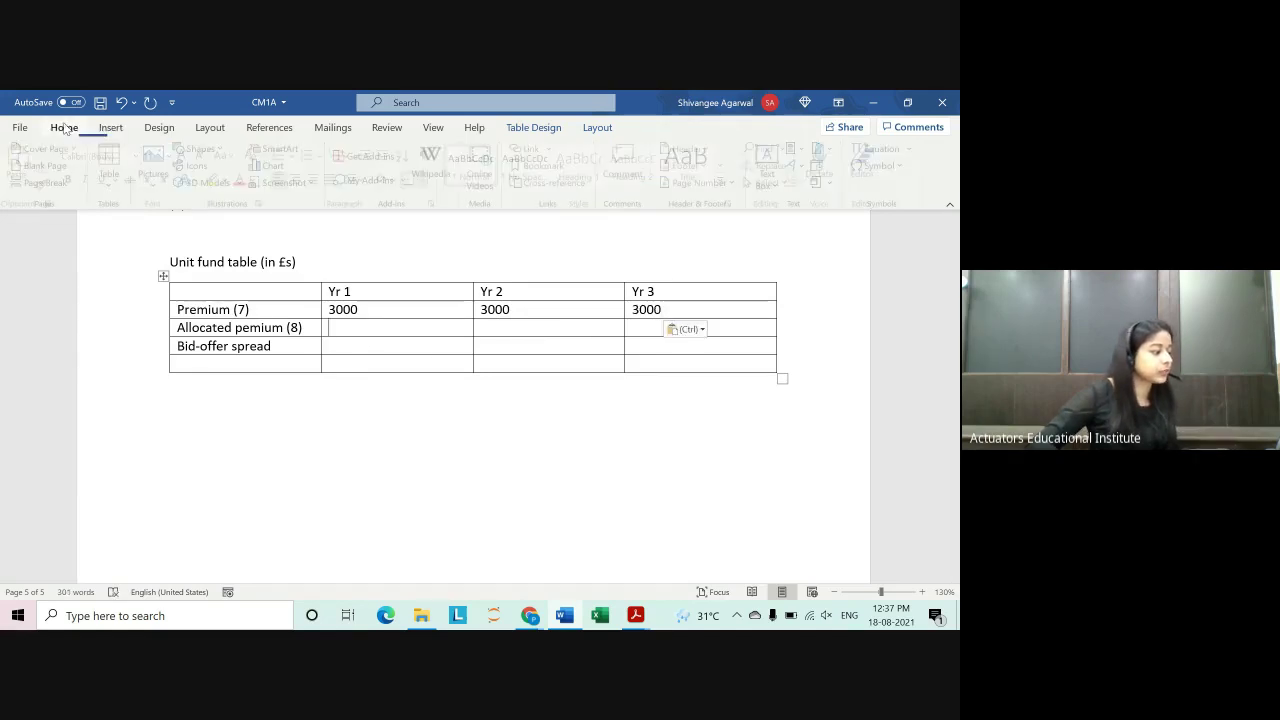
{"action": "left_click", "coordinate": [363, 329]}
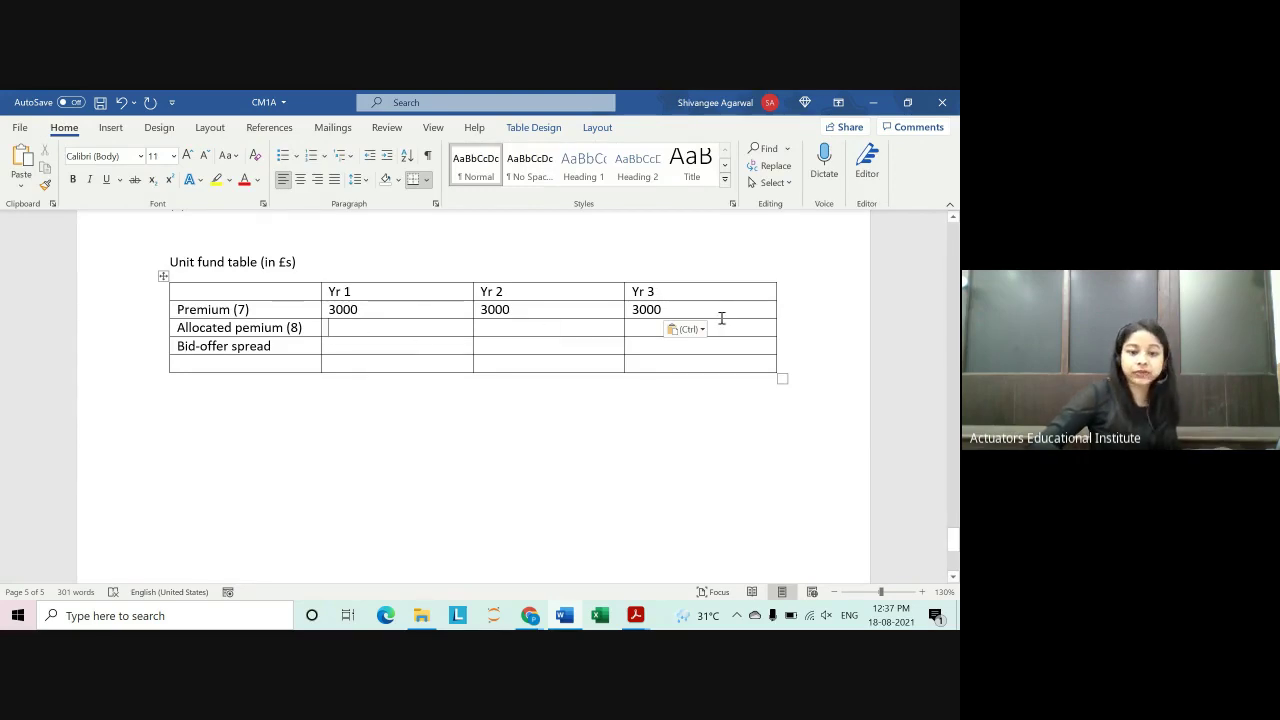
{"action": "scroll", "coordinate": [389, 397], "scroll_direction": "down", "scroll_amount": 2}
{"action": "scroll", "coordinate": [189, 346], "scroll_direction": "up", "scroll_amount": 2}
Step: On a new line below the table, type the note '(8) = (7)*'
{"action": "left_click", "coordinate": [247, 400]}
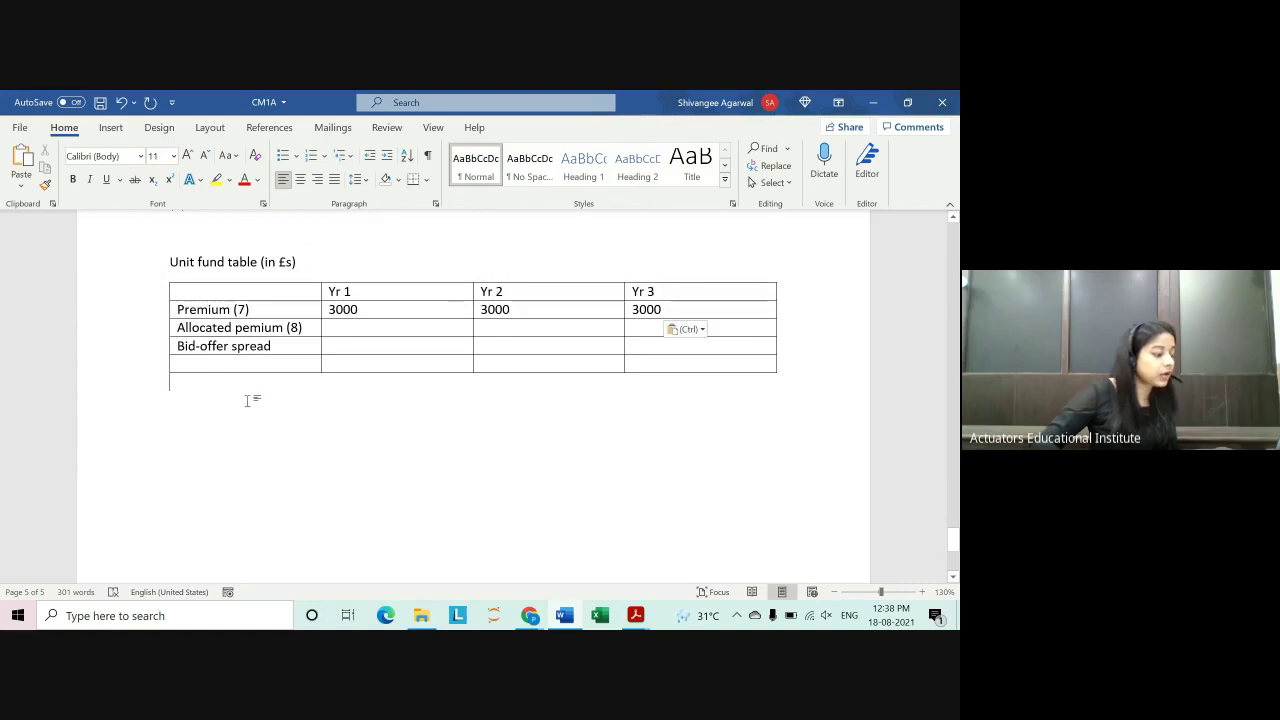
{"action": "key", "text": "Return"}
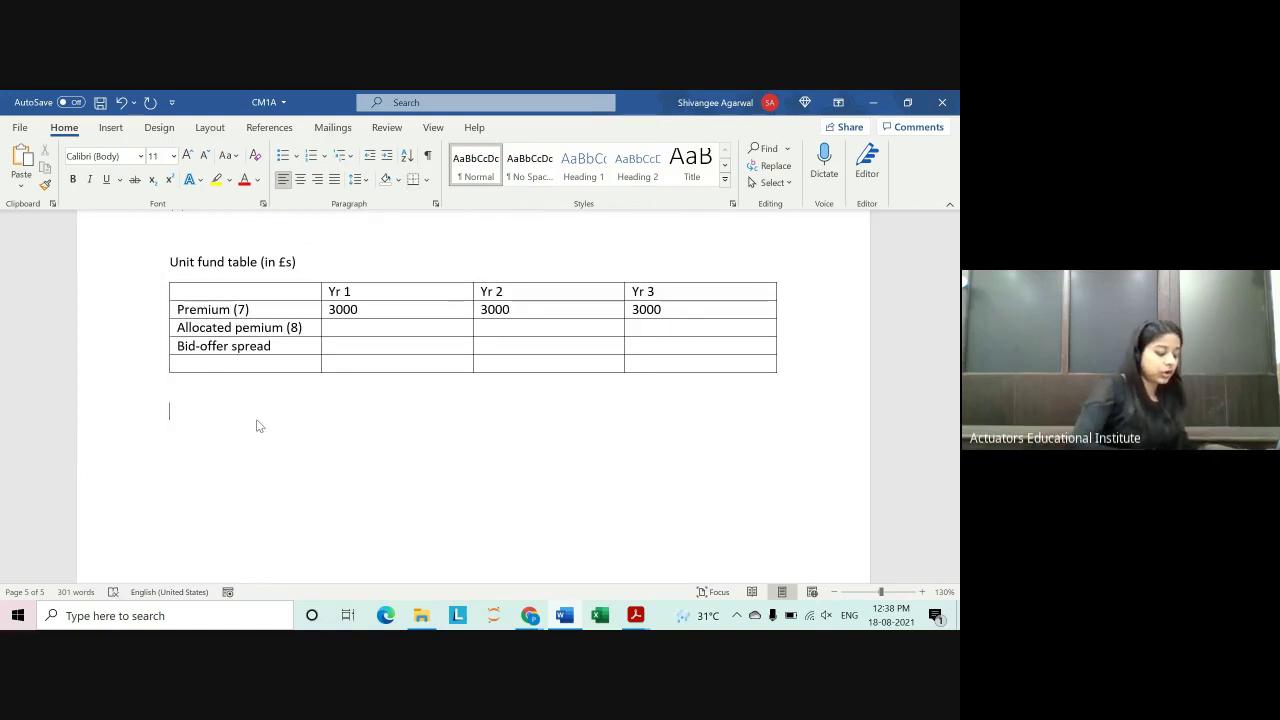
{"action": "type", "text": "(8) "}
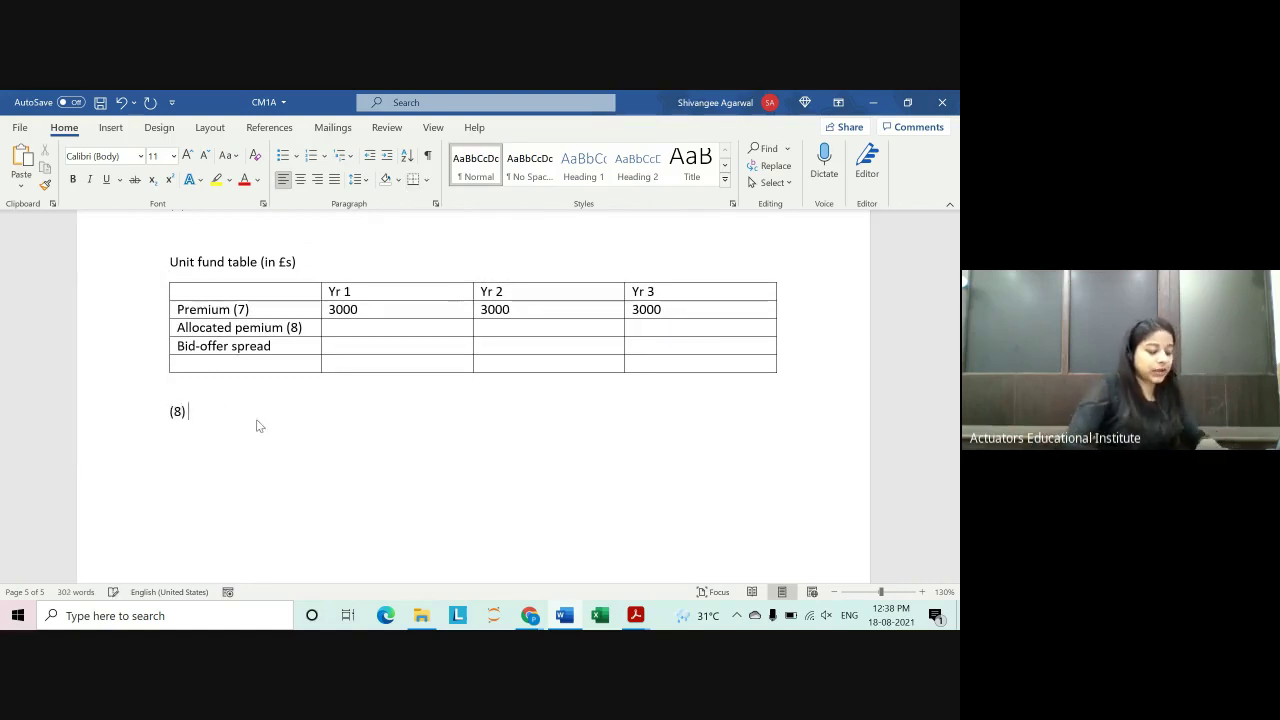
{"action": "type", "text": "= "}
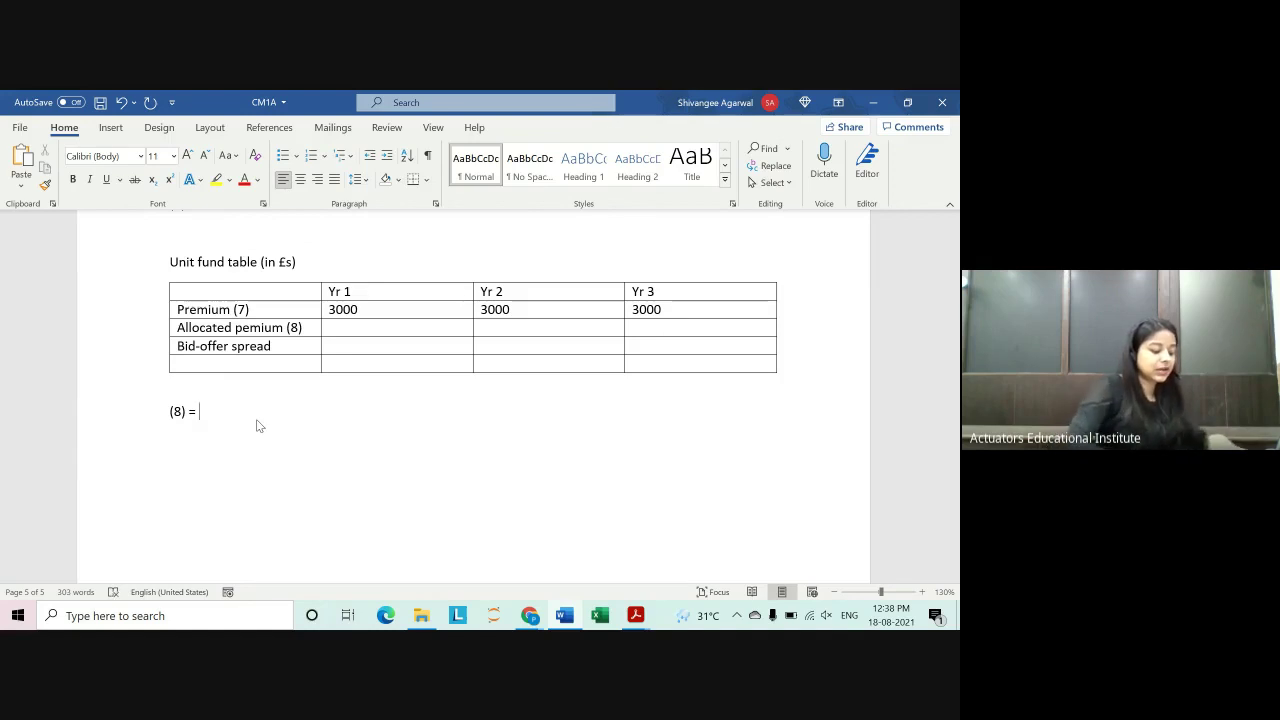
{"action": "type", "text": "(7"}
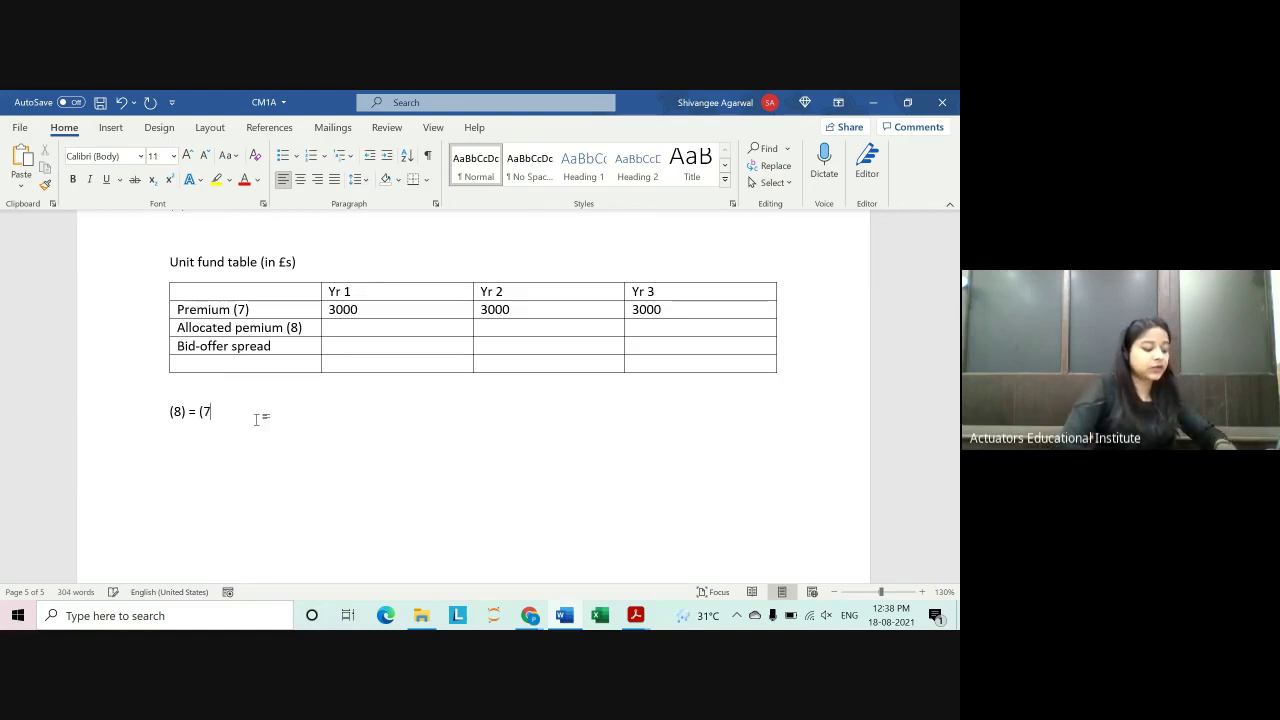
{"action": "type", "text": ")*"}
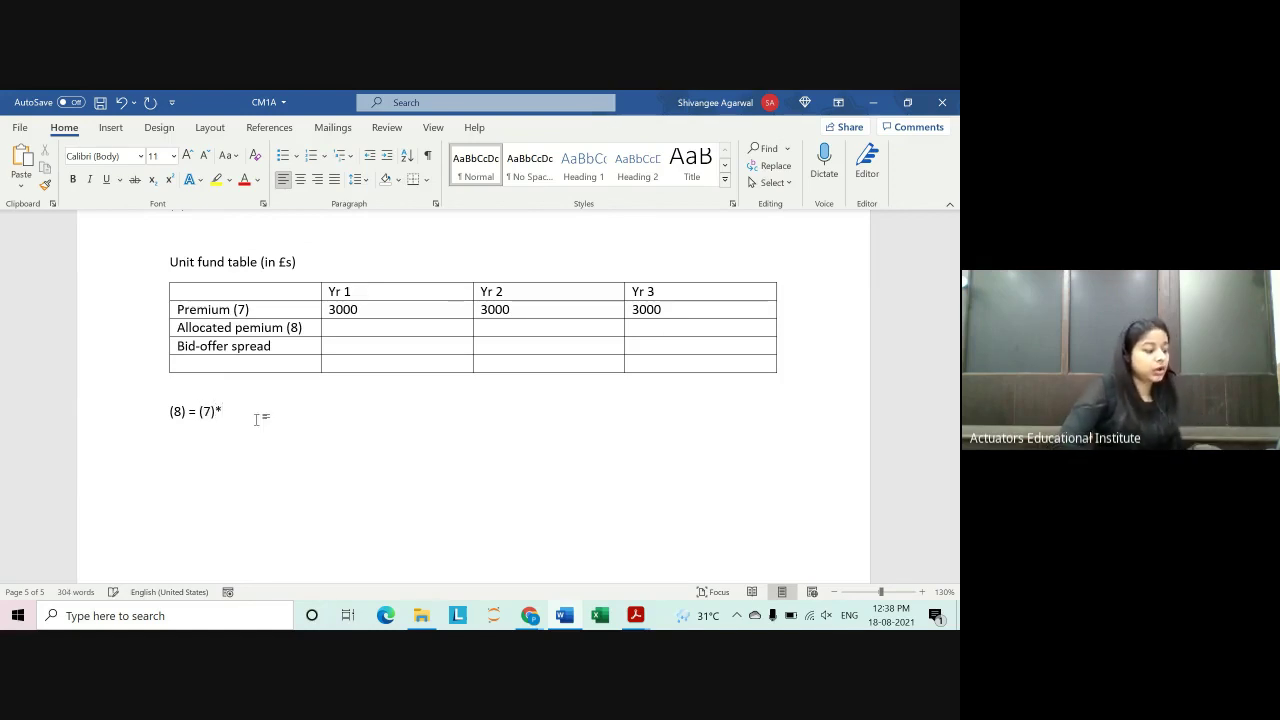
Step: Locate question 14's allocation rate formula [75 + 20t] in the exam paper, then return to Word
{"action": "key", "text": "alt+Tab"}
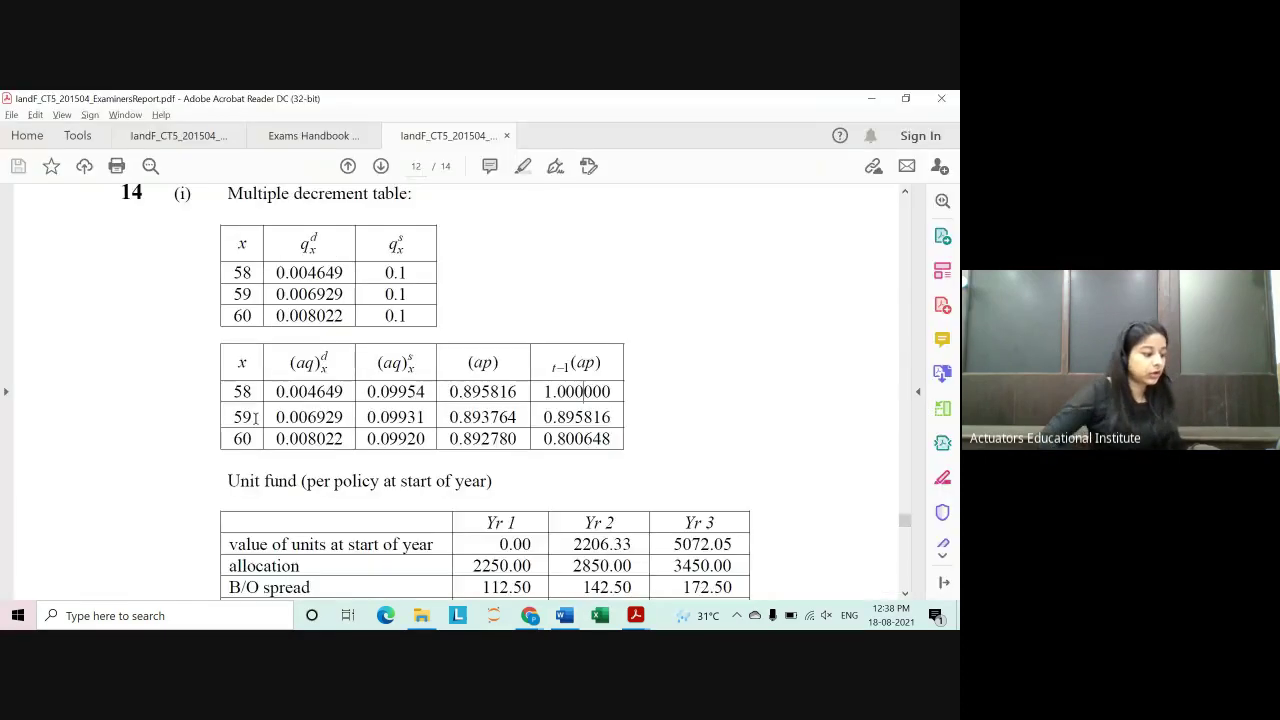
{"action": "key", "text": "alt+Tab"}
{"action": "key", "text": "alt+Tab"}
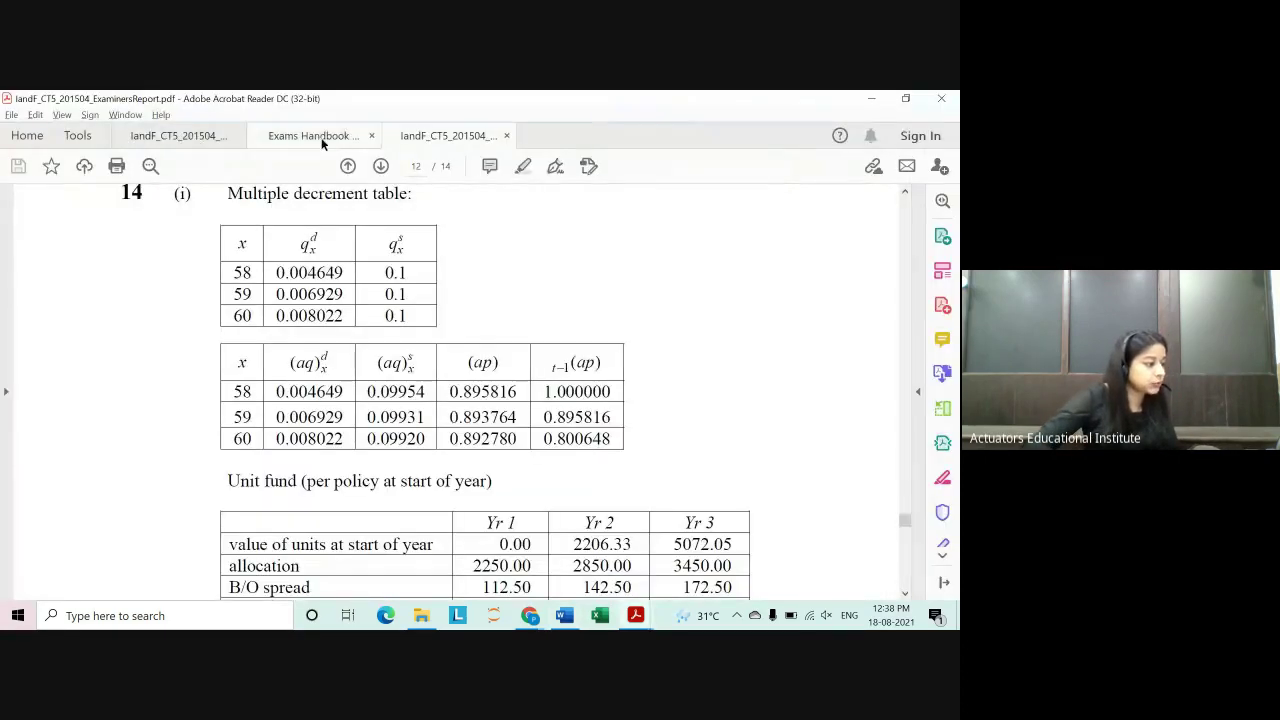
{"action": "left_click", "coordinate": [175, 135]}
{"action": "scroll", "coordinate": [493, 388], "scroll_direction": "up", "scroll_amount": 1}
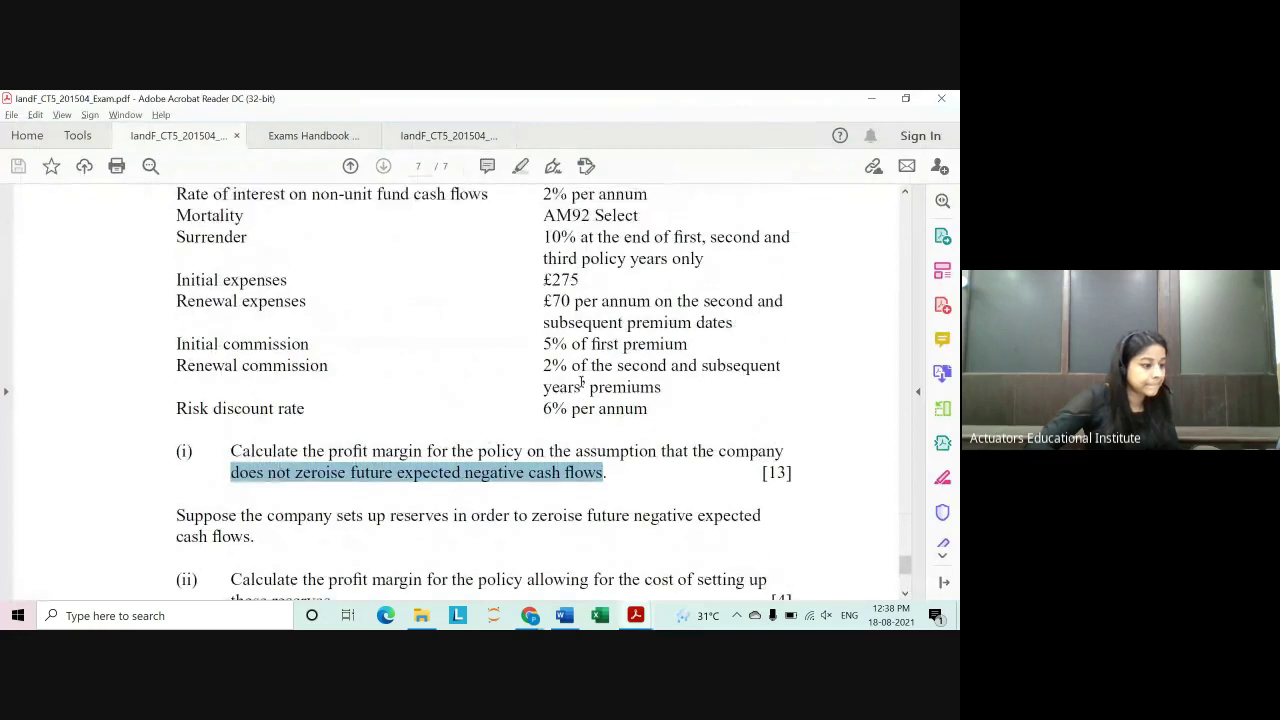
{"action": "scroll", "coordinate": [540, 385], "scroll_direction": "up", "scroll_amount": 2}
{"action": "scroll", "coordinate": [583, 382], "scroll_direction": "up", "scroll_amount": 6}
{"action": "scroll", "coordinate": [583, 382], "scroll_direction": "up", "scroll_amount": 3}
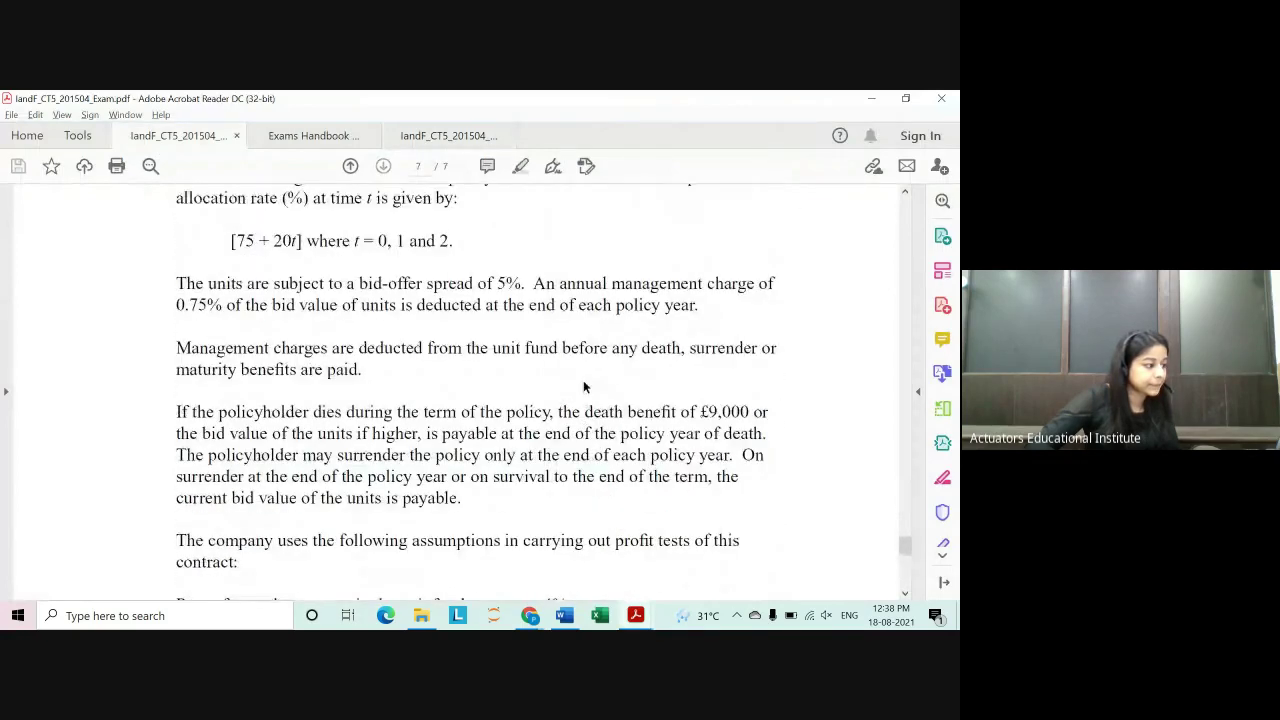
{"action": "left_click_drag", "start_coordinate": [231, 337], "coordinate": [295, 337]}
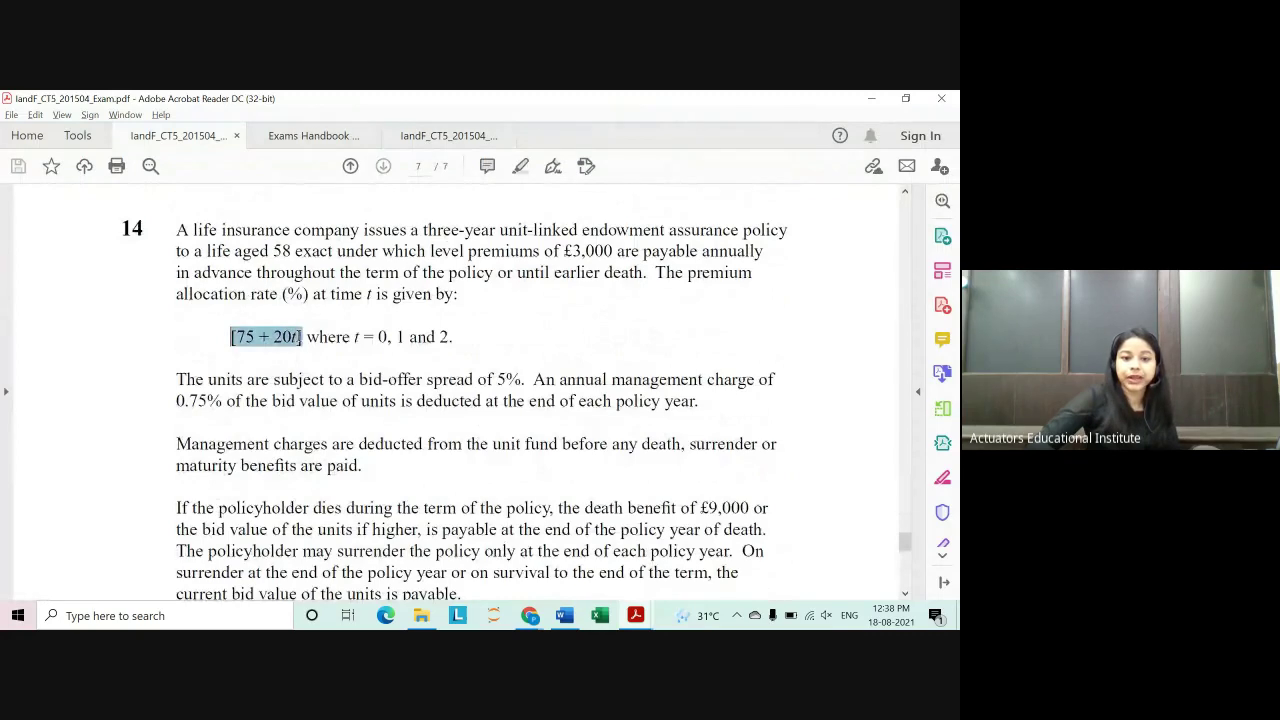
{"action": "key", "text": "alt+Tab"}
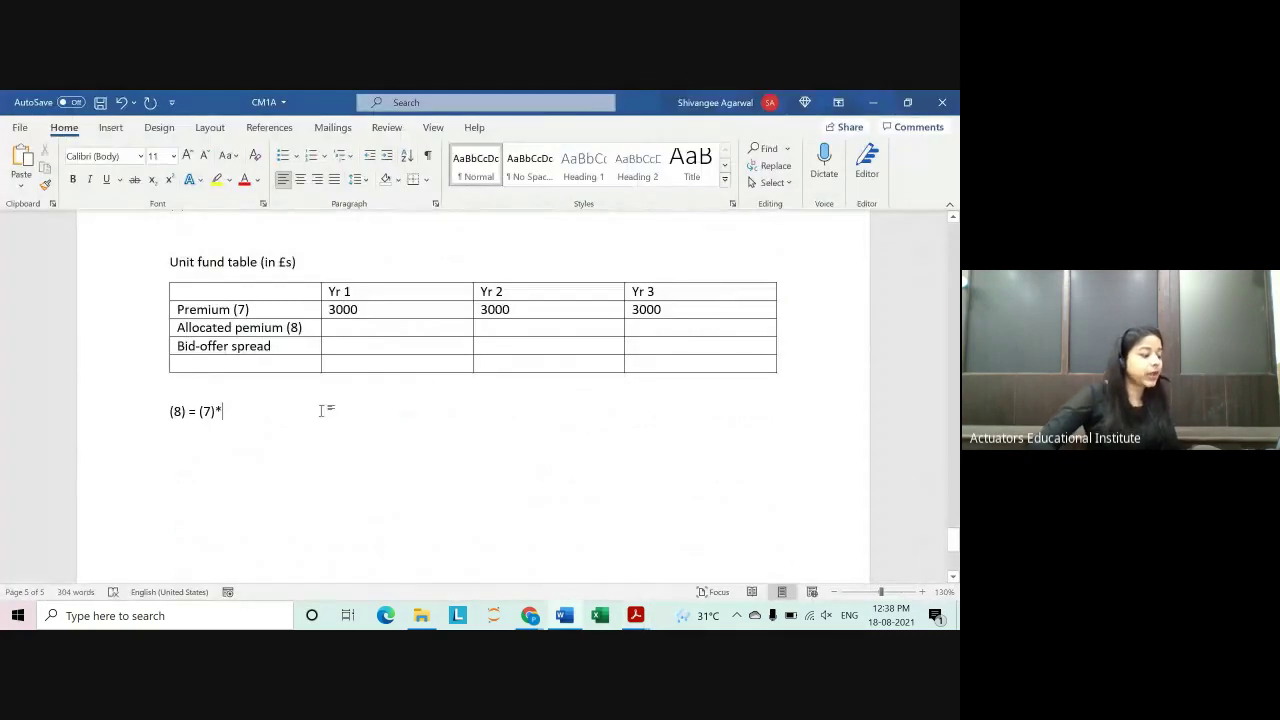
Step: End note (8) with 'allocation rate%' and add the line 'allocation rate % for year t is [70 + 20t], t = 0,1,2'
{"action": "type", "text": "allocat"}
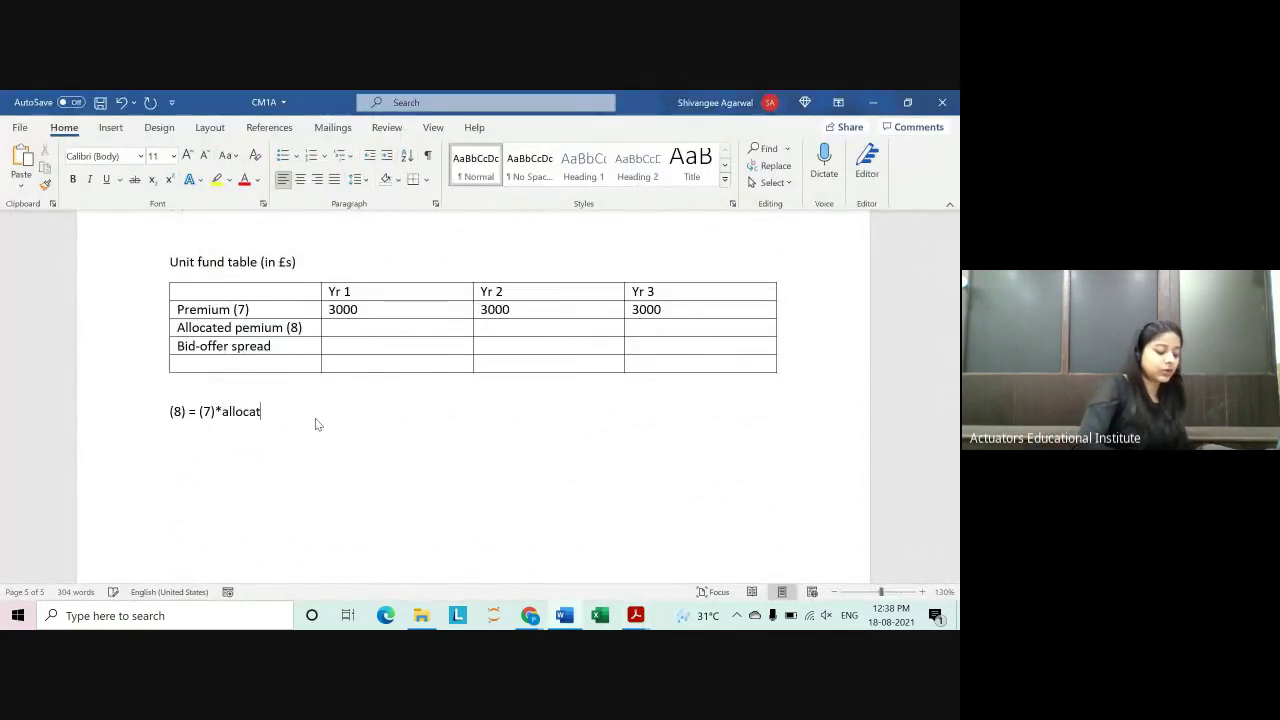
{"action": "type", "text": "ion rat"}
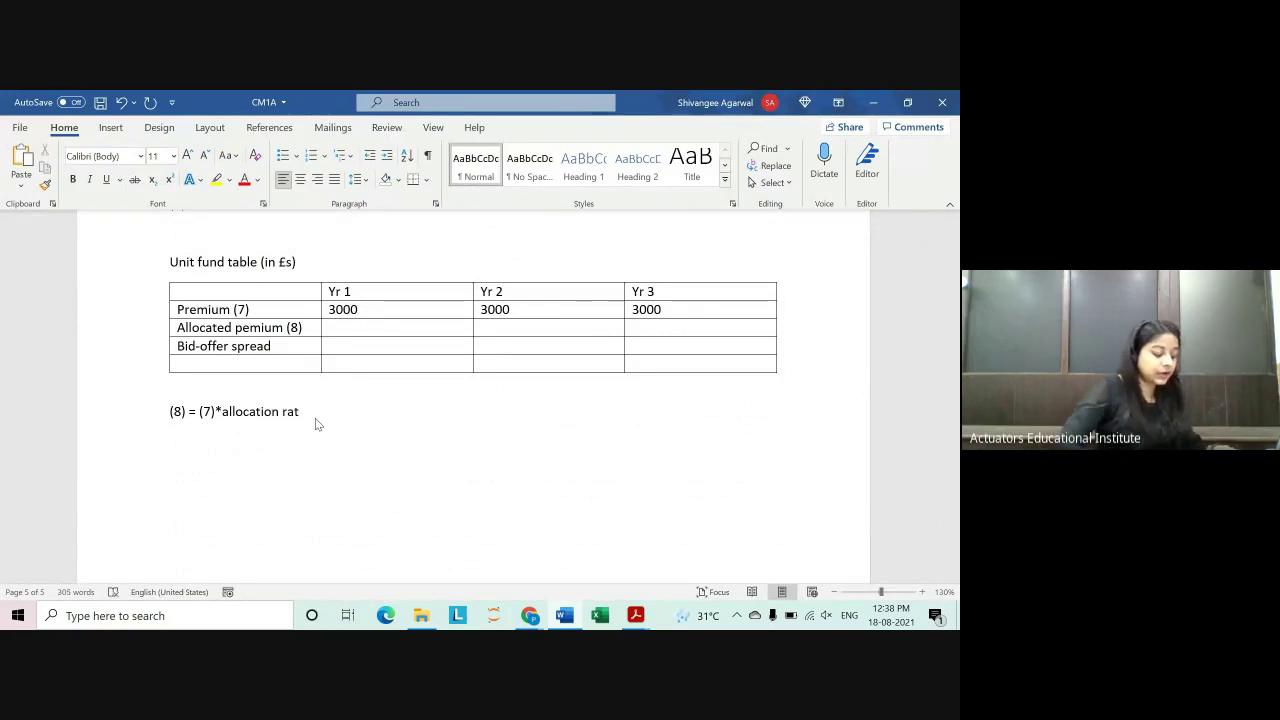
{"action": "type", "text": "e%"}
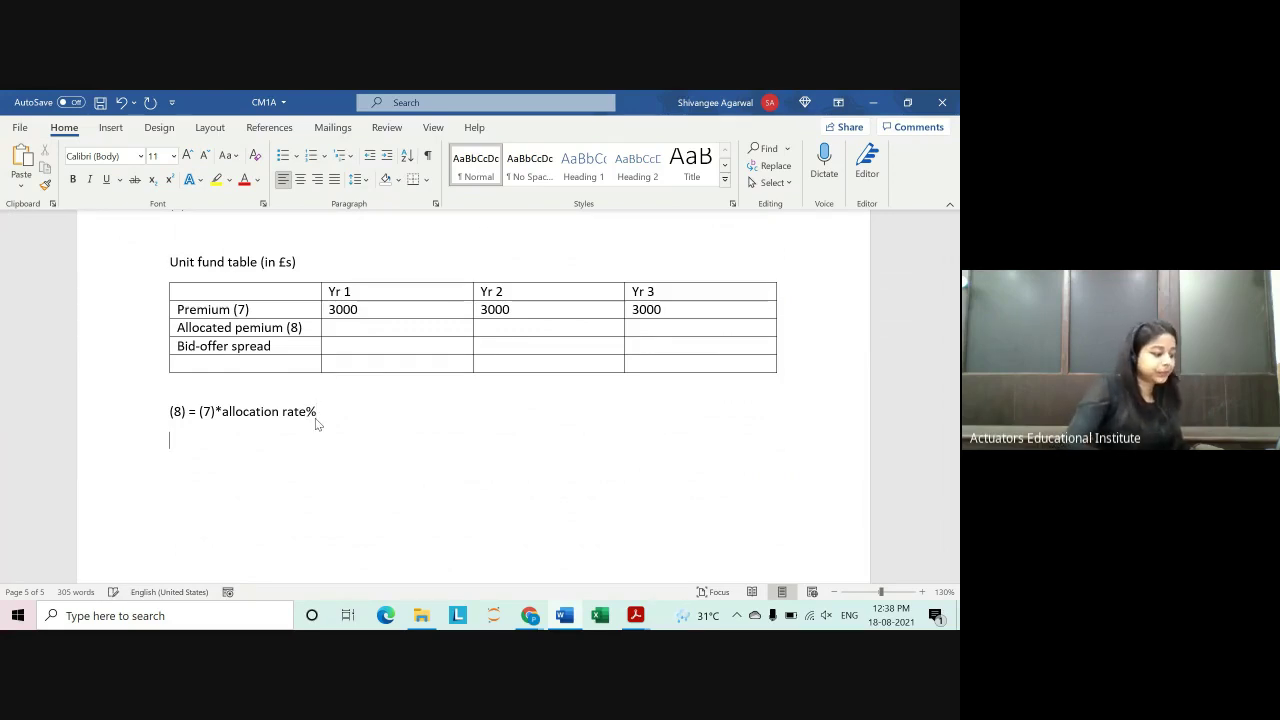
{"action": "type", "text": "allocatio"}
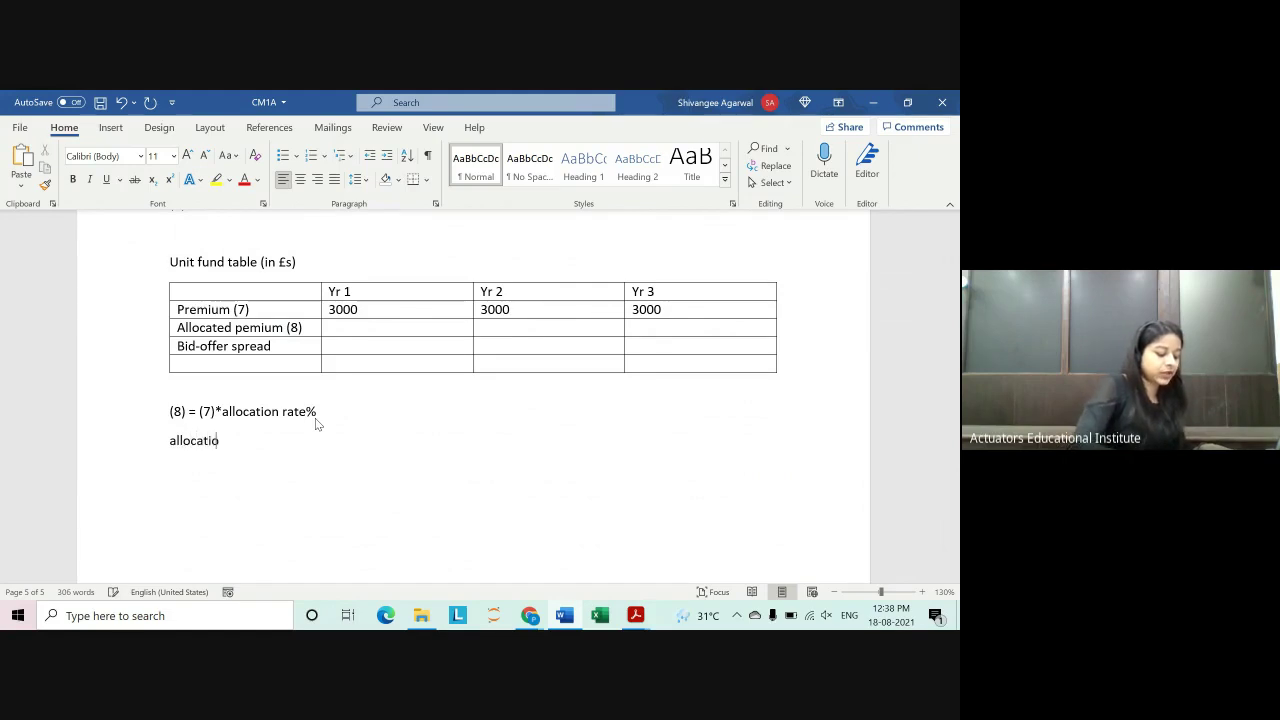
{"action": "type", "text": "n rate "}
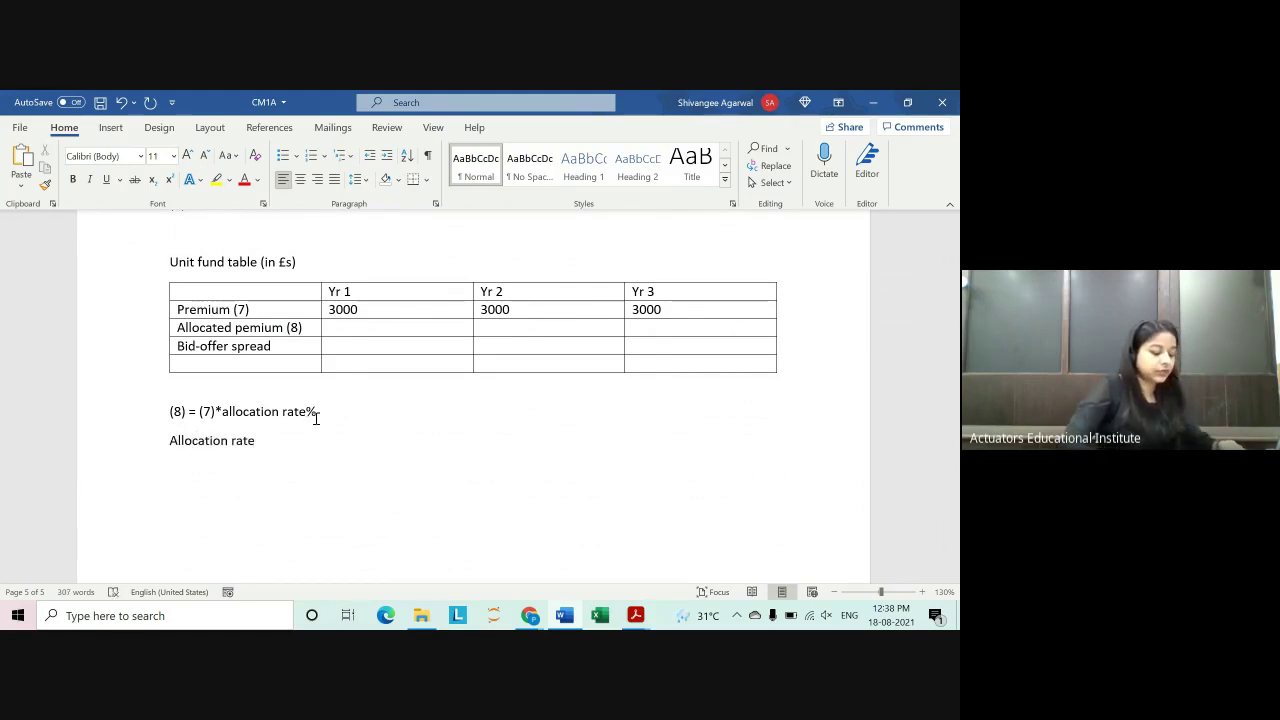
{"action": "type", "text": " % for"}
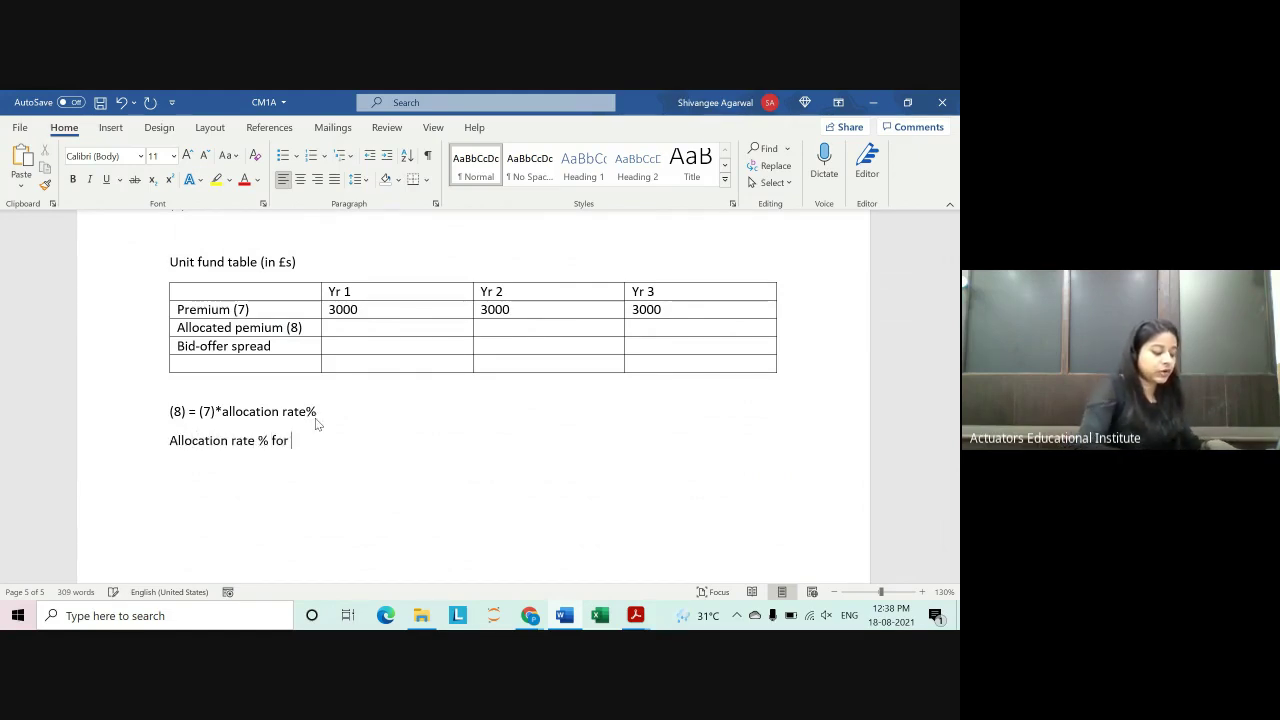
{"action": "type", "text": "year t is"}
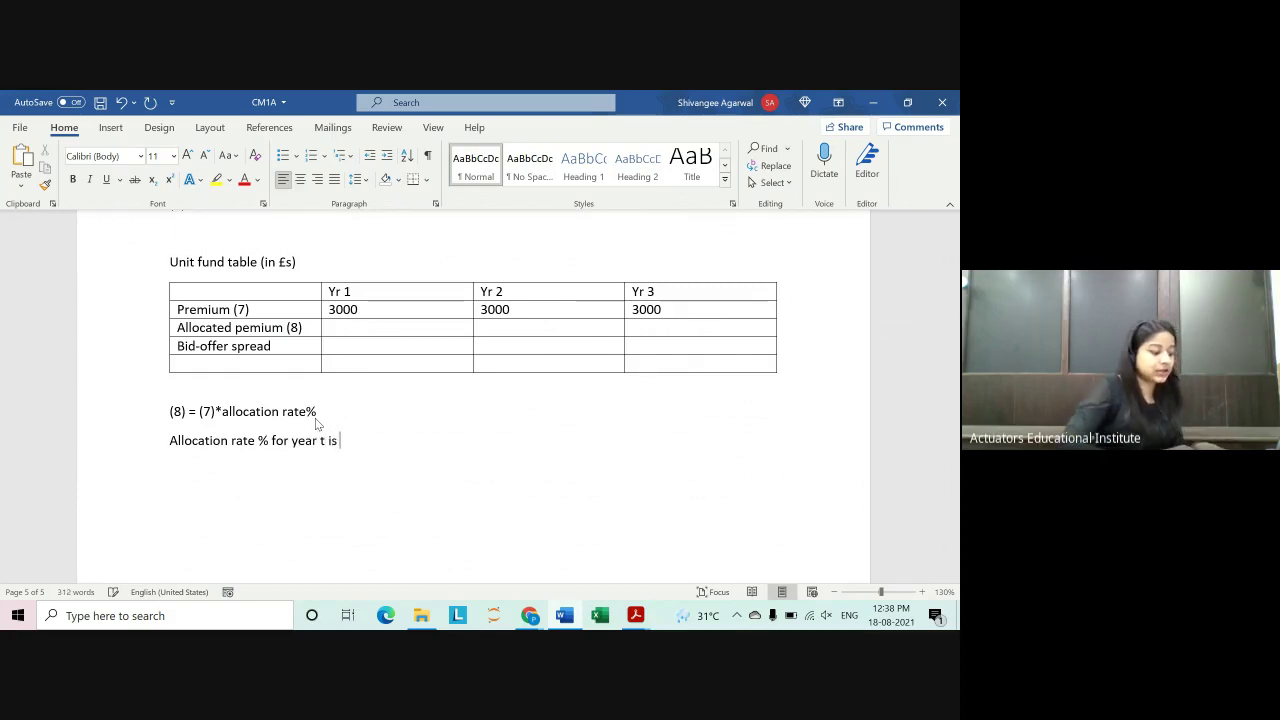
{"action": "key", "text": "alt+Tab"}
{"action": "key", "text": "alt+Tab"}
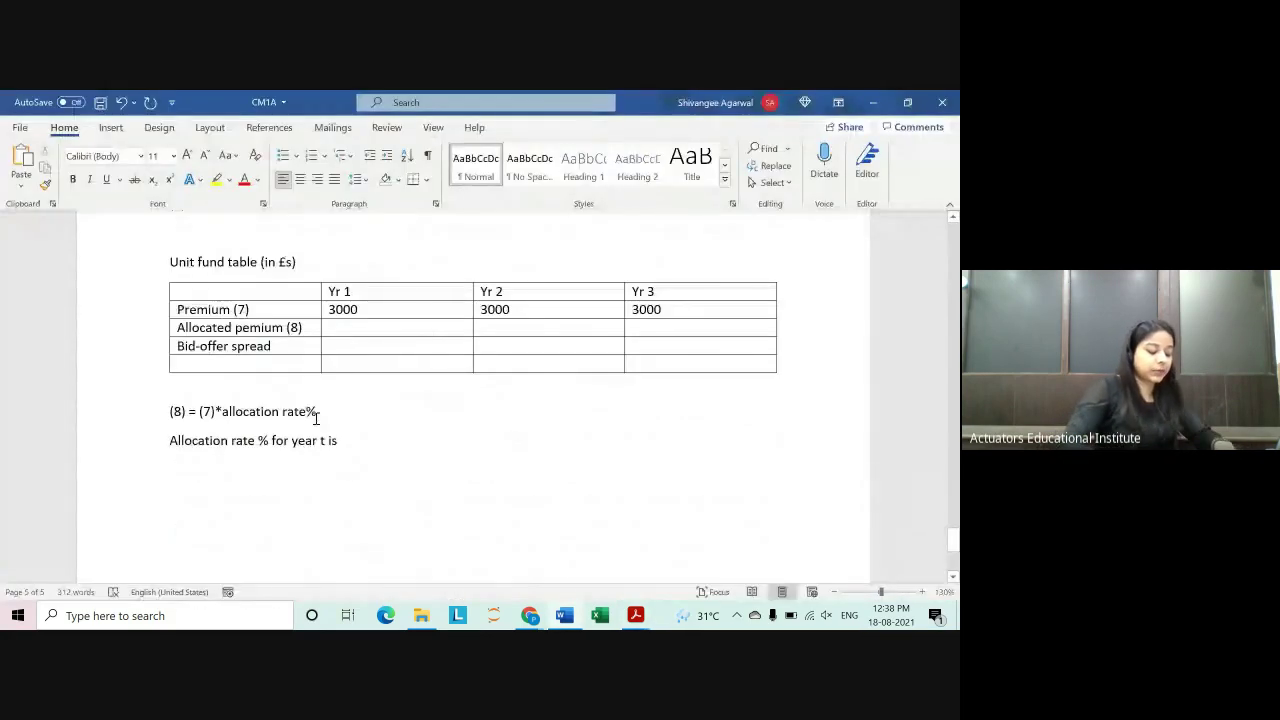
{"action": "type", "text": "[70"}
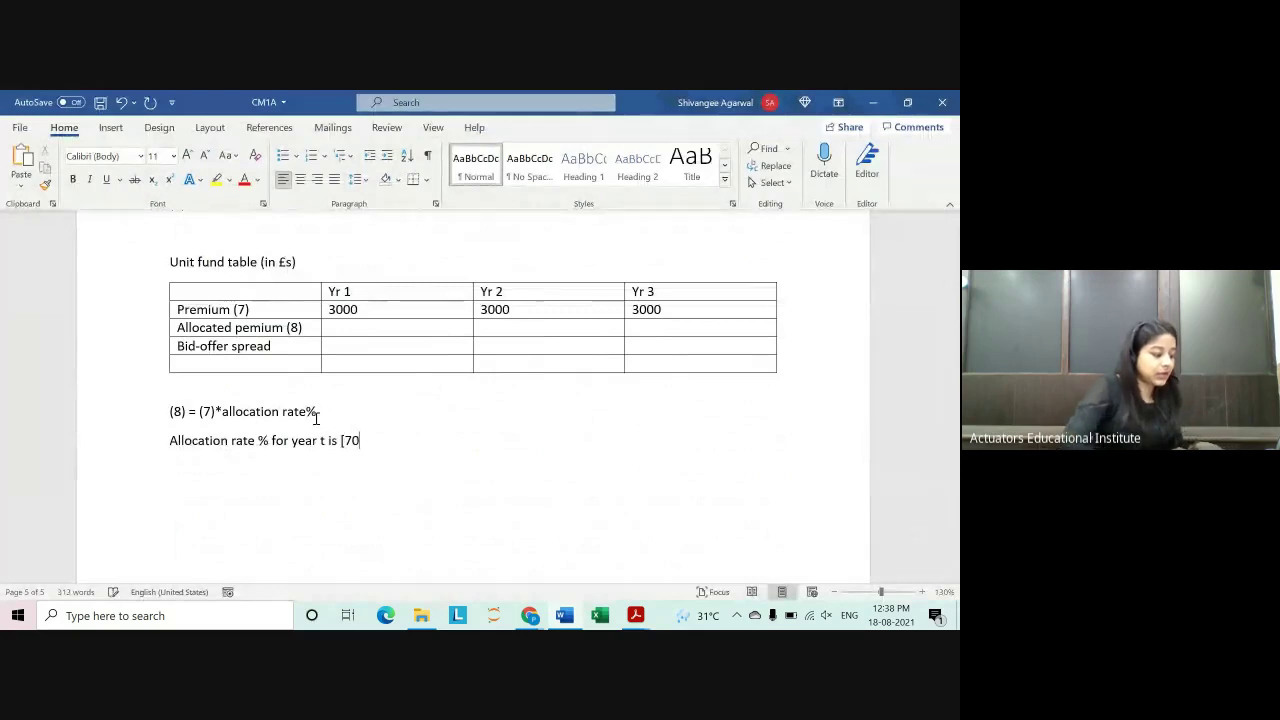
{"action": "key", "text": "alt+Tab"}
{"action": "key", "text": "alt+Tab"}
{"action": "type", "text": " + "}
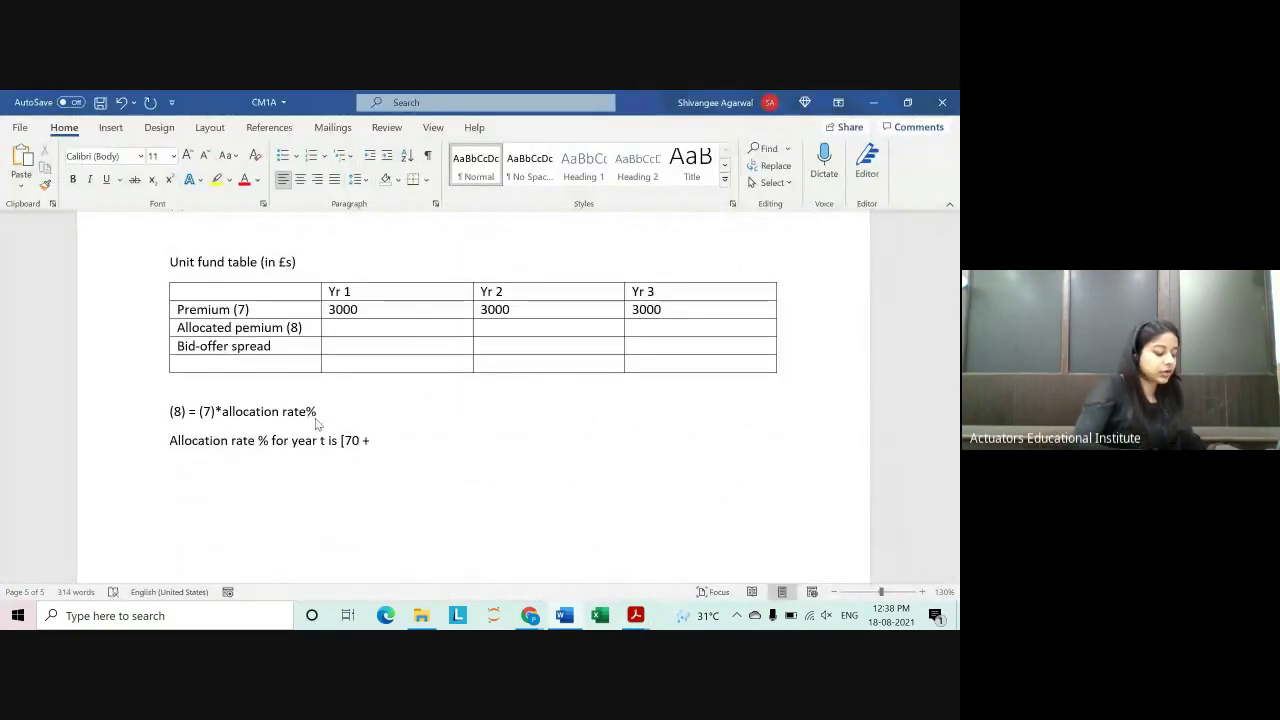
{"action": "type", "text": "20t"}
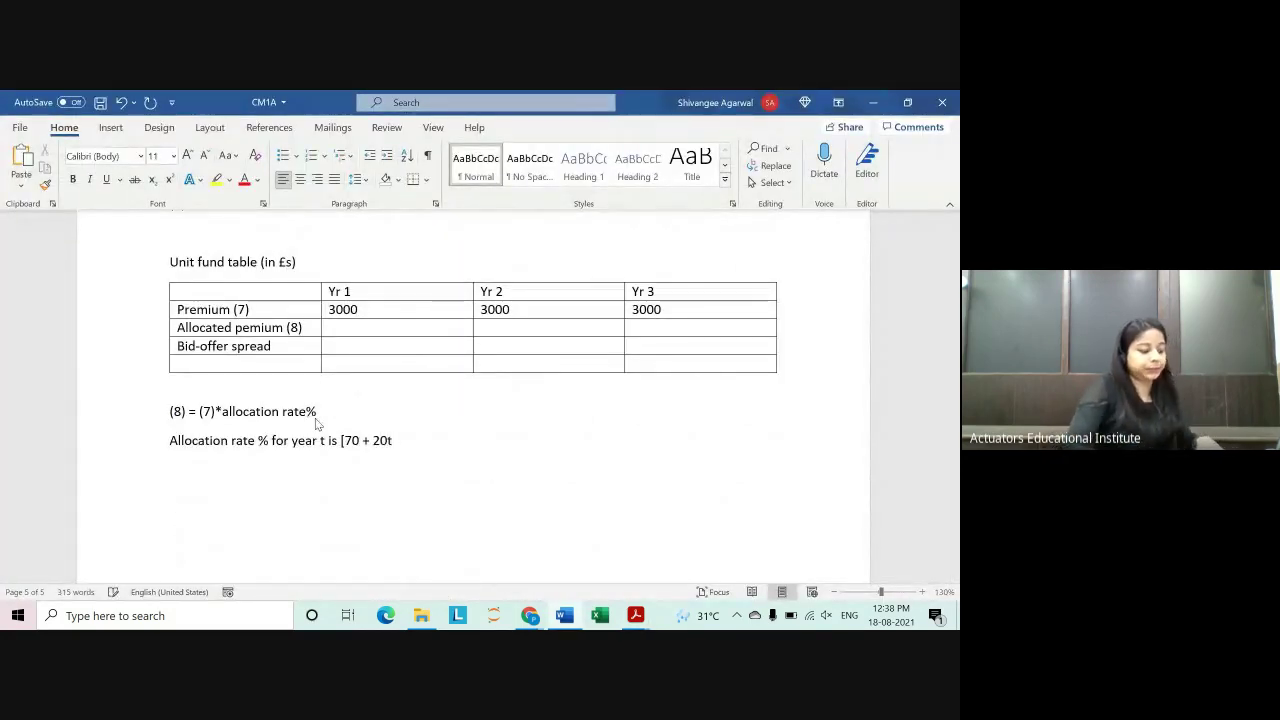
{"action": "type", "text": "]"}
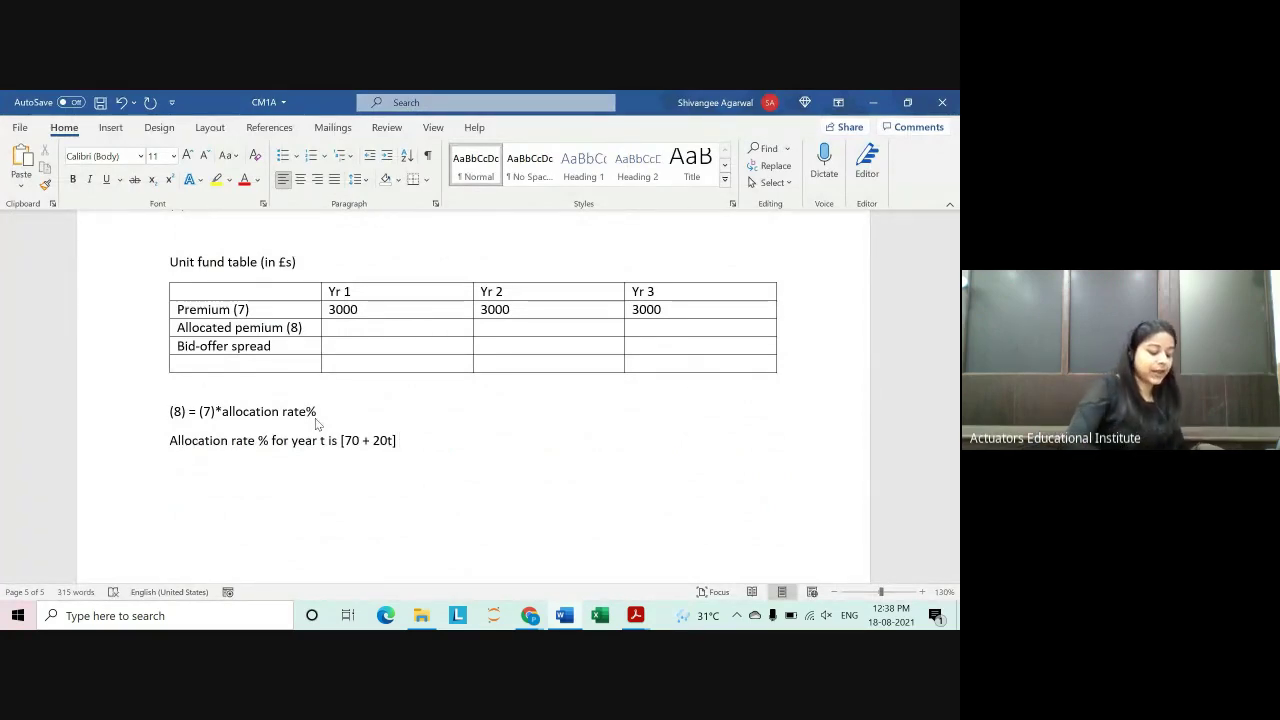
{"action": "type", "text": ", t "}
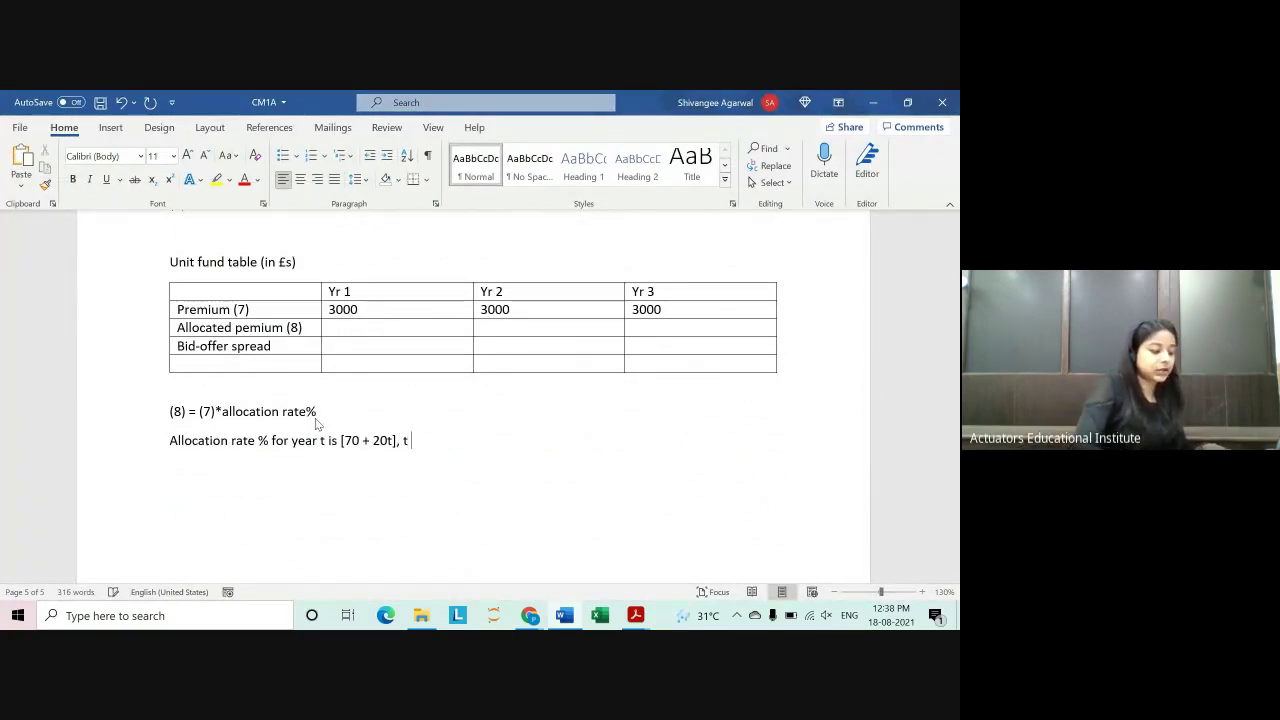
{"action": "type", "text": "= 0,10"}
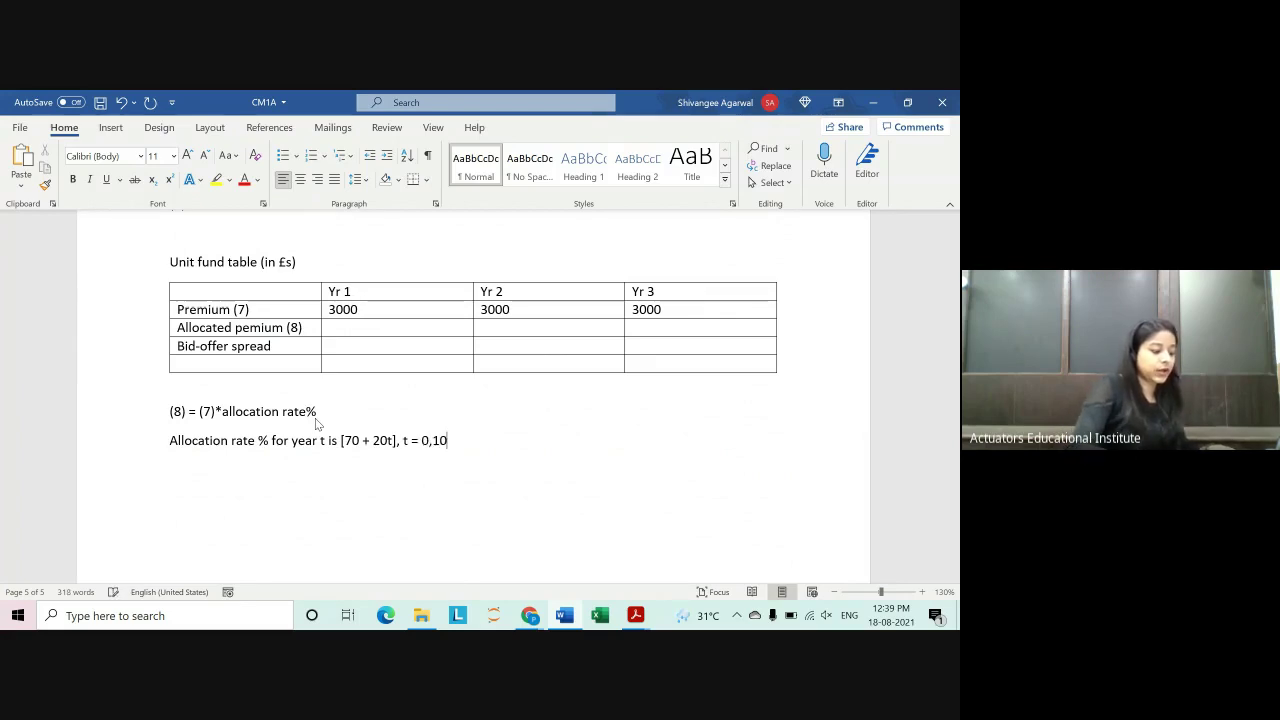
{"action": "key", "text": "BackSpace"}
{"action": "type", "text": ",2"}
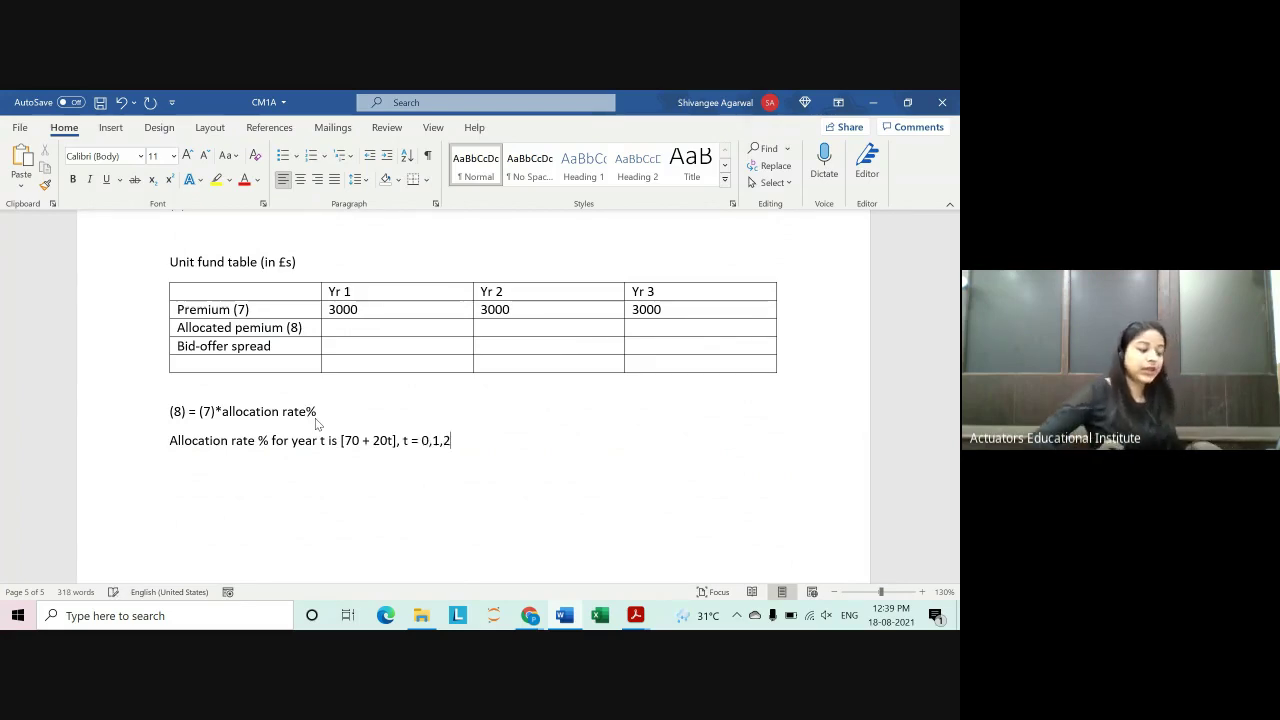
{"action": "key", "text": "alt+Tab"}
{"action": "key", "text": "alt+Tab"}
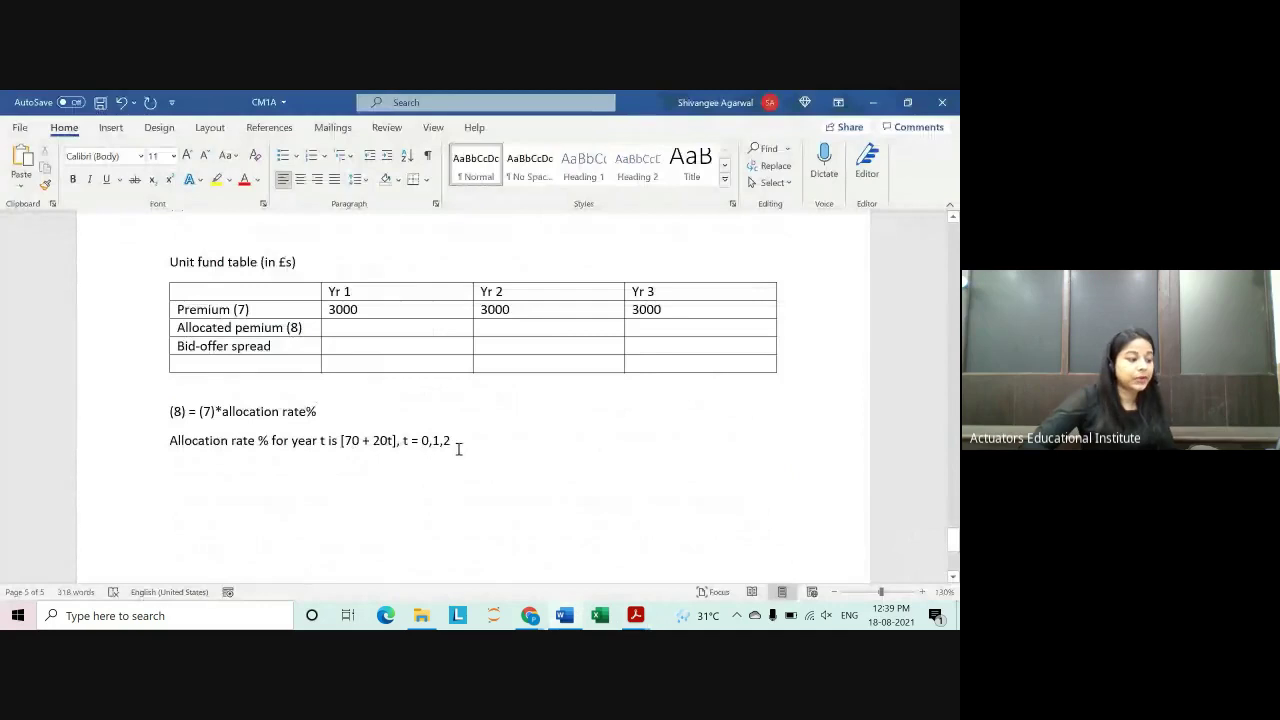
Step: Append 'So, for Year 1 = 3000 * [70 + 20*0]% = 2,250' to the allocation rate line
{"action": "left_click", "coordinate": [443, 440]}
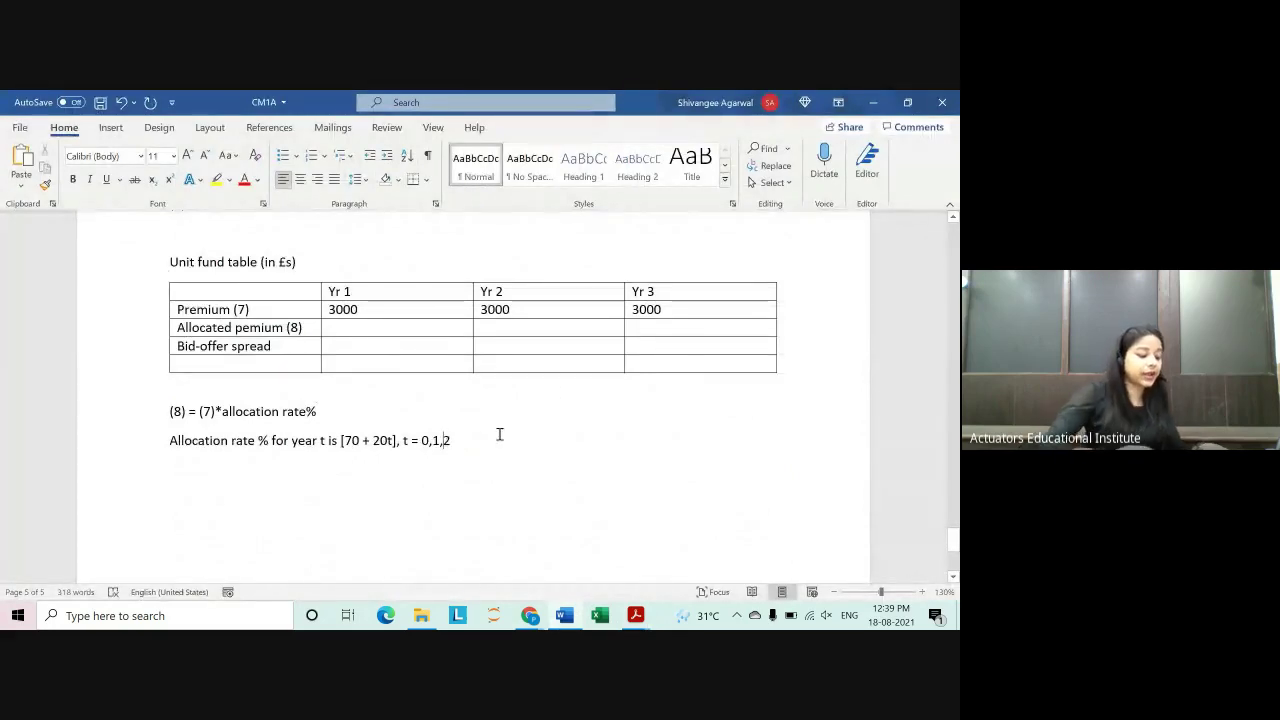
{"action": "key", "text": "BackSpace"}
{"action": "type", "text": "and "}
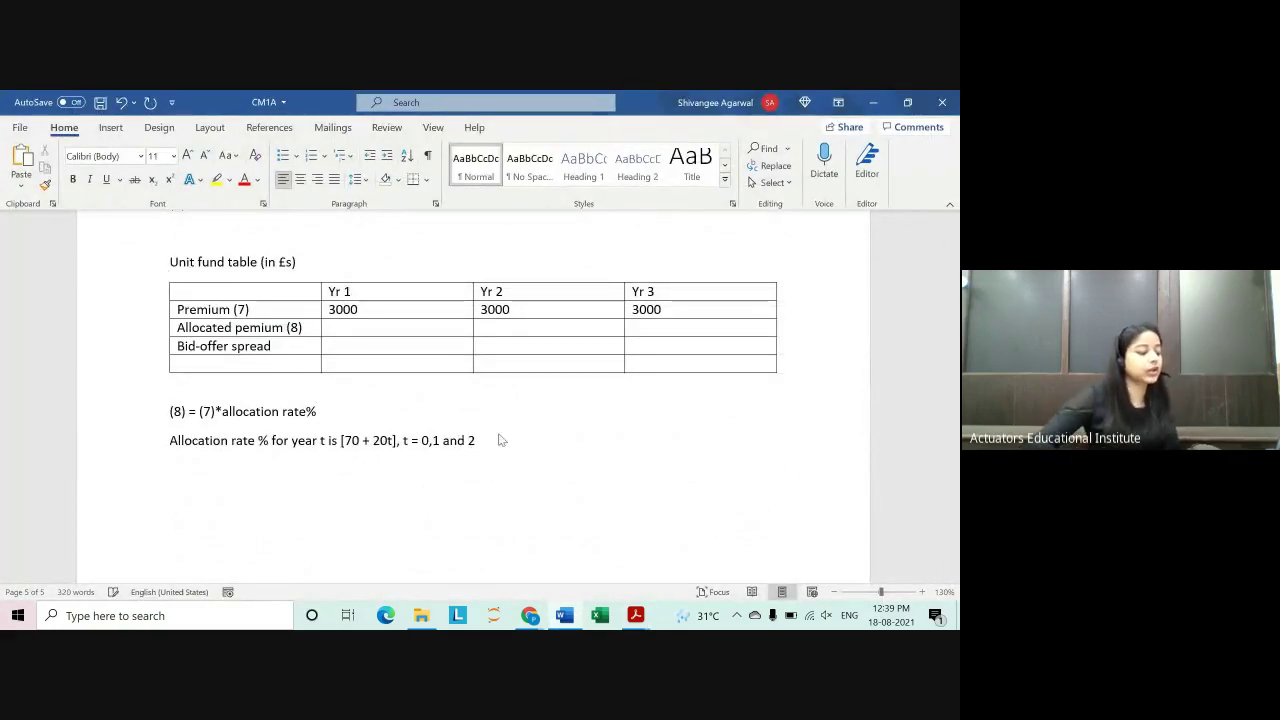
{"action": "type", "text": ". so"}
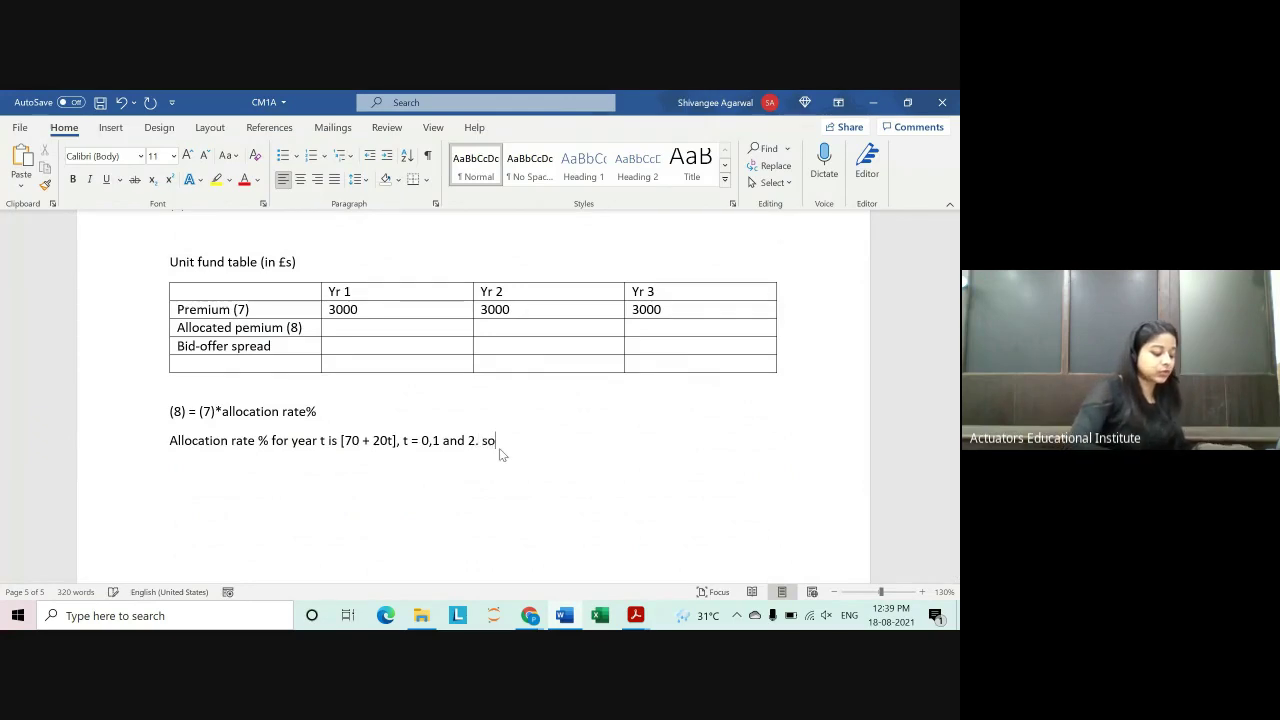
{"action": "type", "text": " for ex"}
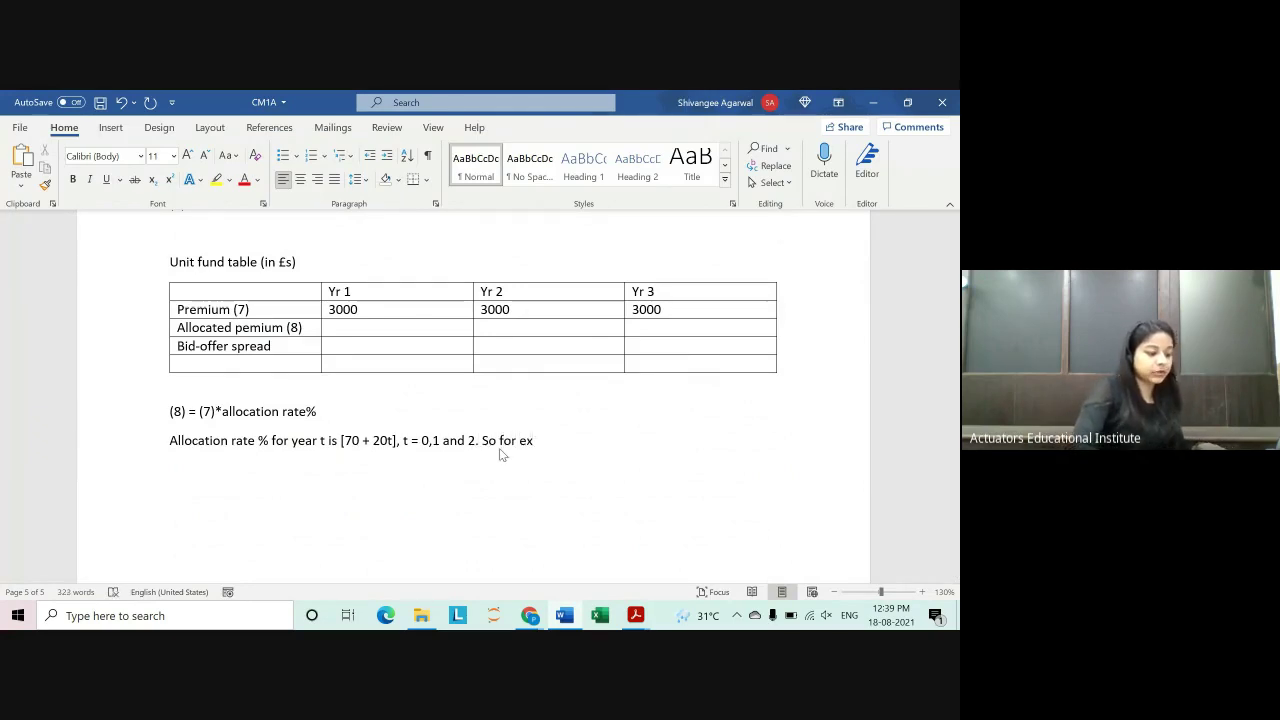
{"action": "key", "text": "BackSpace"}
{"action": "key", "text": "BackSpace"}
{"action": "key", "text": "BackSpace"}
{"action": "key", "text": "BackSpace"}
{"action": "key", "text": "BackSpace"}
{"action": "key", "text": "BackSpace"}
{"action": "key", "text": "BackSpace"}
{"action": "type", "text": ", f"}
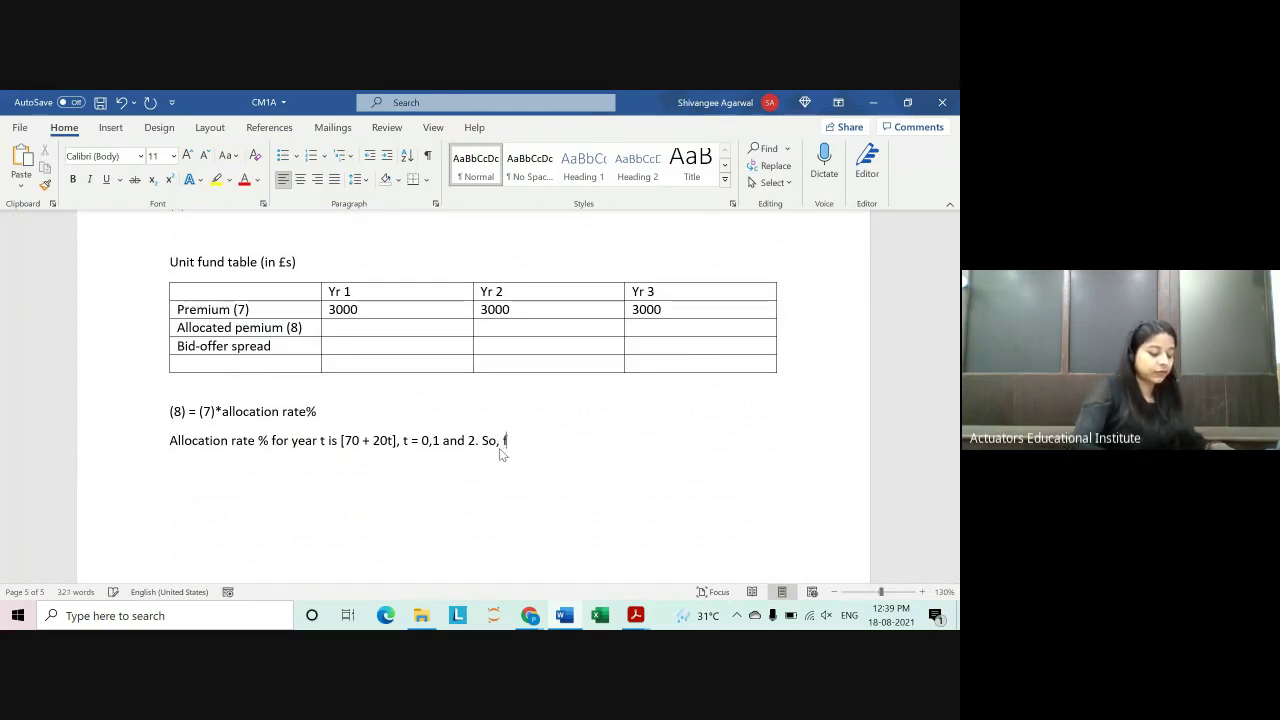
{"action": "type", "text": "or Year 1"}
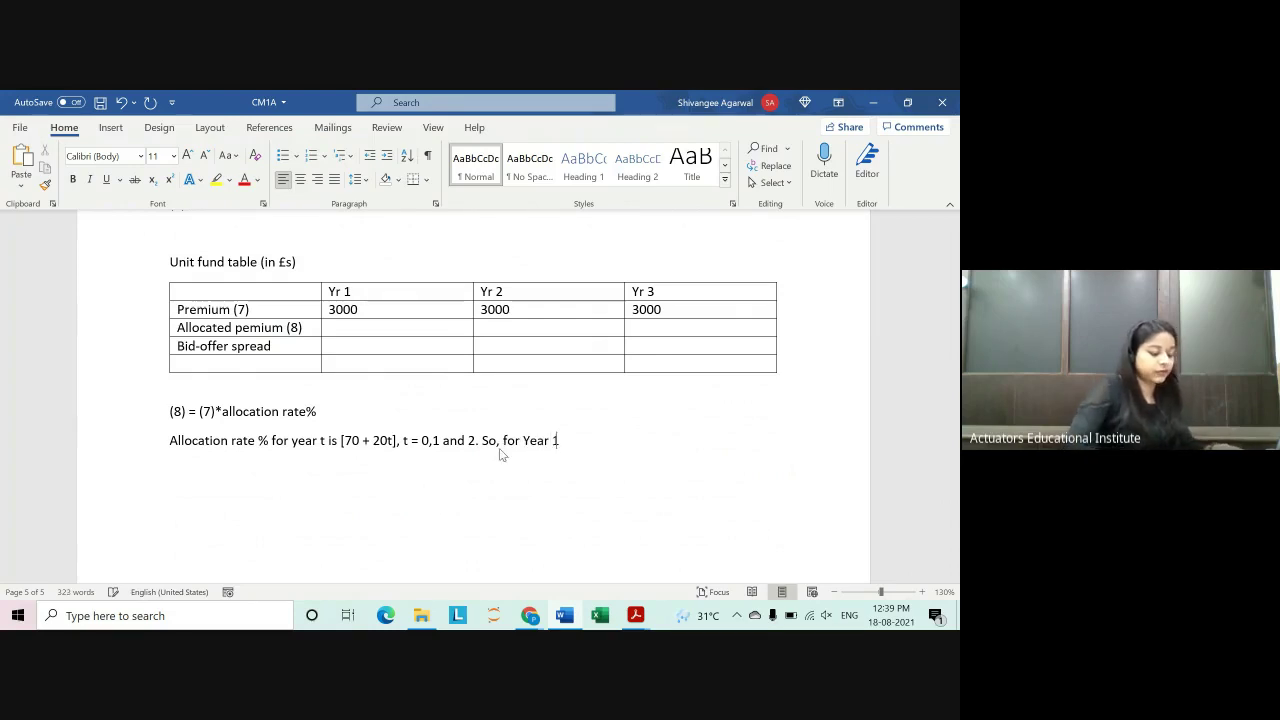
{"action": "type", "text": " ="}
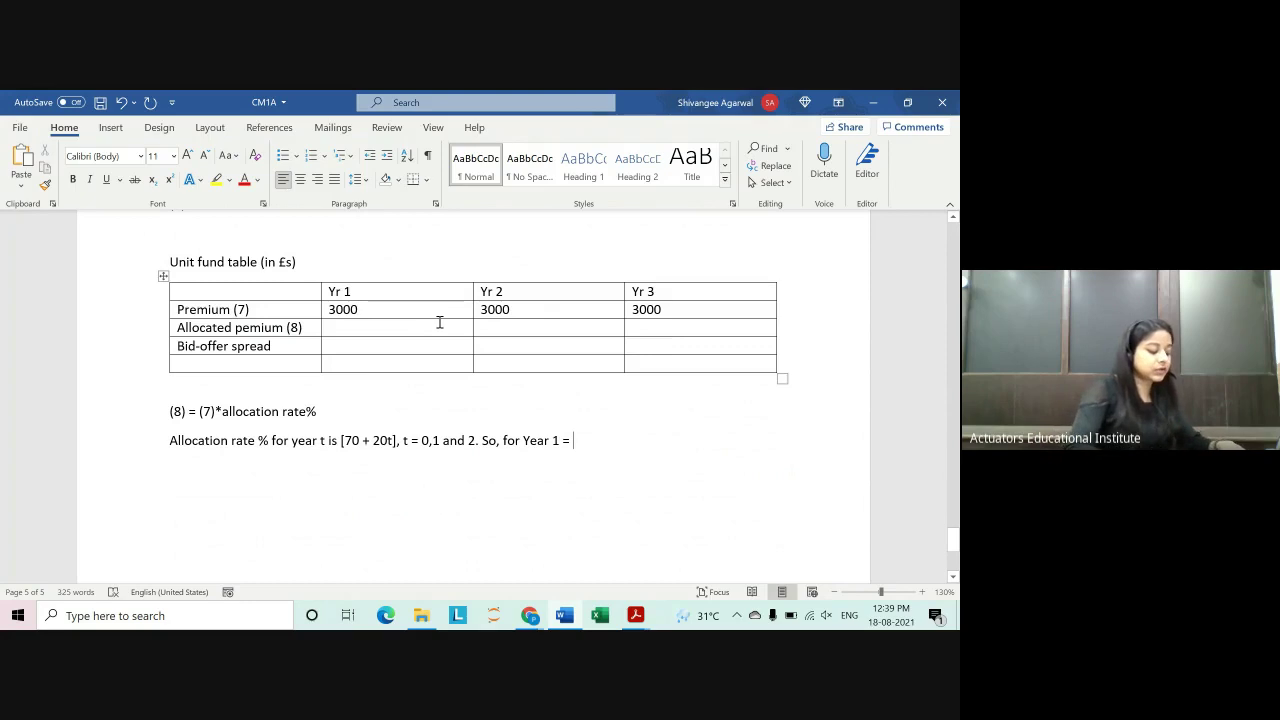
{"action": "type", "text": "3000 * [7"}
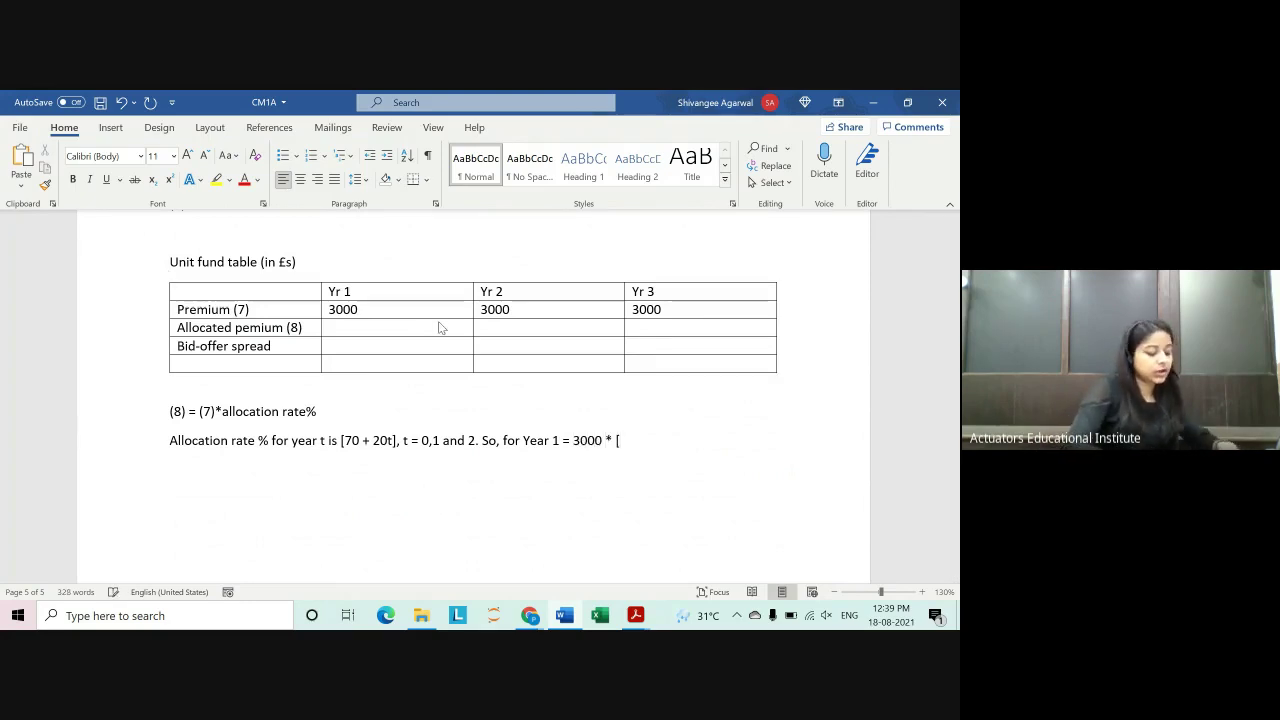
{"action": "type", "text": "0"}
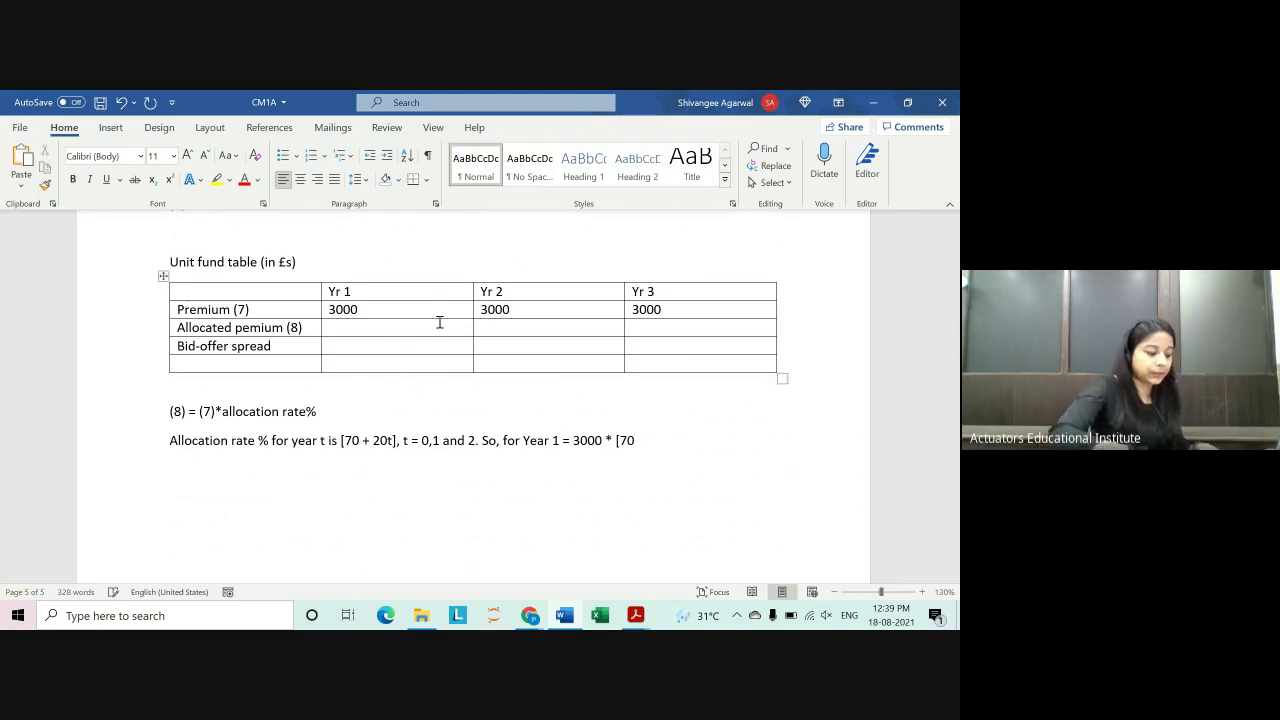
{"action": "type", "text": " + 20"}
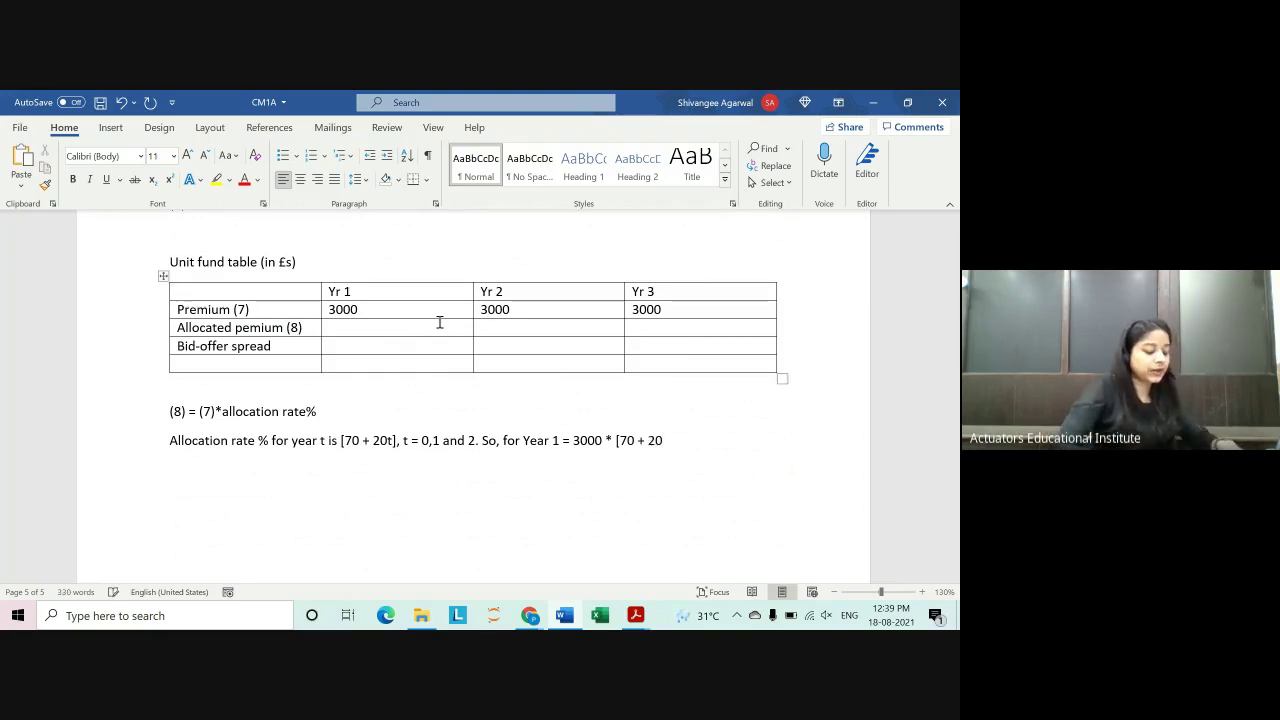
{"action": "type", "text": "*0]"}
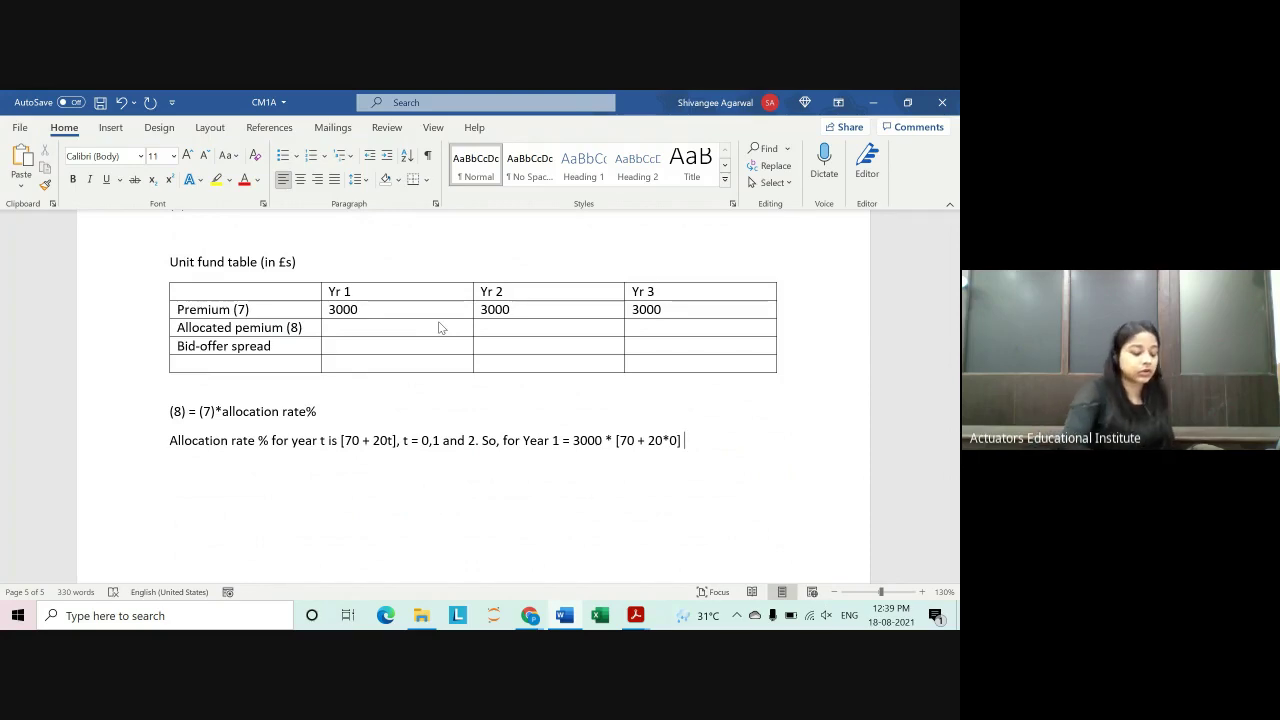
{"action": "type", "text": "%"}
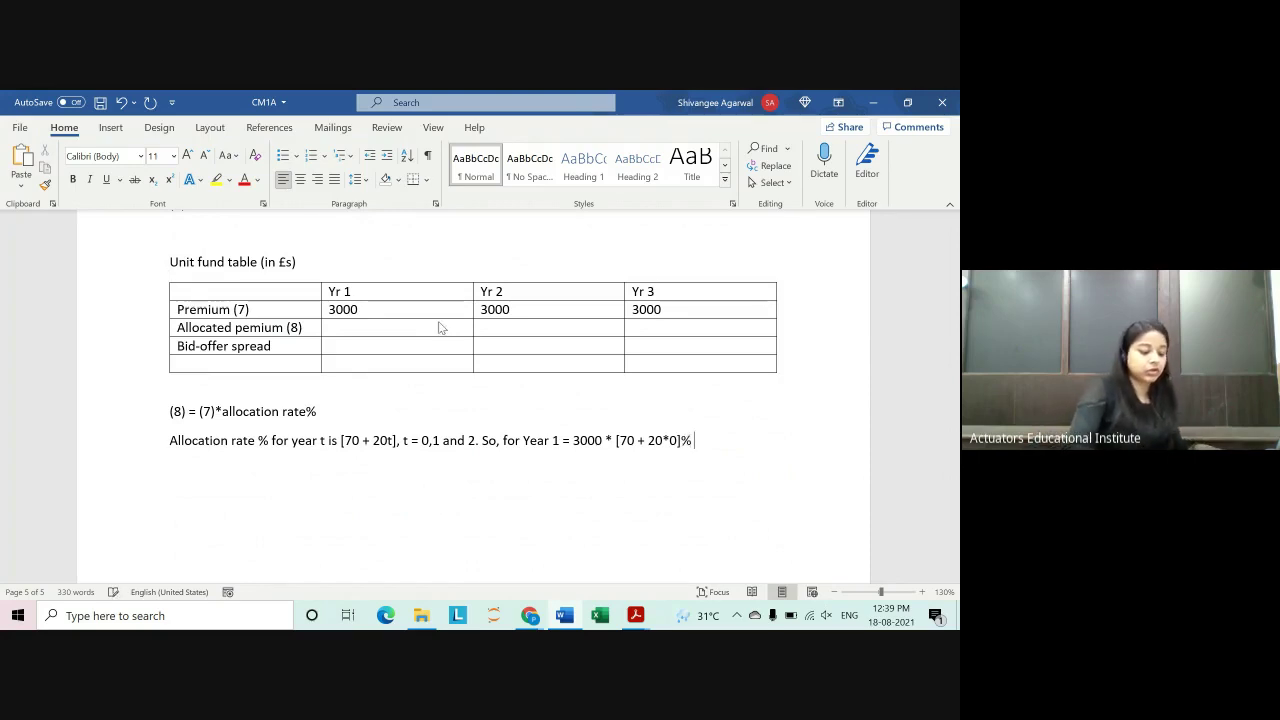
{"action": "type", "text": " = "}
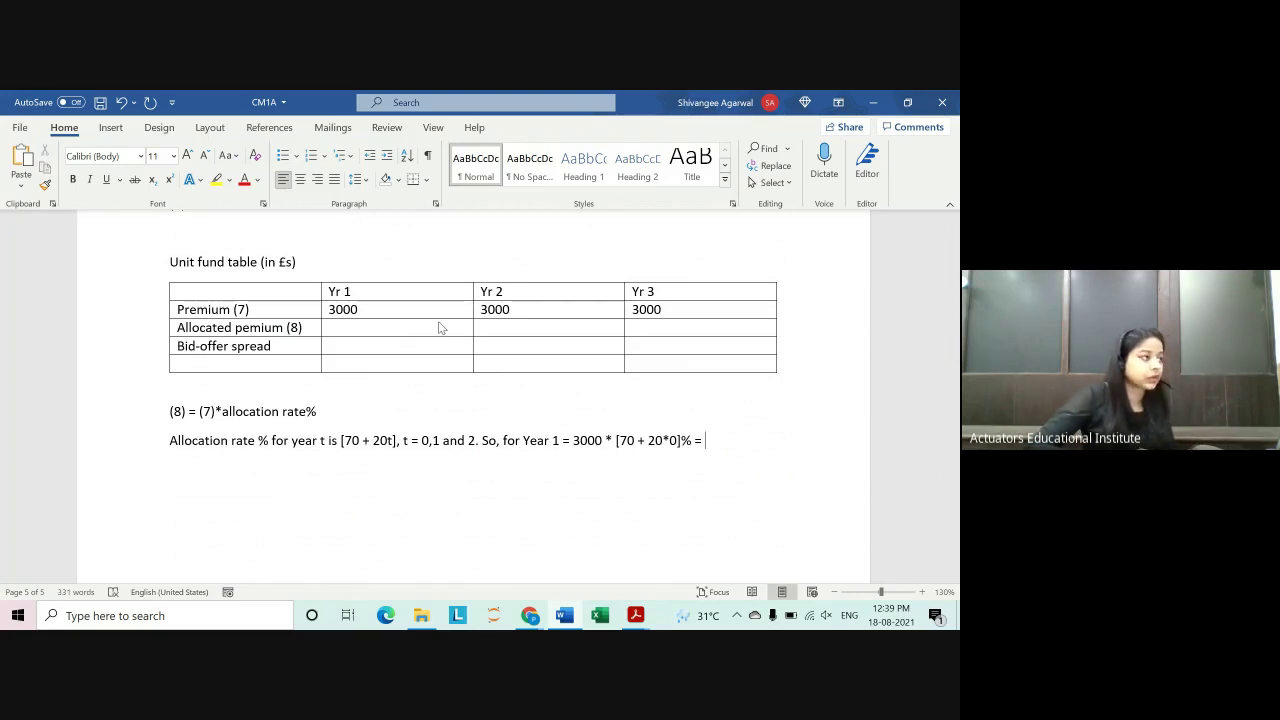
{"action": "type", "text": "2,2"}
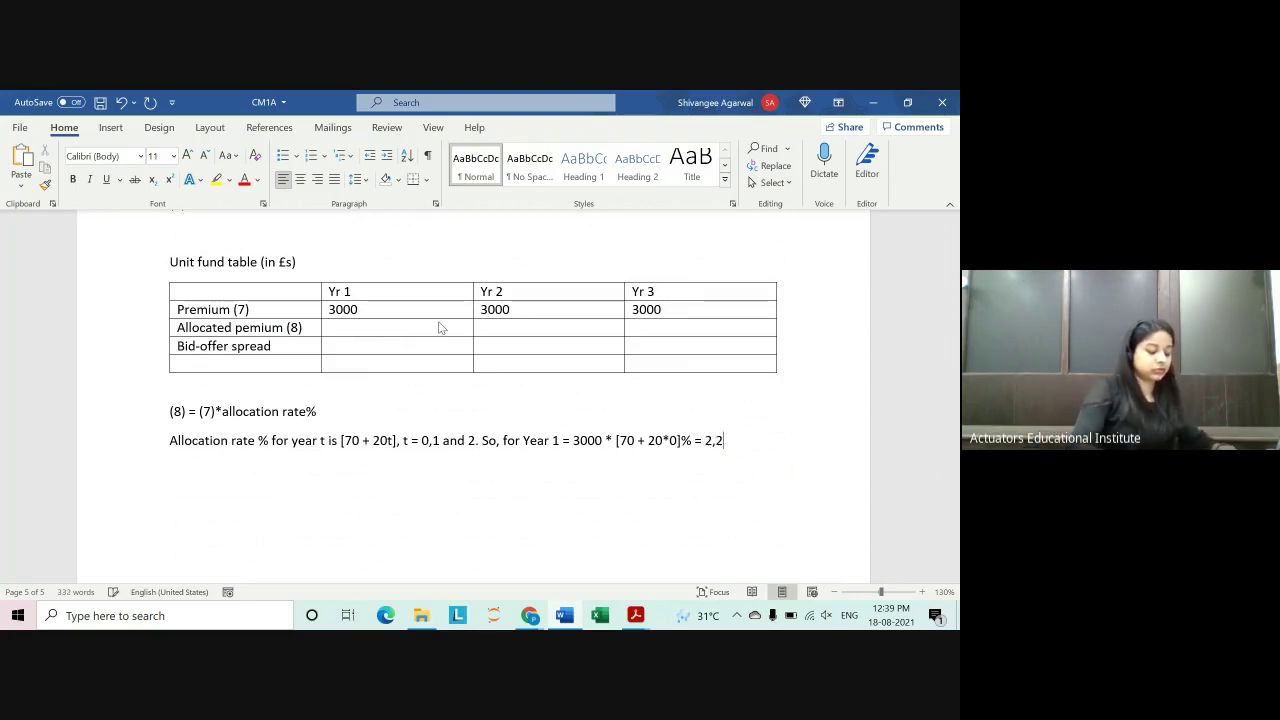
{"action": "type", "text": "50"}
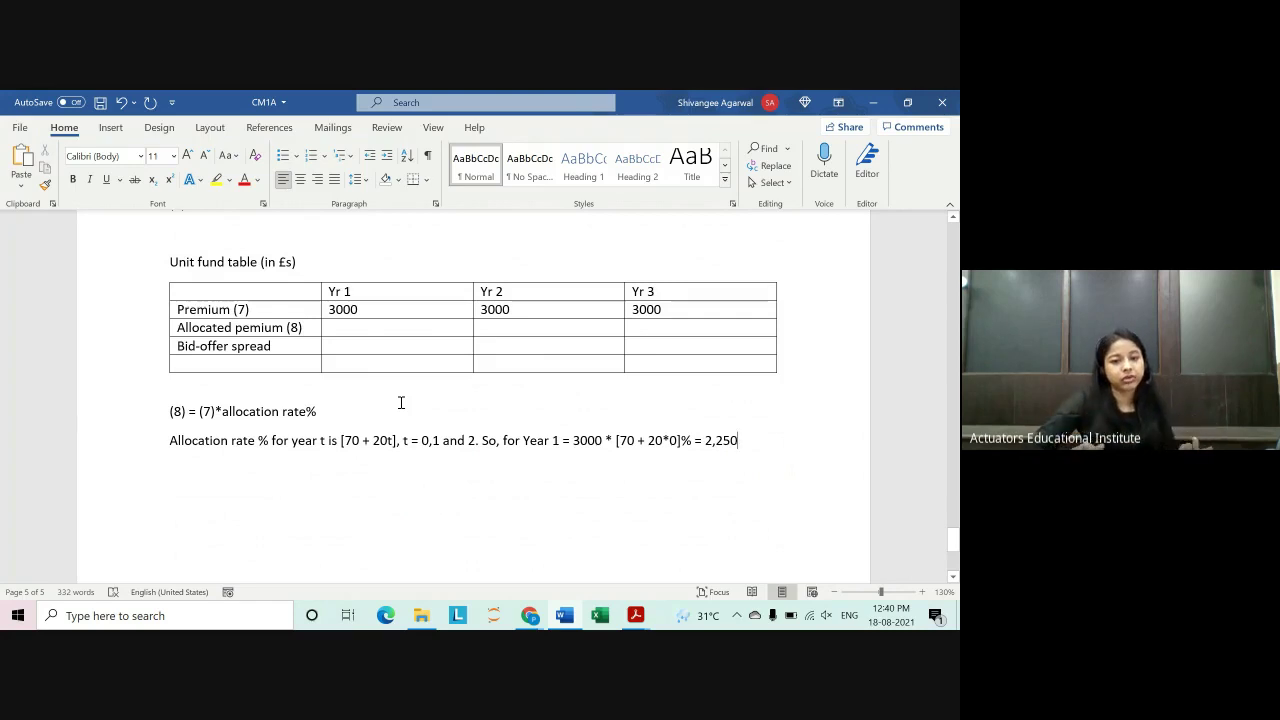
Step: Highlight the two formula notes and the Year 1 calculation while explaining them
{"action": "left_click_drag", "start_coordinate": [170, 411], "coordinate": [777, 463]}
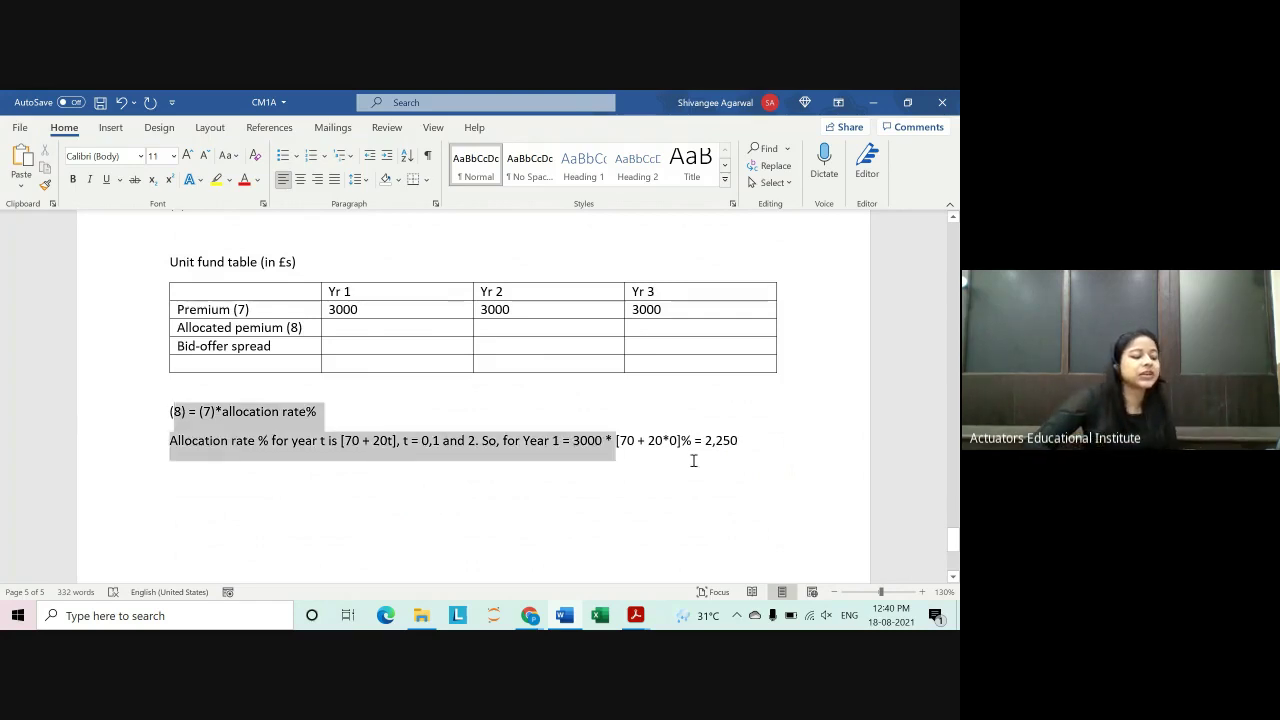
{"action": "left_click", "coordinate": [591, 471]}
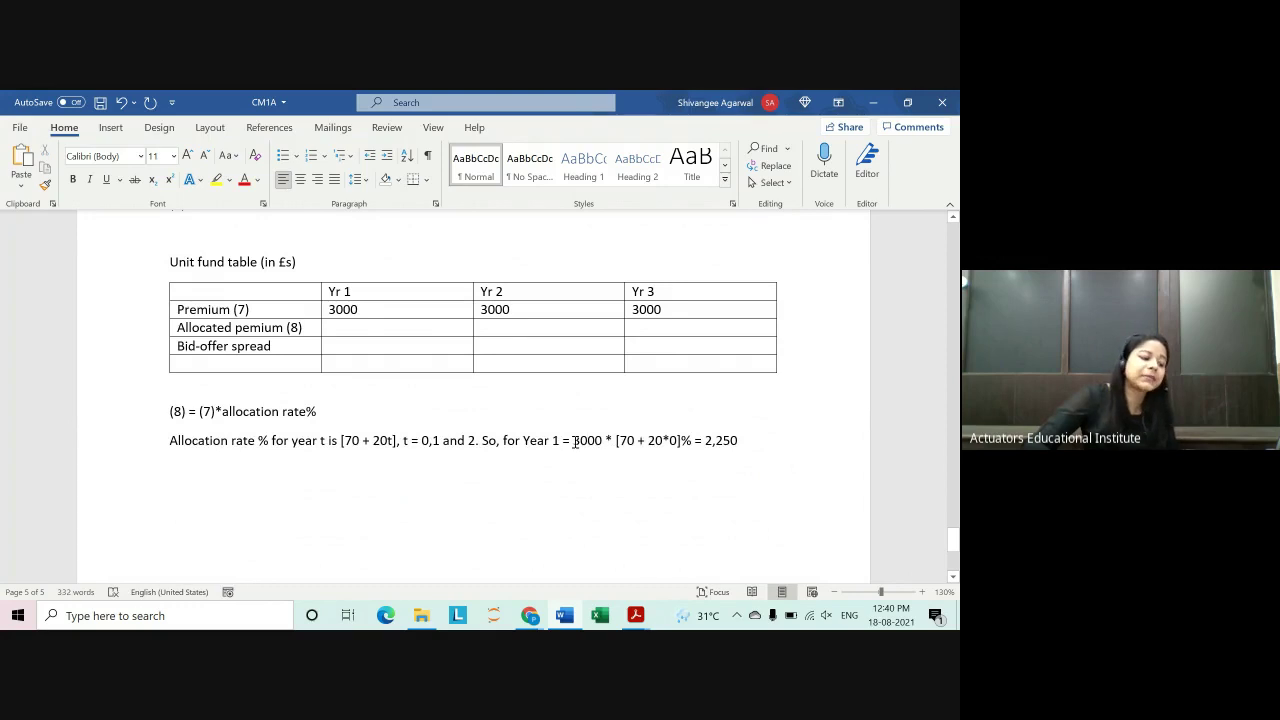
{"action": "left_click_drag", "start_coordinate": [573, 440], "coordinate": [738, 438]}
{"action": "left_click", "coordinate": [611, 445]}
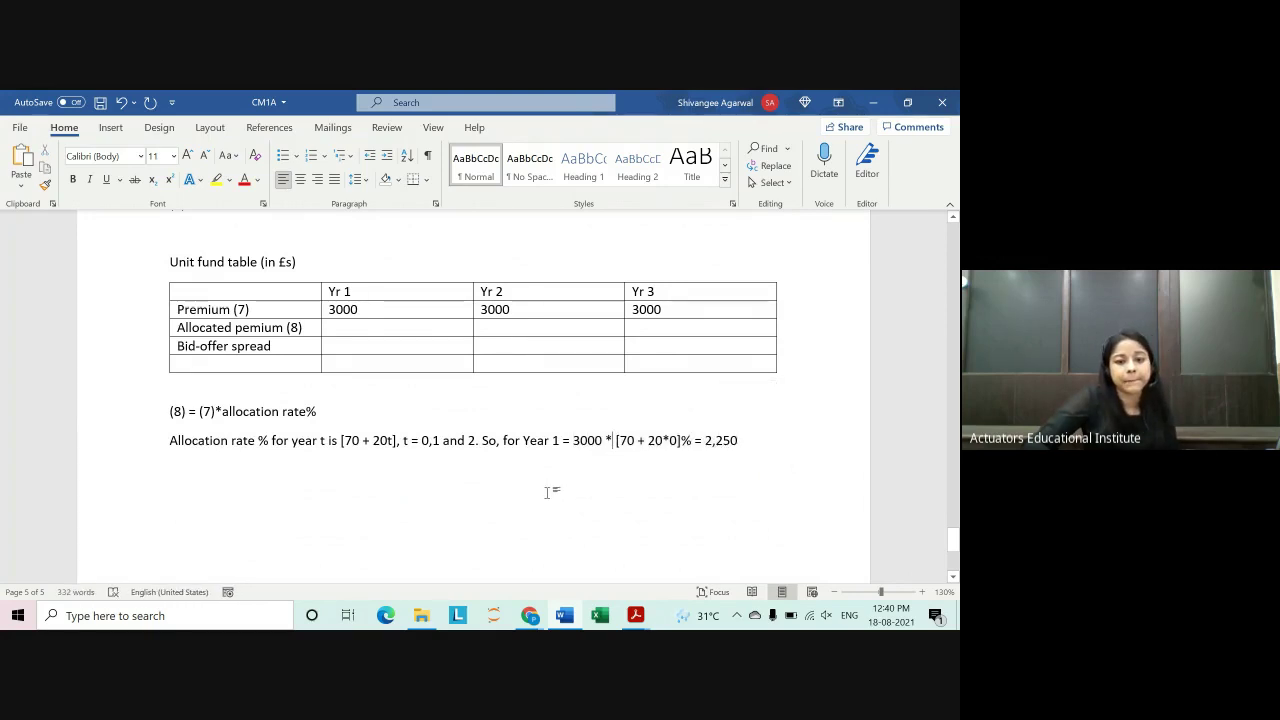
Step: Append '(t=0)' to the Yr 1 column header of the unit fund table
{"action": "left_click", "coordinate": [441, 293]}
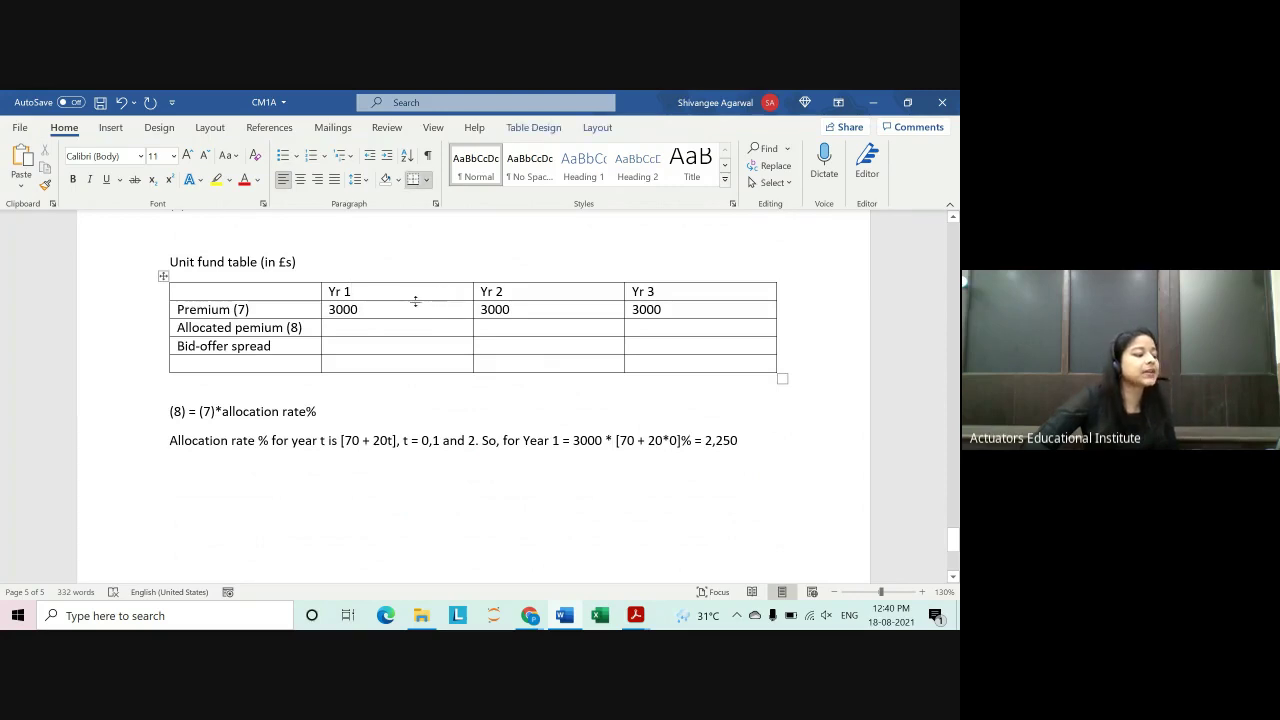
{"action": "type", "text": " (t="}
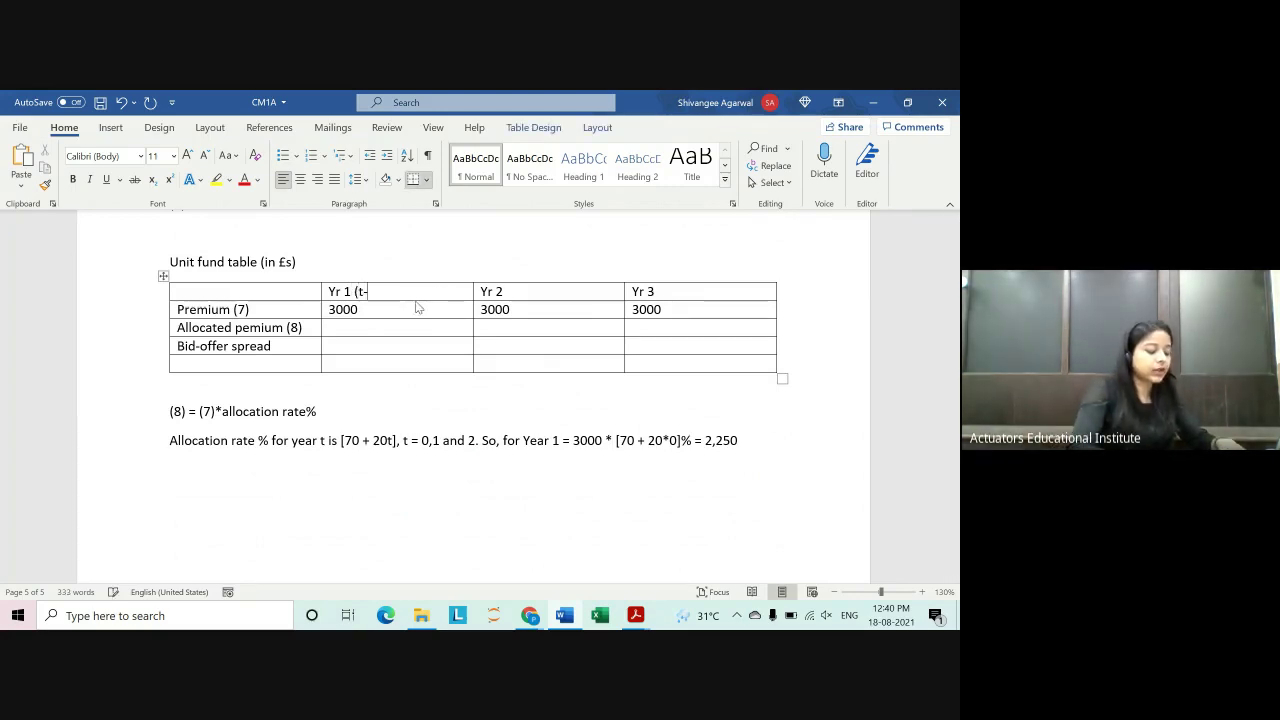
{"action": "type", "text": "-0)"}
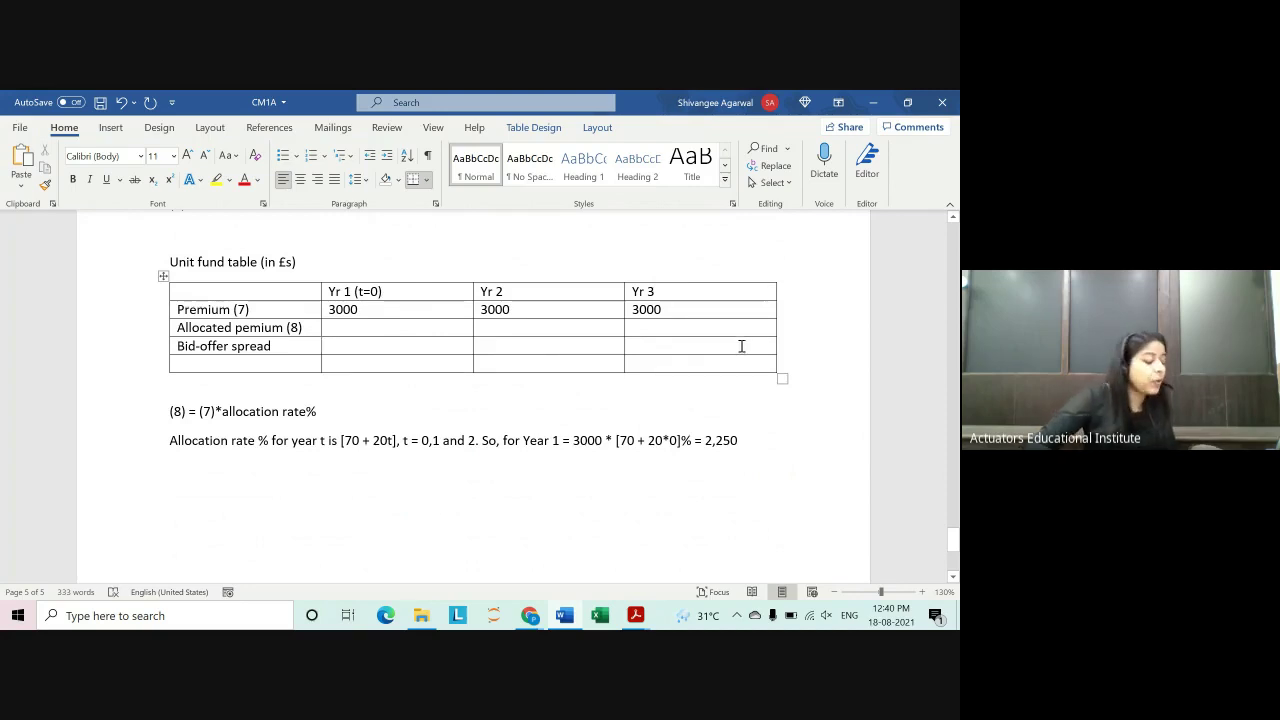
{"action": "key", "text": "alt+Tab"}
{"action": "key", "text": "alt+Tab"}
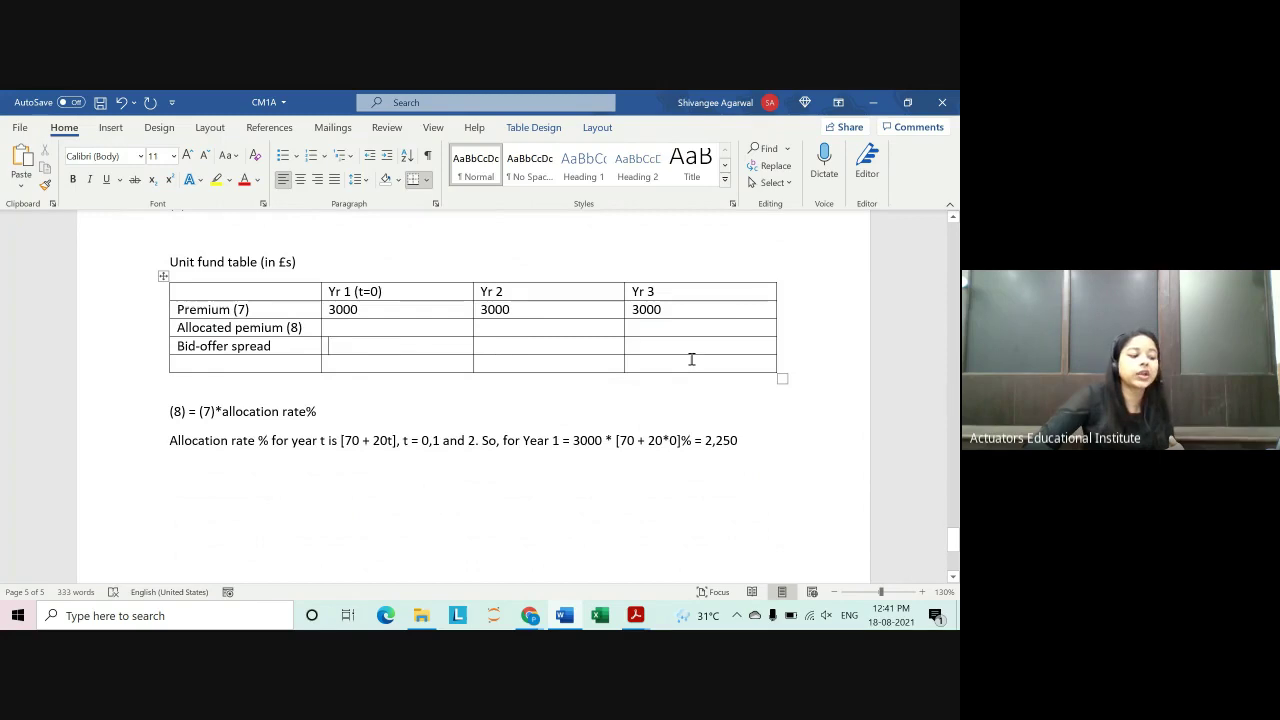
Step: Enter 2250 as the Yr 1 allocated premium and paste it into the Bid-offer spread cell
{"action": "left_click", "coordinate": [380, 326]}
{"action": "type", "text": "22"}
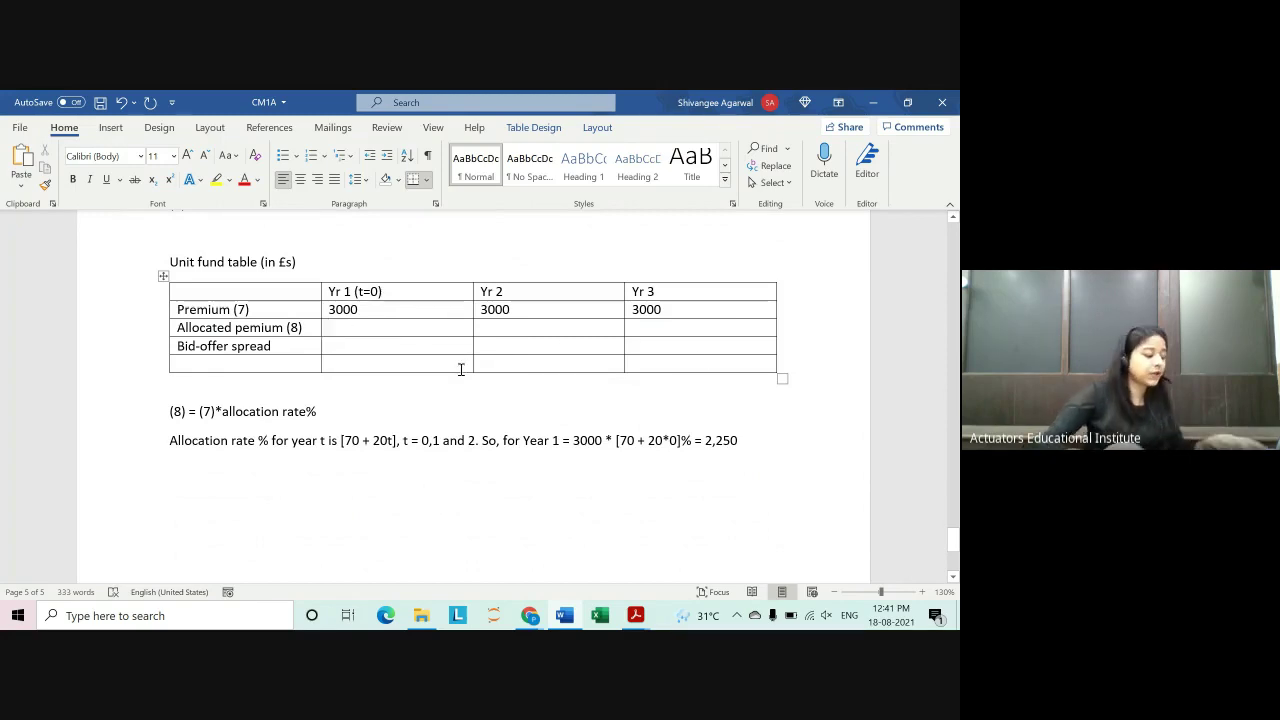
{"action": "type", "text": "50"}
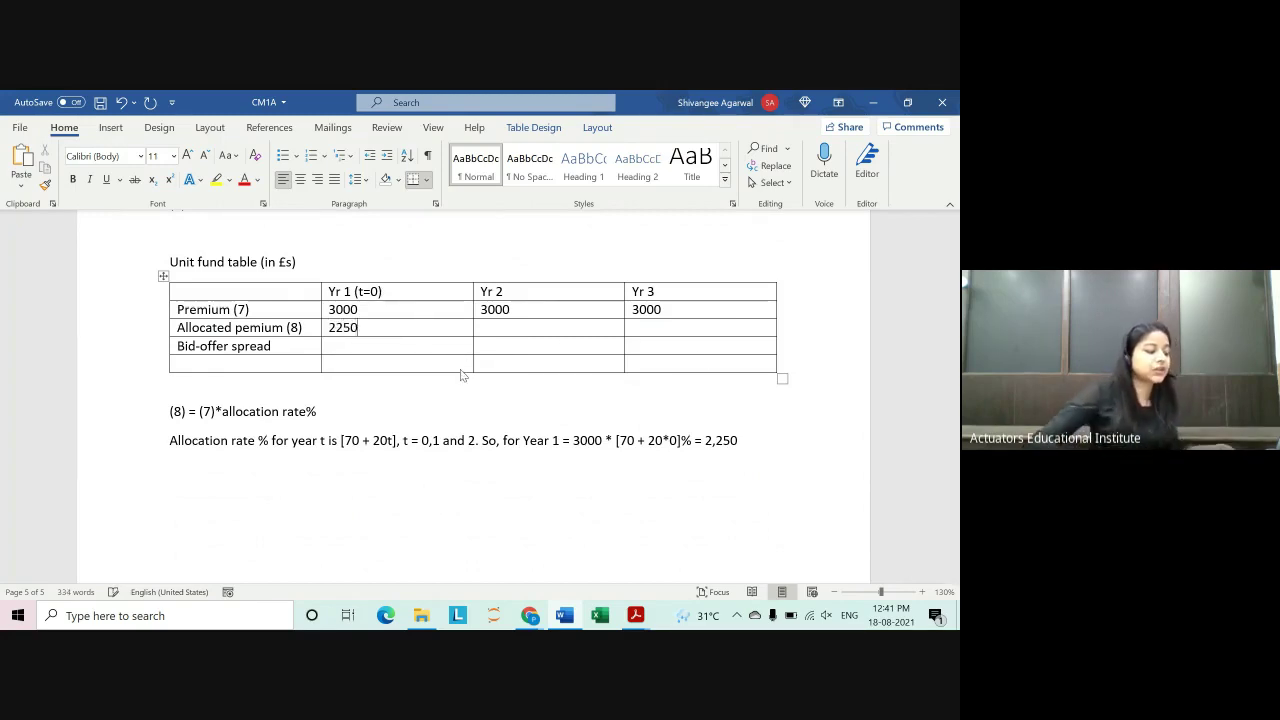
{"action": "left_click_drag", "start_coordinate": [373, 331], "coordinate": [325, 328]}
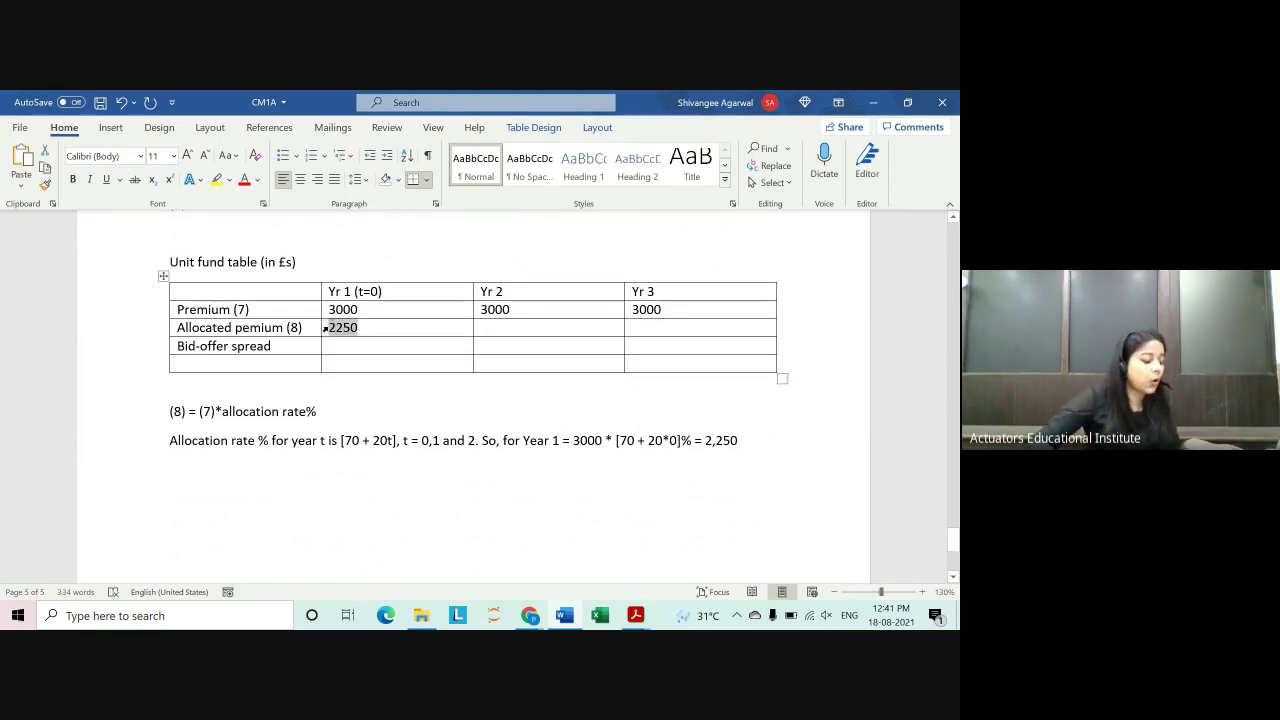
{"action": "left_click", "coordinate": [343, 348]}
{"action": "type", "text": "2250"}
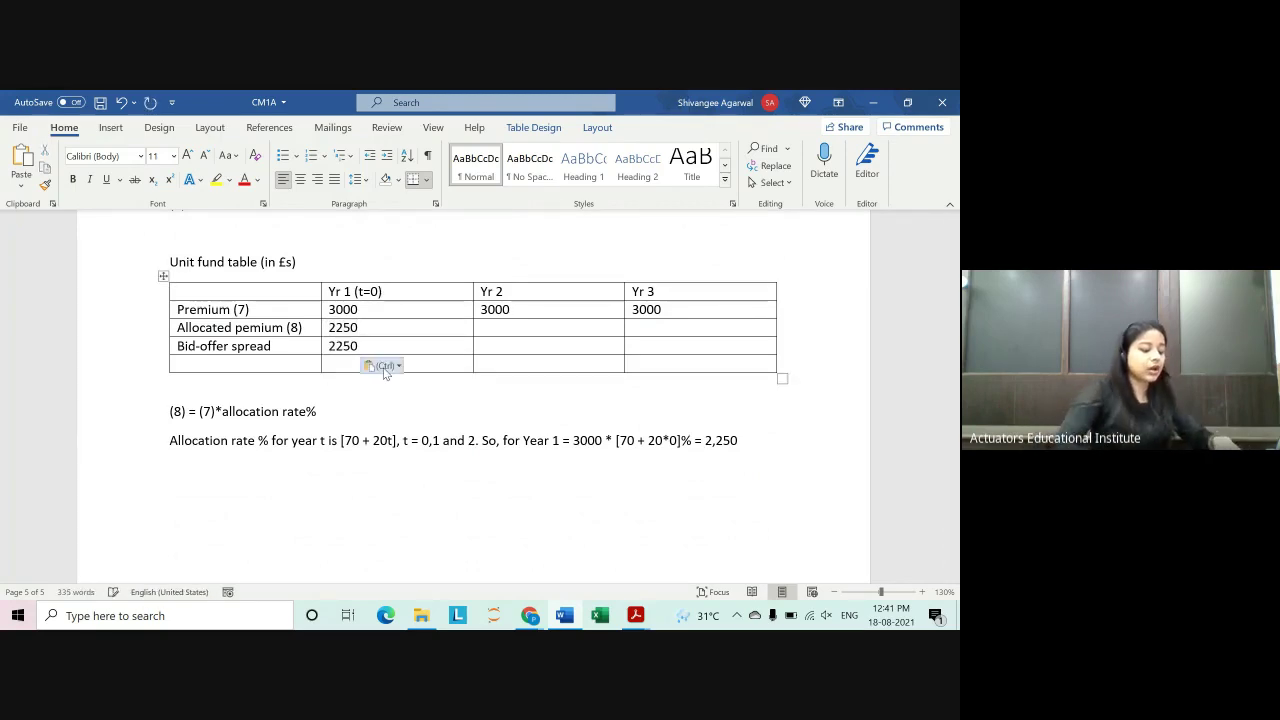
Step: Complete the Bid-offer spread cell as '2250*(1-5%) =' and highlight the spread factor
{"action": "type", "text": "*(1-"}
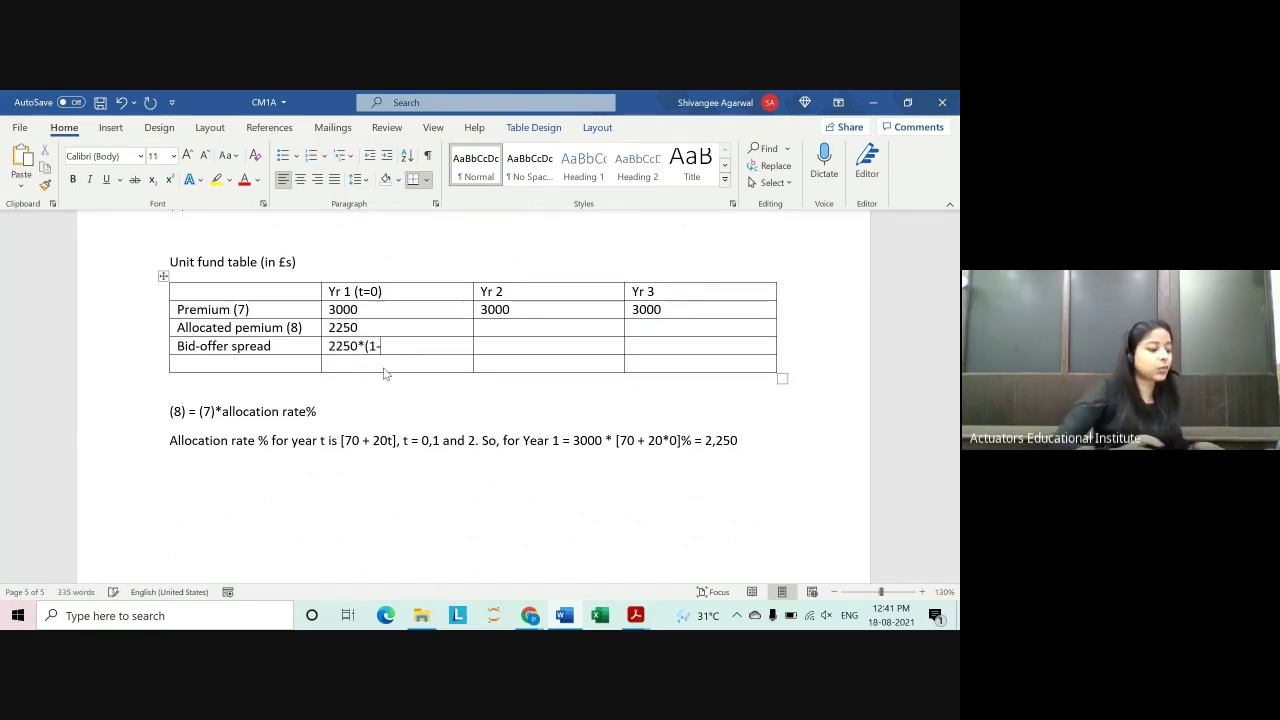
{"action": "key", "text": "alt+Tab"}
{"action": "key", "text": "alt+Tab"}
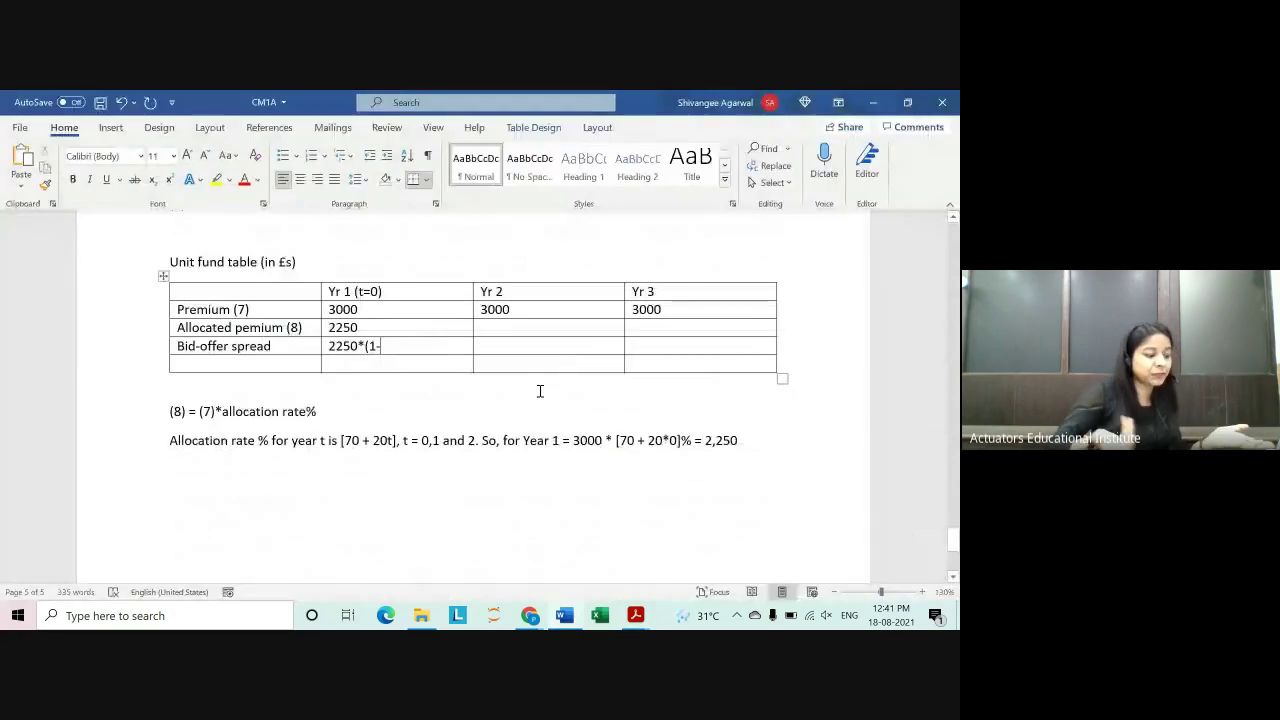
{"action": "type", "text": "5%"}
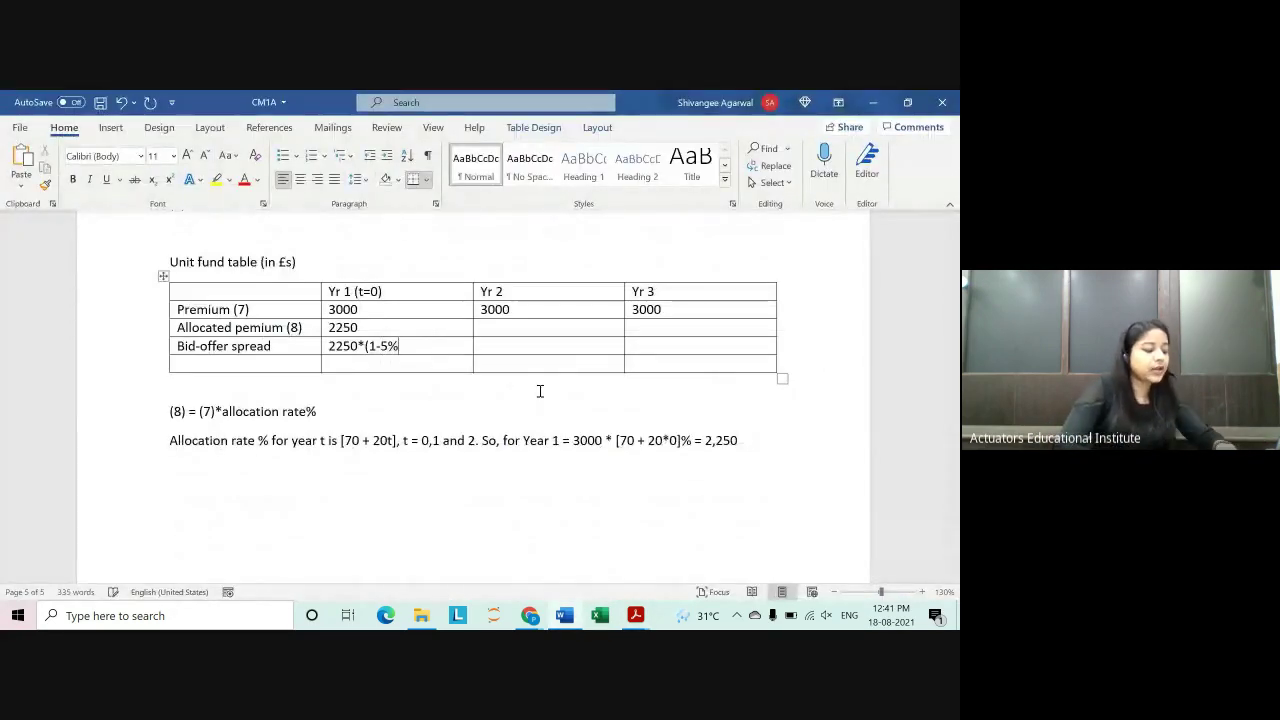
{"action": "type", "text": ") ="}
{"action": "key", "text": "Left"}
{"action": "key", "text": "Left"}
{"action": "key", "text": "Left"}
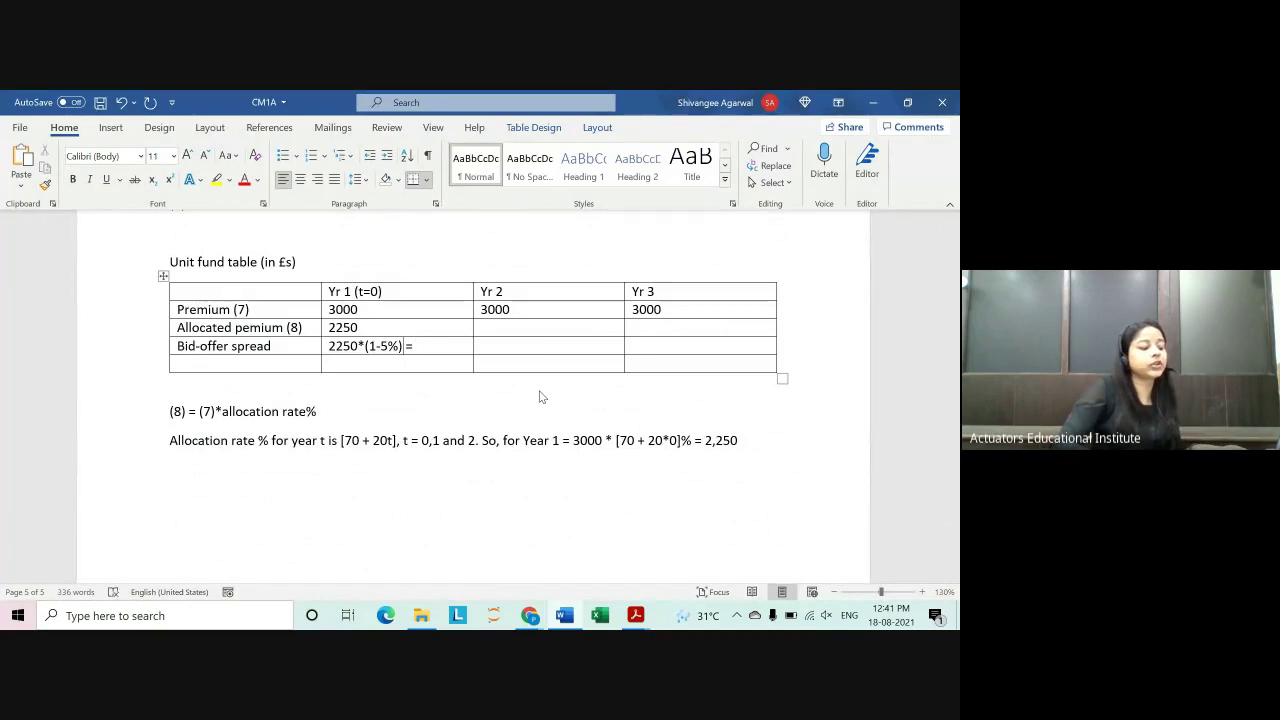
{"action": "key", "text": "BackSpace"}
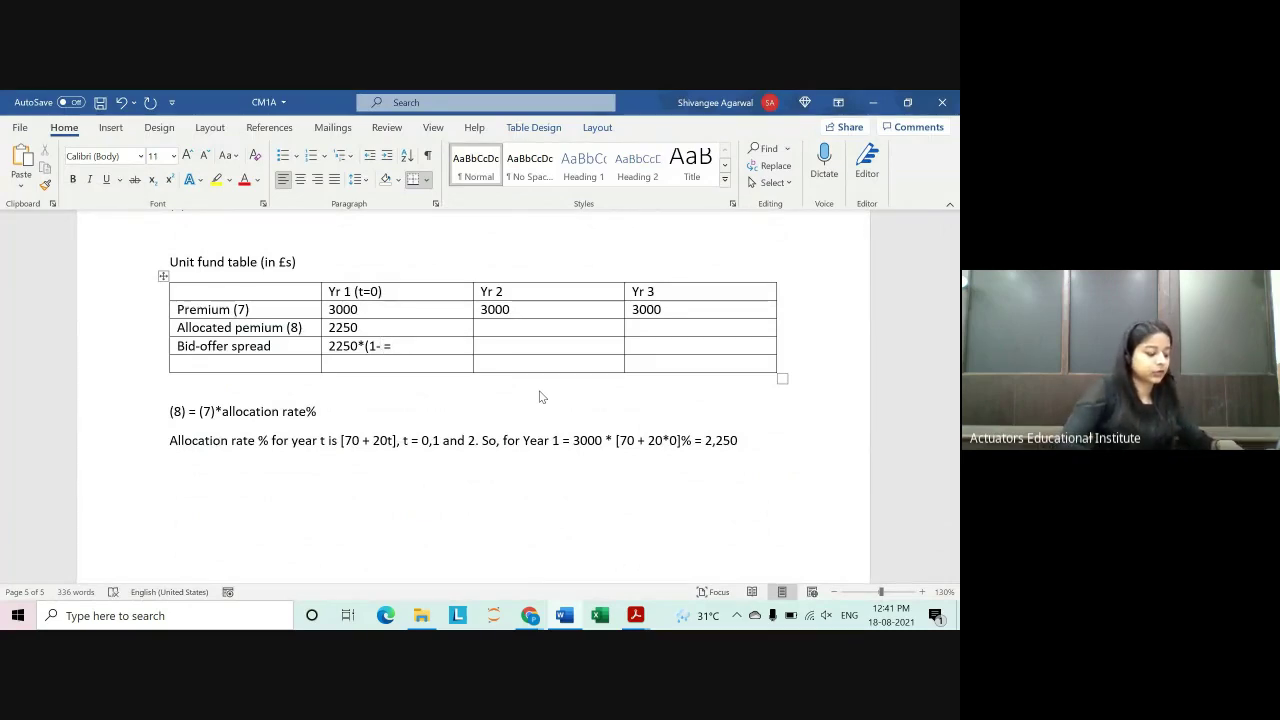
{"action": "type", "text": "5%)"}
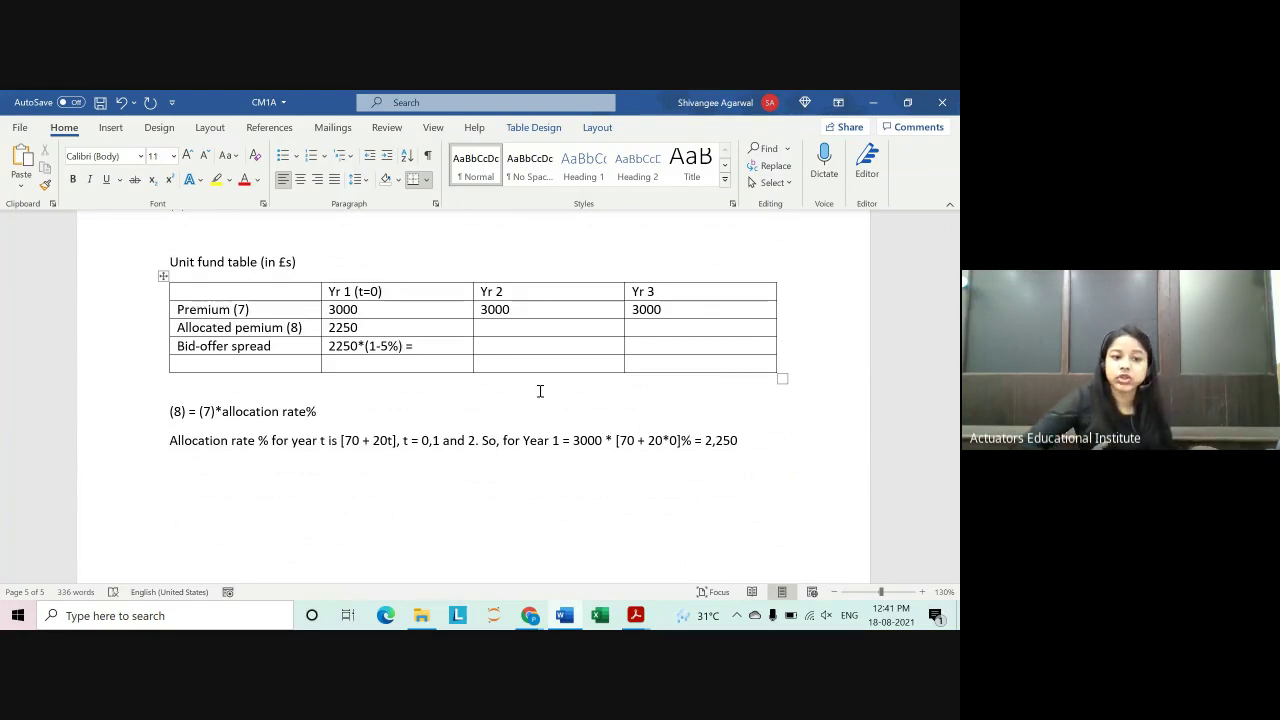
{"action": "left_click_drag", "start_coordinate": [357, 346], "coordinate": [404, 346]}
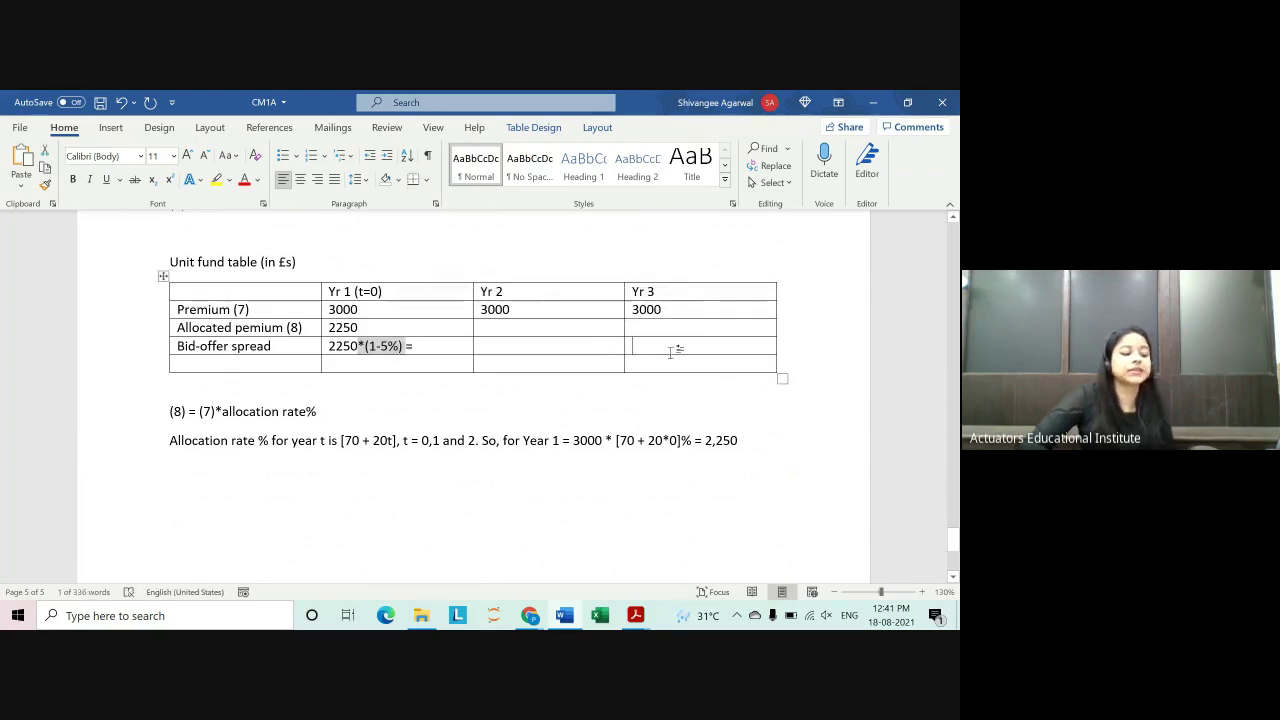
{"action": "left_click", "coordinate": [640, 368]}
{"action": "left_click", "coordinate": [251, 363]}
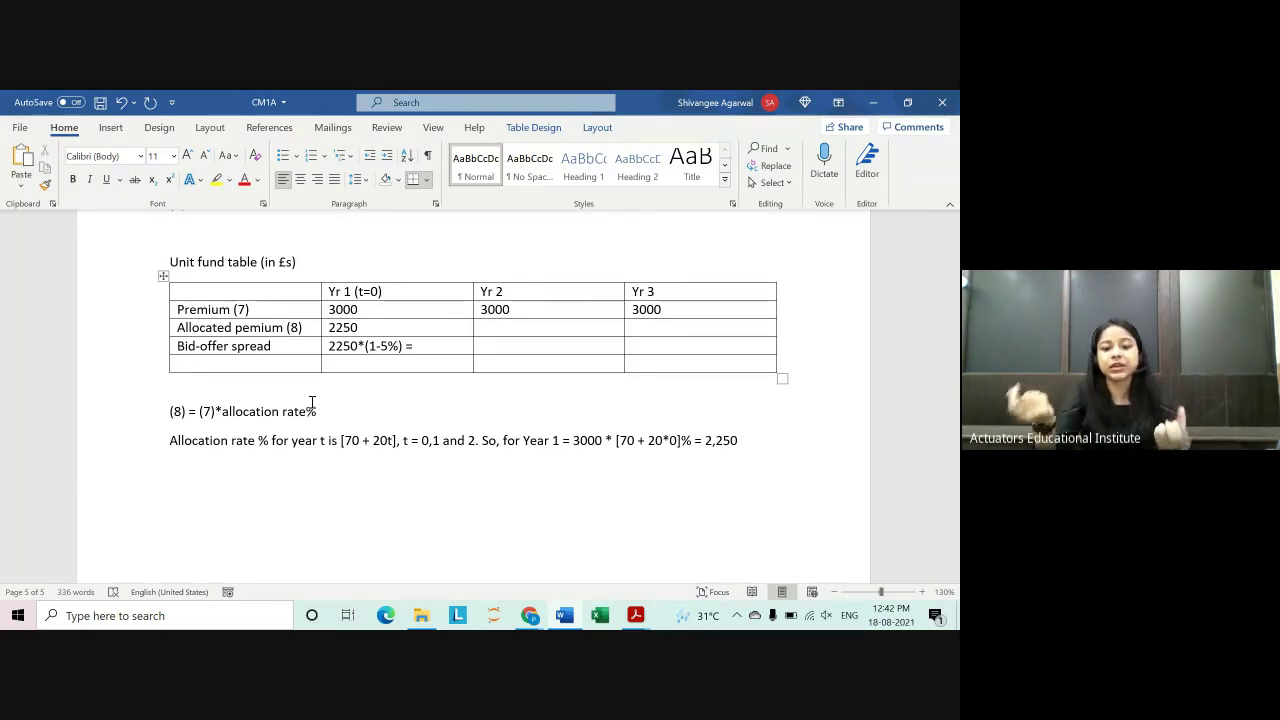
{"action": "left_click", "coordinate": [171, 471]}
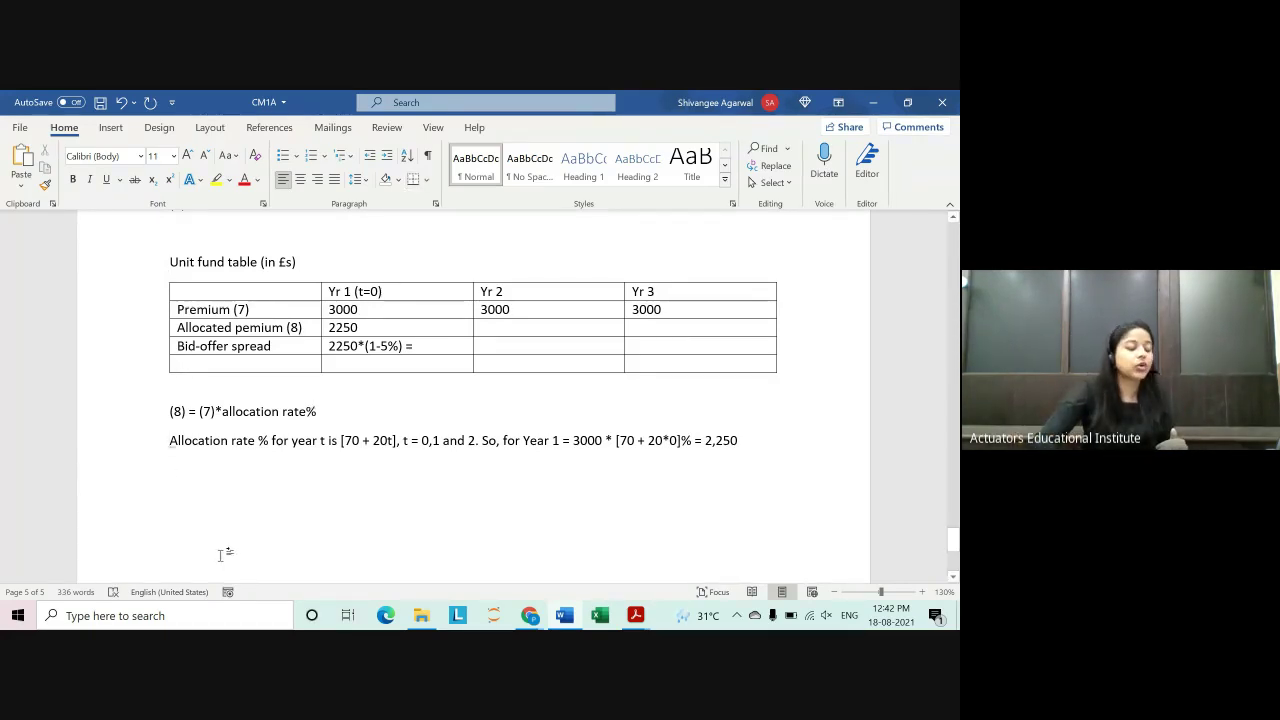
{"action": "scroll", "coordinate": [230, 570], "scroll_direction": "down", "scroll_amount": 1}
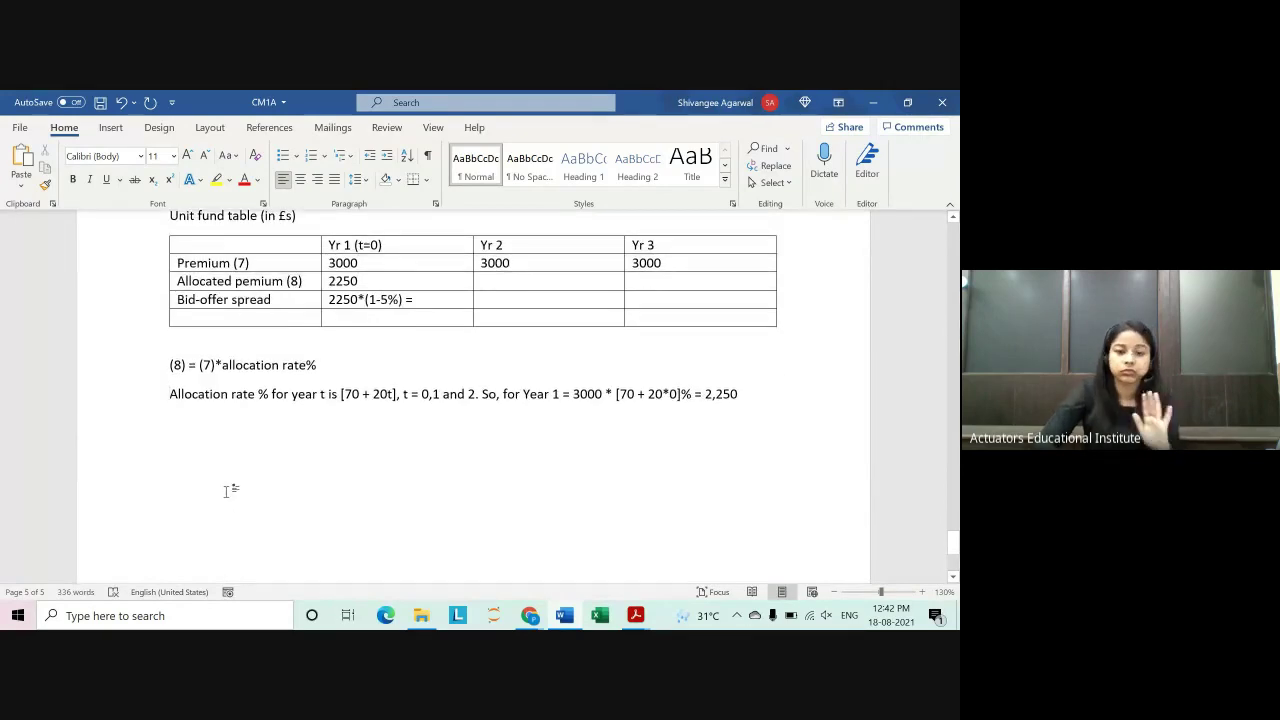
{"action": "mouse_move", "coordinate": [635, 615]}
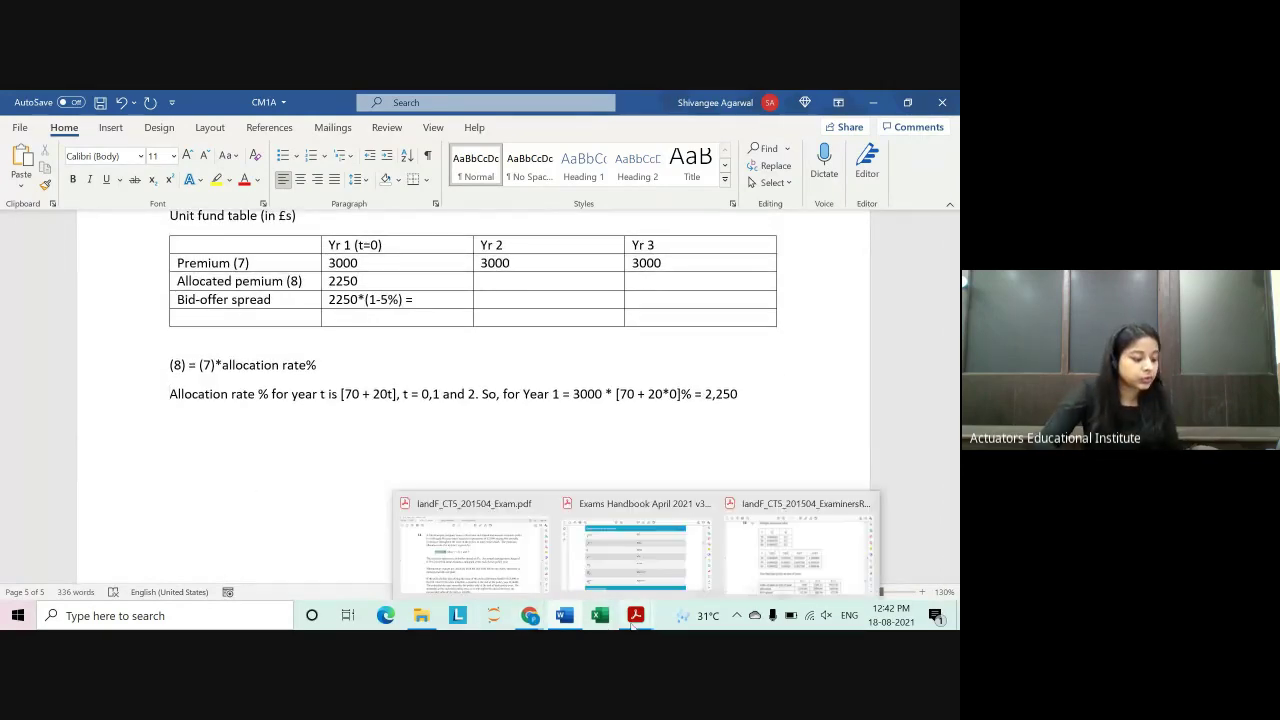
{"action": "left_click", "coordinate": [770, 565]}
{"action": "scroll", "coordinate": [623, 366], "scroll_direction": "down", "scroll_amount": 2}
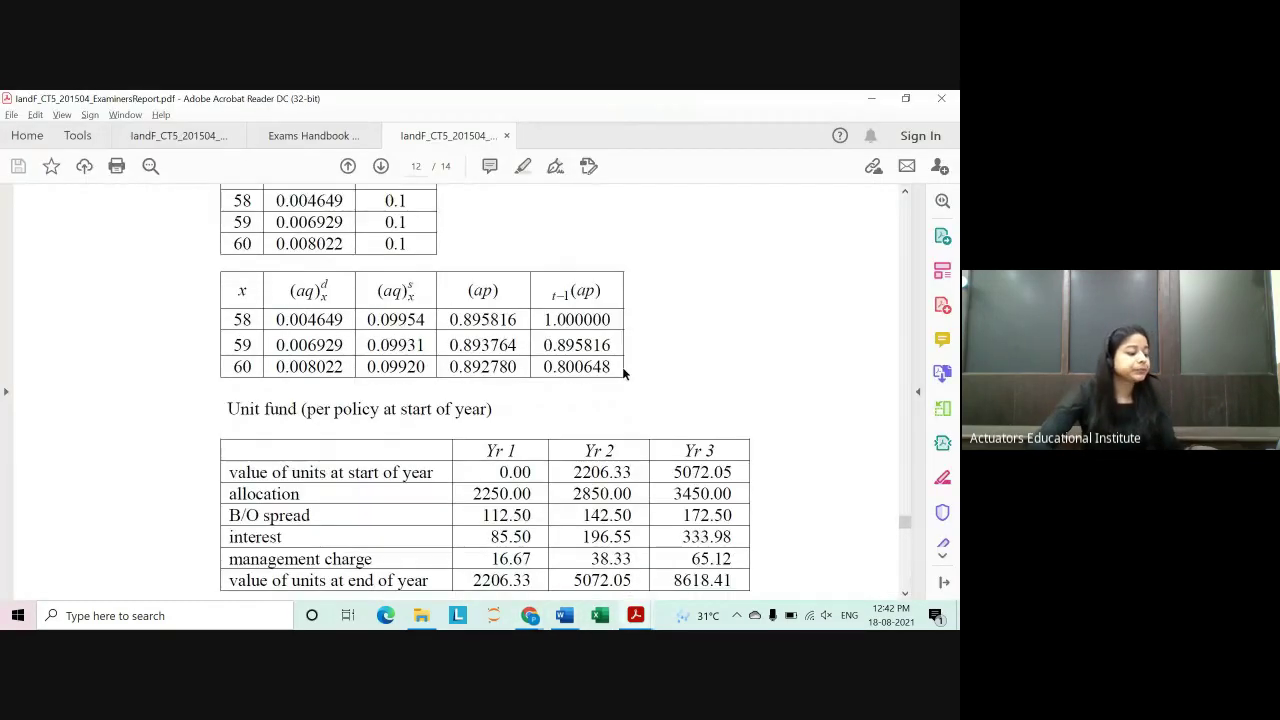
{"action": "scroll", "coordinate": [622, 370], "scroll_direction": "down", "scroll_amount": 3}
{"action": "scroll", "coordinate": [620, 372], "scroll_direction": "down", "scroll_amount": 1}
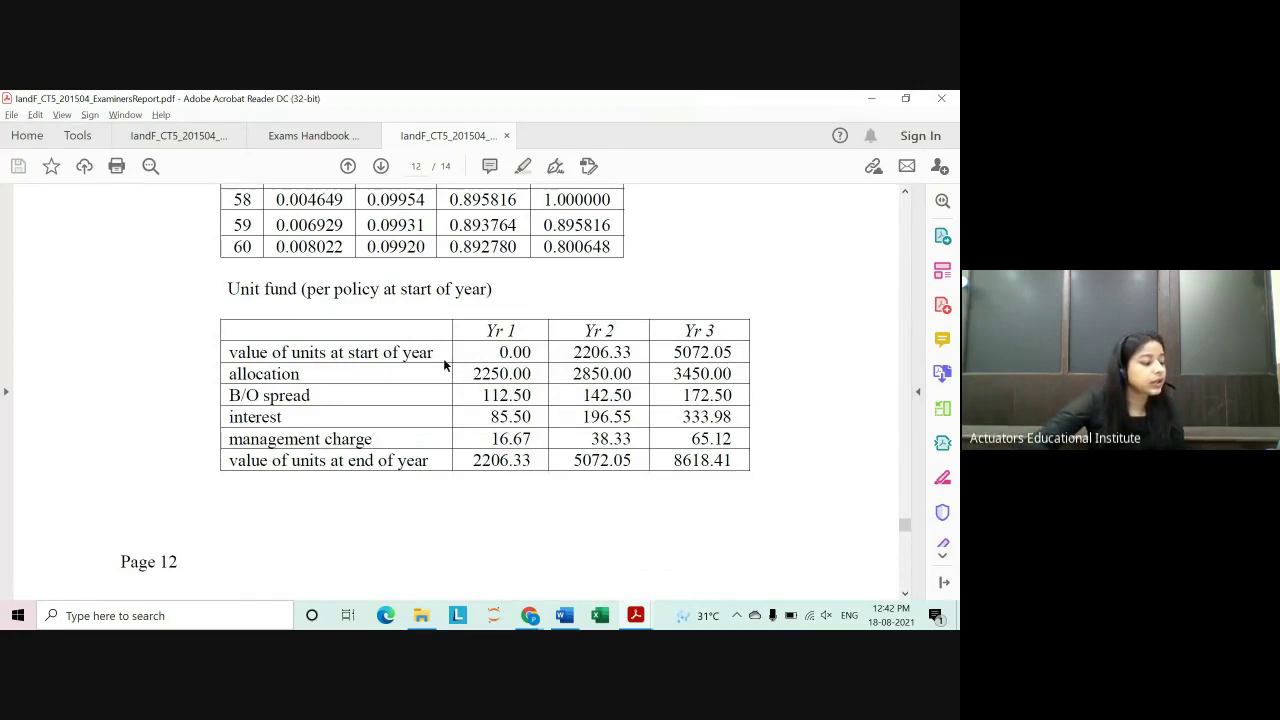
{"action": "left_click_drag", "start_coordinate": [490, 353], "coordinate": [635, 352]}
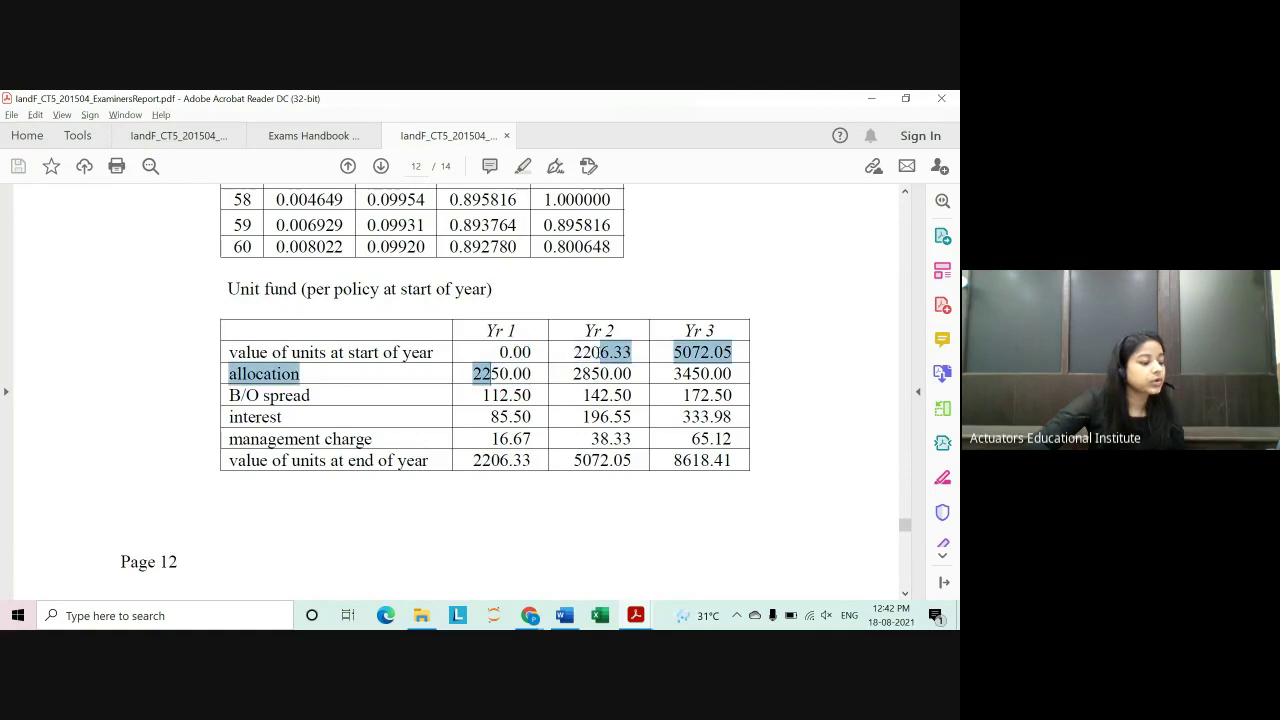
{"action": "left_click", "coordinate": [500, 350]}
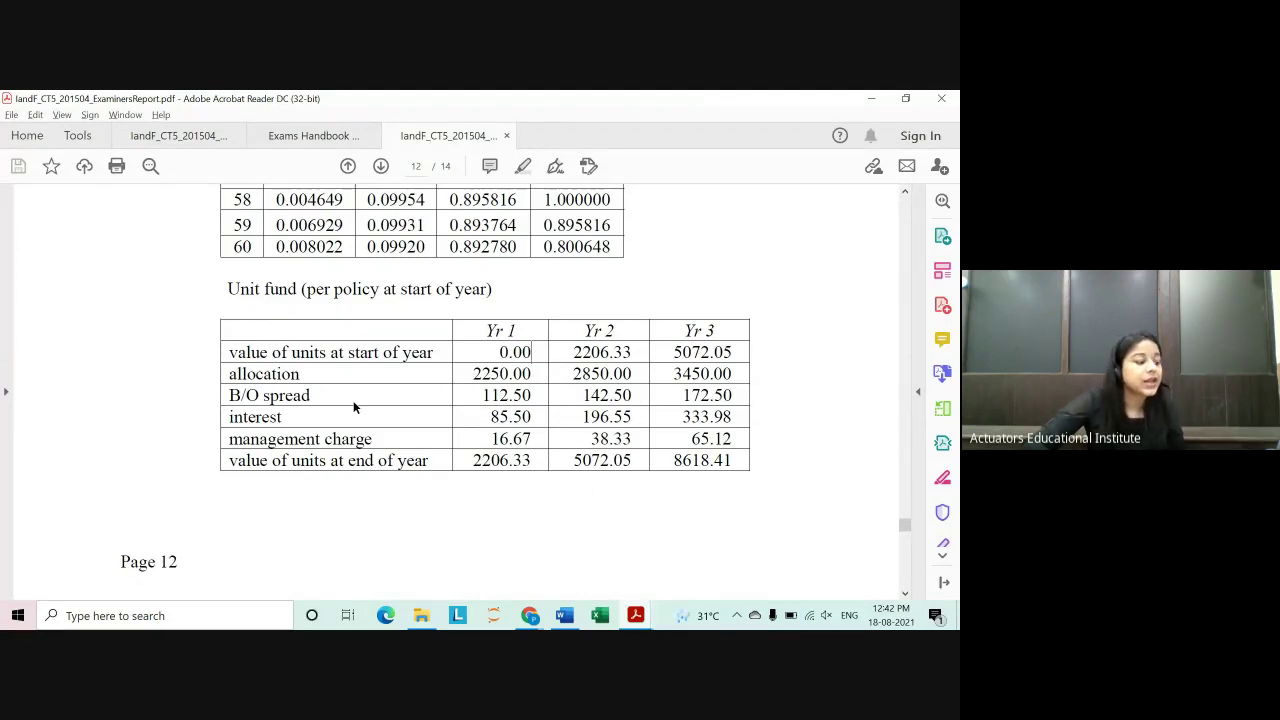
Step: Label the table's last row 'Unit fund at start' and begin its Yr 1 value
{"action": "key", "text": "alt+Tab"}
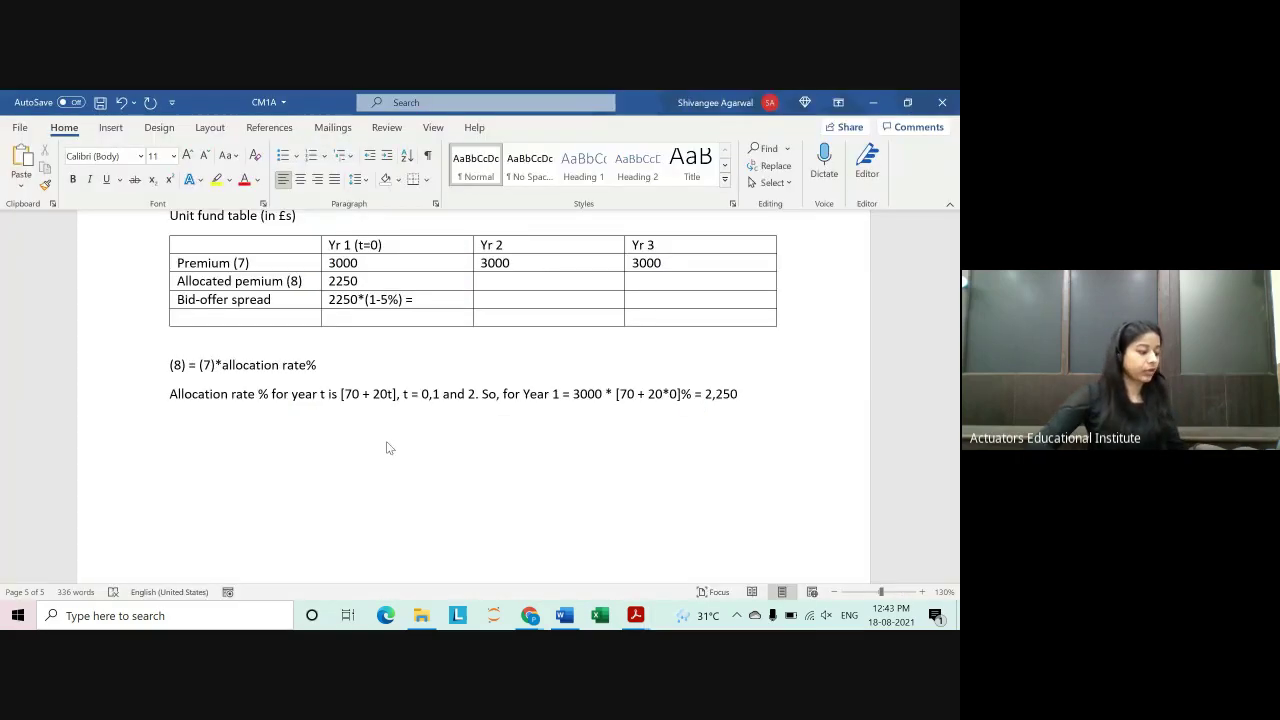
{"action": "left_click", "coordinate": [267, 316]}
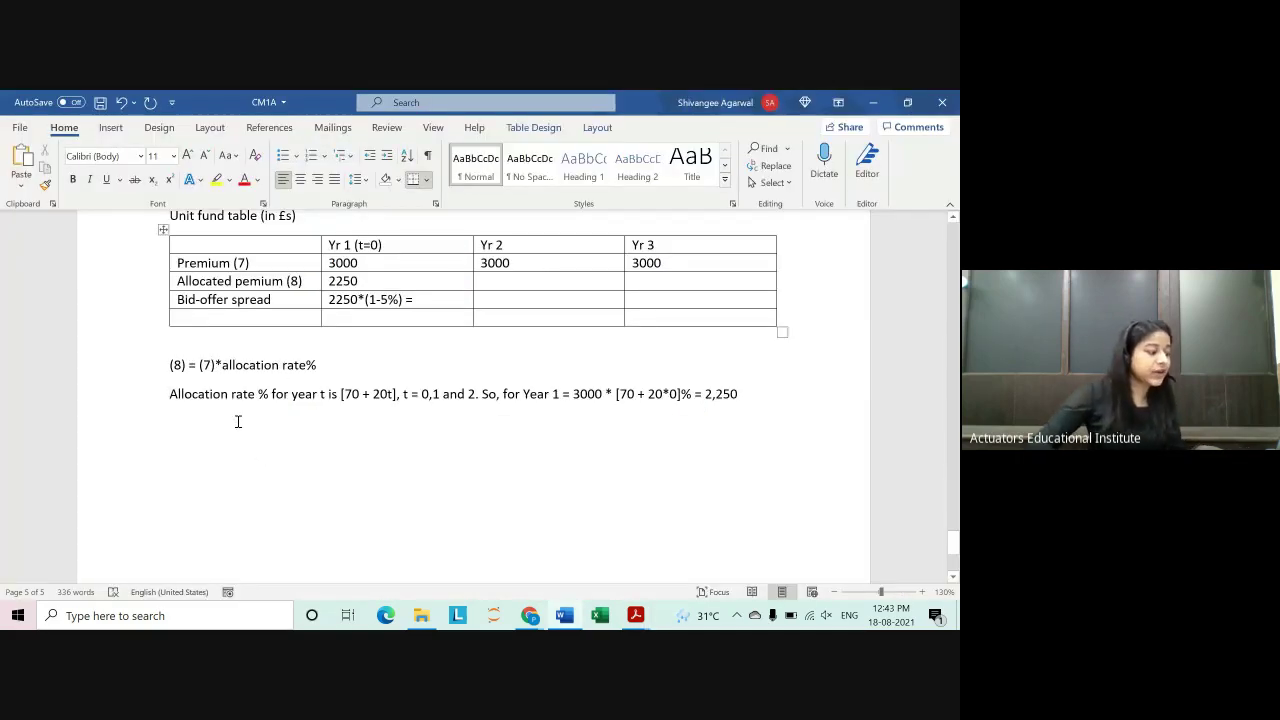
{"action": "type", "text": "Unit"}
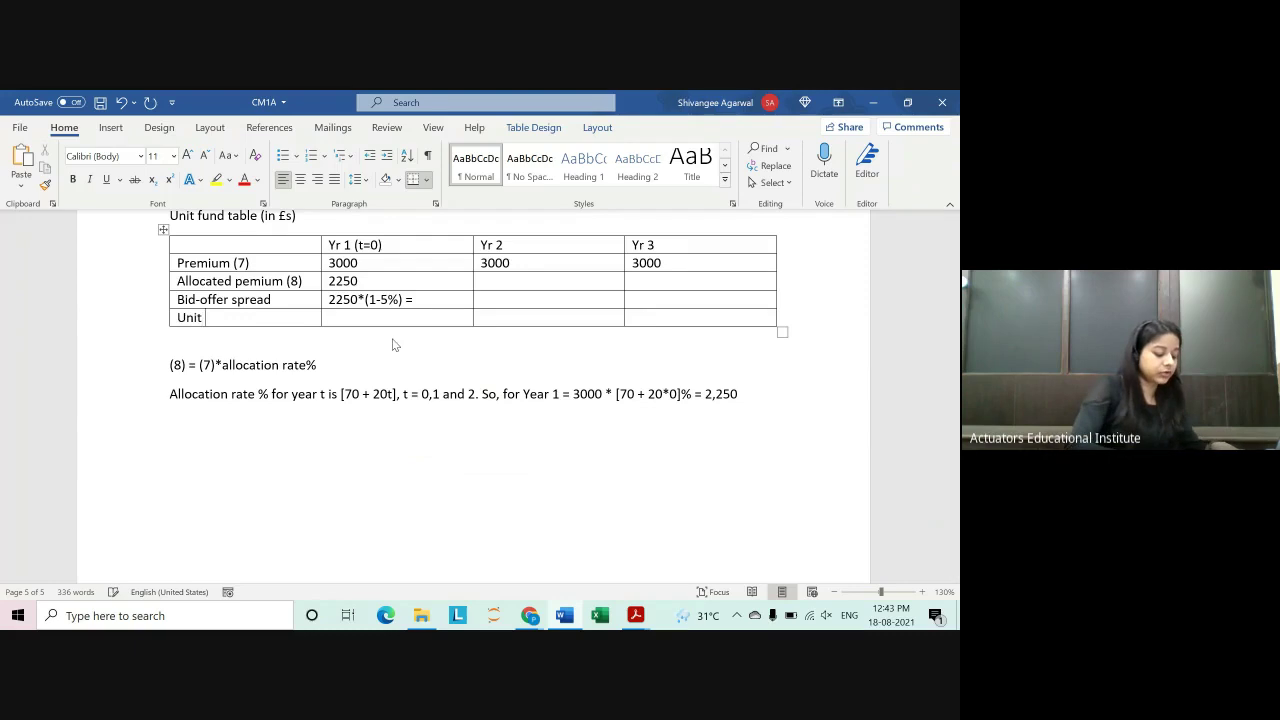
{"action": "type", "text": " fund at st"}
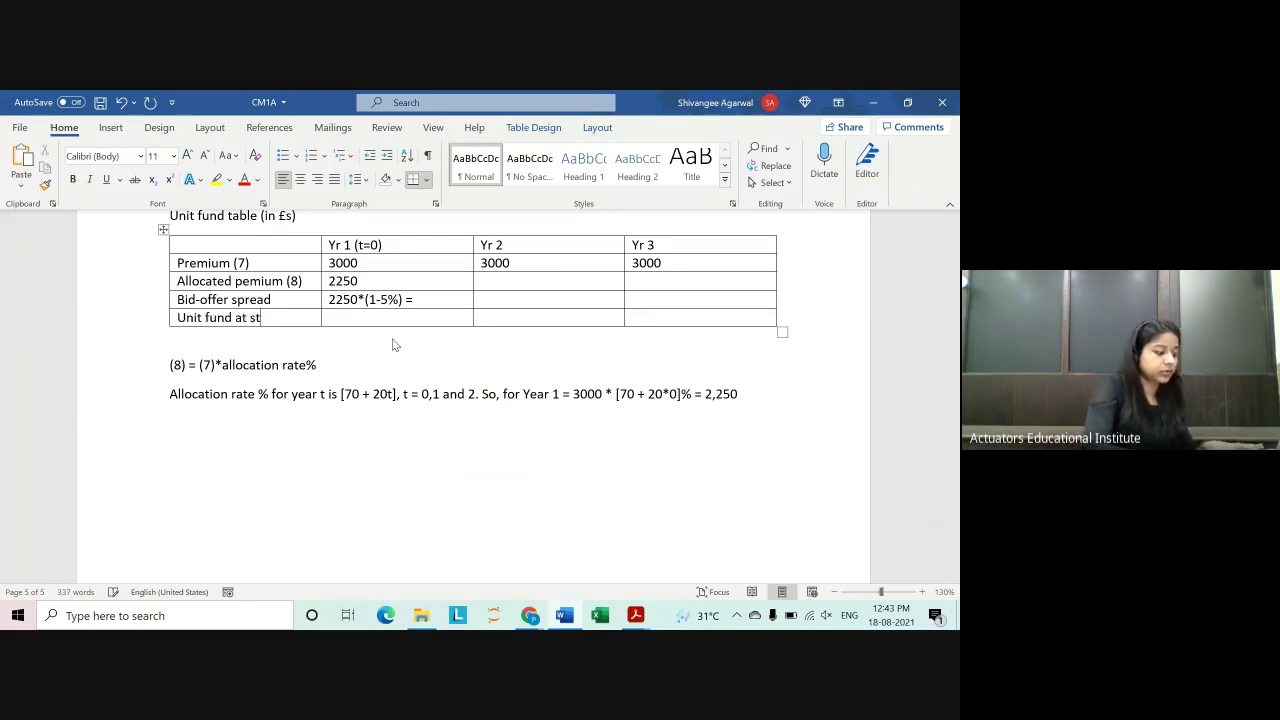
{"action": "type", "text": "art"}
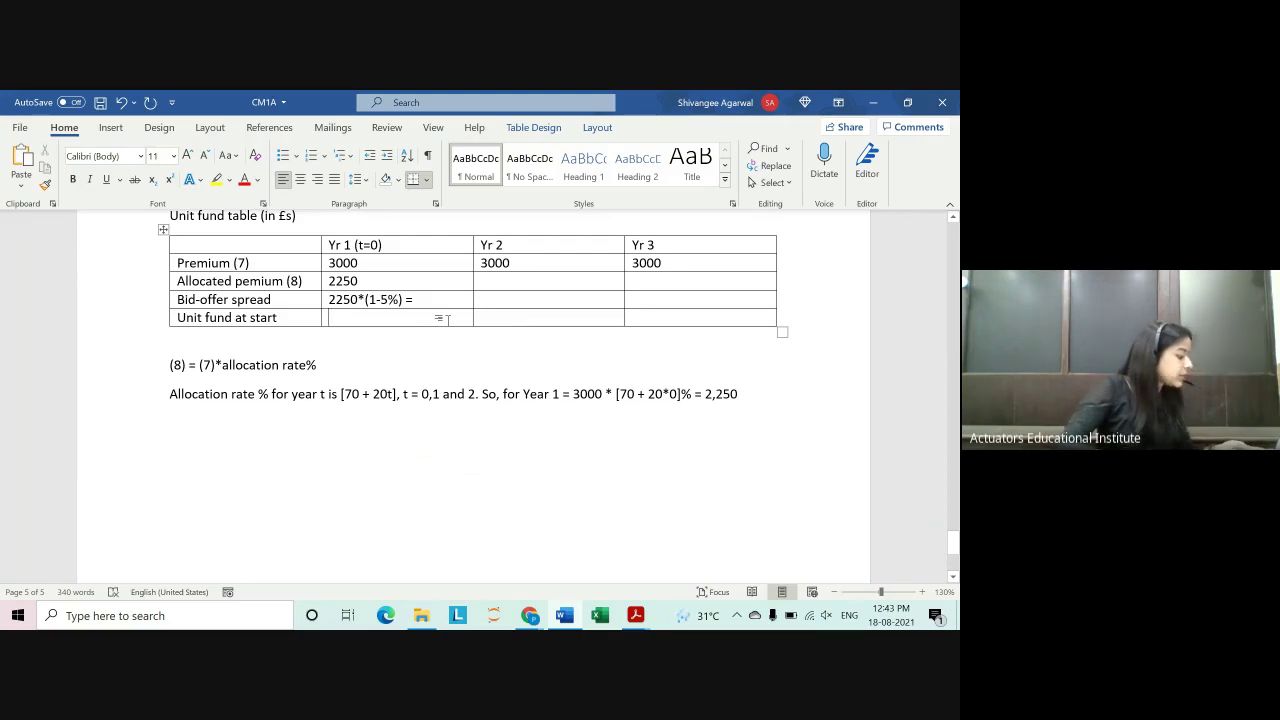
{"action": "left_click", "coordinate": [446, 319]}
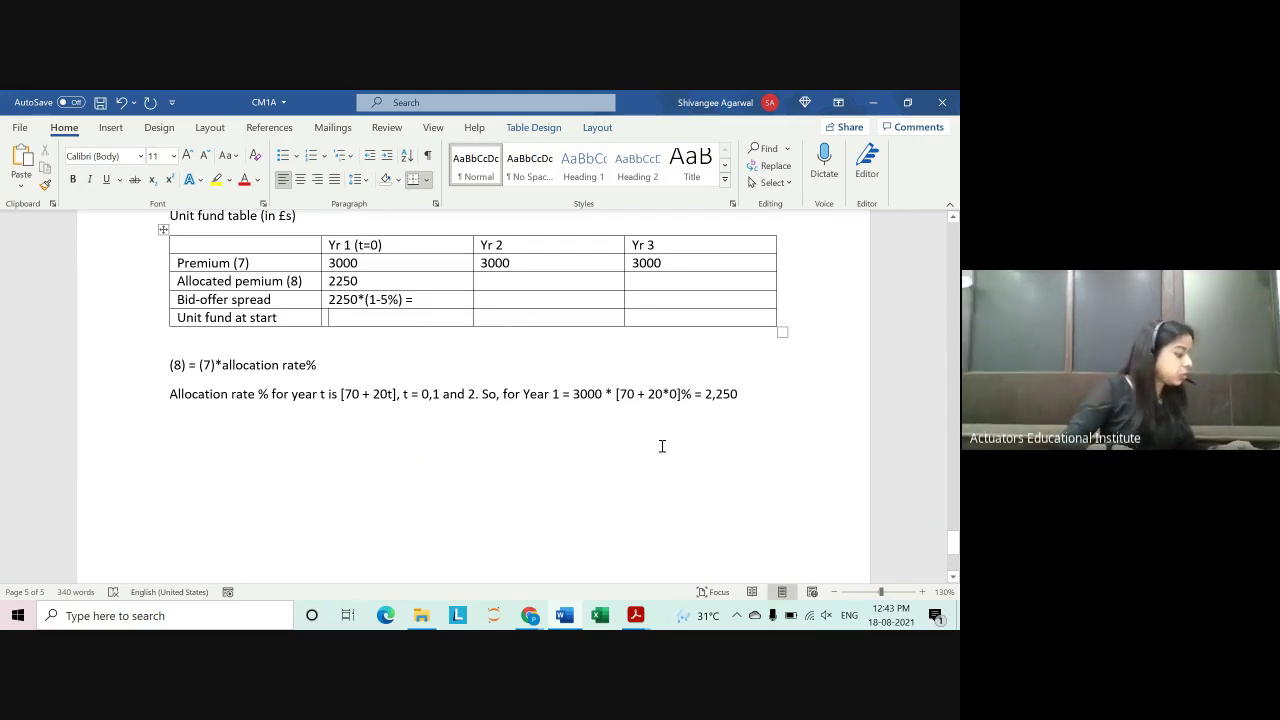
{"action": "type", "text": "21"}
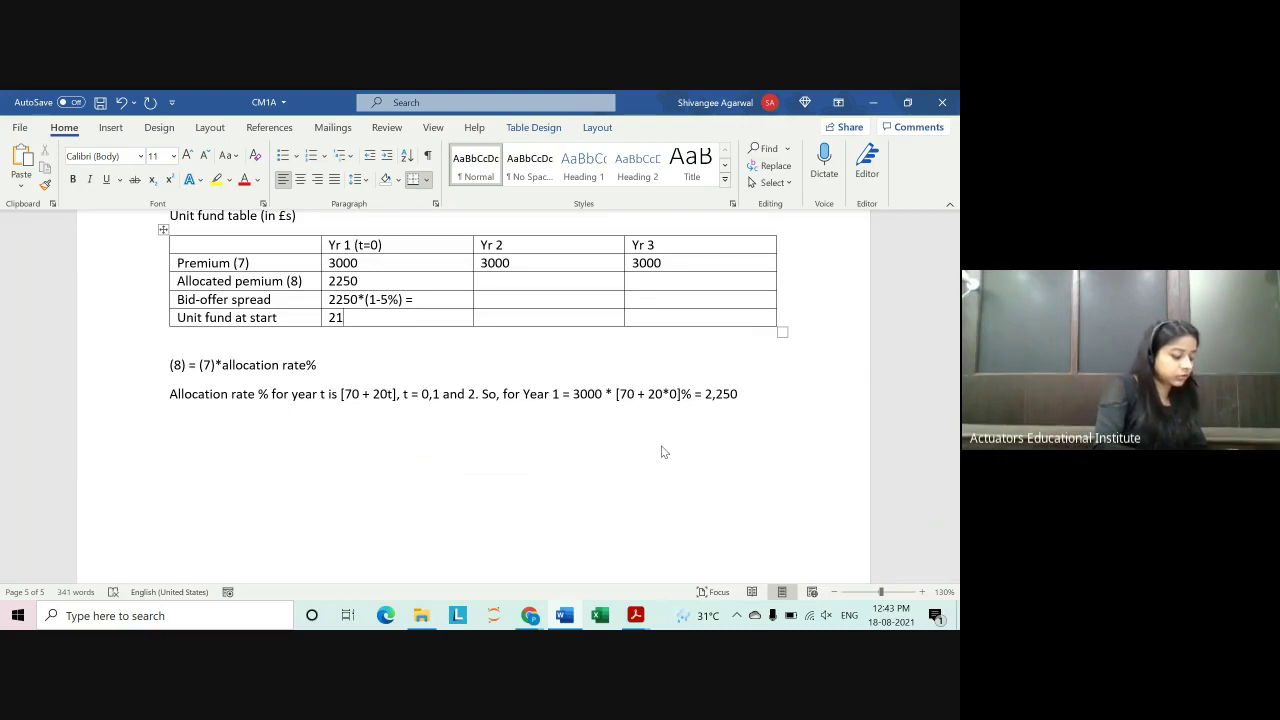
{"action": "type", "text": "5"}
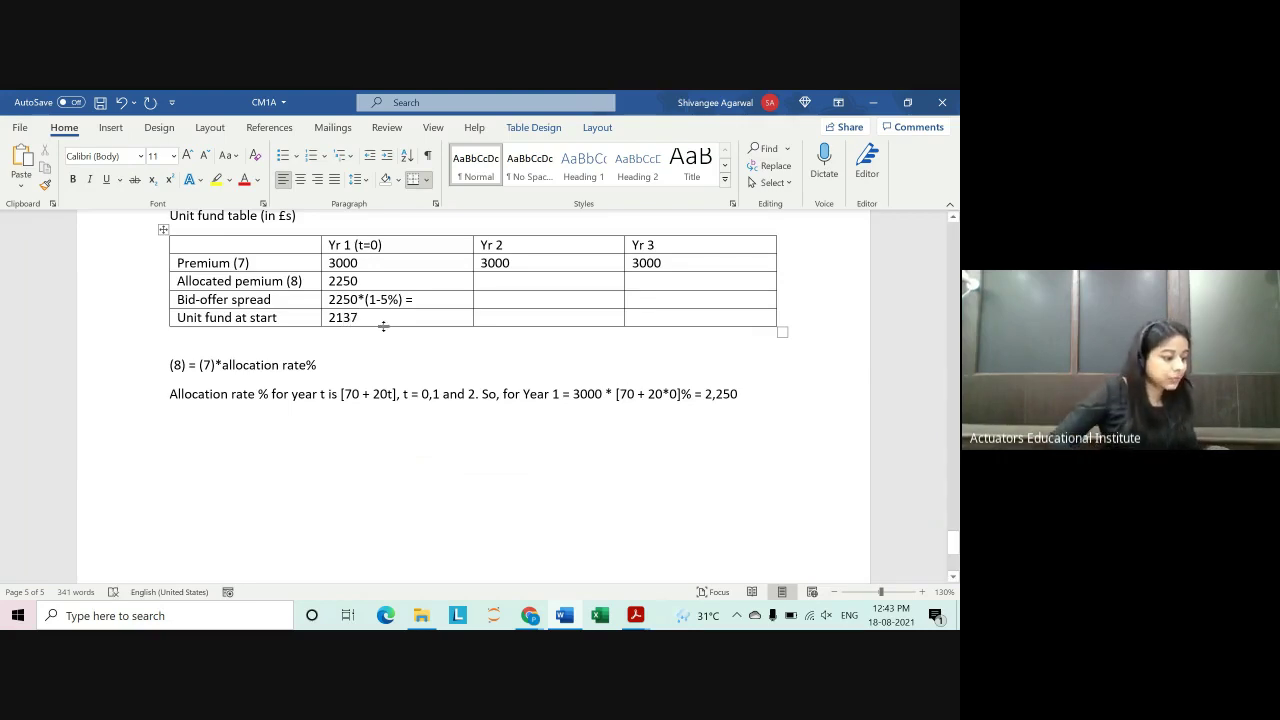
Step: Simplify the bid-offer spread to 2250*5% and finish the Yr 1 unit fund at start as 2137.50
{"action": "left_click", "coordinate": [370, 300]}
{"action": "key", "text": "BackSpace"}
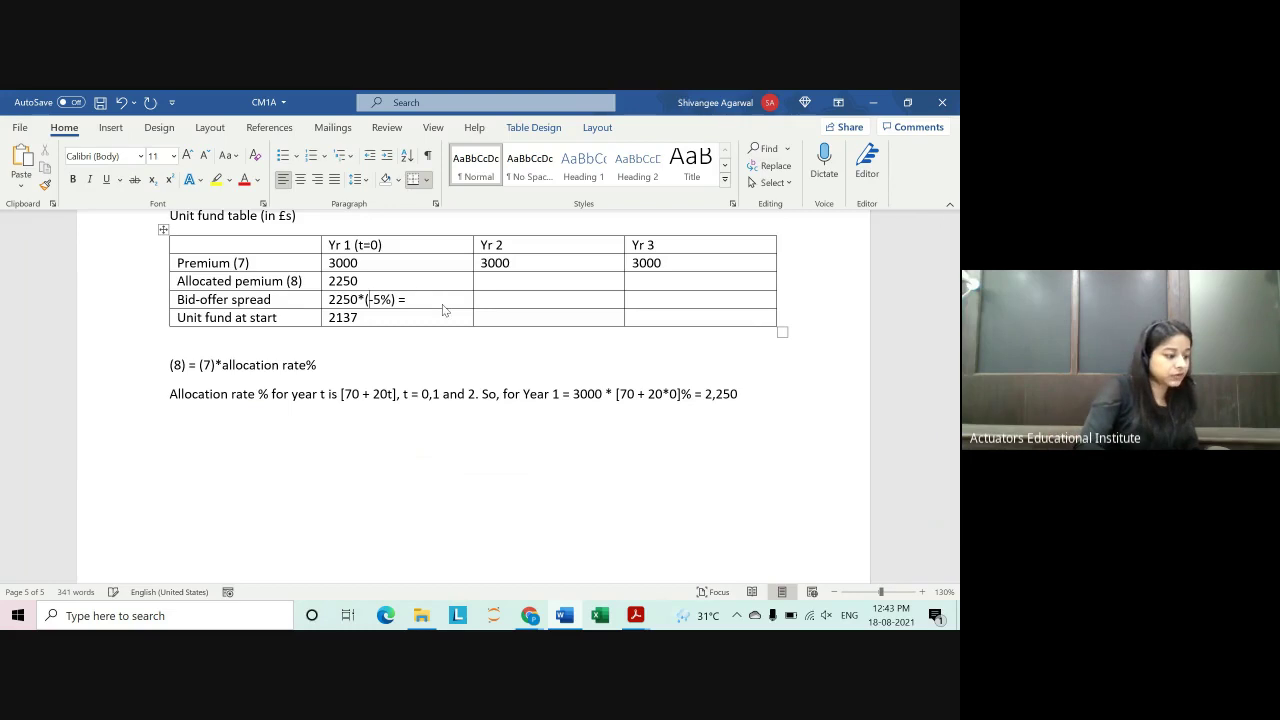
{"action": "key", "text": "BackSpace"}
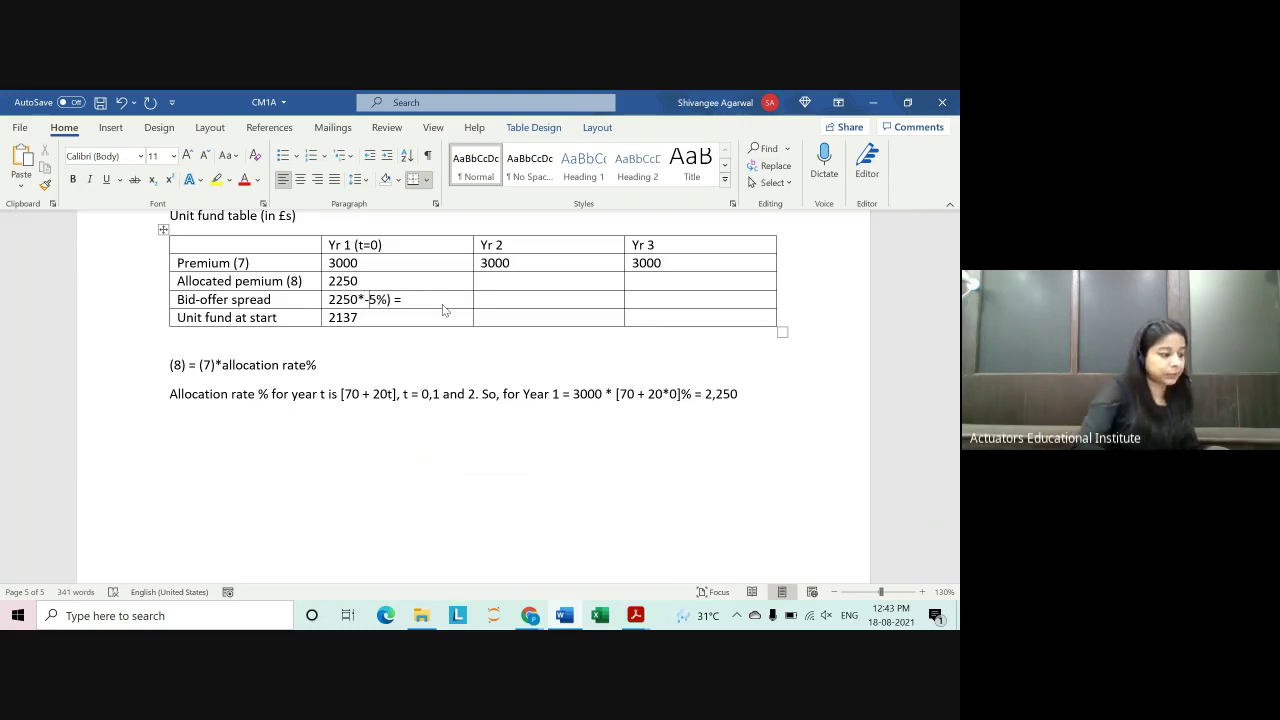
{"action": "key", "text": "Delete"}
{"action": "key", "text": "Right"}
{"action": "key", "text": "Right"}
{"action": "key", "text": "BackSpace"}
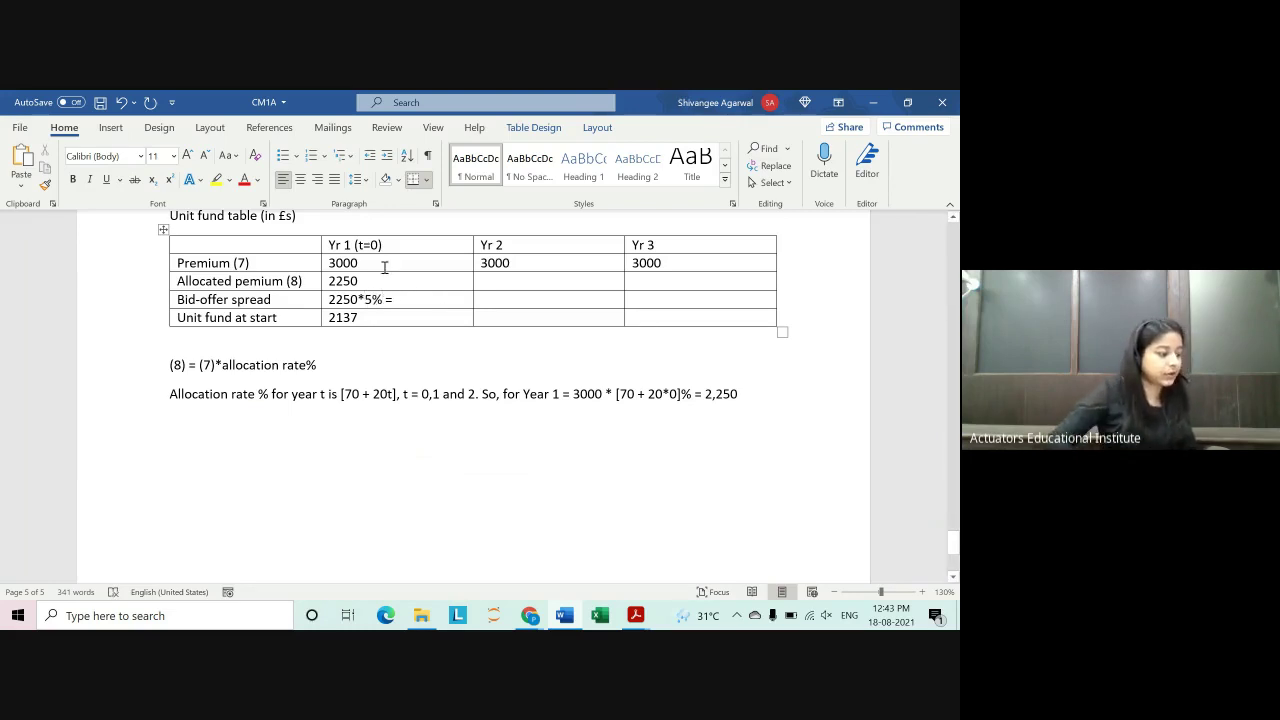
{"action": "key", "text": "Delete"}
{"action": "key", "text": "Delete"}
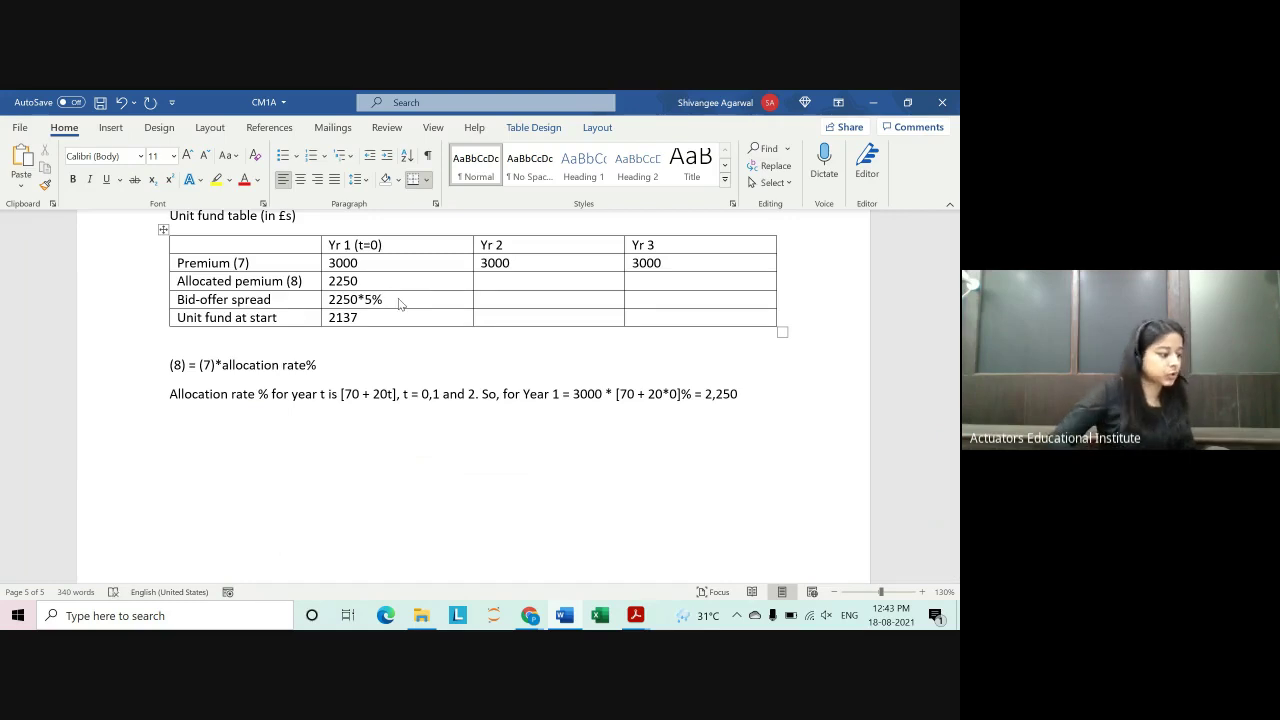
{"action": "type", "text": "."}
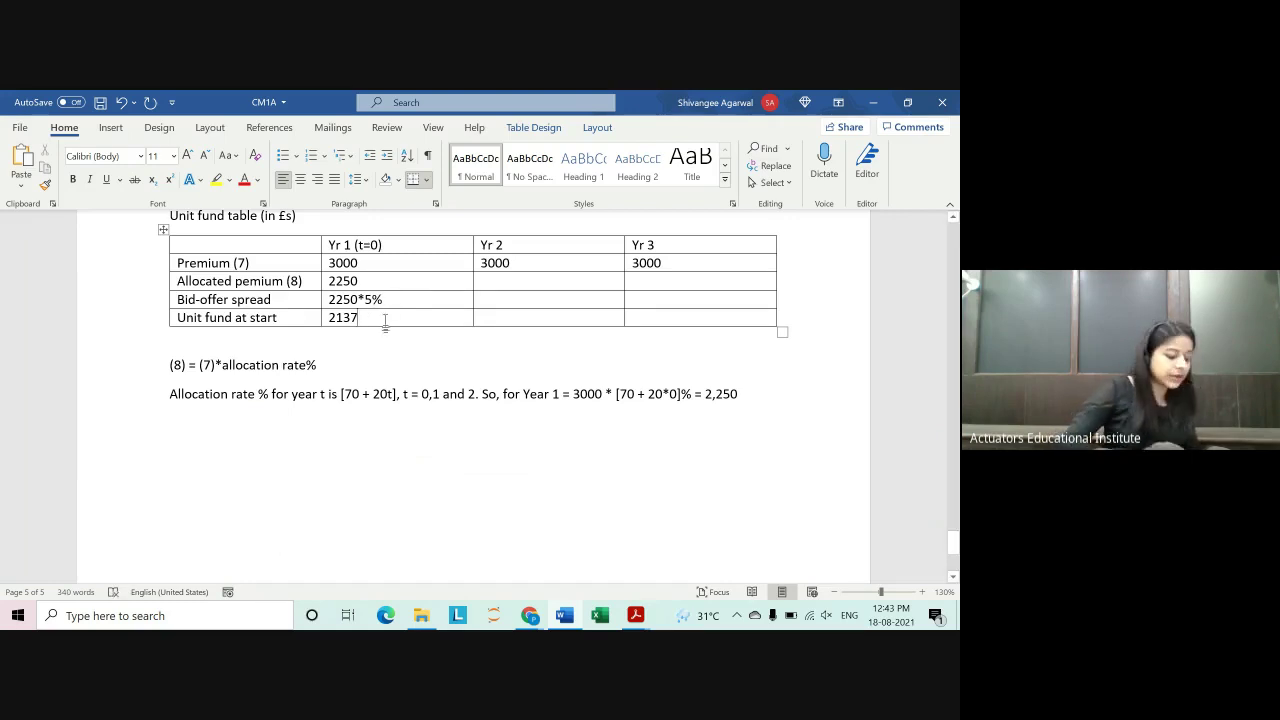
{"action": "type", "text": "50"}
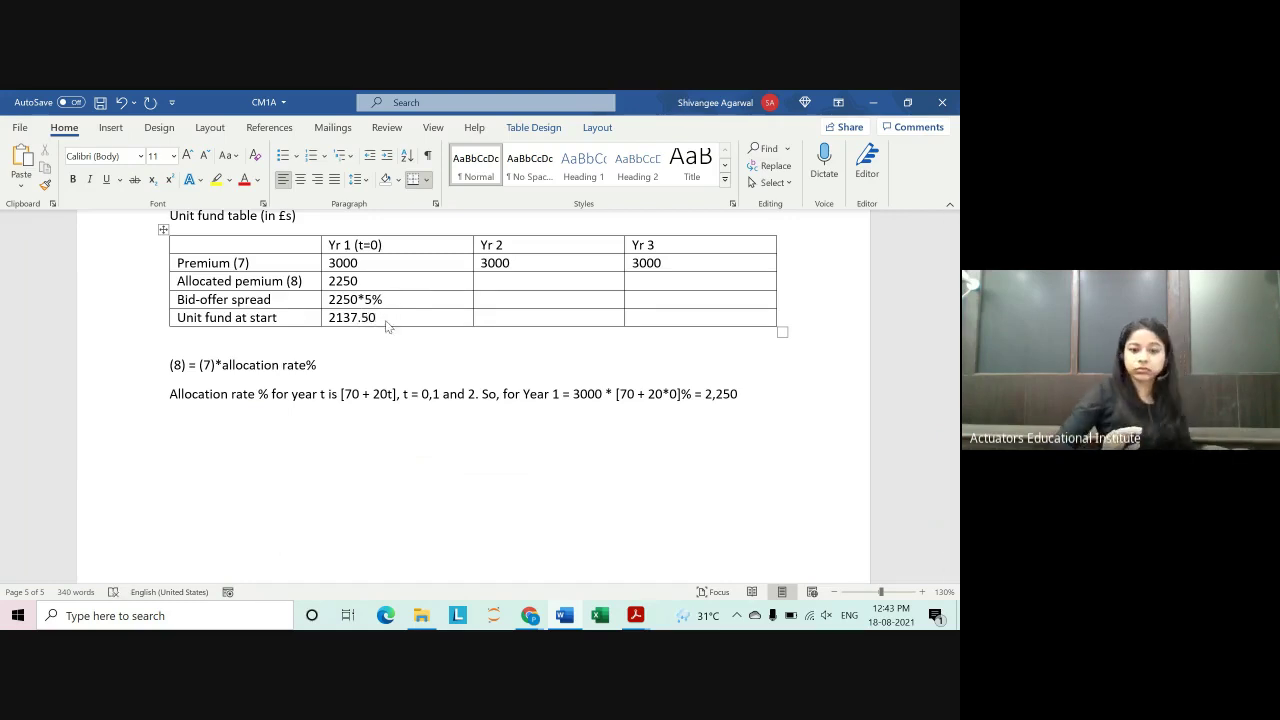
Step: Add two empty rows at the table bottom and select the Unit fund at start label
{"action": "key", "text": "Tab"}
{"action": "key", "text": "Tab"}
{"action": "key", "text": "Tab"}
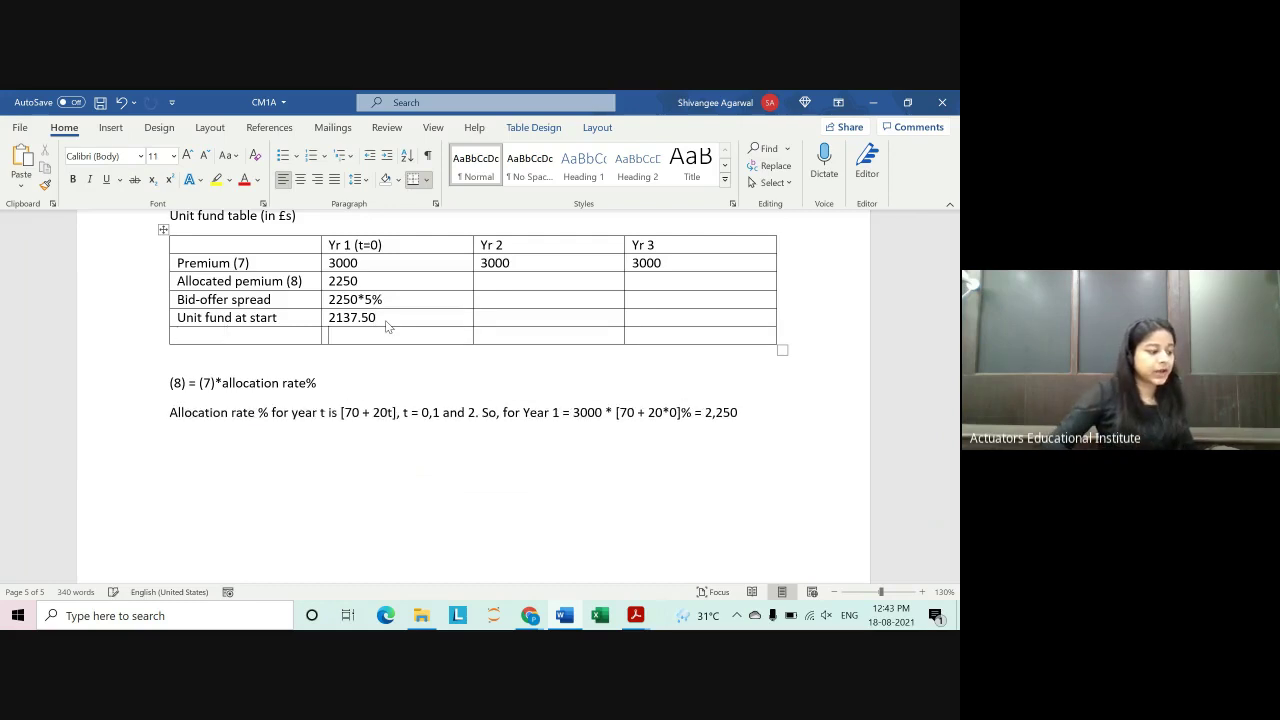
{"action": "key", "text": "Tab"}
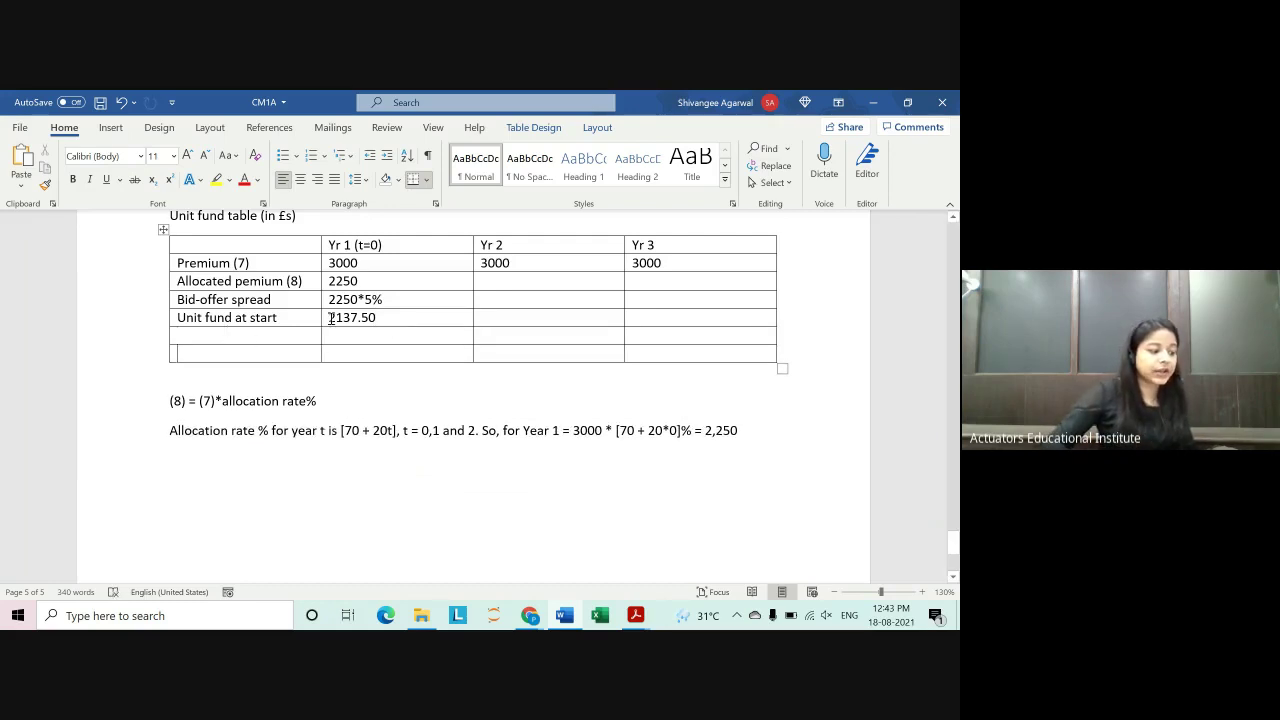
{"action": "double_click", "coordinate": [330, 318]}
{"action": "left_click", "coordinate": [503, 316]}
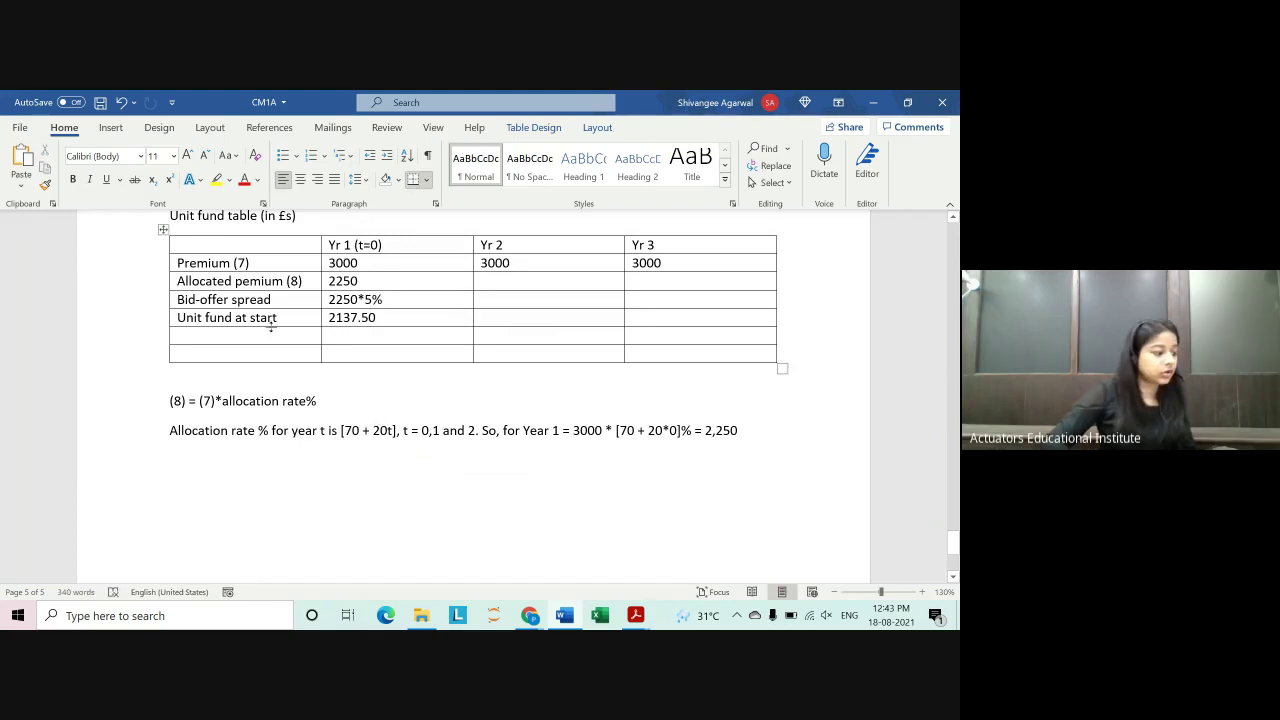
{"action": "left_click_drag", "start_coordinate": [280, 317], "coordinate": [176, 318]}
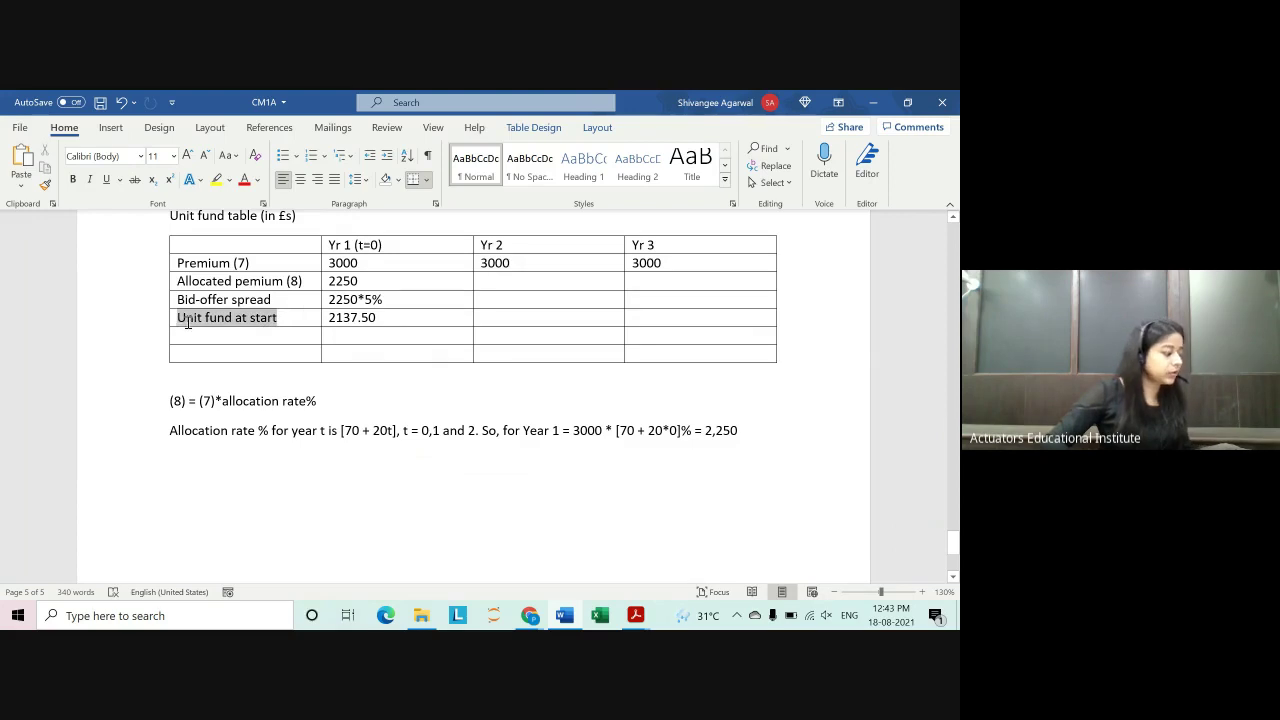
{"action": "key", "text": "Delete"}
Step: Add row labels 'Unit fund at end before AMC' and 'AMC' to the table's new rows
{"action": "key", "text": "ctrl+z"}
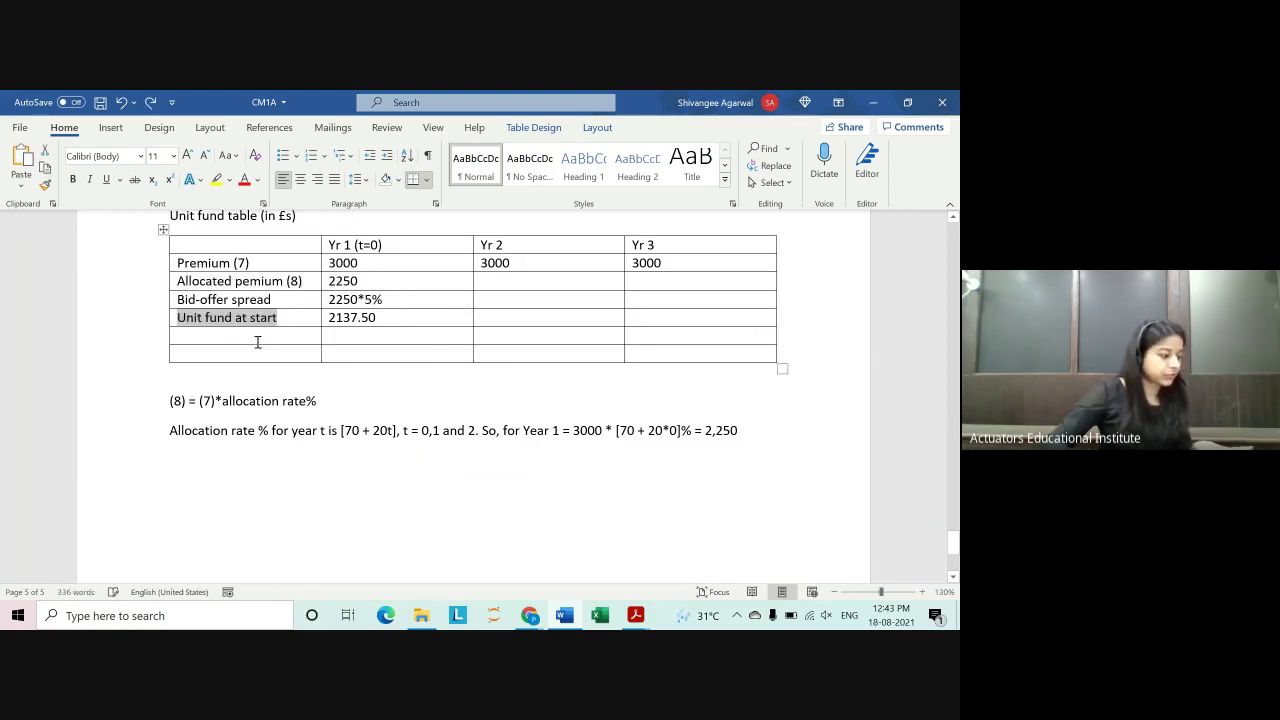
{"action": "left_click", "coordinate": [238, 341]}
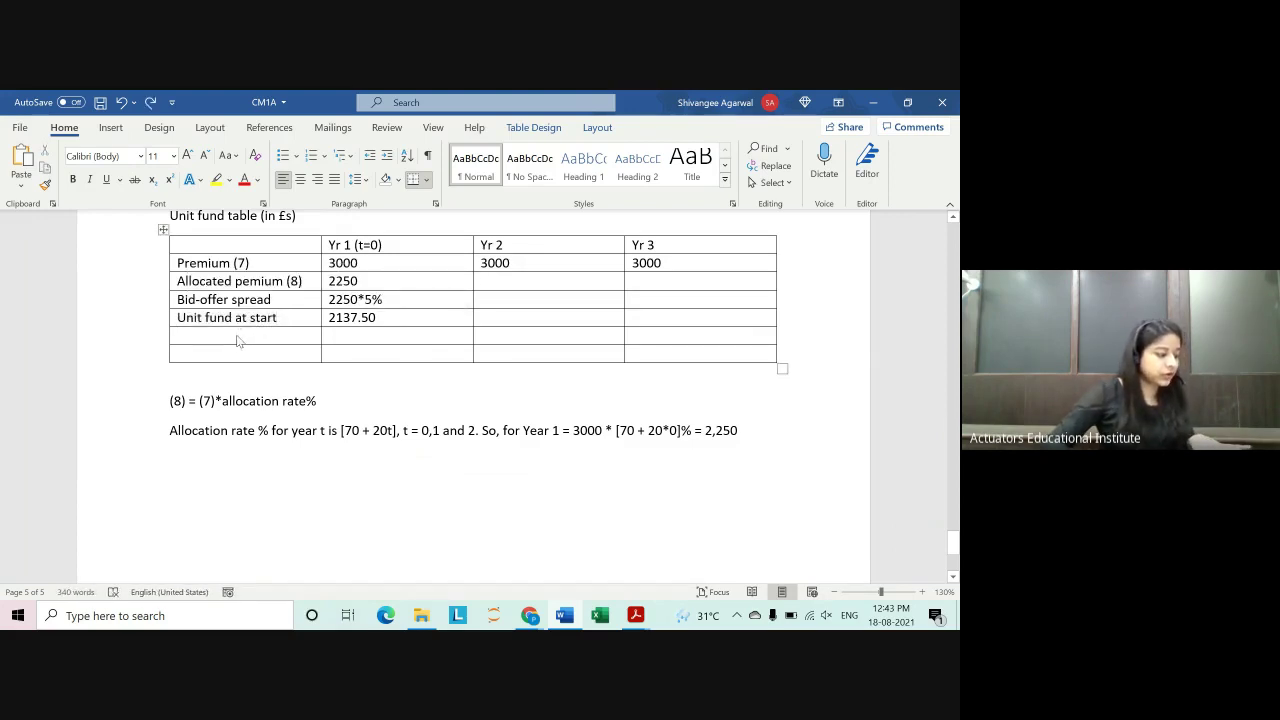
{"action": "type", "text": "Unit fund at start"}
{"action": "key", "text": "BackSpace"}
{"action": "key", "text": "BackSpace"}
{"action": "key", "text": "BackSpace"}
{"action": "key", "text": "BackSpace"}
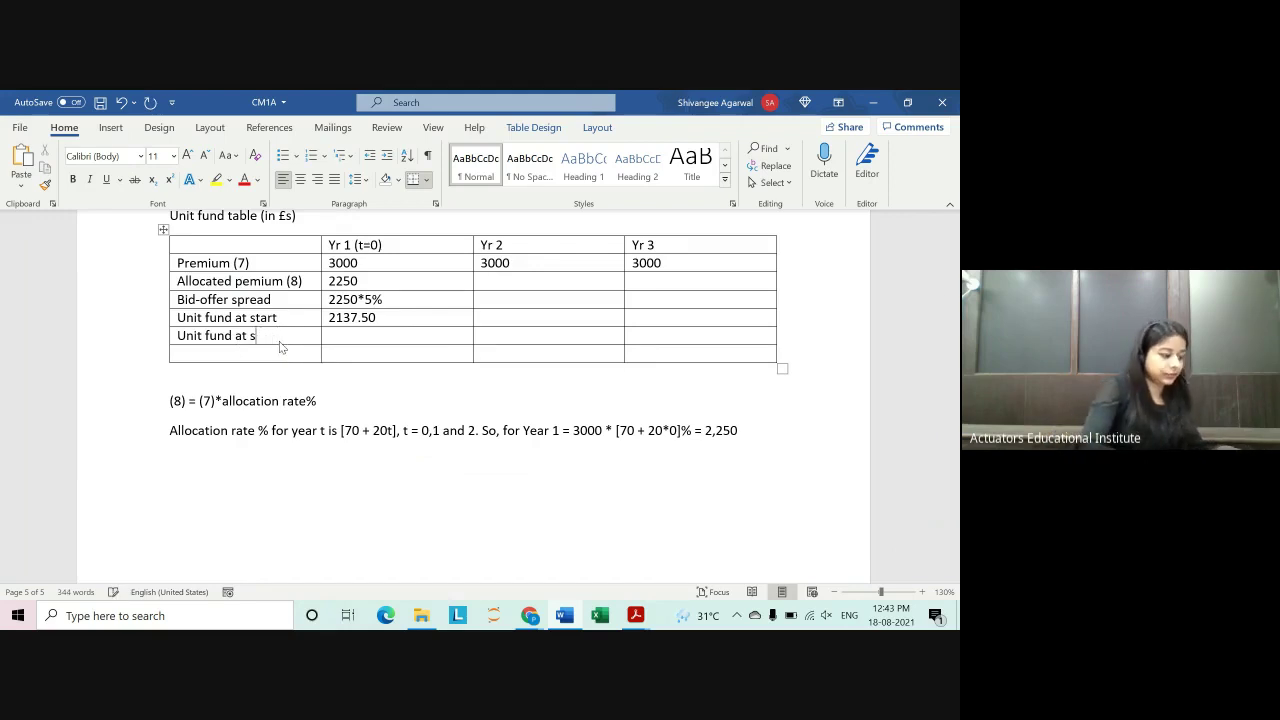
{"action": "type", "text": "bef"}
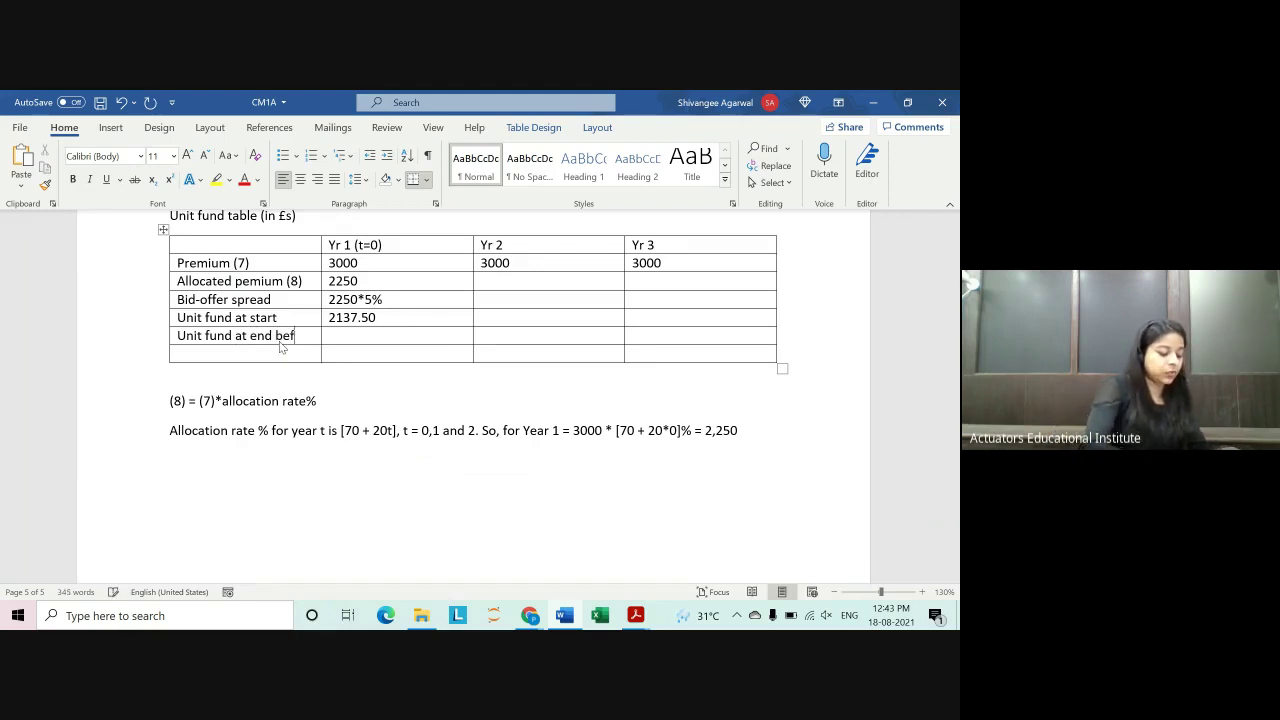
{"action": "type", "text": "ore A MC"}
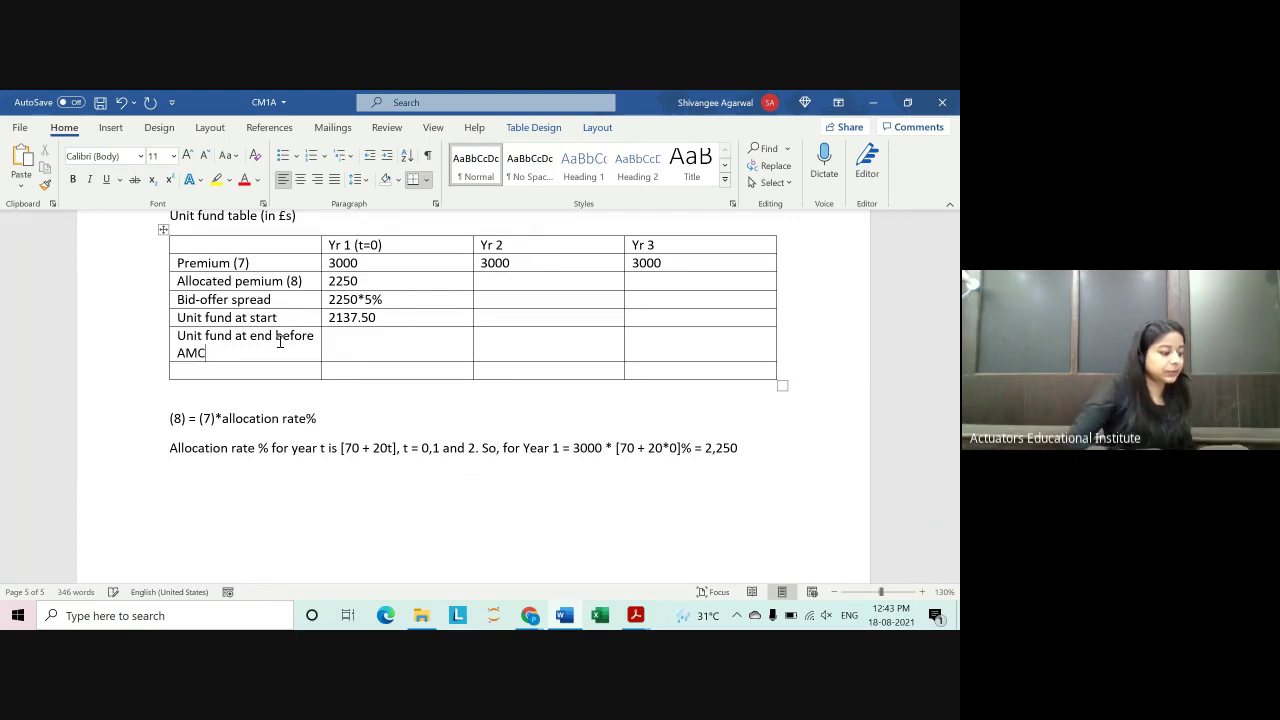
{"action": "left_click", "coordinate": [268, 372]}
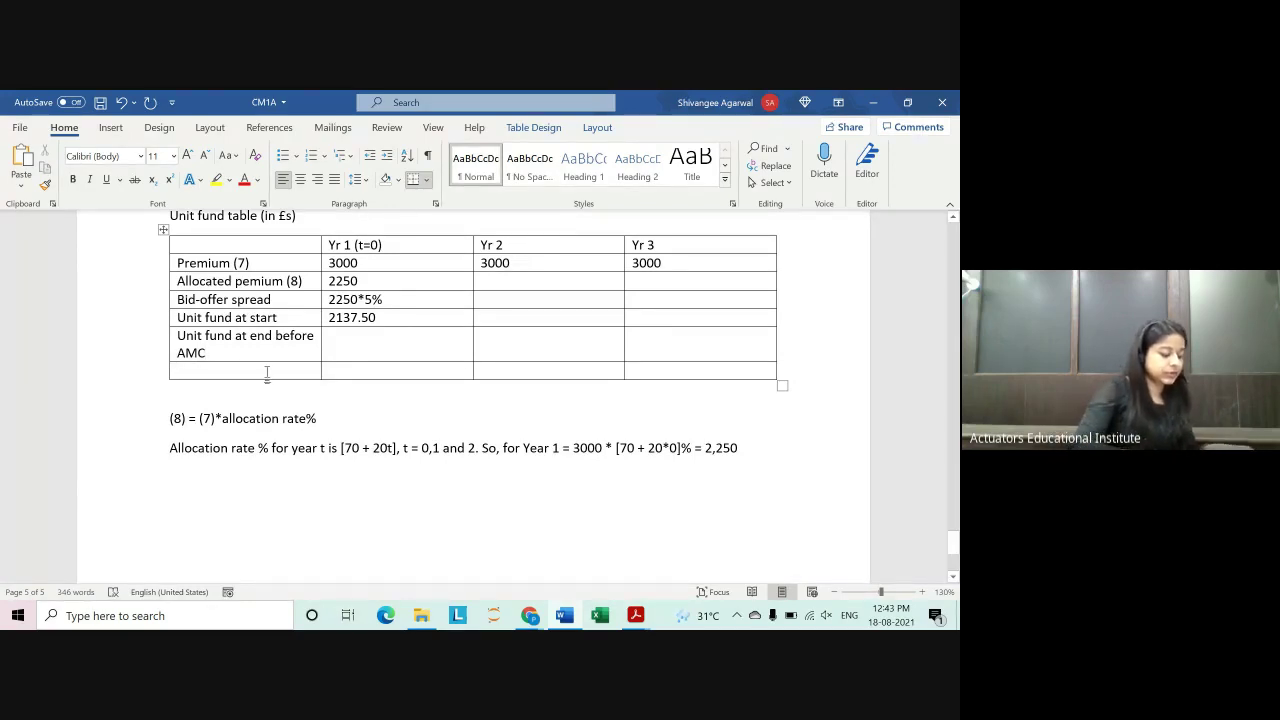
{"action": "type", "text": "AM"}
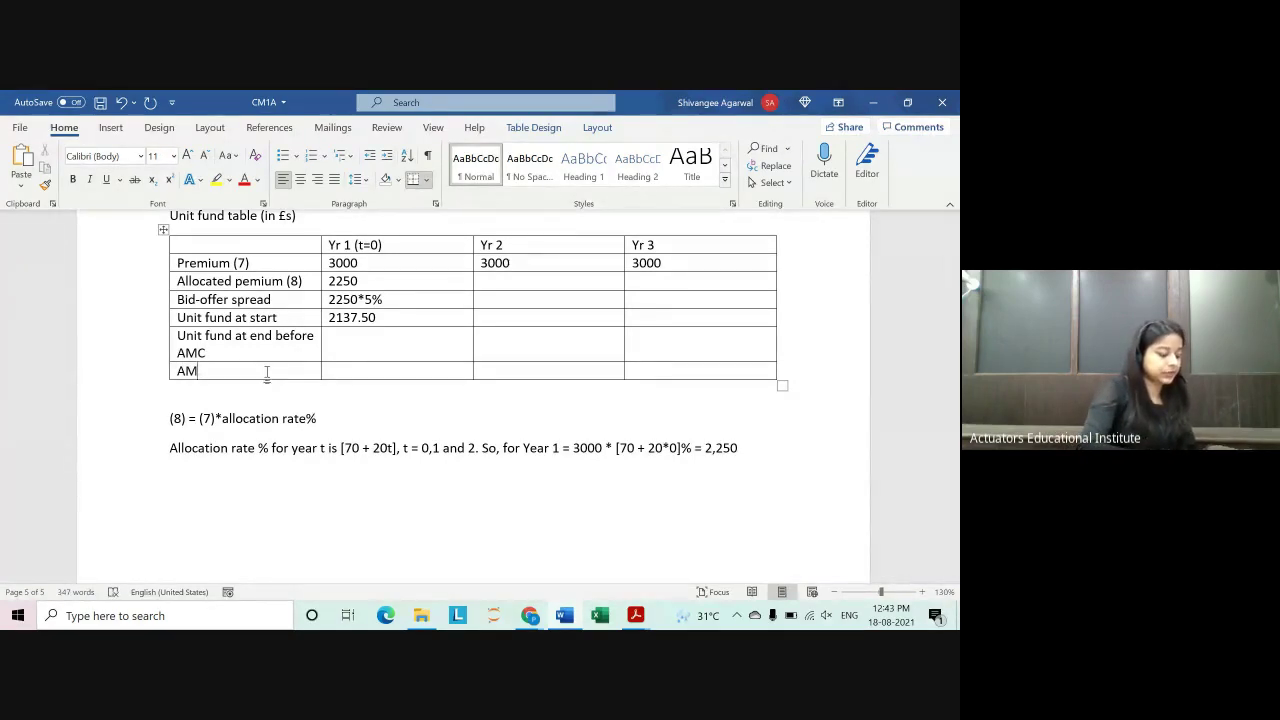
{"action": "type", "text": "C"}
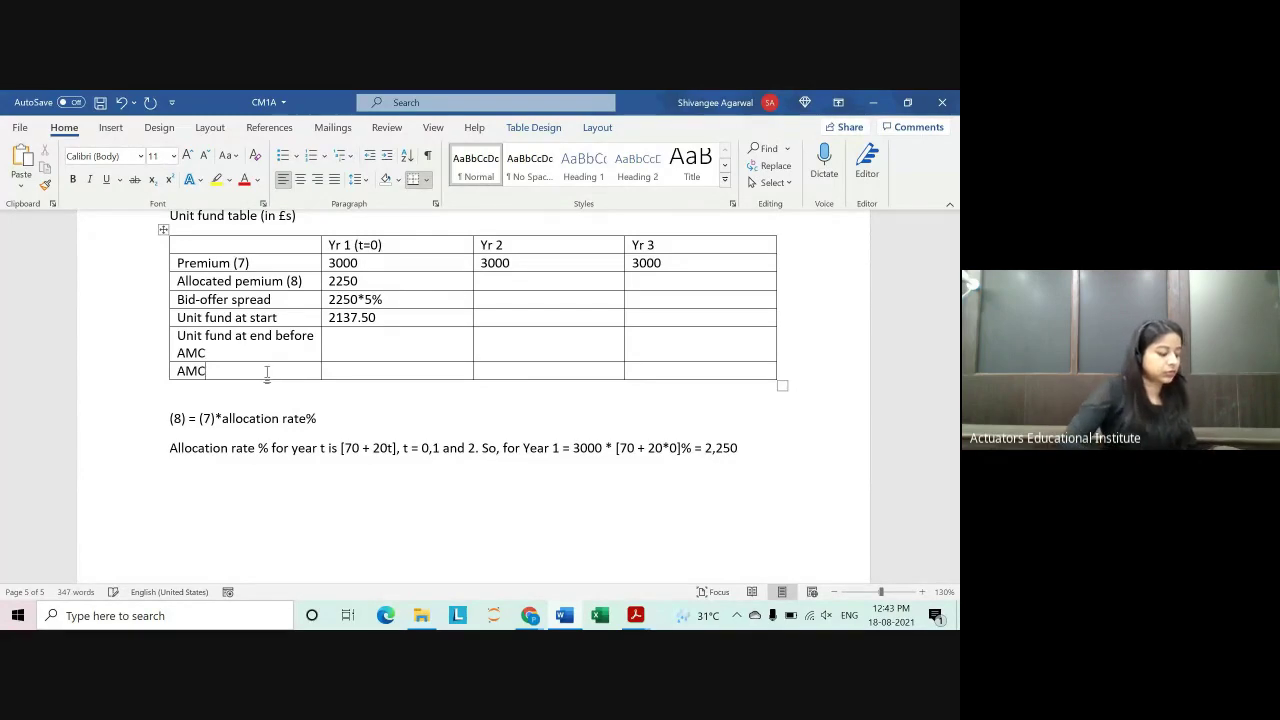
{"action": "key", "text": "Return"}
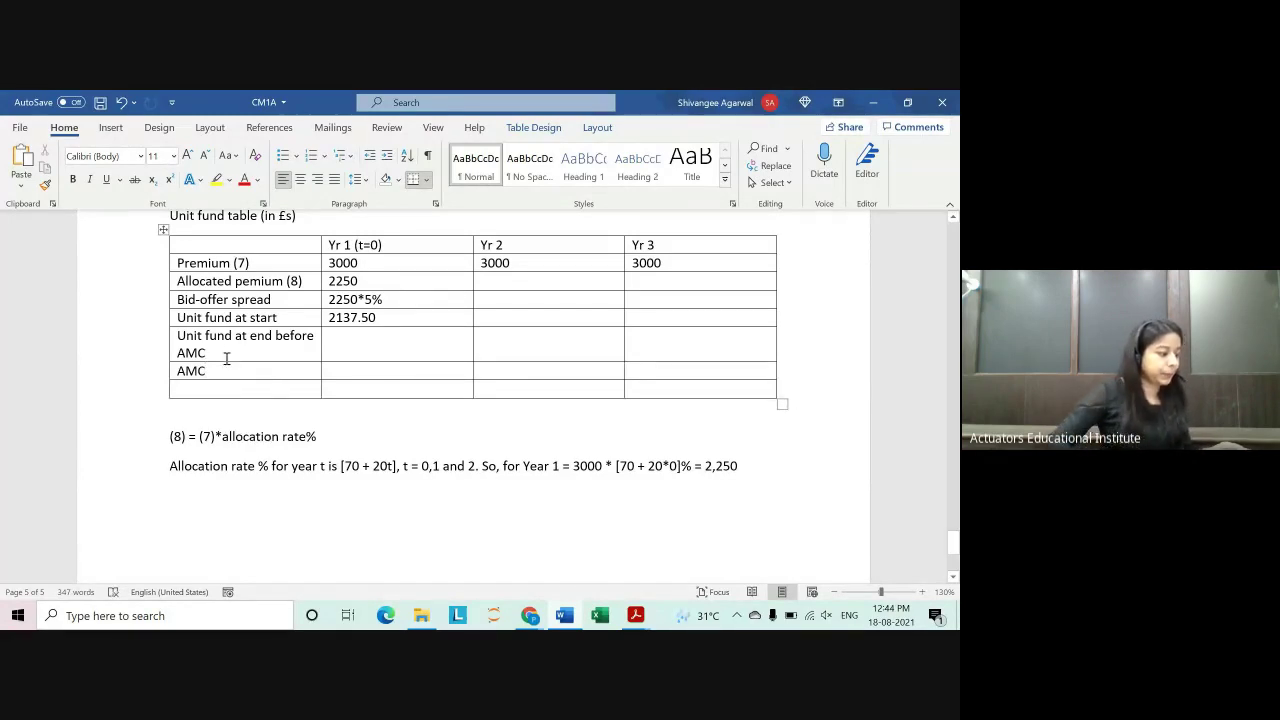
Step: Copy the before-AMC label into the last row and change 'before' to 'after'
{"action": "triple_click", "coordinate": [224, 354]}
{"action": "key", "text": "ctrl+c"}
{"action": "left_click", "coordinate": [217, 381]}
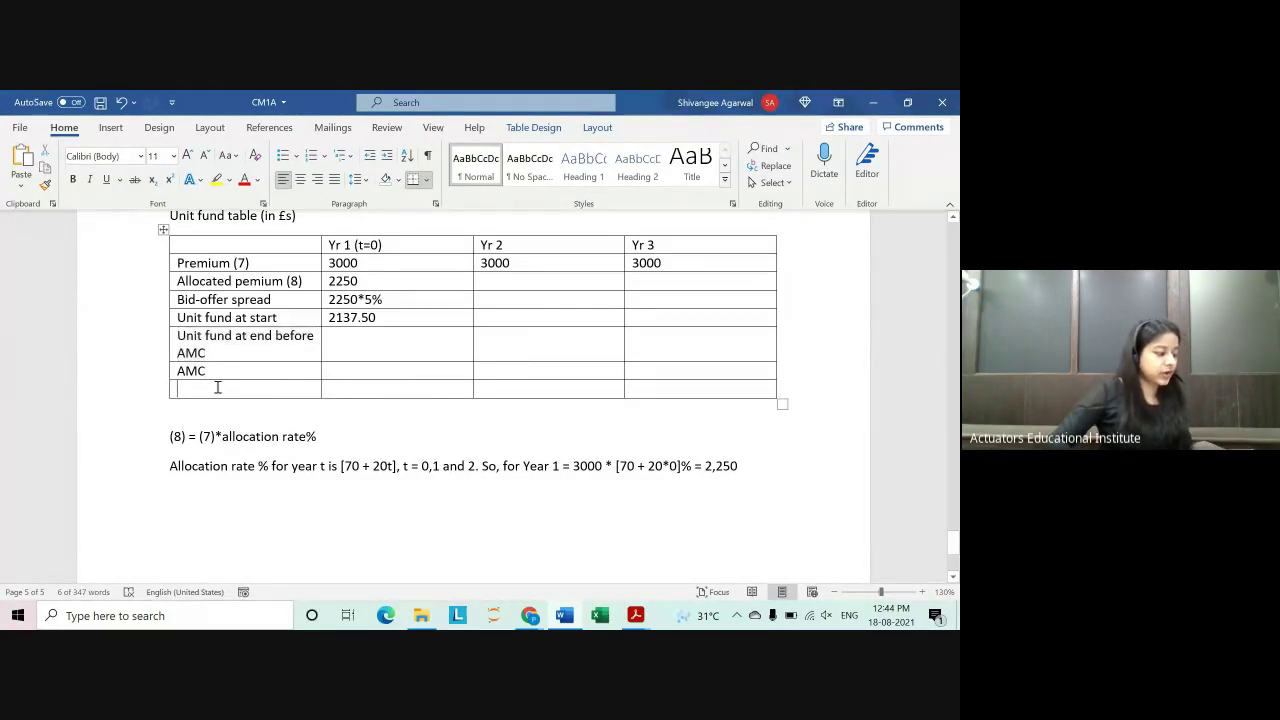
{"action": "key", "text": "ctrl+v"}
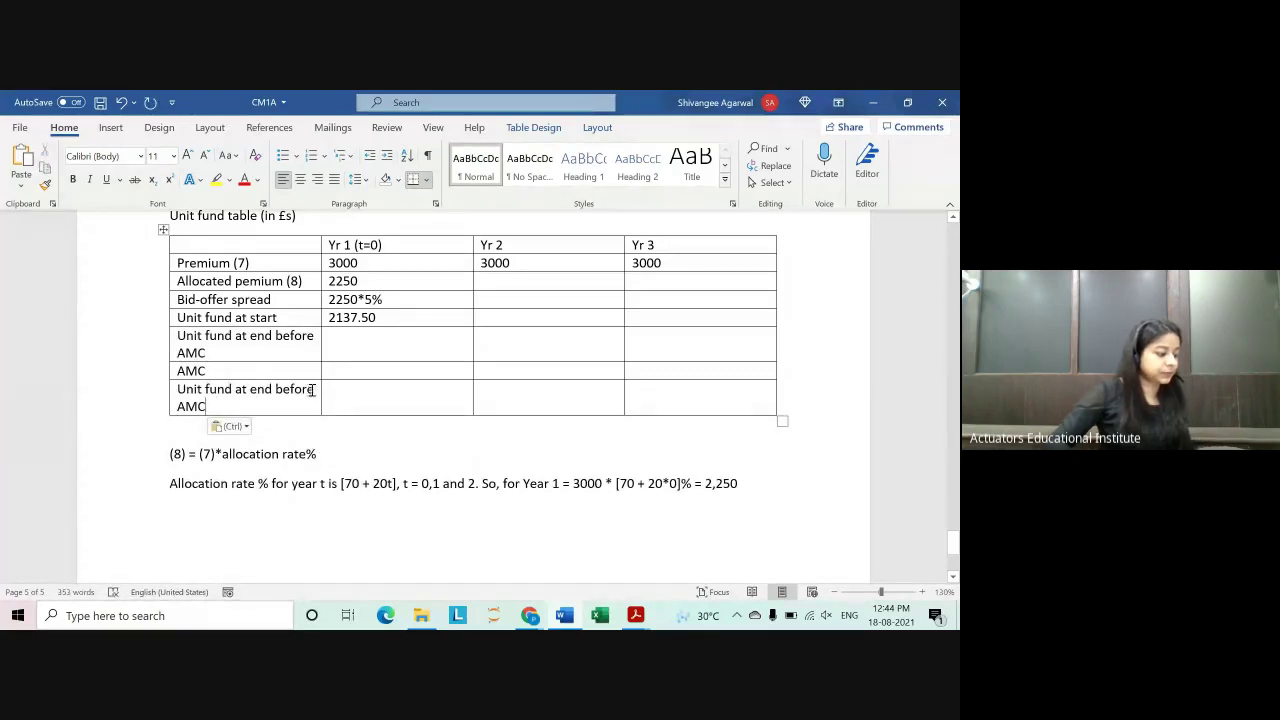
{"action": "left_click_drag", "start_coordinate": [314, 389], "coordinate": [276, 389]}
{"action": "type", "text": "af"}
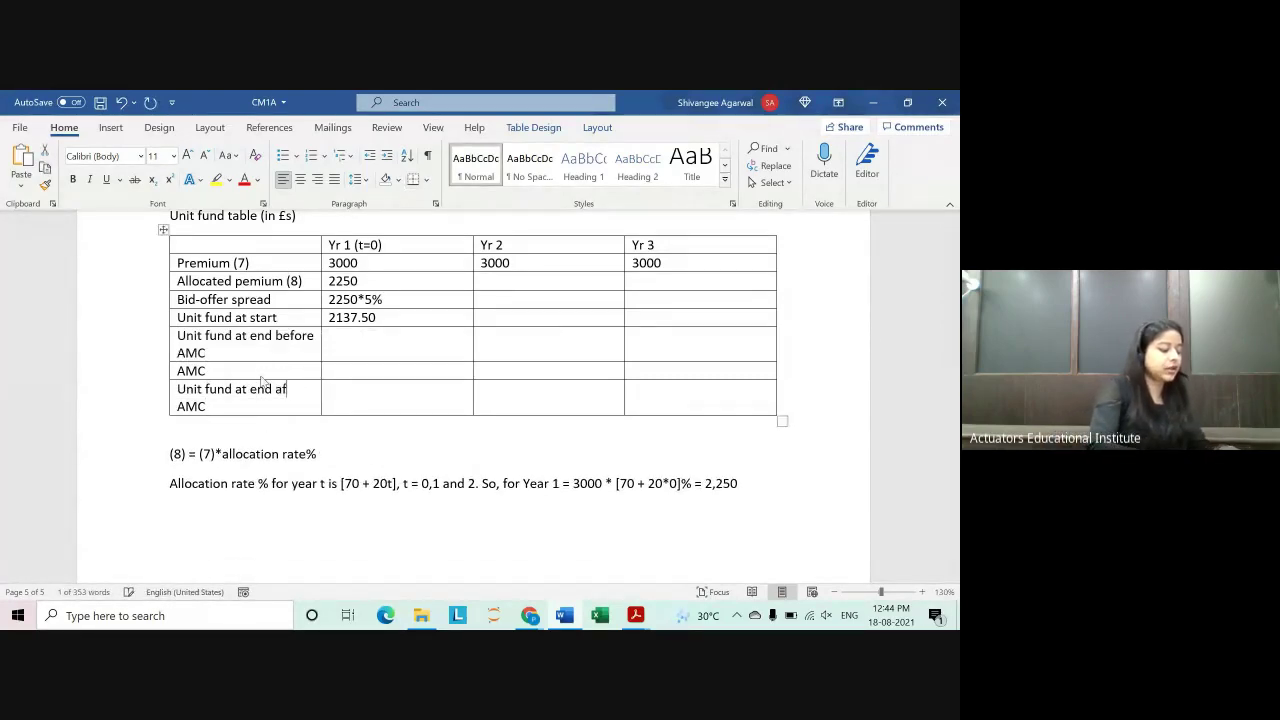
{"action": "type", "text": "ter"}
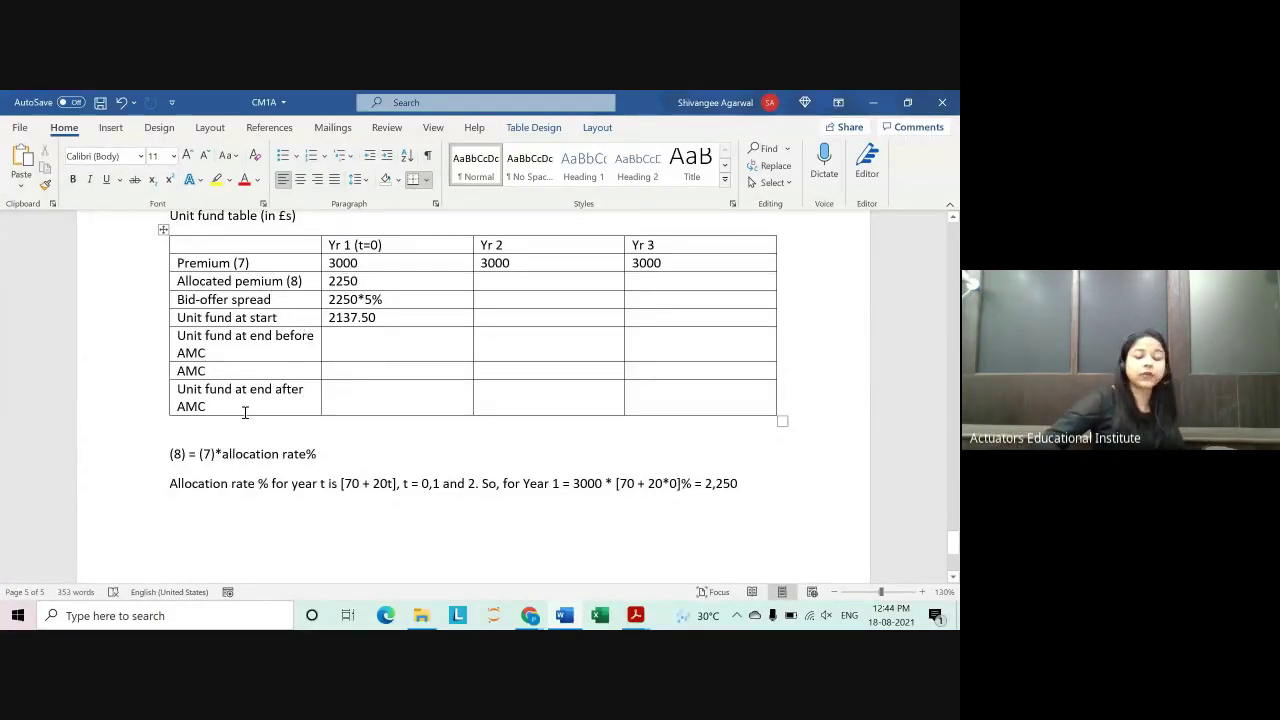
Step: Number the labels Bid-offer spread (9), Unit fund at start (10) and Unit fund at end after AMC (13)
{"action": "left_click", "coordinate": [496, 314]}
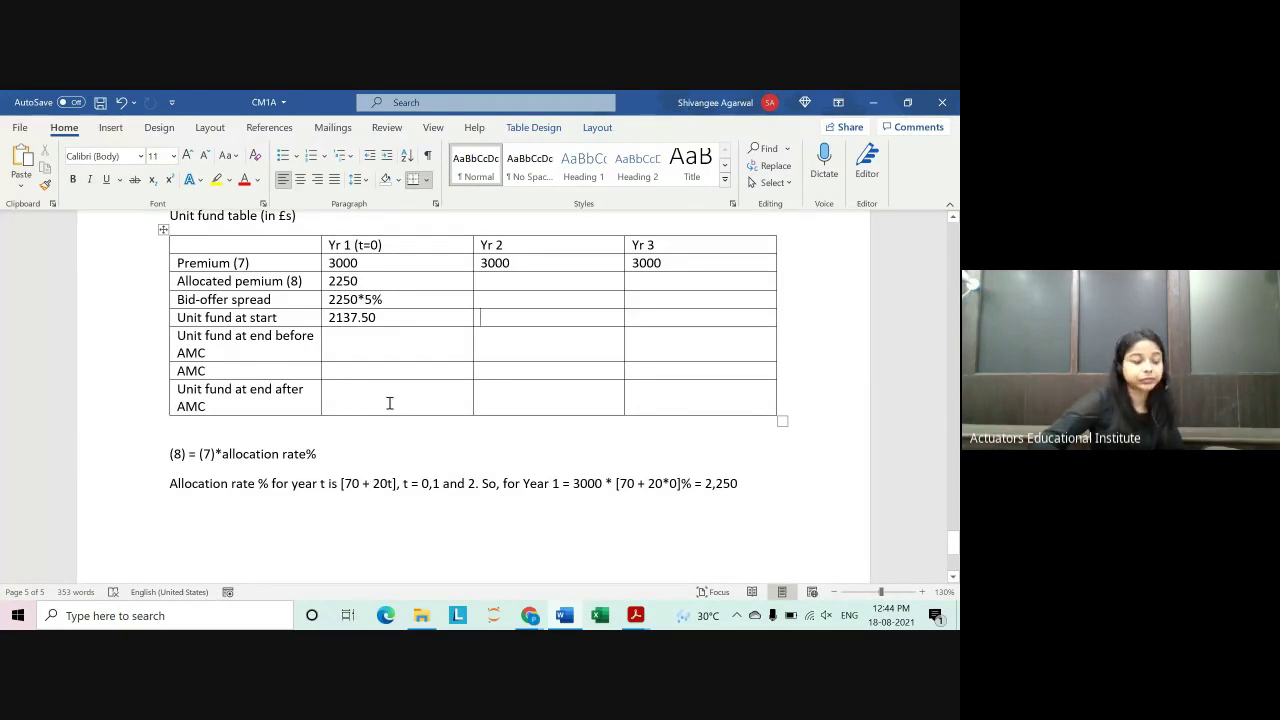
{"action": "left_click", "coordinate": [299, 299]}
{"action": "type", "text": "(9)"}
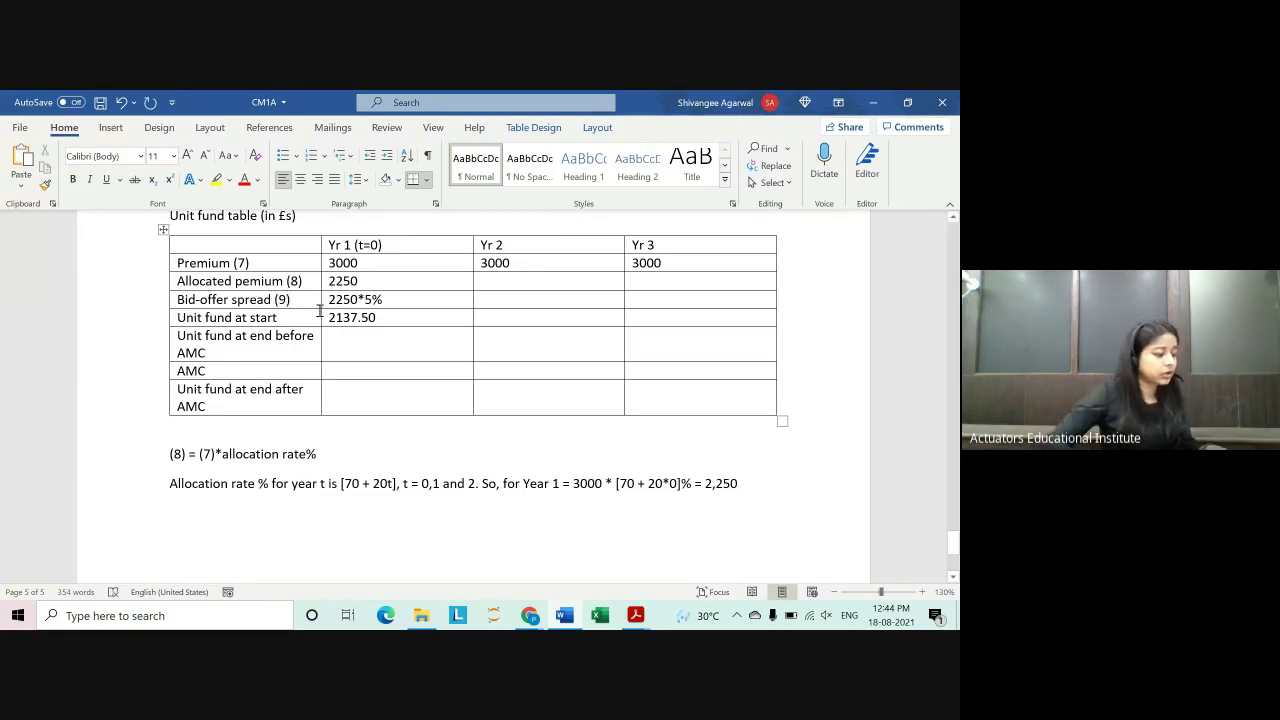
{"action": "left_click", "coordinate": [312, 321]}
{"action": "type", "text": "(10)"}
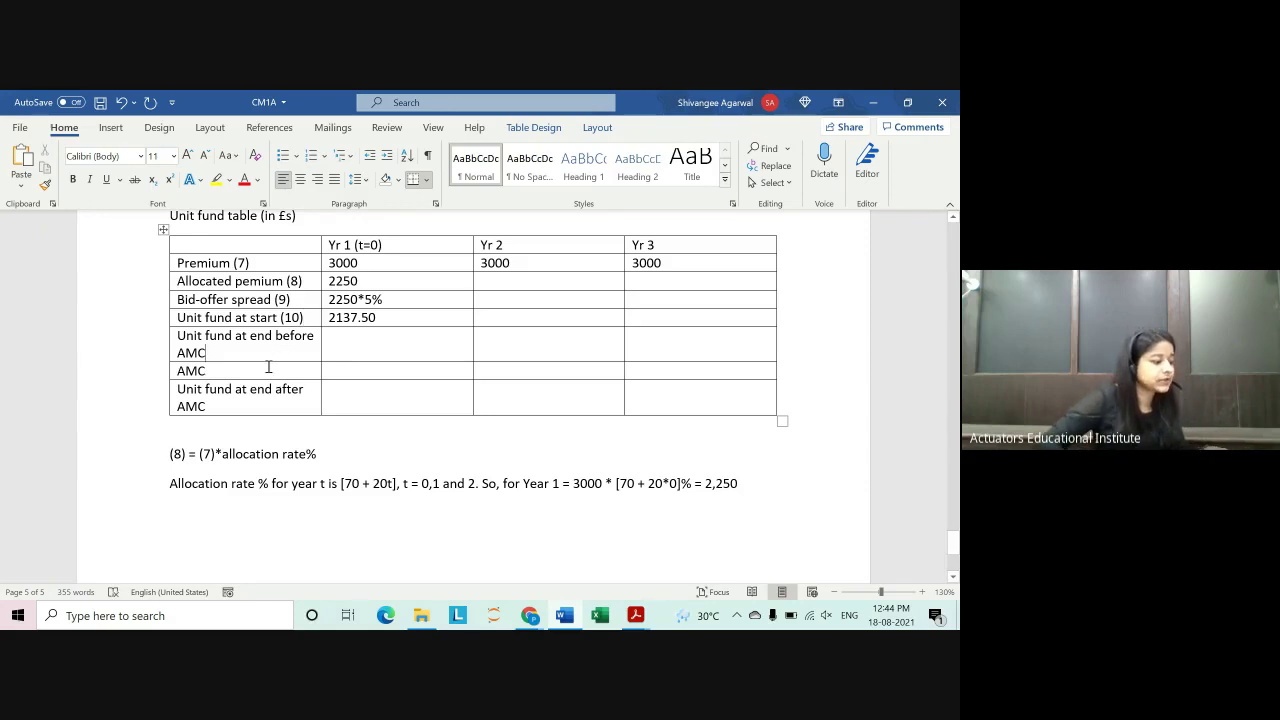
{"action": "left_click", "coordinate": [273, 409]}
{"action": "type", "text": "("}
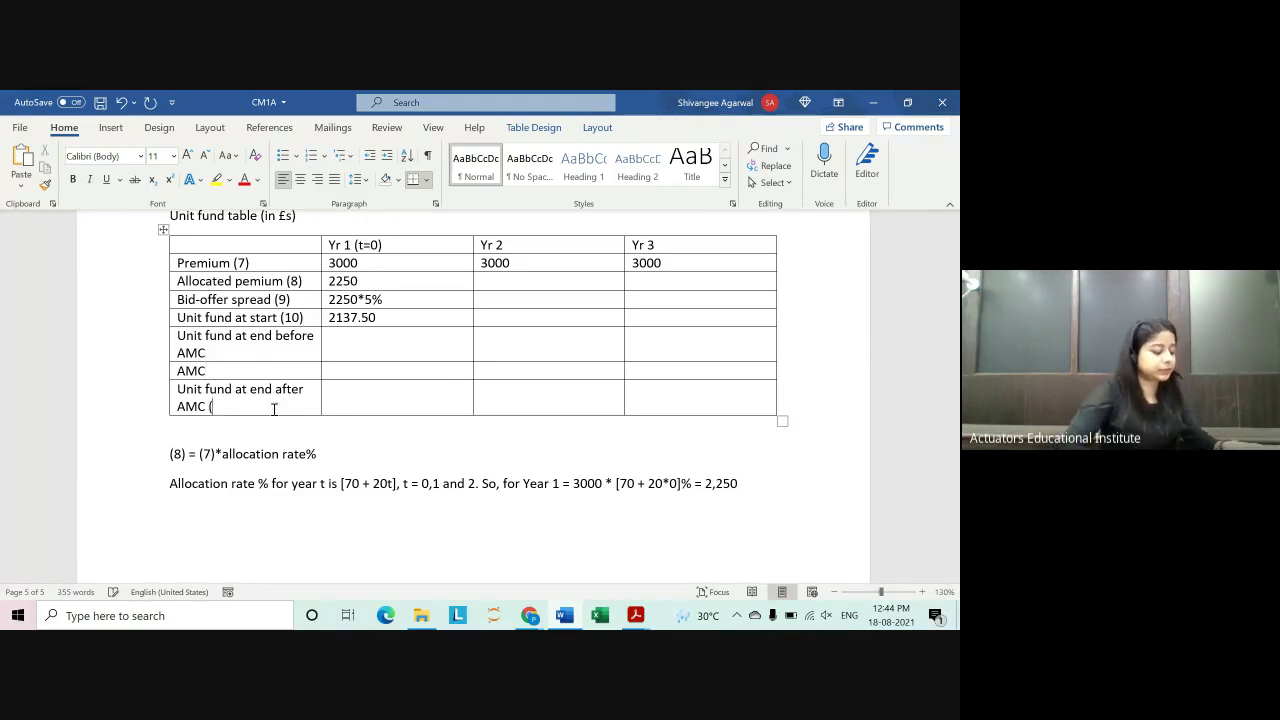
{"action": "type", "text": "13)"}
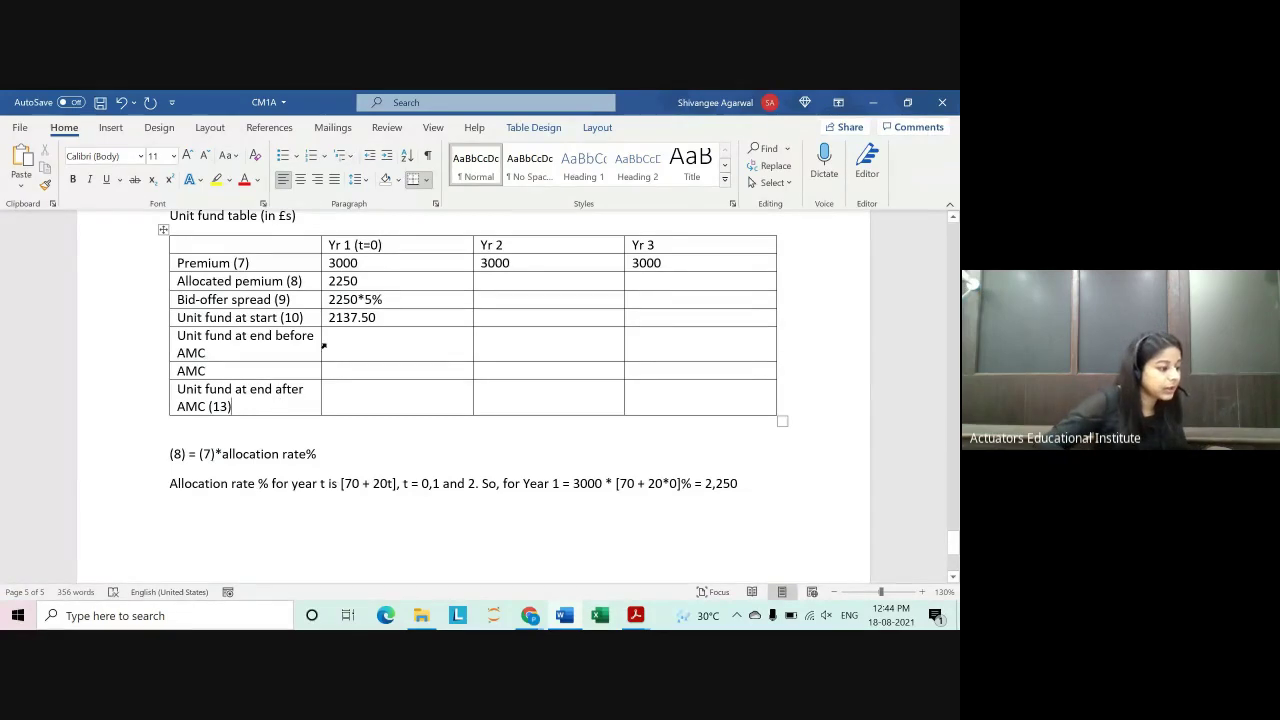
{"action": "left_click", "coordinate": [309, 535]}
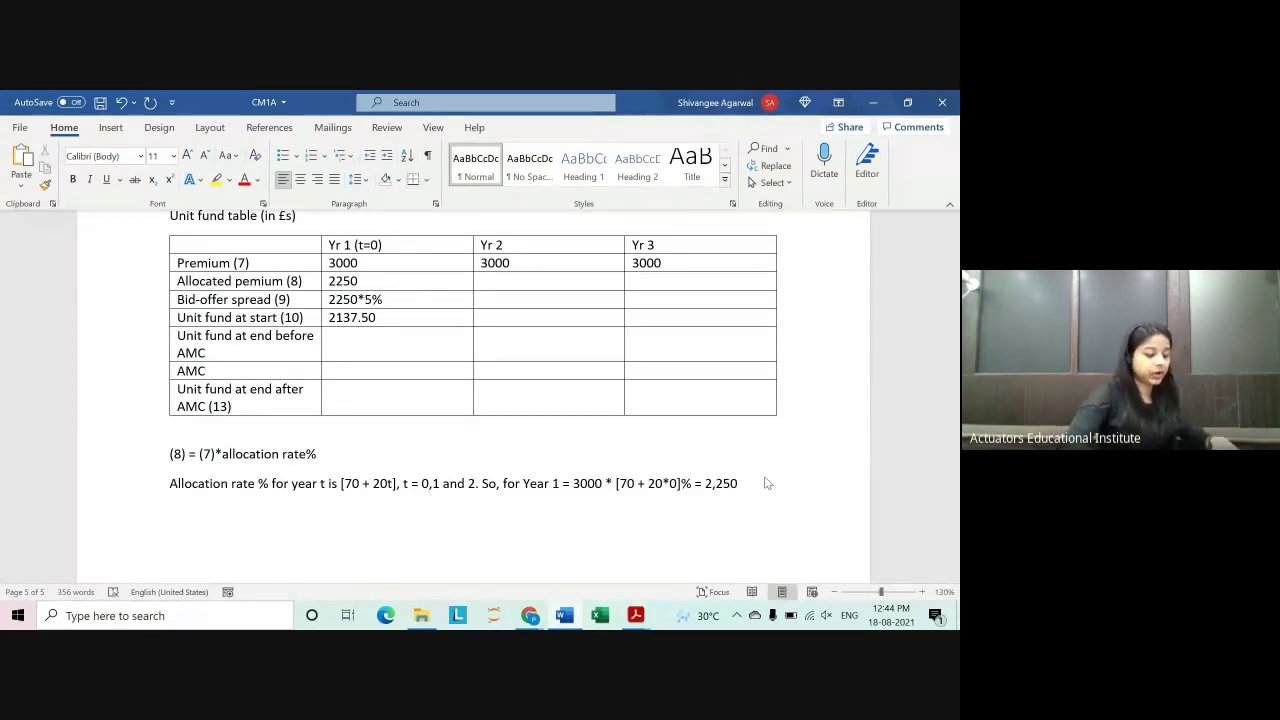
Step: Start a '(10) =' note below the notes and complete the Yr 1 bid-offer spread as 2250*5% = 112.50
{"action": "type", "text": "(10) "}
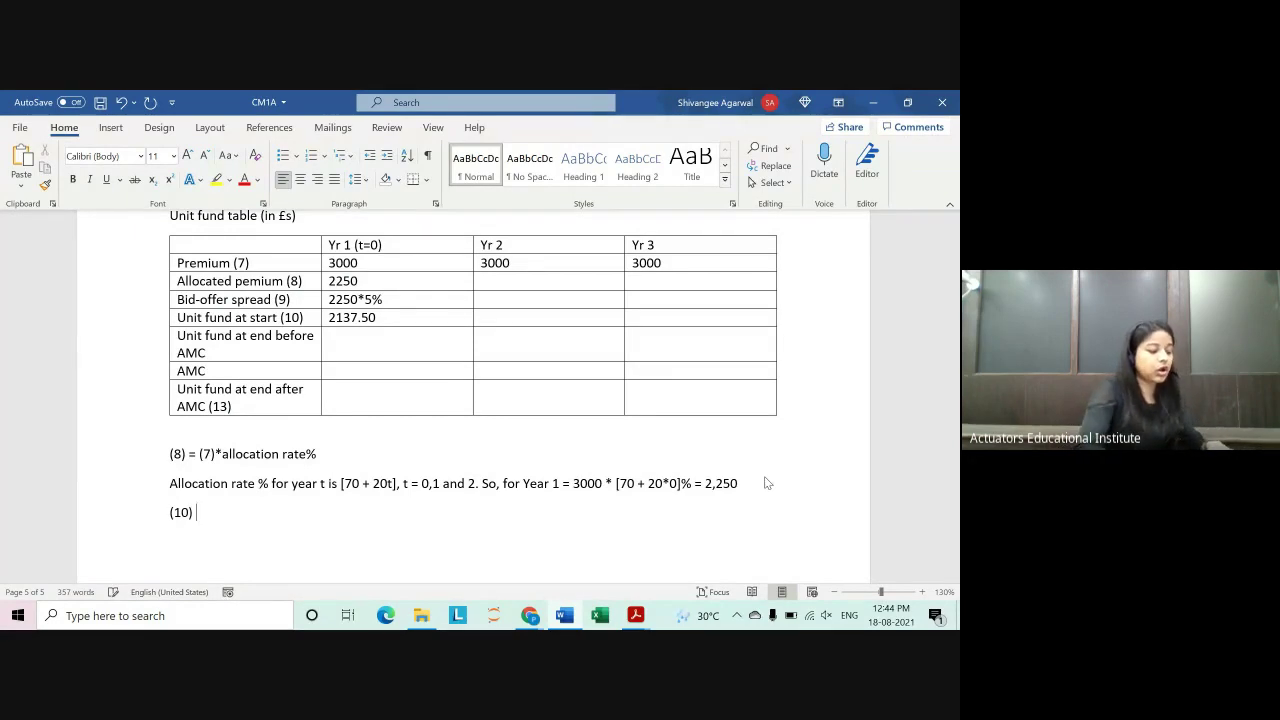
{"action": "type", "text": "="}
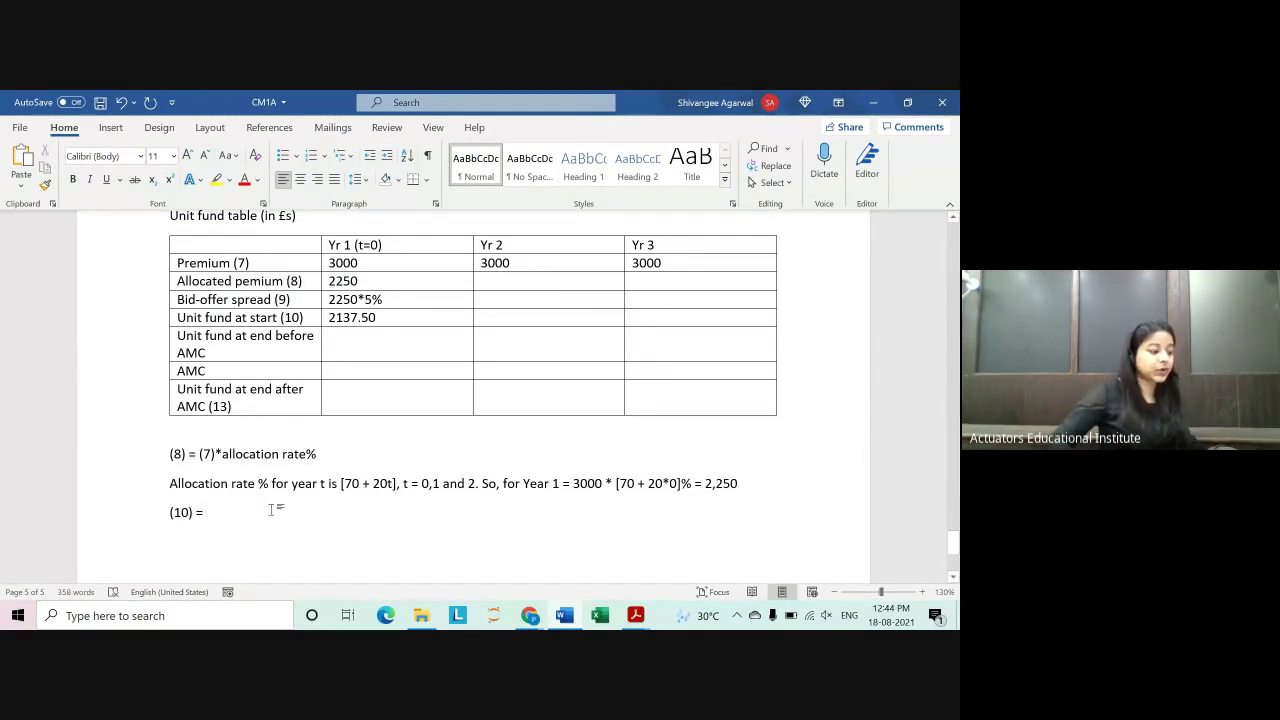
{"action": "triple_click", "coordinate": [338, 318]}
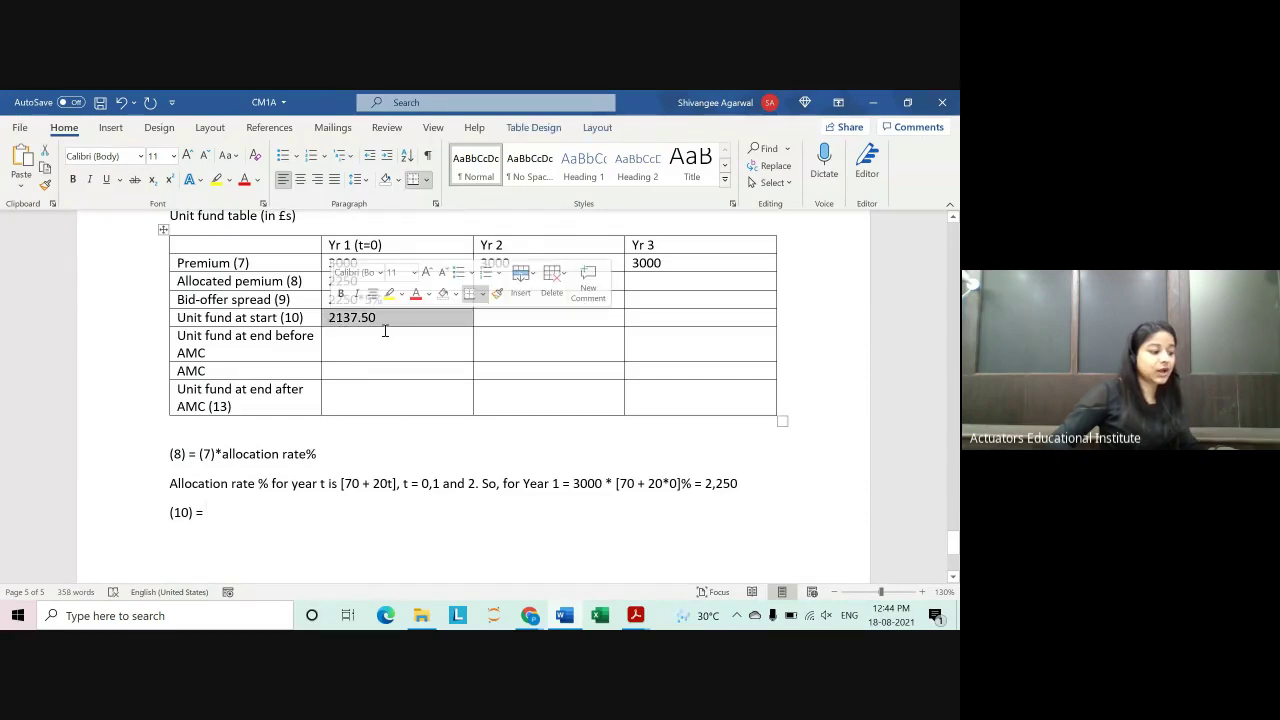
{"action": "key", "text": "Down"}
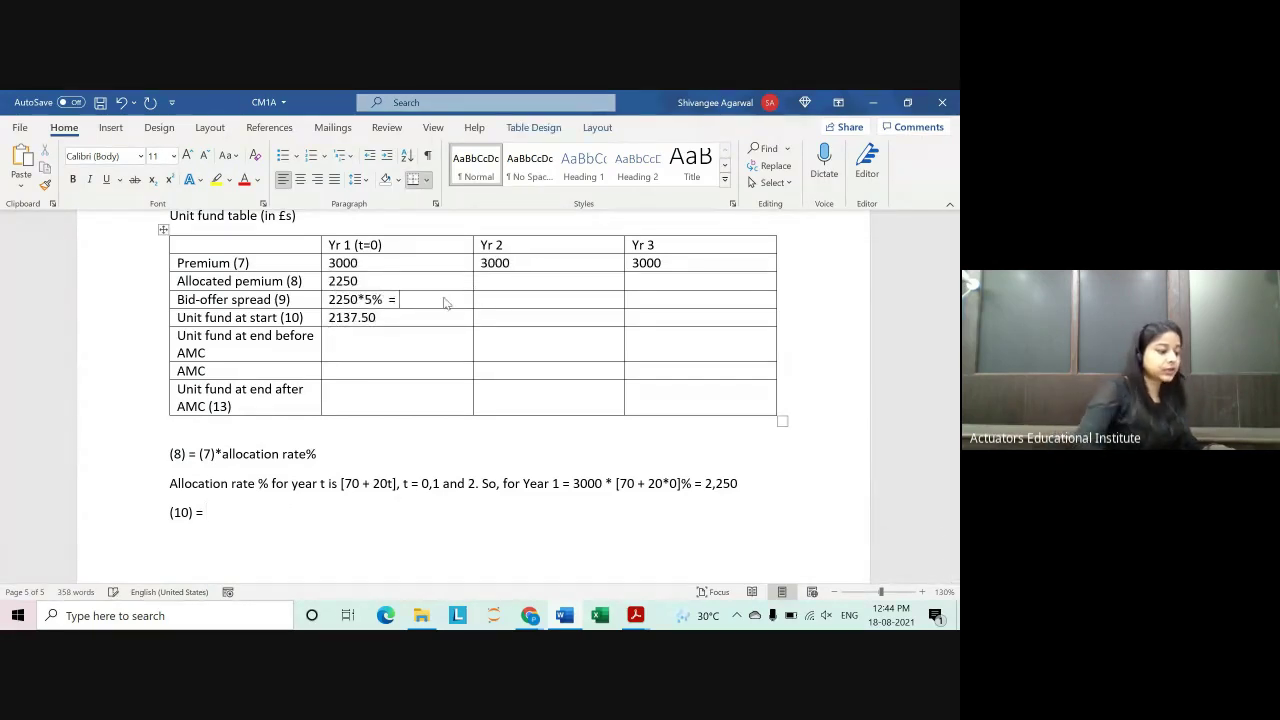
{"action": "type", "text": "11"}
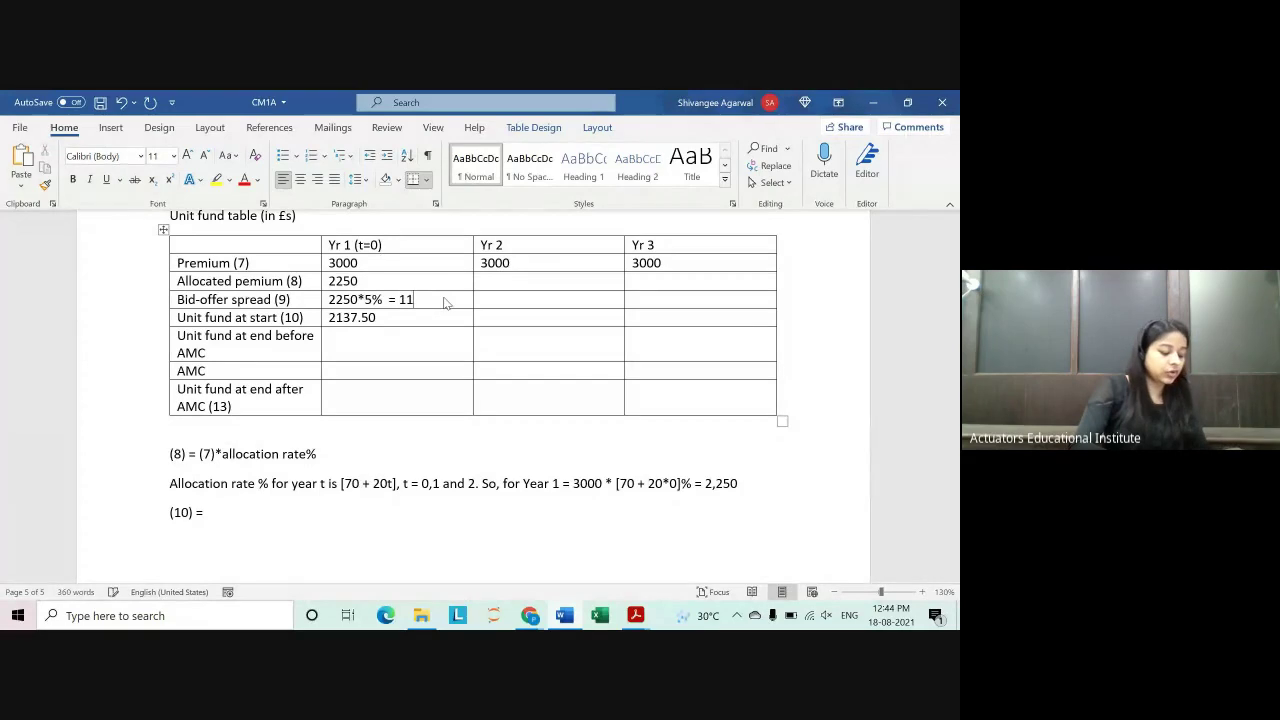
{"action": "type", "text": "2.50"}
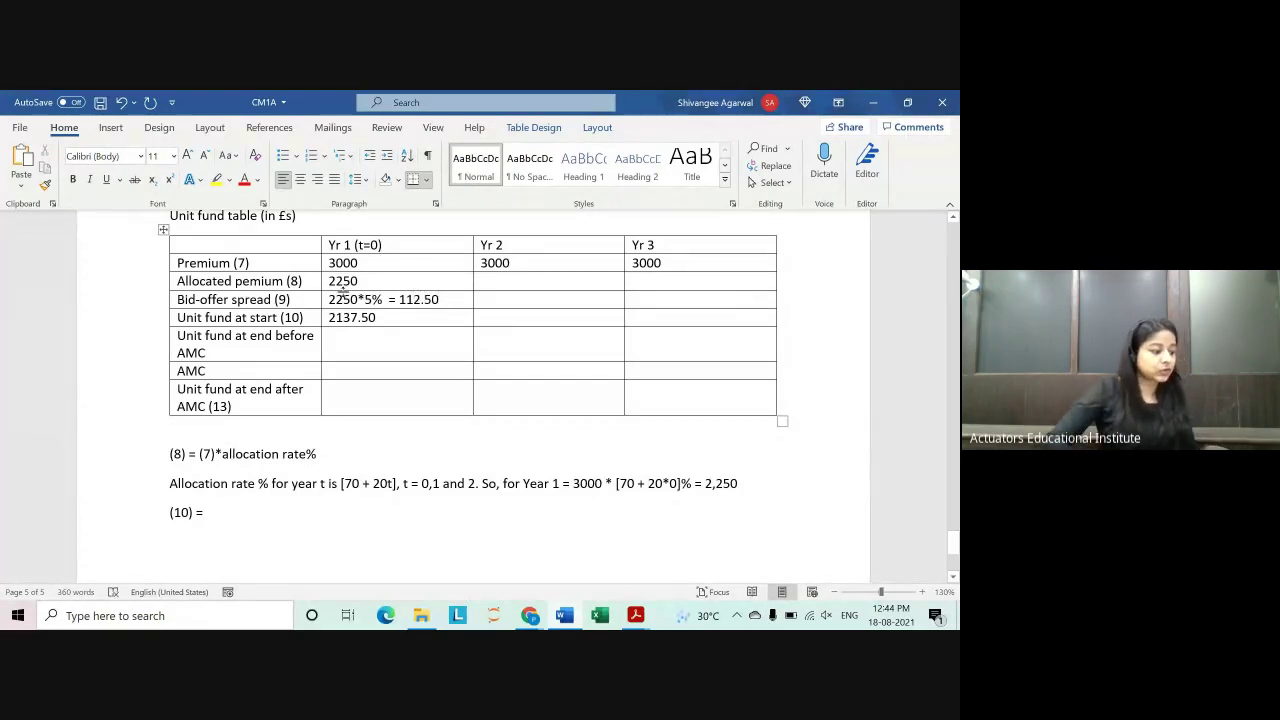
{"action": "left_click_drag", "start_coordinate": [330, 283], "coordinate": [358, 282]}
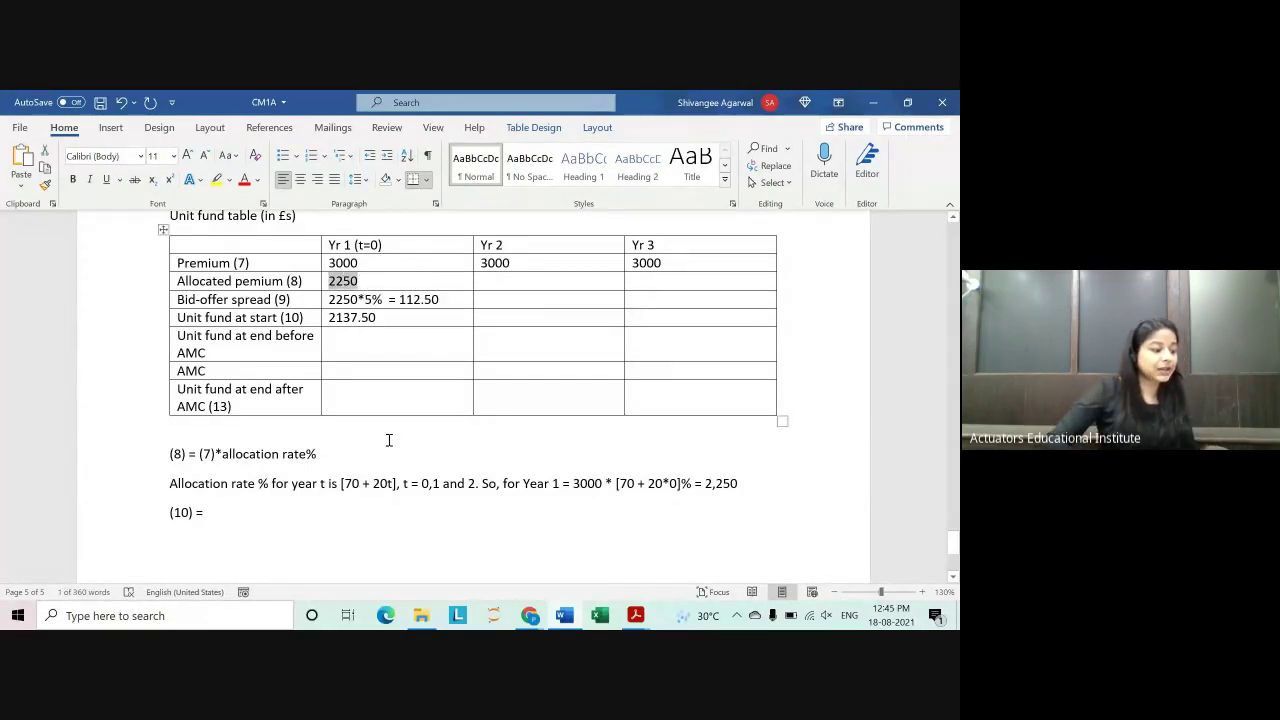
Step: Complete the note as (10) = (8) – (9) and begin a '(11)t = (' line beneath it
{"action": "left_click", "coordinate": [307, 519]}
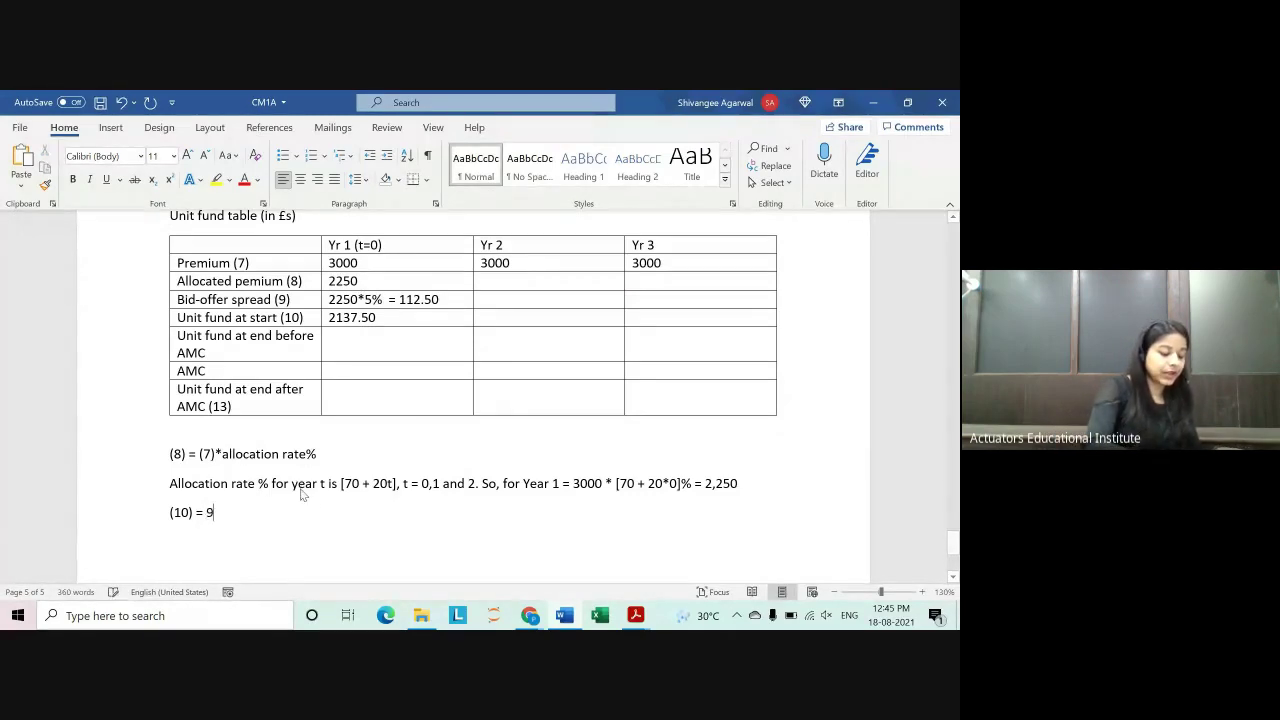
{"action": "type", "text": "(8("}
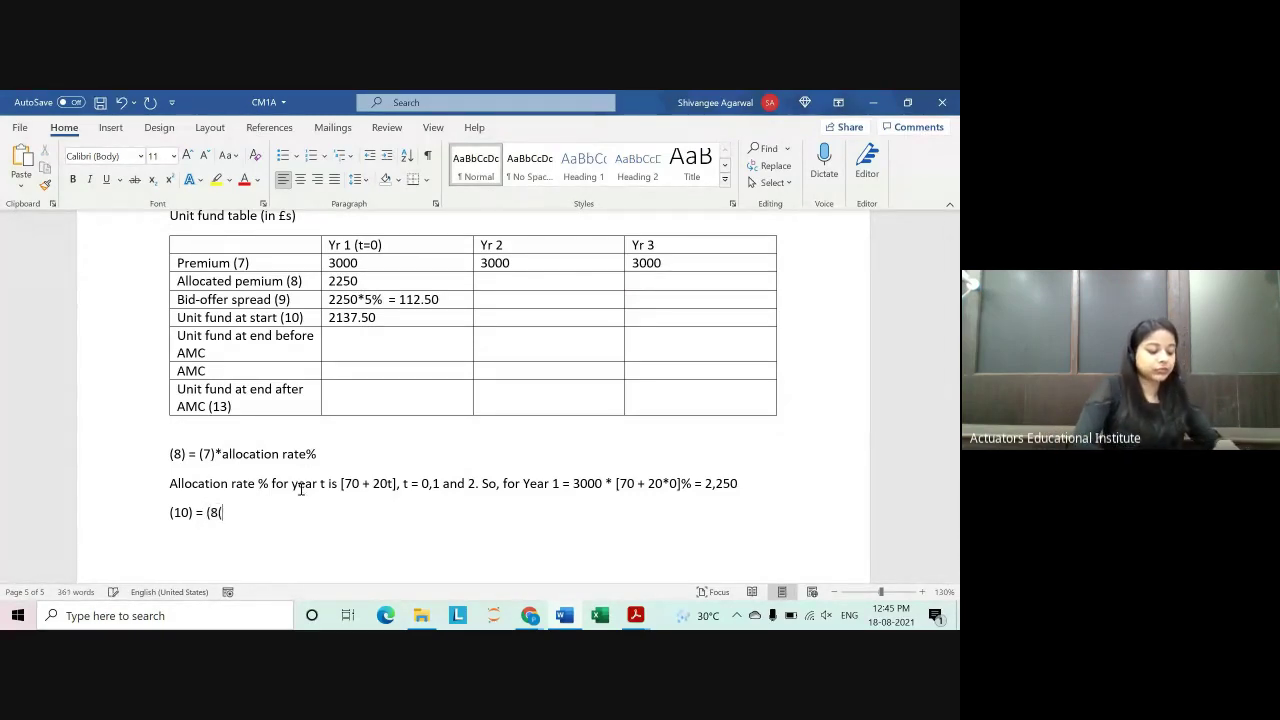
{"action": "type", "text": ") - ("}
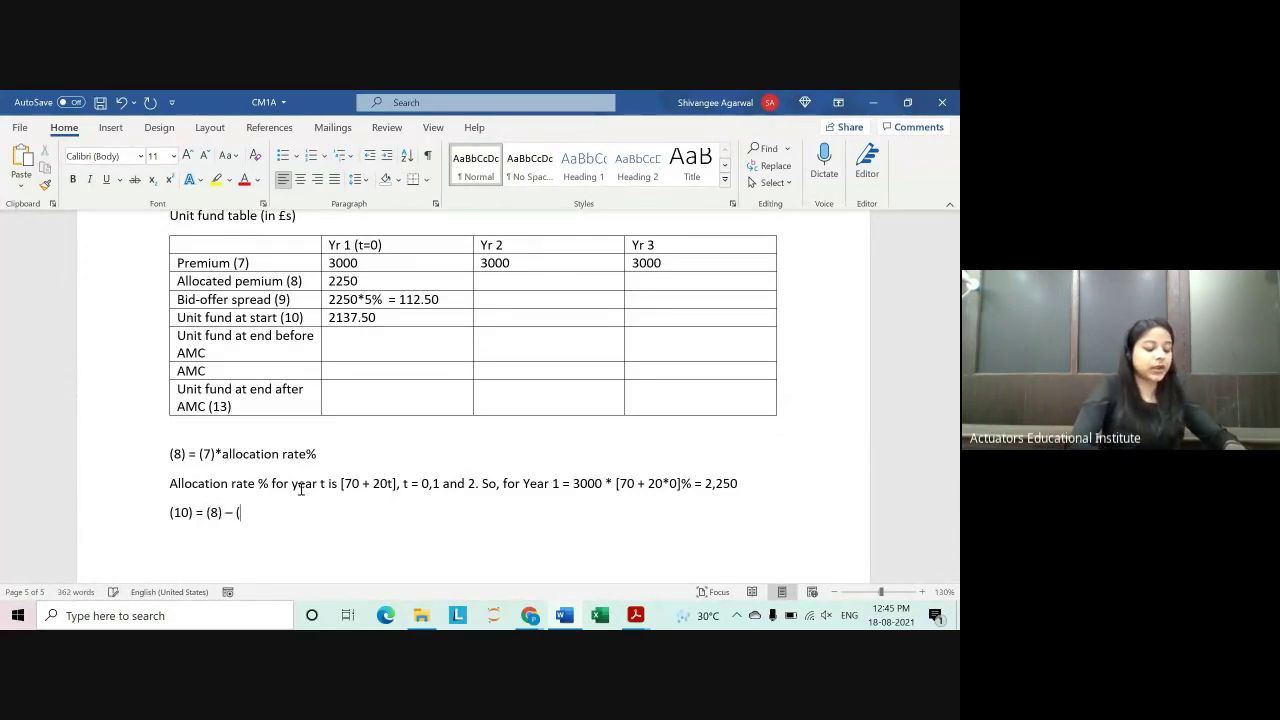
{"action": "type", "text": "9)"}
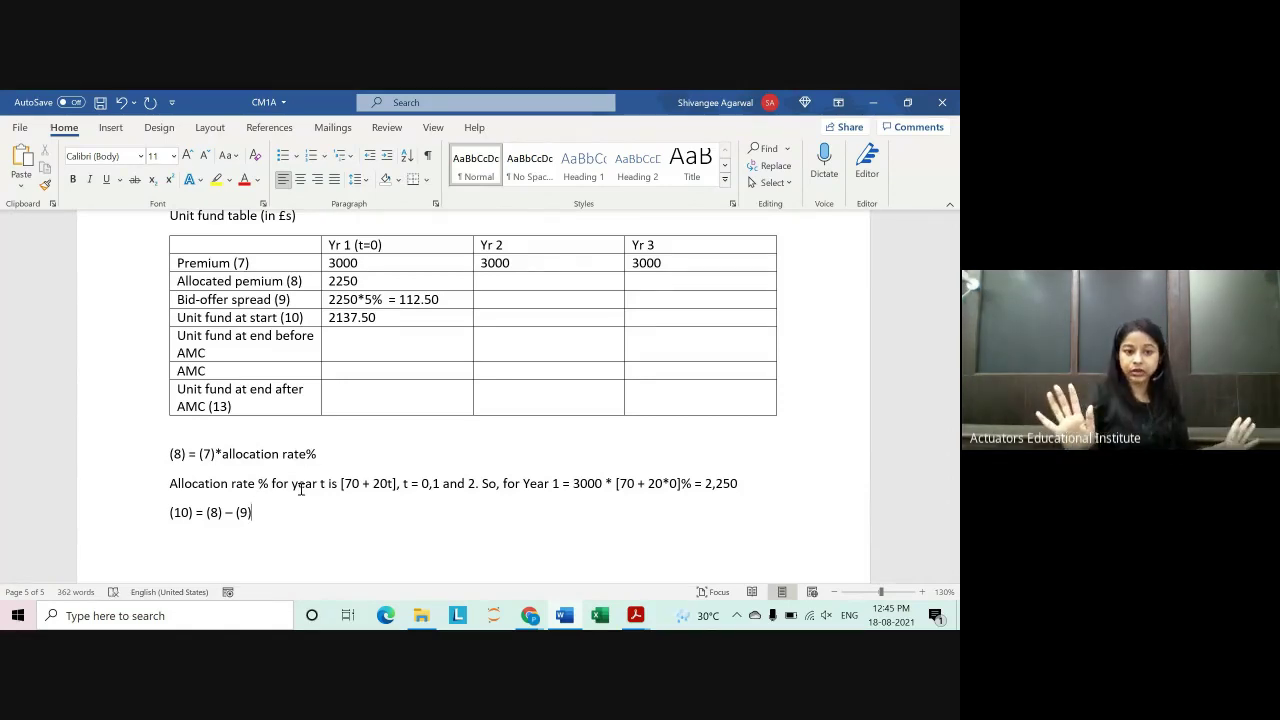
{"action": "key", "text": "Return"}
{"action": "type", "text": "("}
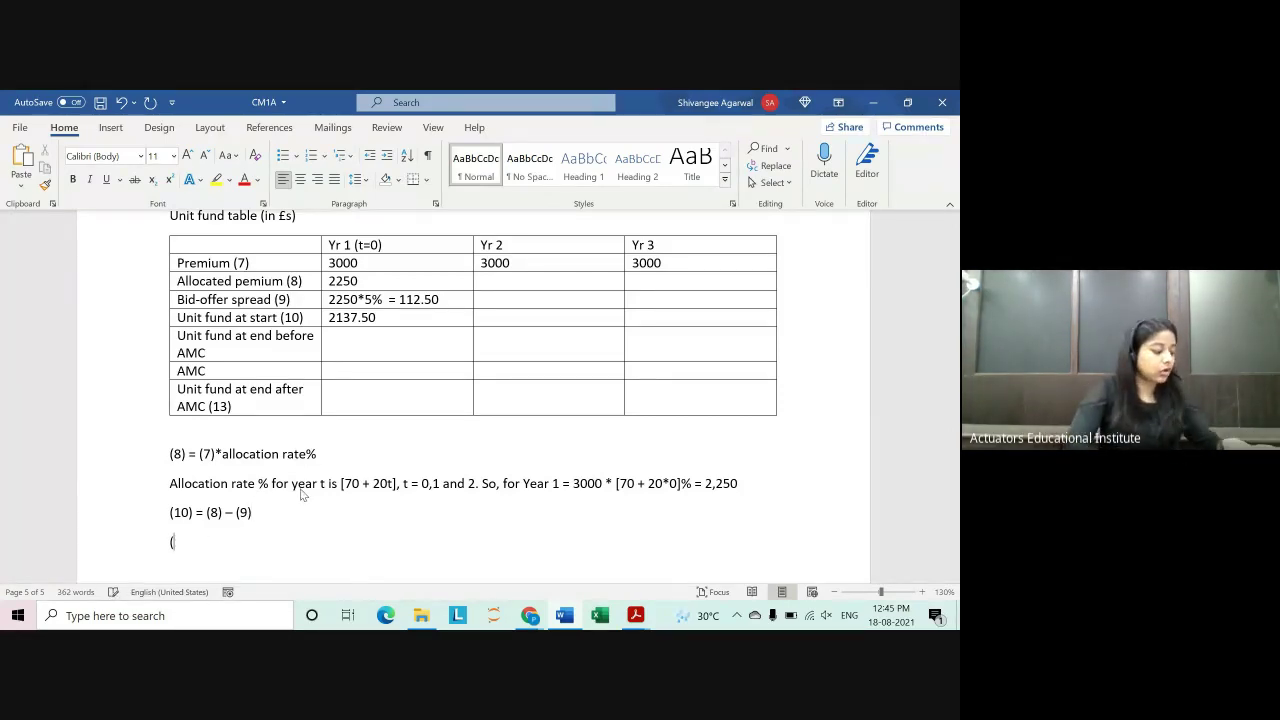
{"action": "type", "text": "11)"}
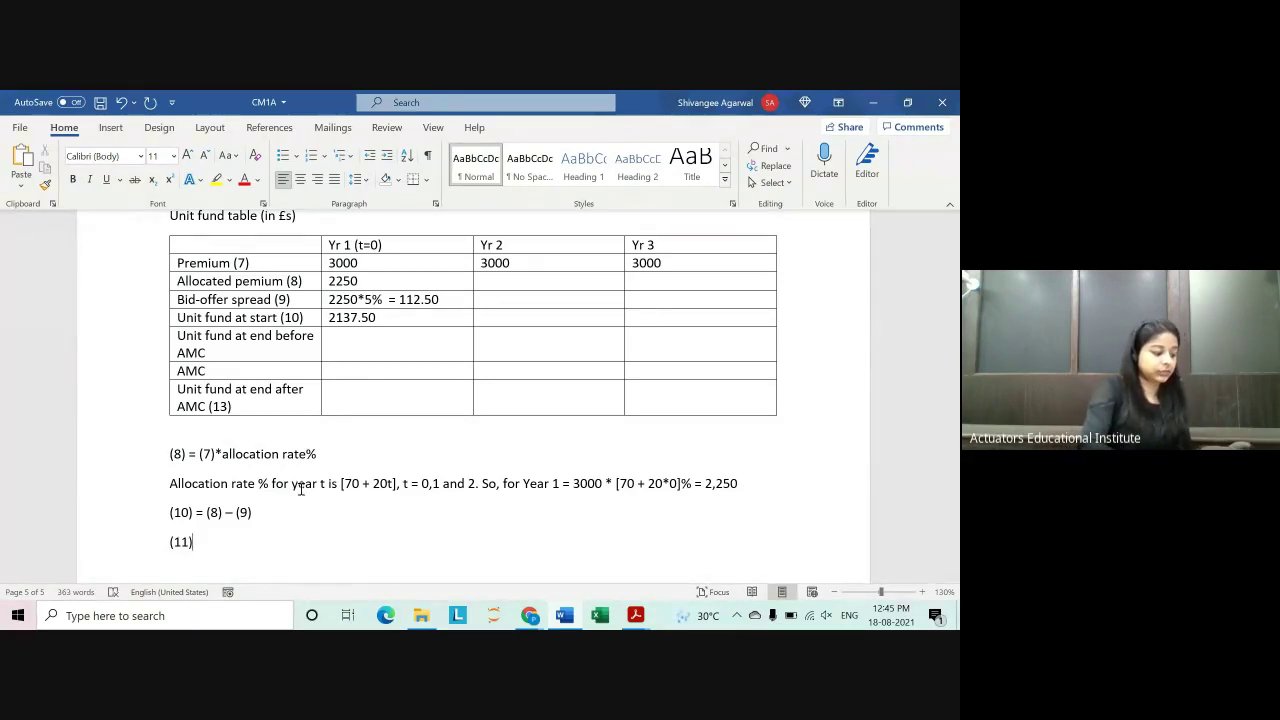
{"action": "key", "text": "ctrl+equal"}
{"action": "type", "text": "t"}
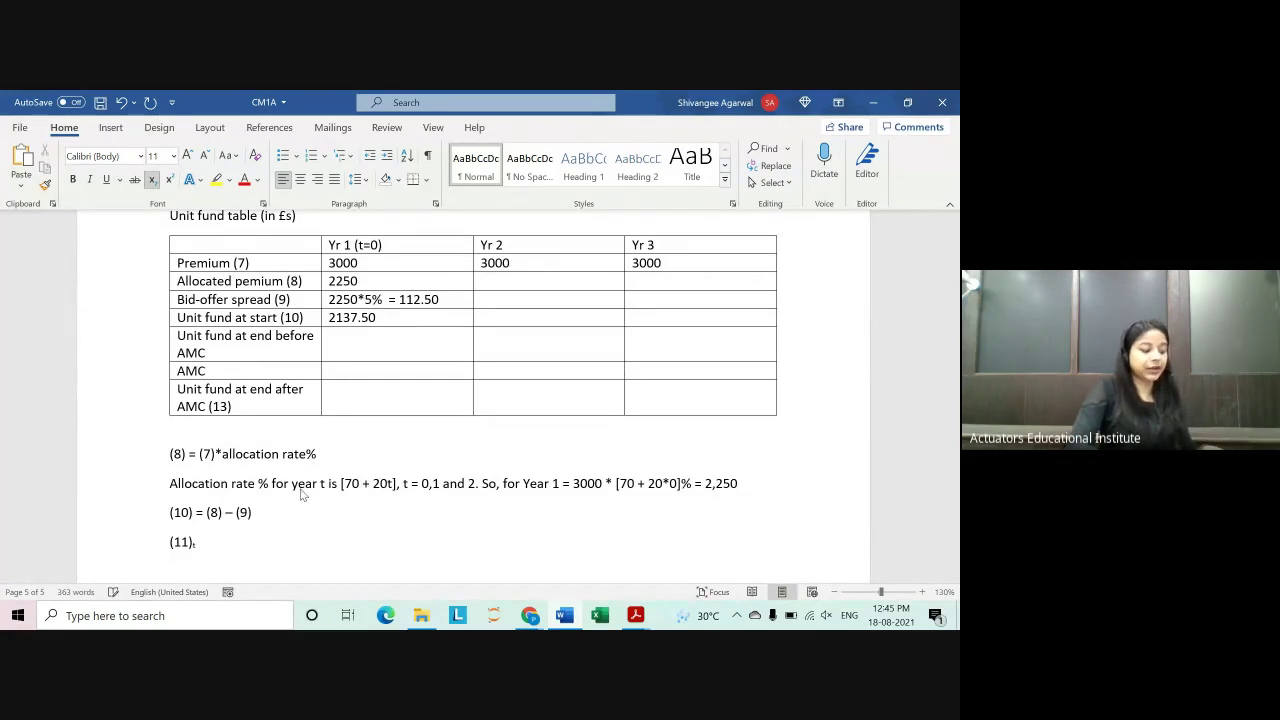
{"action": "scroll", "coordinate": [240, 510], "scroll_direction": "down", "scroll_amount": 1}
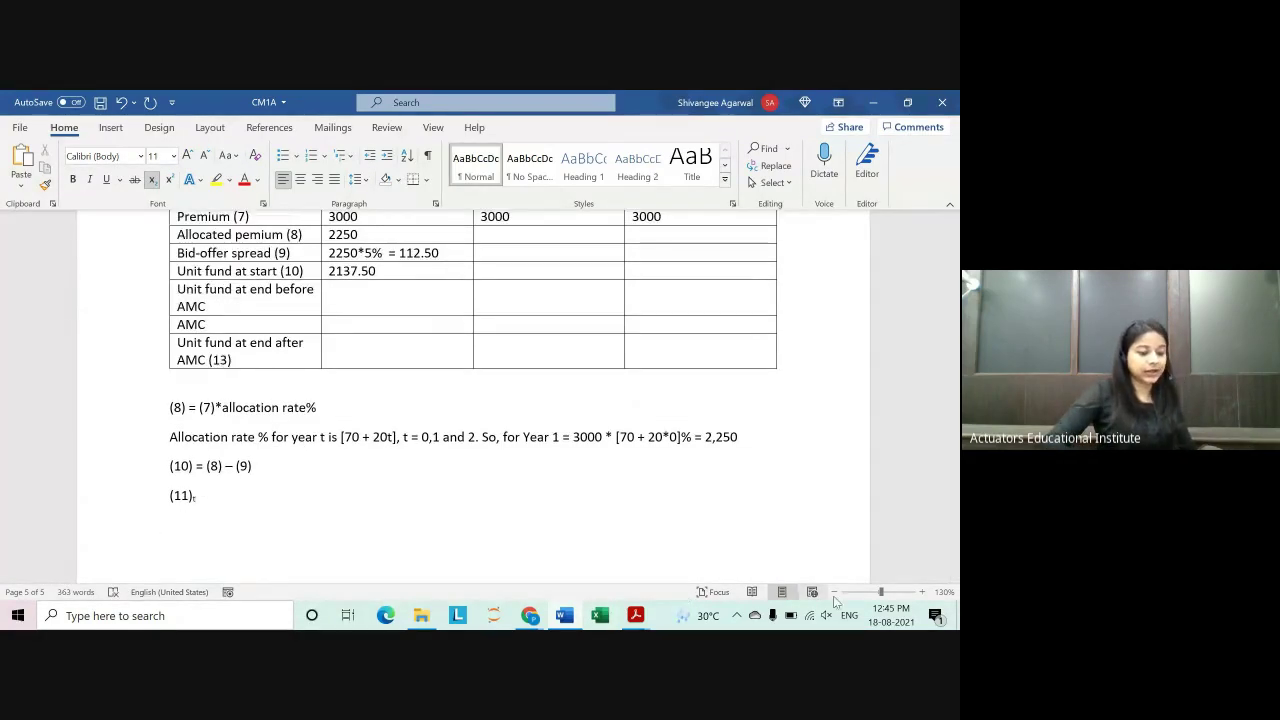
{"action": "left_click", "coordinate": [921, 592]}
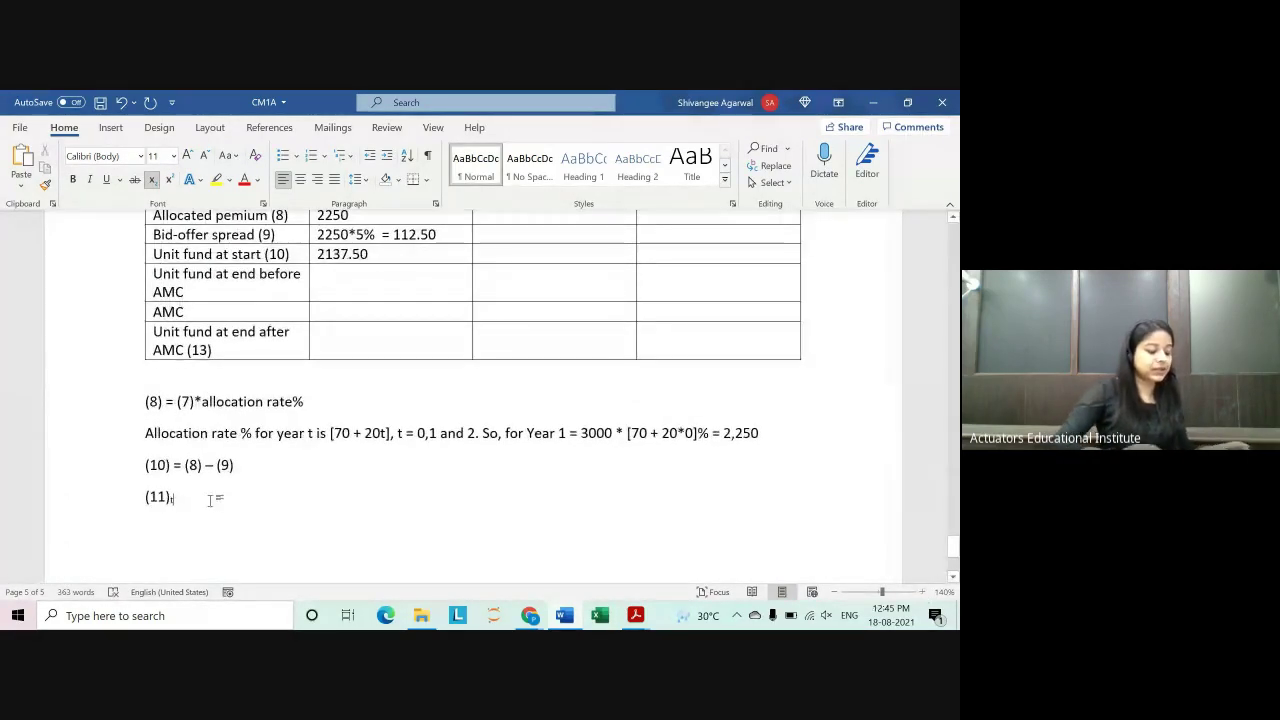
{"action": "key", "text": "ctrl+equal"}
{"action": "type", "text": "="}
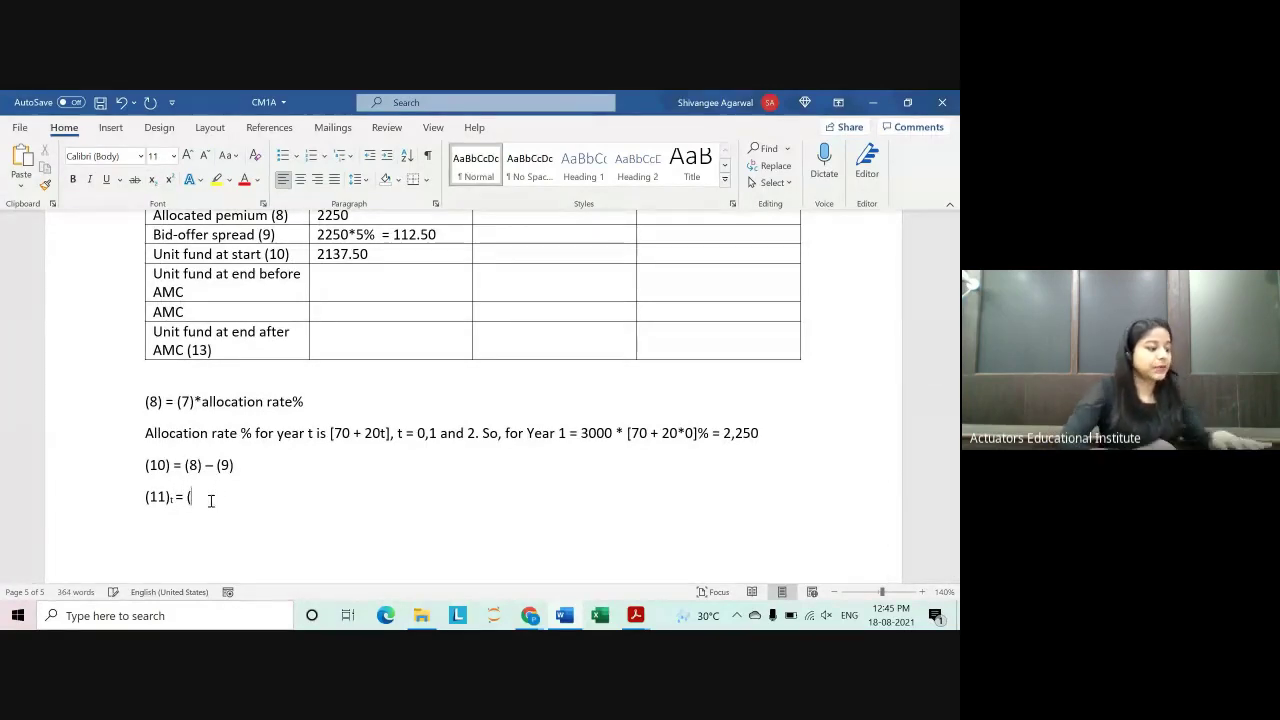
{"action": "type", "text": "("}
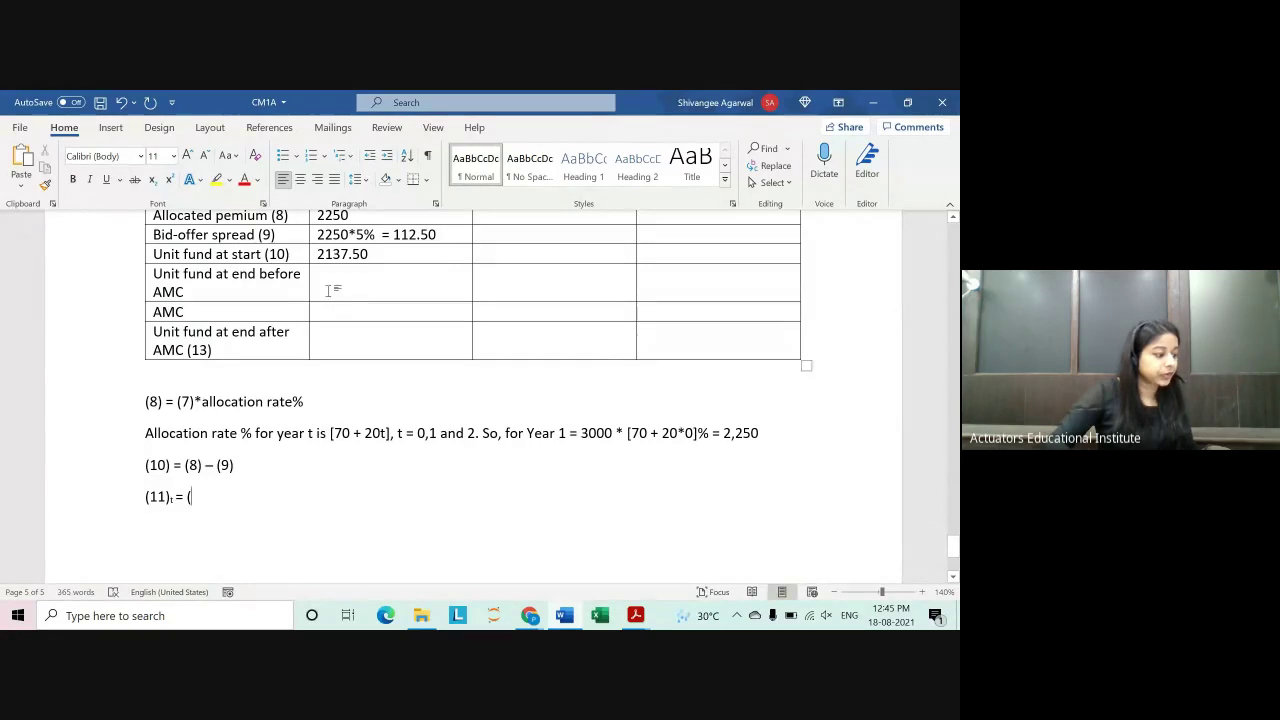
{"action": "left_click", "coordinate": [168, 465]}
{"action": "left_click_drag", "start_coordinate": [200, 497], "coordinate": [157, 497]}
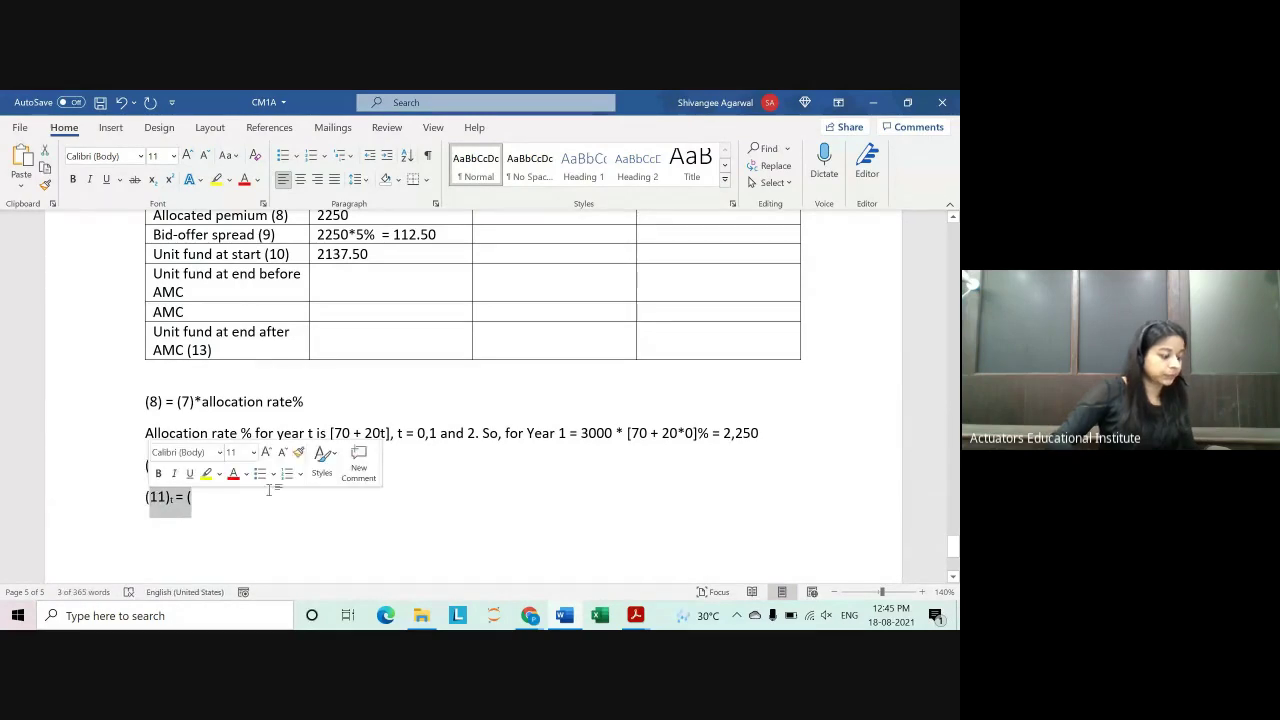
Step: Remove the unfinished (11) line and add subscript t to (10), (8) and (9) with an opening bracket
{"action": "key", "text": "BackSpace"}
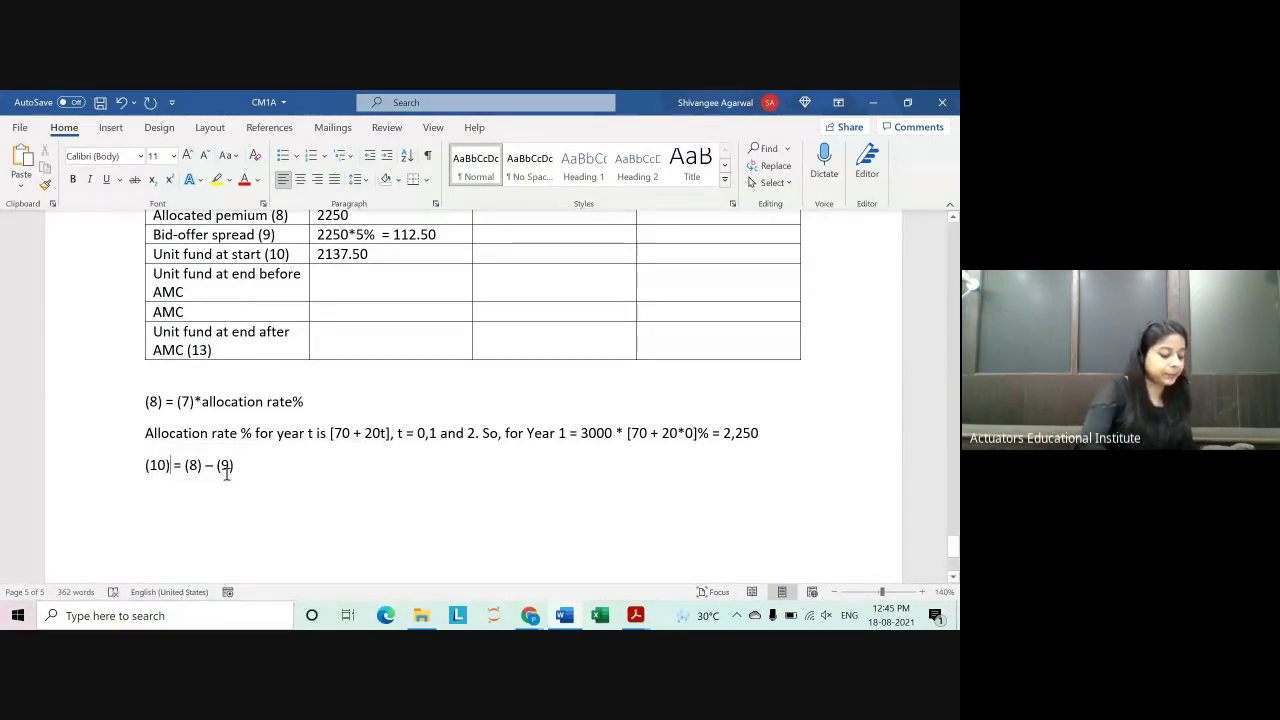
{"action": "key", "text": "ctrl+equal"}
{"action": "type", "text": "t"}
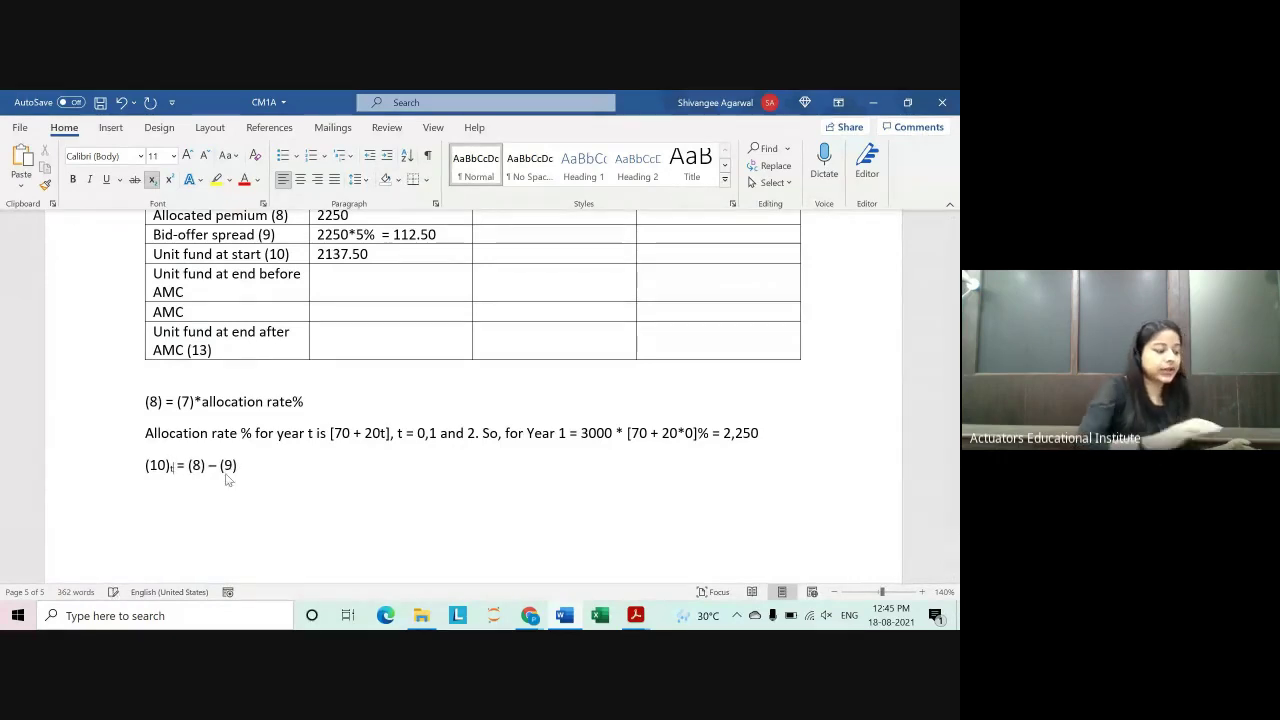
{"action": "left_click", "coordinate": [204, 465]}
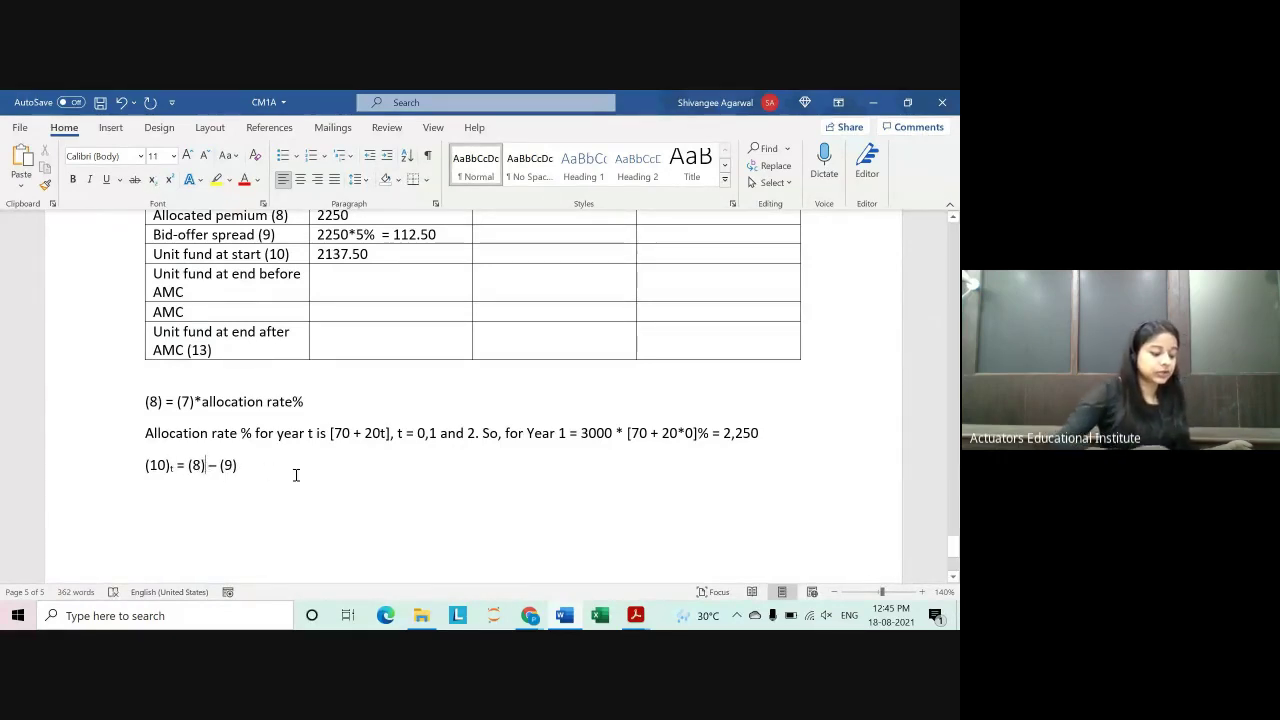
{"action": "key", "text": "ctrl+shift+plus"}
{"action": "type", "text": "t"}
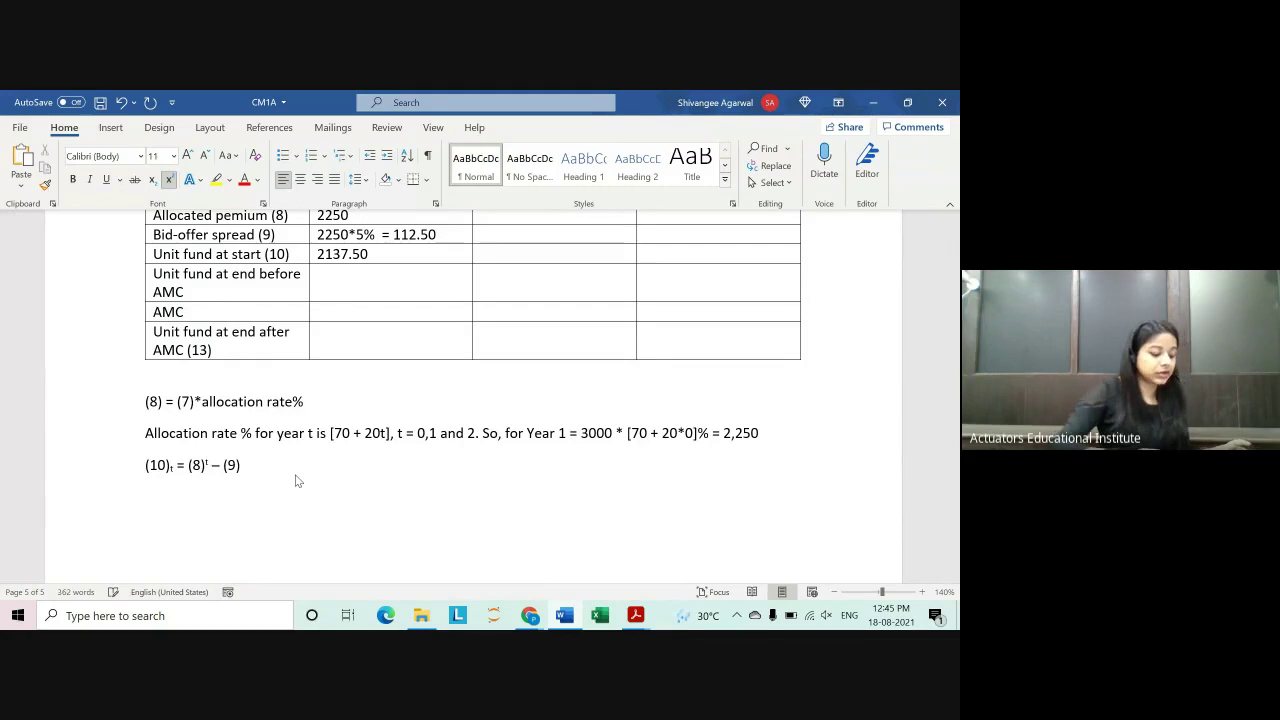
{"action": "key", "text": "BackSpace"}
{"action": "key", "text": "ctrl+equal"}
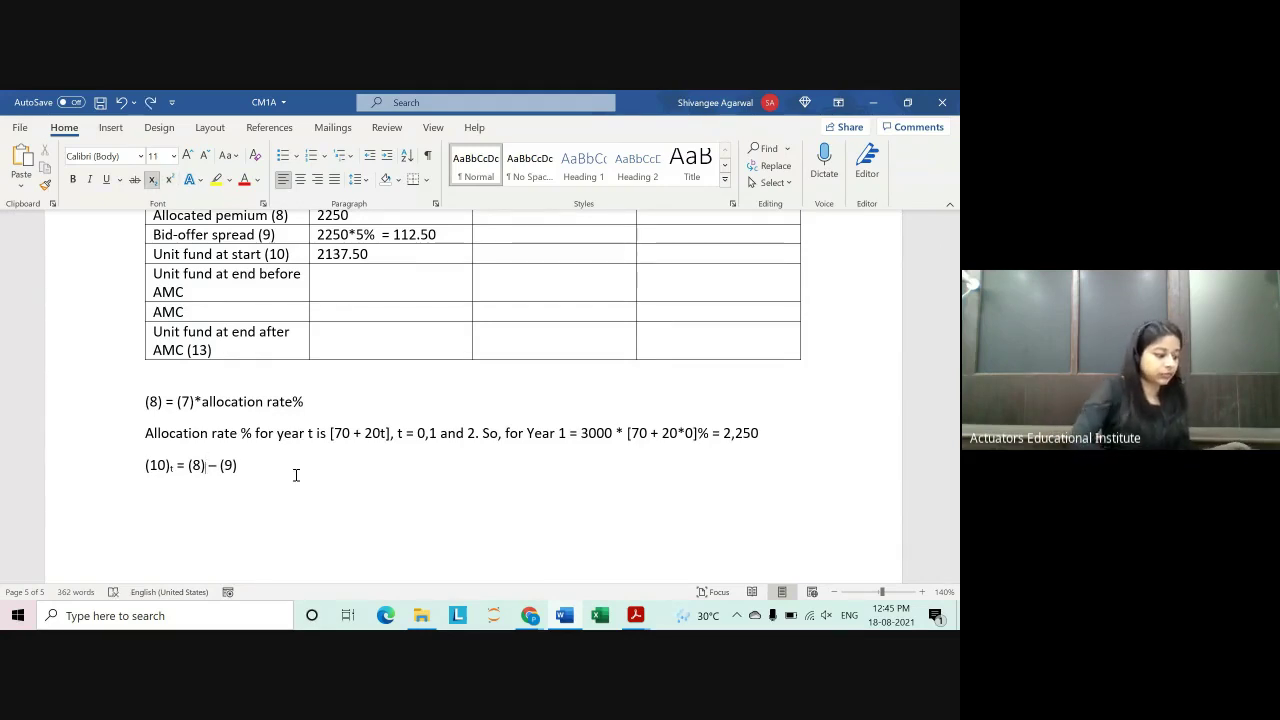
{"action": "type", "text": "t"}
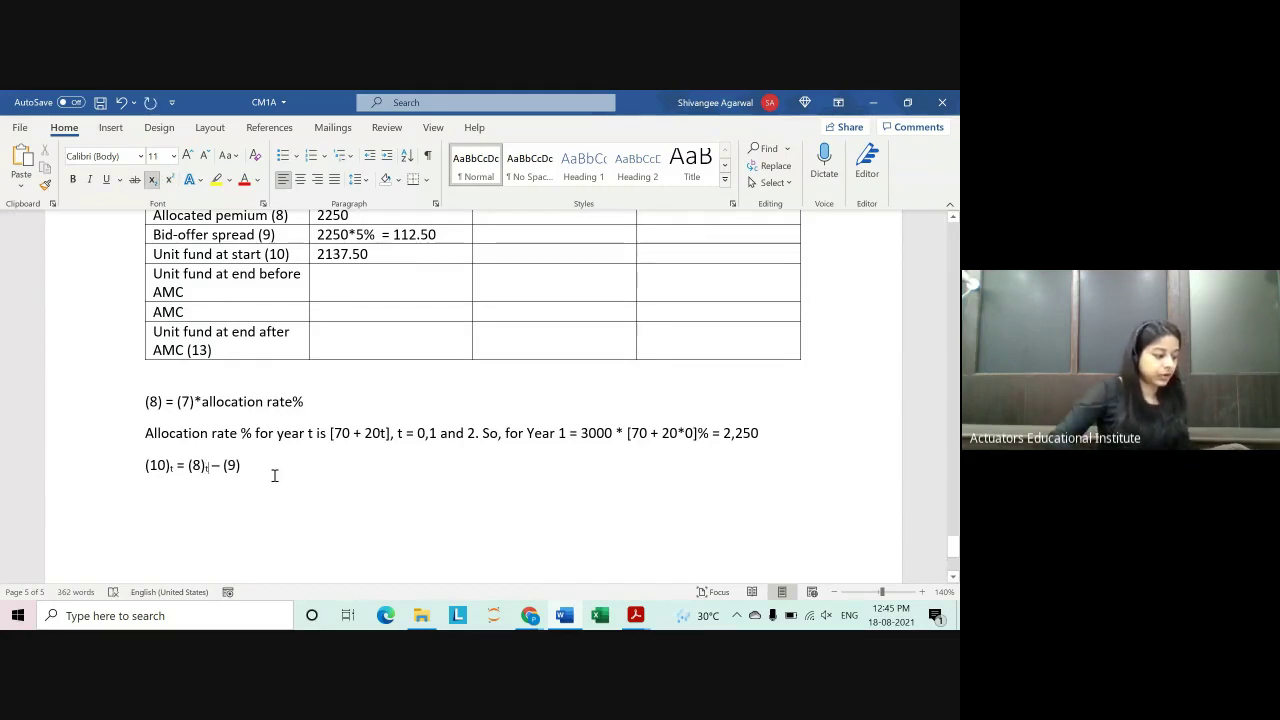
{"action": "key", "text": "ctrl+equal"}
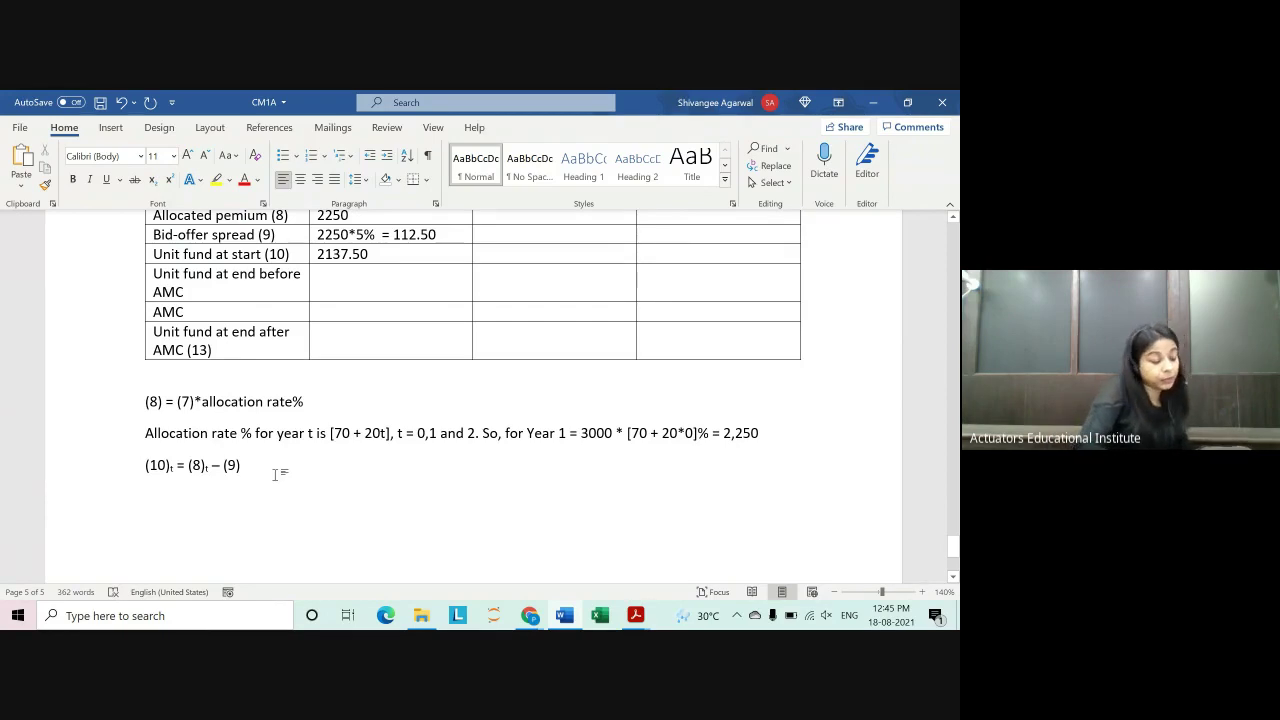
{"action": "key", "text": "ctrl+equal"}
{"action": "type", "text": "t = "}
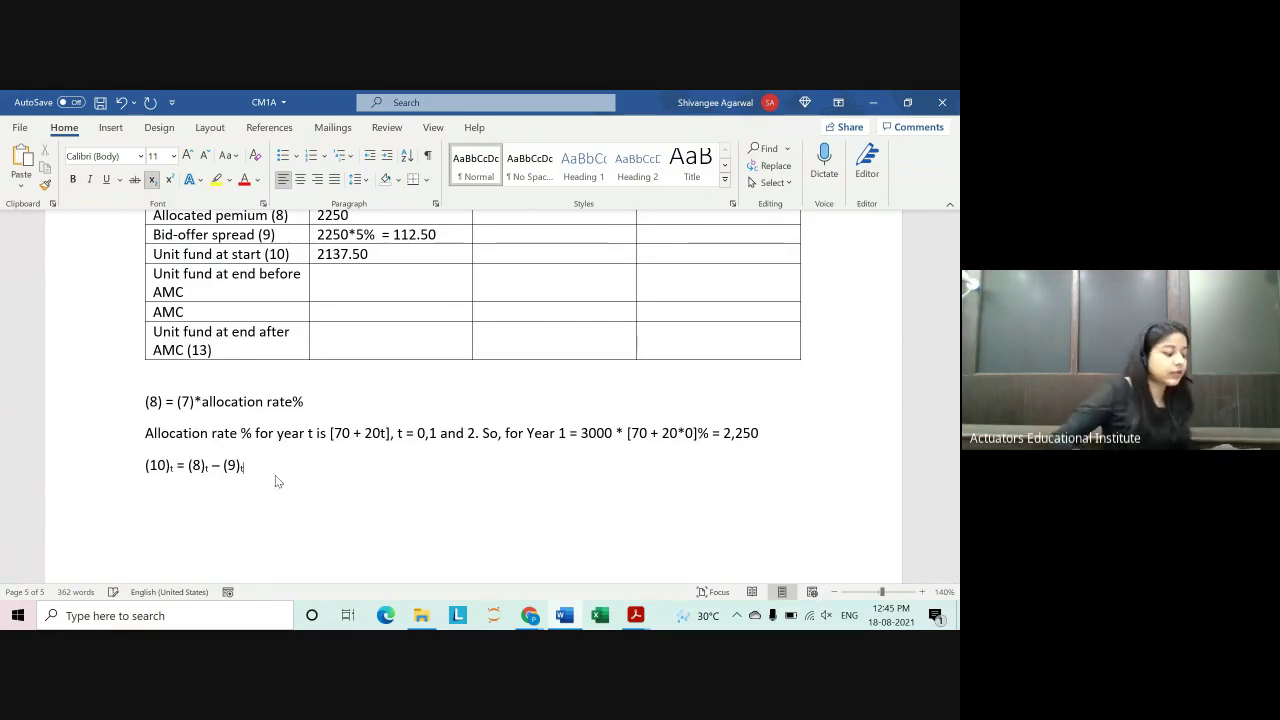
{"action": "type", "text": "["}
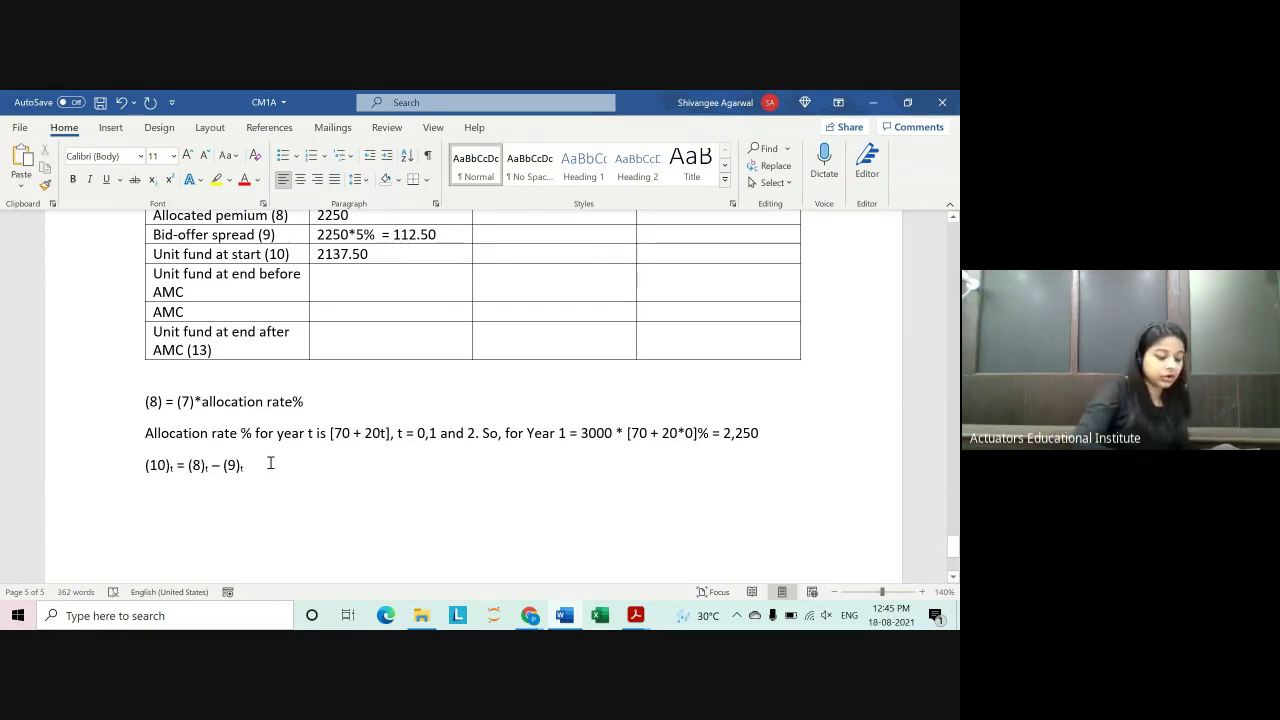
Step: End the formula with '] + (13)' carrying a t-1 subscript
{"action": "scroll", "coordinate": [290, 480], "scroll_direction": "up", "scroll_amount": 1}
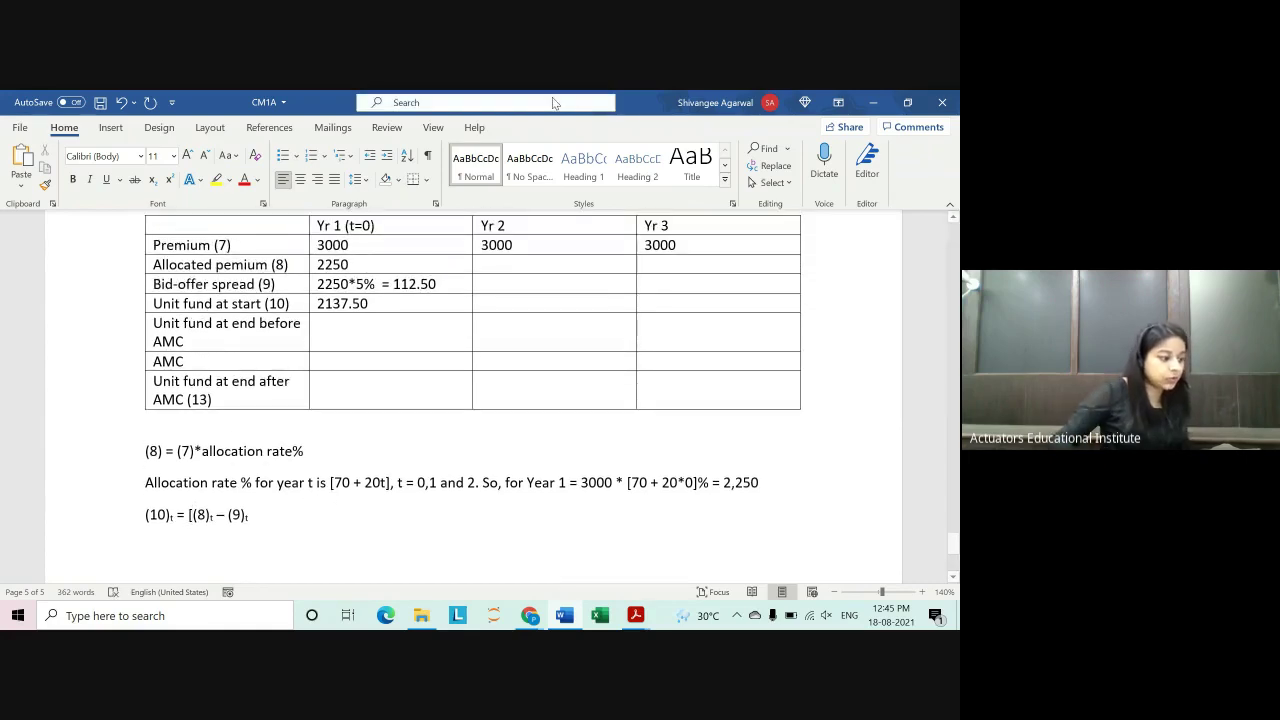
{"action": "left_click", "coordinate": [290, 515]}
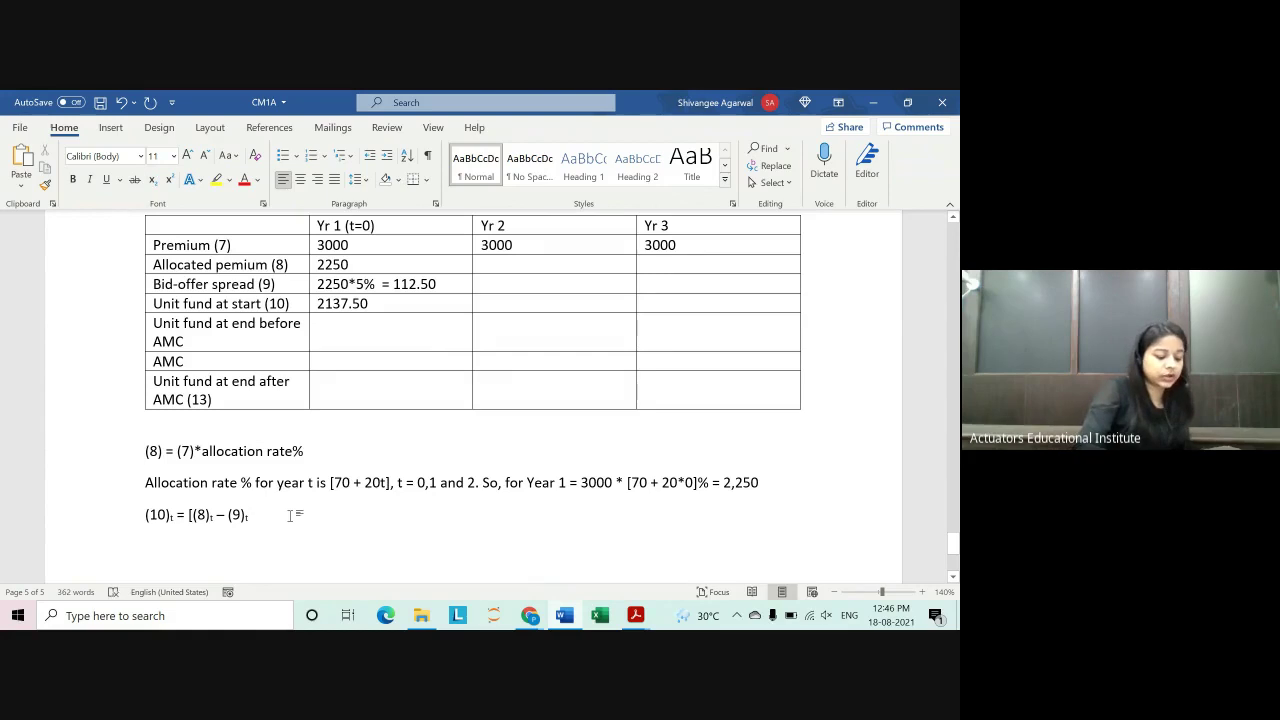
{"action": "type", "text": "]"}
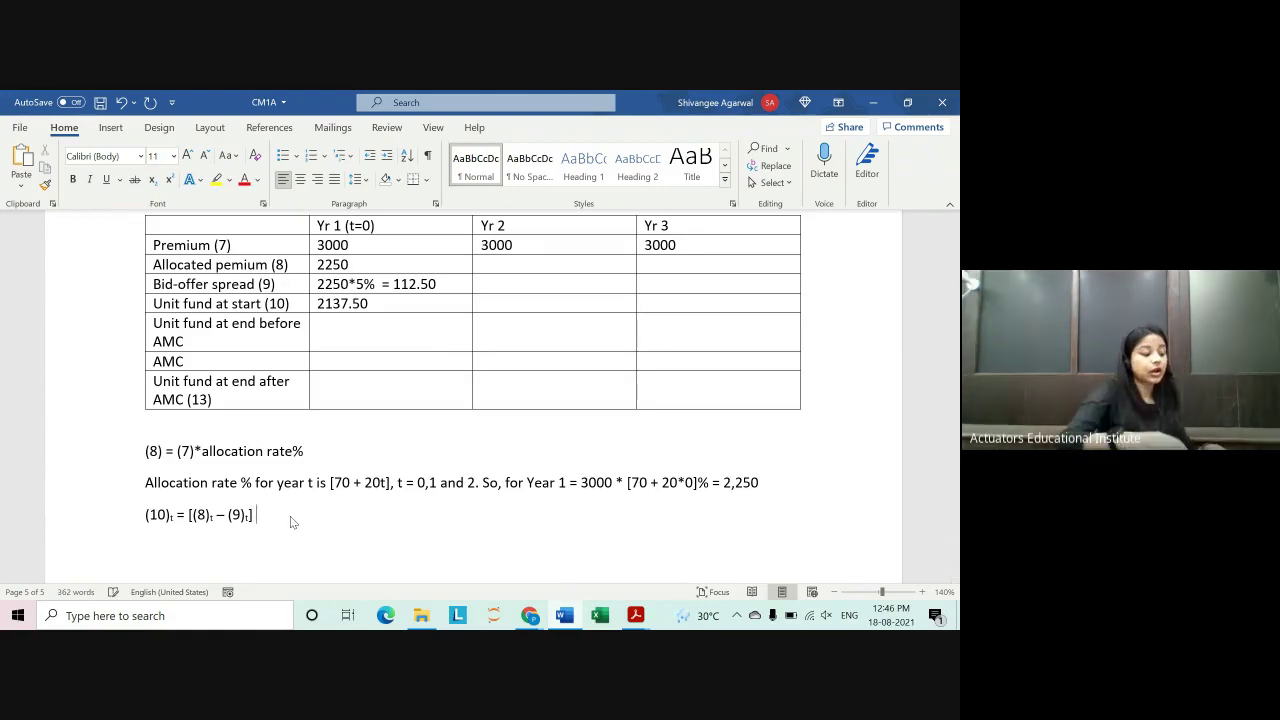
{"action": "type", "text": " +"}
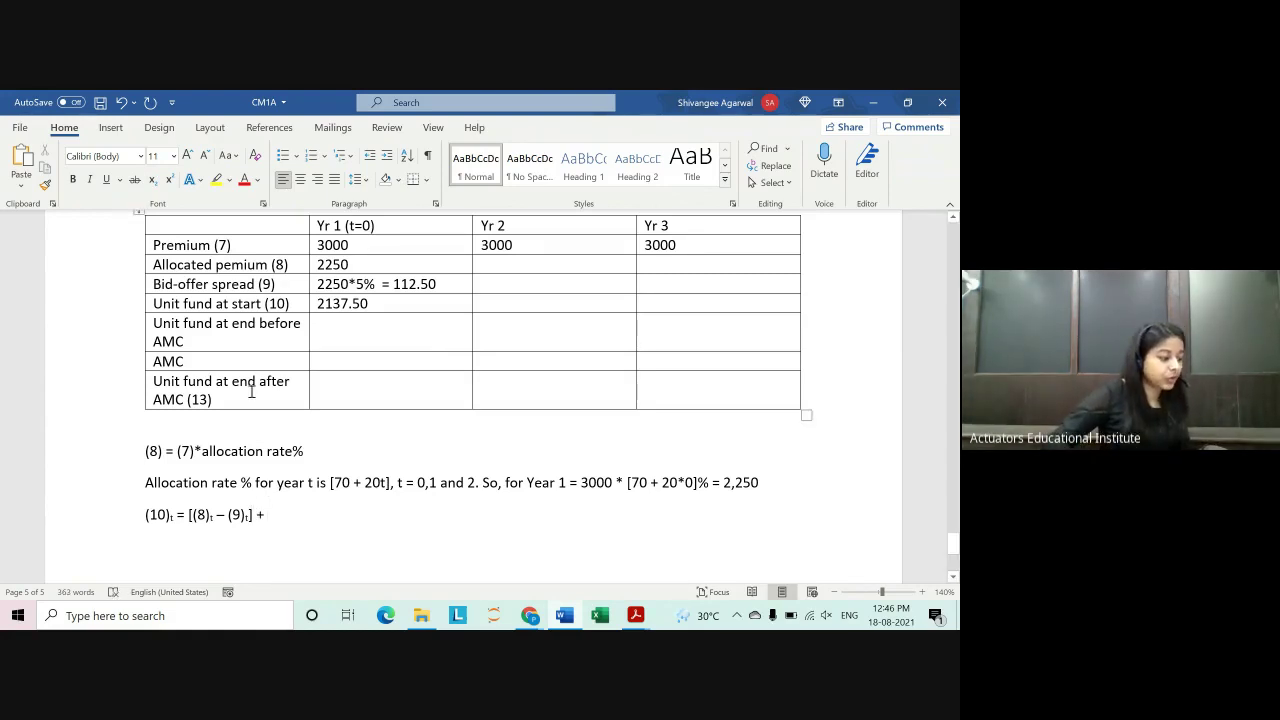
{"action": "type", "text": " ("}
{"action": "type", "text": "13)"}
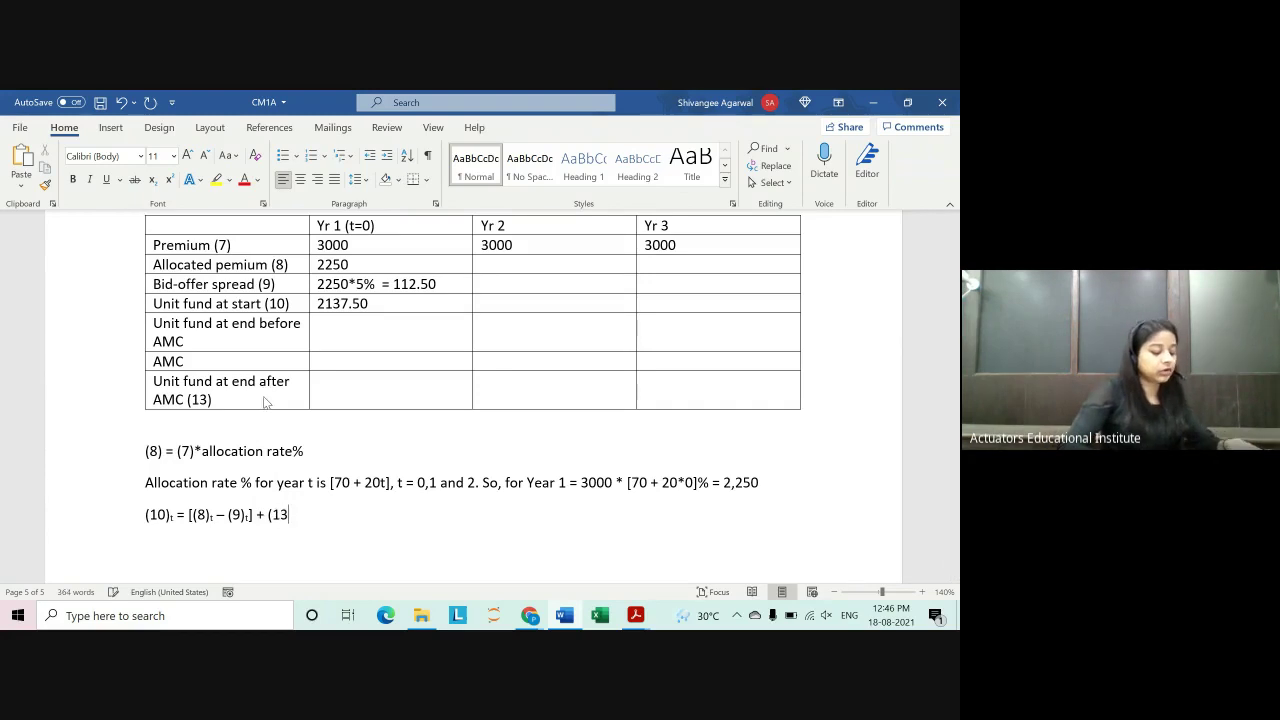
{"action": "key", "text": "ctrl+equal"}
{"action": "type", "text": "t"}
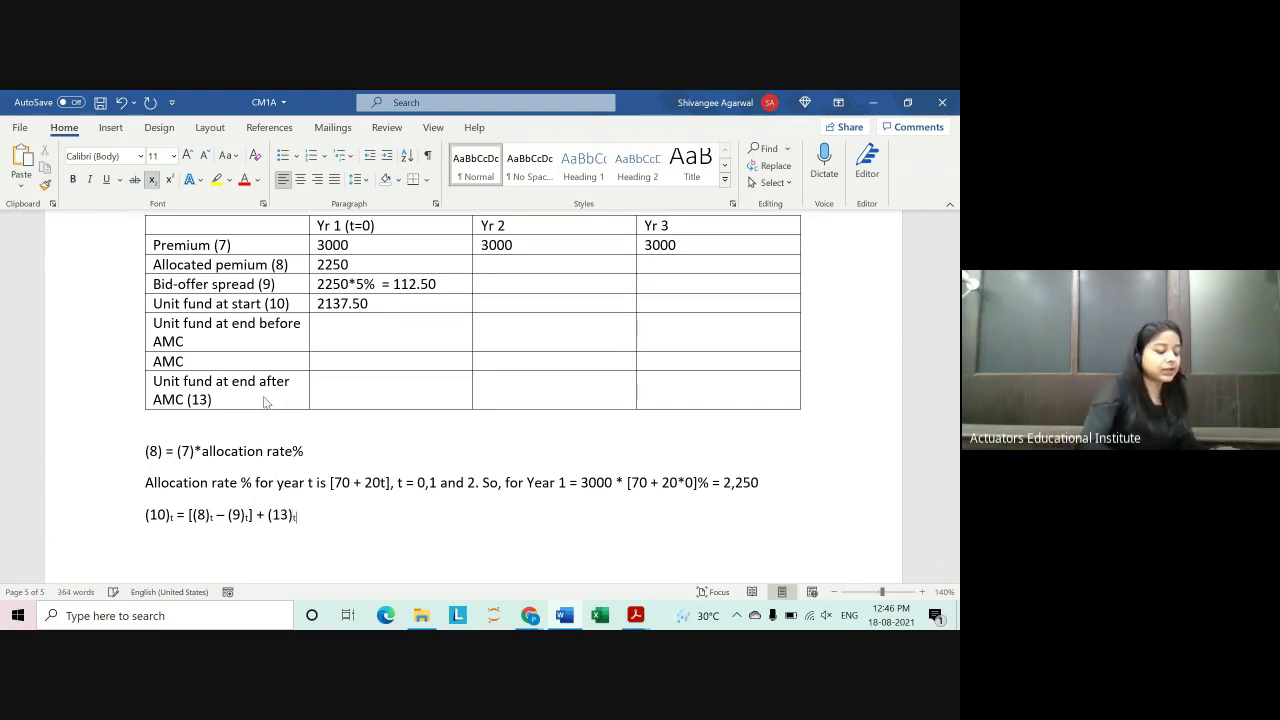
{"action": "type", "text": "-1"}
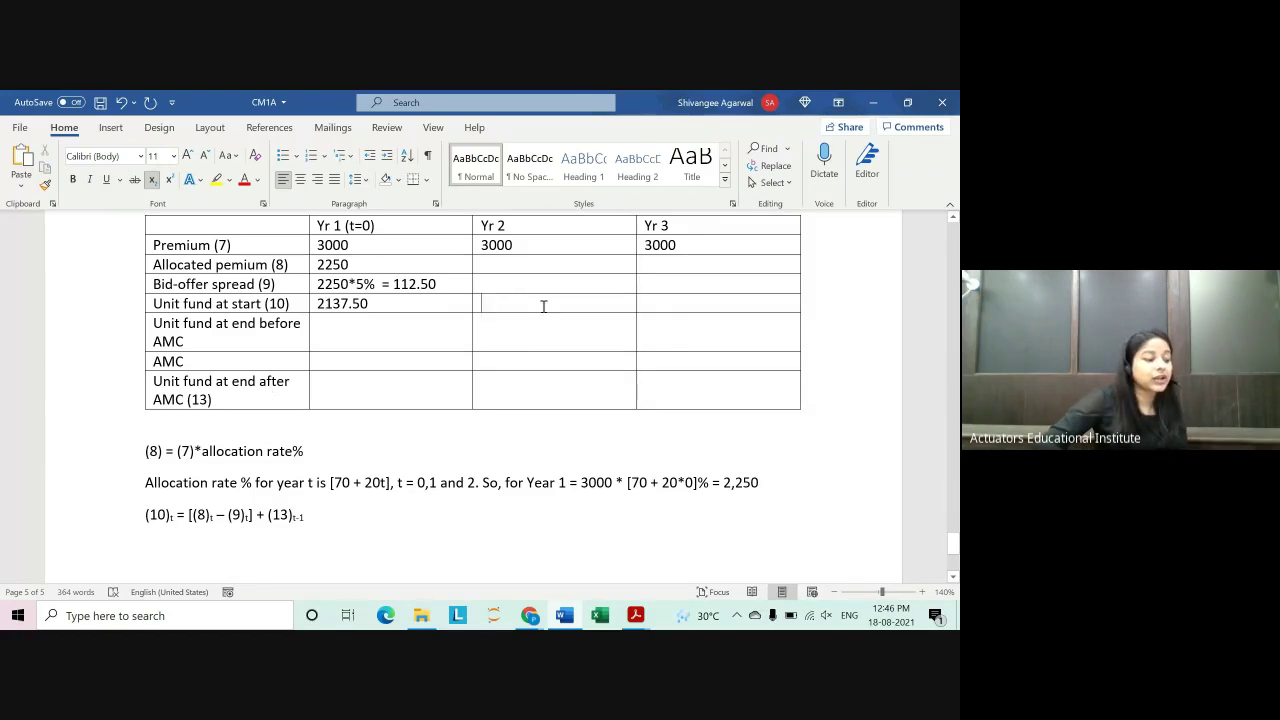
Step: Enter 2206.33 in the Yr 1 'Unit fund at end after AMC (13)' cell
{"action": "left_click", "coordinate": [429, 358]}
{"action": "left_click", "coordinate": [338, 373]}
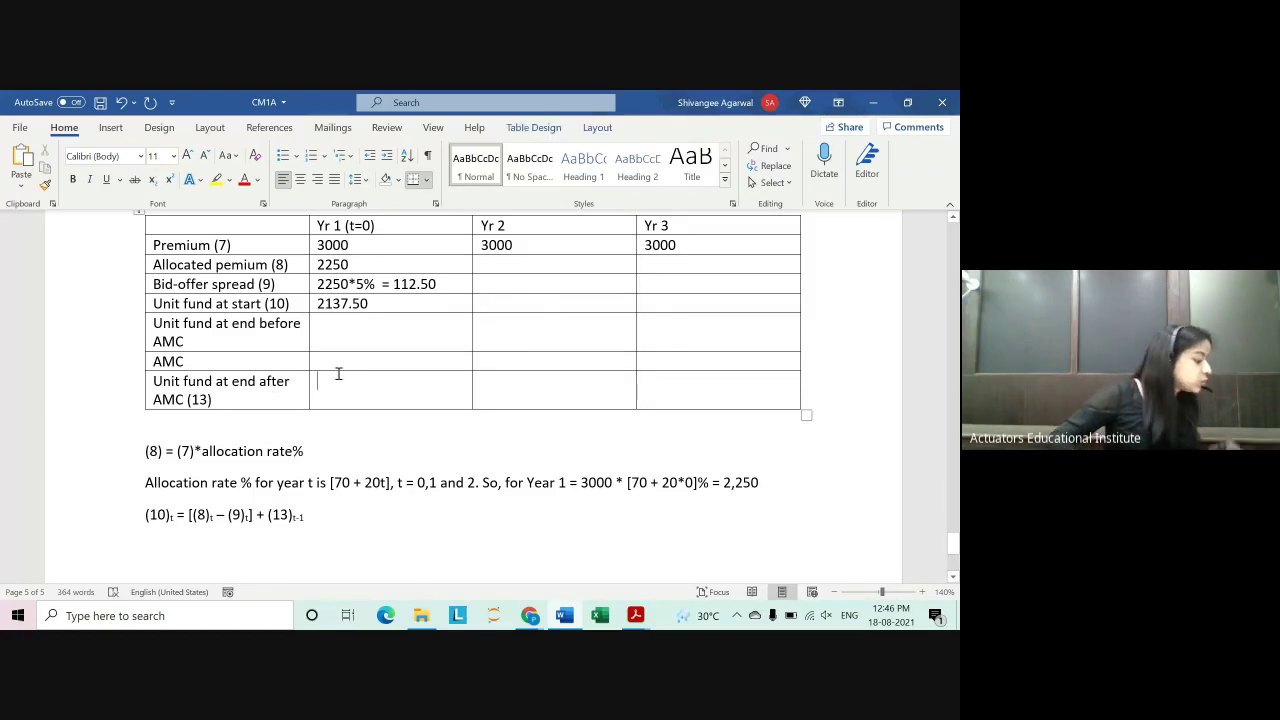
{"action": "type", "text": "220"}
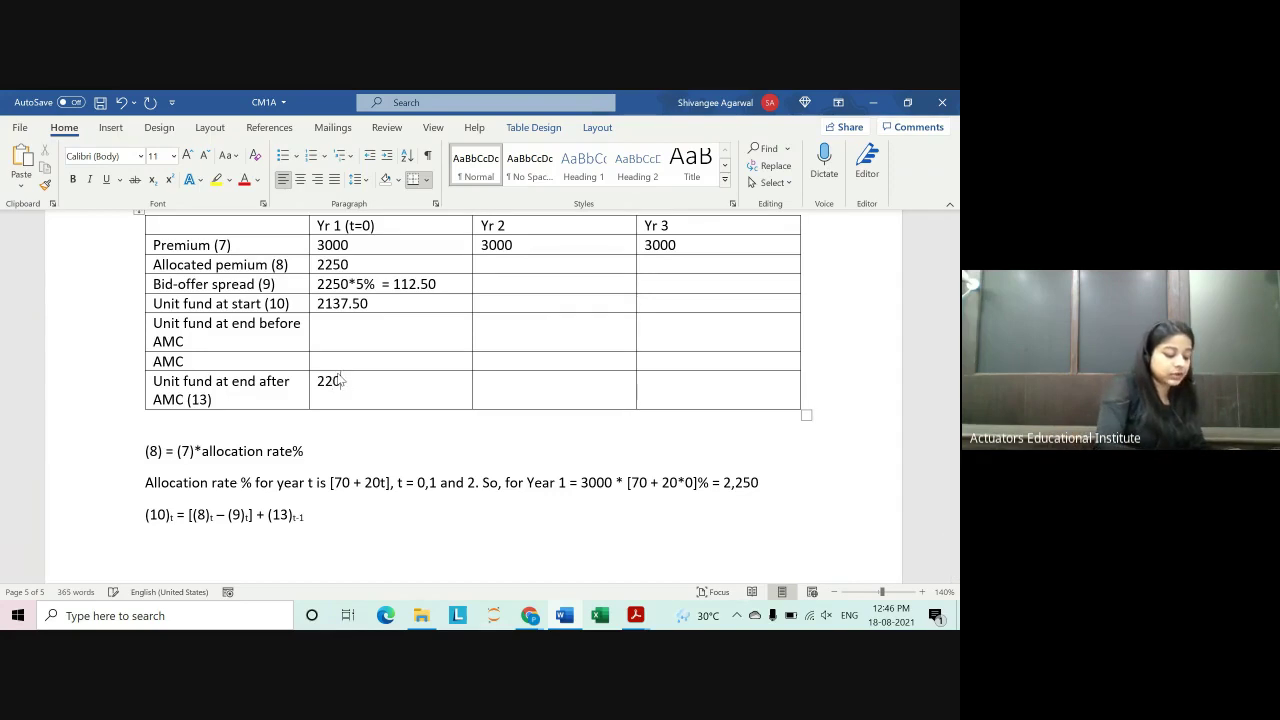
{"action": "type", "text": "0.33"}
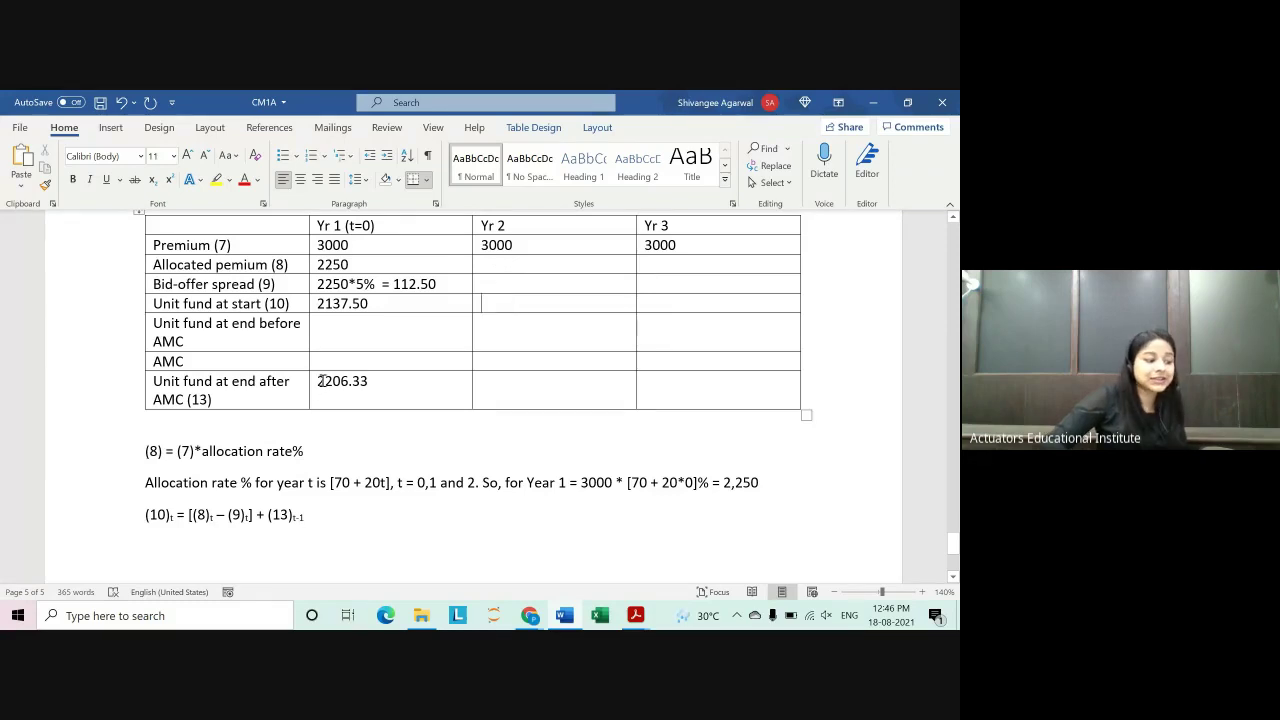
{"action": "left_click_drag", "start_coordinate": [322, 379], "coordinate": [369, 380]}
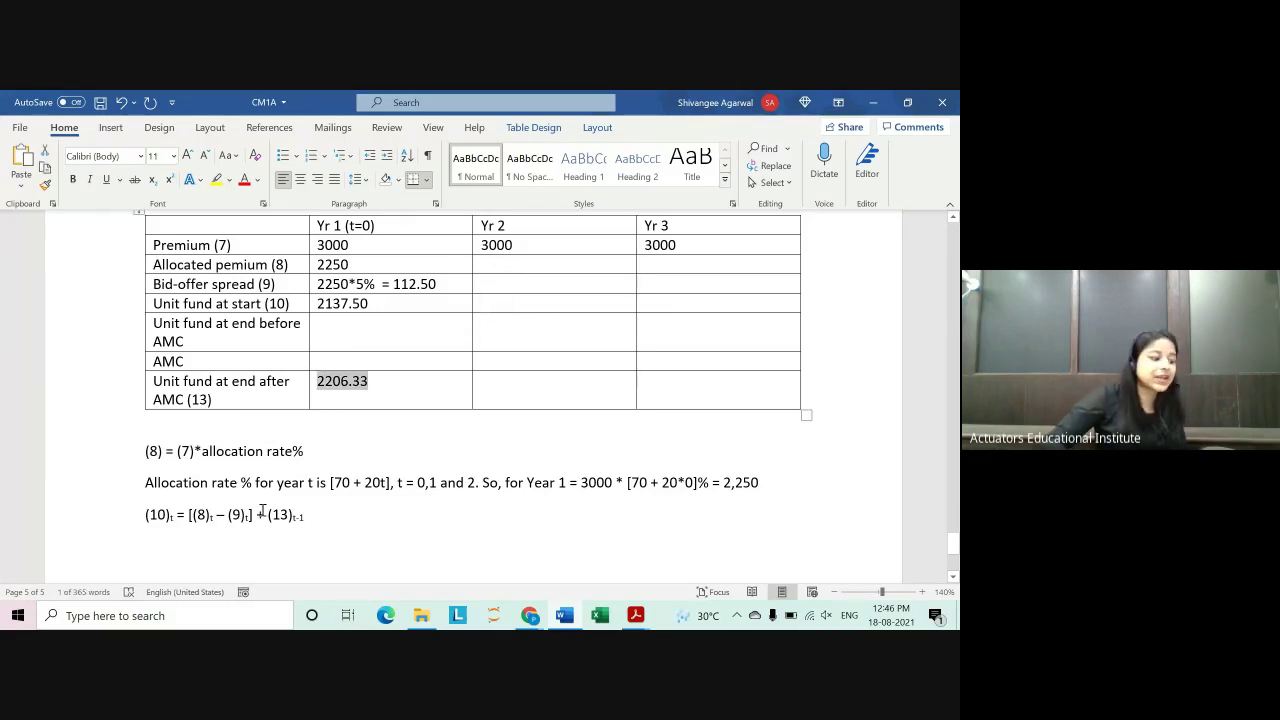
Step: Review the unit fund formula line and put the caret before 112.50 in the bid-offer Yr 1 cell
{"action": "left_click_drag", "start_coordinate": [146, 515], "coordinate": [306, 515]}
{"action": "left_click", "coordinate": [374, 531]}
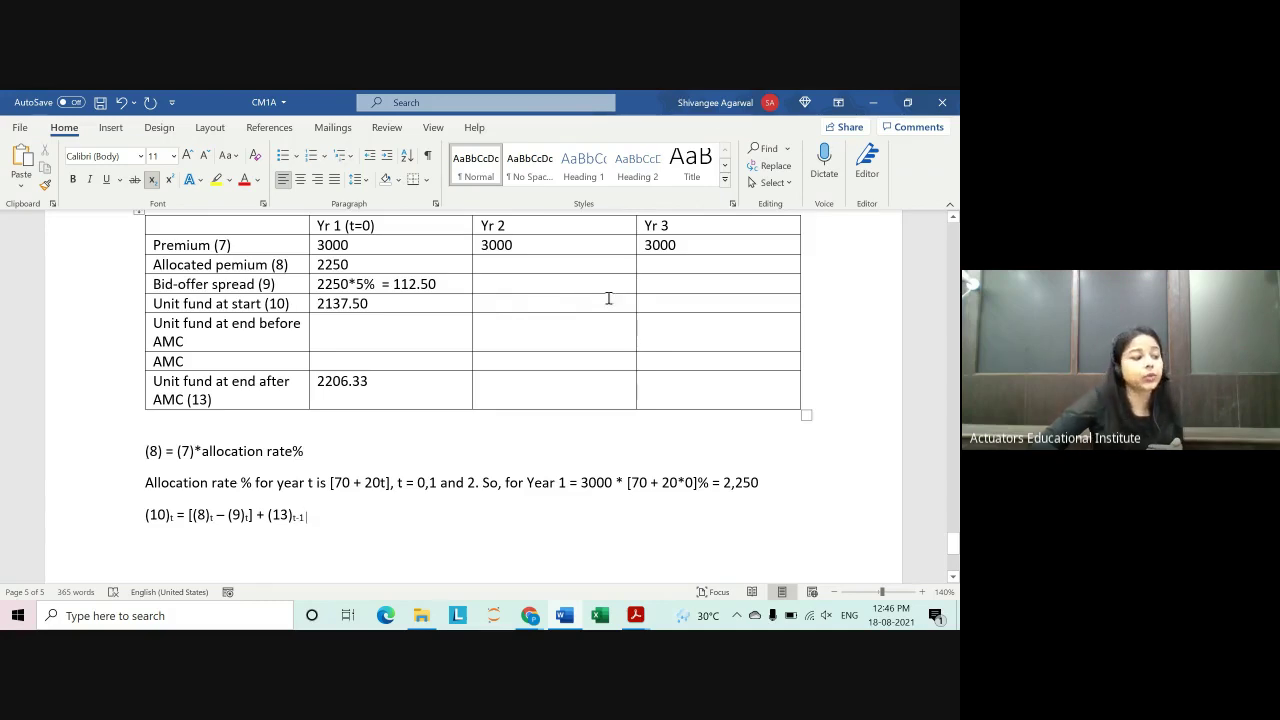
{"action": "left_click", "coordinate": [311, 284]}
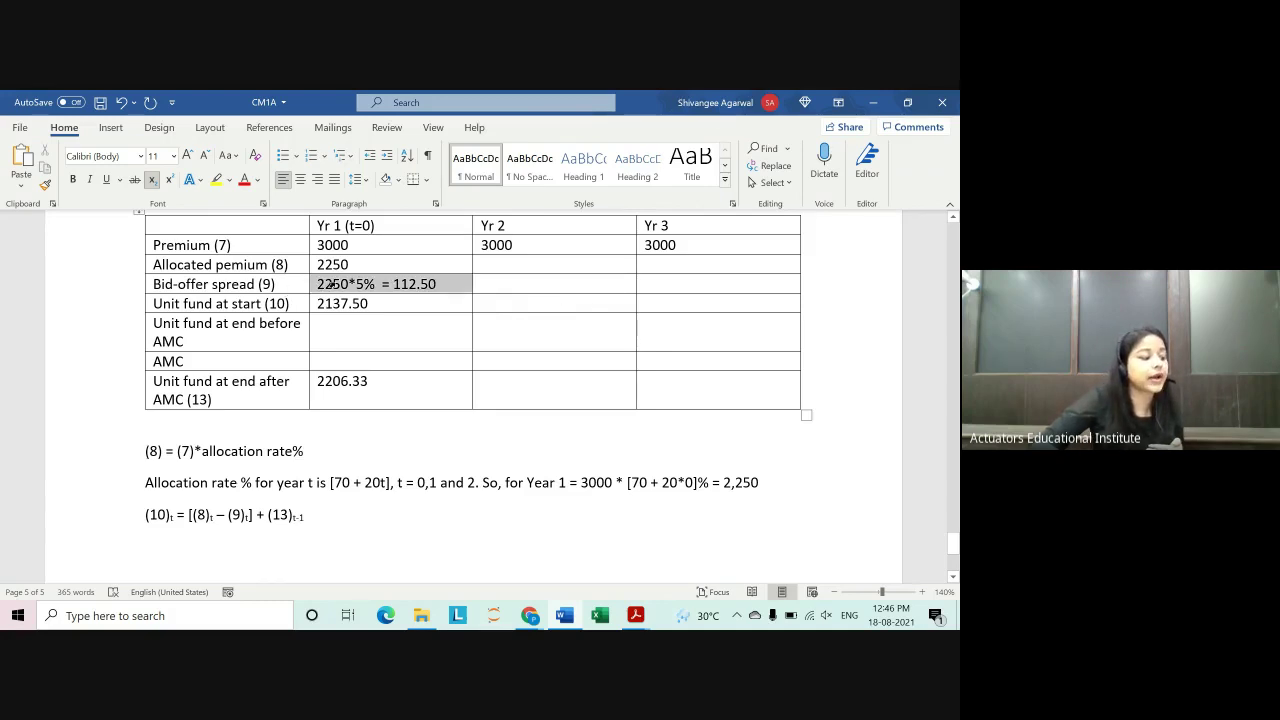
{"action": "left_click", "coordinate": [393, 284]}
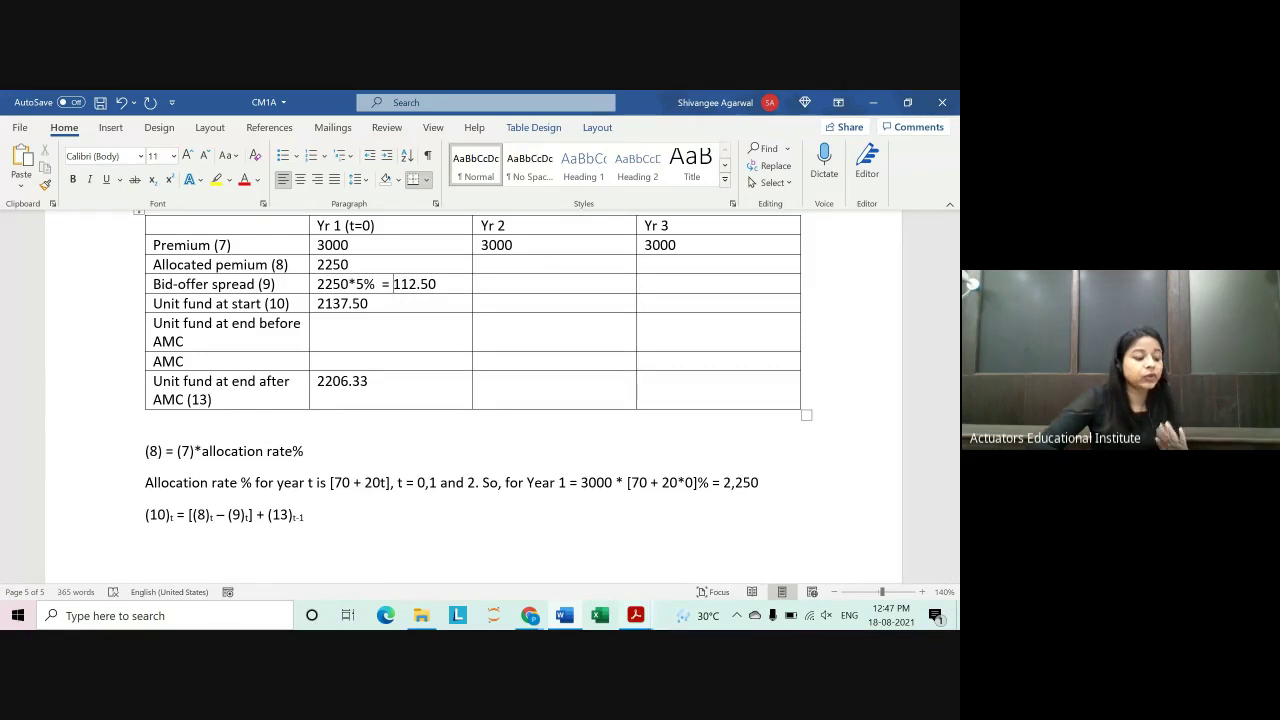
{"action": "mouse_move", "coordinate": [635, 615]}
{"action": "left_click", "coordinate": [767, 558]}
{"action": "scroll", "coordinate": [530, 402], "scroll_direction": "down", "scroll_amount": 1}
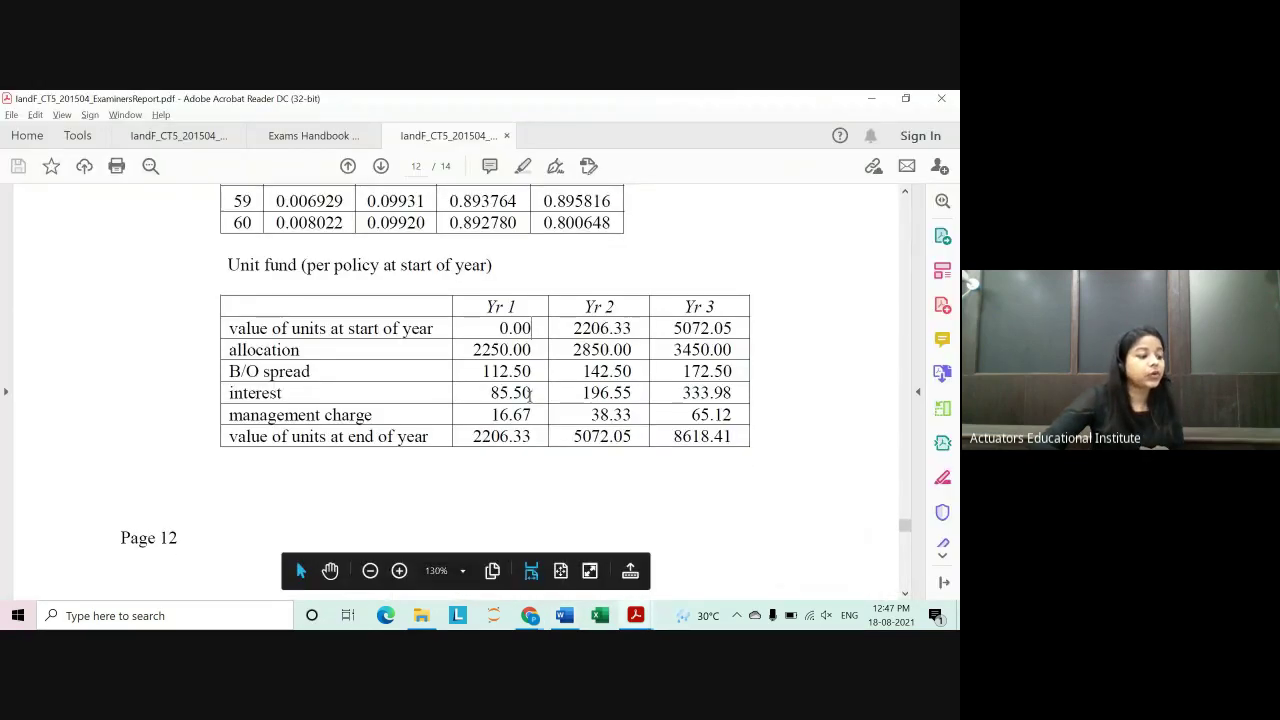
{"action": "scroll", "coordinate": [530, 402], "scroll_direction": "down", "scroll_amount": 5}
{"action": "scroll", "coordinate": [530, 402], "scroll_direction": "down", "scroll_amount": 4}
{"action": "scroll", "coordinate": [530, 402], "scroll_direction": "down", "scroll_amount": 1}
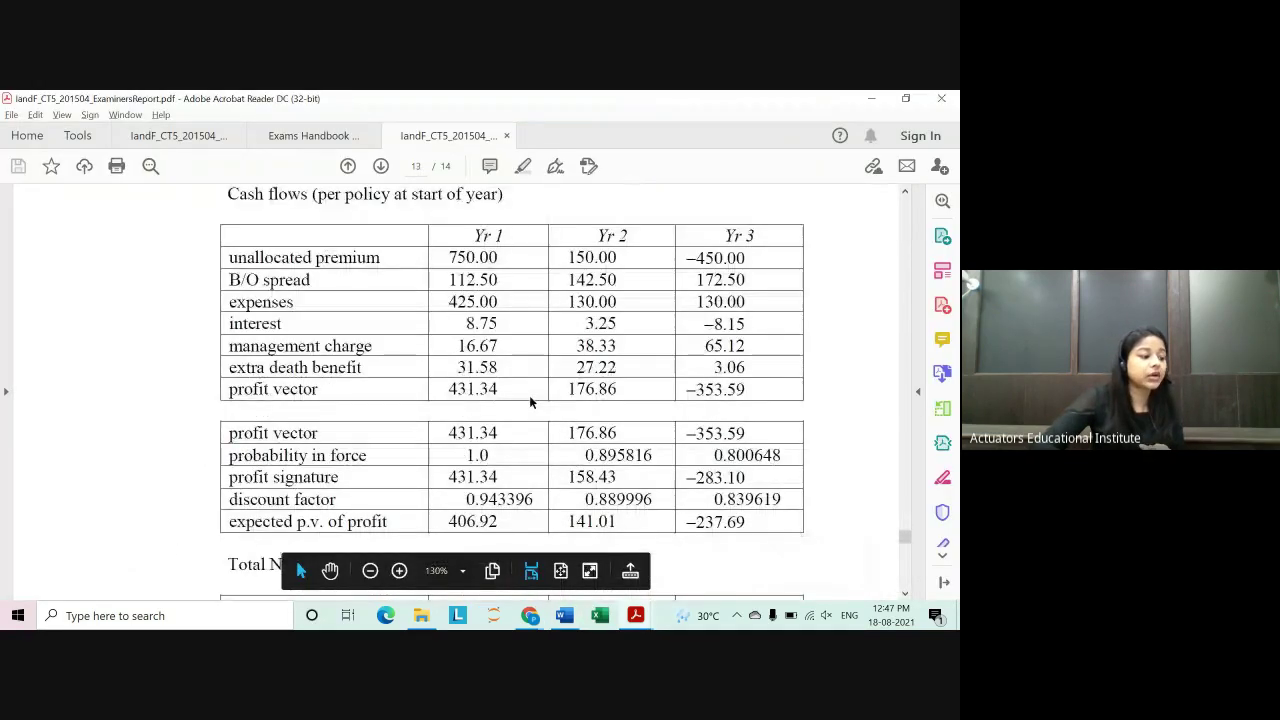
{"action": "scroll", "coordinate": [425, 288], "scroll_direction": "up", "scroll_amount": 1}
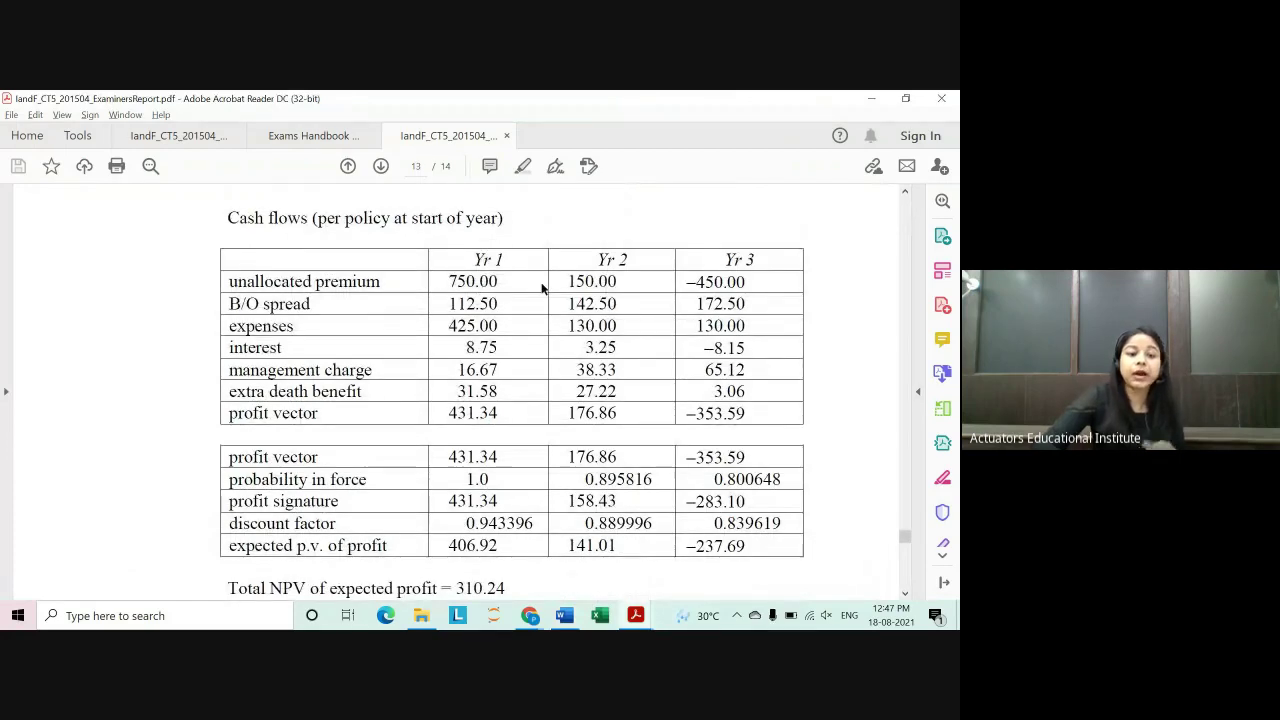
{"action": "key", "text": "alt+Tab"}
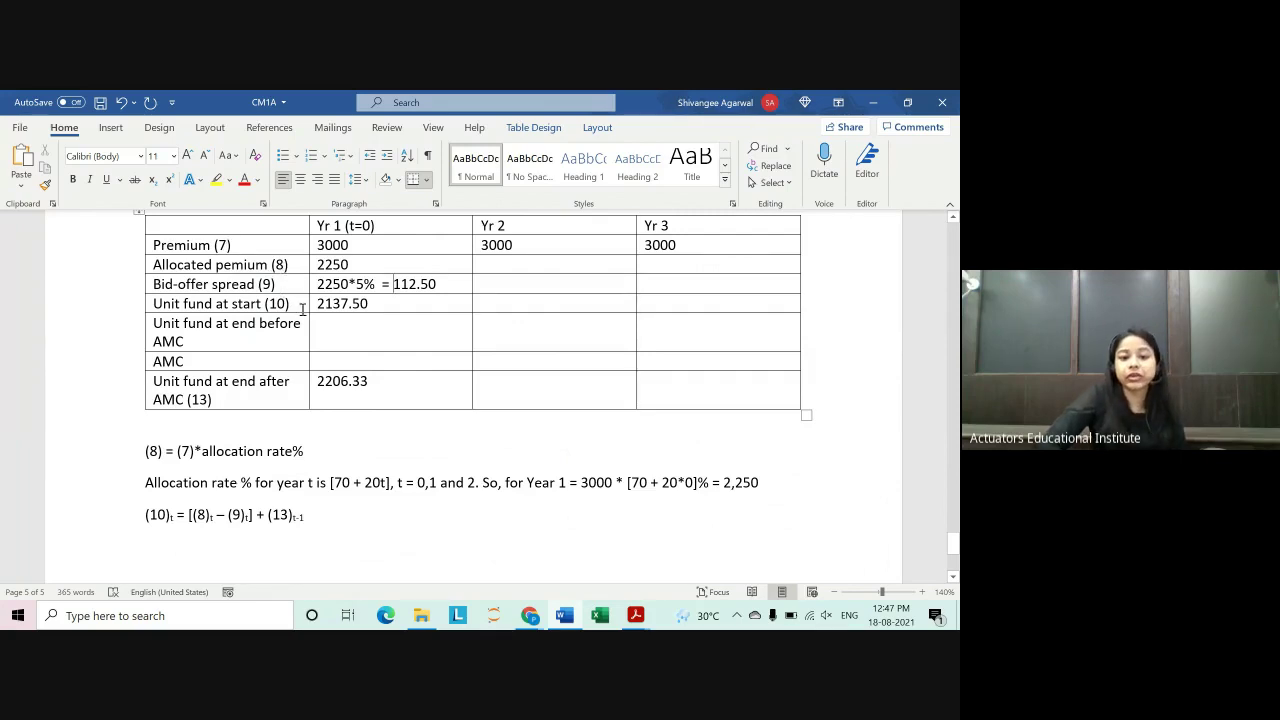
{"action": "key", "text": "alt+Tab"}
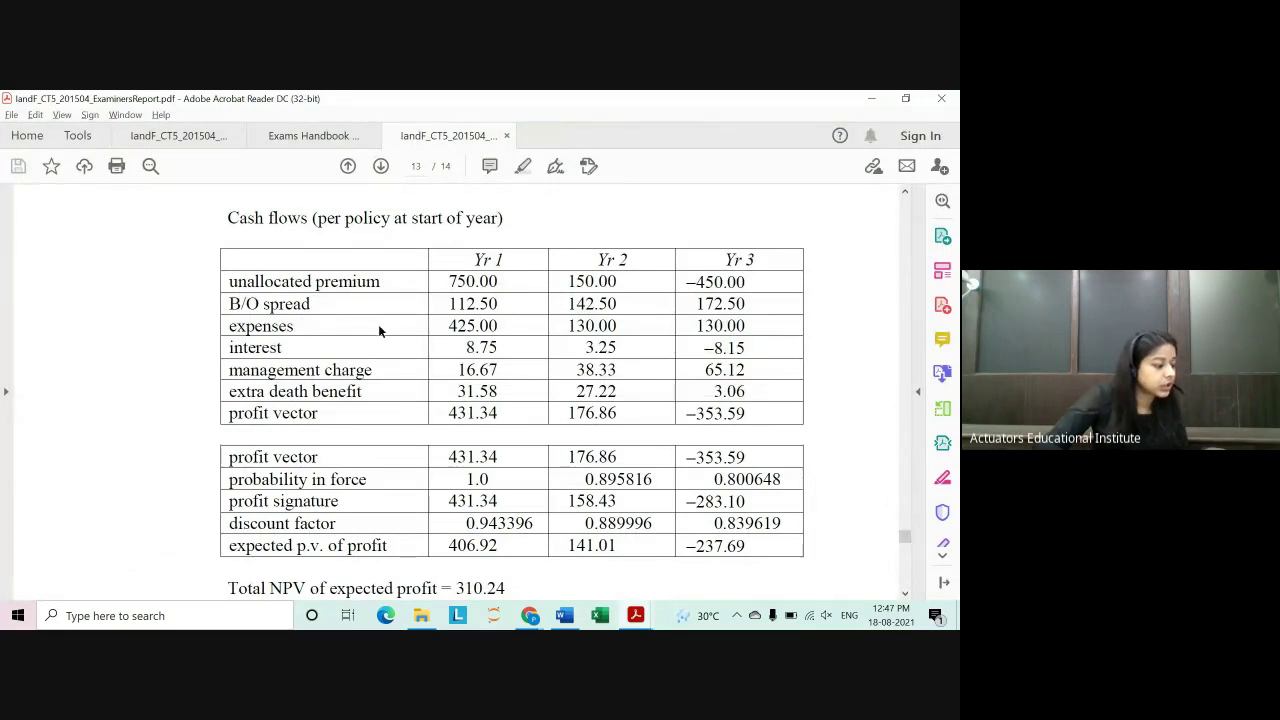
{"action": "scroll", "coordinate": [382, 326], "scroll_direction": "up", "scroll_amount": 5}
{"action": "scroll", "coordinate": [382, 326], "scroll_direction": "up", "scroll_amount": 3}
{"action": "scroll", "coordinate": [386, 330], "scroll_direction": "down", "scroll_amount": 5}
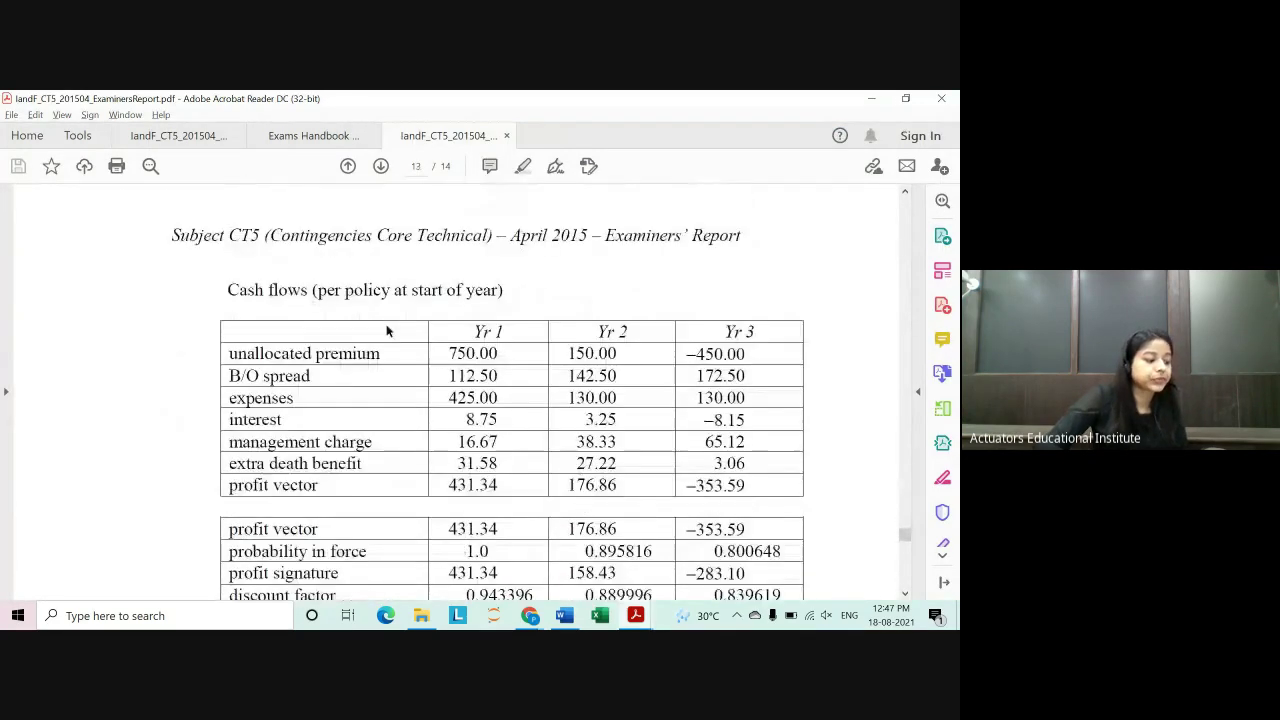
{"action": "scroll", "coordinate": [414, 334], "scroll_direction": "down", "scroll_amount": 2}
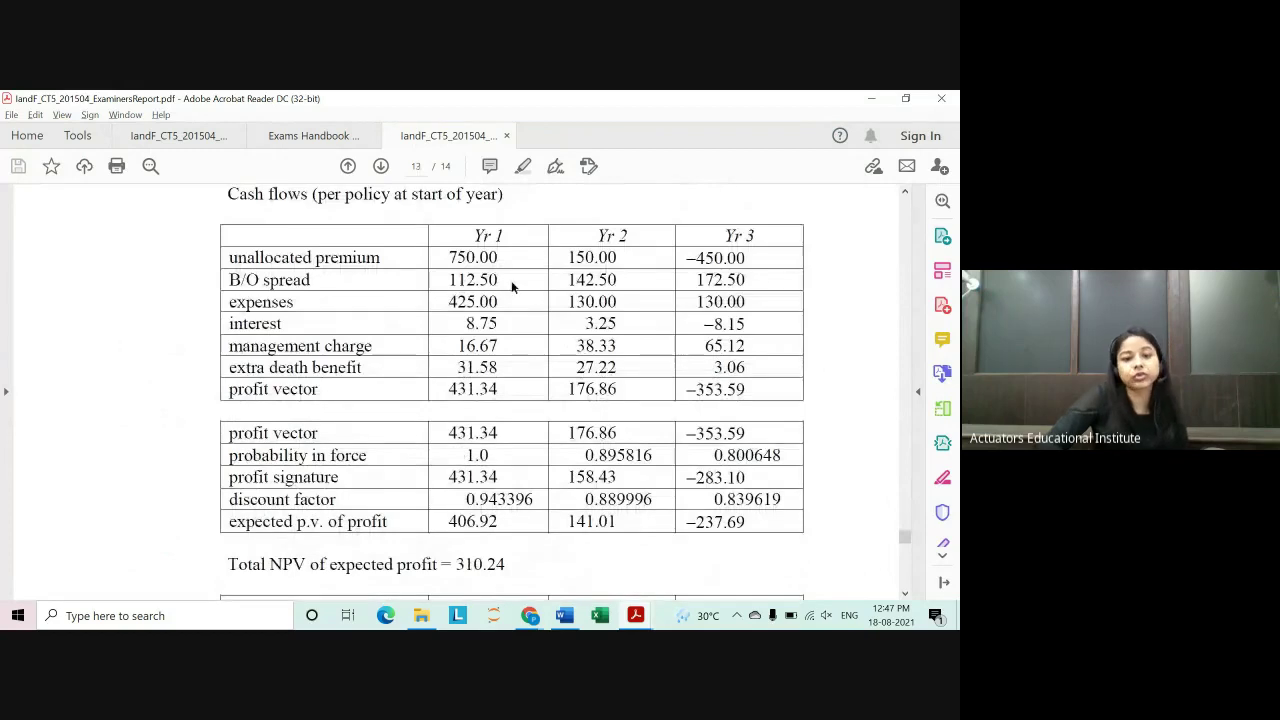
{"action": "key", "text": "alt+Tab"}
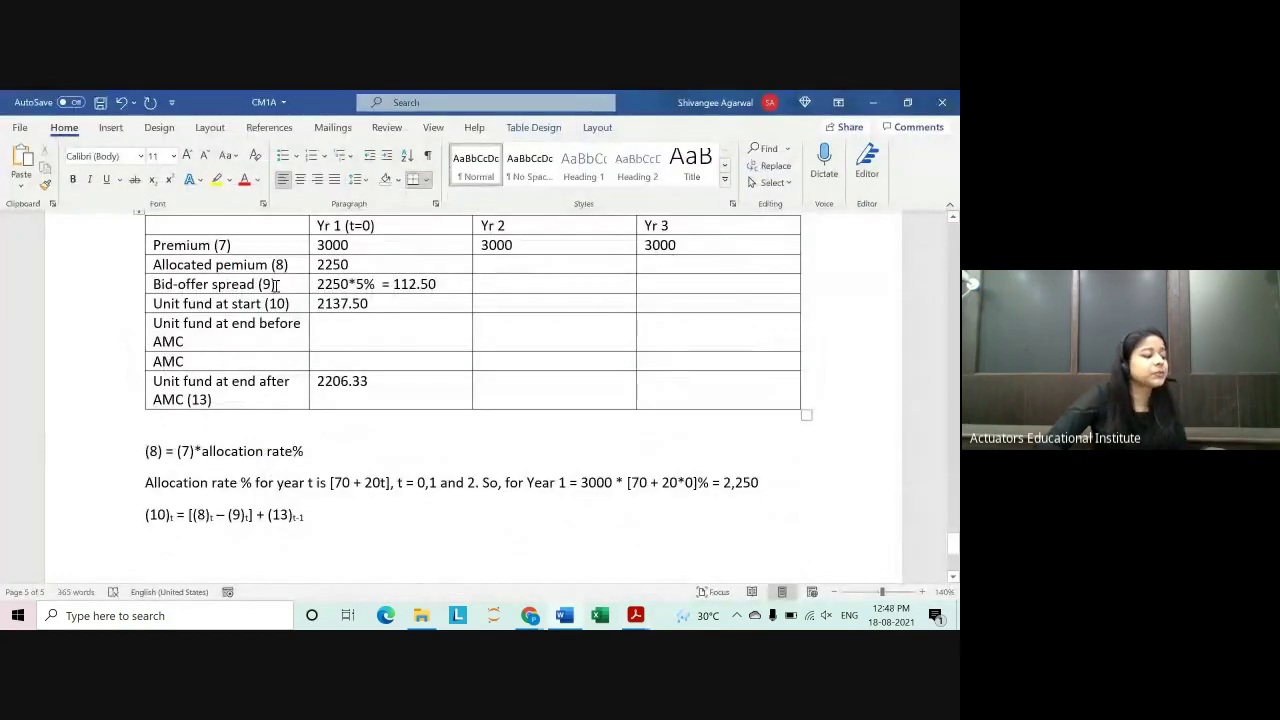
Step: Check the (9) label in the bid-offer row, then switch to the examiners' report in Acrobat
{"action": "left_click_drag", "start_coordinate": [286, 285], "coordinate": [258, 285]}
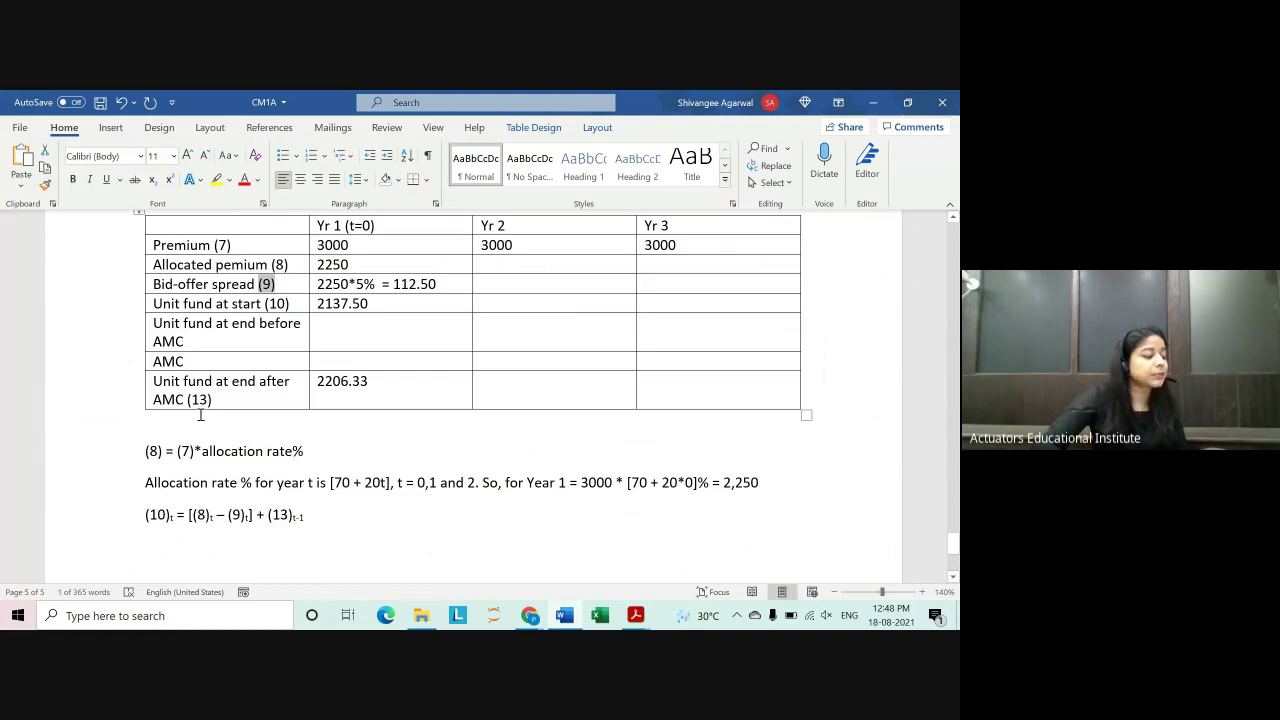
{"action": "left_click", "coordinate": [197, 362]}
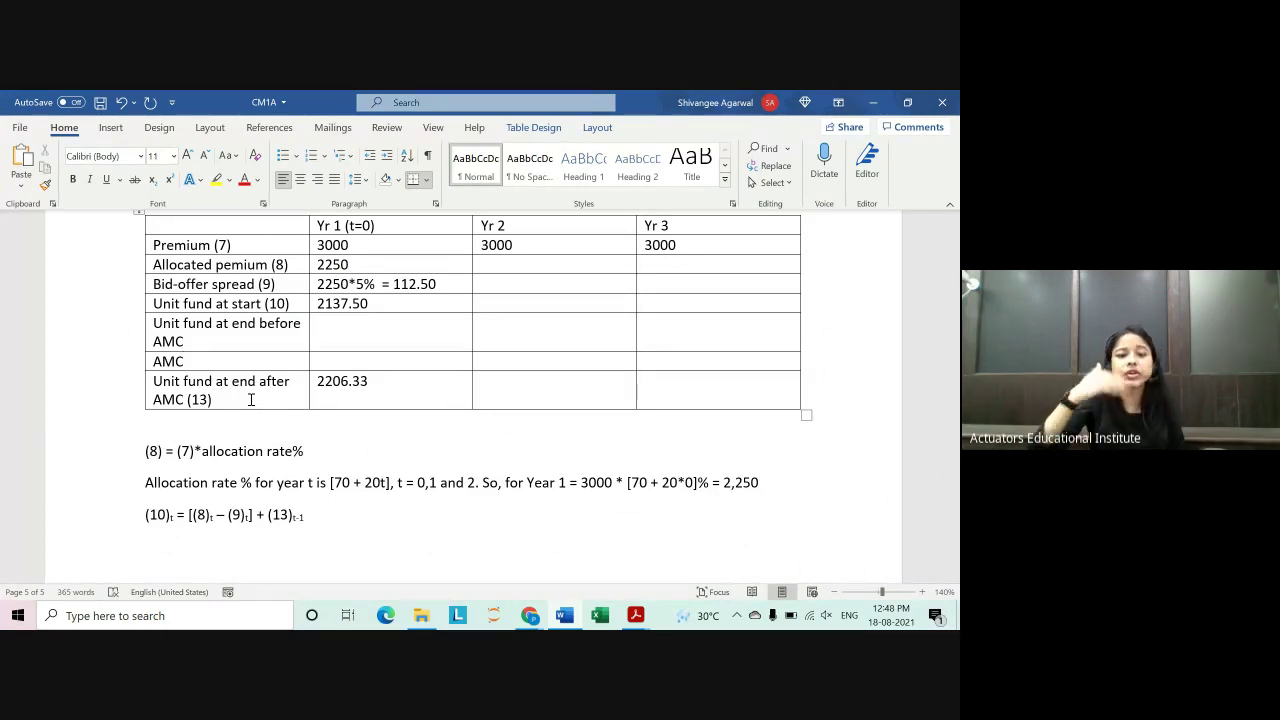
{"action": "key", "text": "alt+Tab"}
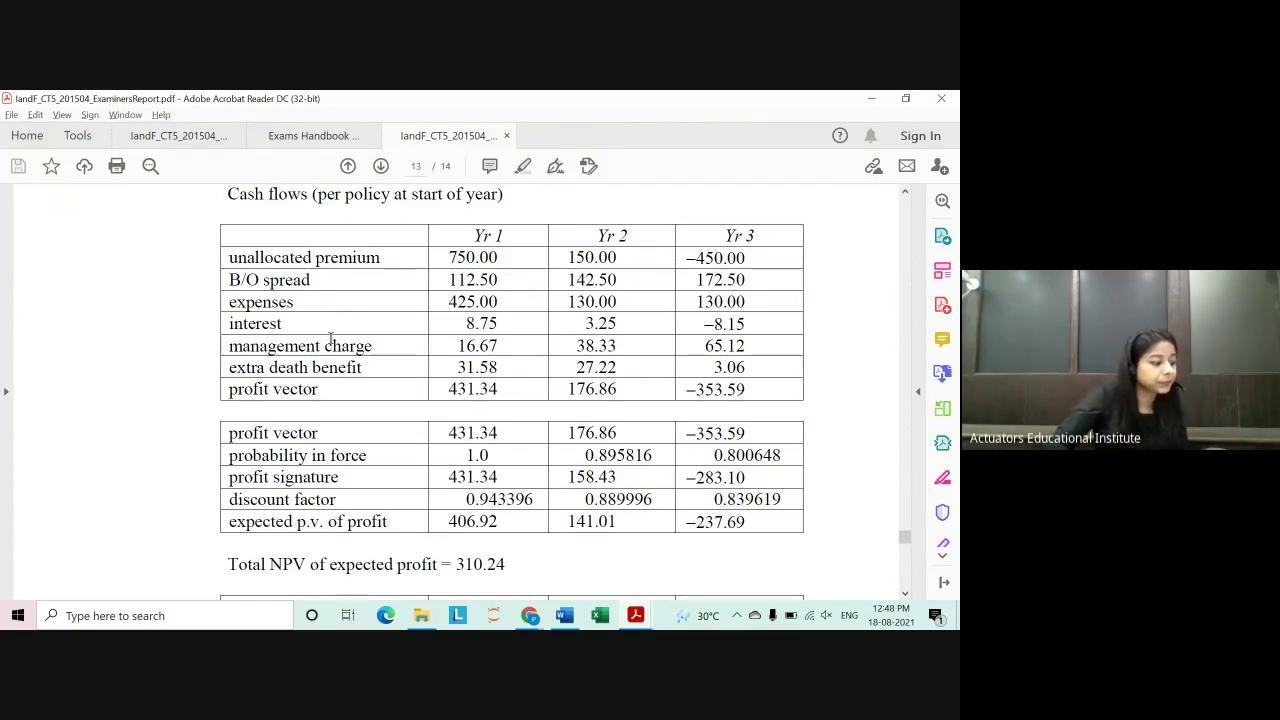
Step: Browse the open PDFs and pick out the Yr 1–3 expenses figures in the examiners' cash-flow table
{"action": "scroll", "coordinate": [330, 338], "scroll_direction": "up", "scroll_amount": 3}
{"action": "scroll", "coordinate": [320, 270], "scroll_direction": "up", "scroll_amount": 7}
{"action": "scroll", "coordinate": [312, 200], "scroll_direction": "down", "scroll_amount": 3}
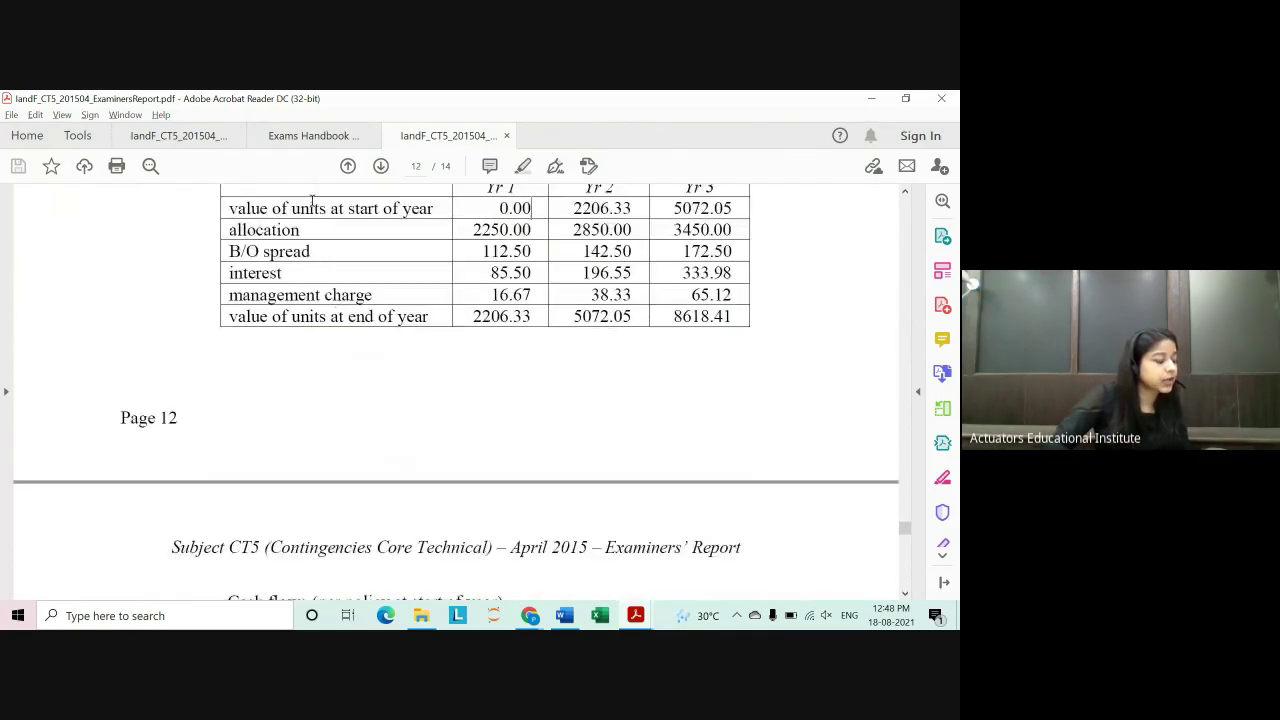
{"action": "scroll", "coordinate": [215, 200], "scroll_direction": "down", "scroll_amount": 3}
{"action": "scroll", "coordinate": [226, 238], "scroll_direction": "down", "scroll_amount": 3}
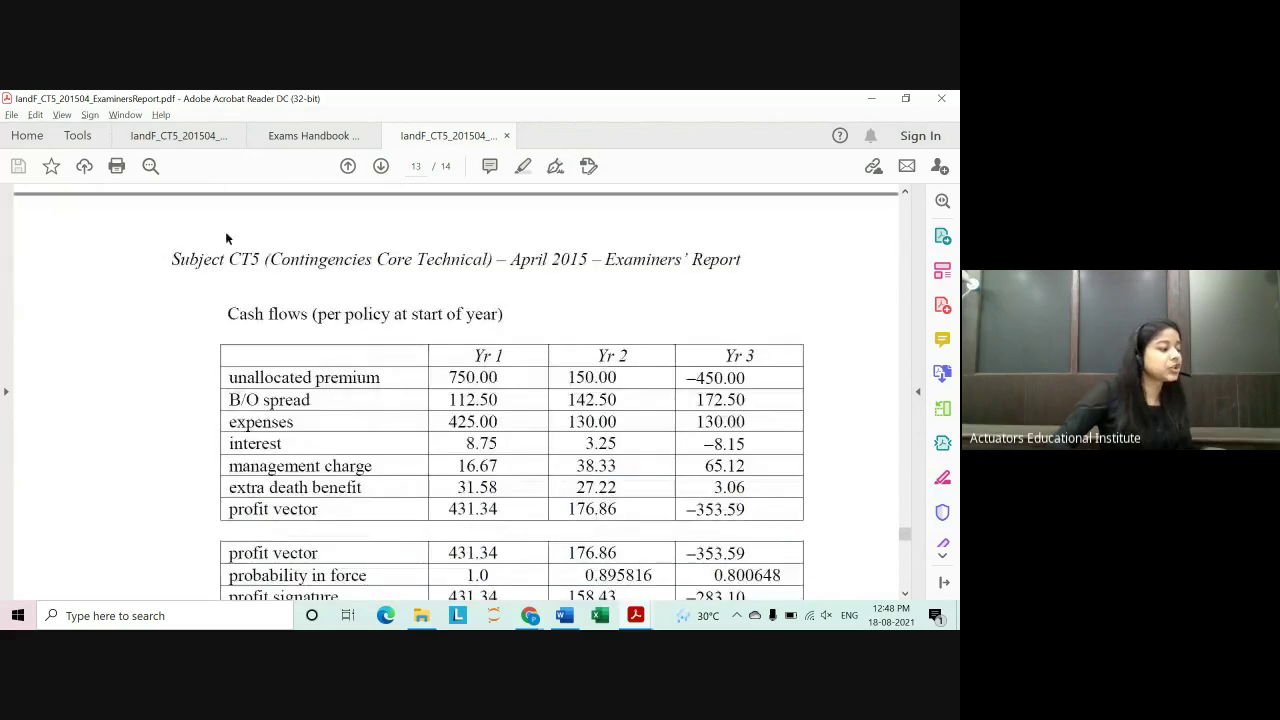
{"action": "left_click", "coordinate": [180, 136]}
{"action": "scroll", "coordinate": [505, 410], "scroll_direction": "down", "scroll_amount": 1}
{"action": "scroll", "coordinate": [505, 410], "scroll_direction": "down", "scroll_amount": 7}
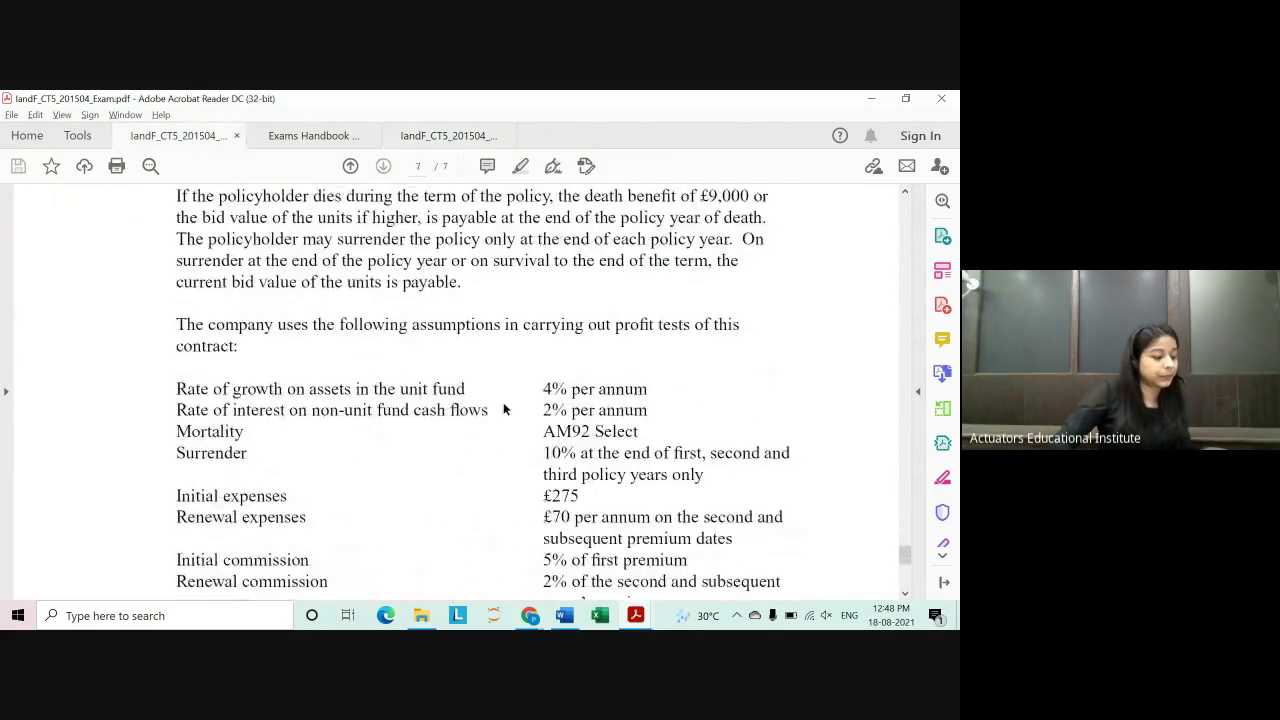
{"action": "scroll", "coordinate": [505, 410], "scroll_direction": "down", "scroll_amount": 5}
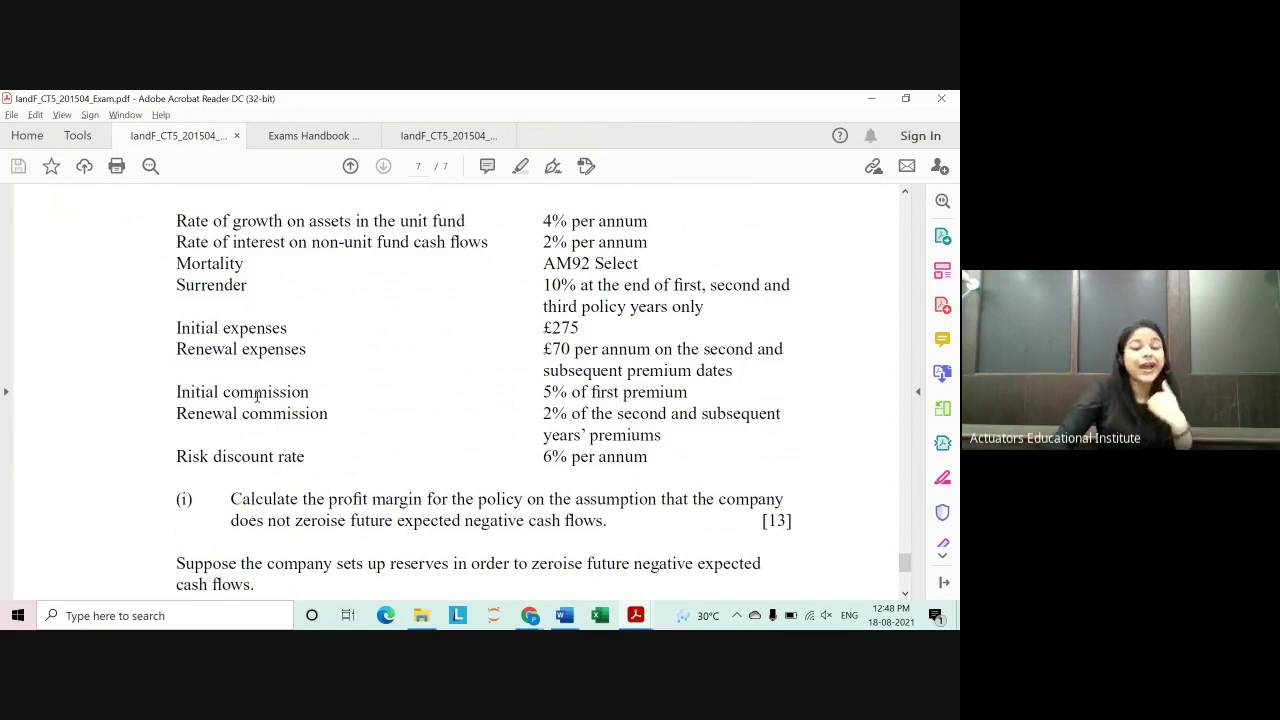
{"action": "left_click", "coordinate": [315, 136]}
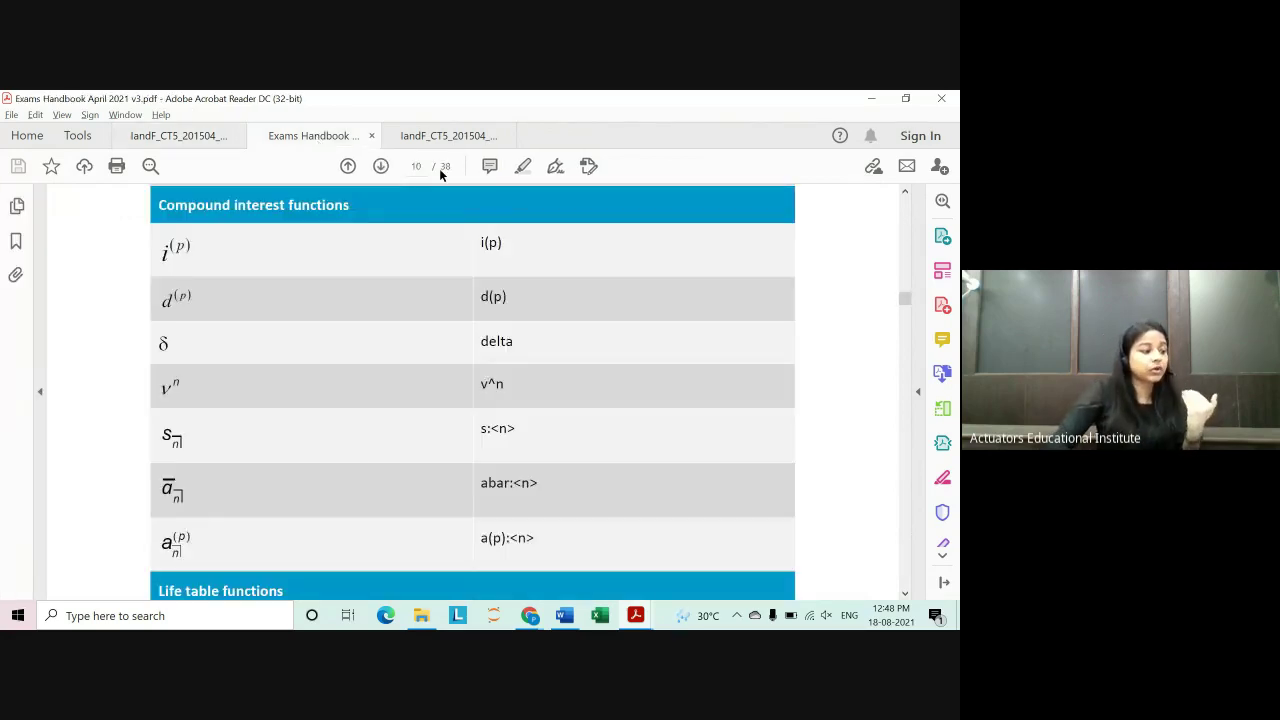
{"action": "left_click", "coordinate": [445, 136]}
{"action": "scroll", "coordinate": [469, 200], "scroll_direction": "down", "scroll_amount": 3}
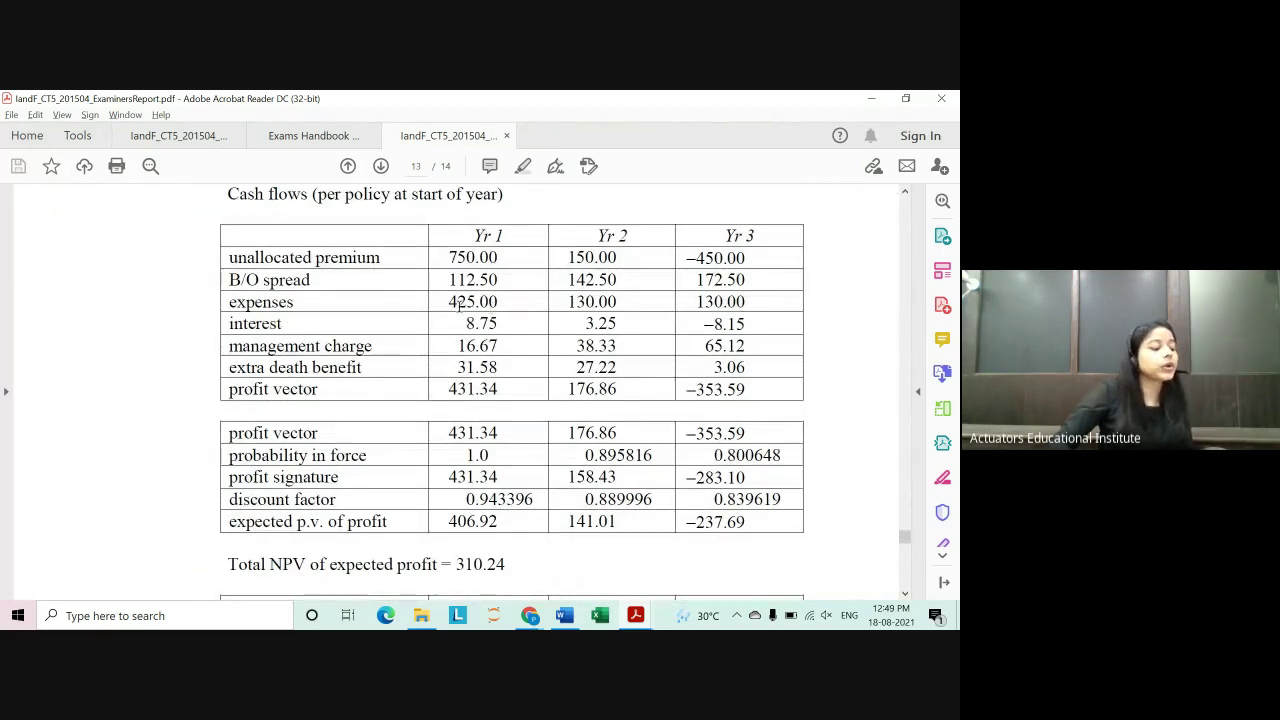
{"action": "left_click_drag", "start_coordinate": [229, 302], "coordinate": [295, 302]}
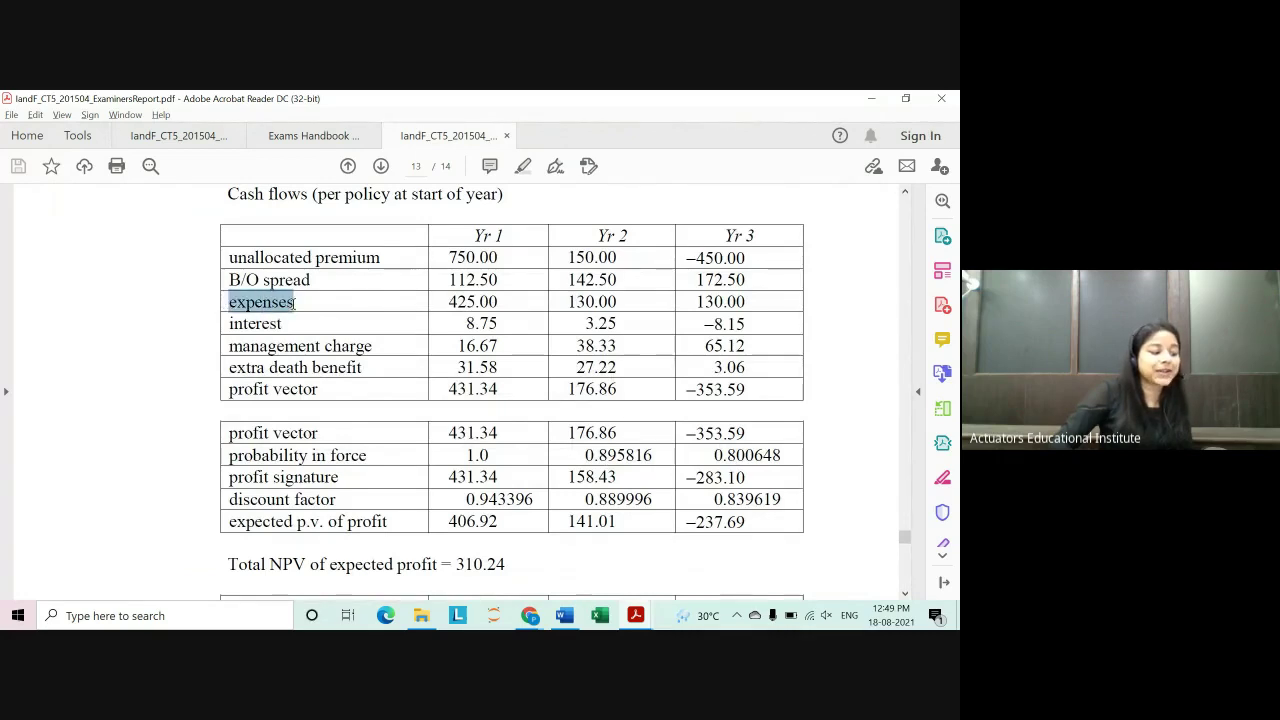
{"action": "left_click_drag", "start_coordinate": [447, 301], "coordinate": [510, 301]}
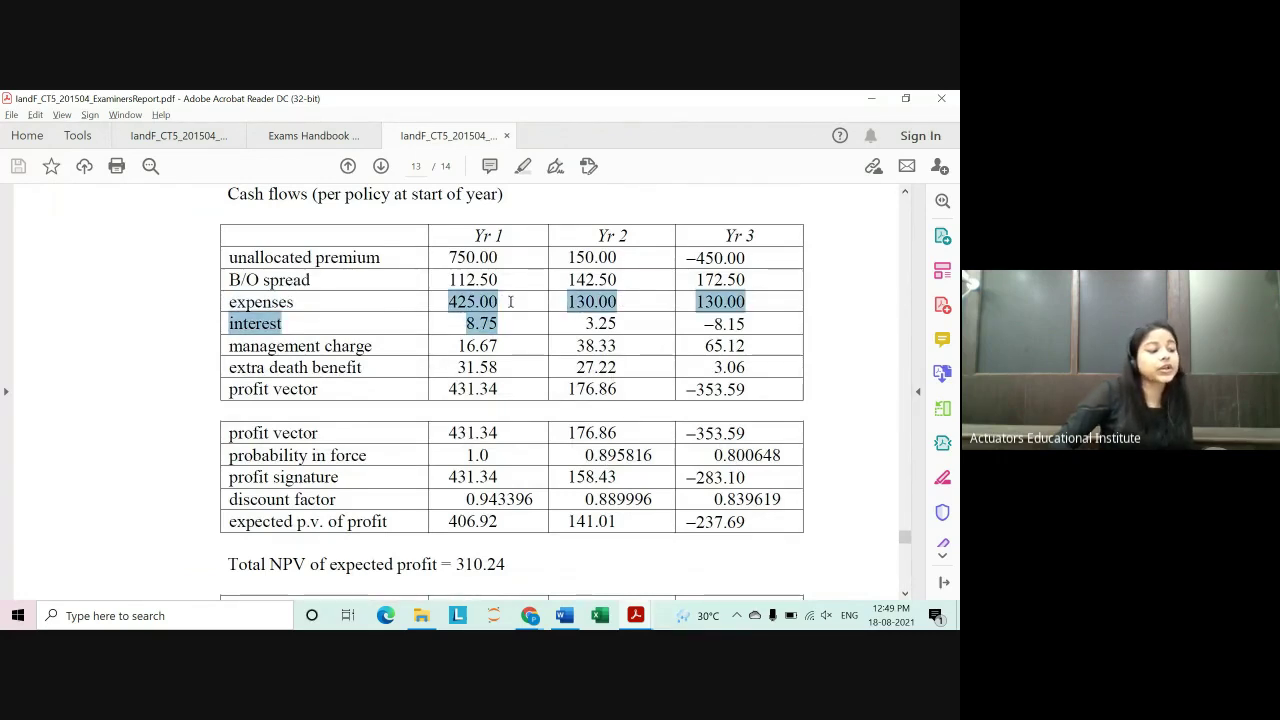
Step: Confirm the 5% initial and 2% renewal commission rates in the exam paper, then return to Word
{"action": "left_click", "coordinate": [190, 135]}
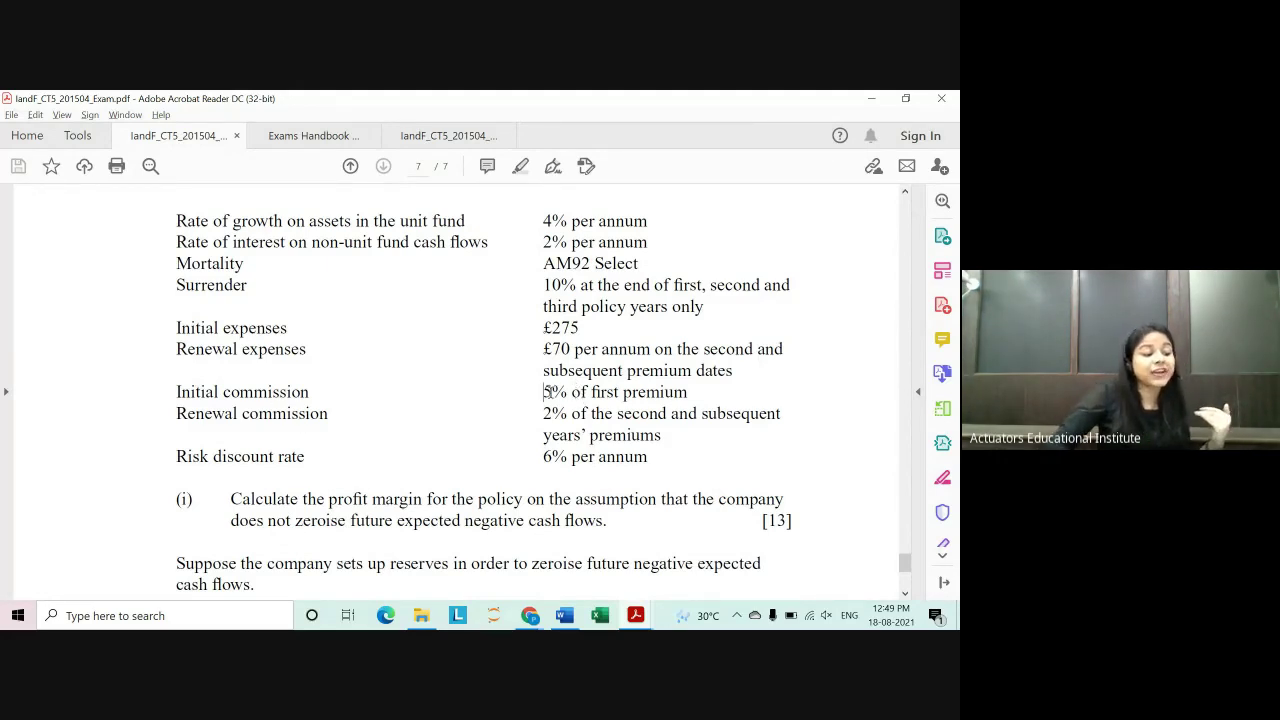
{"action": "left_click_drag", "start_coordinate": [543, 392], "coordinate": [567, 392]}
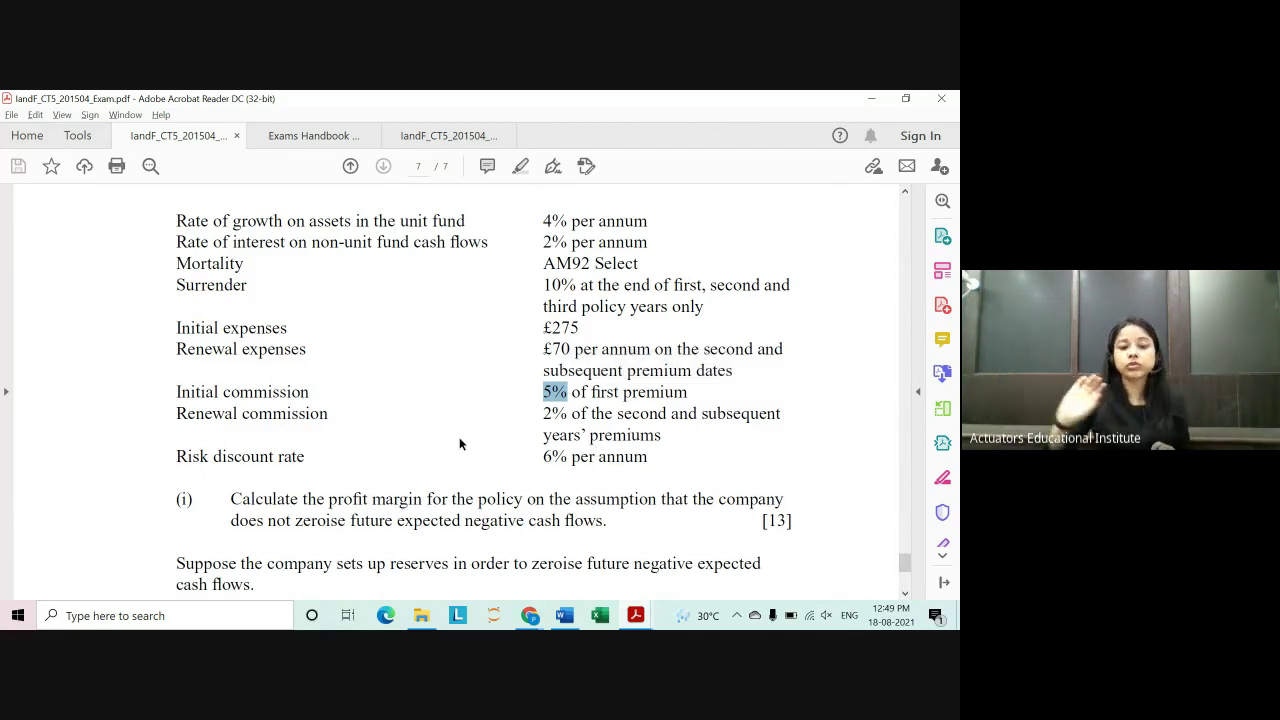
{"action": "left_click_drag", "start_coordinate": [544, 417], "coordinate": [555, 420]}
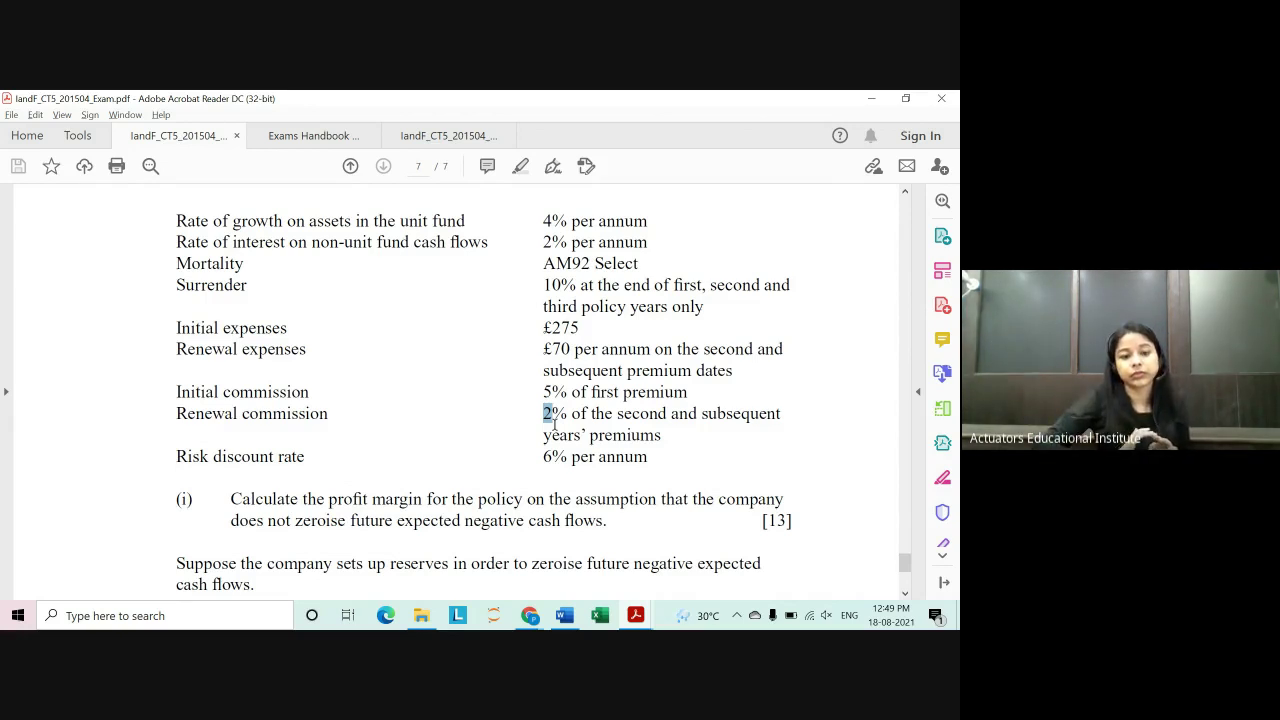
{"action": "key", "text": "alt+Tab"}
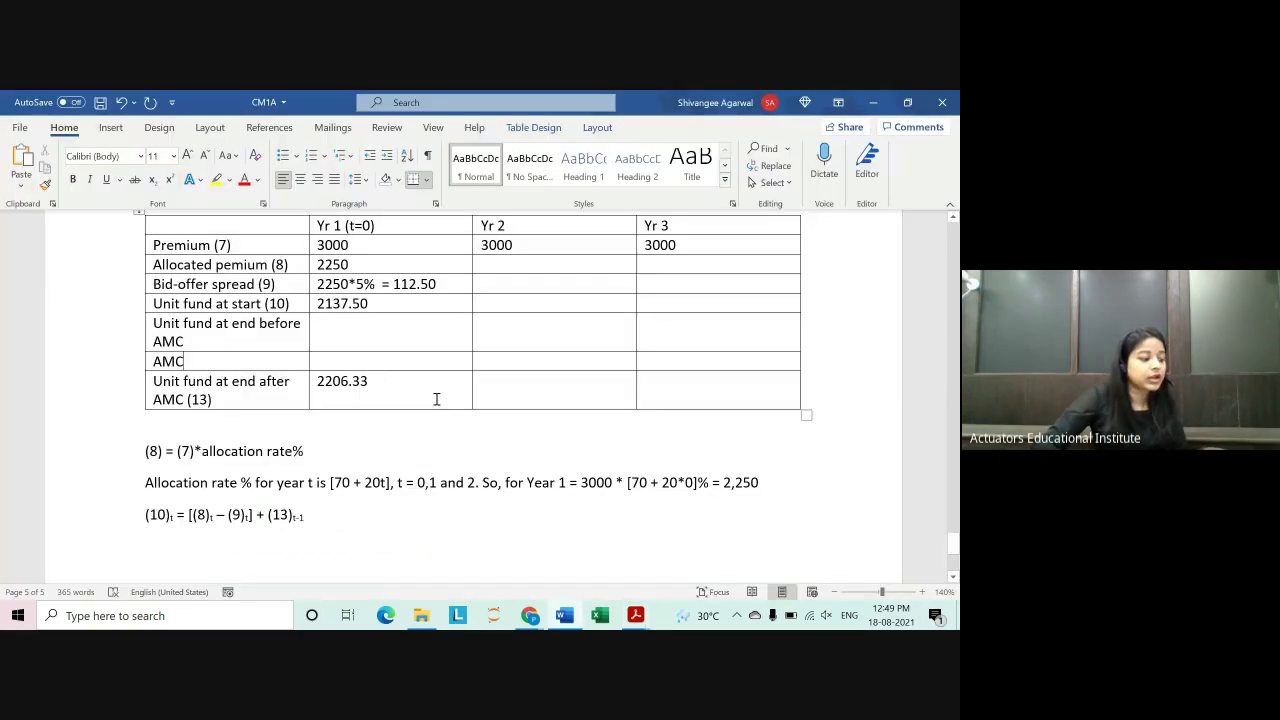
Step: Scroll up to the unit fund table heading, then go back to the exam paper's assumptions in Acrobat
{"action": "scroll", "coordinate": [436, 399], "scroll_direction": "up", "scroll_amount": 1}
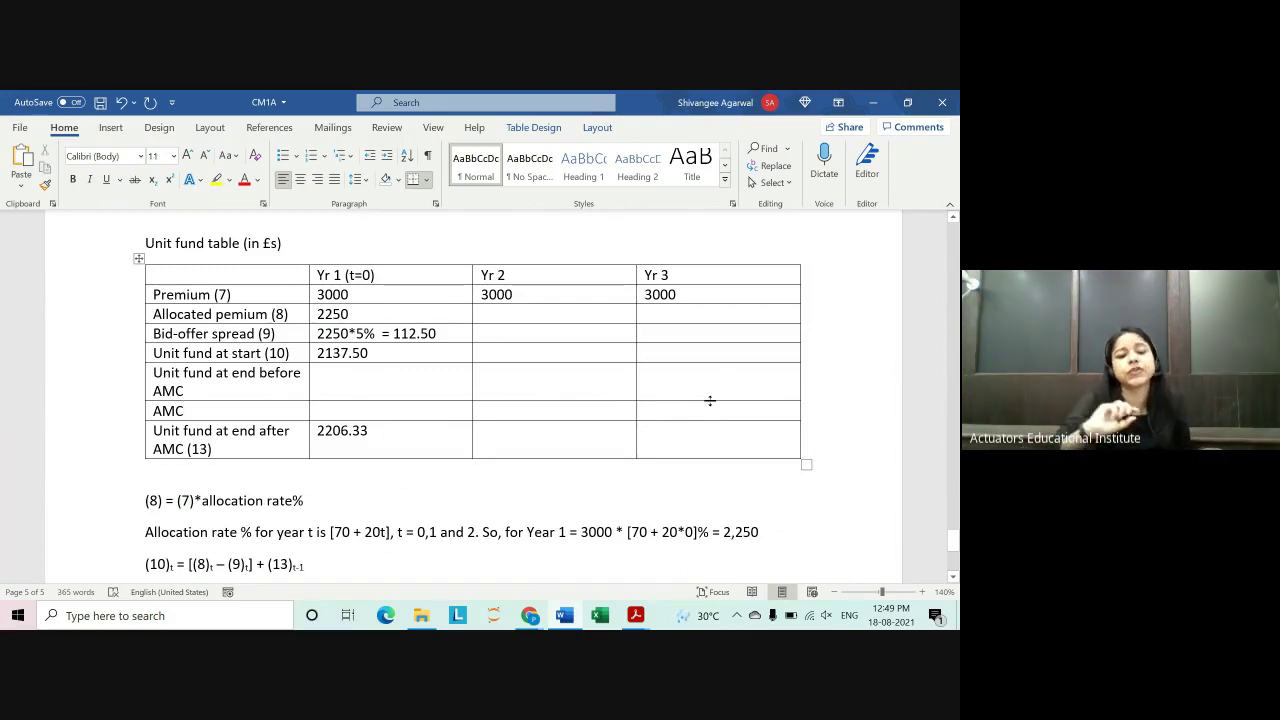
{"action": "key", "text": "alt+Tab"}
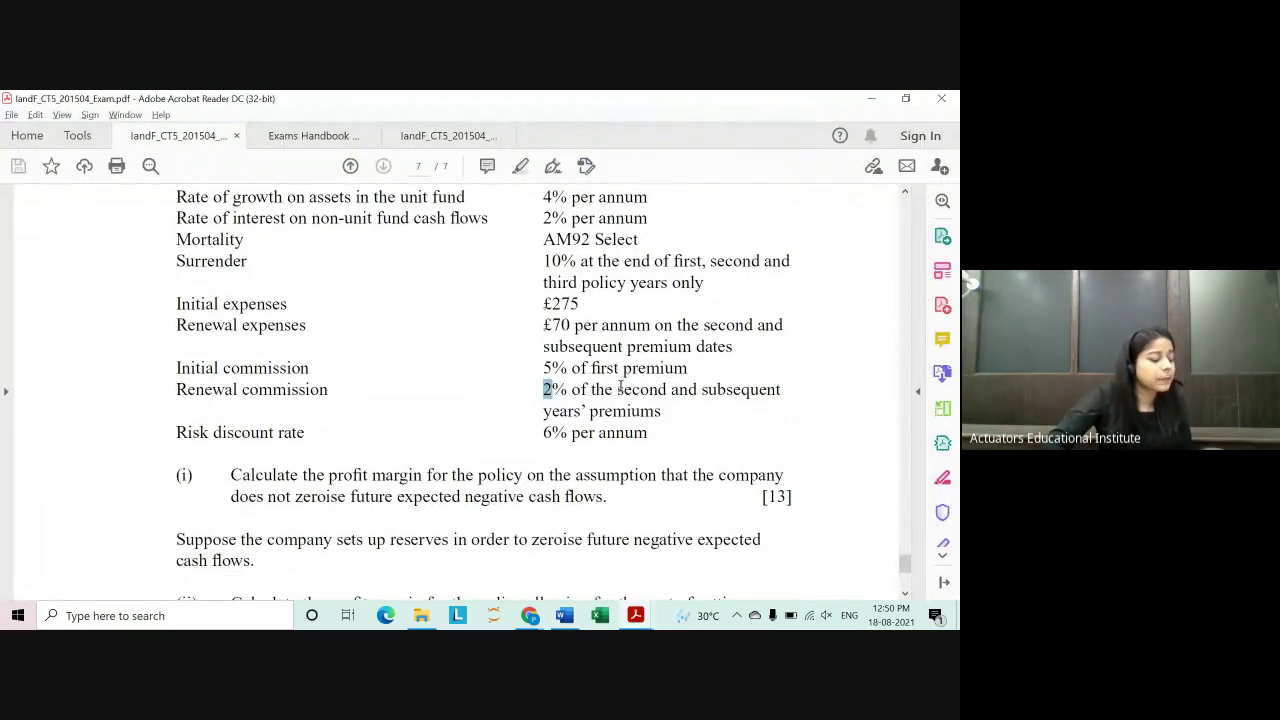
Step: Switch from the exam paper to the examiners' report cash-flow table and clear the leftover selection
{"action": "scroll", "coordinate": [569, 371], "scroll_direction": "down", "scroll_amount": 5}
{"action": "scroll", "coordinate": [499, 270], "scroll_direction": "up", "scroll_amount": 3}
{"action": "scroll", "coordinate": [499, 270], "scroll_direction": "up", "scroll_amount": 3}
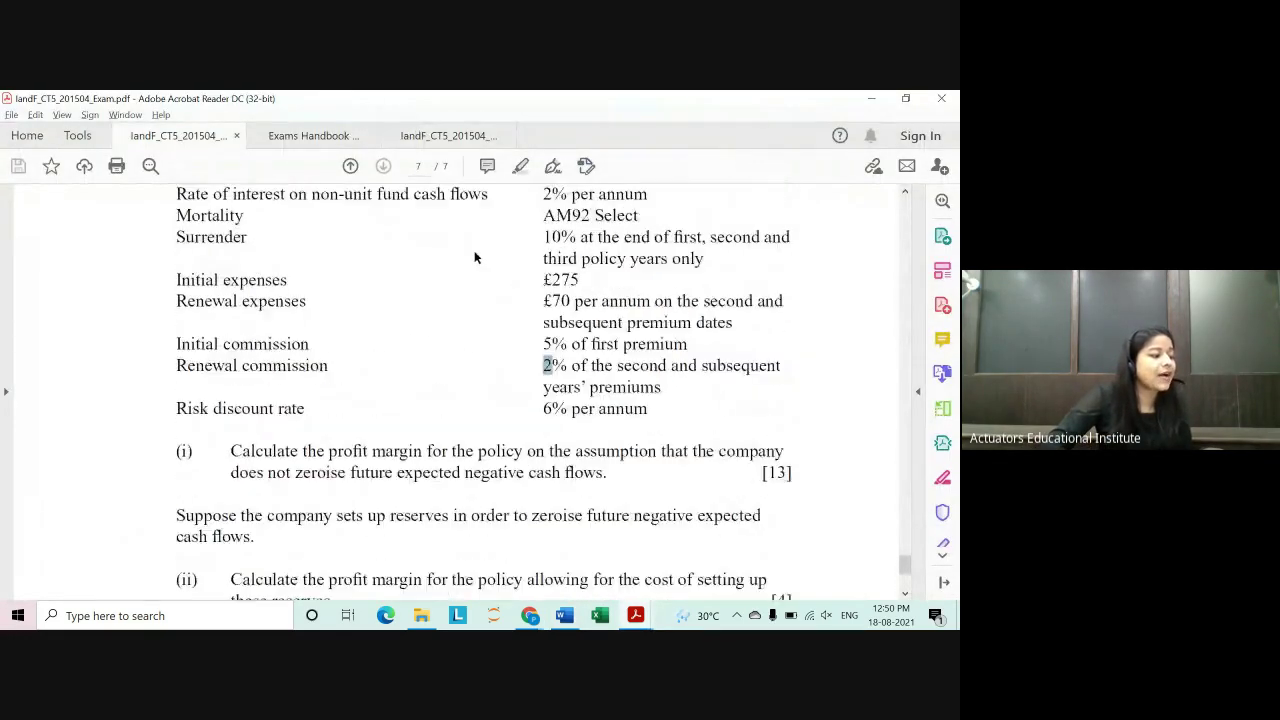
{"action": "scroll", "coordinate": [474, 257], "scroll_direction": "up", "scroll_amount": 2}
{"action": "key", "text": "ctrl+shift+Tab"}
{"action": "left_click", "coordinate": [522, 311]}
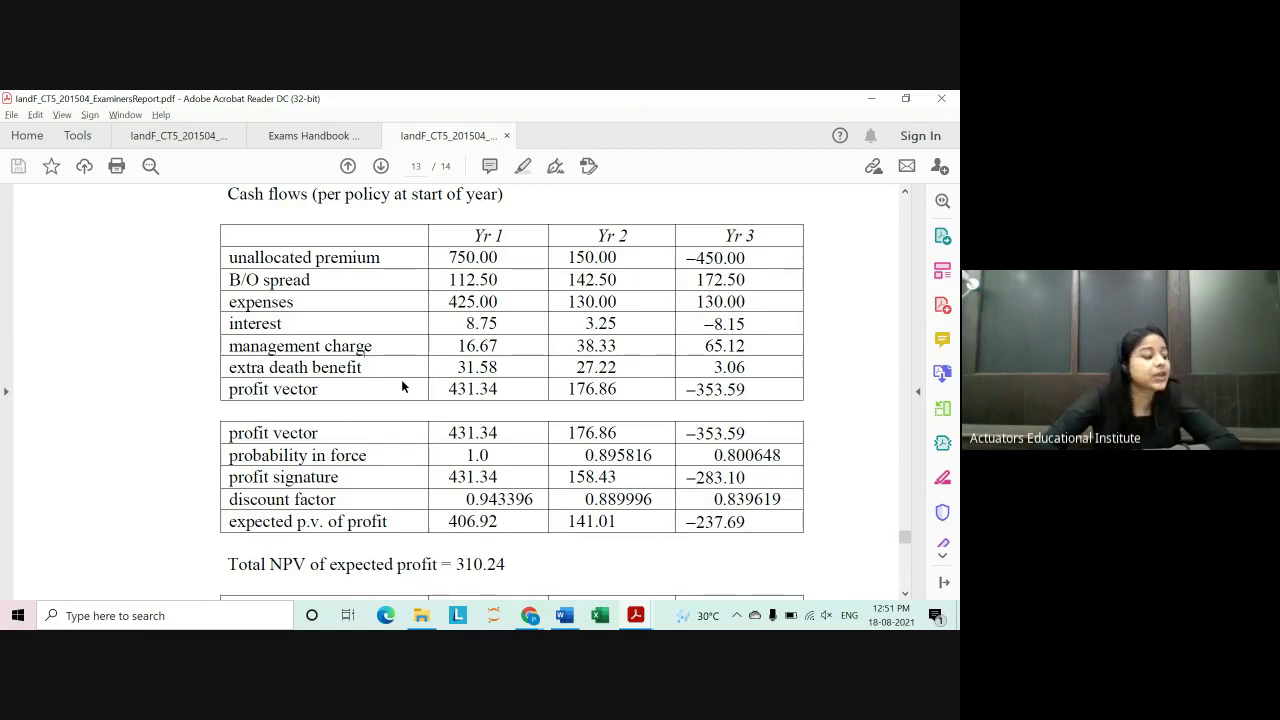
Step: Pick out the extra death benefit values 31.58, 27.22 and 3.06 in the cash-flow table
{"action": "left_click_drag", "start_coordinate": [225, 367], "coordinate": [390, 367]}
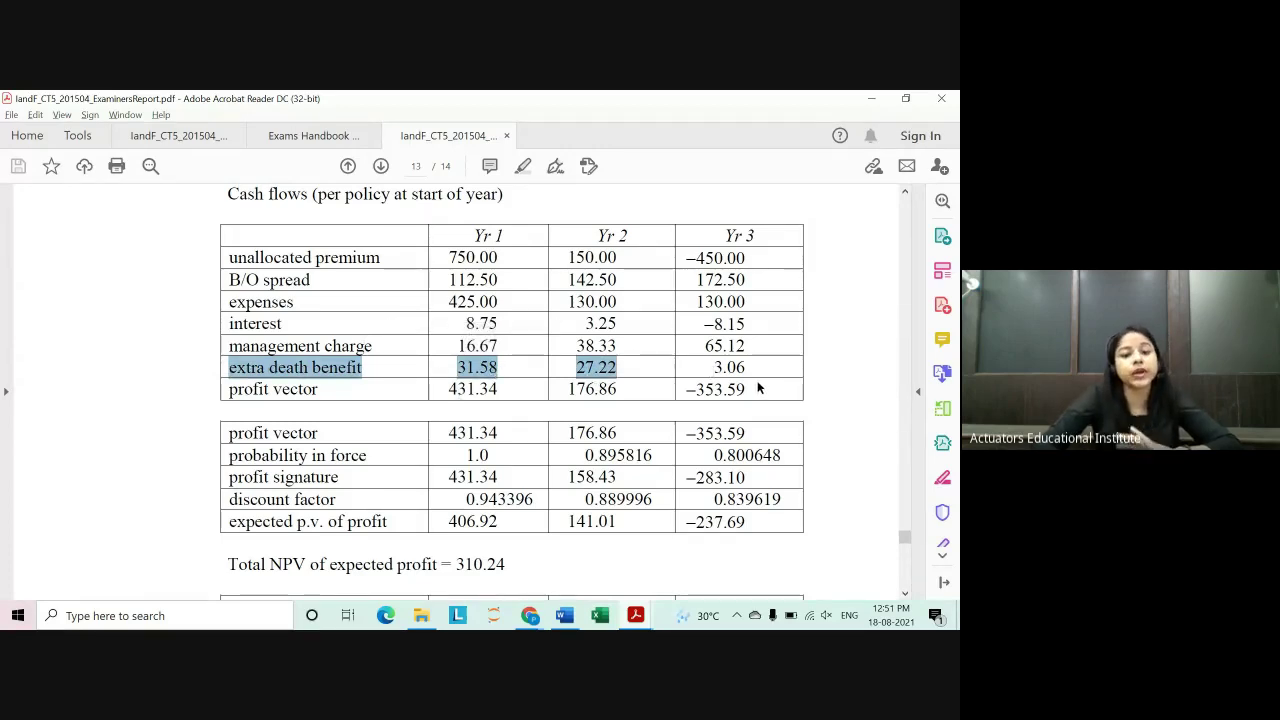
{"action": "left_click_drag", "start_coordinate": [452, 367], "coordinate": [503, 367]}
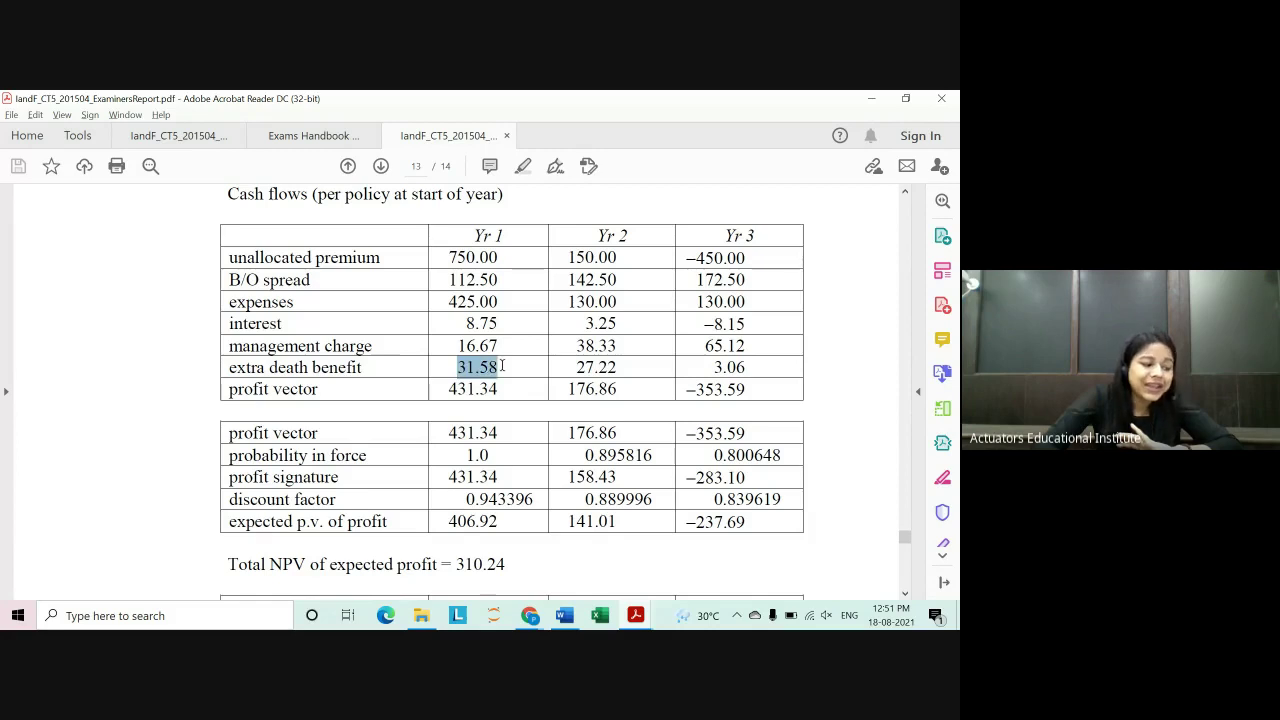
{"action": "left_click_drag", "start_coordinate": [577, 367], "coordinate": [618, 367]}
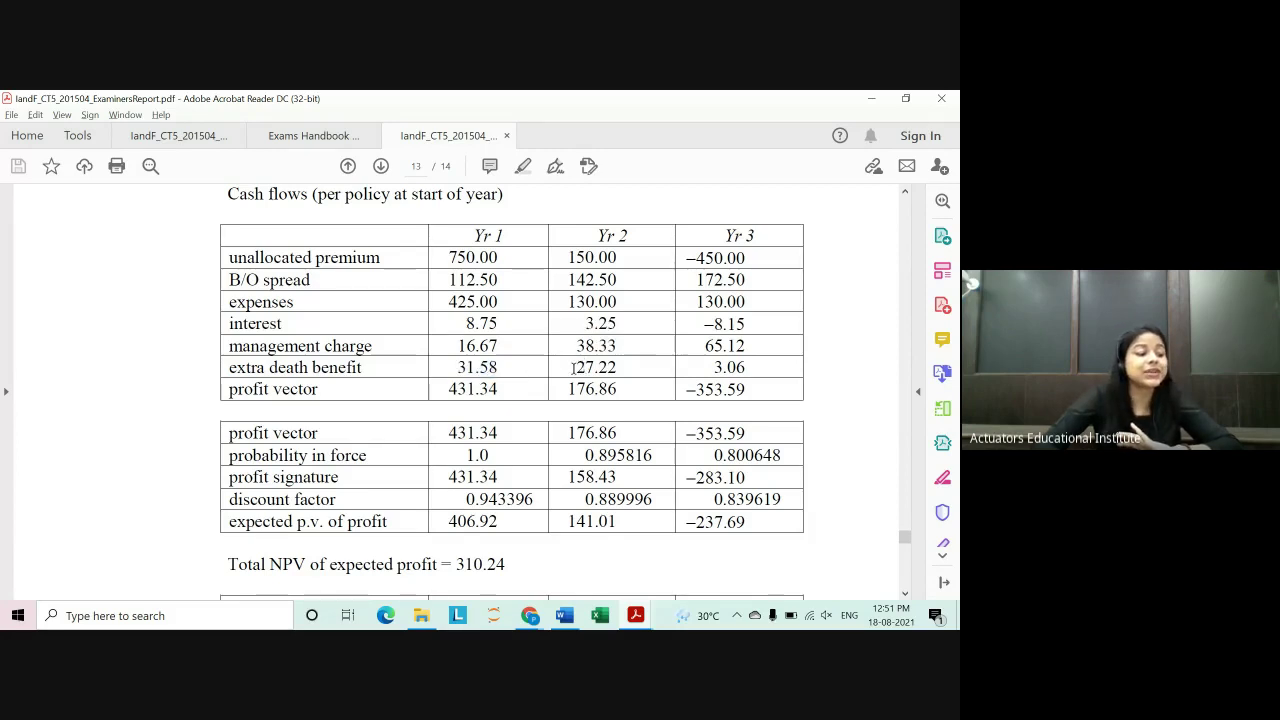
{"action": "left_click", "coordinate": [716, 367]}
{"action": "left_click_drag", "start_coordinate": [716, 368], "coordinate": [748, 372]}
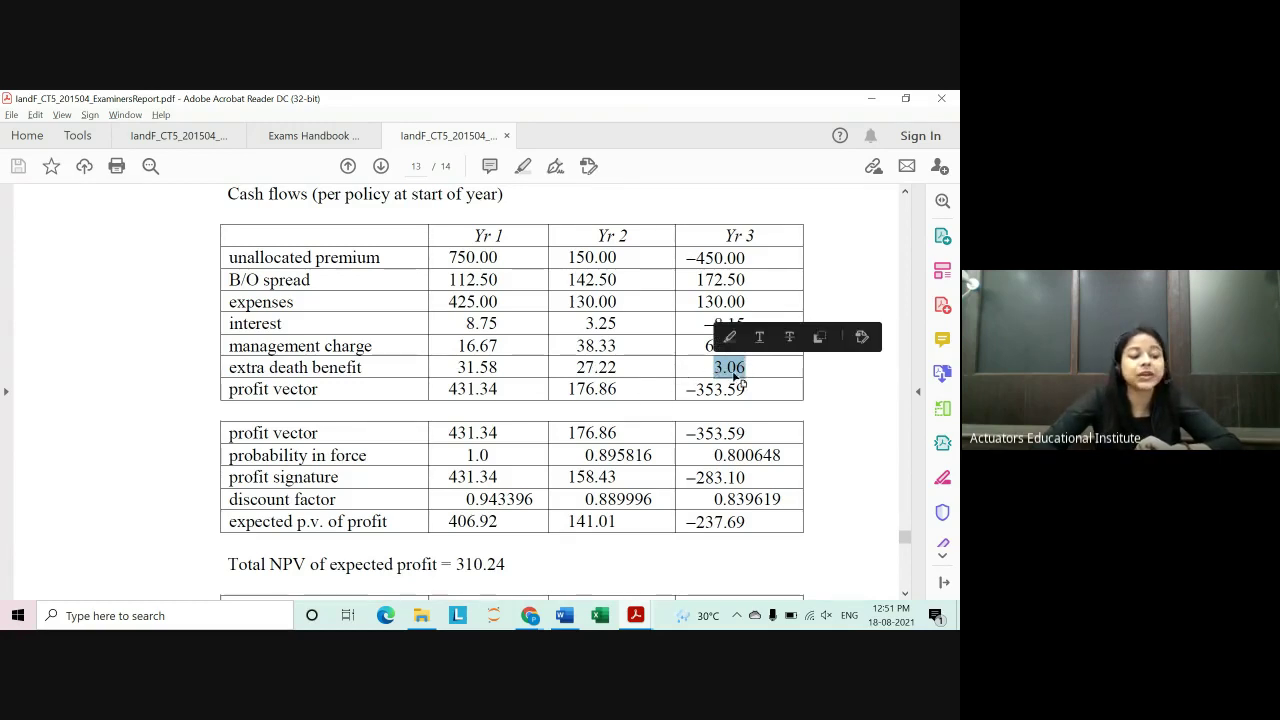
Step: Glance up at page 12 and back, then return to the Word unit fund table
{"action": "scroll", "coordinate": [716, 292], "scroll_direction": "up", "scroll_amount": 1}
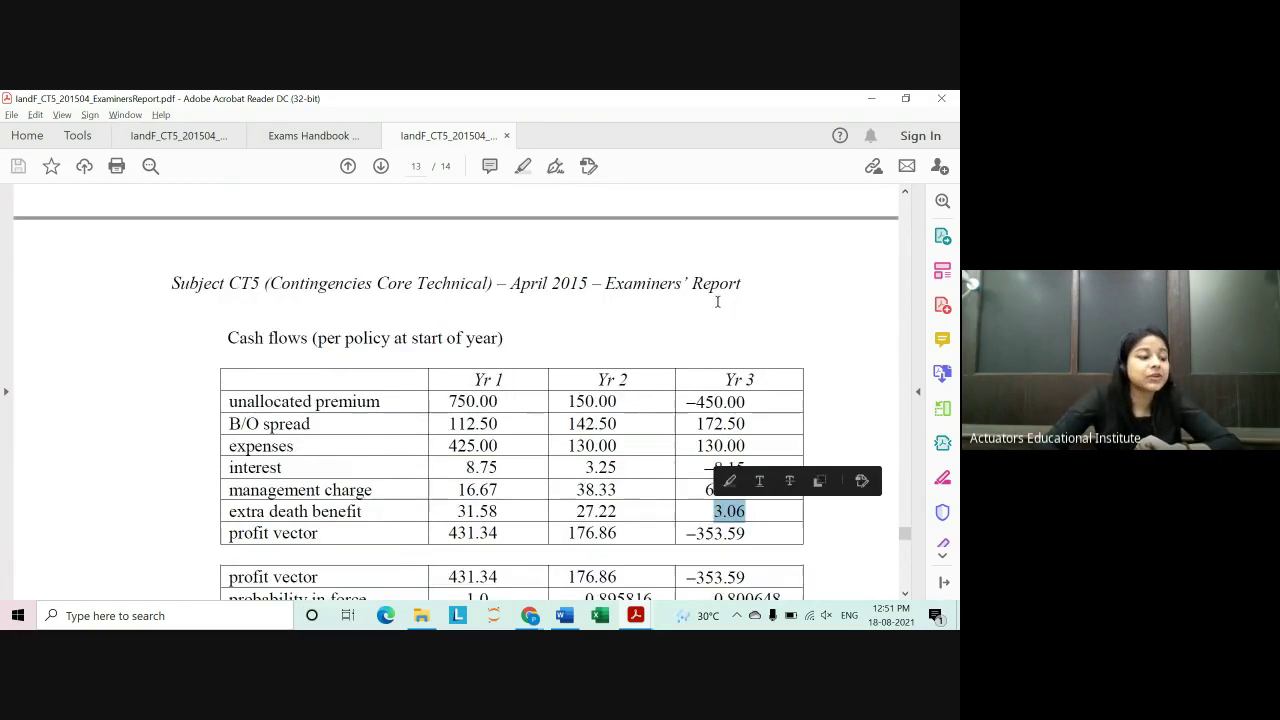
{"action": "scroll", "coordinate": [716, 287], "scroll_direction": "up", "scroll_amount": 5}
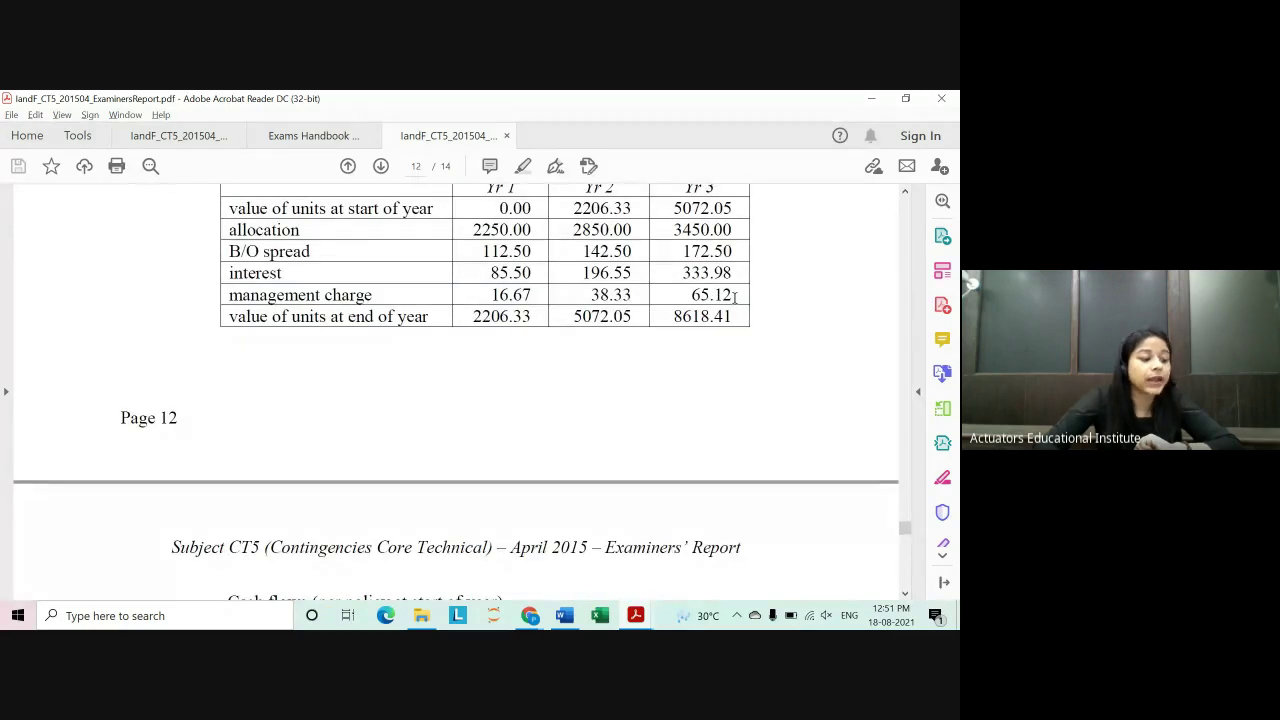
{"action": "scroll", "coordinate": [740, 299], "scroll_direction": "down", "scroll_amount": 1}
{"action": "scroll", "coordinate": [755, 310], "scroll_direction": "down", "scroll_amount": 2}
{"action": "scroll", "coordinate": [766, 319], "scroll_direction": "down", "scroll_amount": 1}
{"action": "scroll", "coordinate": [767, 320], "scroll_direction": "down", "scroll_amount": 1}
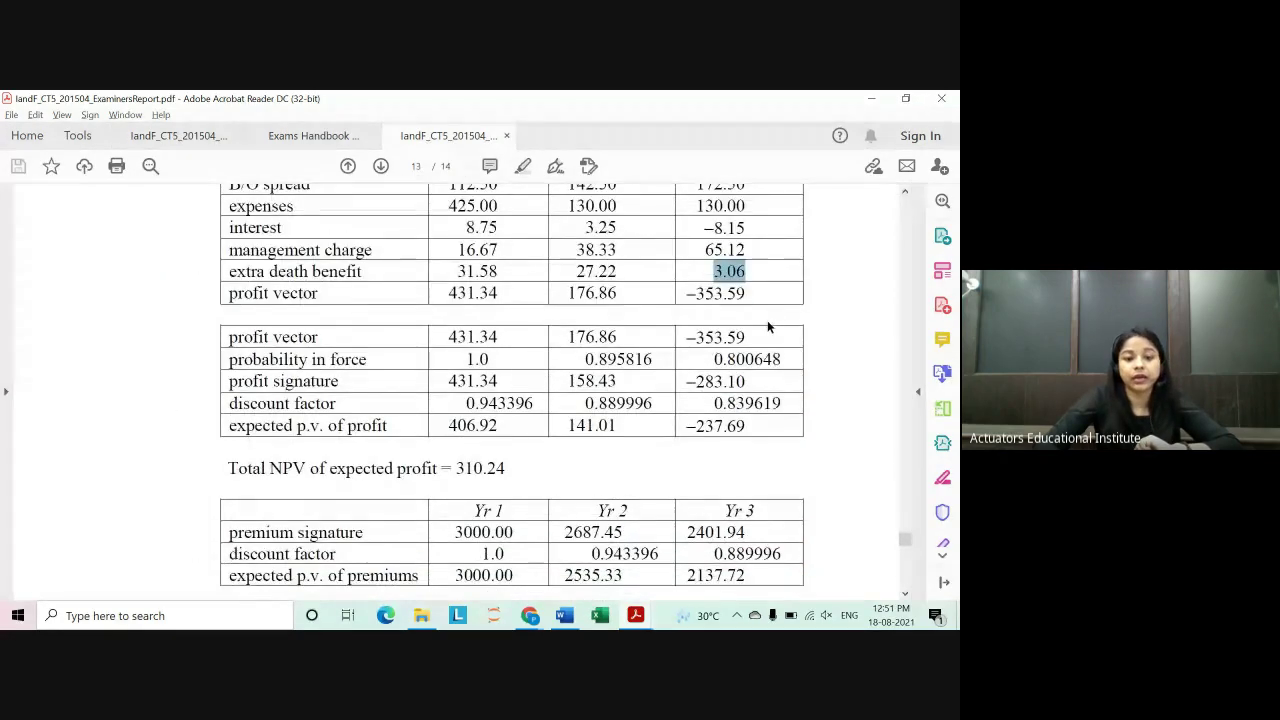
{"action": "scroll", "coordinate": [767, 322], "scroll_direction": "up", "scroll_amount": 2}
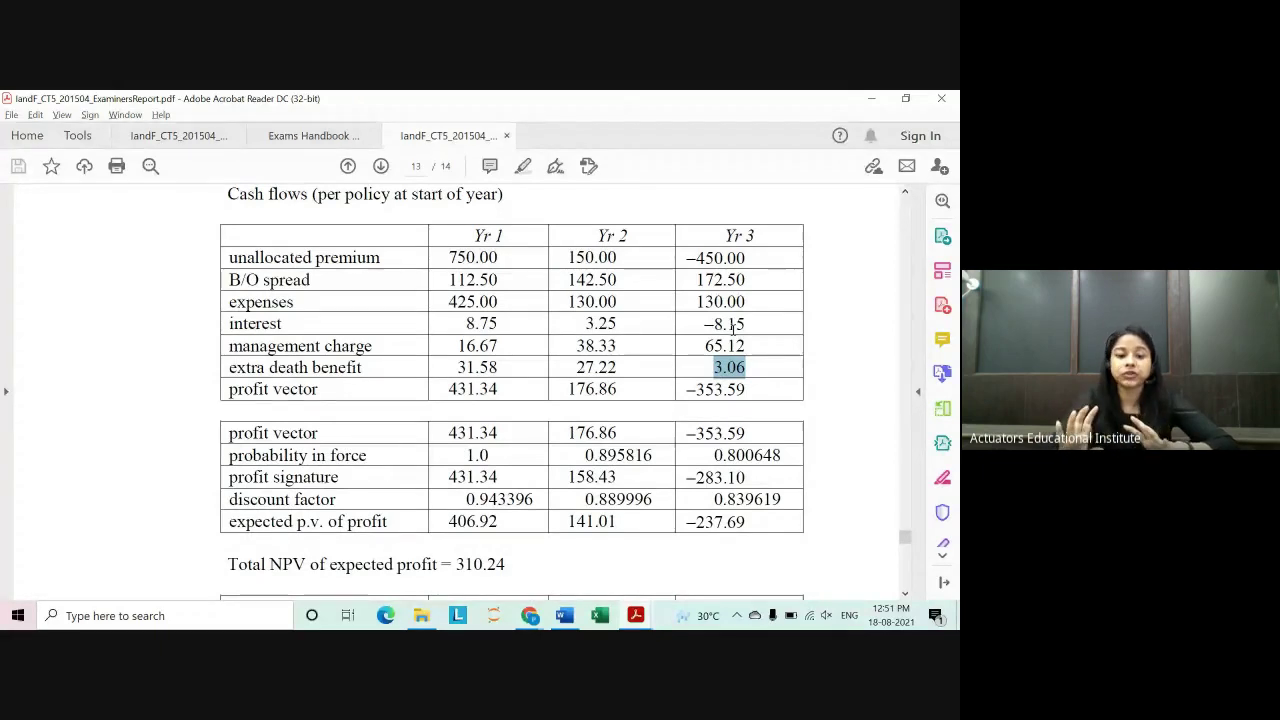
{"action": "key", "text": "alt+Tab"}
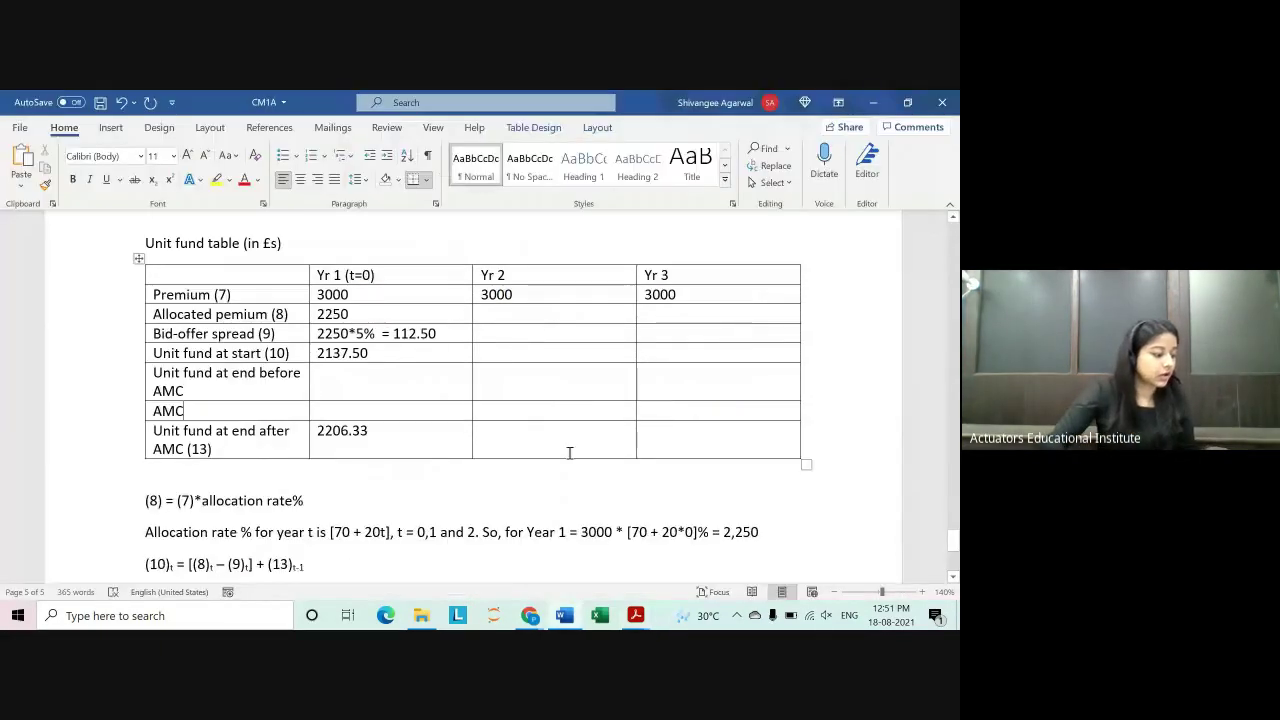
Step: Start a fresh plain-text line below the formula notes, with superscript and subscript turned off
{"action": "scroll", "coordinate": [450, 440], "scroll_direction": "down", "scroll_amount": 4}
{"action": "key", "text": "Return"}
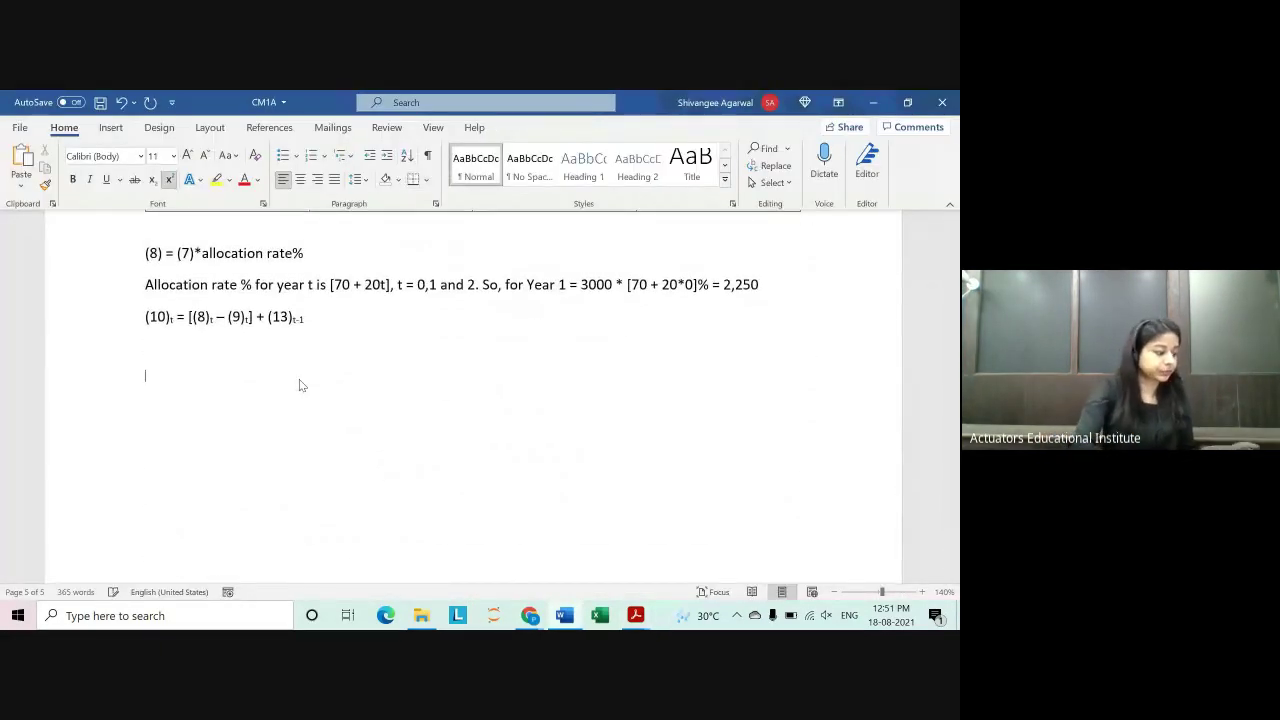
{"action": "key", "text": "ctrl+shift+plus"}
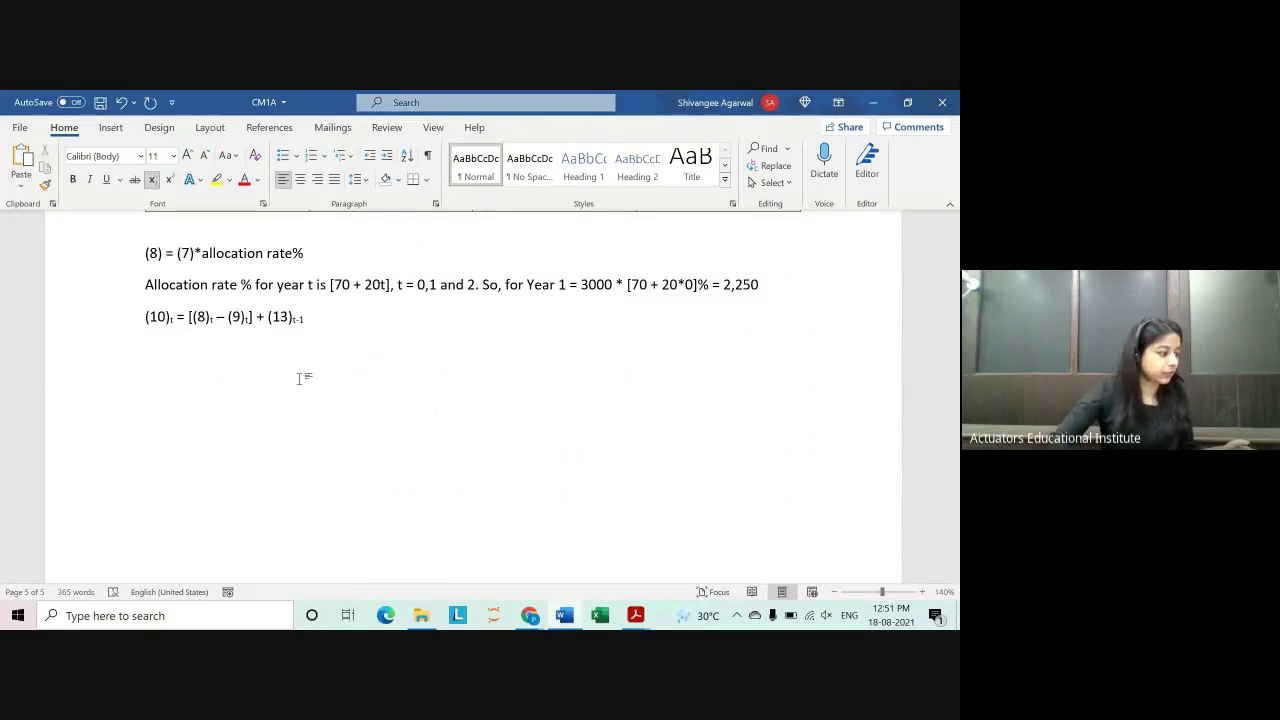
{"action": "left_click", "coordinate": [151, 181]}
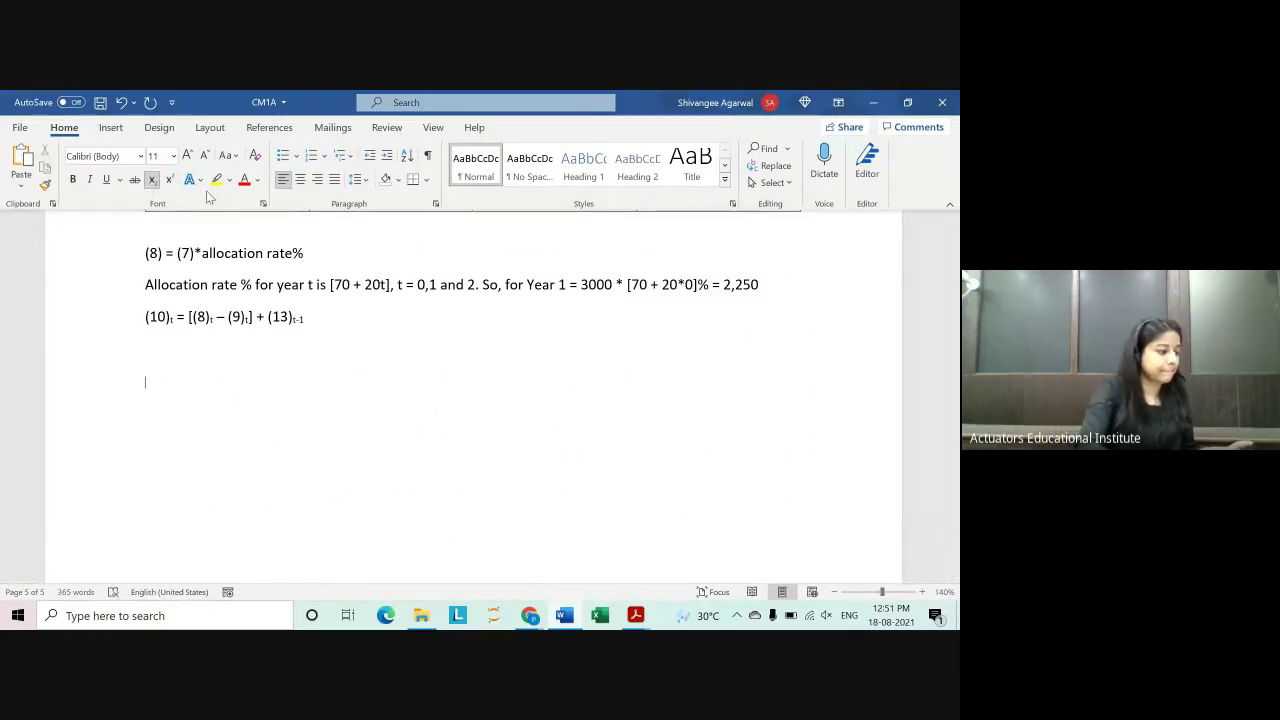
{"action": "key", "text": "ctrl+equal"}
{"action": "key", "text": "Return"}
{"action": "key", "text": "Return"}
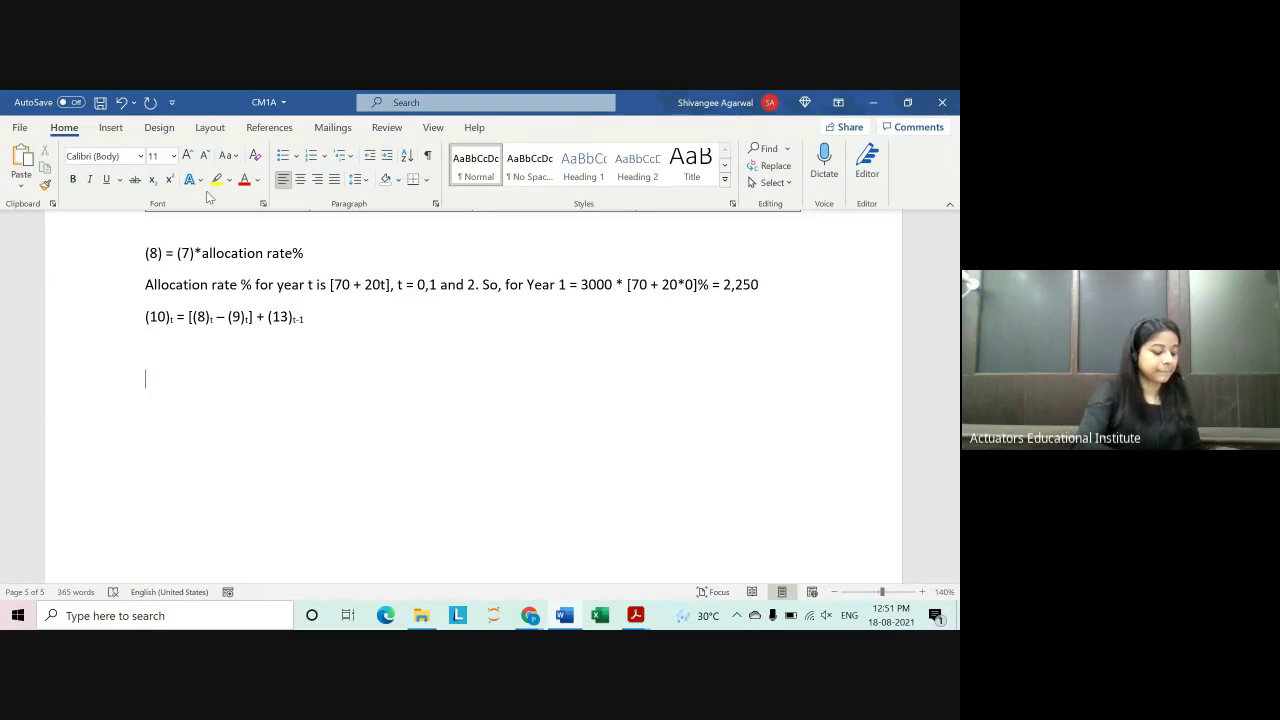
Step: Type the extra death benefit formula 'Min[9000 – (13), 0] * (aq)'
{"action": "type", "text": "mi(9000"}
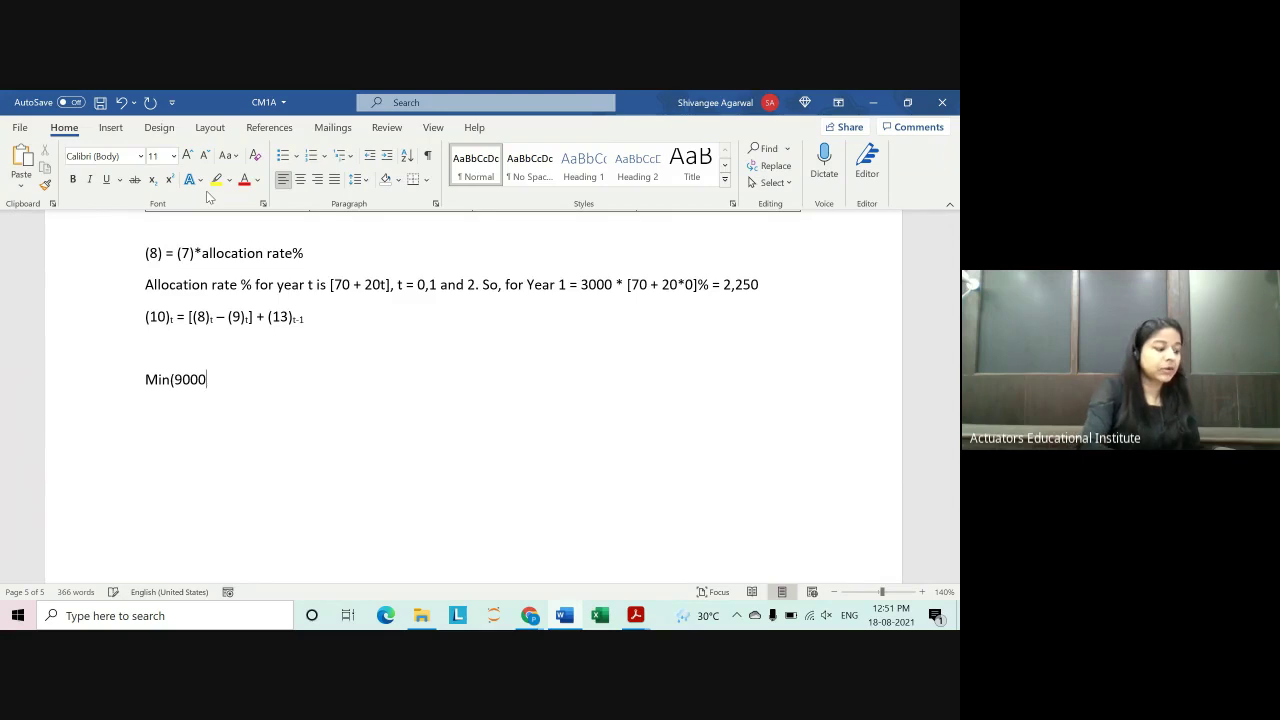
{"action": "type", "text": "-unit fu"}
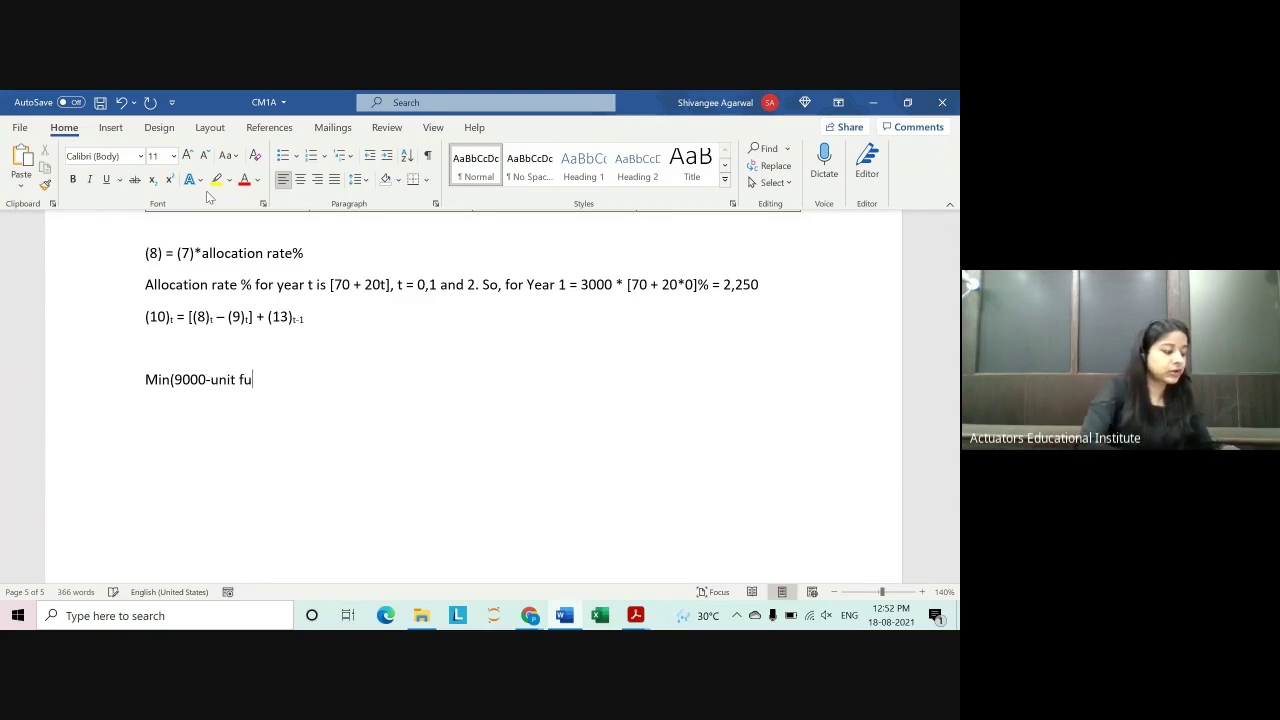
{"action": "type", "text": "nd"}
{"action": "scroll", "coordinate": [329, 337], "scroll_direction": "up", "scroll_amount": 4}
{"action": "scroll", "coordinate": [328, 342], "scroll_direction": "up", "scroll_amount": 5}
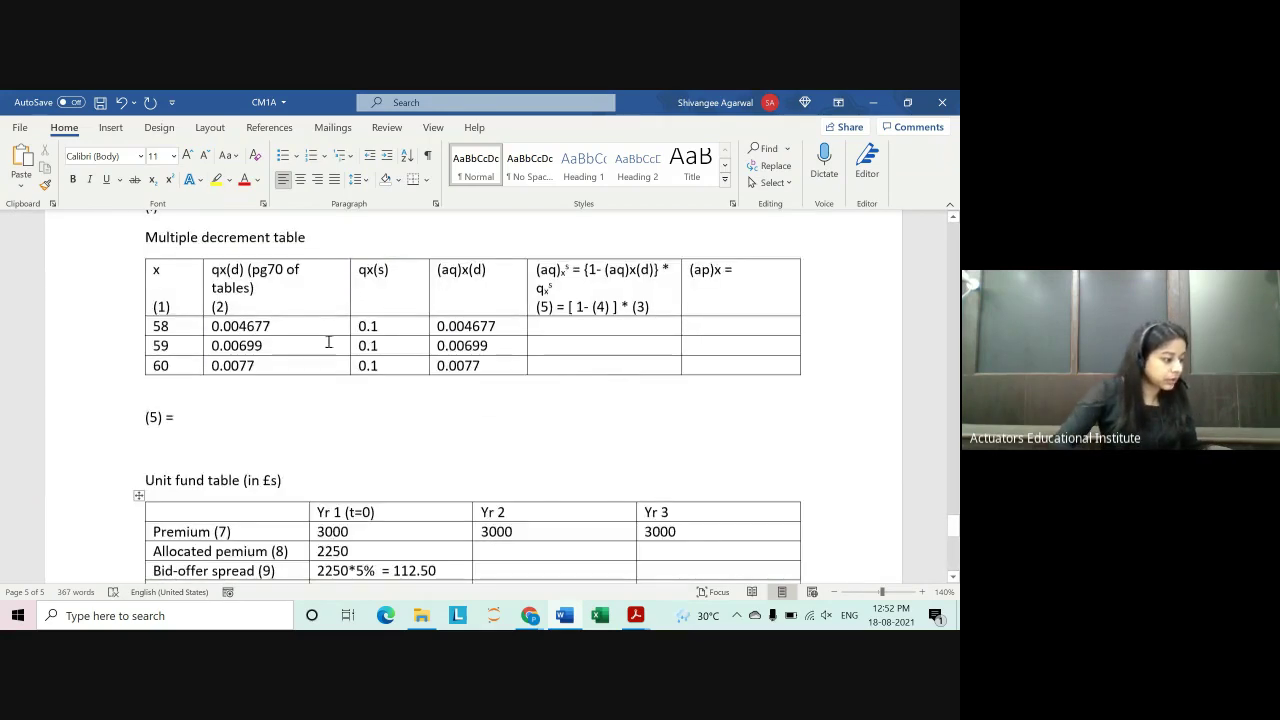
{"action": "scroll", "coordinate": [328, 342], "scroll_direction": "down", "scroll_amount": 3}
{"action": "scroll", "coordinate": [328, 345], "scroll_direction": "down", "scroll_amount": 4}
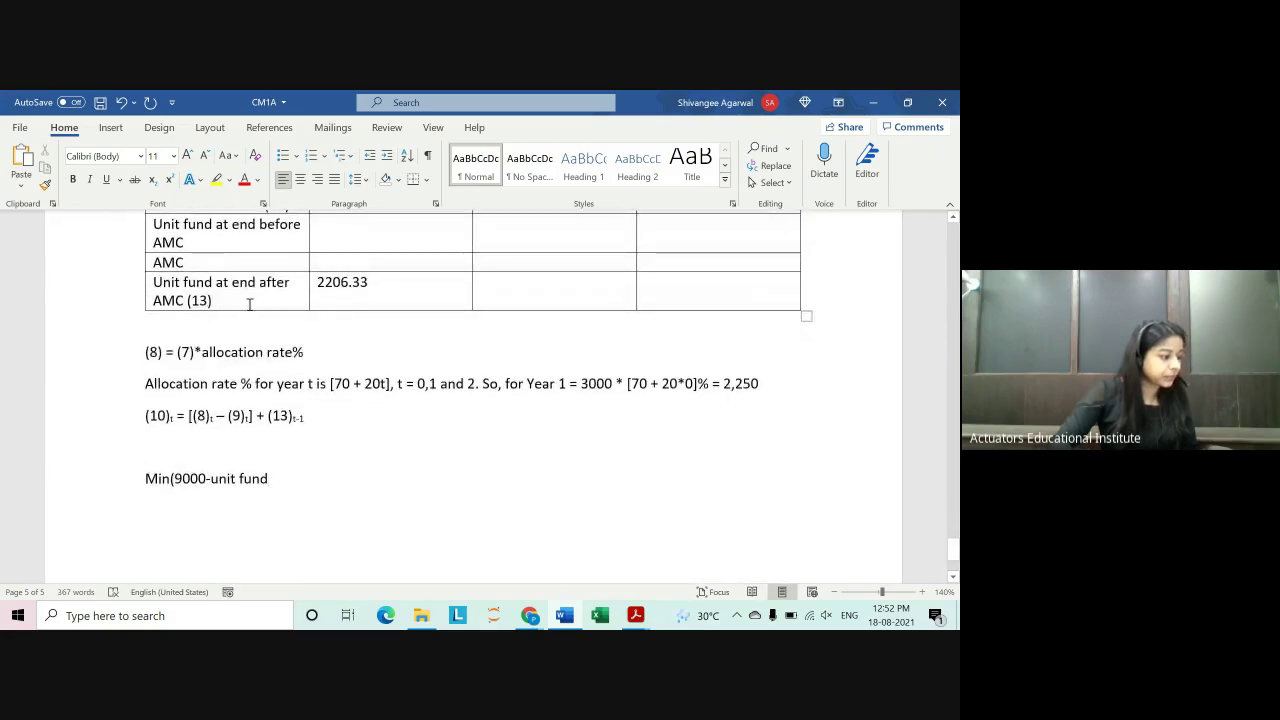
{"action": "key", "text": "BackSpace"}
{"action": "key", "text": "BackSpace"}
{"action": "key", "text": "BackSpace"}
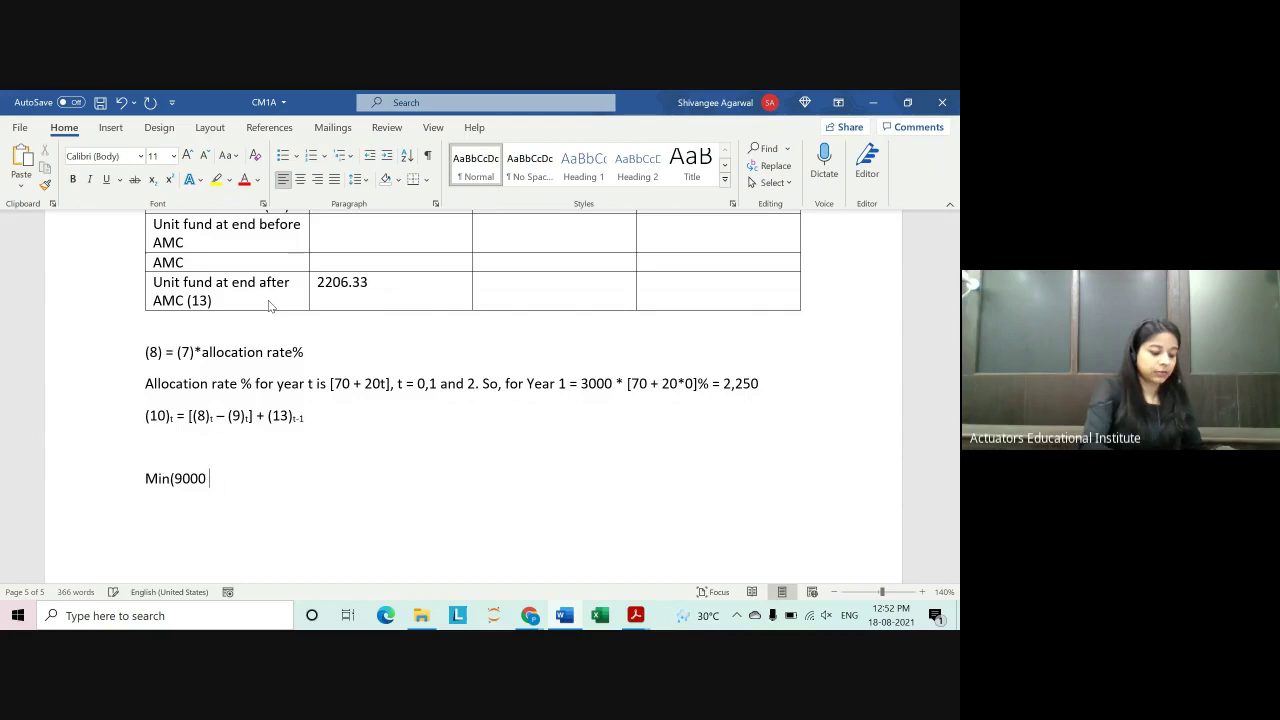
{"action": "type", "text": "- "}
{"action": "type", "text": "(1"}
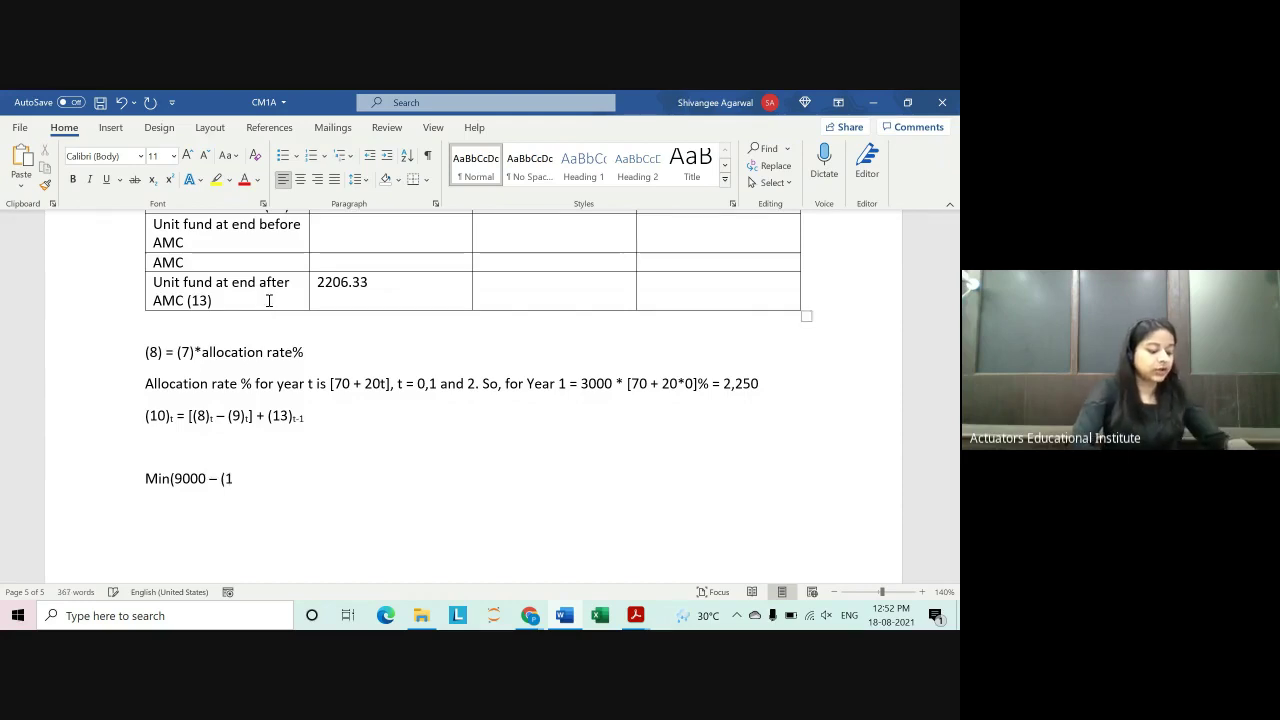
{"action": "type", "text": "#"}
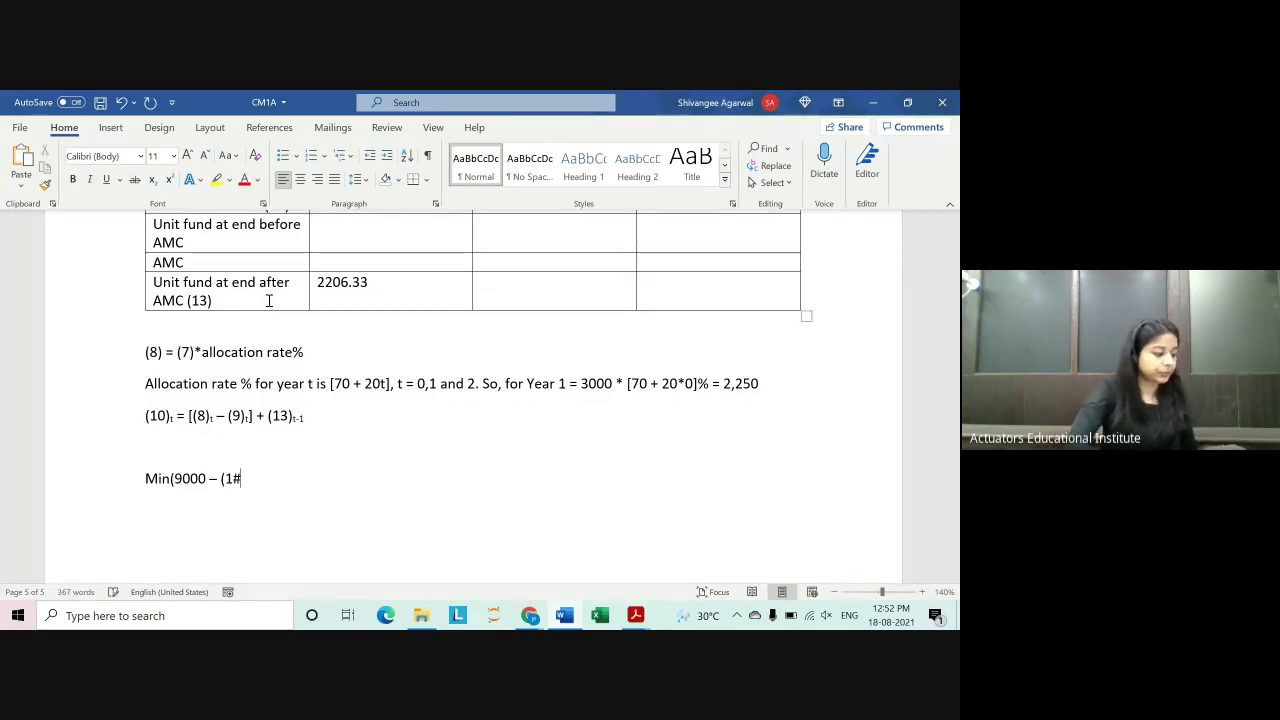
{"action": "key", "text": "BackSpace"}
{"action": "type", "text": "3"}
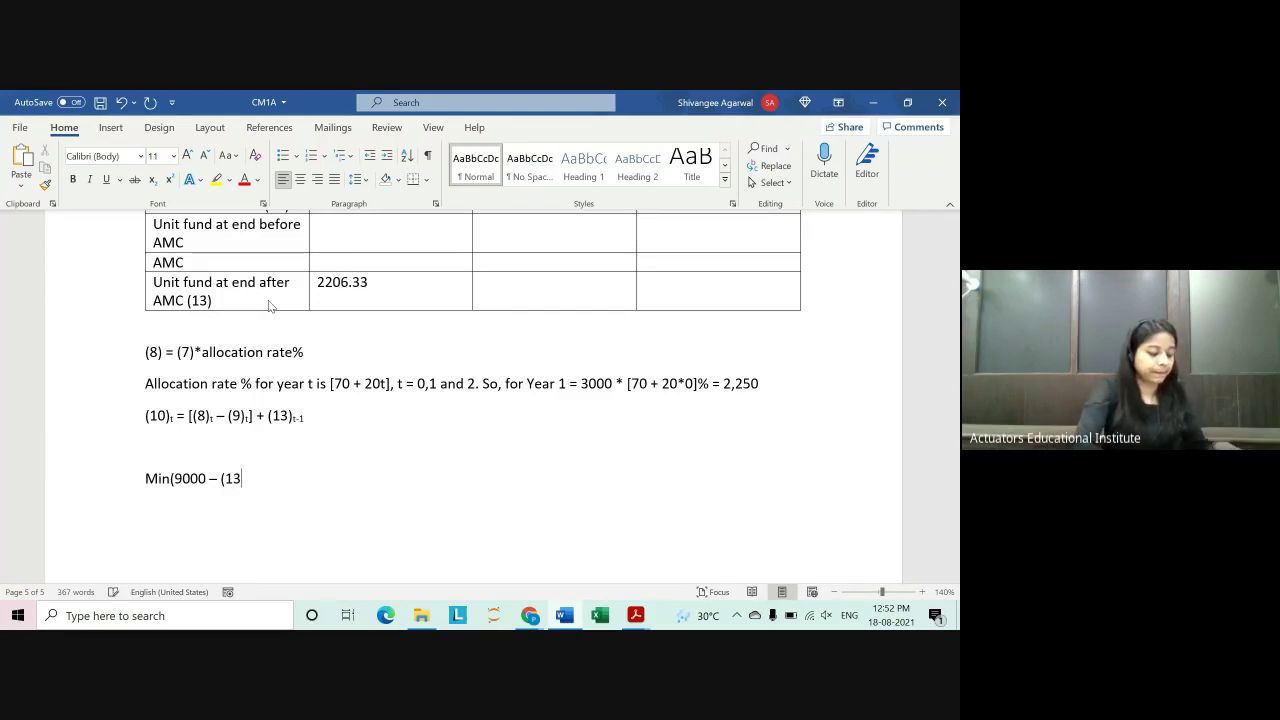
{"action": "type", "text": ")"}
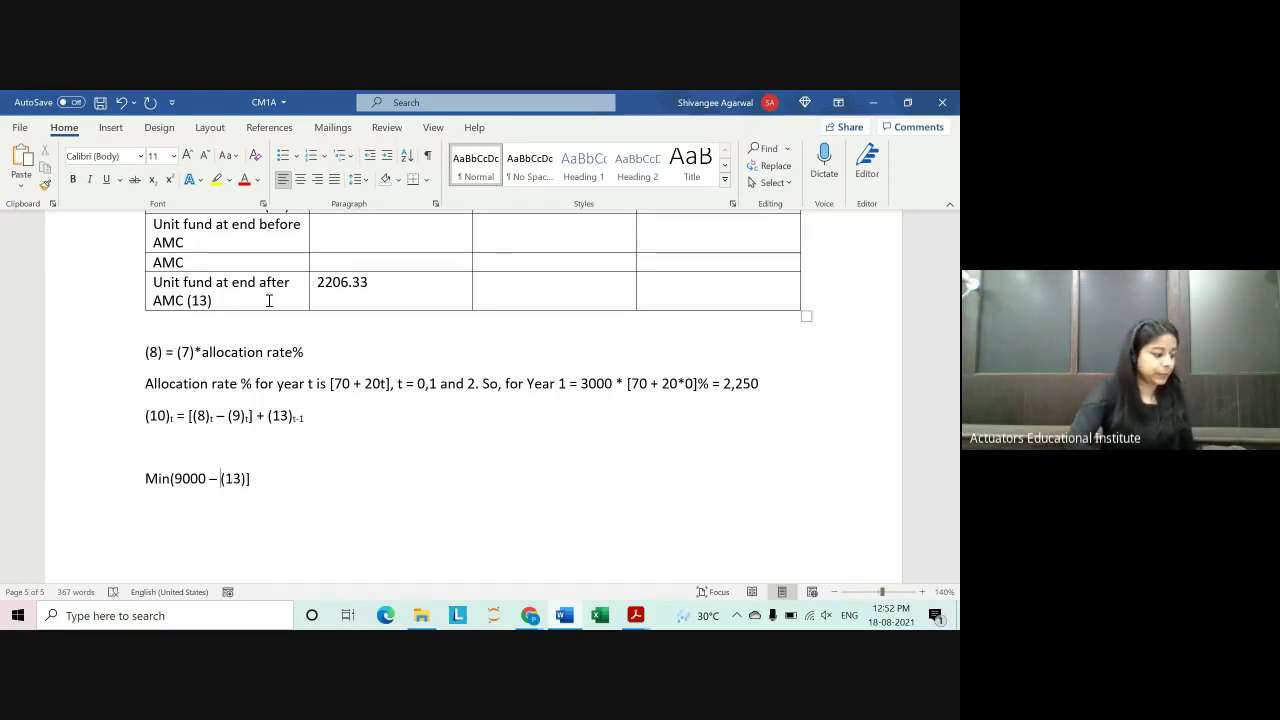
{"action": "type", "text": "["}
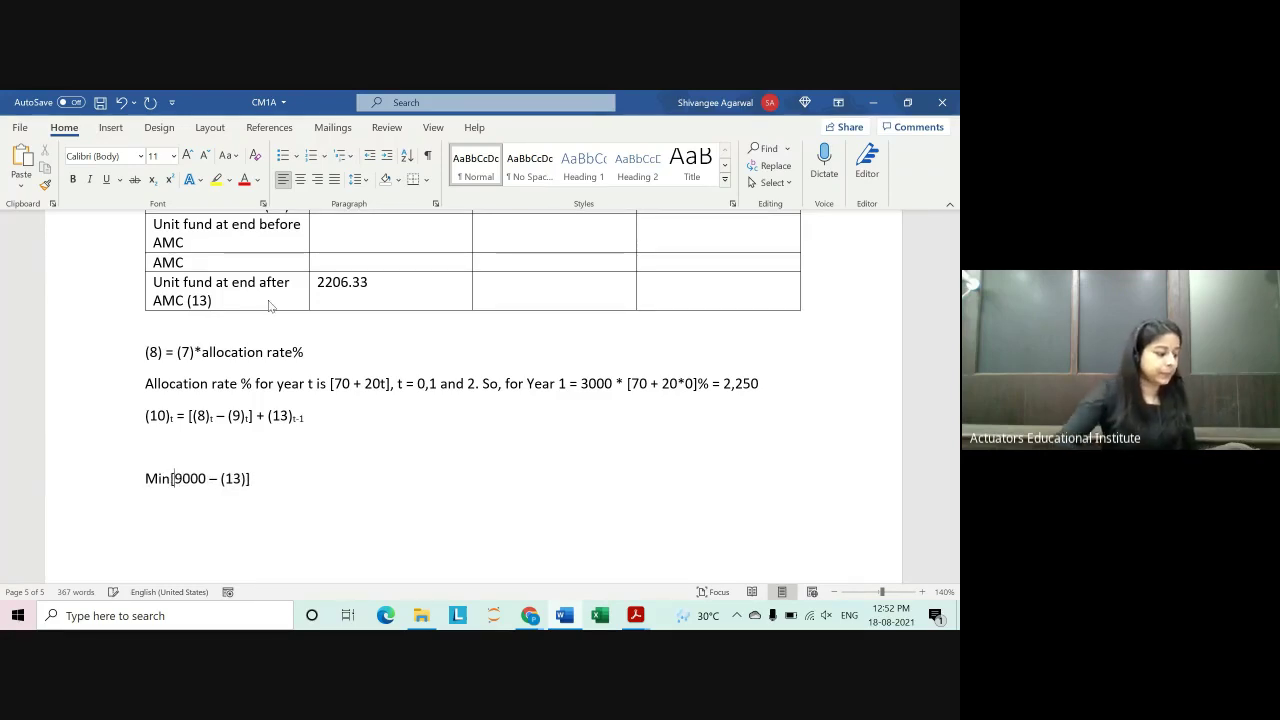
{"action": "left_click", "coordinate": [246, 479]}
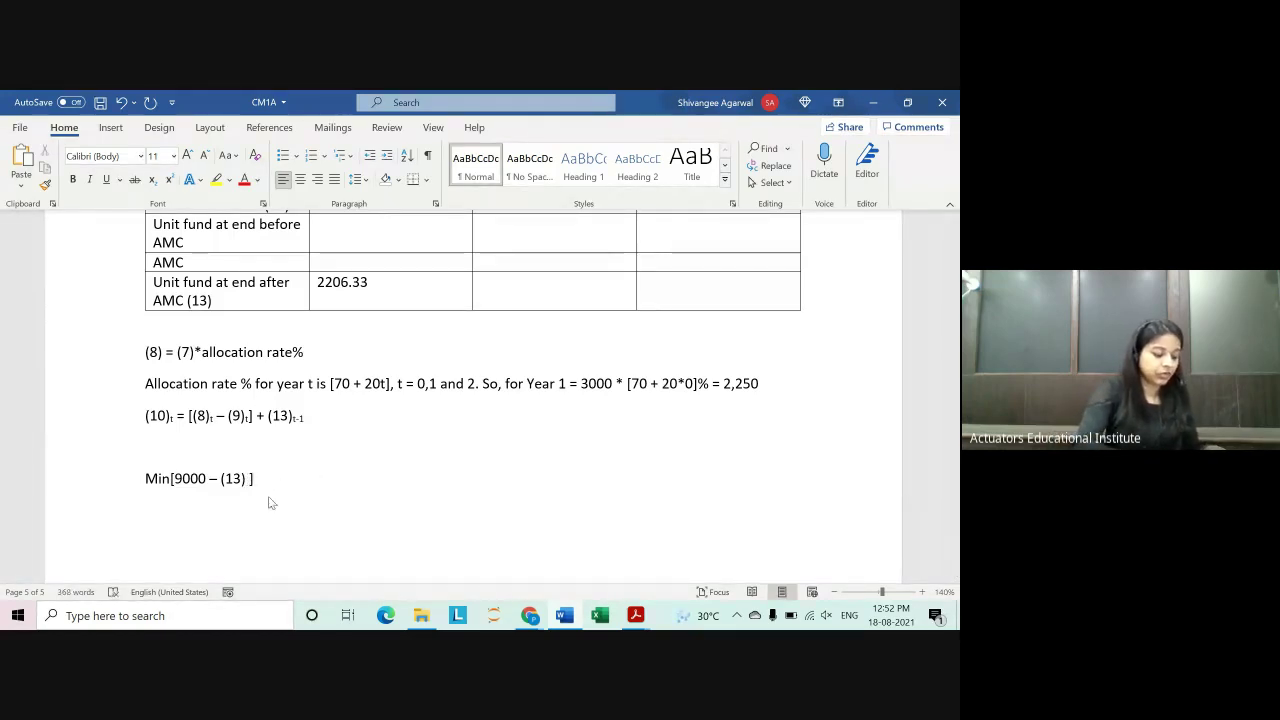
{"action": "type", "text": ", 0]"}
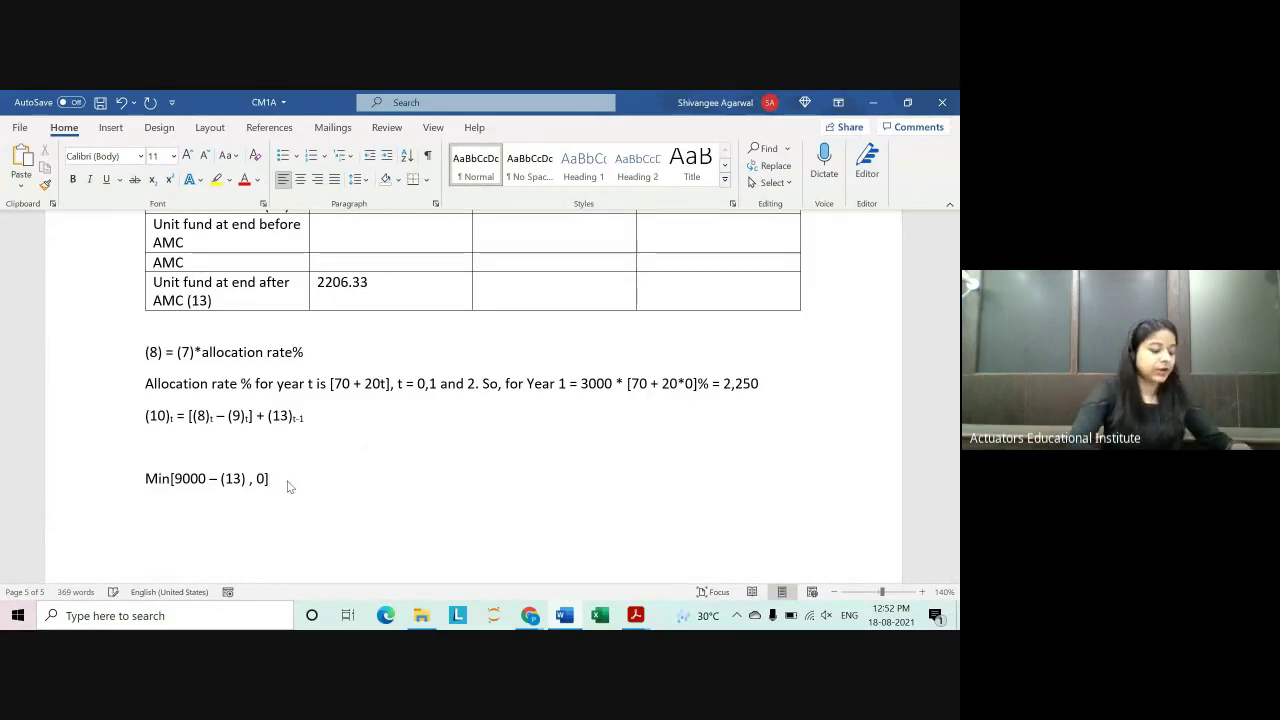
{"action": "type", "text": " * "}
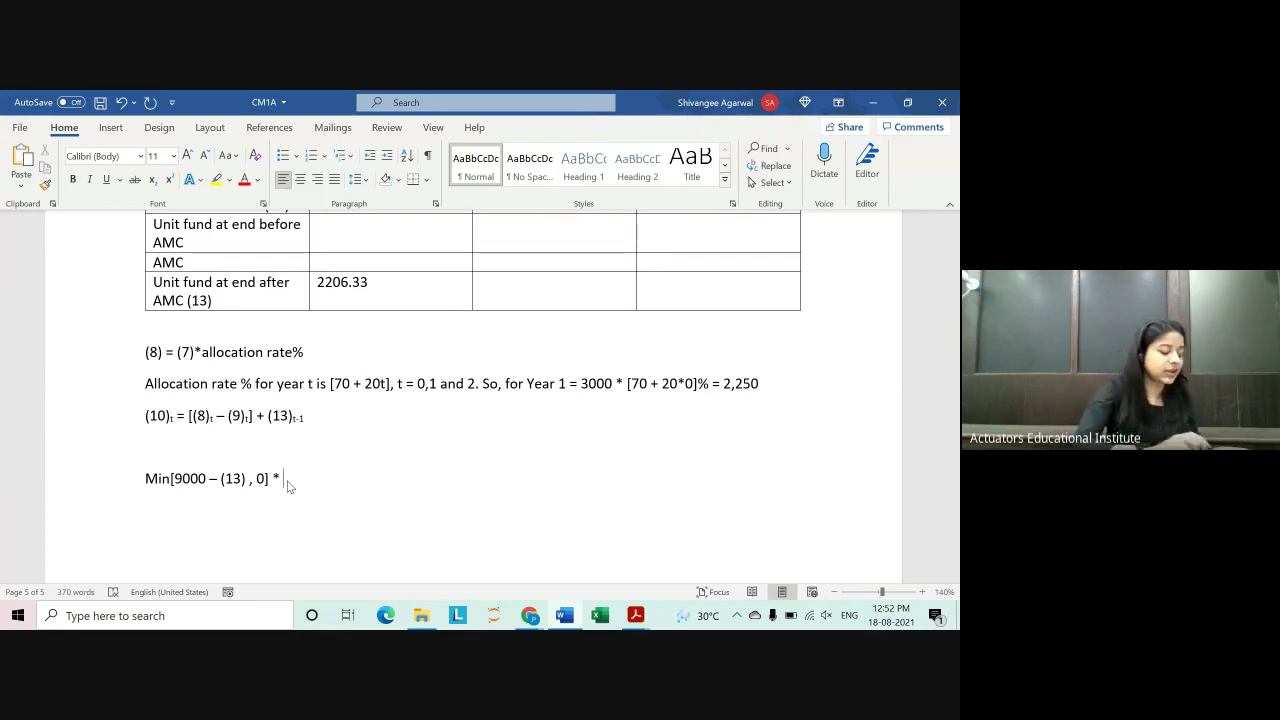
{"action": "type", "text": "["}
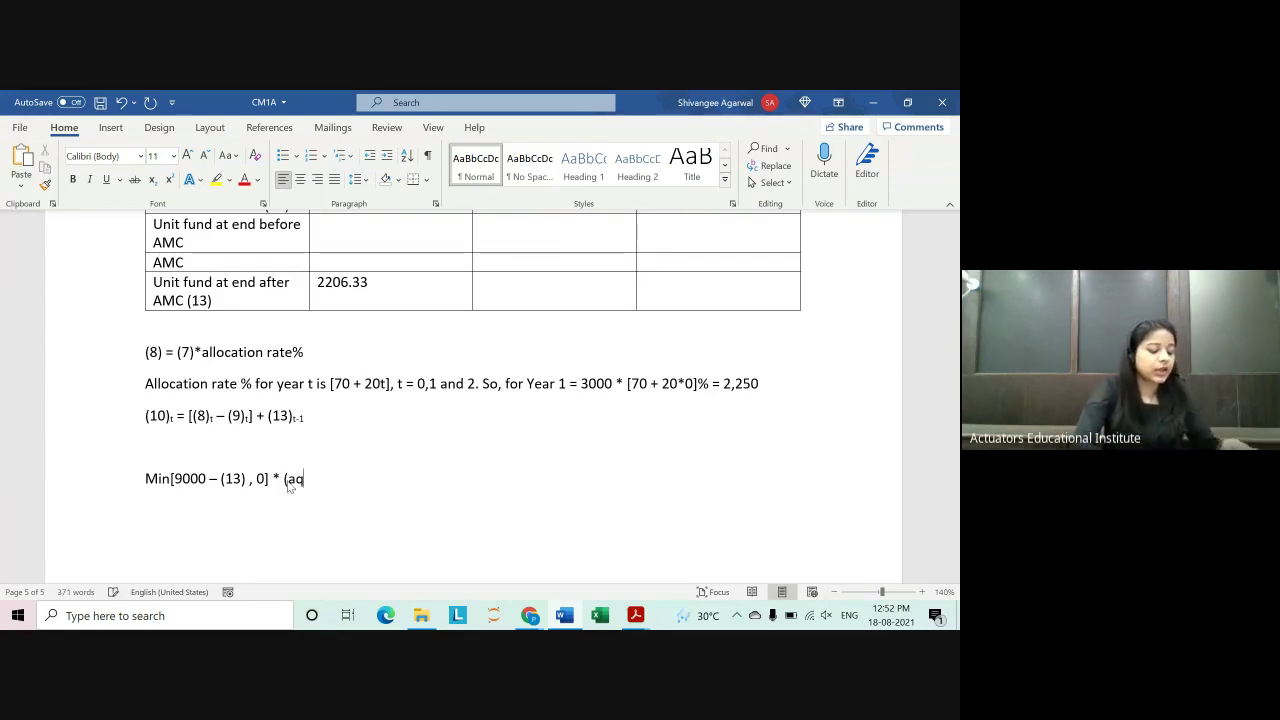
{"action": "type", "text": ")"}
Step: Add subscript x and superscript d after (aq) in the formula
{"action": "key", "text": "ctrl+equal"}
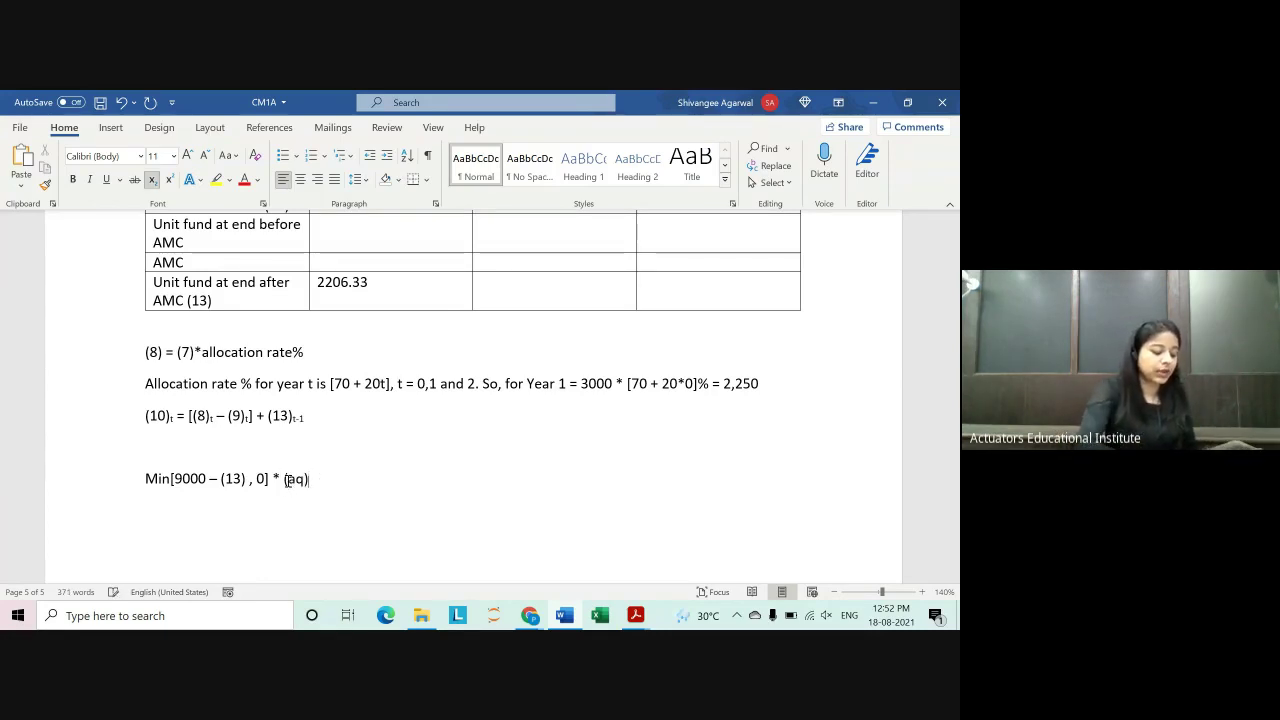
{"action": "type", "text": "x"}
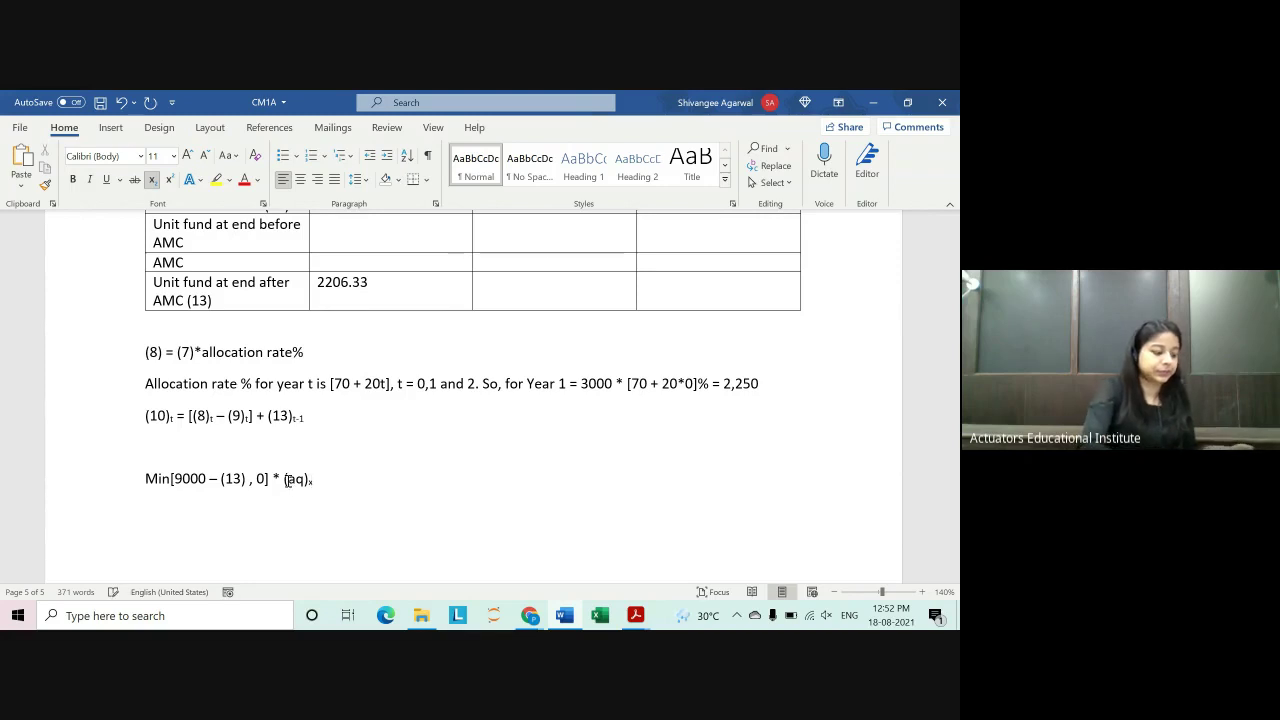
{"action": "key", "text": "ctrl+shift+equal"}
{"action": "type", "text": "d"}
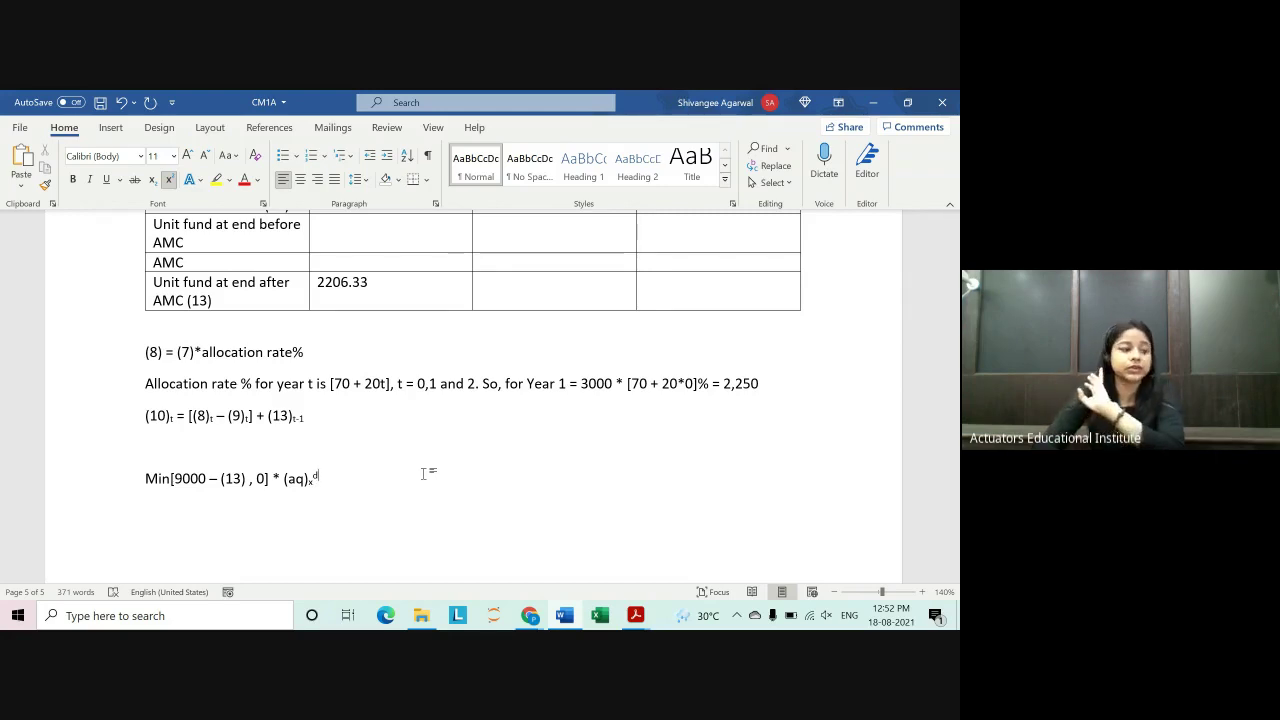
Step: Check the table and Min formula line, then select the extra death benefit and profit vector rows in Acrobat
{"action": "scroll", "coordinate": [540, 451], "scroll_direction": "up", "scroll_amount": 3}
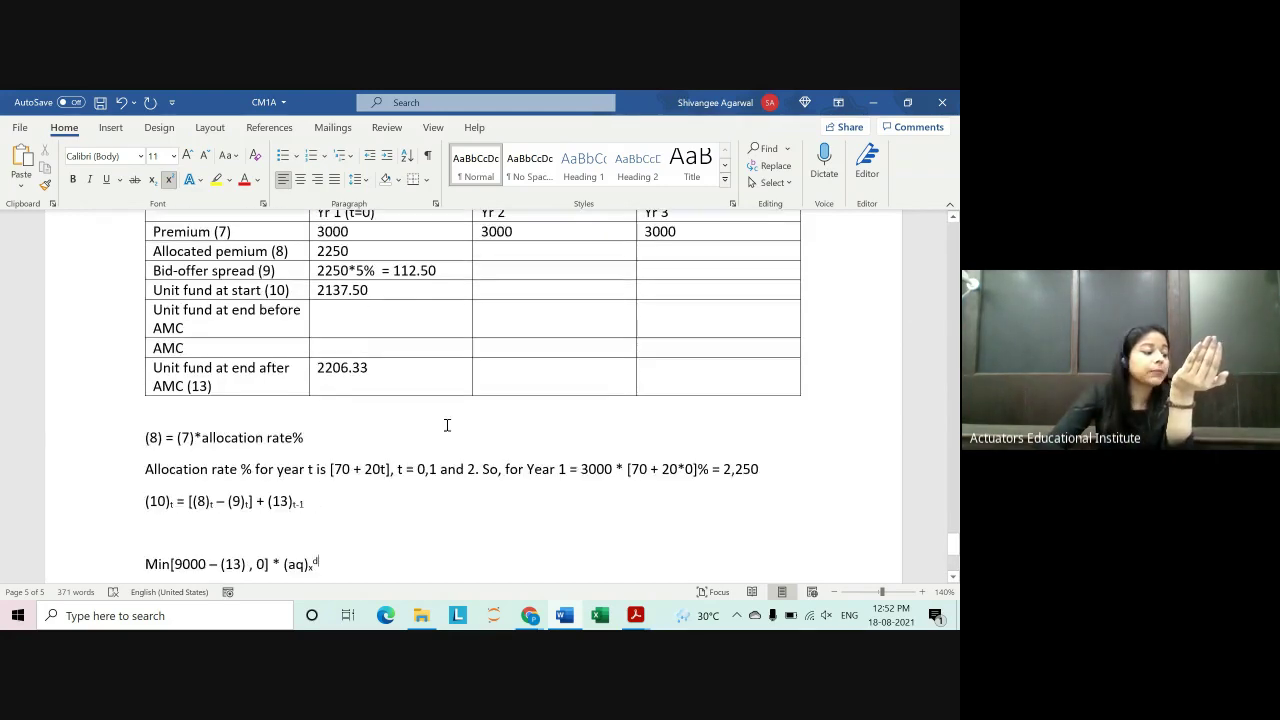
{"action": "left_click", "coordinate": [360, 385]}
{"action": "scroll", "coordinate": [561, 473], "scroll_direction": "down", "scroll_amount": 3}
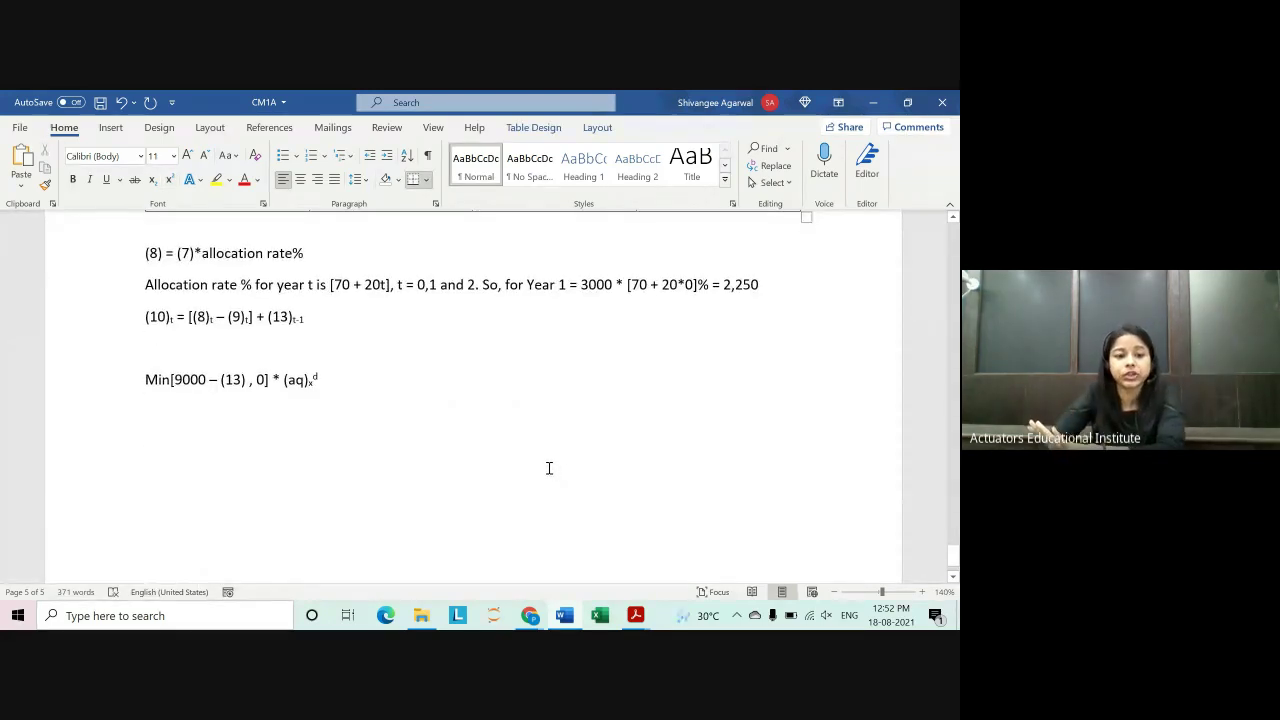
{"action": "left_click_drag", "start_coordinate": [327, 389], "coordinate": [134, 380]}
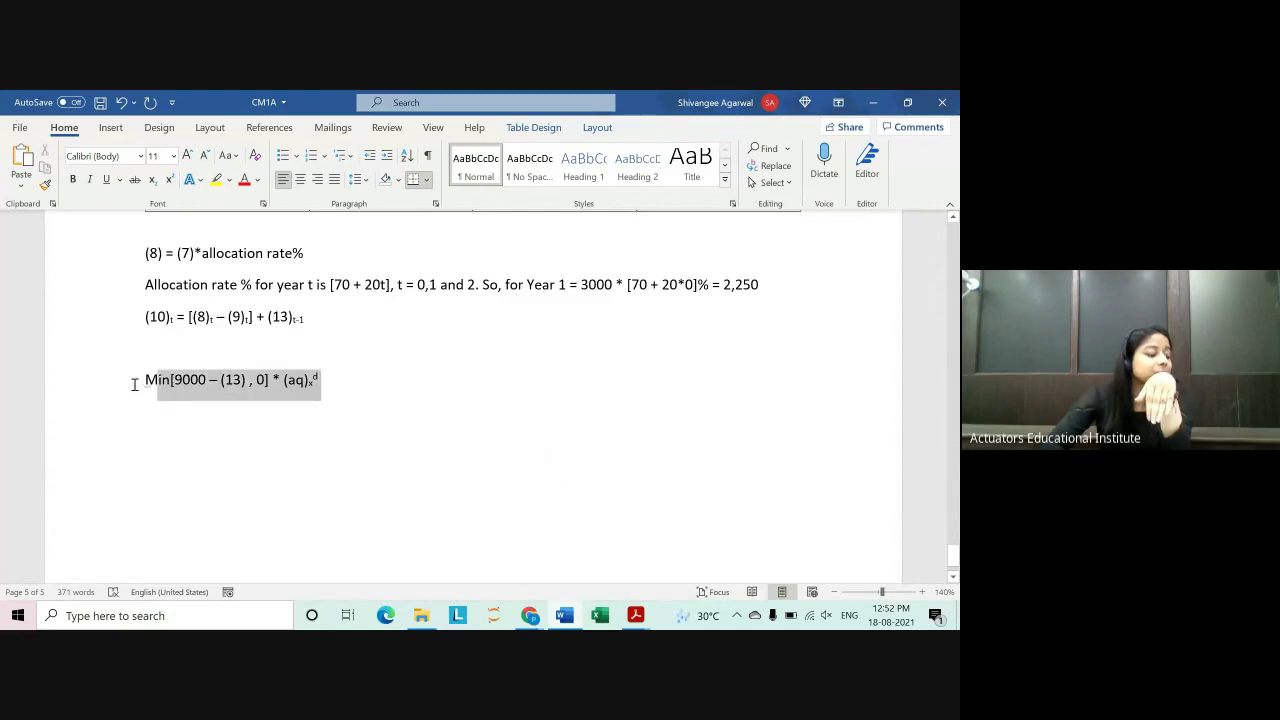
{"action": "left_click", "coordinate": [206, 395]}
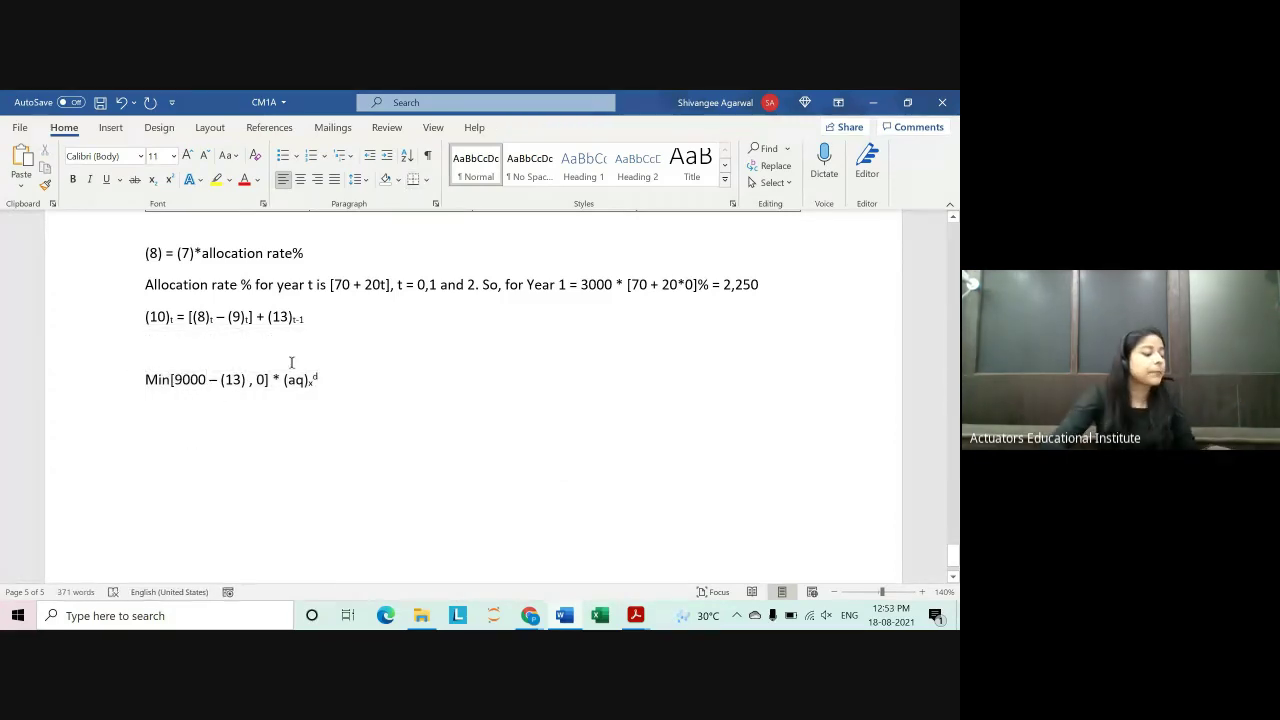
{"action": "key", "text": "alt+Tab"}
{"action": "left_click_drag", "start_coordinate": [228, 367], "coordinate": [753, 368]}
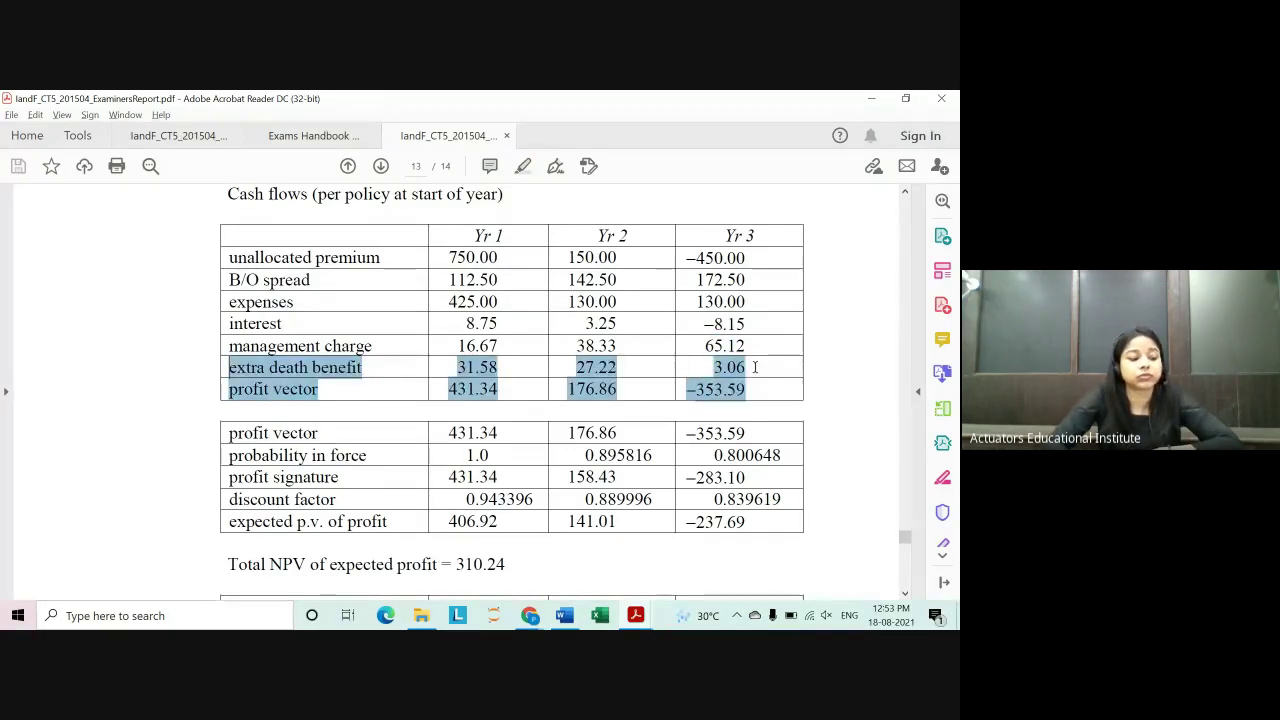
{"action": "left_click", "coordinate": [665, 365]}
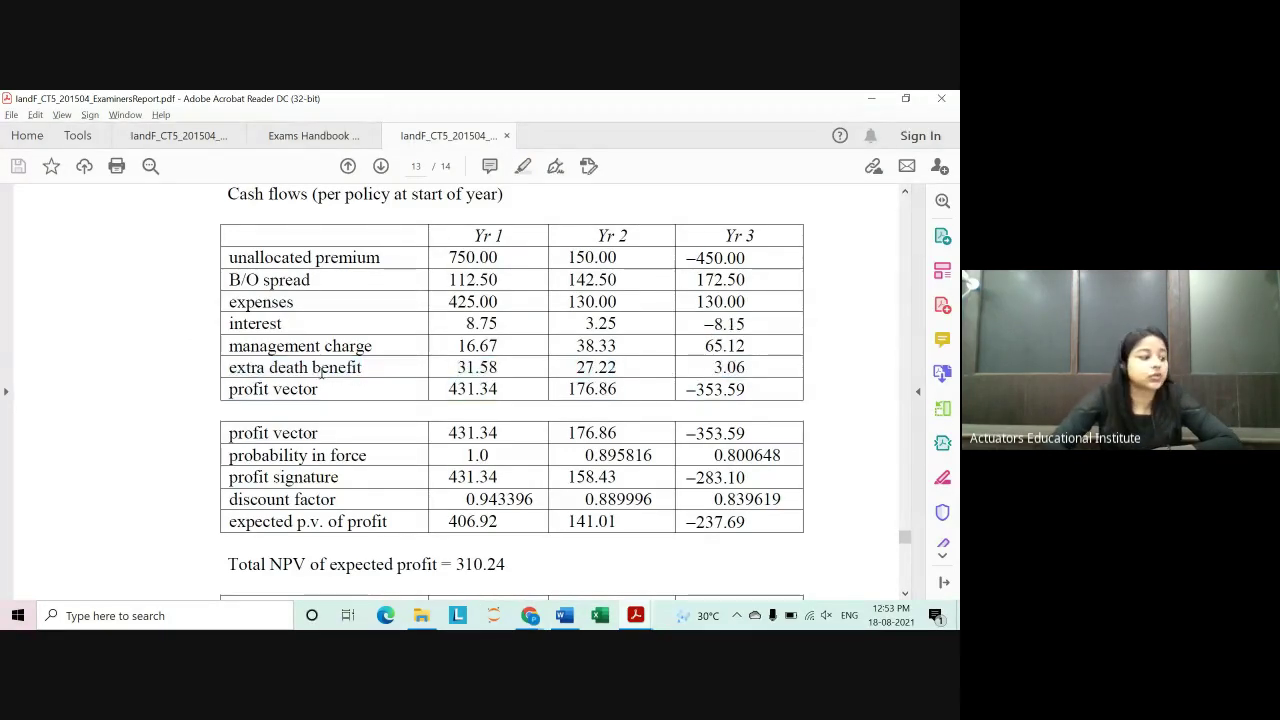
{"action": "left_click_drag", "start_coordinate": [222, 368], "coordinate": [746, 368]}
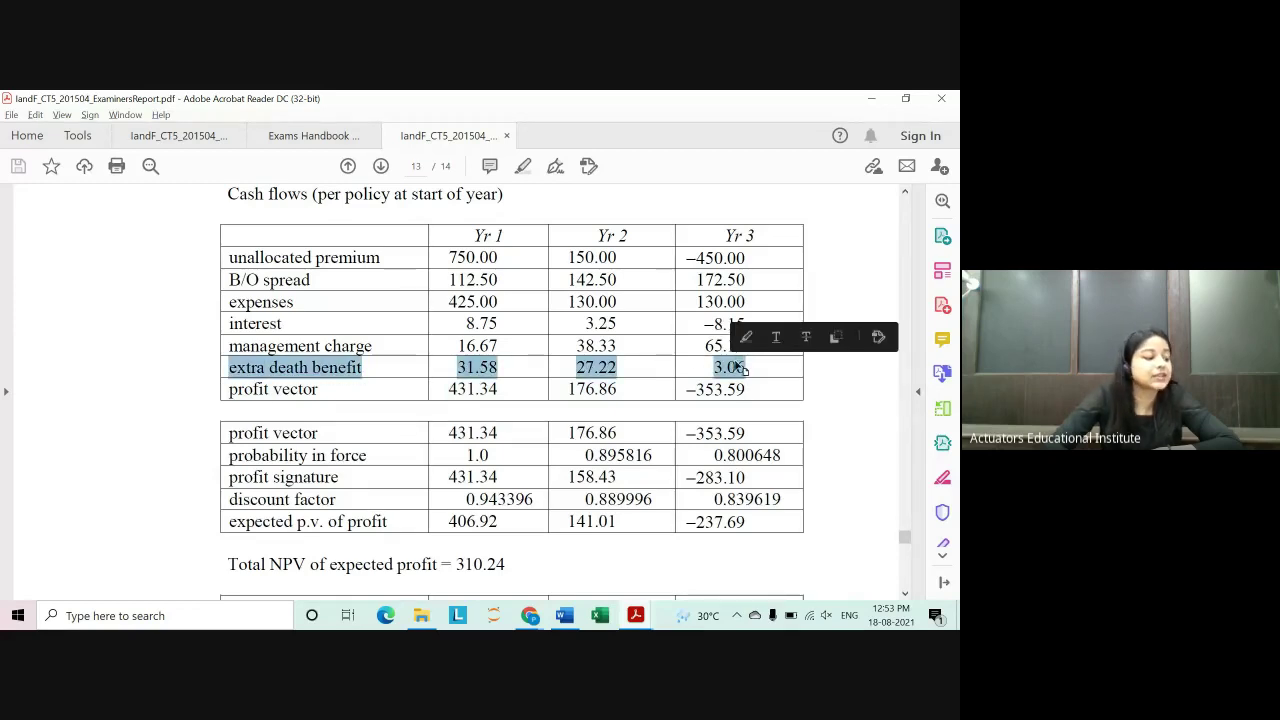
{"action": "left_click", "coordinate": [505, 388]}
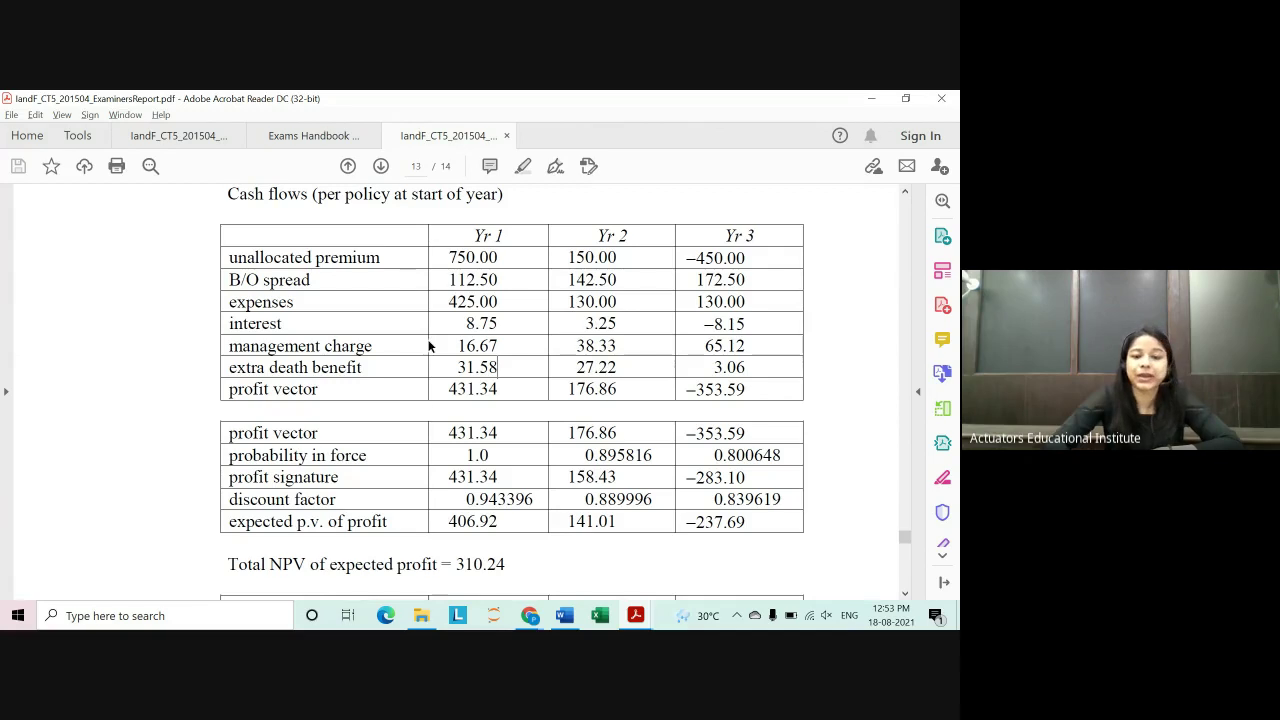
{"action": "scroll", "coordinate": [410, 436], "scroll_direction": "down", "scroll_amount": 1}
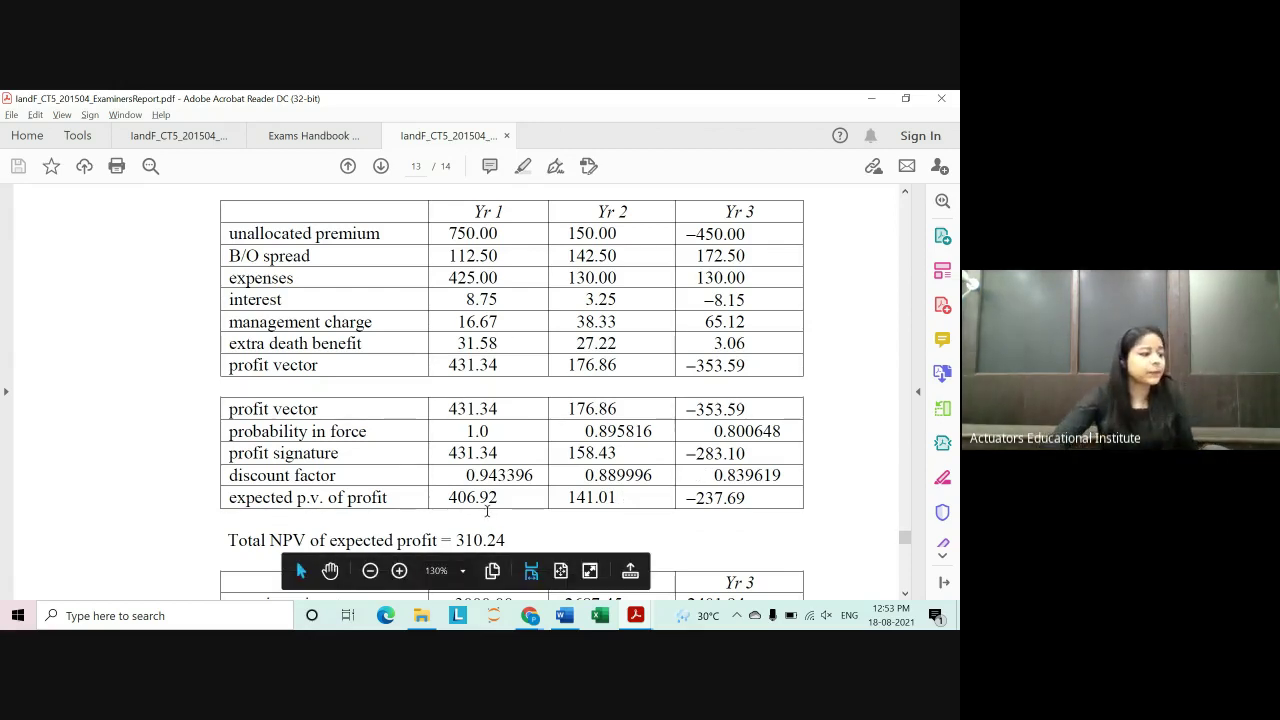
{"action": "key", "text": "ctrl+Tab"}
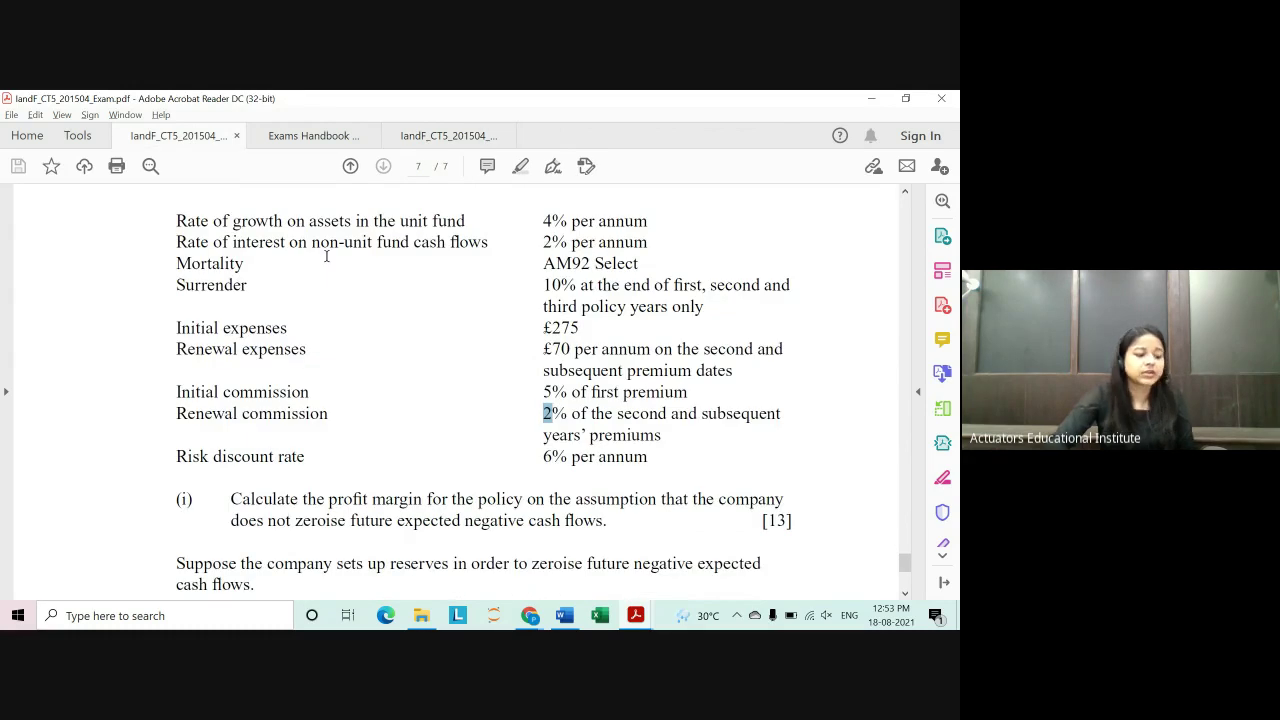
{"action": "key", "text": "ctrl+shift+Tab"}
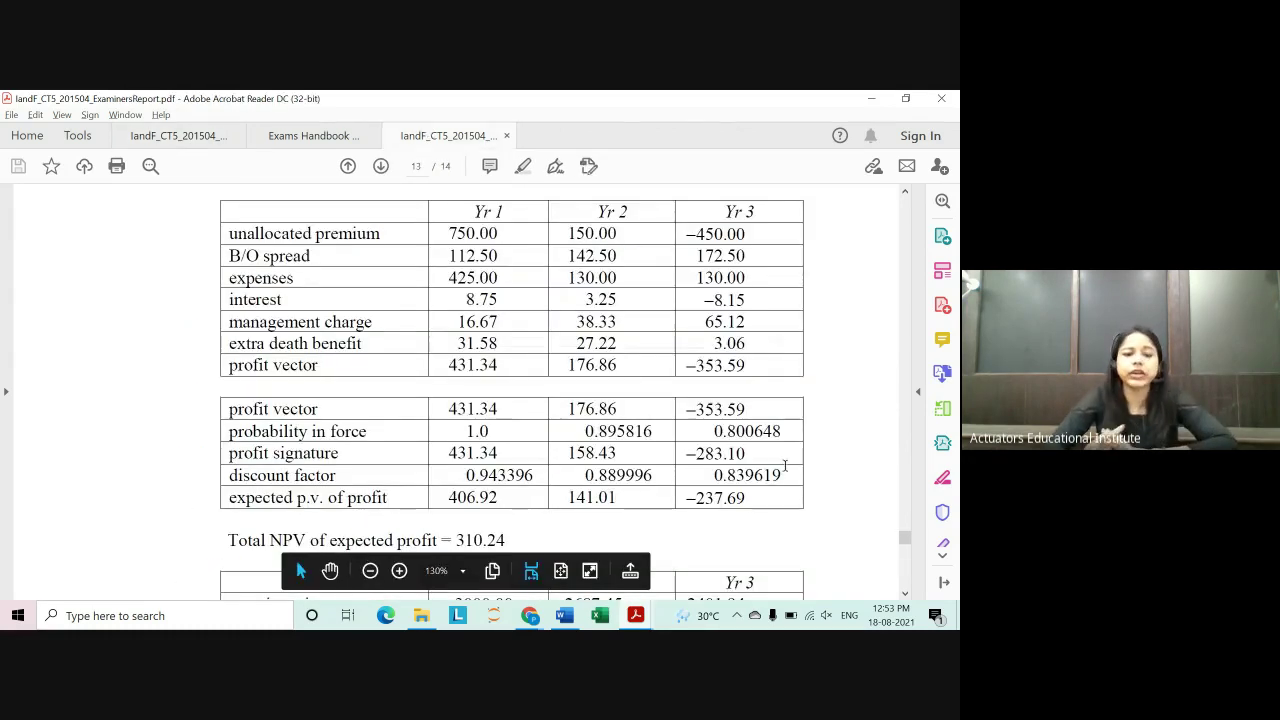
Step: Scroll down to the premium signature table and select its Yr 1–Yr 3 values
{"action": "scroll", "coordinate": [758, 455], "scroll_direction": "down", "scroll_amount": 2}
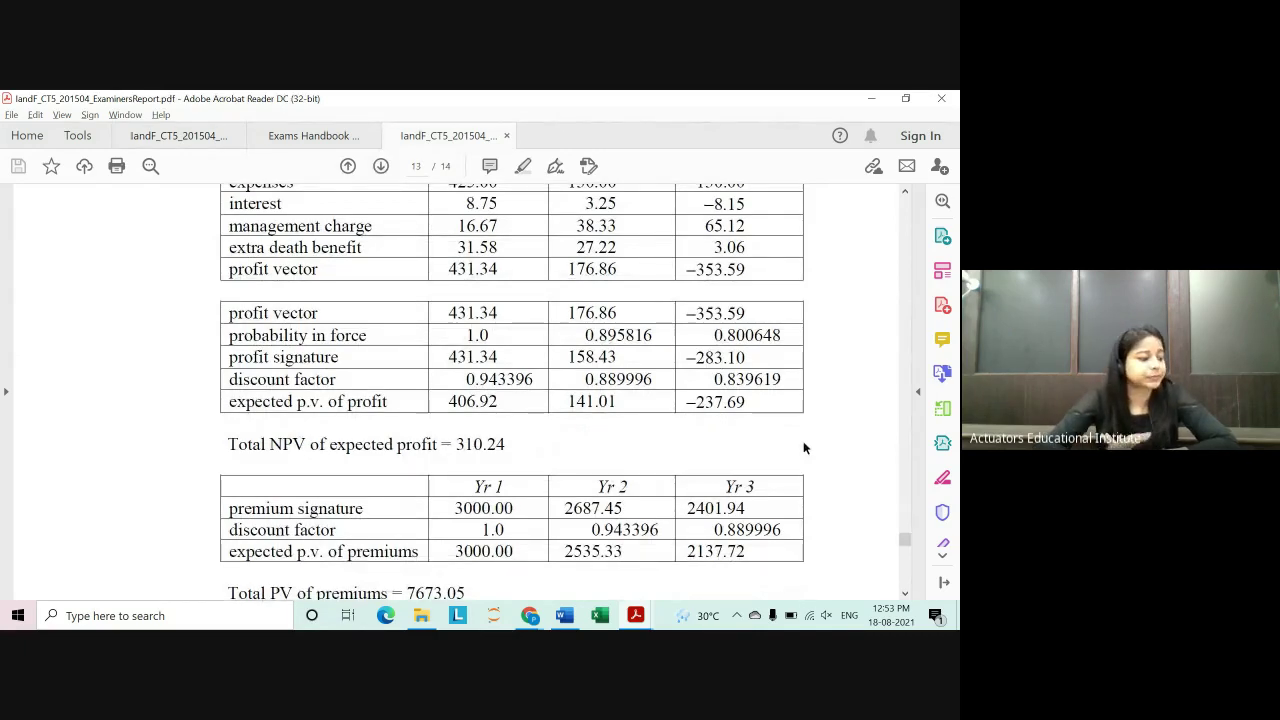
{"action": "scroll", "coordinate": [803, 442], "scroll_direction": "down", "scroll_amount": 2}
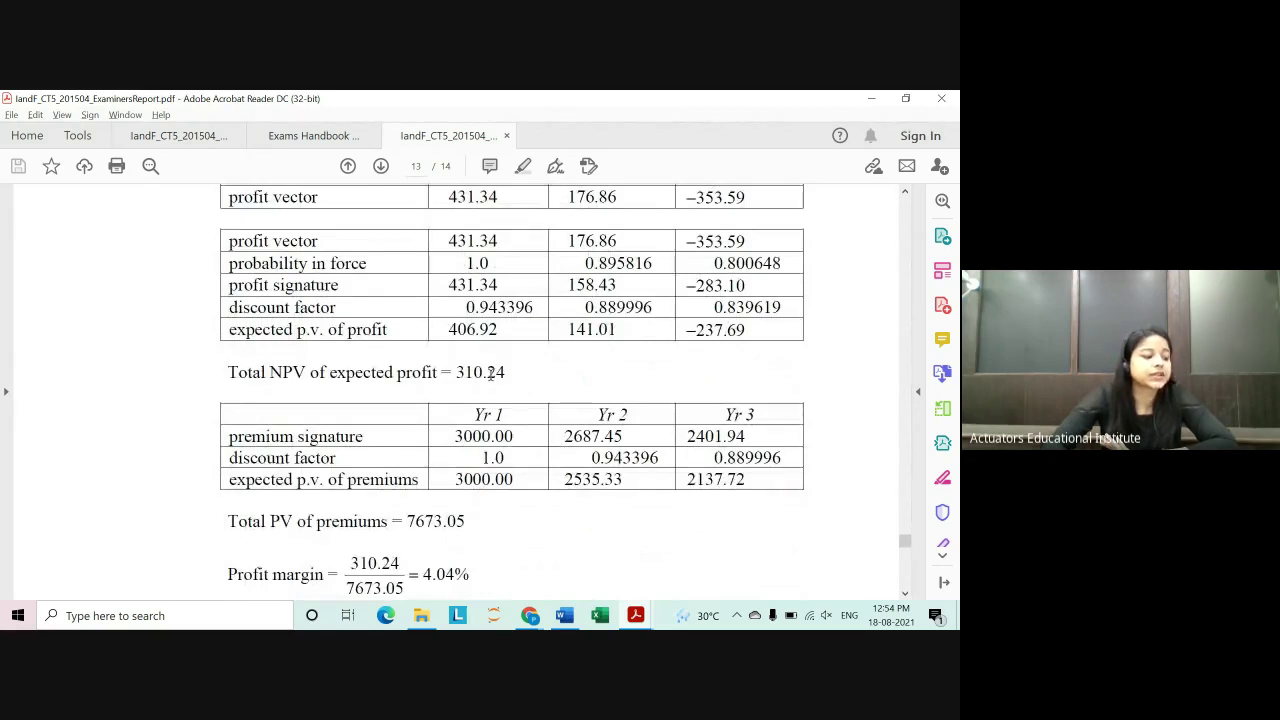
{"action": "scroll", "coordinate": [517, 376], "scroll_direction": "down", "scroll_amount": 1}
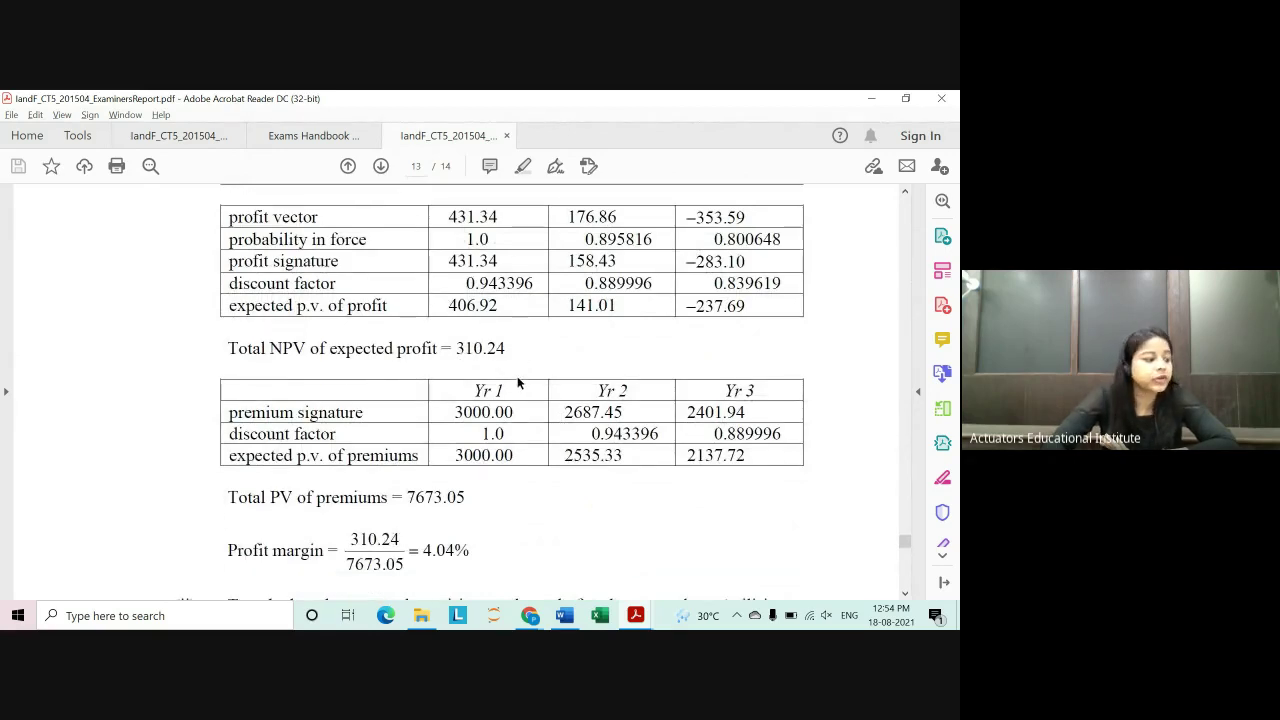
{"action": "scroll", "coordinate": [517, 381], "scroll_direction": "down", "scroll_amount": 2}
{"action": "scroll", "coordinate": [442, 361], "scroll_direction": "down", "scroll_amount": 1}
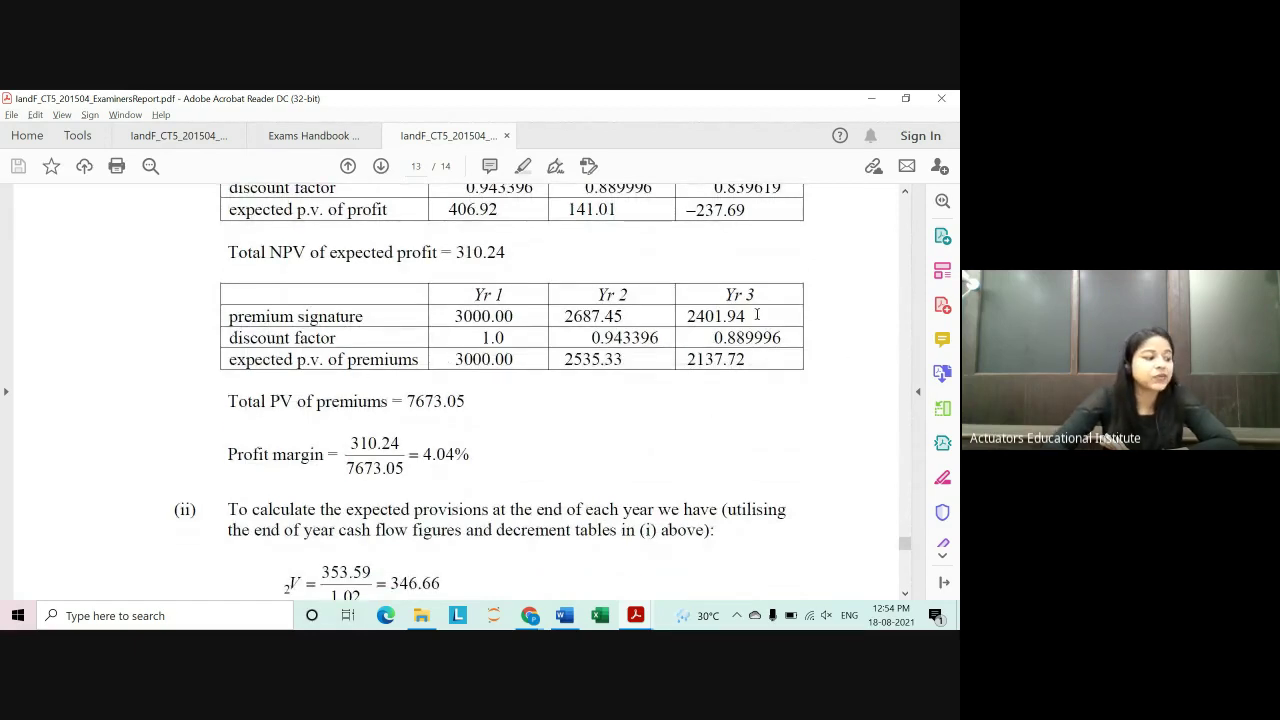
{"action": "left_click_drag", "start_coordinate": [449, 316], "coordinate": [706, 316]}
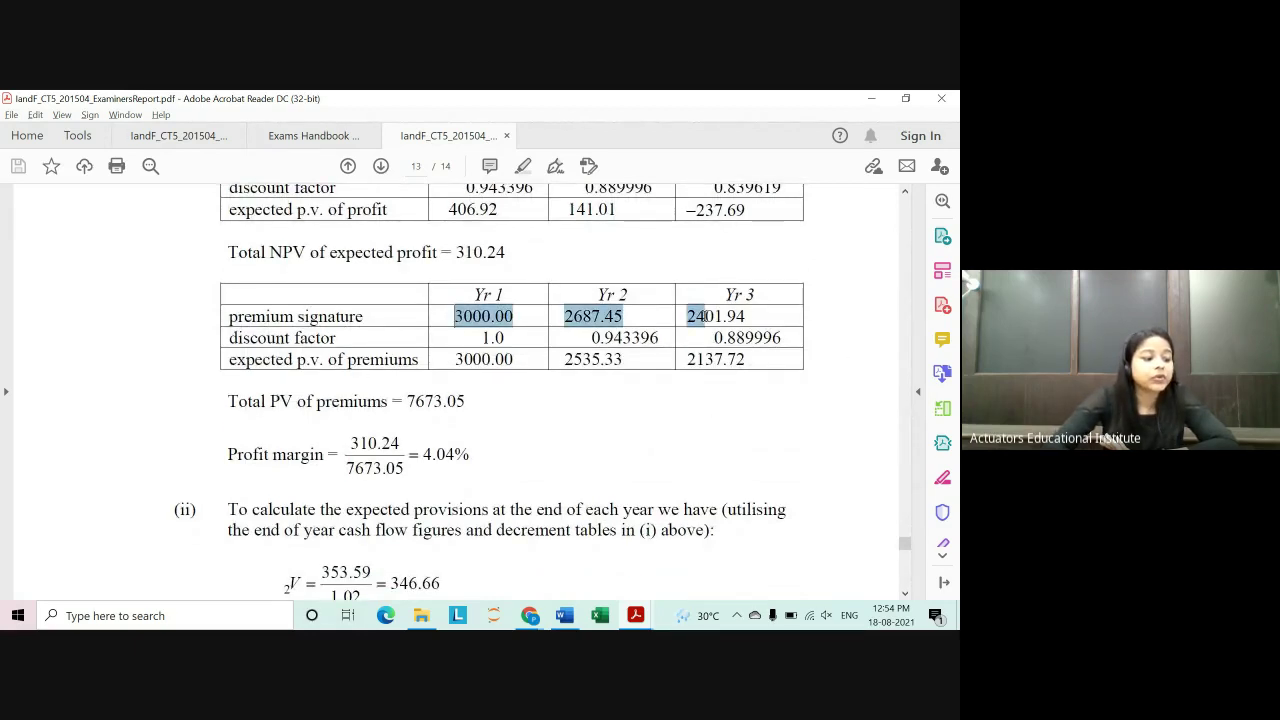
{"action": "left_click", "coordinate": [478, 338]}
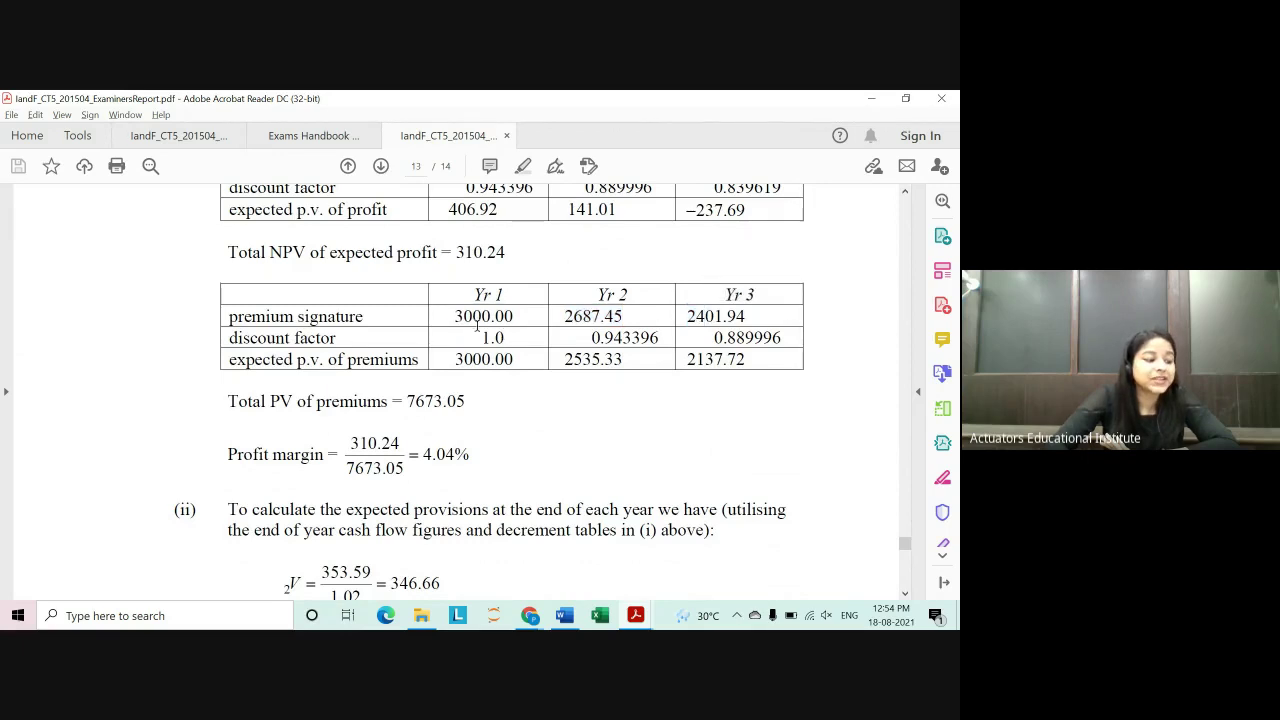
{"action": "left_click_drag", "start_coordinate": [457, 316], "coordinate": [752, 316]}
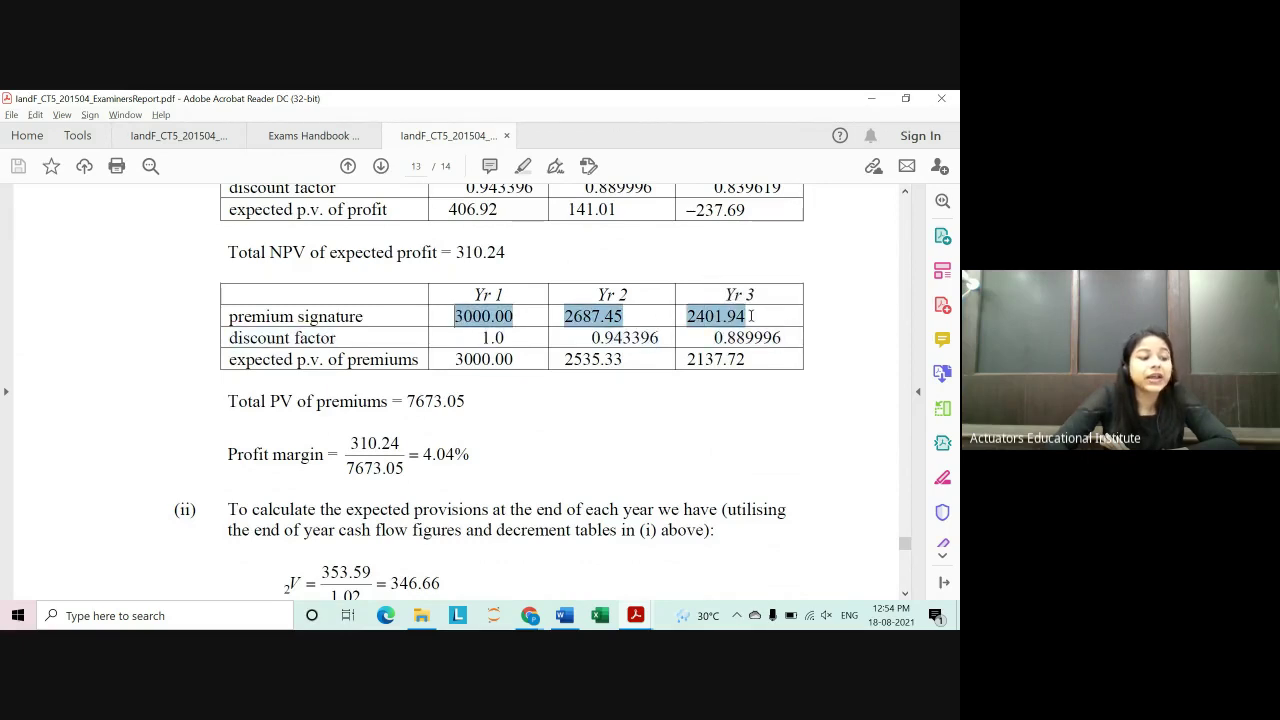
{"action": "left_click", "coordinate": [581, 316]}
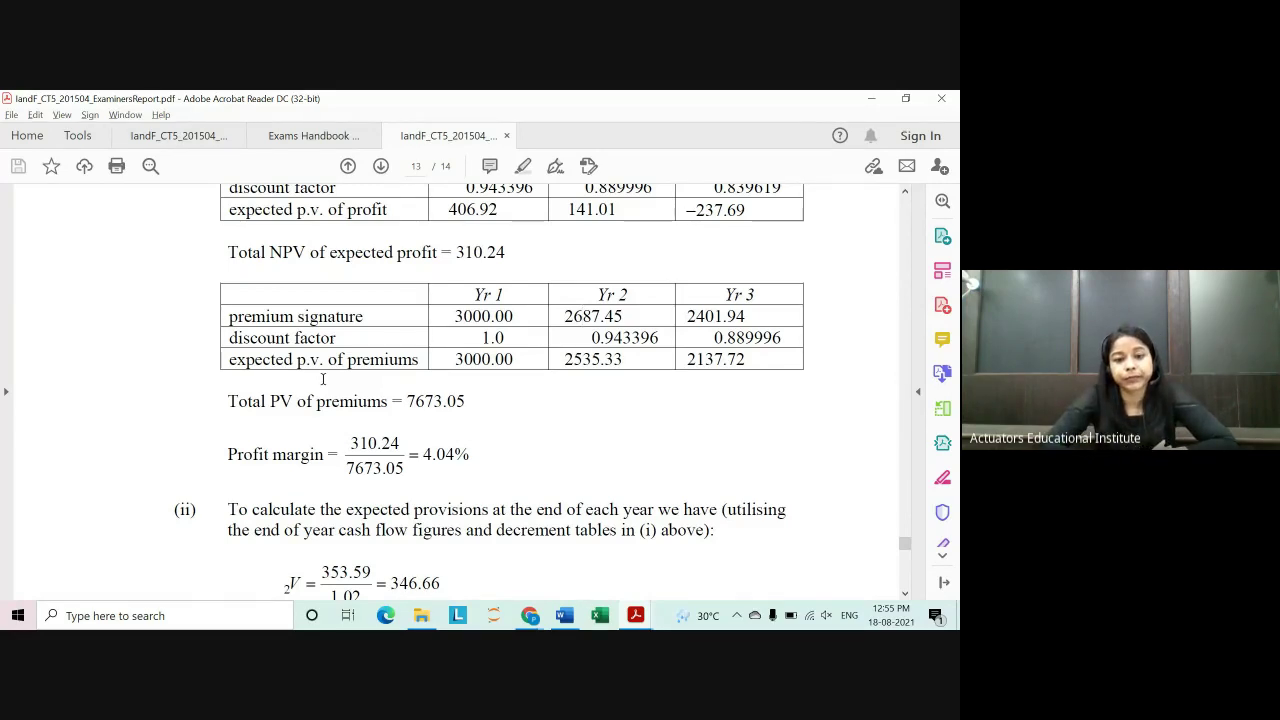
Step: Scroll back to page 12's question 14(i) multiple decrement table for ages 58–60
{"action": "scroll", "coordinate": [439, 477], "scroll_direction": "down", "scroll_amount": 3}
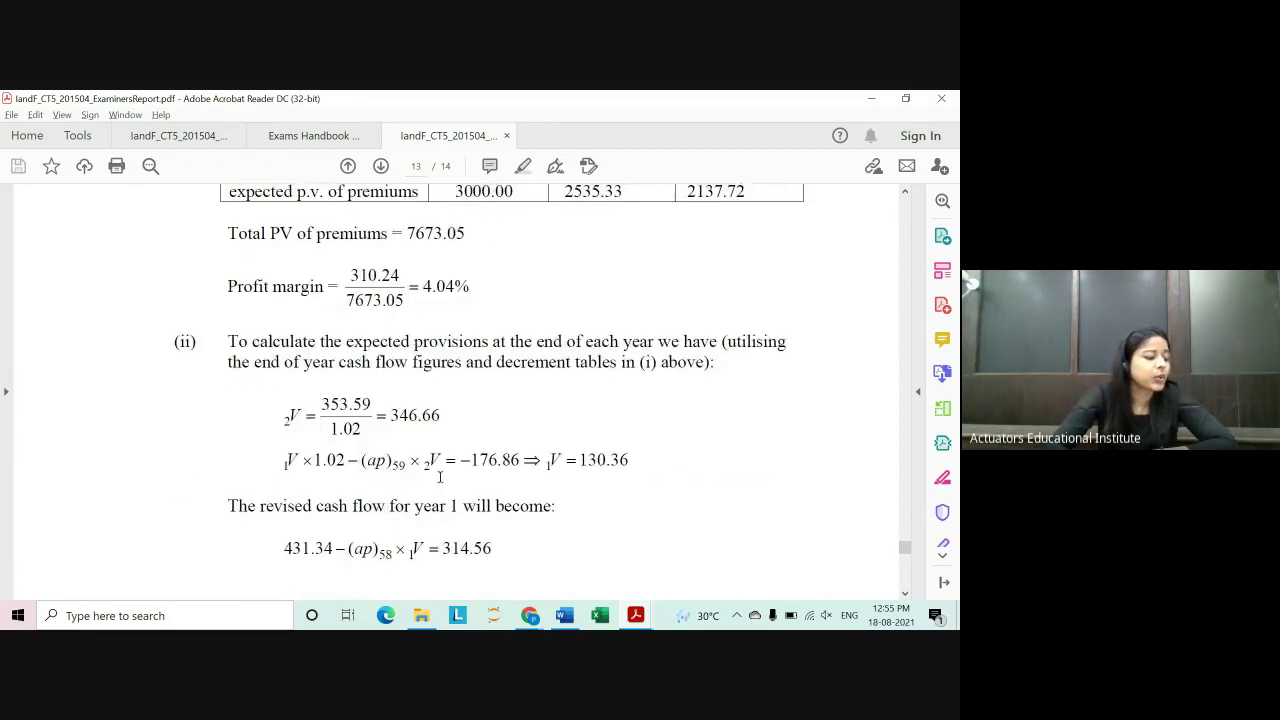
{"action": "scroll", "coordinate": [445, 477], "scroll_direction": "down", "scroll_amount": 2}
{"action": "scroll", "coordinate": [447, 477], "scroll_direction": "up", "scroll_amount": 4}
{"action": "scroll", "coordinate": [447, 477], "scroll_direction": "up", "scroll_amount": 3}
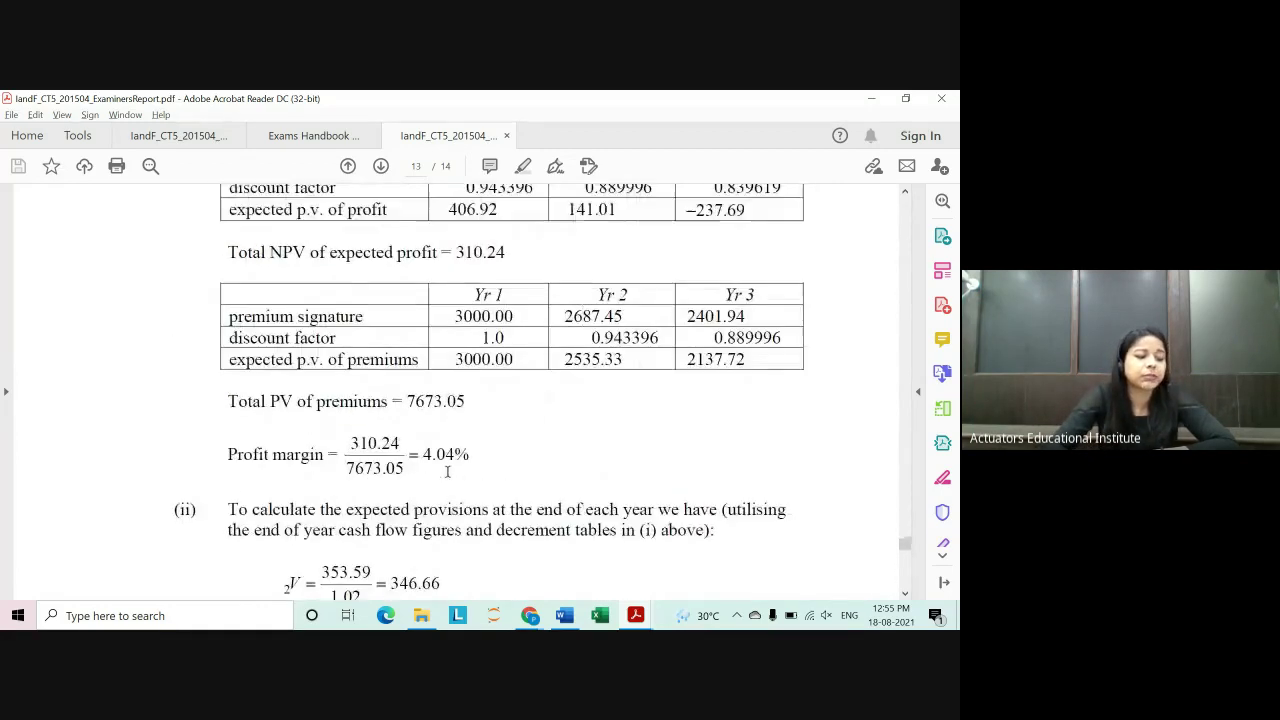
{"action": "scroll", "coordinate": [447, 477], "scroll_direction": "up", "scroll_amount": 4}
{"action": "scroll", "coordinate": [447, 473], "scroll_direction": "up", "scroll_amount": 1}
{"action": "scroll", "coordinate": [447, 473], "scroll_direction": "up", "scroll_amount": 5}
{"action": "scroll", "coordinate": [449, 477], "scroll_direction": "up", "scroll_amount": 1}
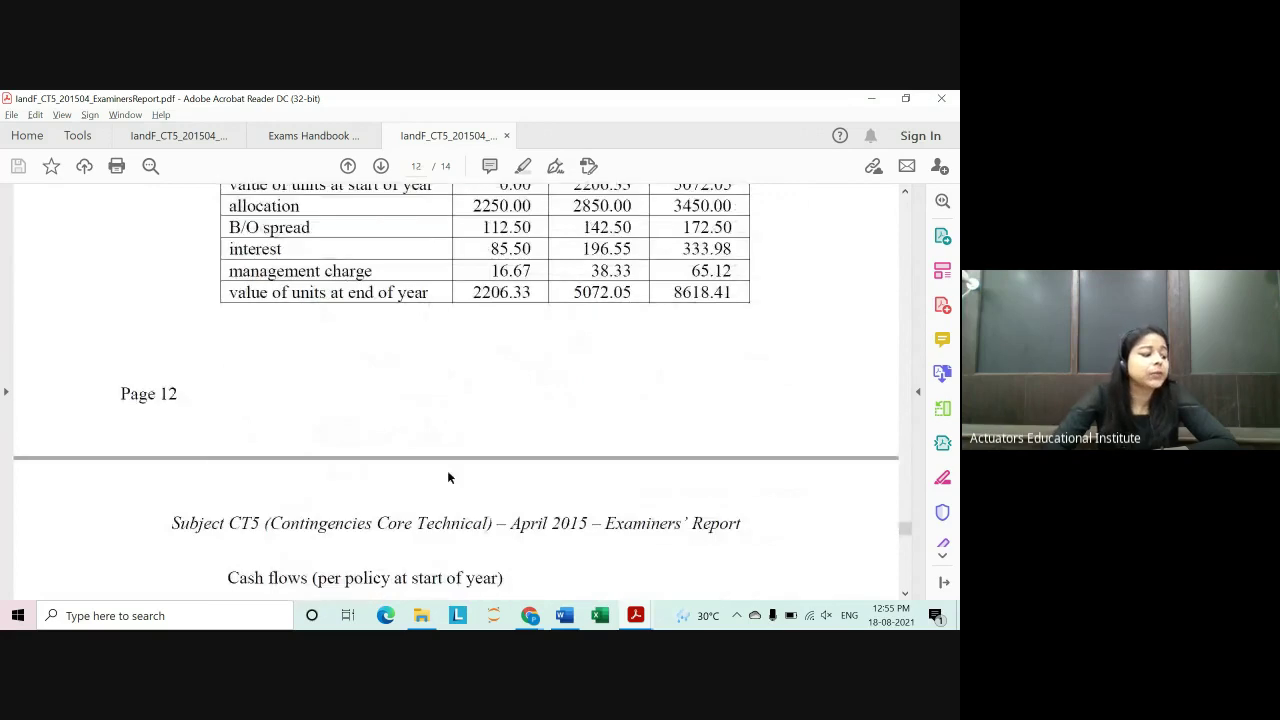
{"action": "scroll", "coordinate": [445, 470], "scroll_direction": "up", "scroll_amount": 2}
{"action": "scroll", "coordinate": [437, 457], "scroll_direction": "up", "scroll_amount": 4}
{"action": "scroll", "coordinate": [435, 452], "scroll_direction": "up", "scroll_amount": 2}
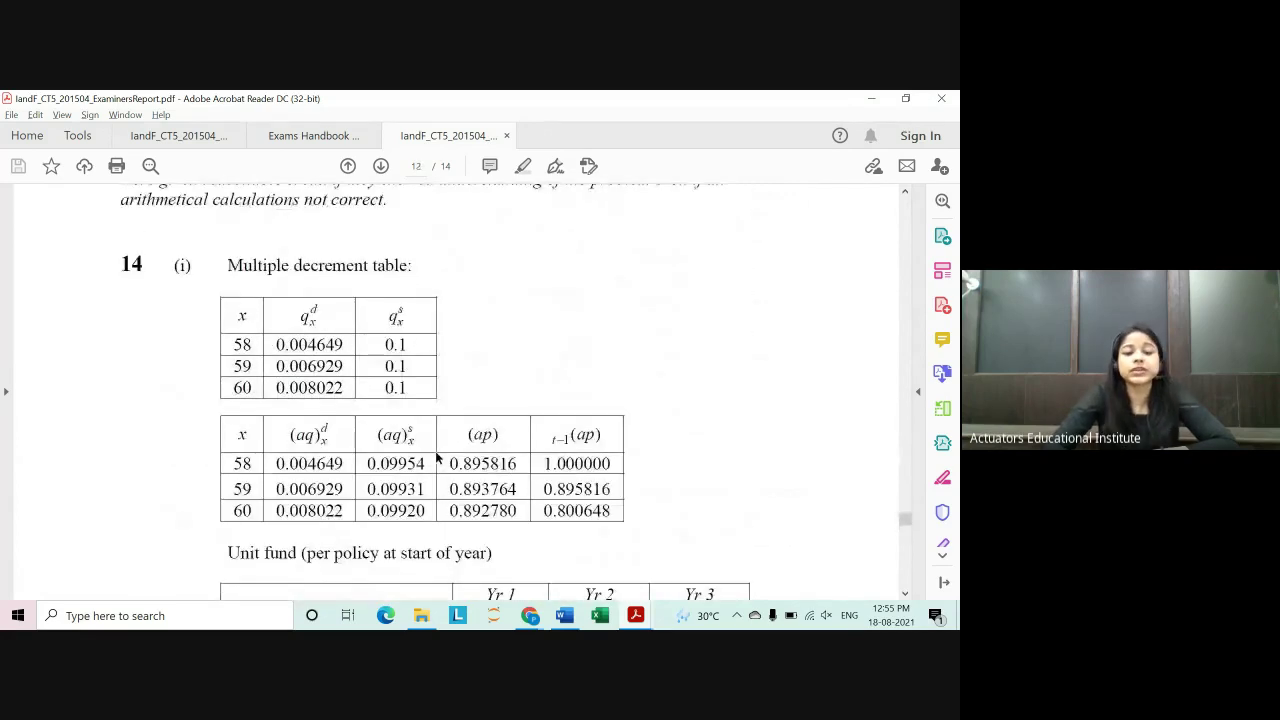
{"action": "scroll", "coordinate": [437, 457], "scroll_direction": "down", "scroll_amount": 1}
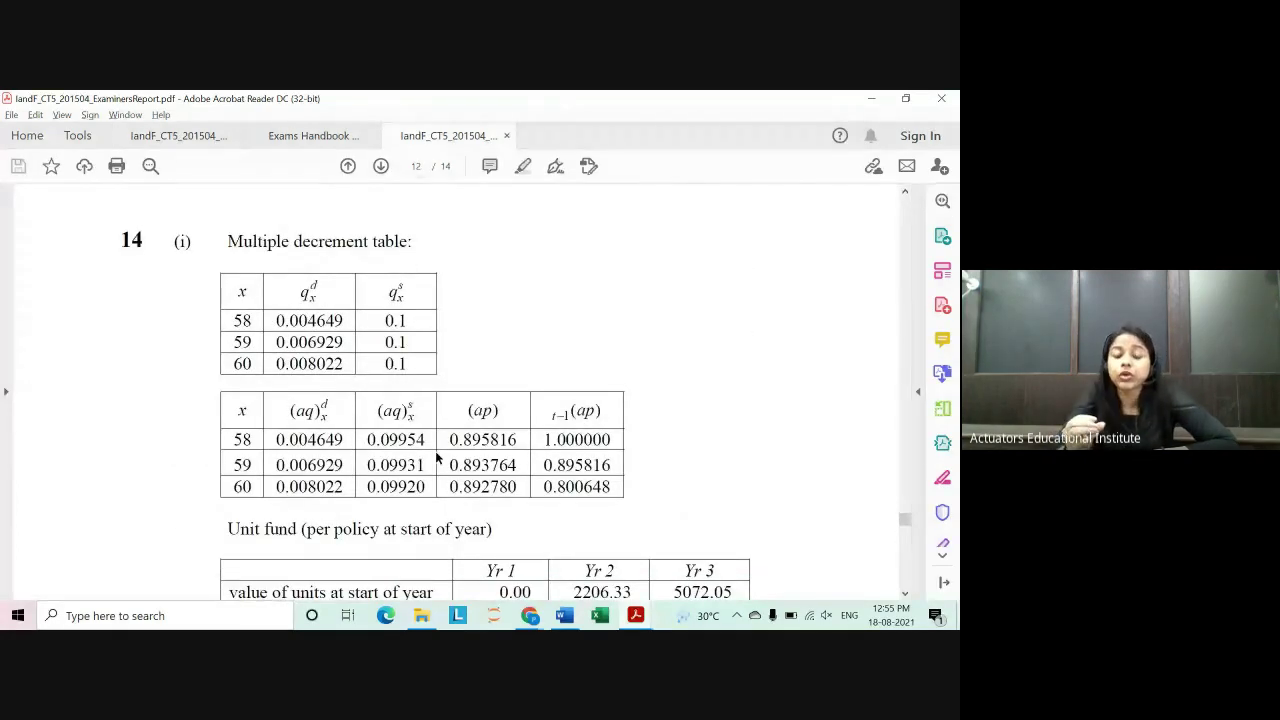
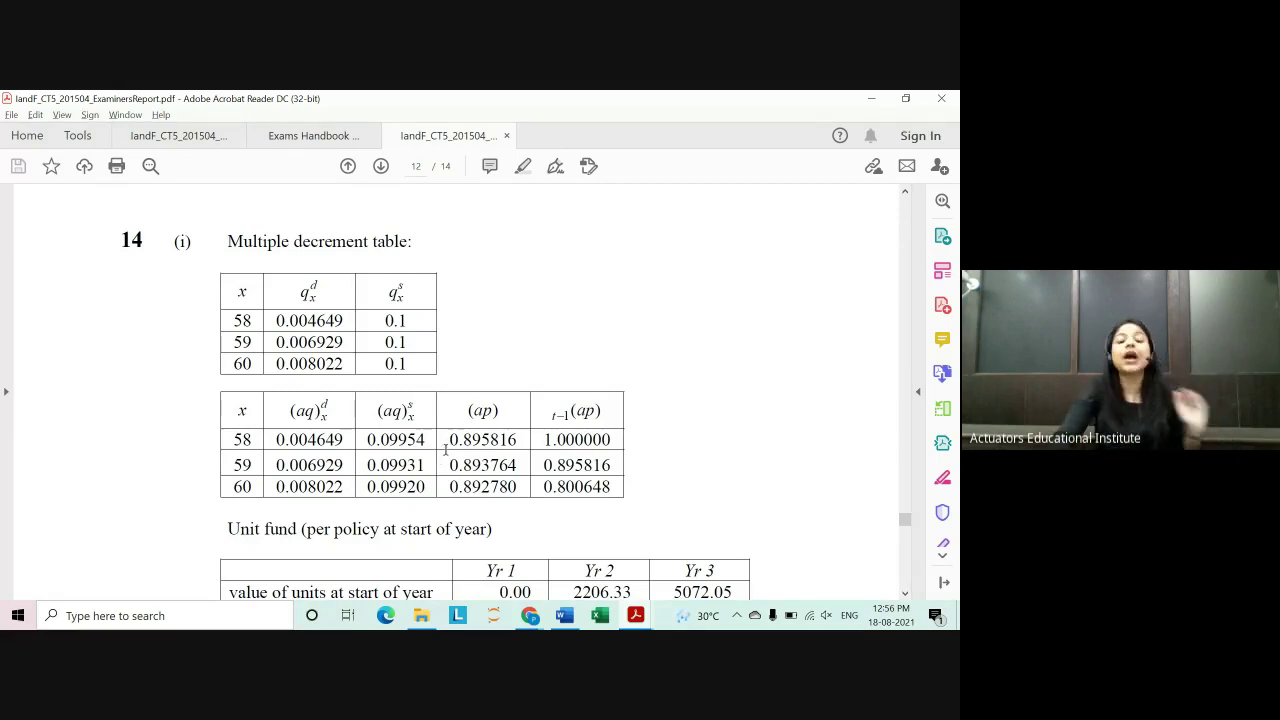
Step: Scroll the examiners' report PDF a little past the question 14 multiple decrement table
{"action": "scroll", "coordinate": [486, 424], "scroll_direction": "down", "scroll_amount": 1}
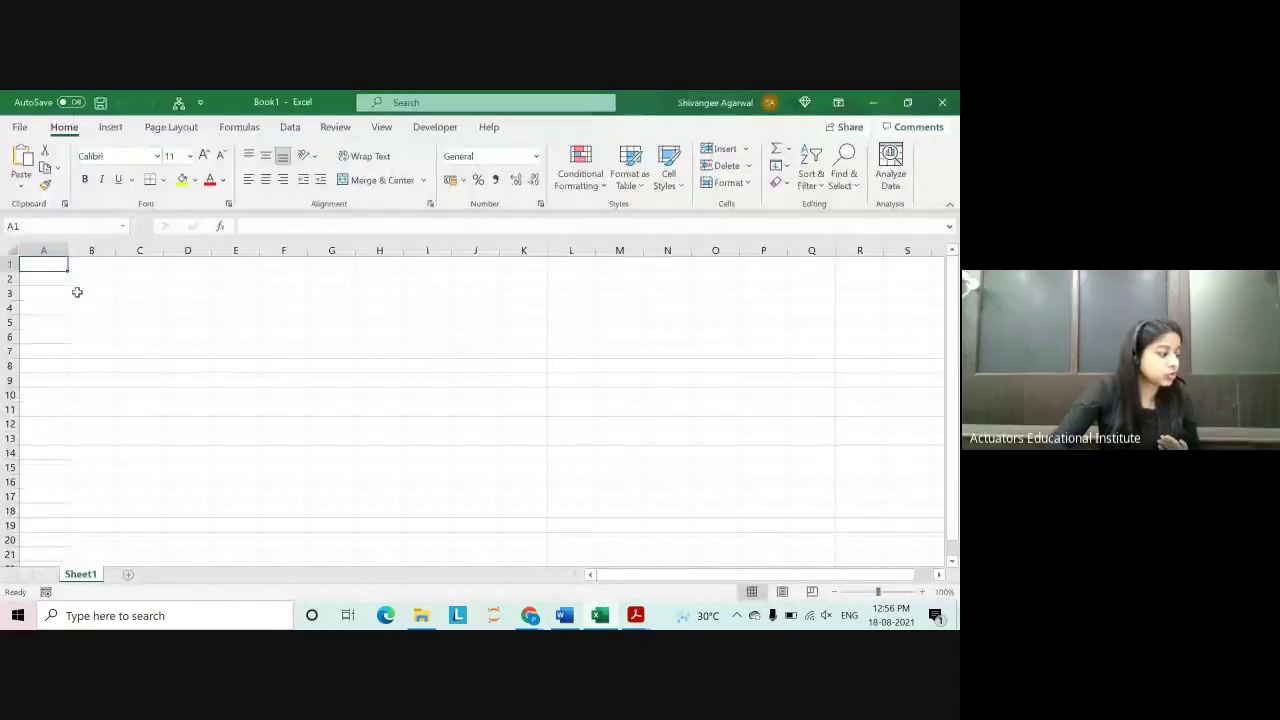
Step: Enter the column headings x, qx and px in A2:C2 of the new workbook
{"action": "left_click", "coordinate": [51, 278]}
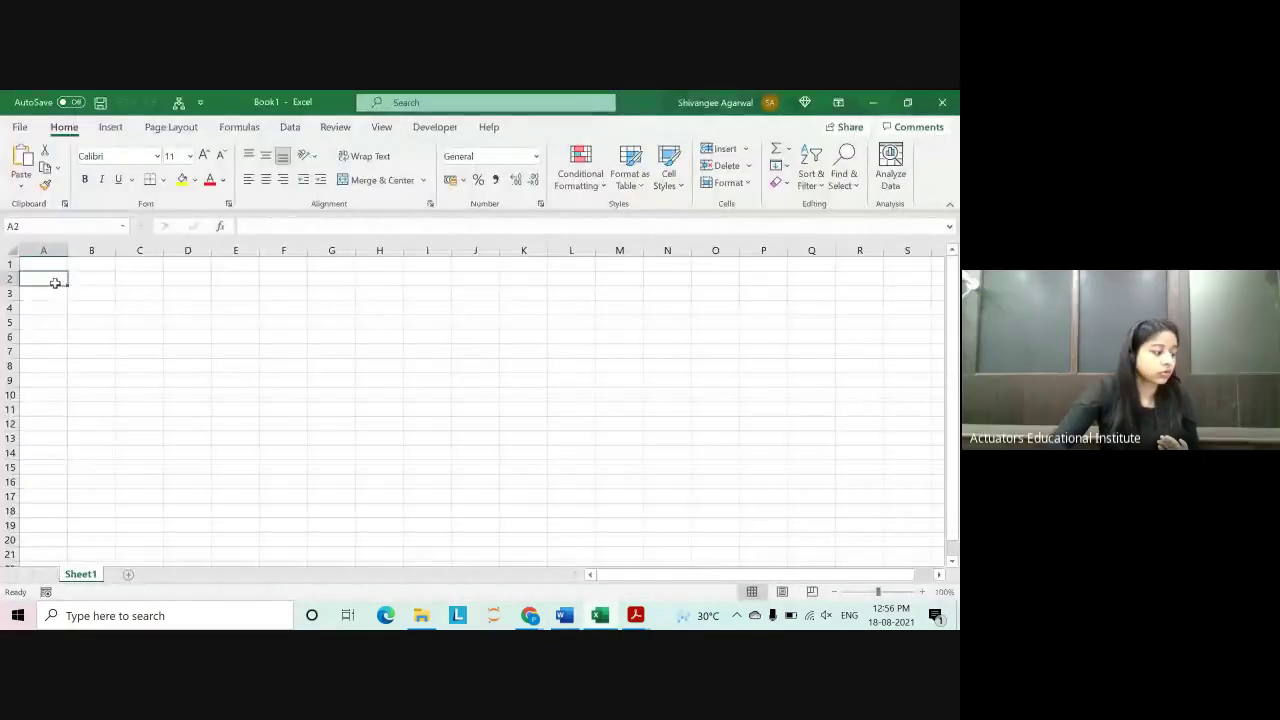
{"action": "type", "text": "x"}
{"action": "key", "text": "Tab"}
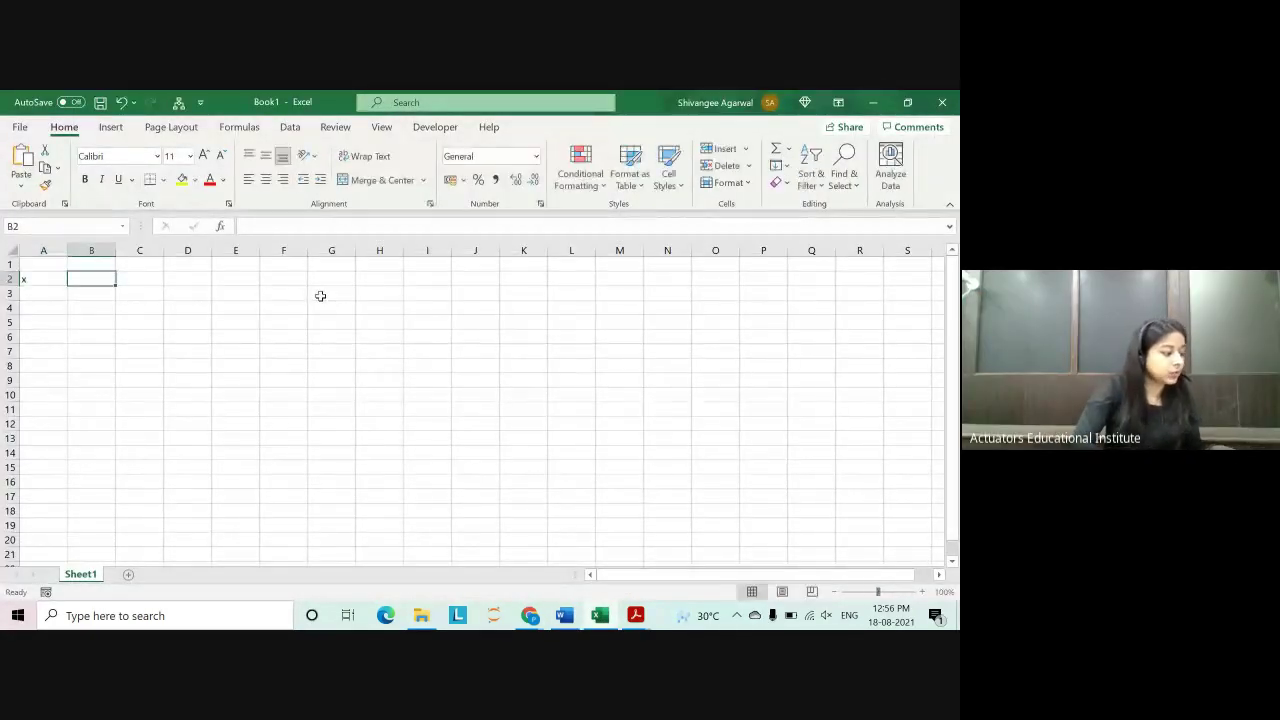
{"action": "type", "text": "q"}
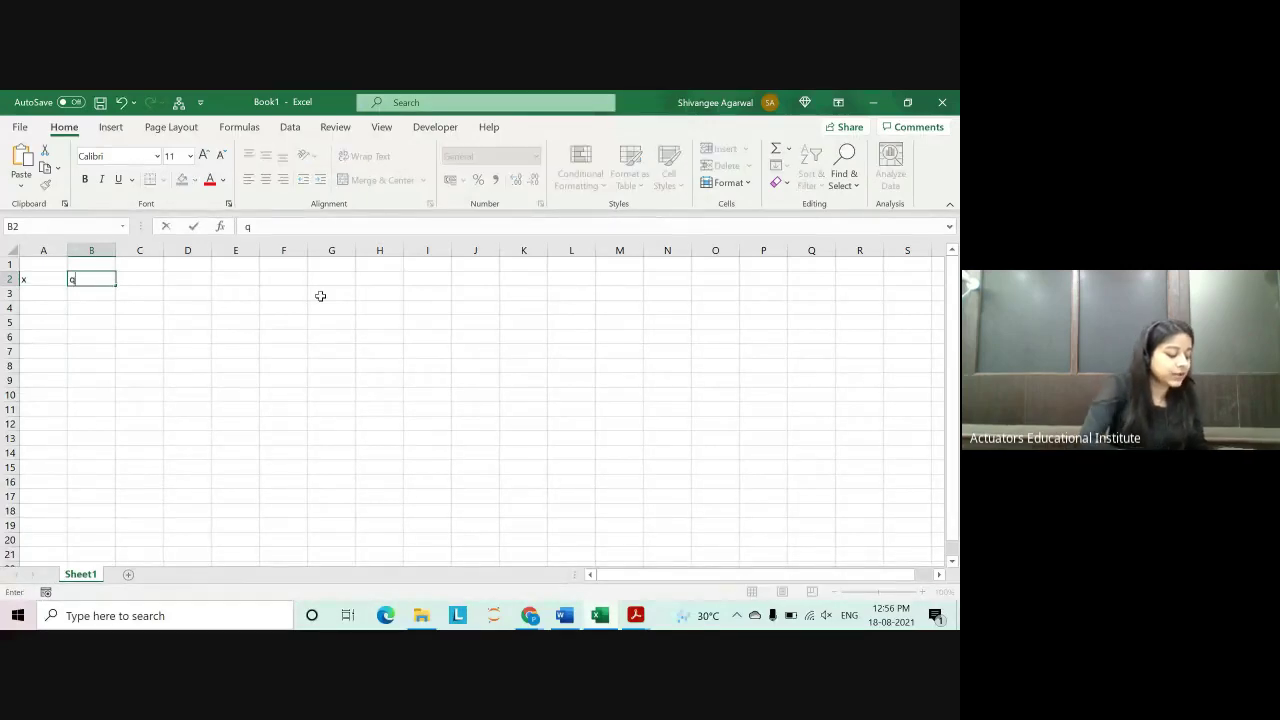
{"action": "type", "text": "x"}
{"action": "key", "text": "Tab"}
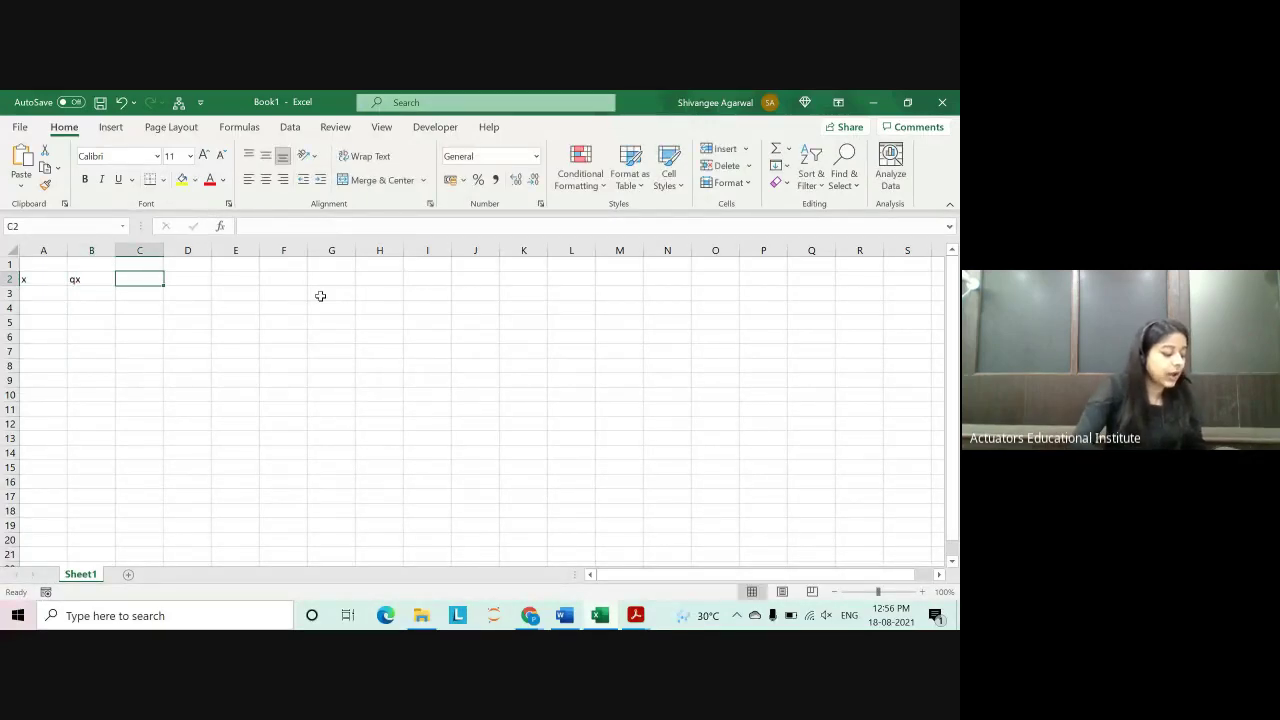
{"action": "type", "text": "aq"}
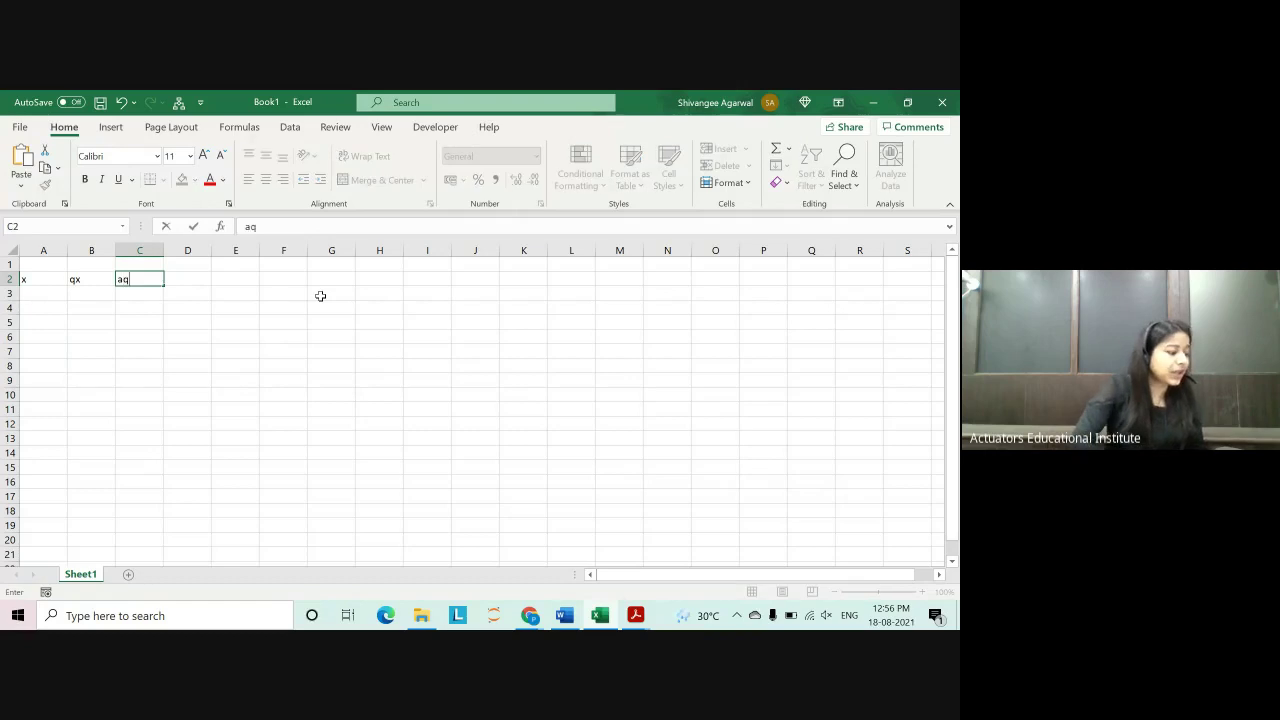
{"action": "key", "text": "Return"}
{"action": "key", "text": "Up"}
{"action": "type", "text": "a"}
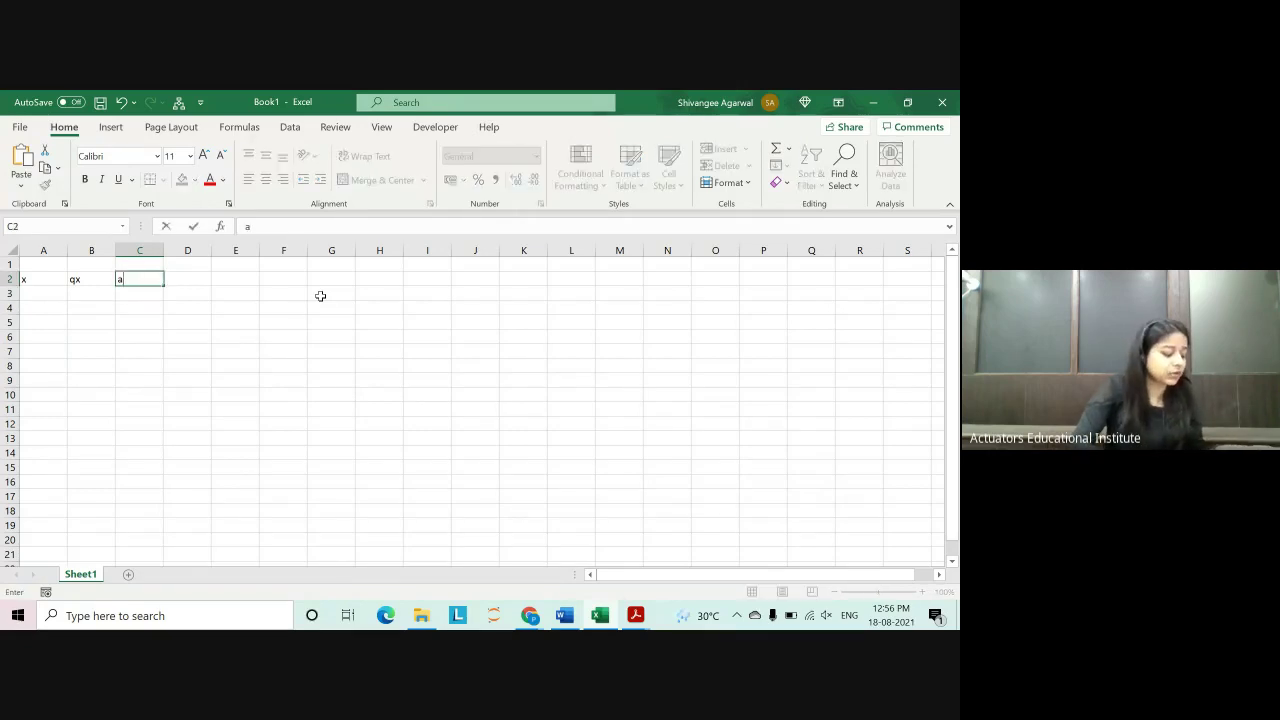
{"action": "type", "text": "qx"}
{"action": "key", "text": "Return"}
{"action": "key", "text": "Up"}
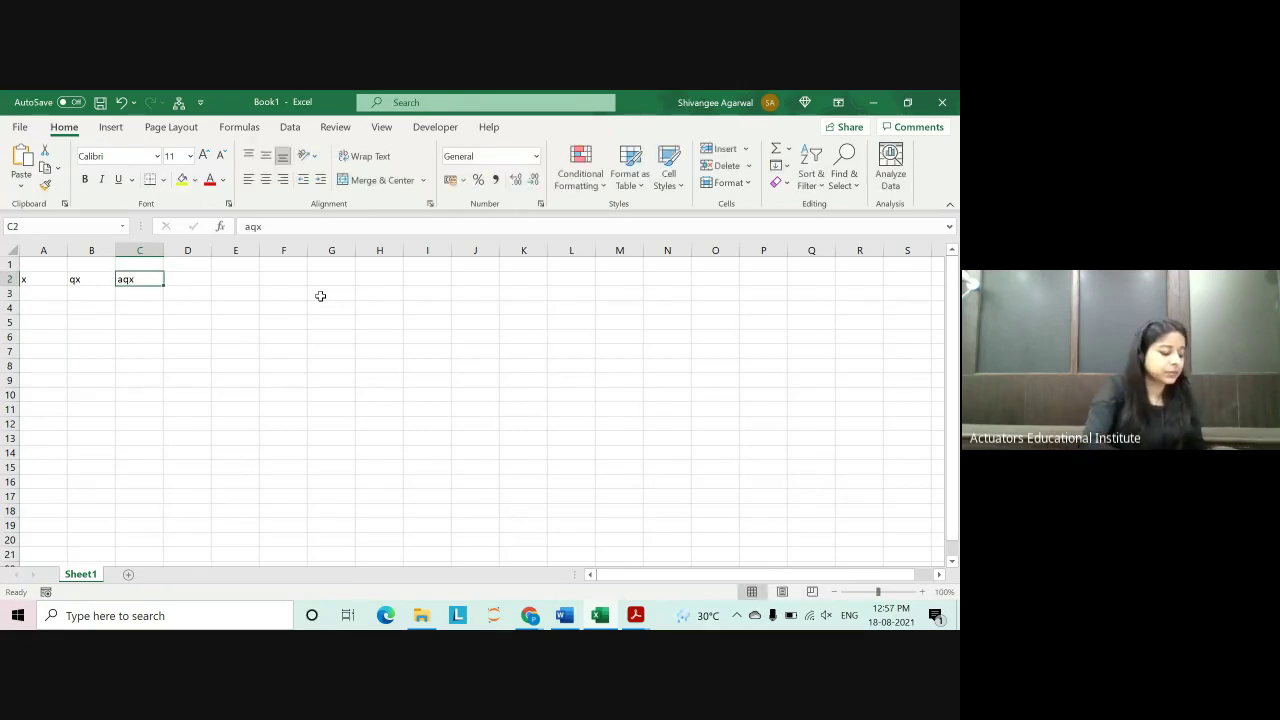
{"action": "type", "text": "px"}
{"action": "key", "text": "Return"}
Step: Enter qx values 0.006, 0.007, 0.008 and ages 30, 31, 32 below the headings
{"action": "type", "text": "0.006"}
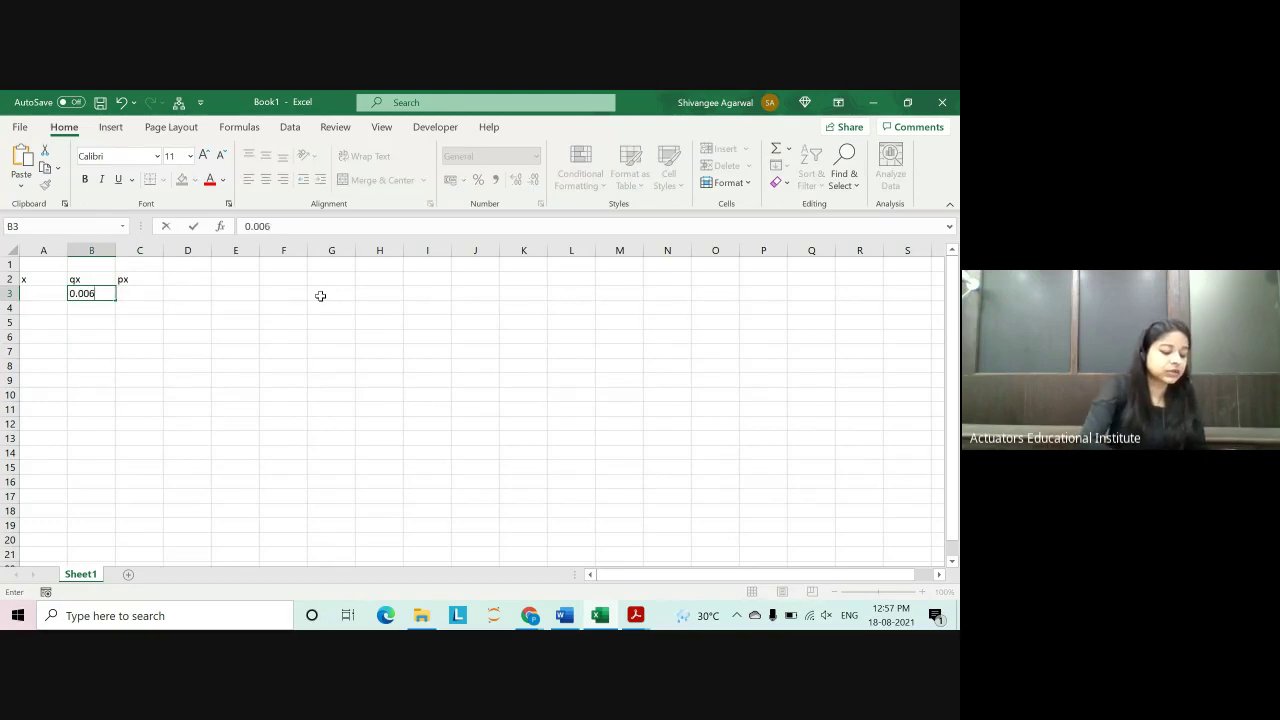
{"action": "key", "text": "Return"}
{"action": "type", "text": "0.007"}
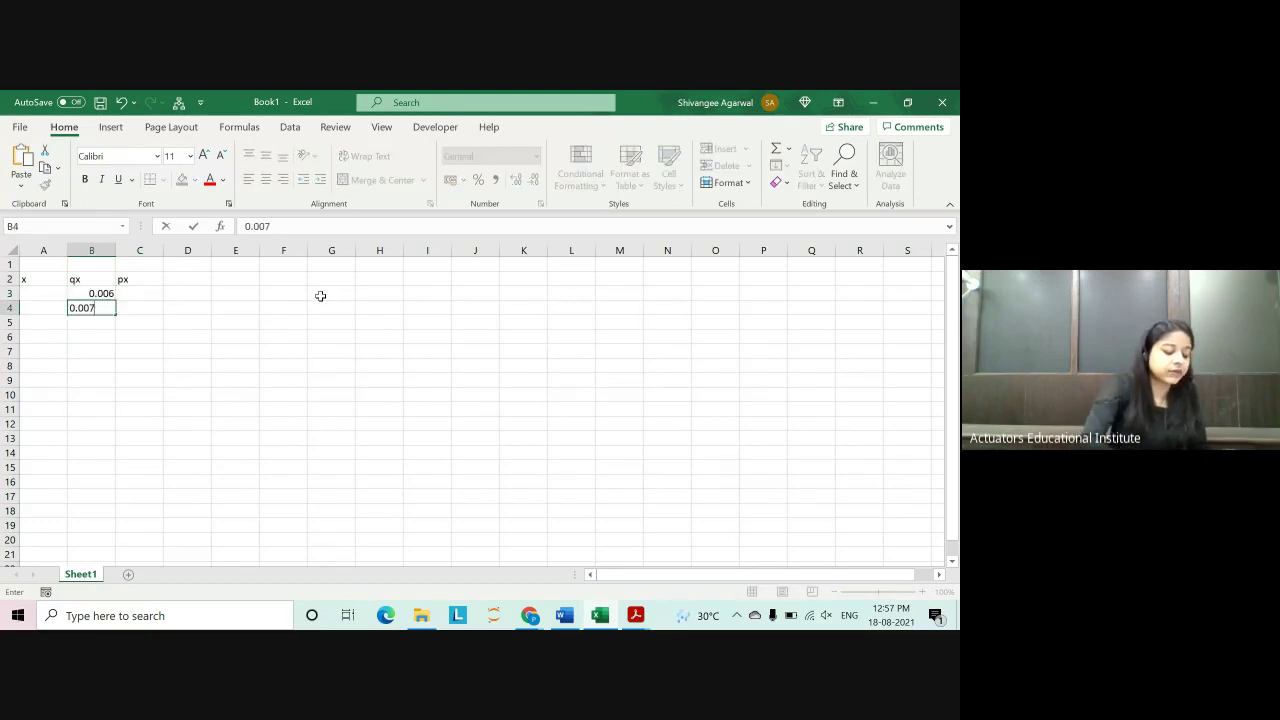
{"action": "key", "text": "Return"}
{"action": "type", "text": "0.008"}
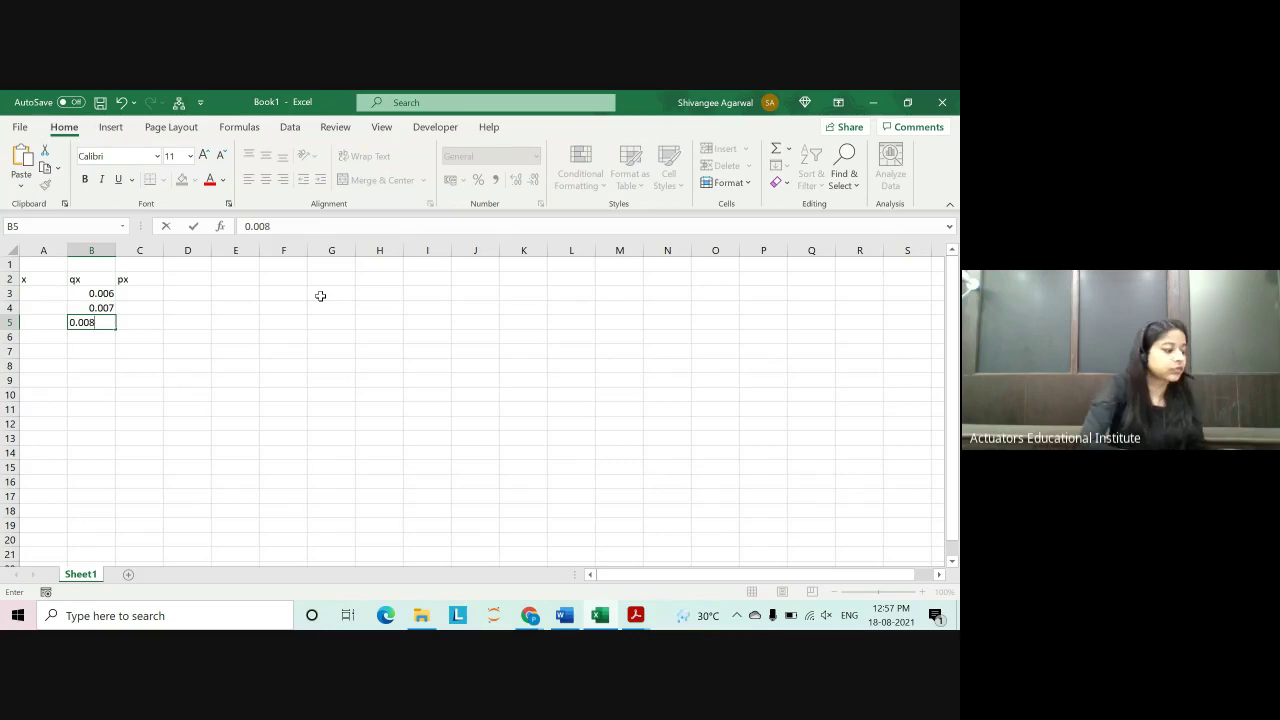
{"action": "key", "text": "Left"}
{"action": "key", "text": "Up"}
{"action": "key", "text": "Up"}
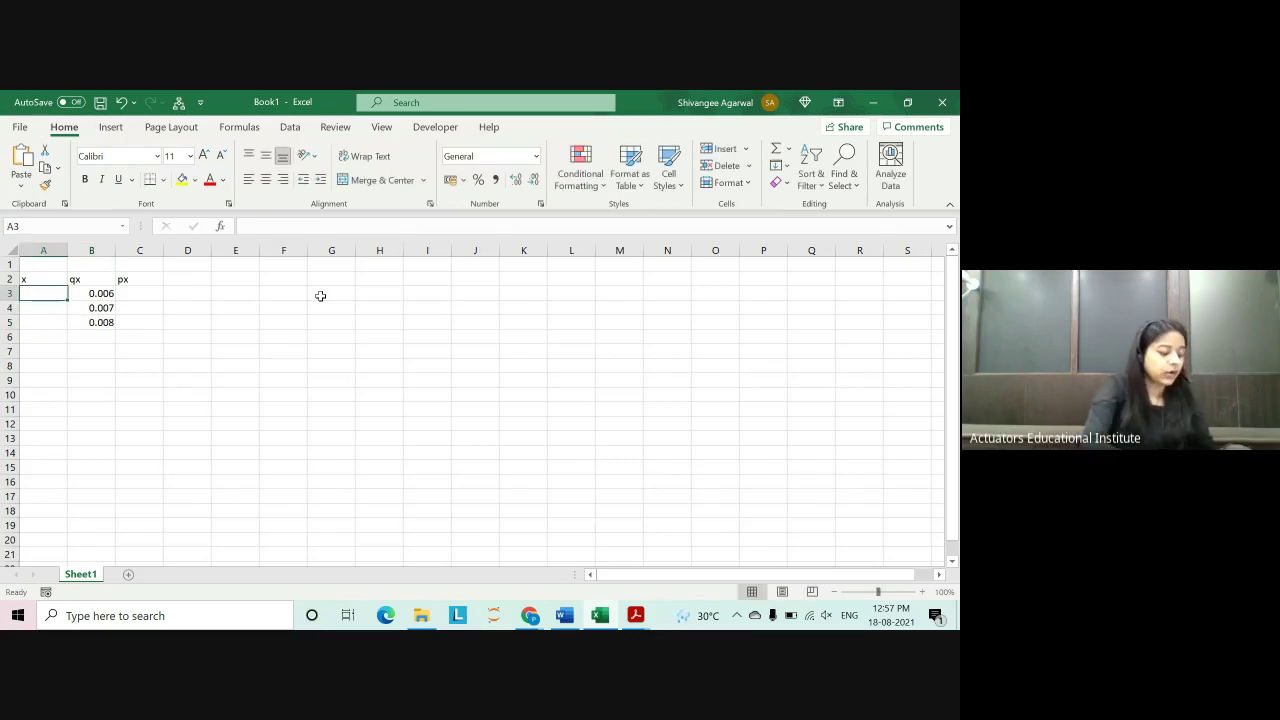
{"action": "type", "text": "30"}
{"action": "key", "text": "Return"}
{"action": "type", "text": "31"}
{"action": "key", "text": "Return"}
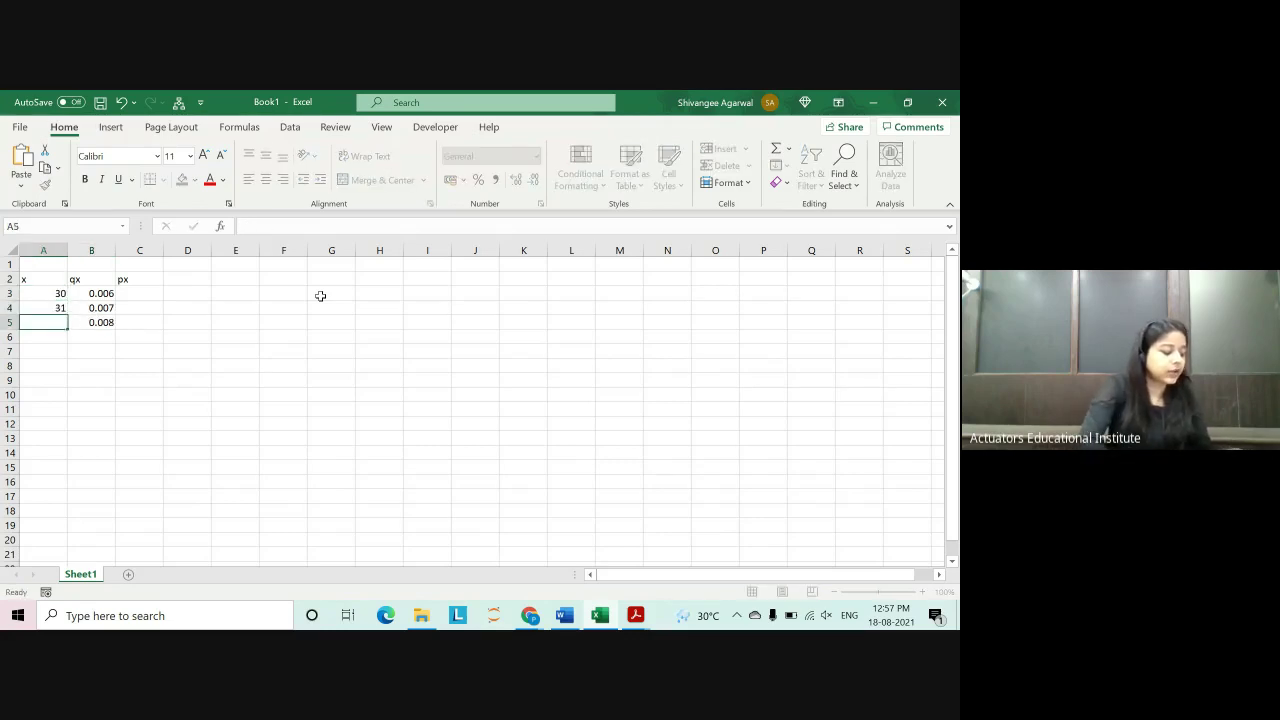
{"action": "type", "text": "32"}
{"action": "key", "text": "Return"}
Step: Fill C3:C5 with the formula =1-B3 so px reads 0.994, 0.993, 0.992
{"action": "key", "text": "Up"}
{"action": "key", "text": "Up"}
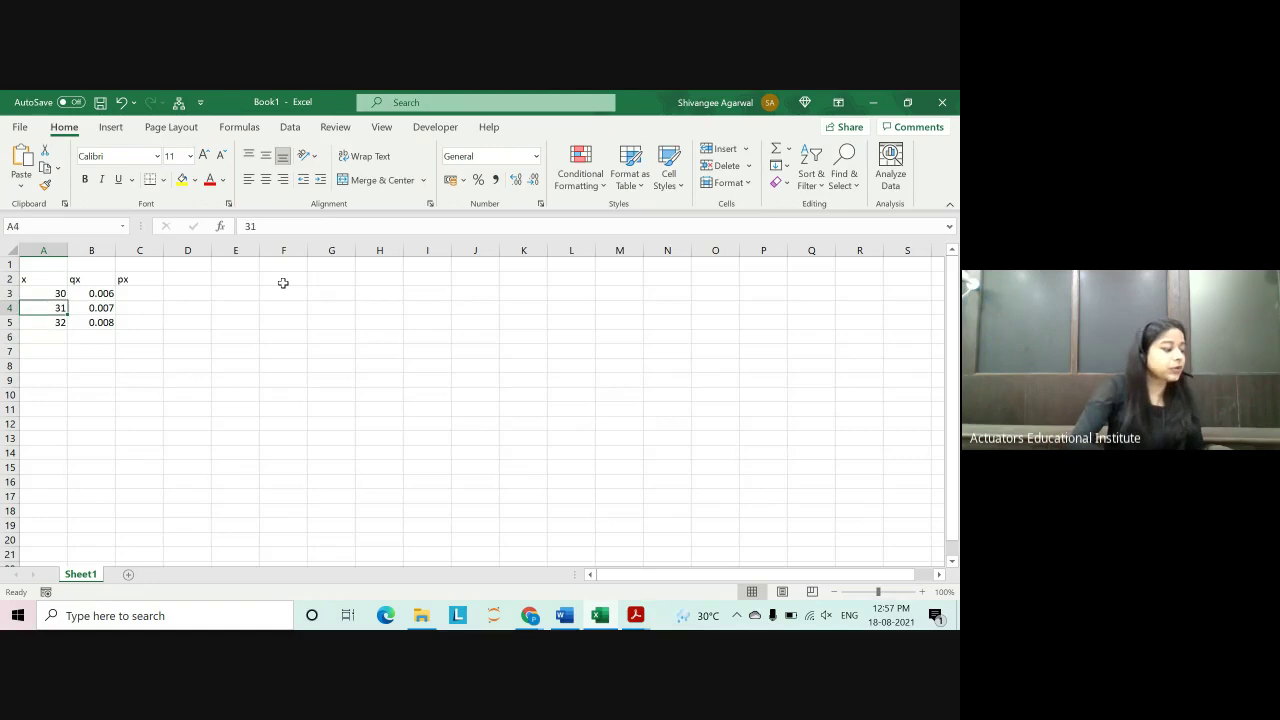
{"action": "key", "text": "Right"}
{"action": "key", "text": "Right"}
{"action": "key", "text": "Up"}
{"action": "type", "text": "1"}
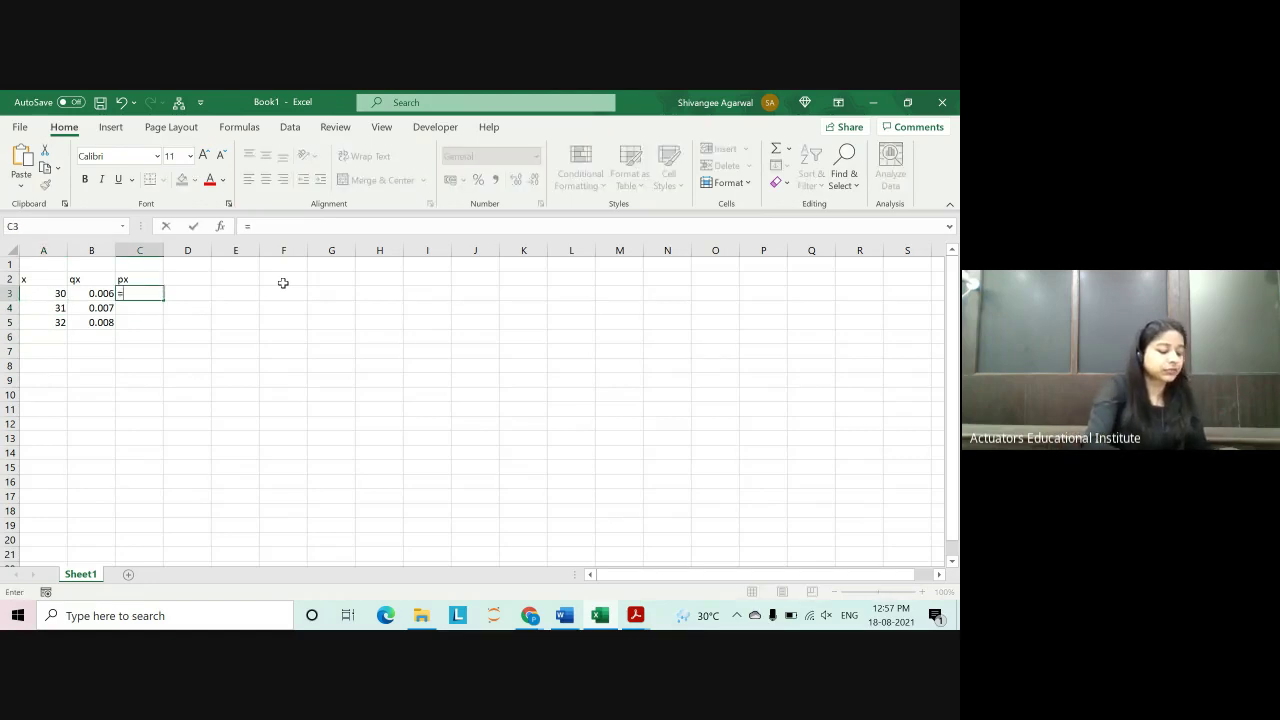
{"action": "type", "text": "1-B3"}
{"action": "key", "text": "Return"}
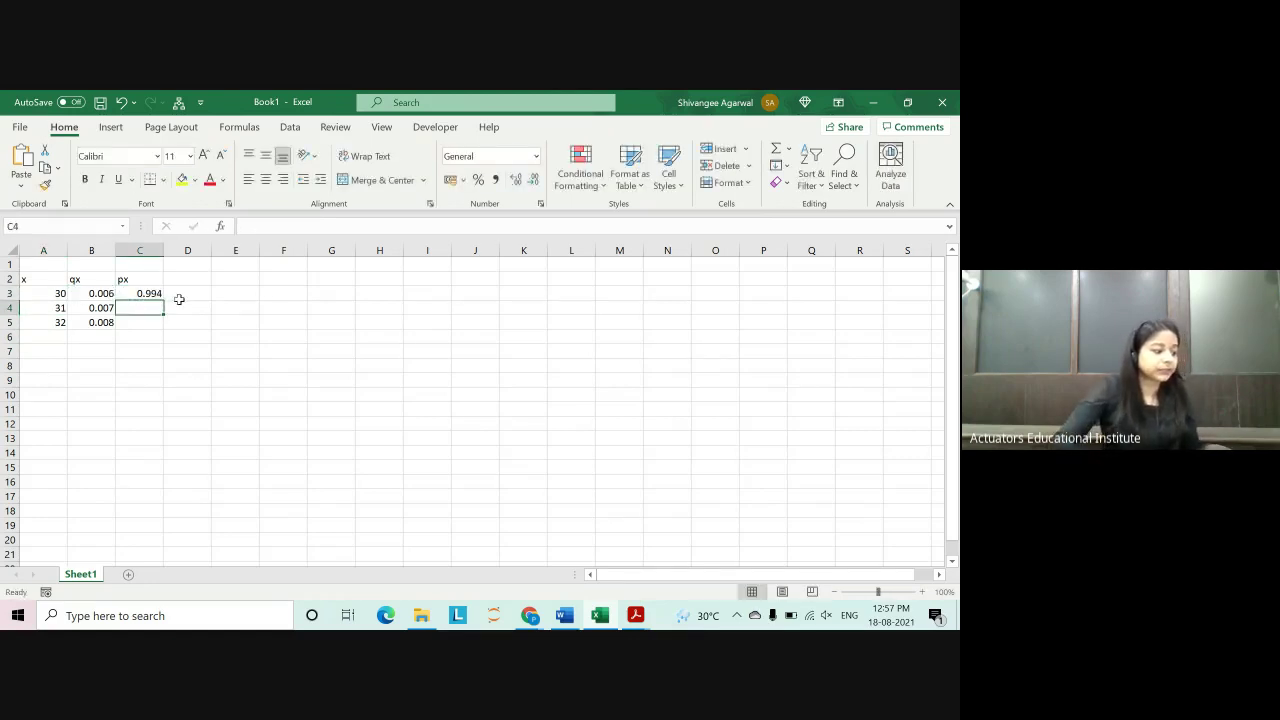
{"action": "left_click", "coordinate": [148, 295]}
{"action": "left_click_drag", "start_coordinate": [164, 300], "coordinate": [164, 329]}
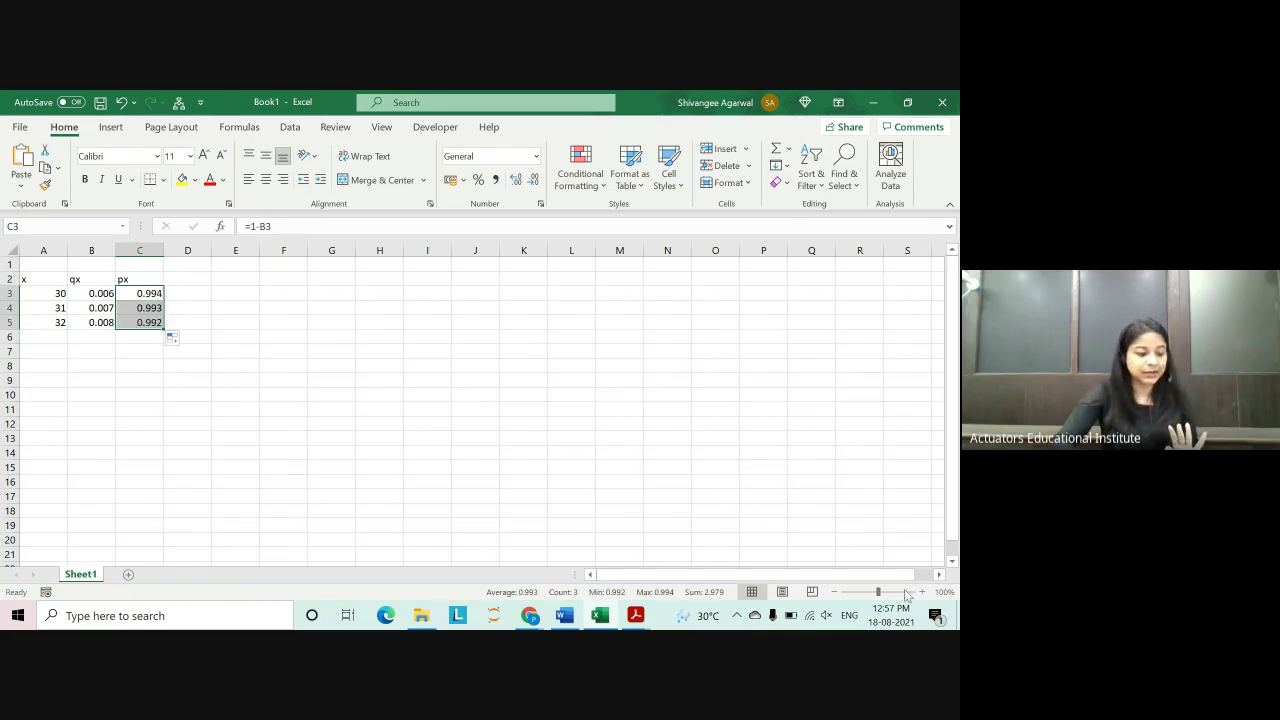
Step: Copy the table in A2:C5 and place the Word cursor below the Min formula
{"action": "scroll", "coordinate": [489, 410], "scroll_direction": "up", "scroll_amount": 4, "text": "ctrl"}
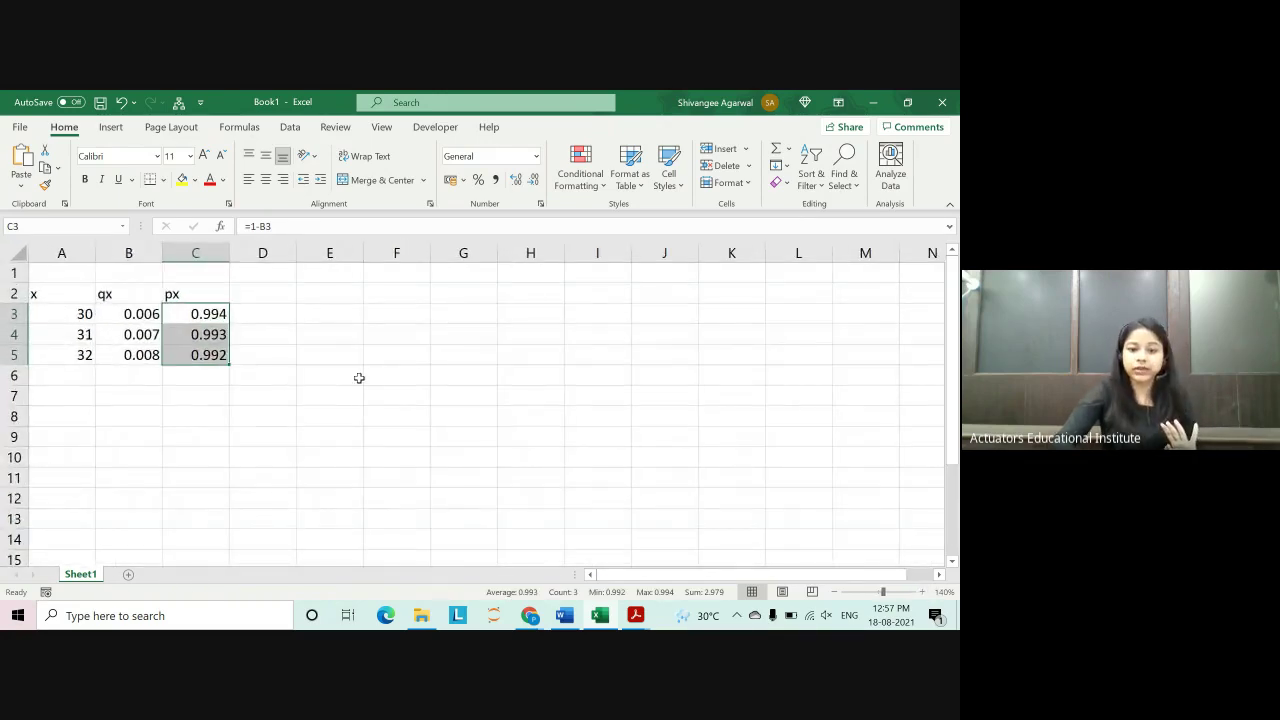
{"action": "left_click", "coordinate": [358, 376]}
{"action": "left_click_drag", "start_coordinate": [71, 298], "coordinate": [192, 348]}
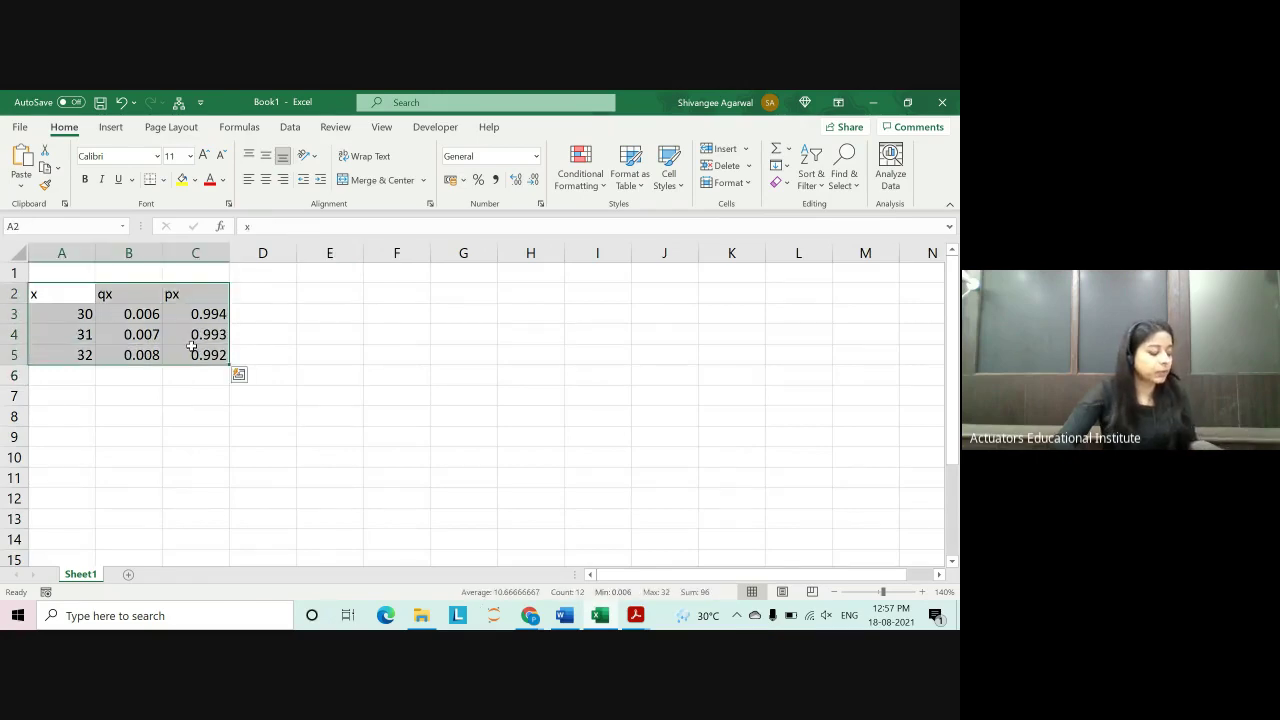
{"action": "key", "text": "ctrl+c"}
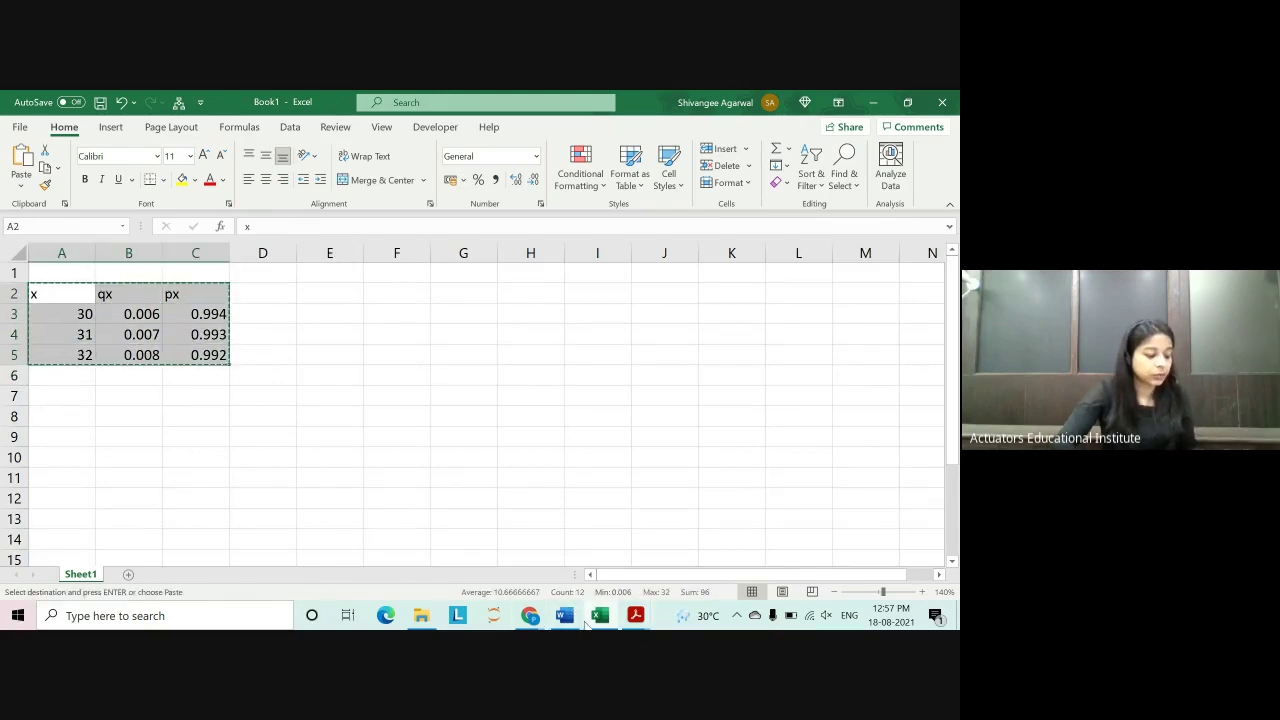
{"action": "left_click", "coordinate": [565, 615]}
{"action": "left_click", "coordinate": [350, 345]}
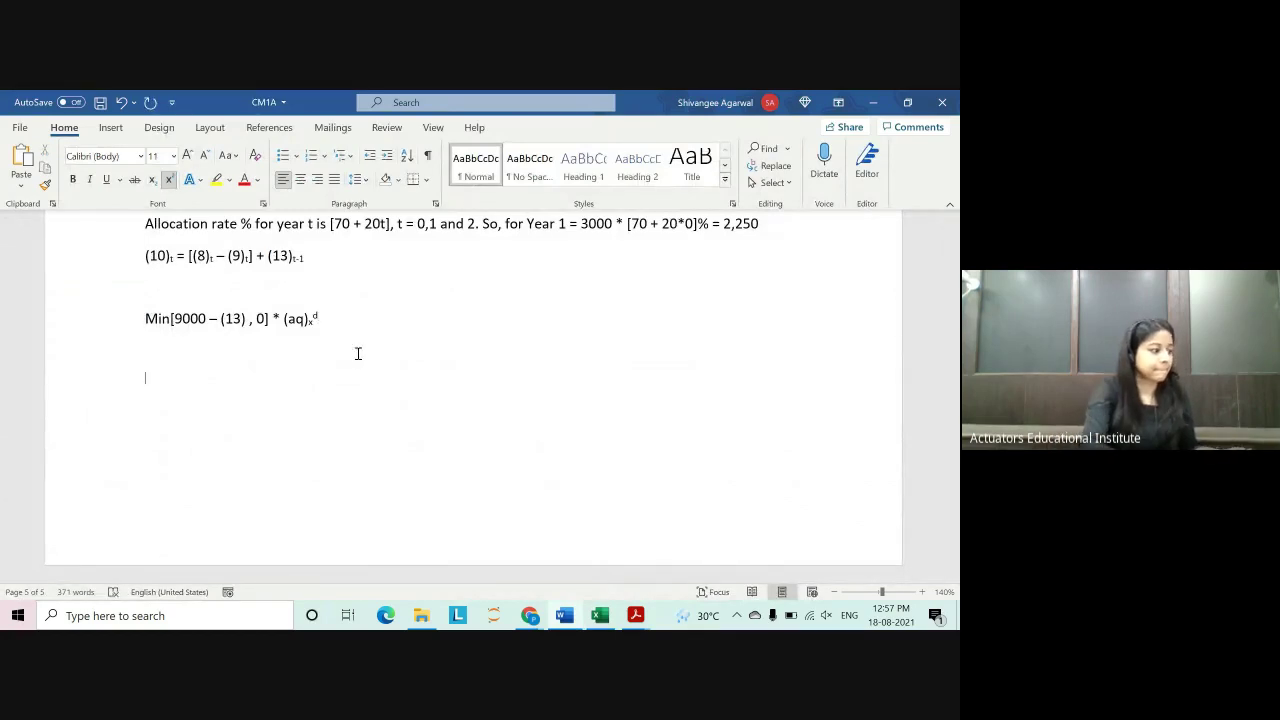
Step: Paste the x, qx, px values below the Min[9000 – (13), 0] line, with superscript off
{"action": "key", "text": "ctrl+equal"}
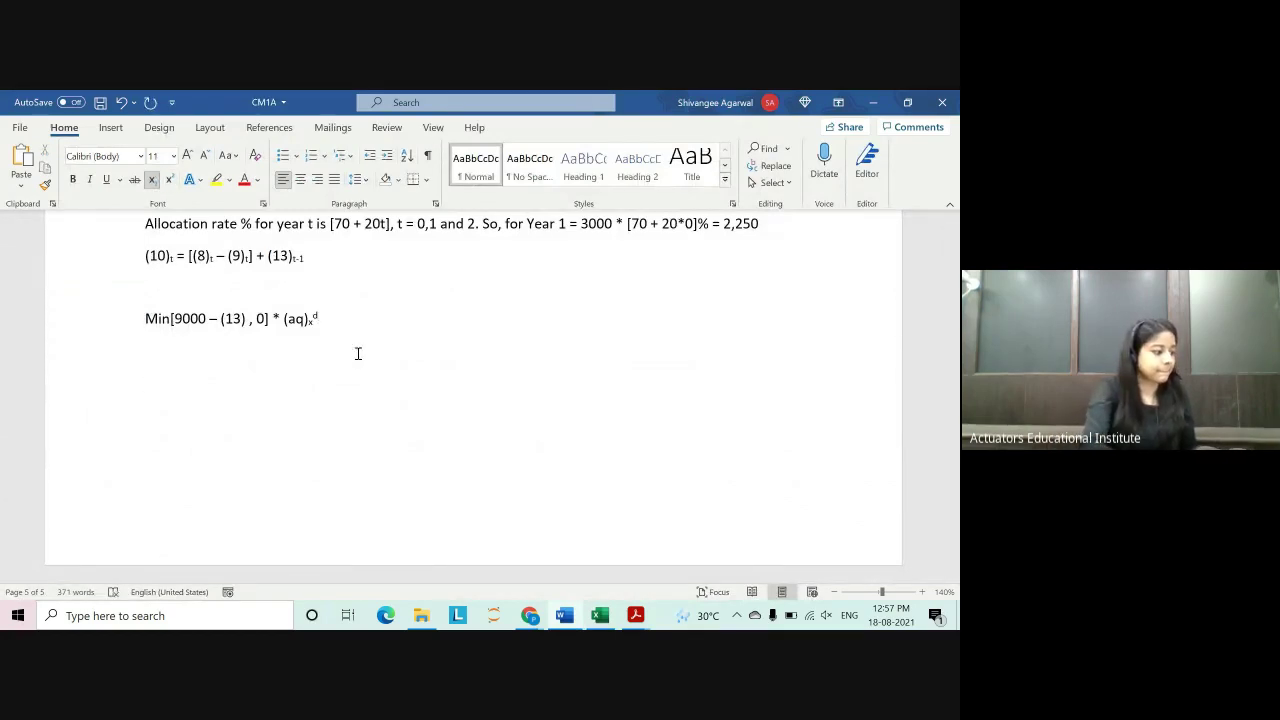
{"action": "key", "text": "ctrl+v"}
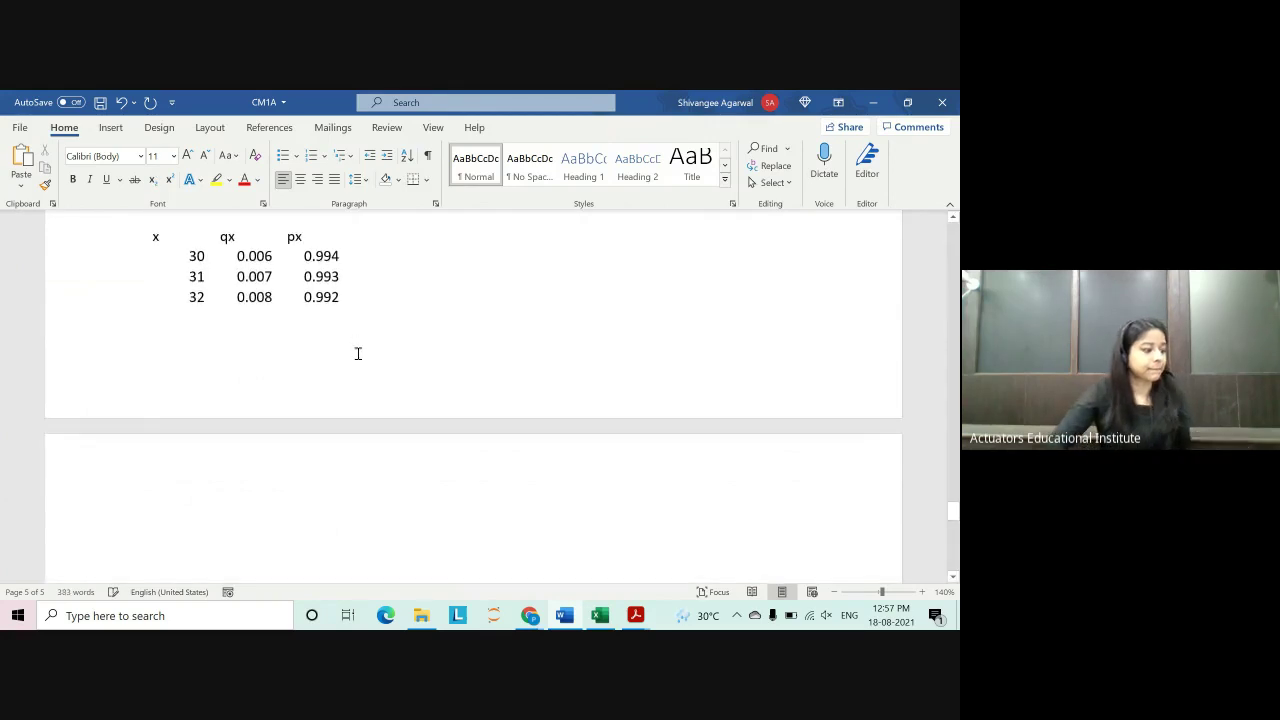
{"action": "scroll", "coordinate": [412, 376], "scroll_direction": "up", "scroll_amount": 2}
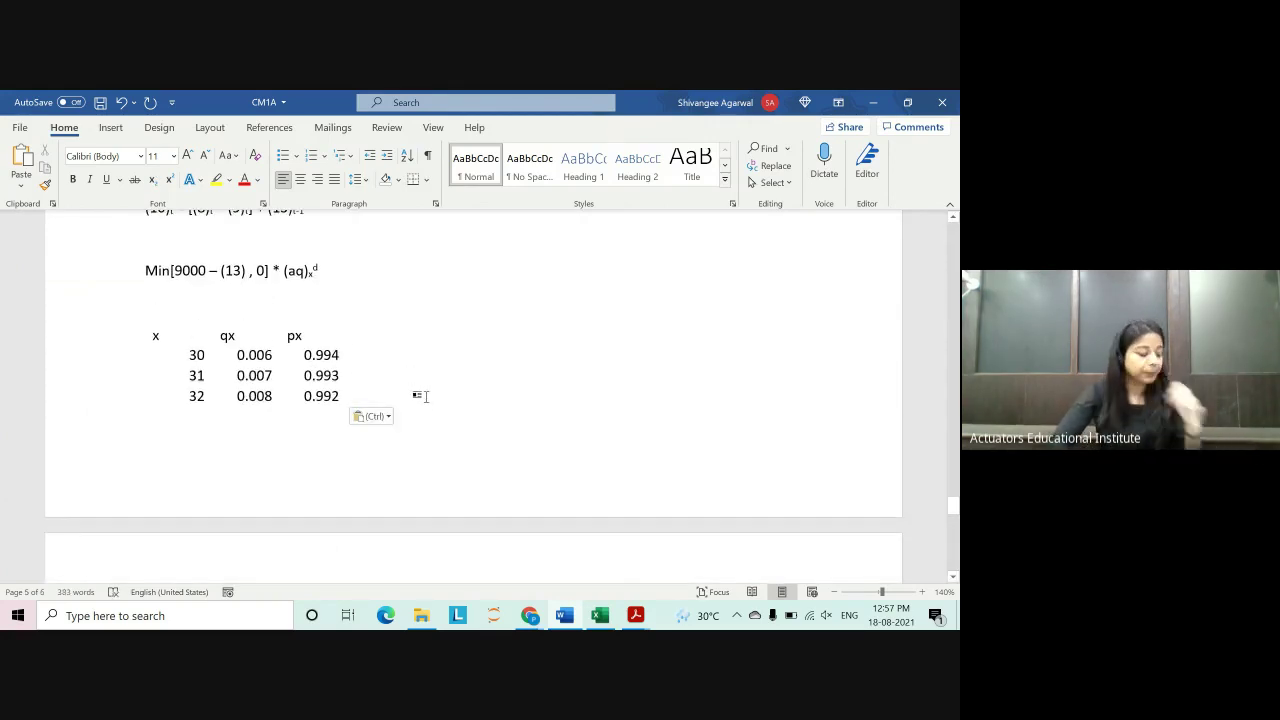
{"action": "key", "text": "alt+Tab"}
Step: Apply All Borders to the A2:C5 table and copy the bordered range
{"action": "left_click", "coordinate": [337, 371]}
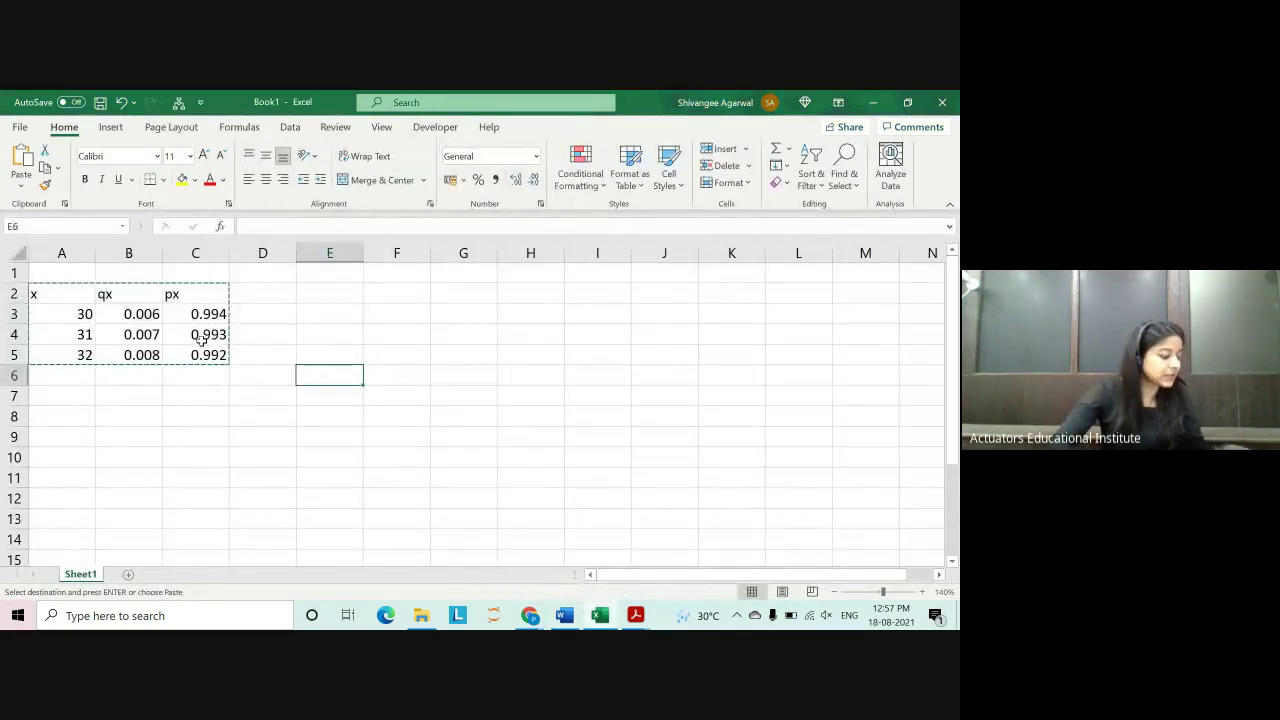
{"action": "left_click_drag", "start_coordinate": [45, 294], "coordinate": [210, 355]}
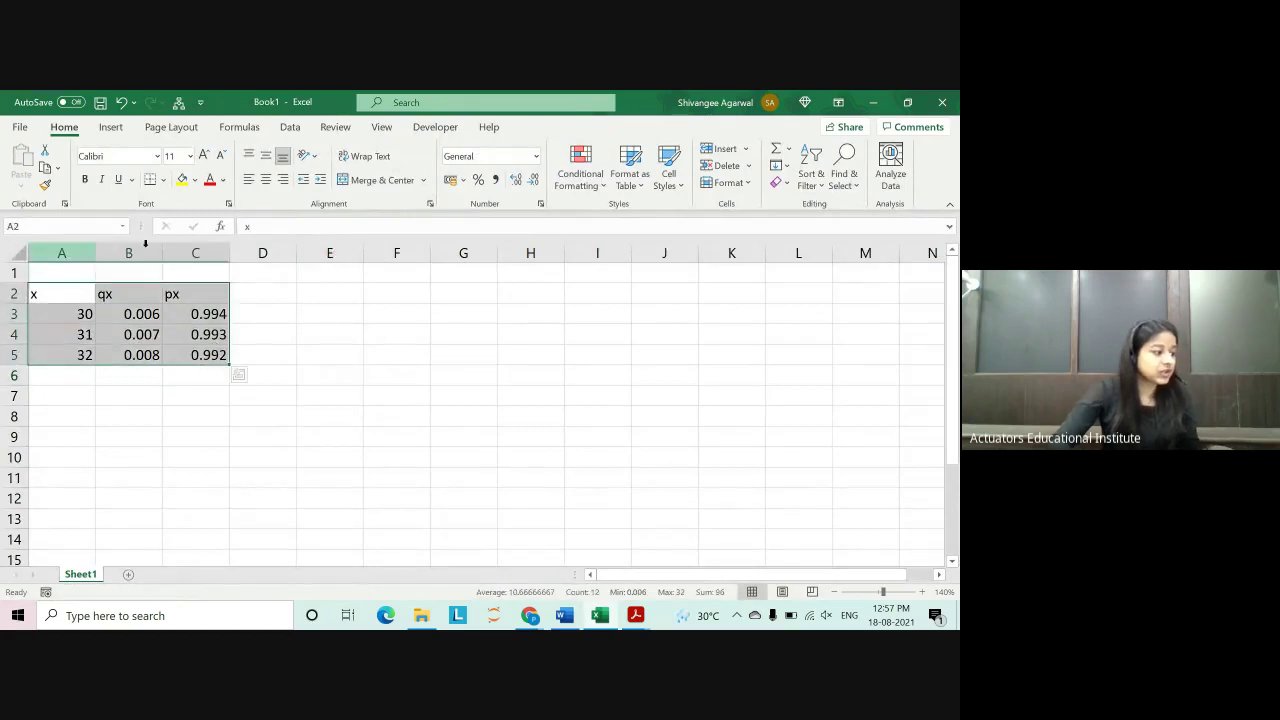
{"action": "left_click", "coordinate": [164, 181]}
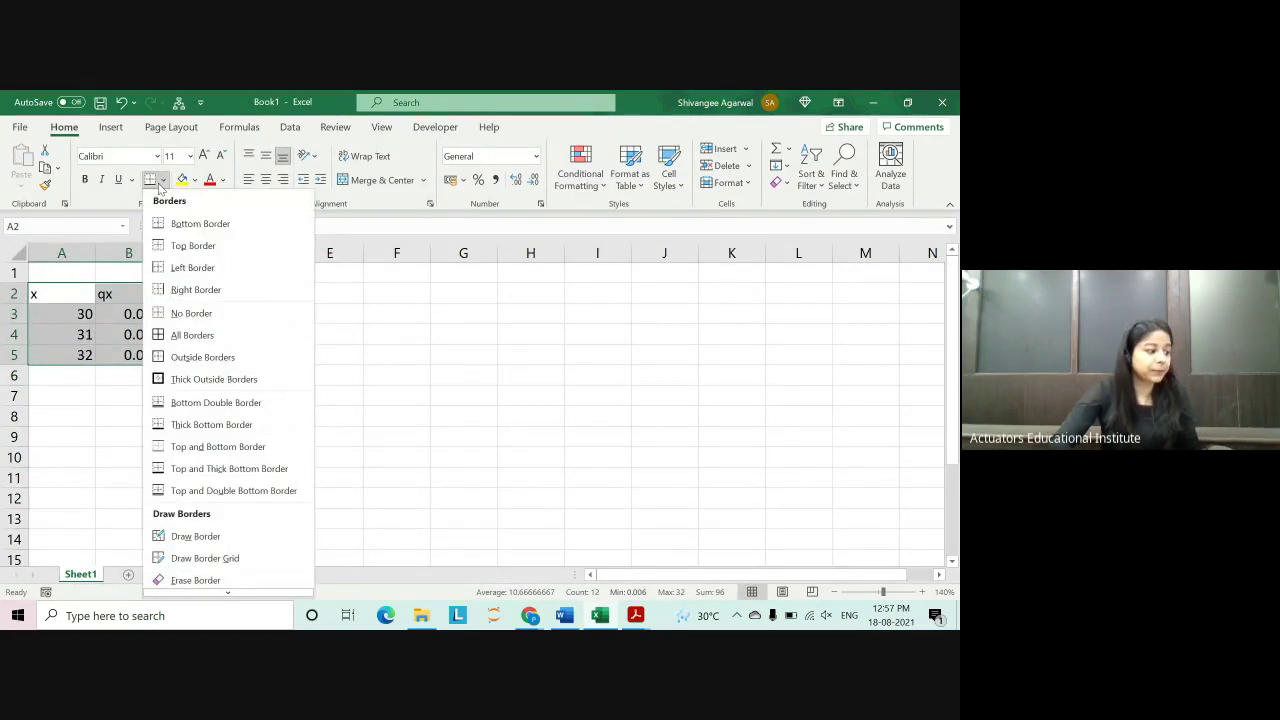
{"action": "left_click", "coordinate": [190, 335]}
{"action": "left_click_drag", "start_coordinate": [80, 300], "coordinate": [204, 358]}
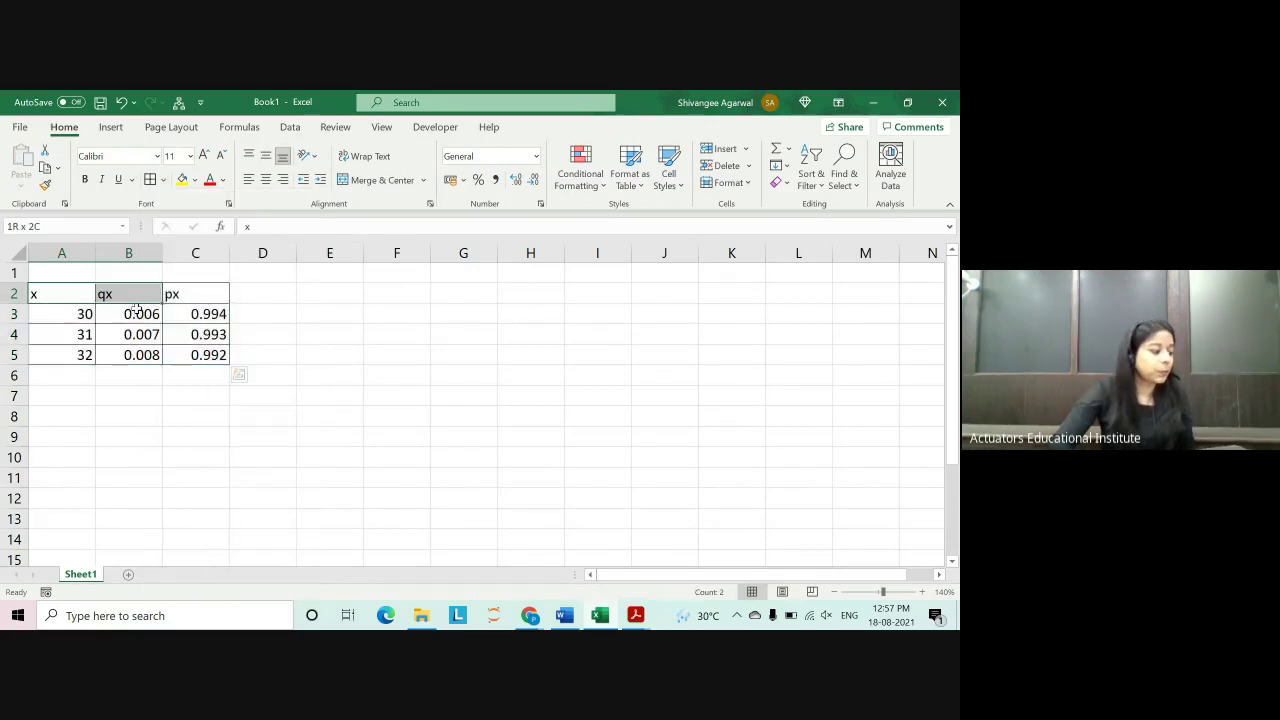
{"action": "key", "text": "ctrl+c"}
Step: Swap the unbordered table for the bordered one with ages 30–32 and px 0.994–0.992
{"action": "key", "text": "alt+Tab"}
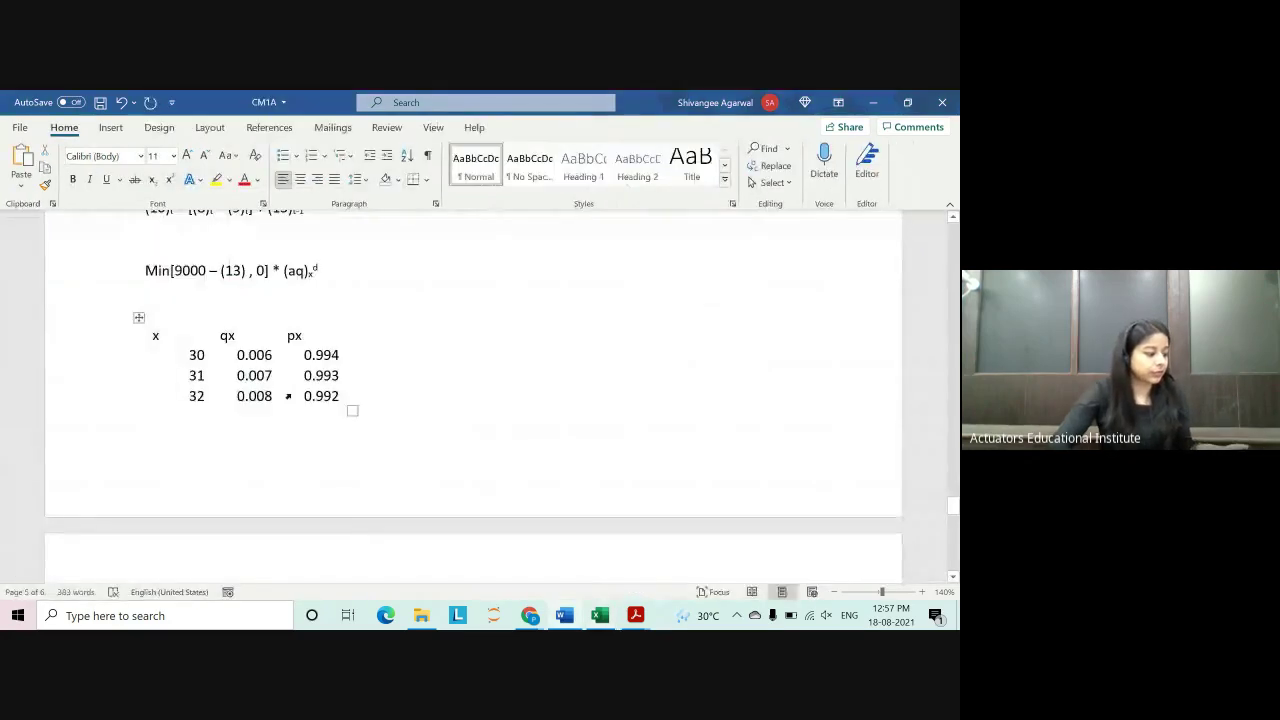
{"action": "left_click", "coordinate": [138, 317]}
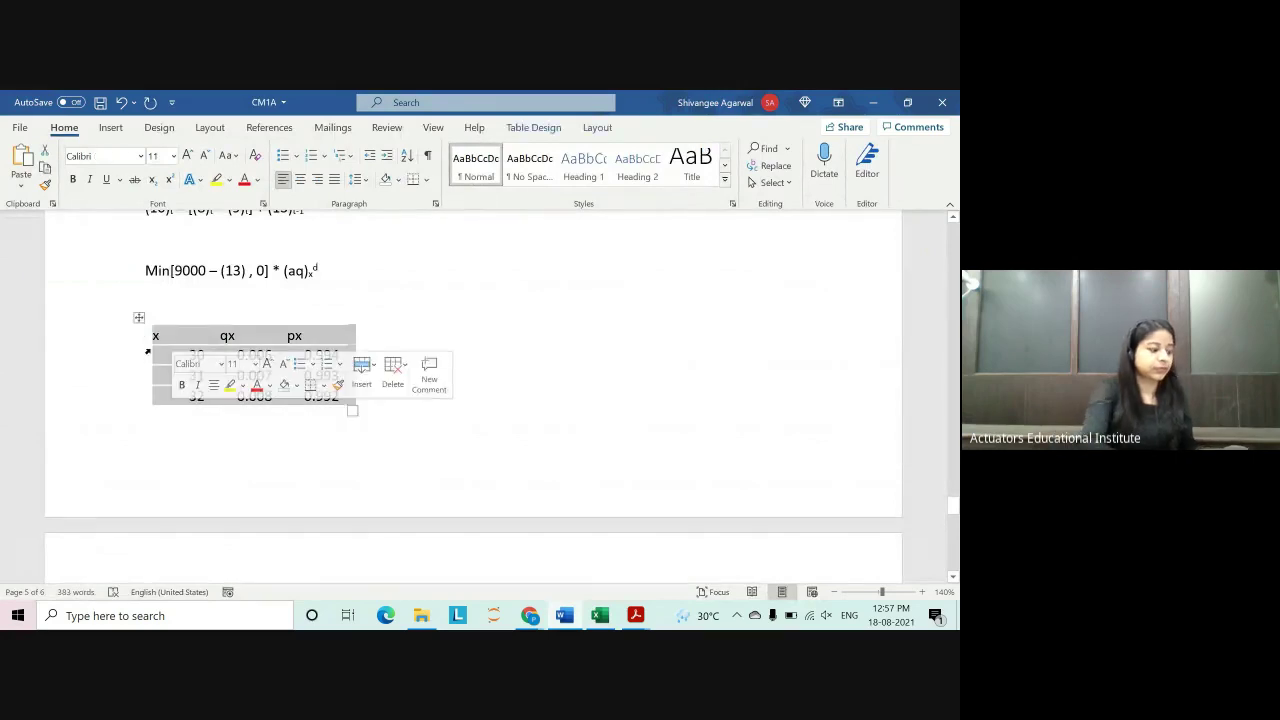
{"action": "key", "text": "BackSpace"}
{"action": "key", "text": "ctrl+v"}
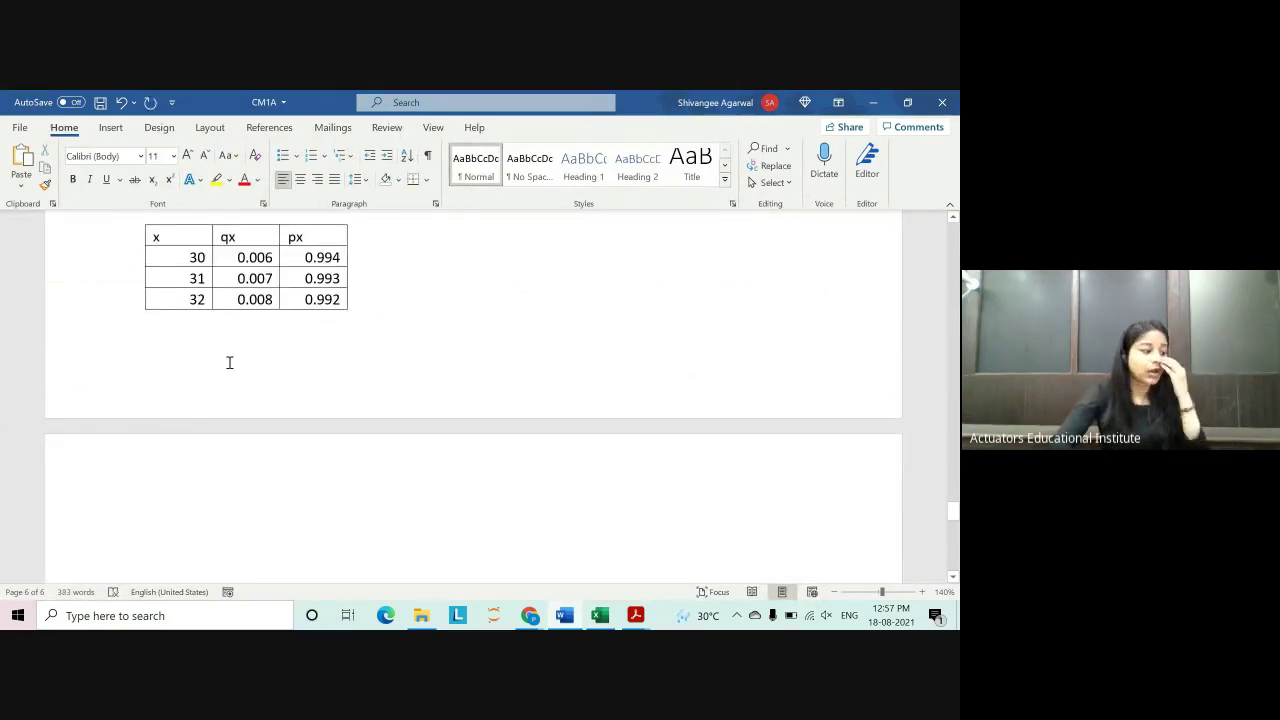
{"action": "left_click", "coordinate": [316, 257]}
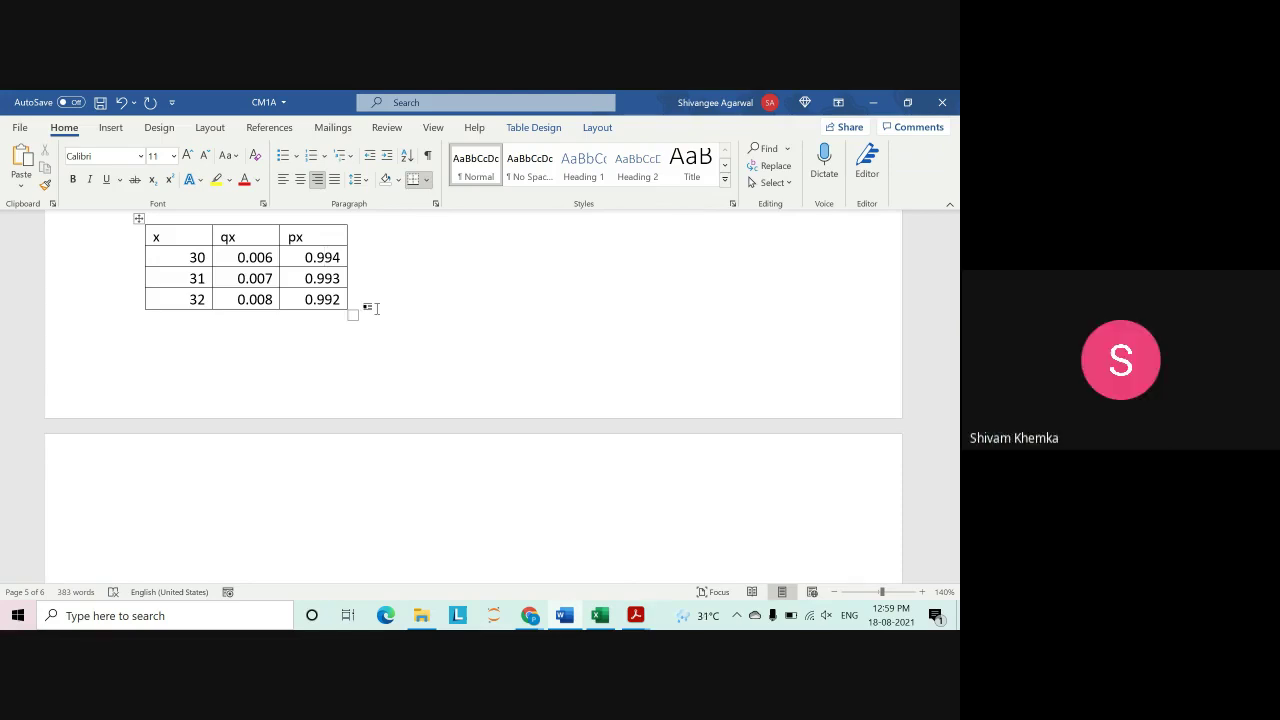
{"action": "scroll", "coordinate": [376, 308], "scroll_direction": "up", "scroll_amount": 10}
{"action": "scroll", "coordinate": [376, 308], "scroll_direction": "up", "scroll_amount": 3}
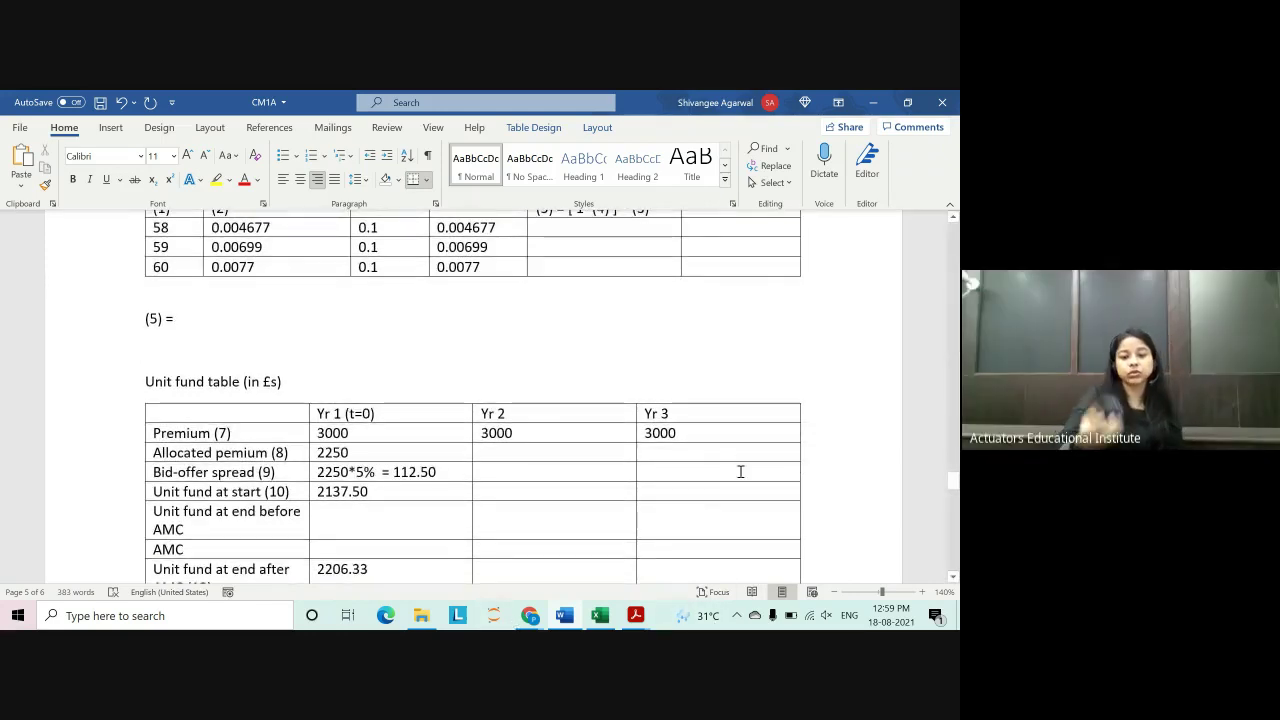
{"action": "scroll", "coordinate": [741, 471], "scroll_direction": "up", "scroll_amount": 1}
{"action": "scroll", "coordinate": [741, 471], "scroll_direction": "down", "scroll_amount": 2}
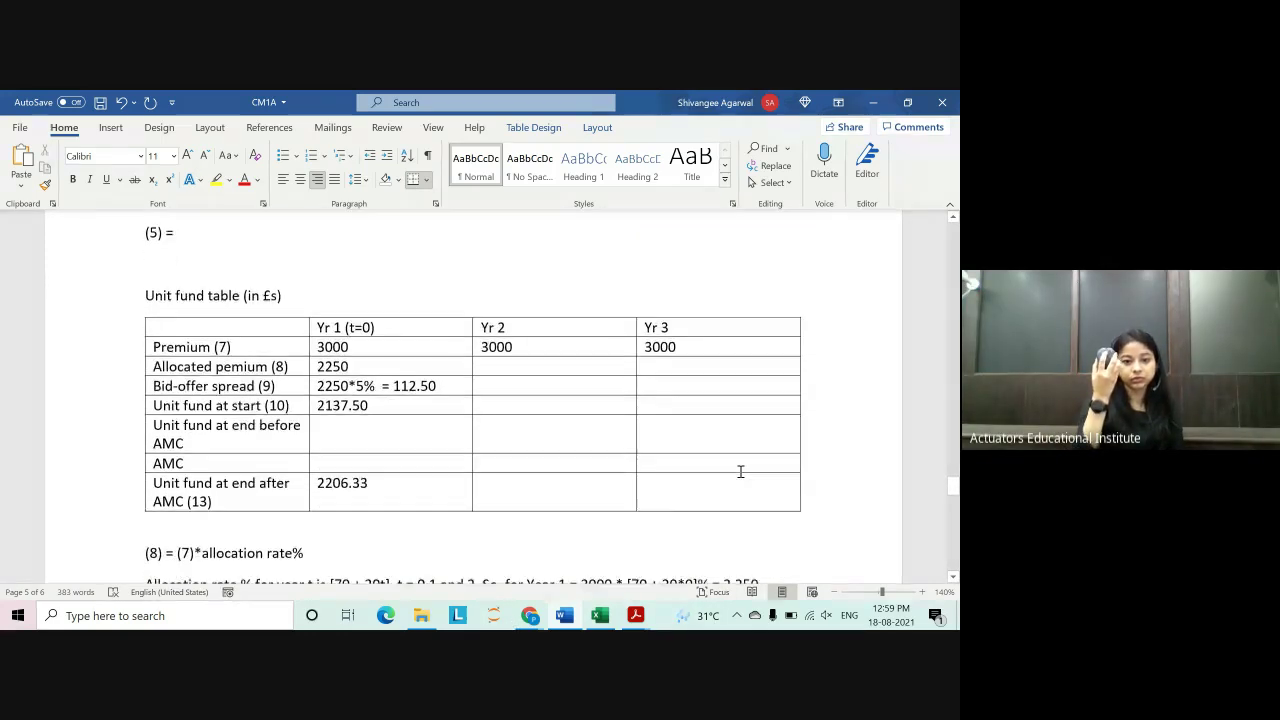
{"action": "scroll", "coordinate": [741, 471], "scroll_direction": "down", "scroll_amount": 4}
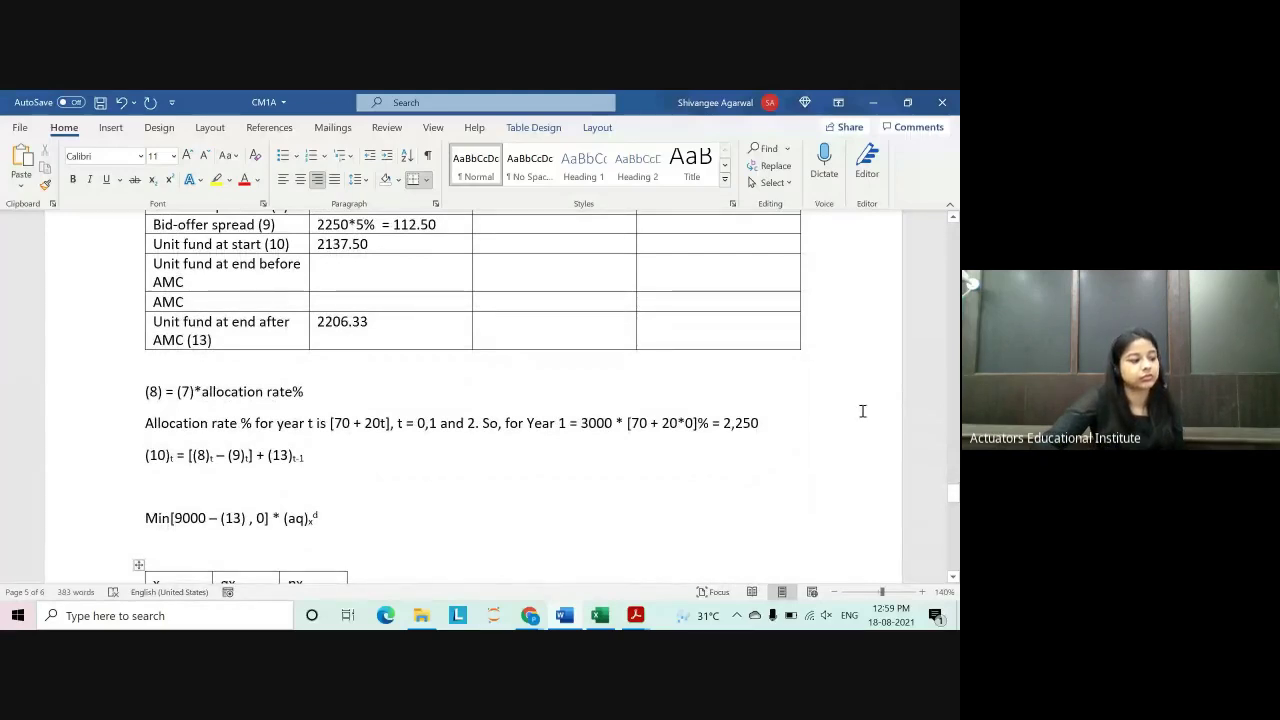
{"action": "scroll", "coordinate": [862, 411], "scroll_direction": "up", "scroll_amount": 2}
{"action": "scroll", "coordinate": [862, 411], "scroll_direction": "down", "scroll_amount": 2}
{"action": "scroll", "coordinate": [862, 411], "scroll_direction": "up", "scroll_amount": 4}
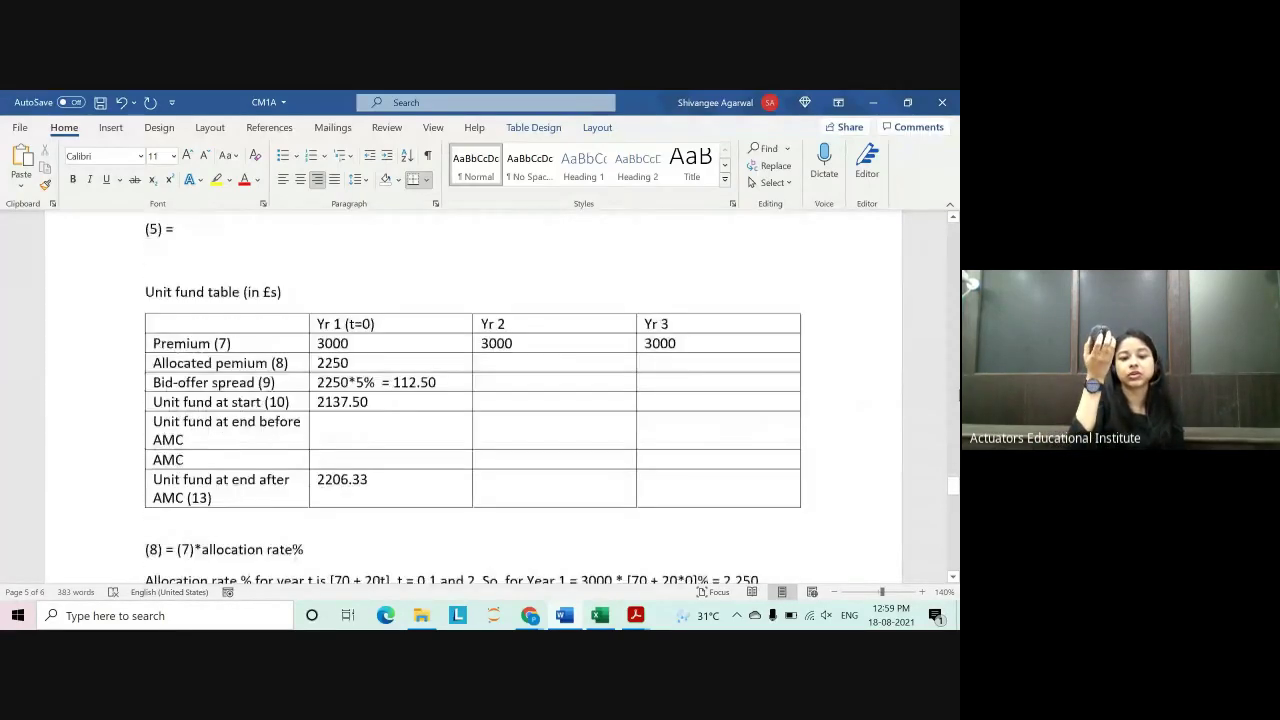
{"action": "scroll", "coordinate": [473, 400], "scroll_direction": "down", "scroll_amount": 9}
{"action": "scroll", "coordinate": [473, 400], "scroll_direction": "up", "scroll_amount": 1}
{"action": "scroll", "coordinate": [473, 400], "scroll_direction": "up", "scroll_amount": 11}
{"action": "scroll", "coordinate": [473, 400], "scroll_direction": "up", "scroll_amount": 4}
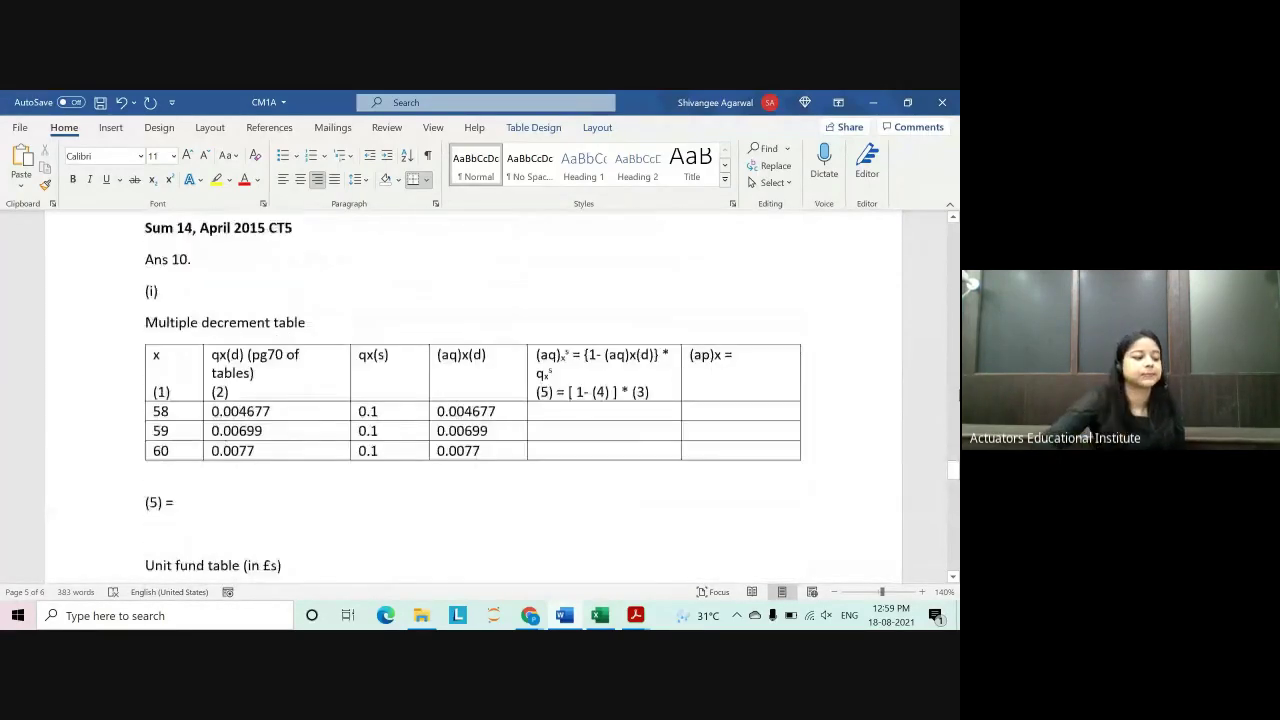
{"action": "scroll", "coordinate": [874, 320], "scroll_direction": "up", "scroll_amount": 1}
{"action": "scroll", "coordinate": [874, 320], "scroll_direction": "down", "scroll_amount": 6}
{"action": "scroll", "coordinate": [866, 340], "scroll_direction": "up", "scroll_amount": 6}
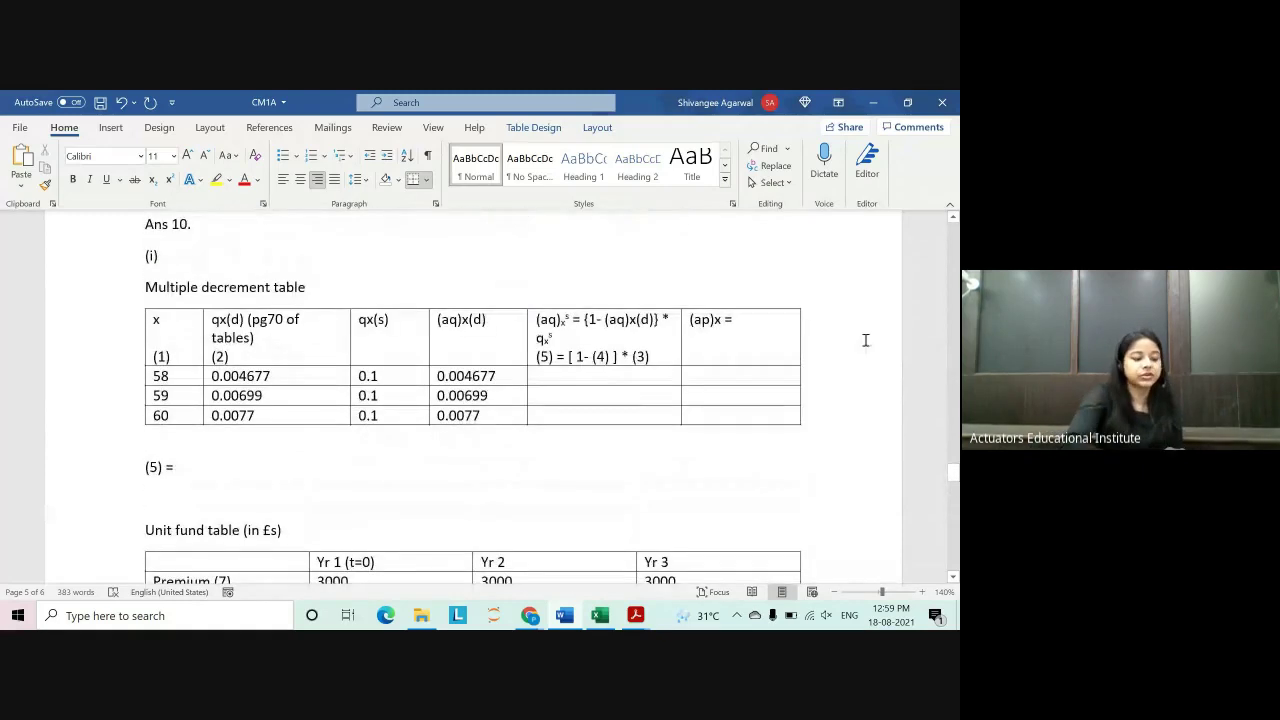
{"action": "scroll", "coordinate": [866, 340], "scroll_direction": "down", "scroll_amount": 2}
{"action": "scroll", "coordinate": [866, 340], "scroll_direction": "up", "scroll_amount": 1}
{"action": "scroll", "coordinate": [866, 340], "scroll_direction": "up", "scroll_amount": 1}
{"action": "scroll", "coordinate": [866, 340], "scroll_direction": "down", "scroll_amount": 6}
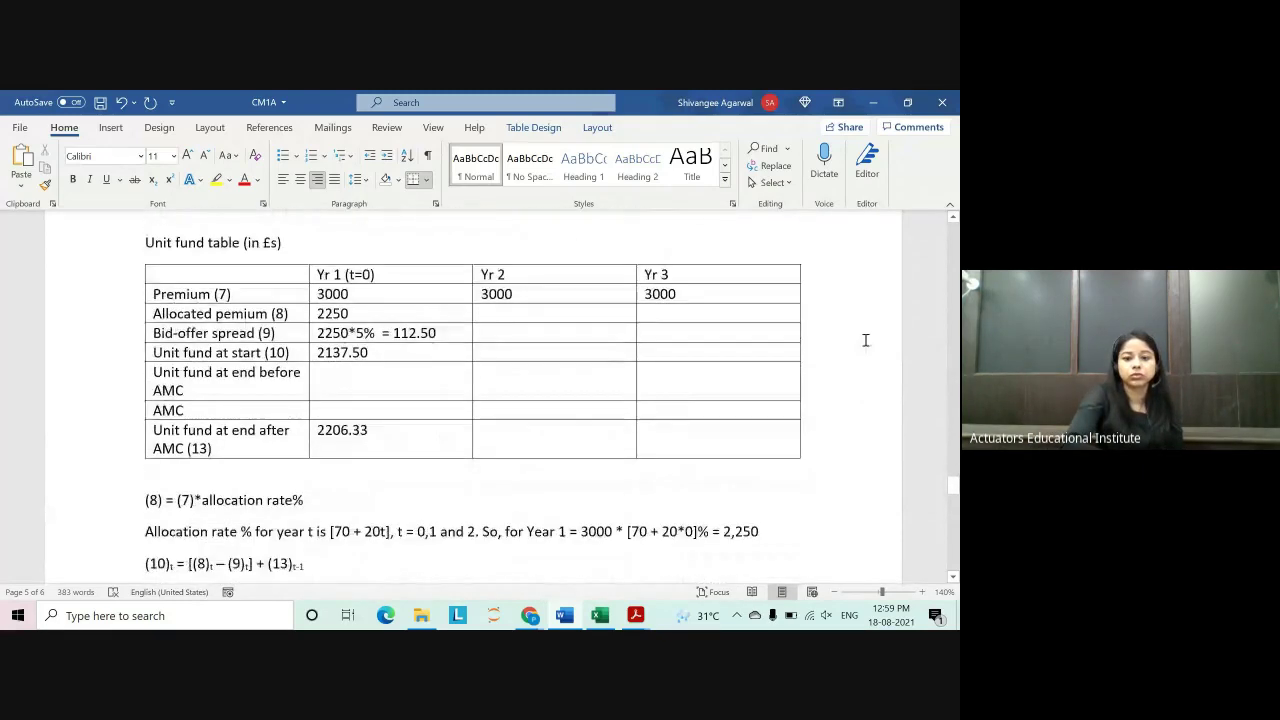
{"action": "scroll", "coordinate": [866, 340], "scroll_direction": "down", "scroll_amount": 5}
{"action": "scroll", "coordinate": [866, 340], "scroll_direction": "down", "scroll_amount": 3}
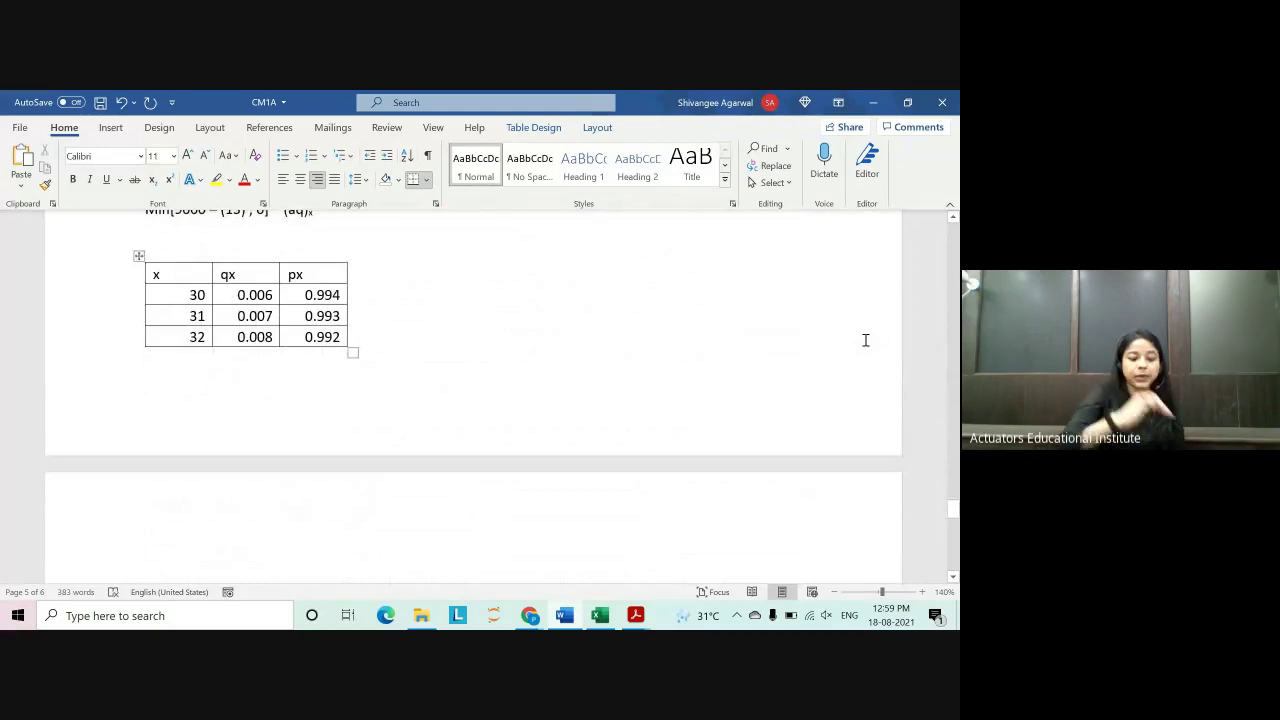
{"action": "scroll", "coordinate": [865, 340], "scroll_direction": "up", "scroll_amount": 5}
{"action": "scroll", "coordinate": [865, 340], "scroll_direction": "up", "scroll_amount": 5}
{"action": "scroll", "coordinate": [865, 340], "scroll_direction": "down", "scroll_amount": 5}
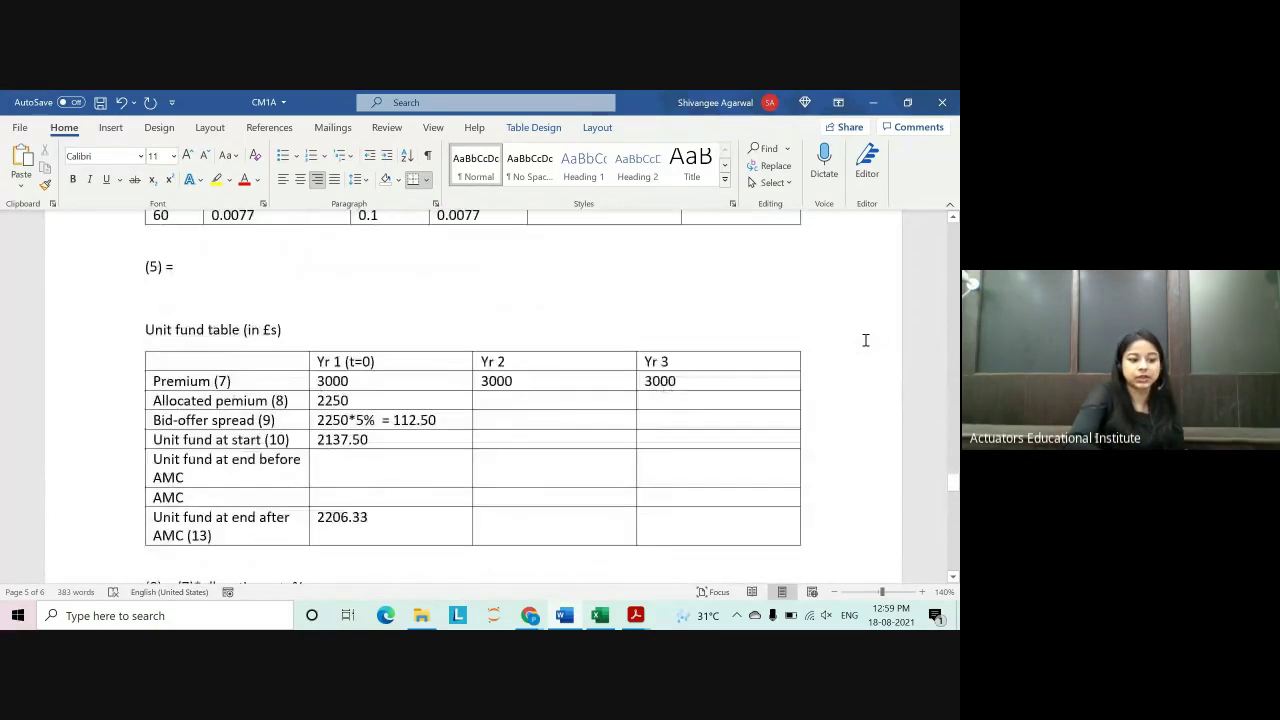
{"action": "scroll", "coordinate": [900, 450], "scroll_direction": "down", "scroll_amount": 2}
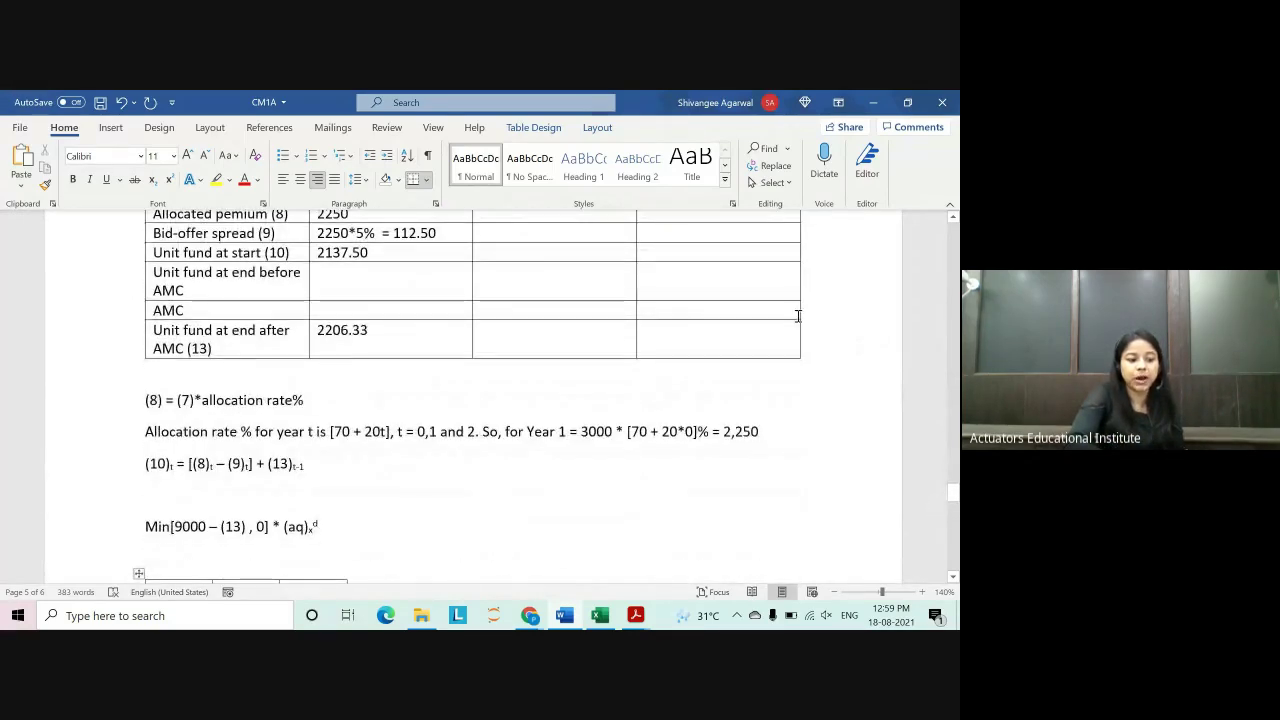
{"action": "scroll", "coordinate": [798, 316], "scroll_direction": "up", "scroll_amount": 3}
{"action": "scroll", "coordinate": [798, 316], "scroll_direction": "down", "scroll_amount": 3}
{"action": "scroll", "coordinate": [798, 316], "scroll_direction": "up", "scroll_amount": 8}
{"action": "scroll", "coordinate": [798, 316], "scroll_direction": "down", "scroll_amount": 4}
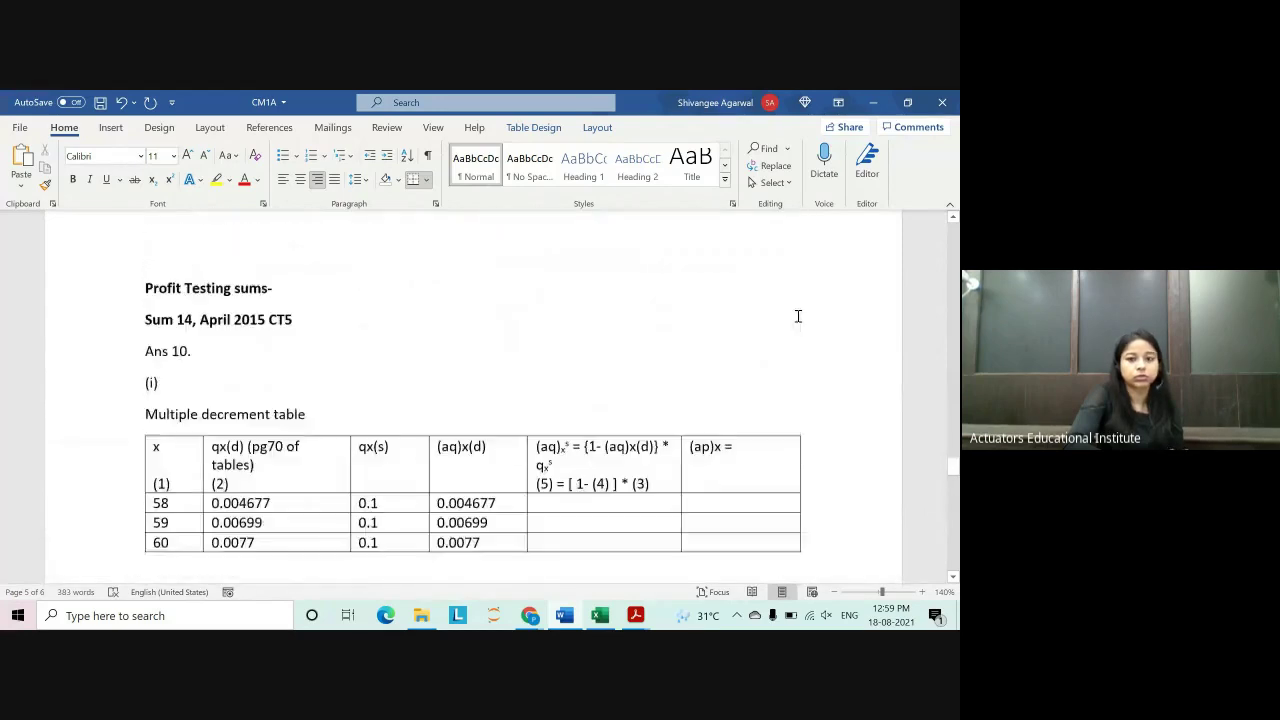
{"action": "scroll", "coordinate": [798, 316], "scroll_direction": "down", "scroll_amount": 5}
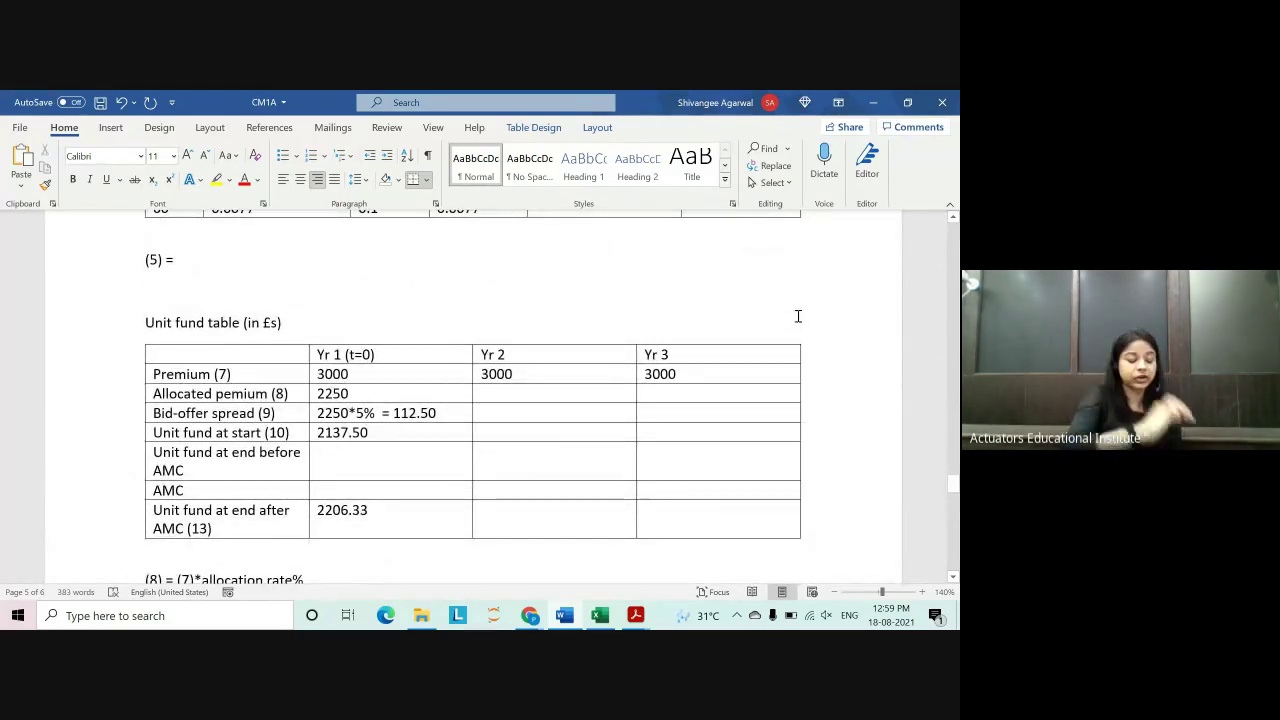
{"action": "scroll", "coordinate": [798, 316], "scroll_direction": "down", "scroll_amount": 2}
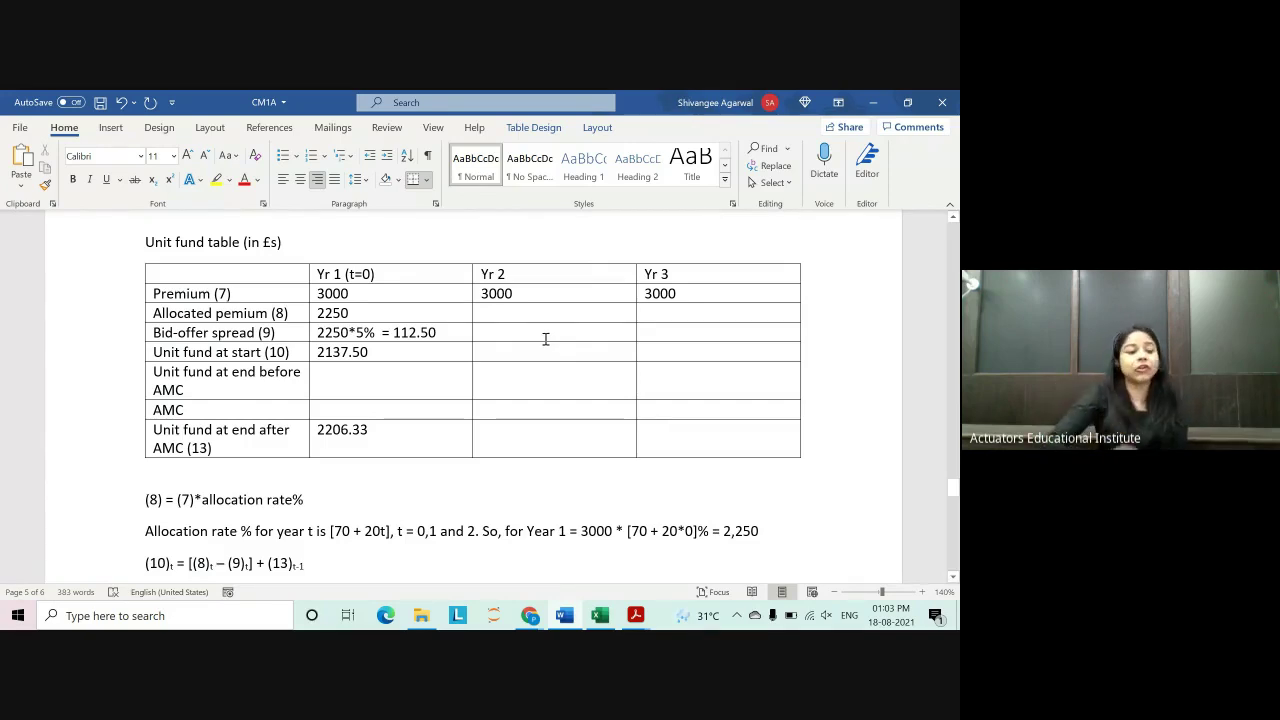
{"action": "left_click_drag", "start_coordinate": [345, 274], "coordinate": [371, 274]}
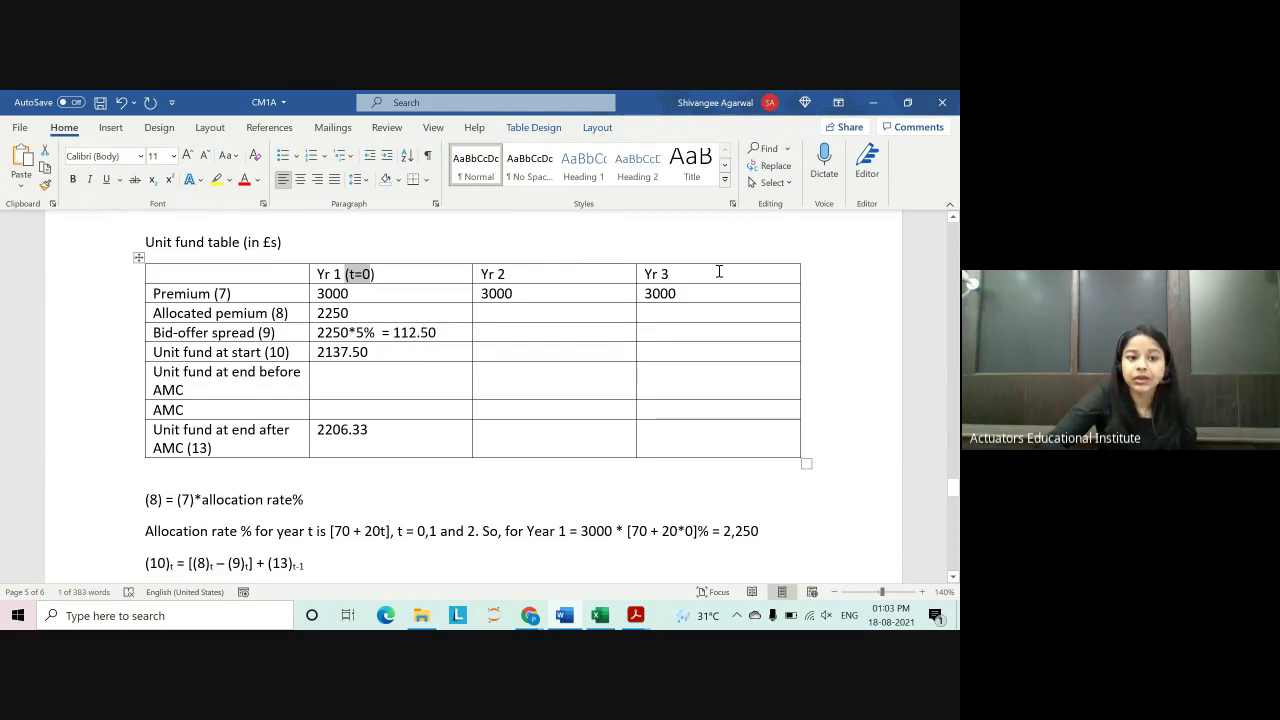
{"action": "scroll", "coordinate": [282, 449], "scroll_direction": "down", "scroll_amount": 2}
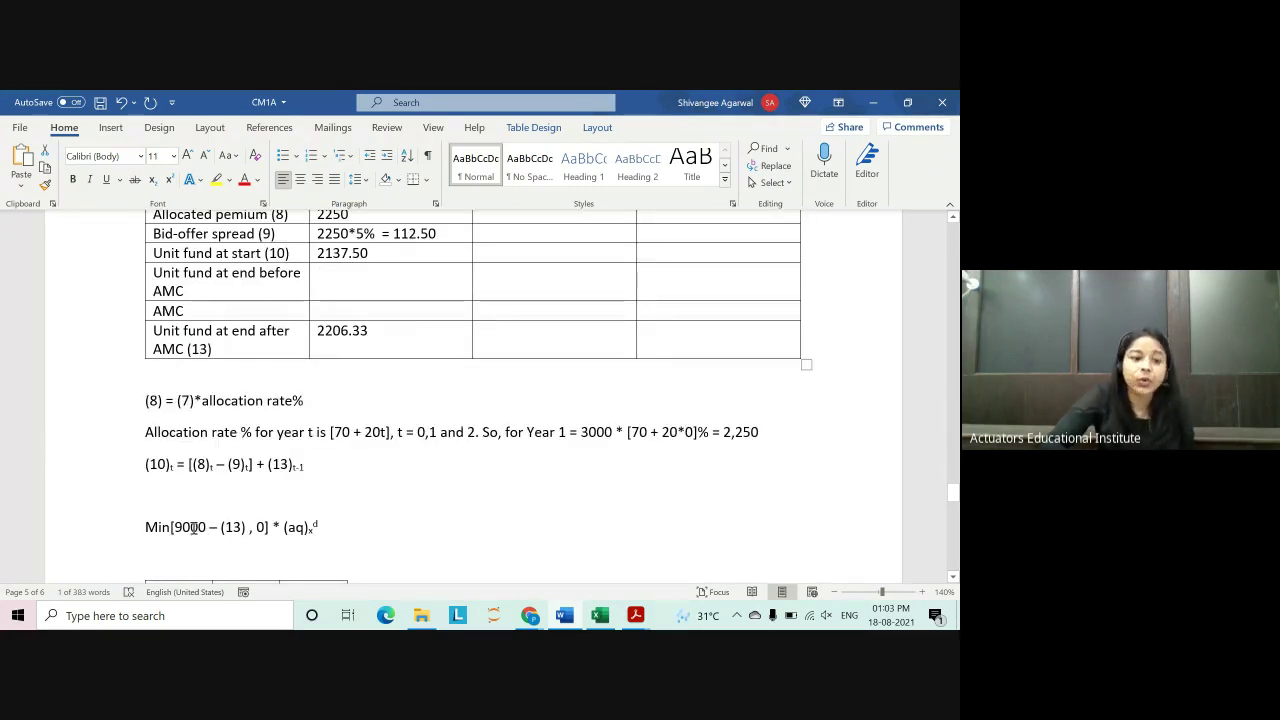
{"action": "scroll", "coordinate": [195, 527], "scroll_direction": "up", "scroll_amount": 2}
{"action": "double_click", "coordinate": [330, 313]}
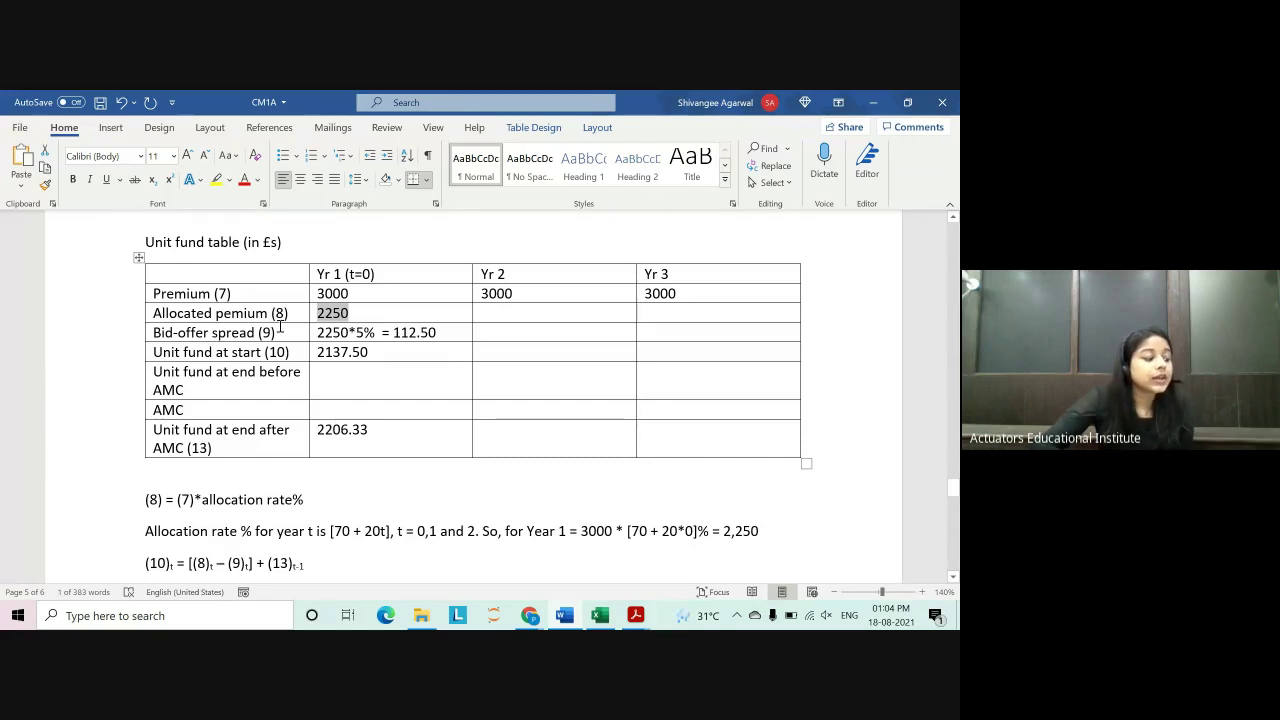
{"action": "scroll", "coordinate": [497, 506], "scroll_direction": "down", "scroll_amount": 3}
Step: Review the qx/px table and unit fund workings, then preview the open Acrobat PDFs
{"action": "scroll", "coordinate": [369, 309], "scroll_direction": "down", "scroll_amount": 3}
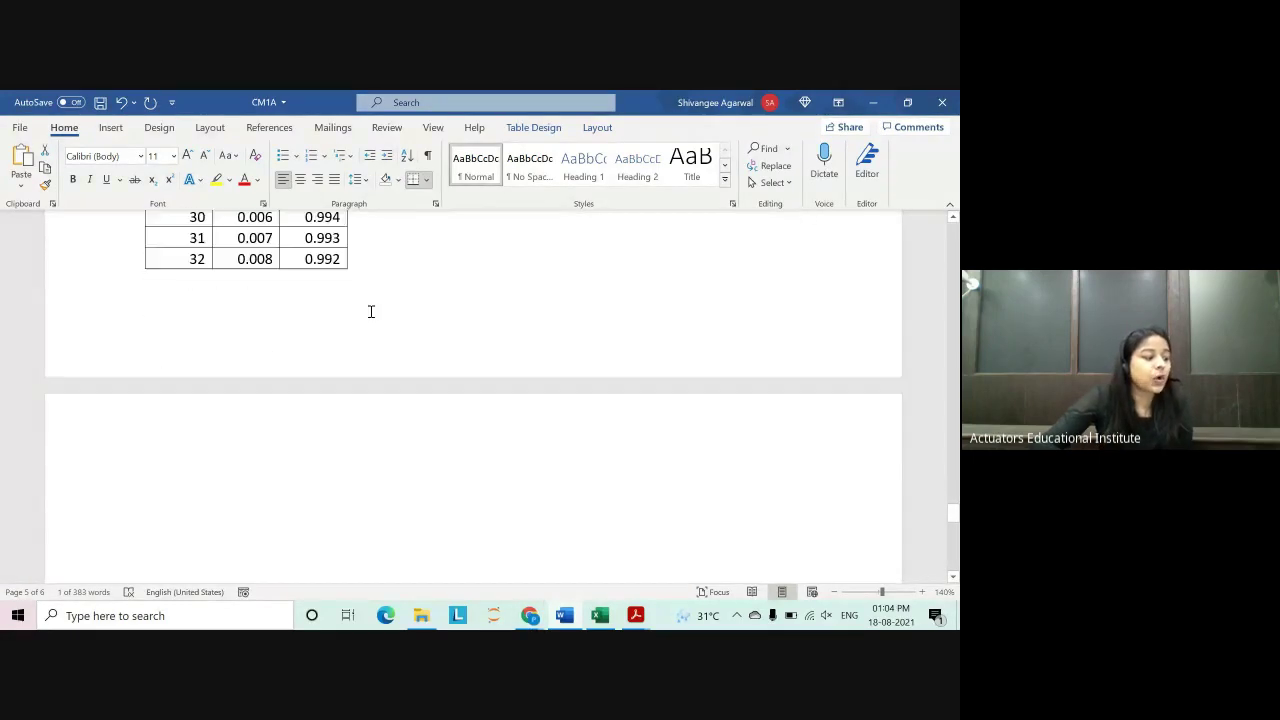
{"action": "scroll", "coordinate": [363, 308], "scroll_direction": "up", "scroll_amount": 1}
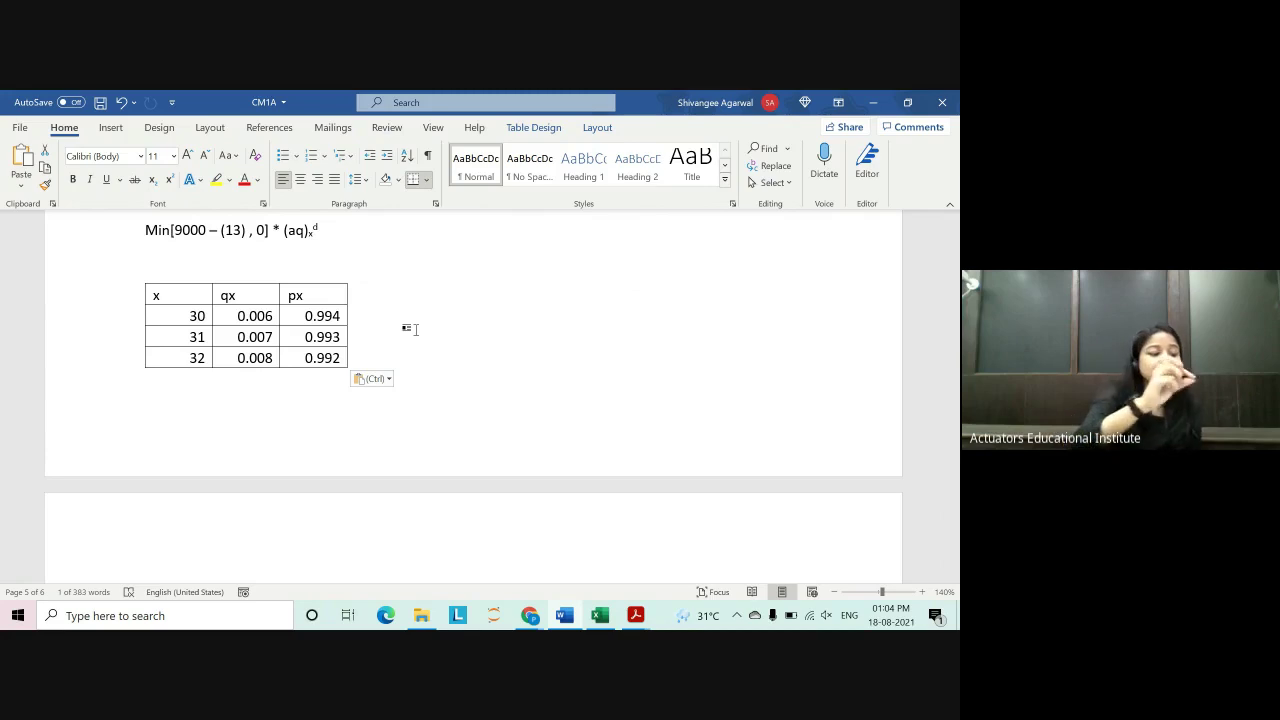
{"action": "scroll", "coordinate": [409, 314], "scroll_direction": "up", "scroll_amount": 3}
{"action": "scroll", "coordinate": [305, 417], "scroll_direction": "up", "scroll_amount": 3}
{"action": "scroll", "coordinate": [305, 417], "scroll_direction": "up", "scroll_amount": 1}
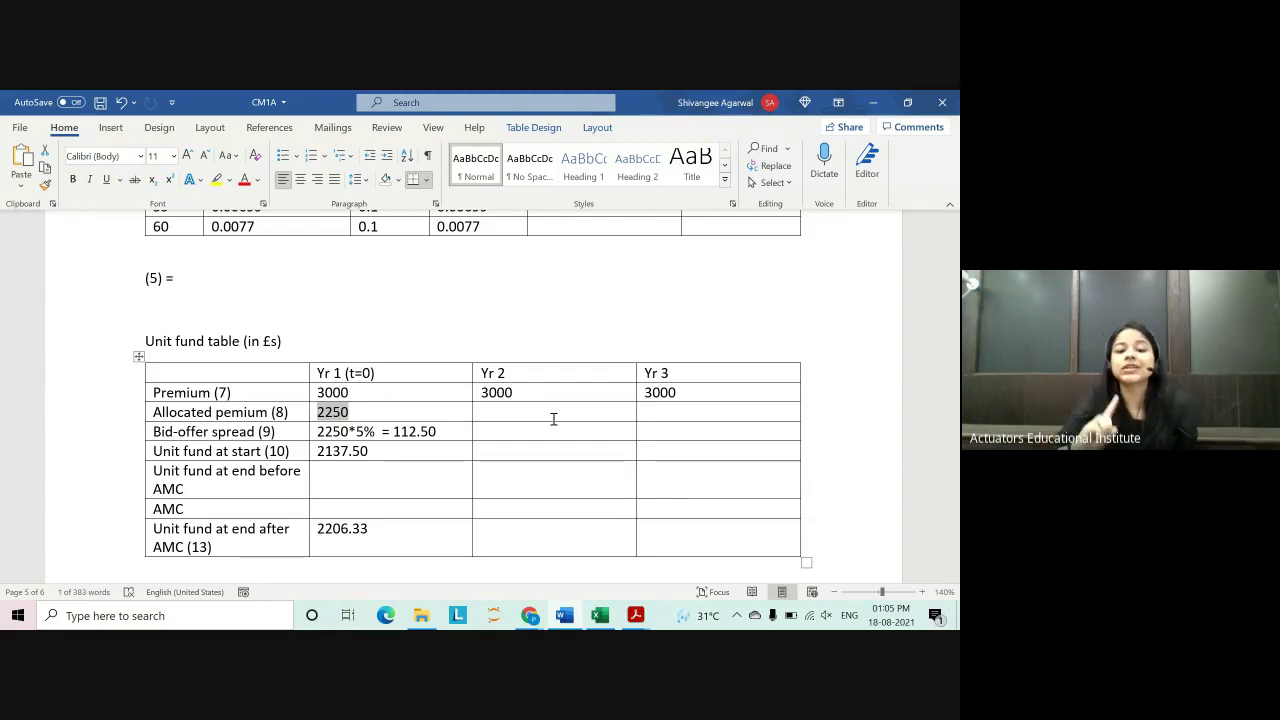
{"action": "left_click", "coordinate": [635, 615]}
Step: Check the exam paper's basis, including the 6% risk discount rate, then return to Word
{"action": "left_click", "coordinate": [486, 569]}
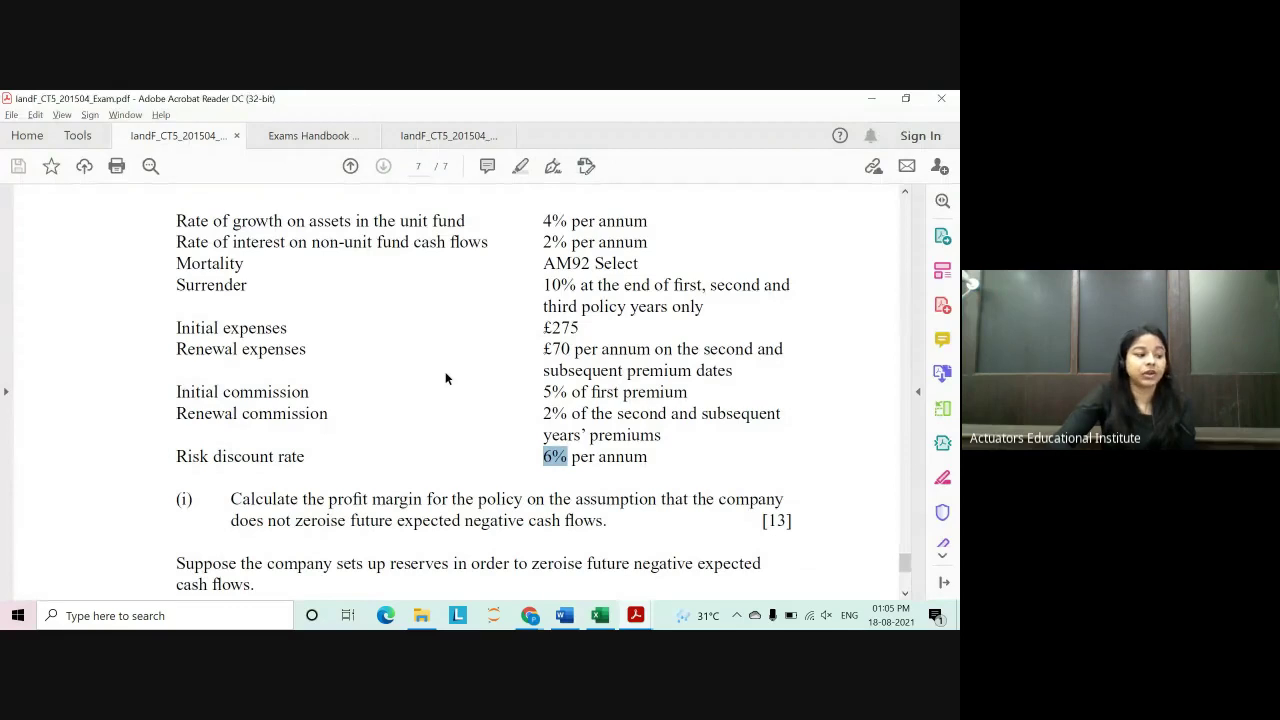
{"action": "scroll", "coordinate": [446, 378], "scroll_direction": "up", "scroll_amount": 2}
{"action": "left_click_drag", "start_coordinate": [543, 293], "coordinate": [569, 293]}
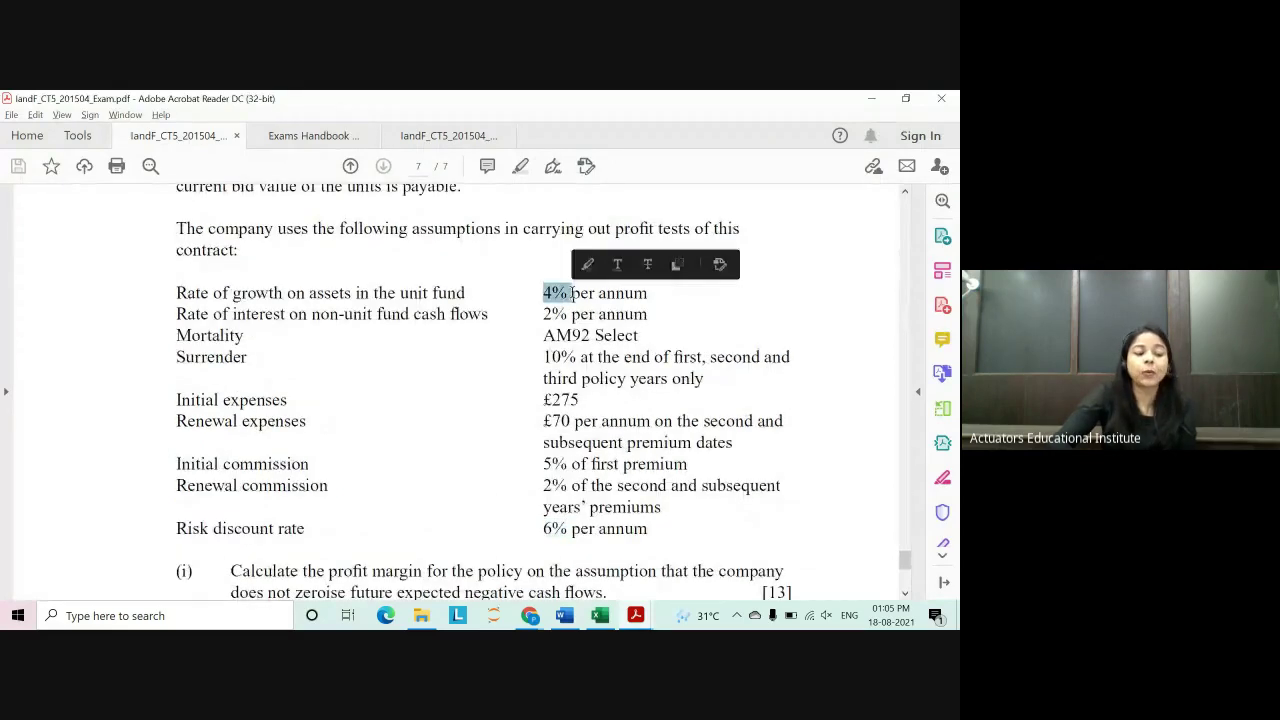
{"action": "left_click", "coordinate": [886, 97]}
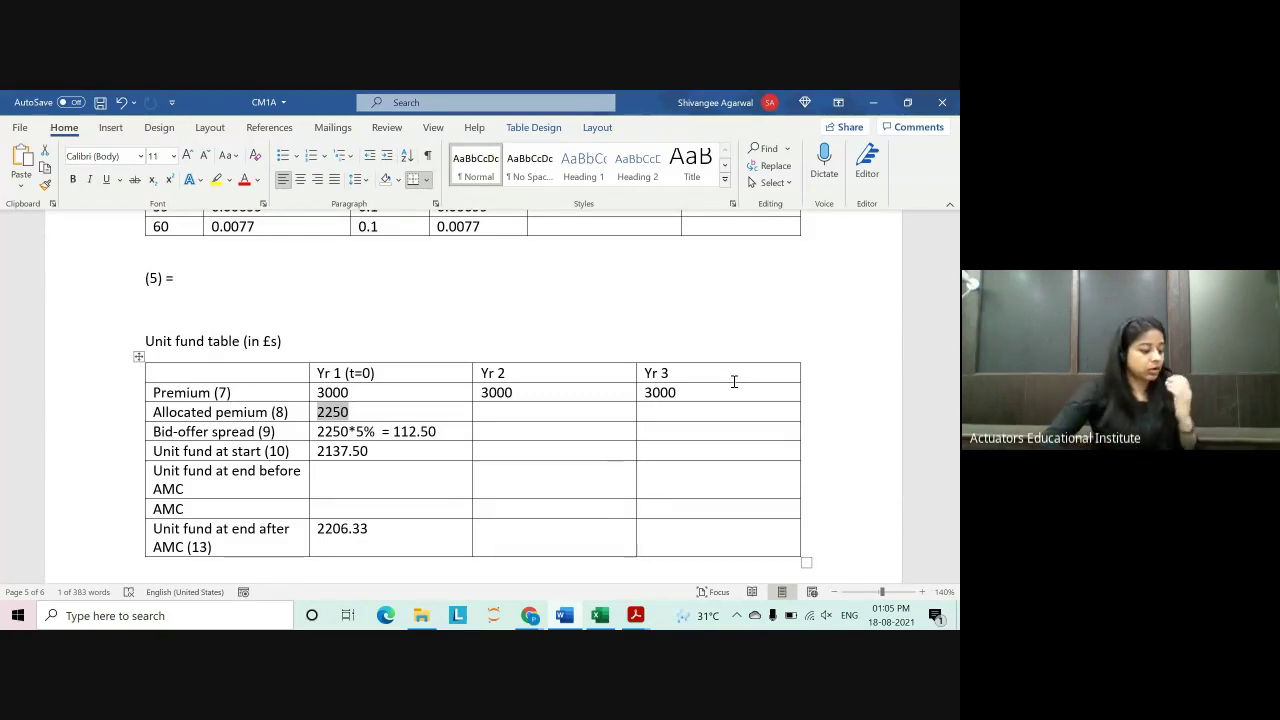
Step: Stop the class recording in the Google Meet call
{"action": "left_click", "coordinate": [530, 615]}
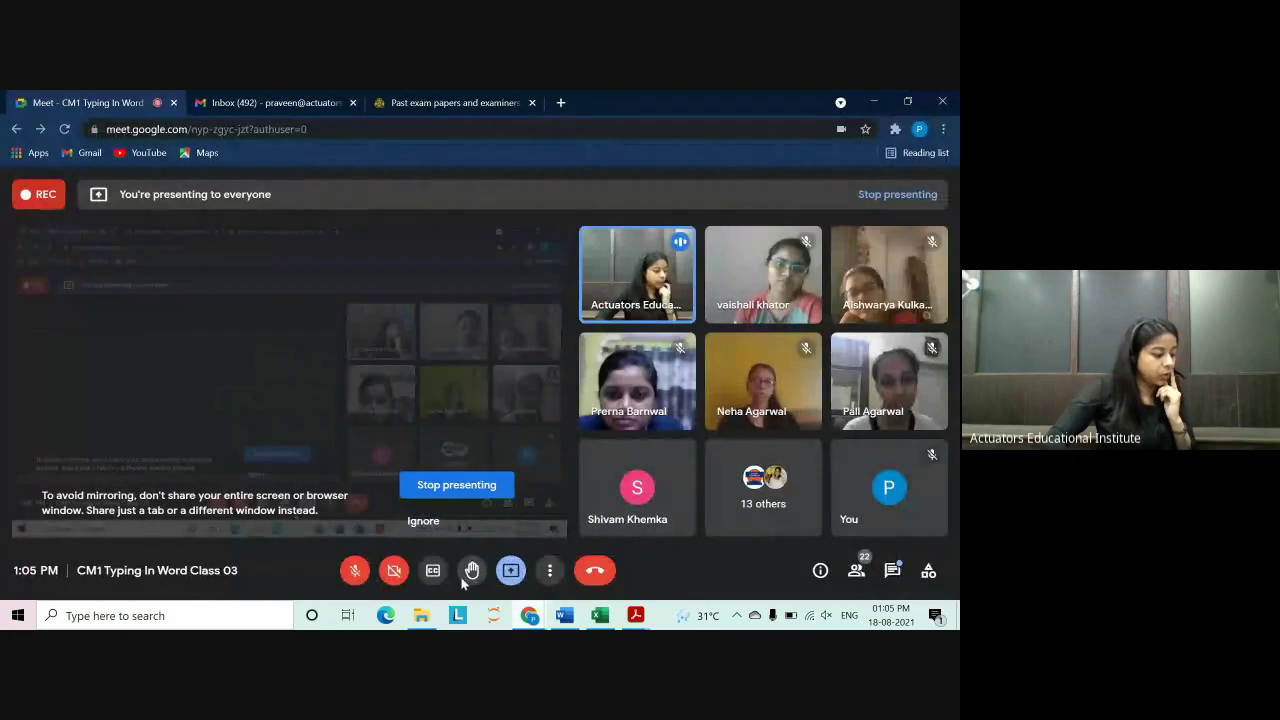
{"action": "left_click", "coordinate": [550, 570]}
{"action": "left_click", "coordinate": [623, 242]}
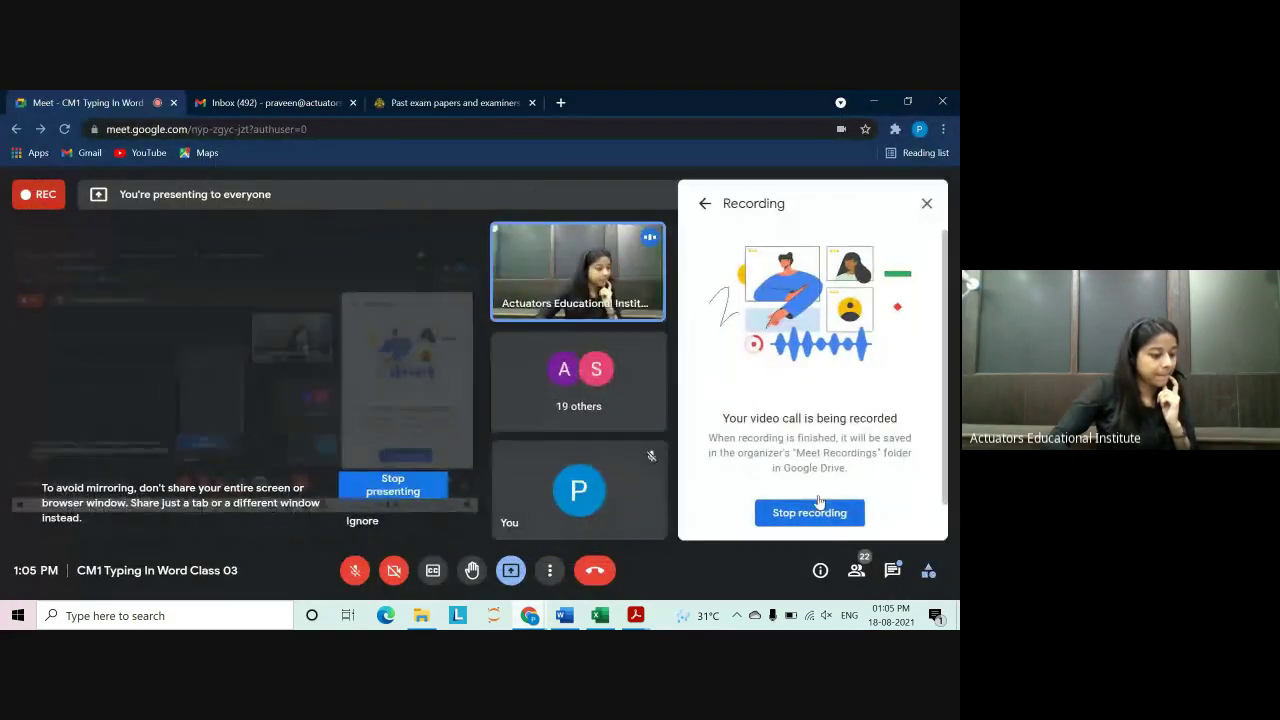